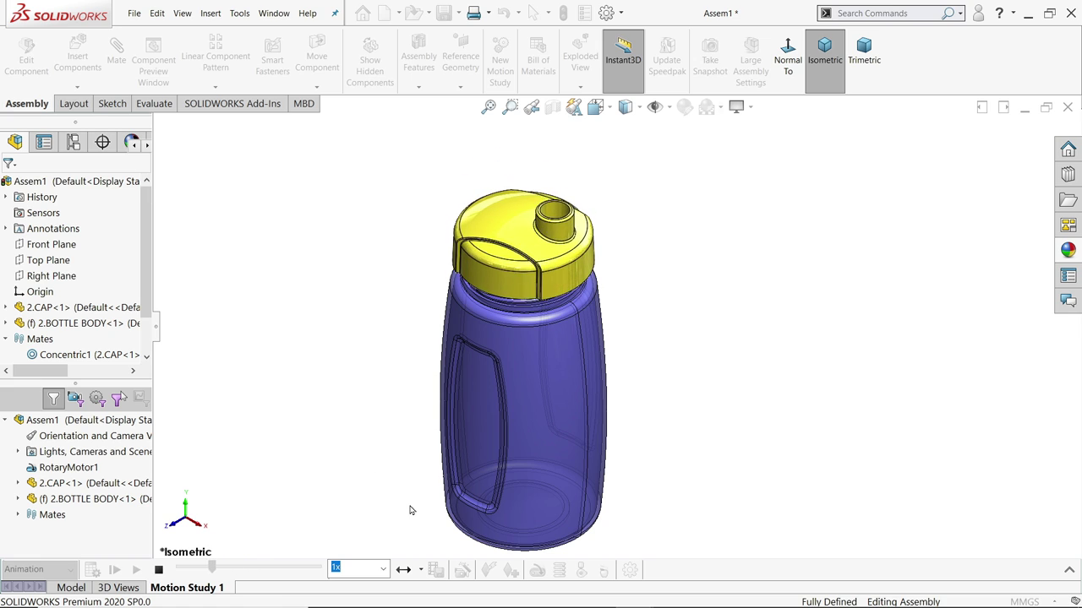
Switch to the bottle drawing in Photos and examine the body, neck, grip recess and section dimensions before returning to SOLIDWORKS.
key(alt+Tab)
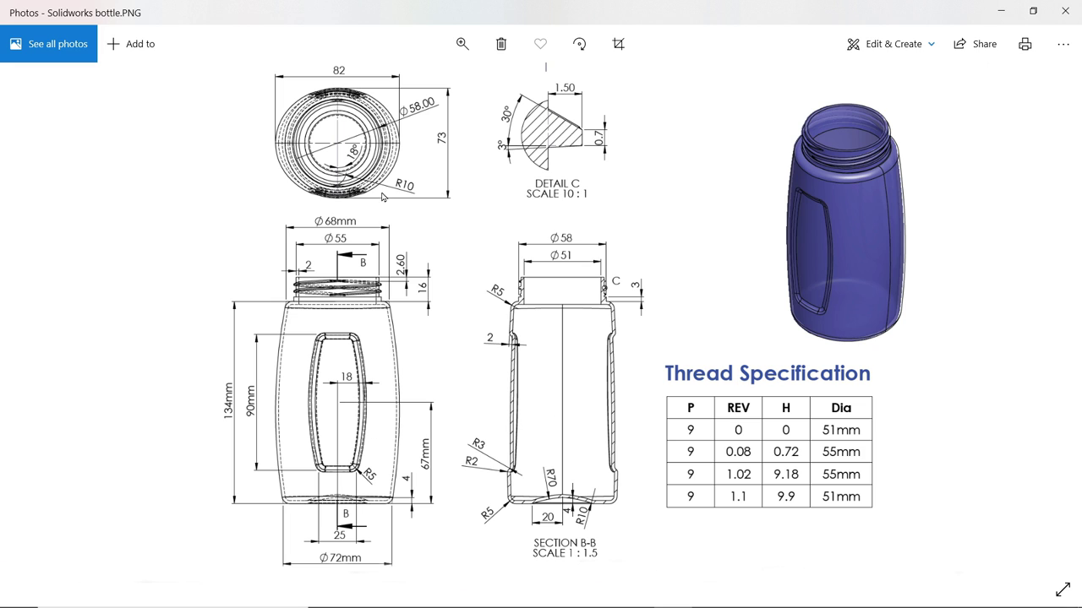
click(462, 44)
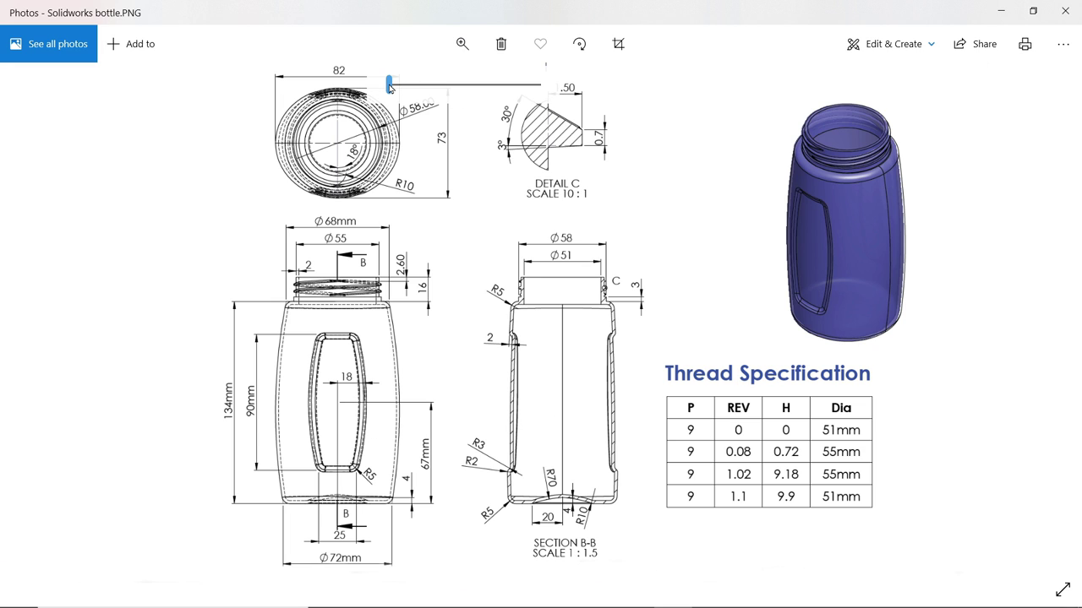
drag(389, 85, 411, 84)
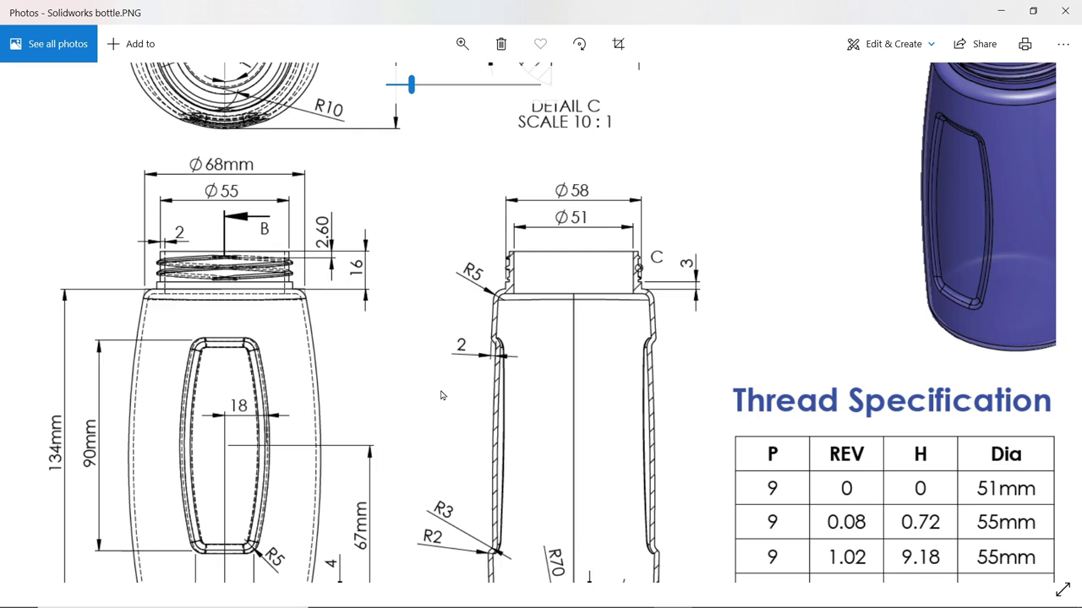
mouse_move(440, 396)
mouse_down()
mouse_move(487, 284)
mouse_move(493, 297)
mouse_move(596, 282)
mouse_up()
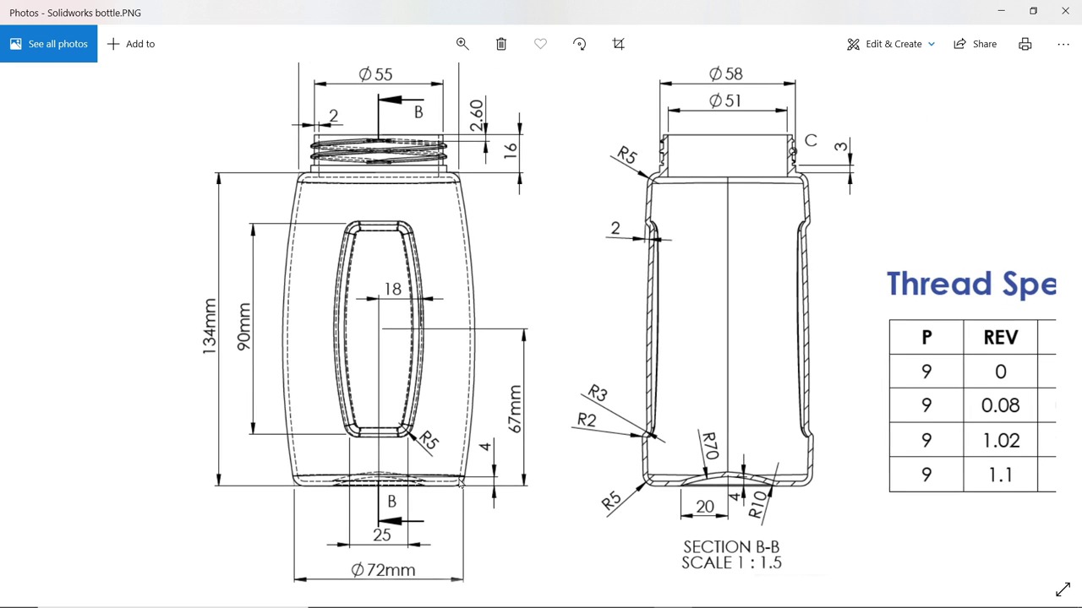
mouse_move(461, 485)
mouse_down()
mouse_move(467, 442)
mouse_move(467, 459)
mouse_up()
drag(475, 314, 483, 416)
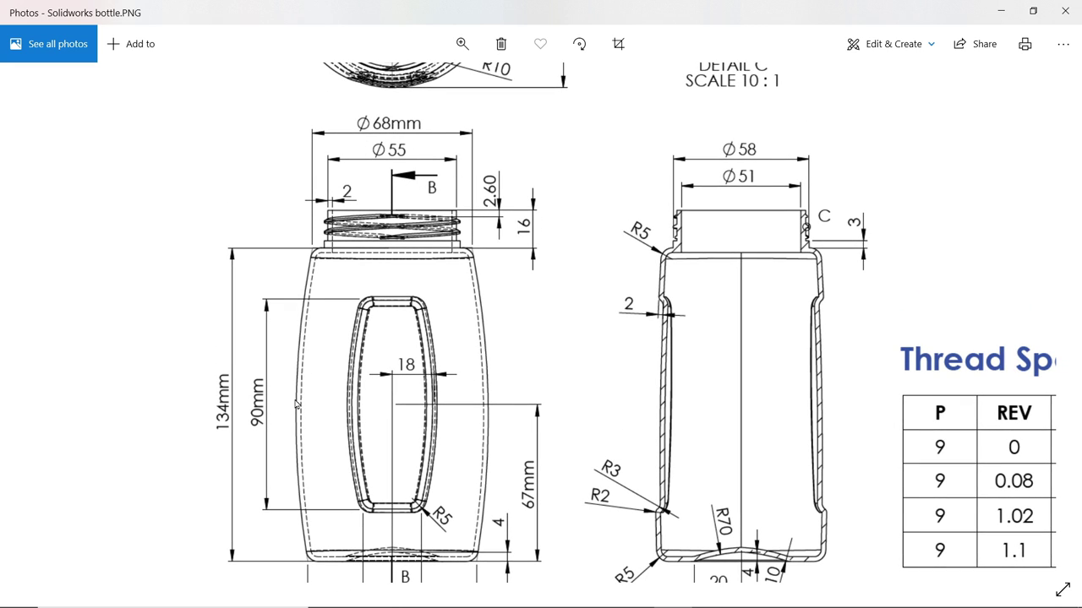
drag(443, 147, 435, 437)
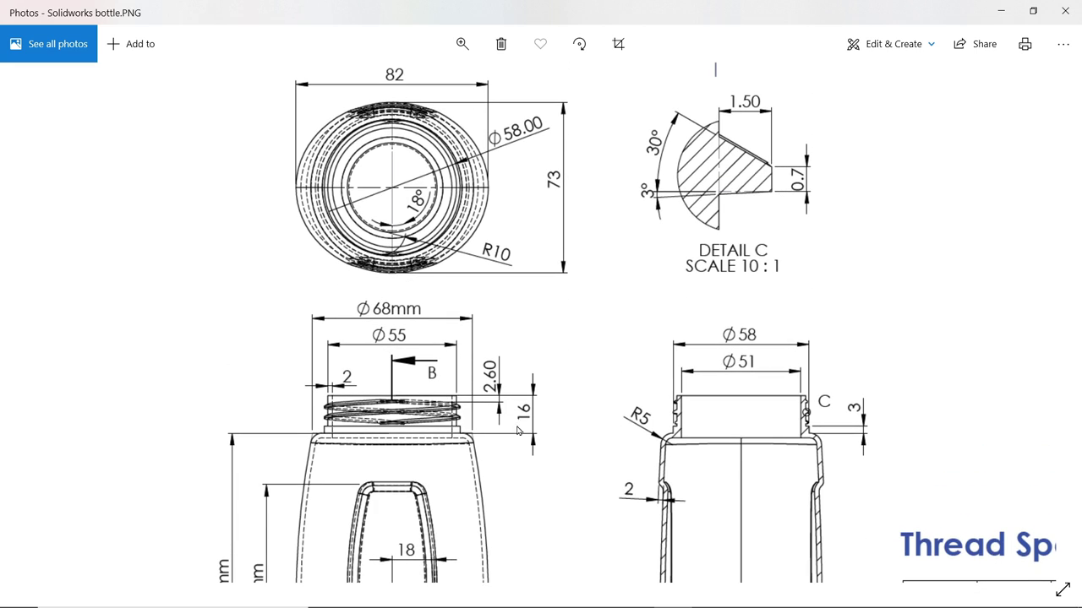
drag(518, 431, 419, 180)
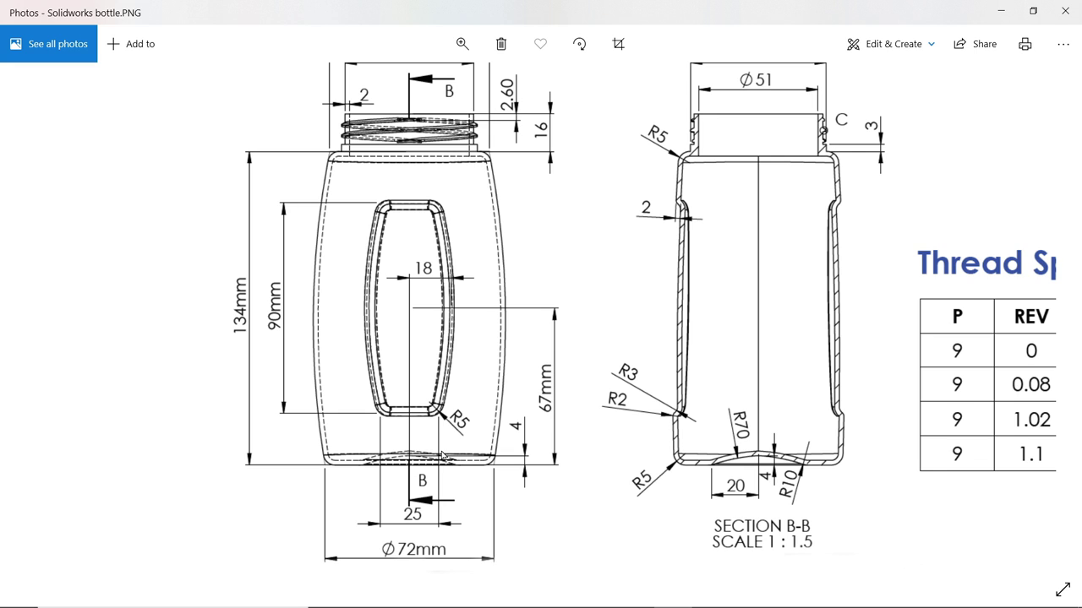
drag(712, 478, 686, 405)
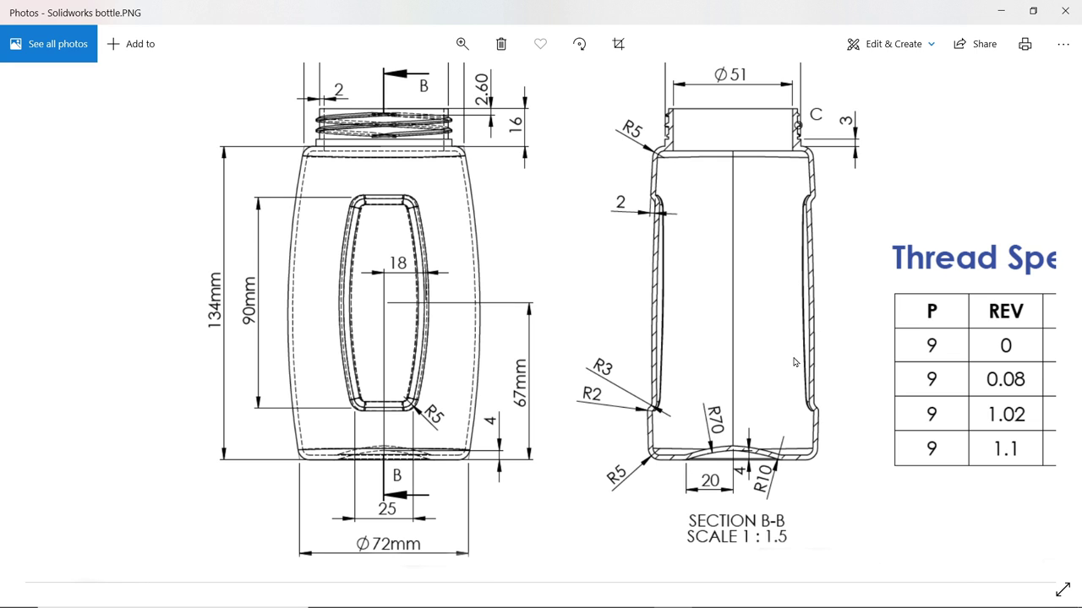
scroll(621, 295, up, 2)
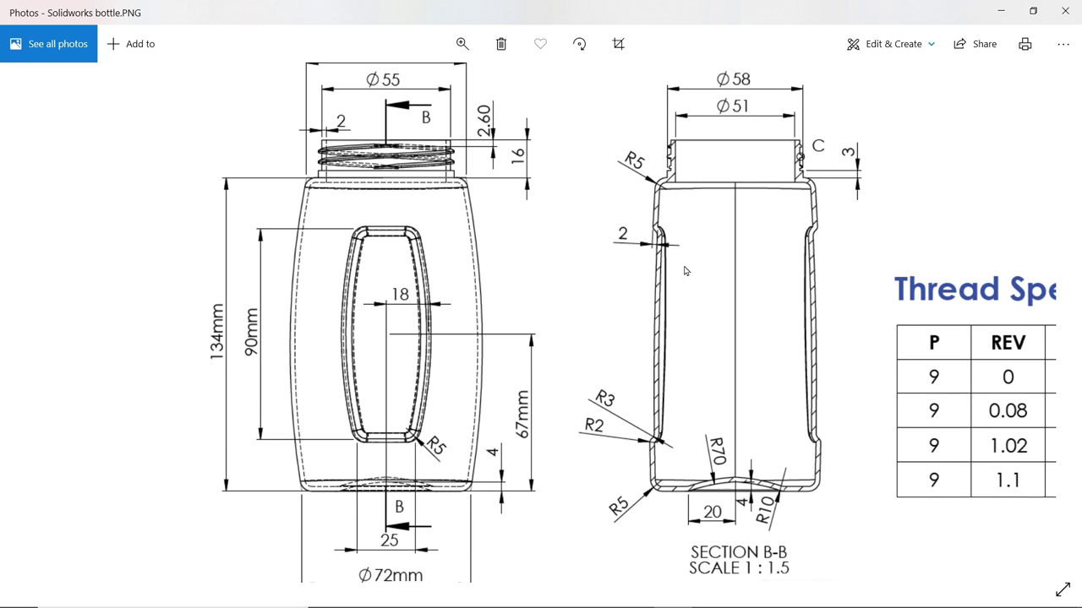
click(1001, 11)
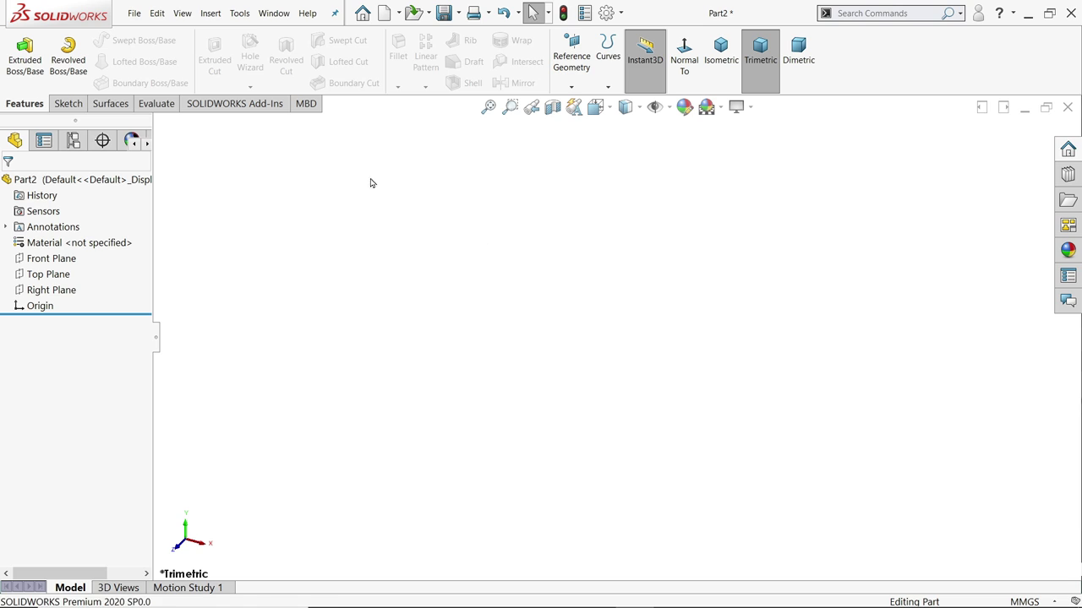
Create two reference planes above the Top Plane, using an offset distance of 67 mm.
click(571, 76)
click(581, 102)
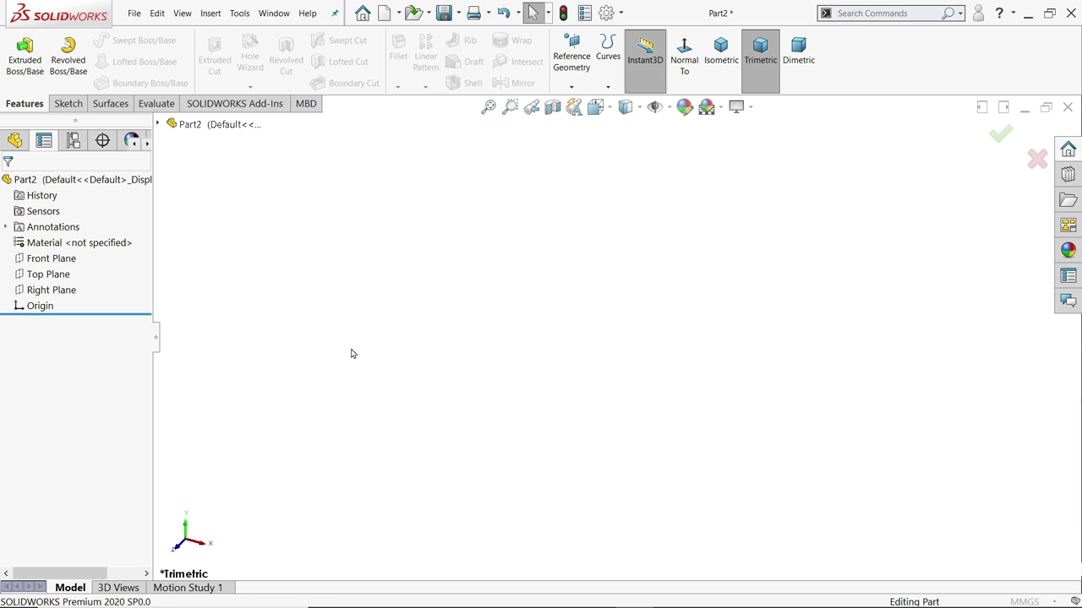
click(157, 124)
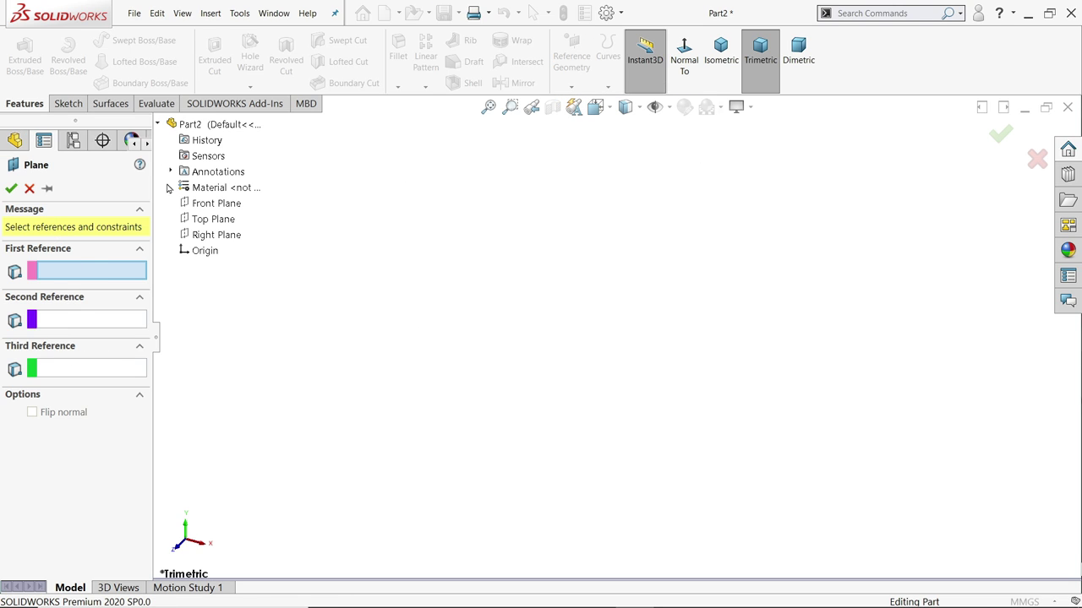
click(202, 221)
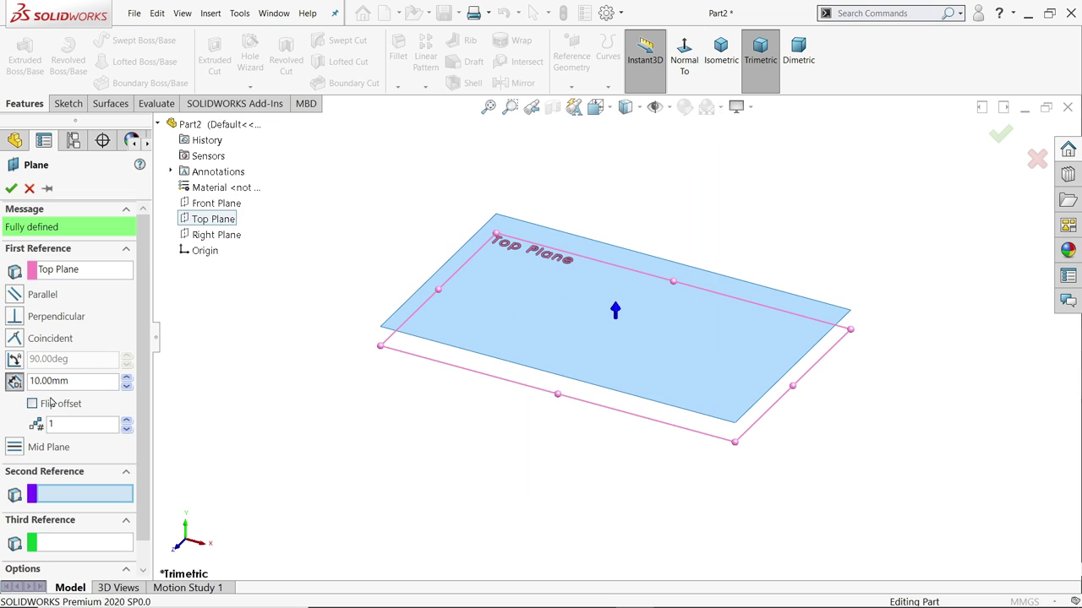
drag(82, 380, 33, 381)
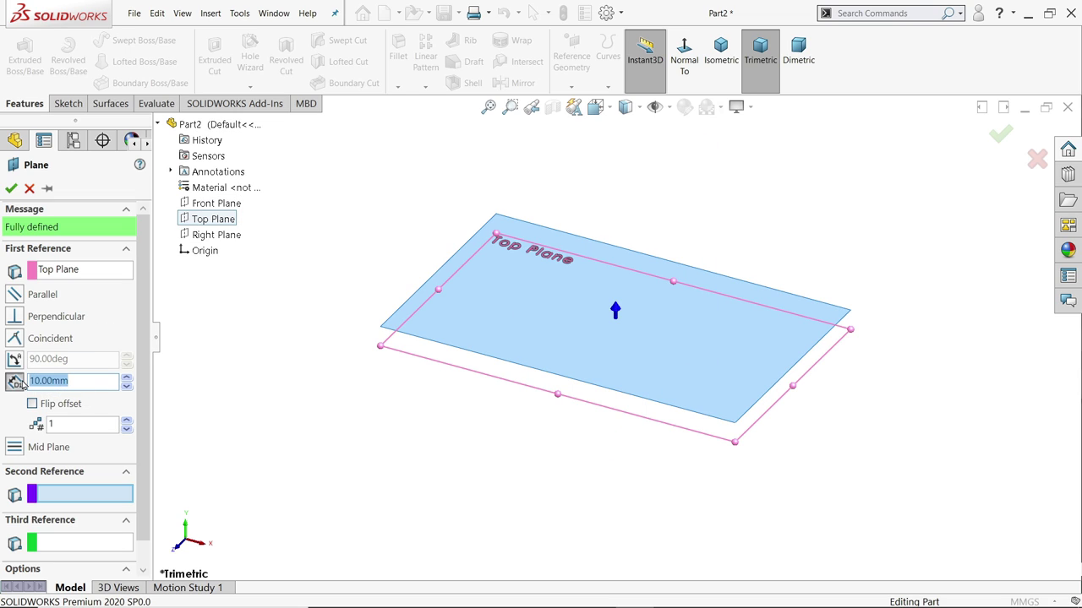
text(67)
key(Return)
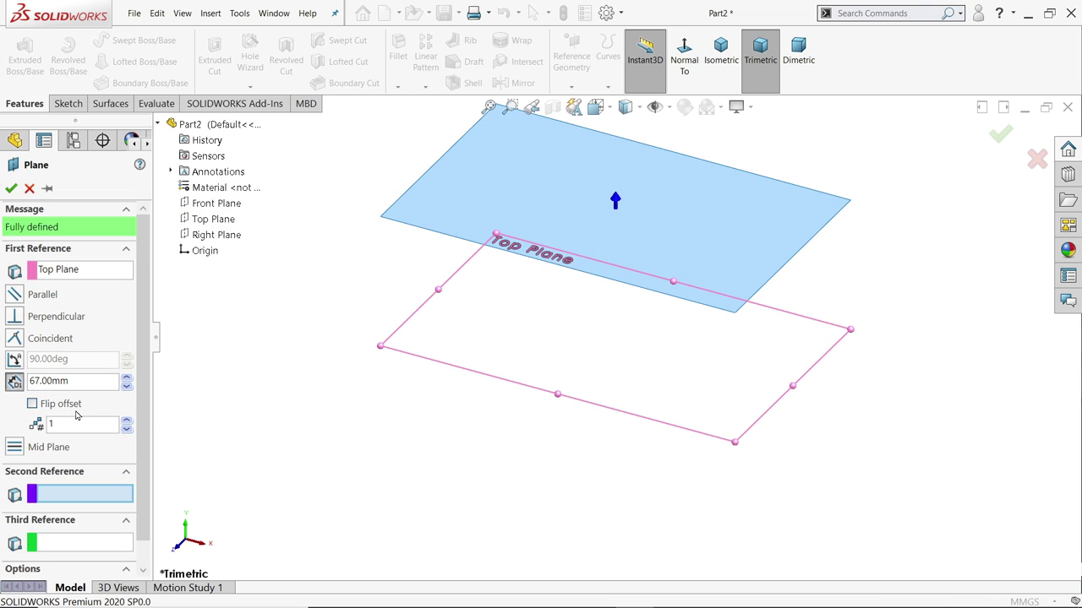
scroll(316, 374, up, 3)
scroll(716, 254, down, 2)
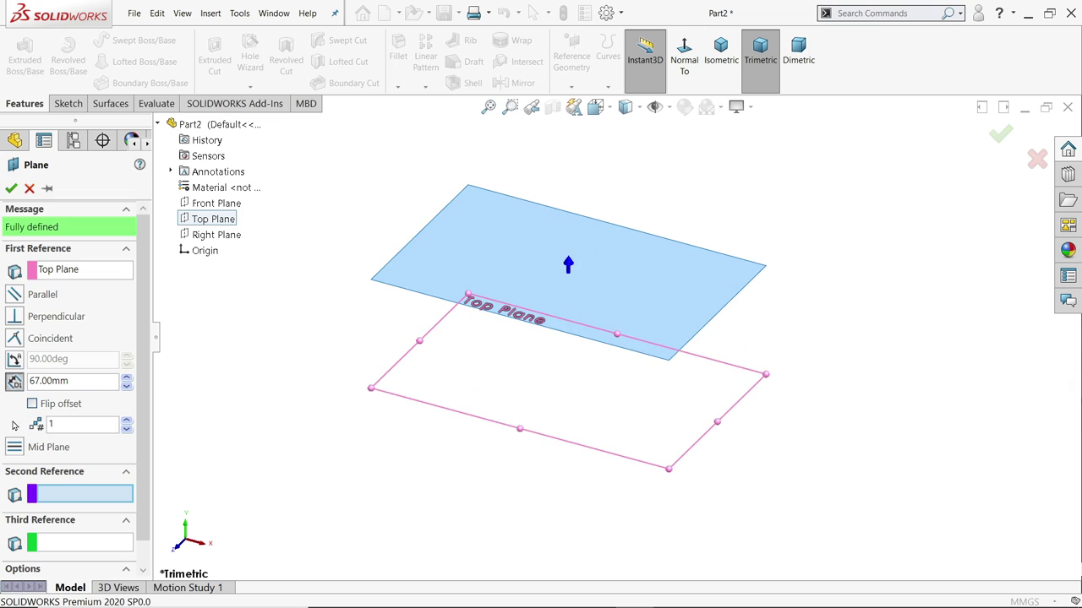
click(126, 421)
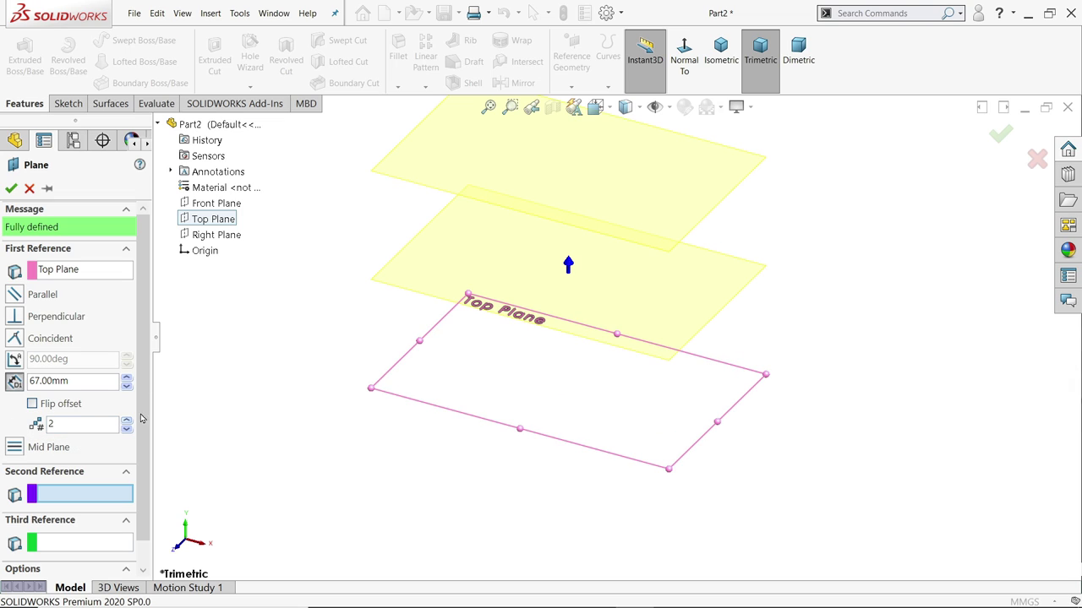
scroll(597, 295, up, 2)
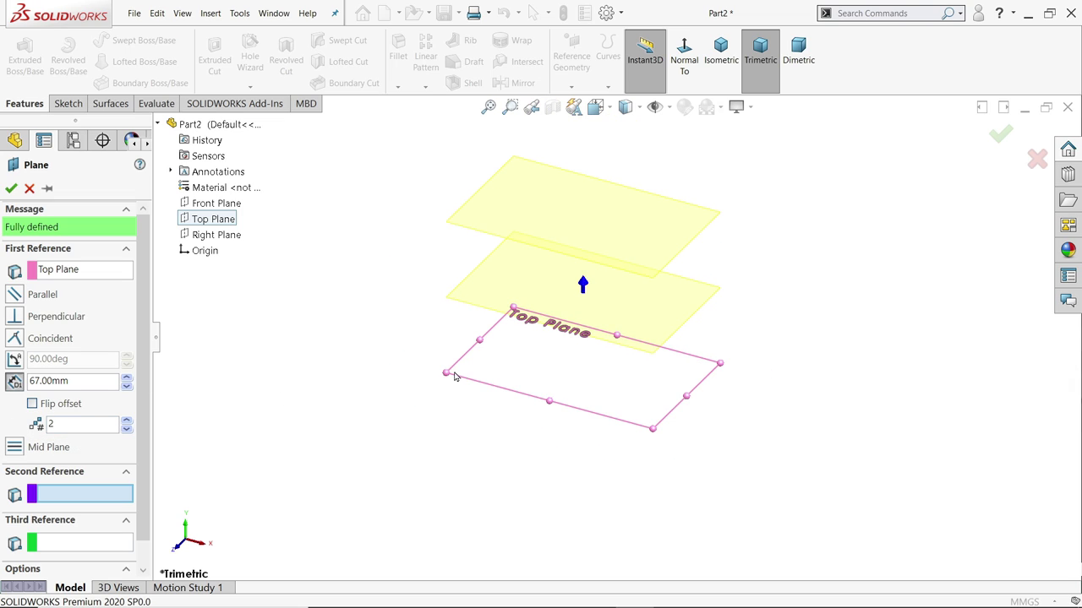
click(10, 189)
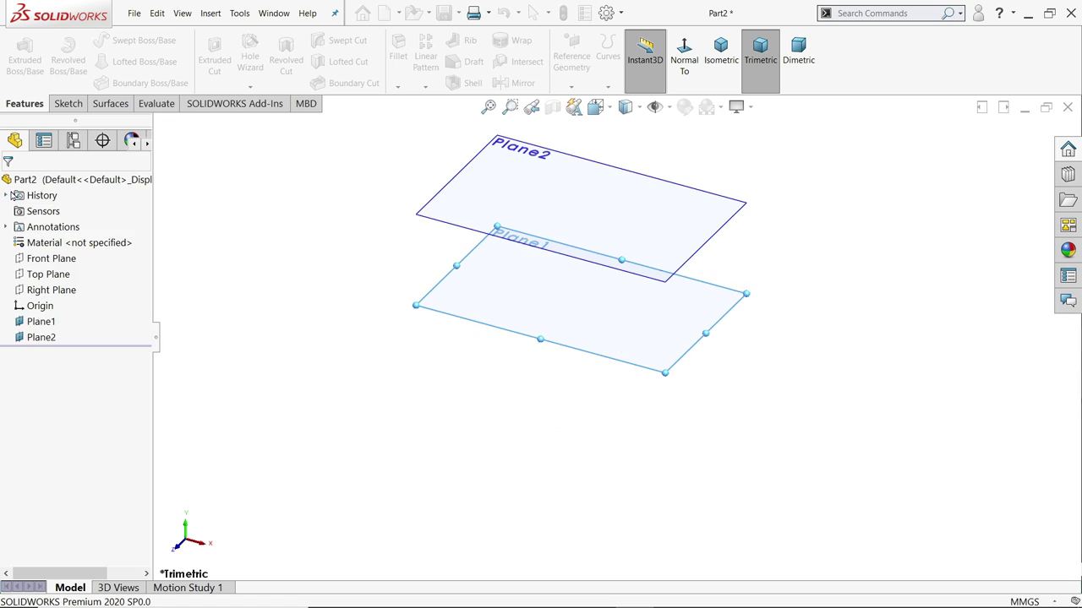
Sketch an ellipse centred on the origin on Plane1, about 68 mm wide and 53 mm high.
click(41, 337)
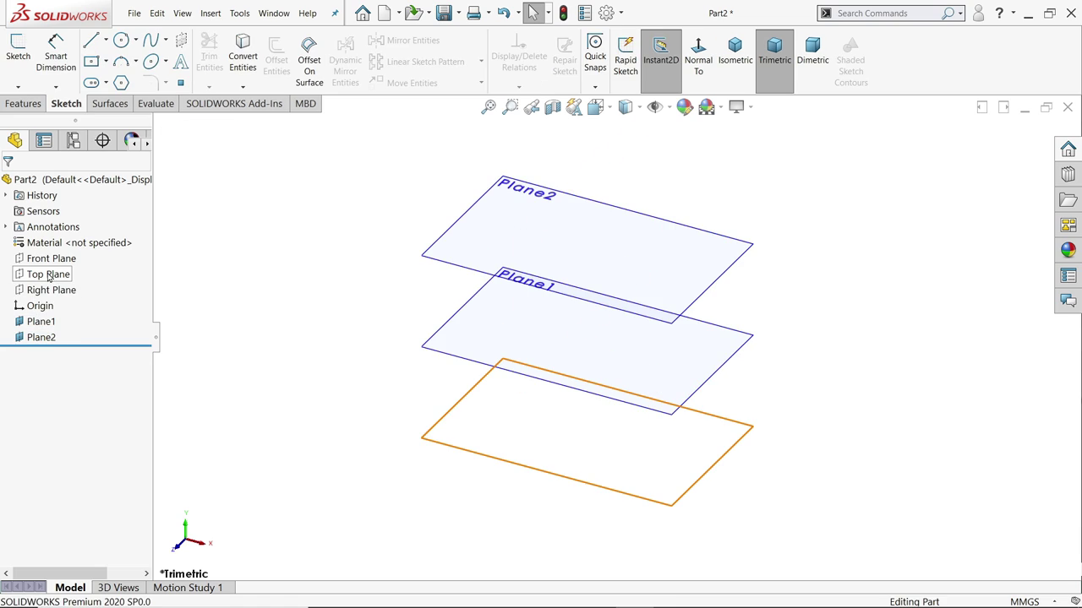
click(48, 276)
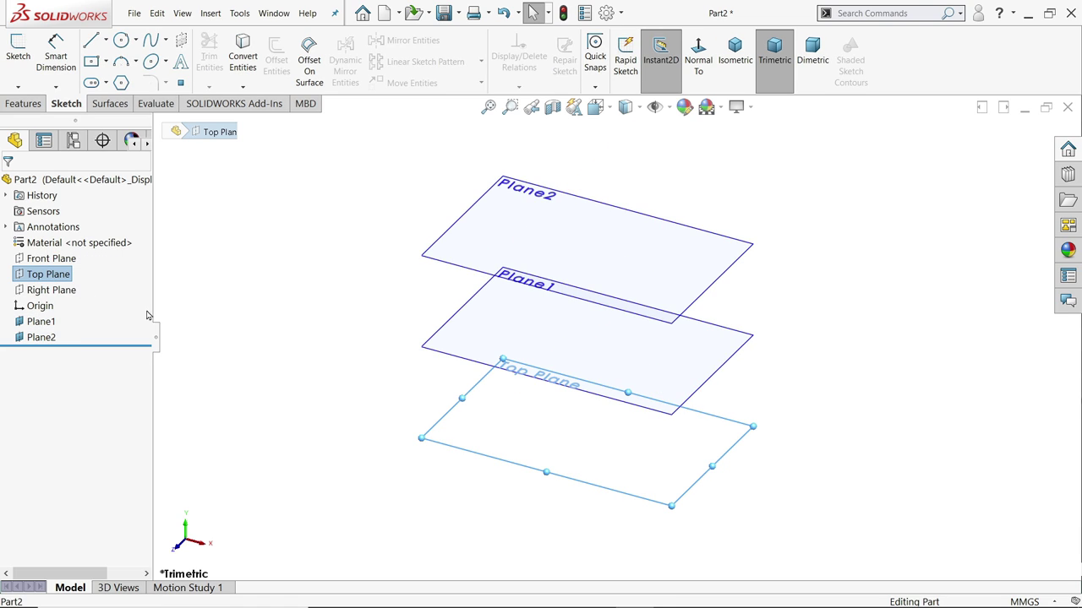
click(468, 350)
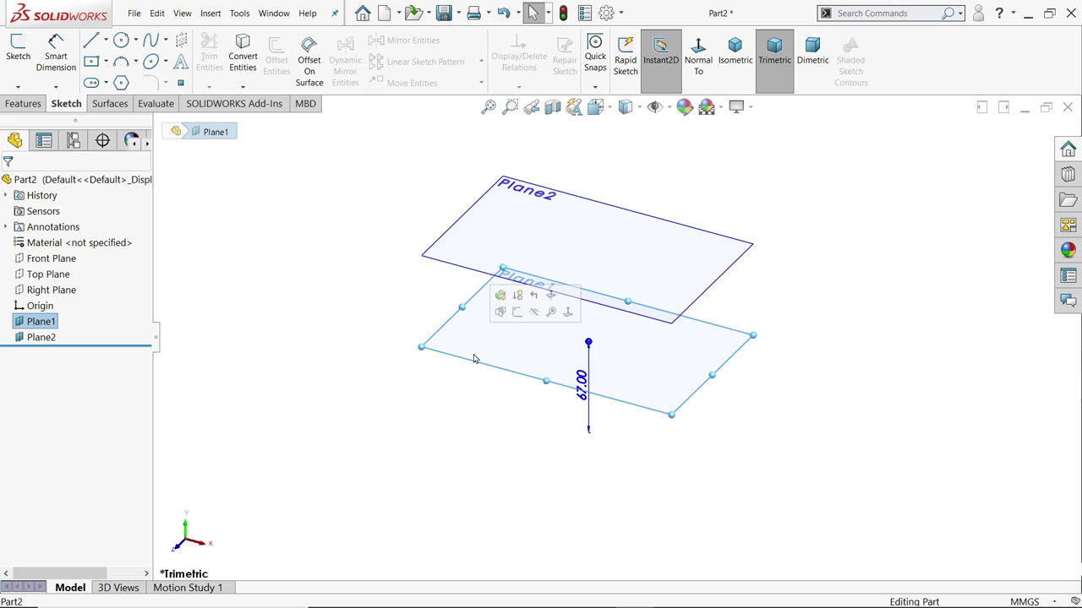
click(17, 51)
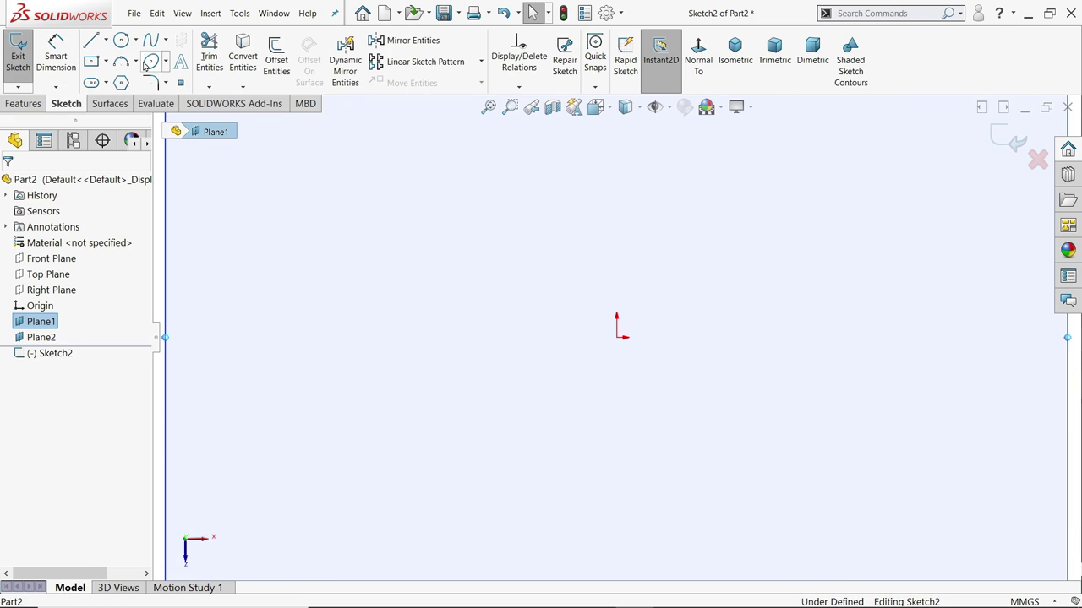
click(149, 62)
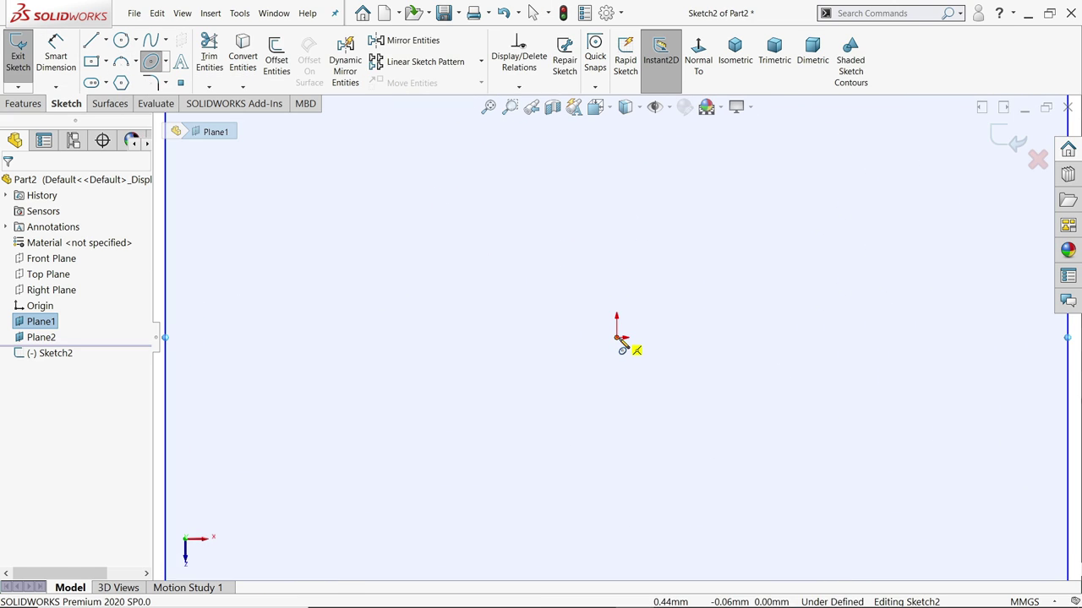
click(618, 338)
click(792, 339)
click(725, 202)
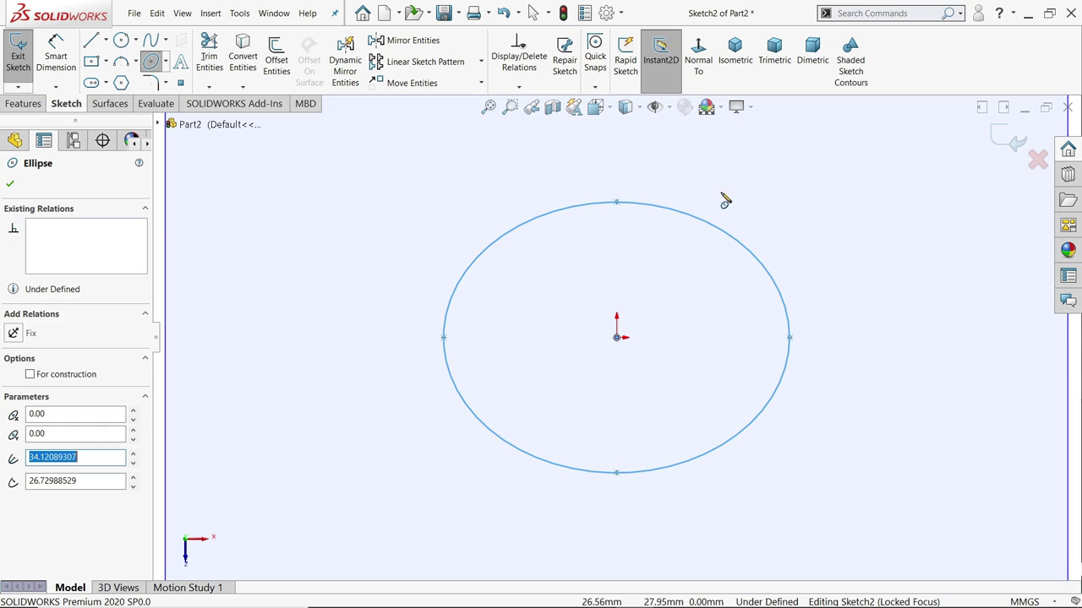
Dimension the ellipse's overall width between its two side points as 82 mm.
click(55, 52)
click(445, 338)
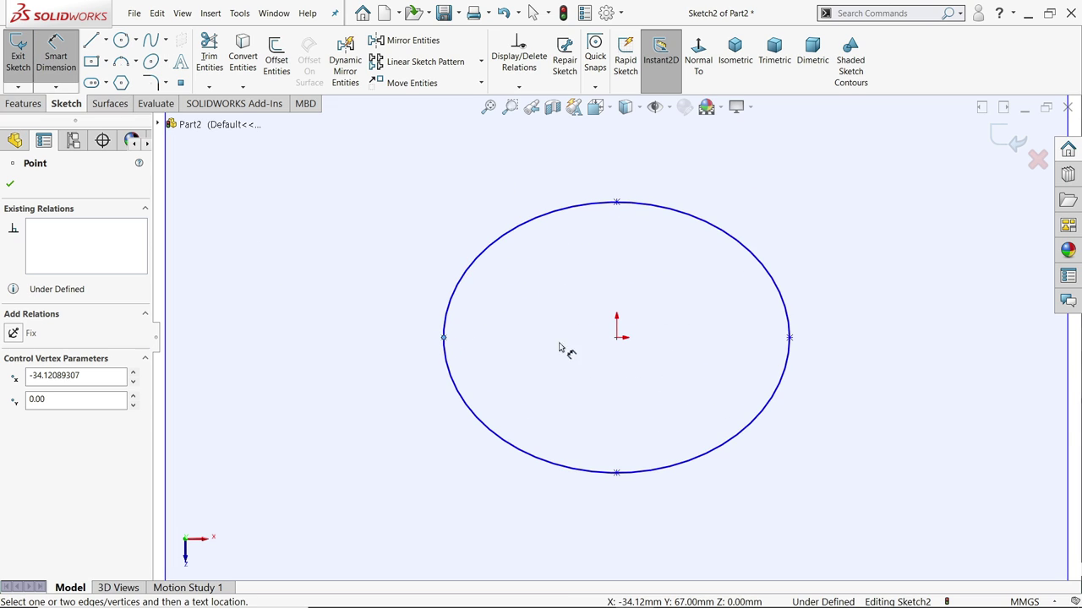
click(792, 341)
click(605, 152)
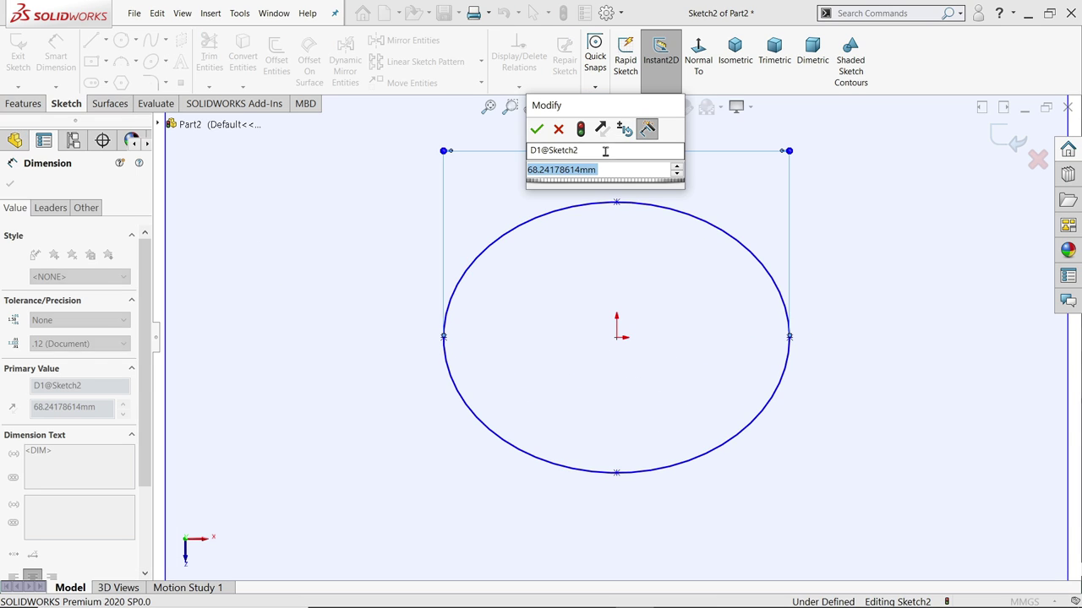
text(82)
key(Return)
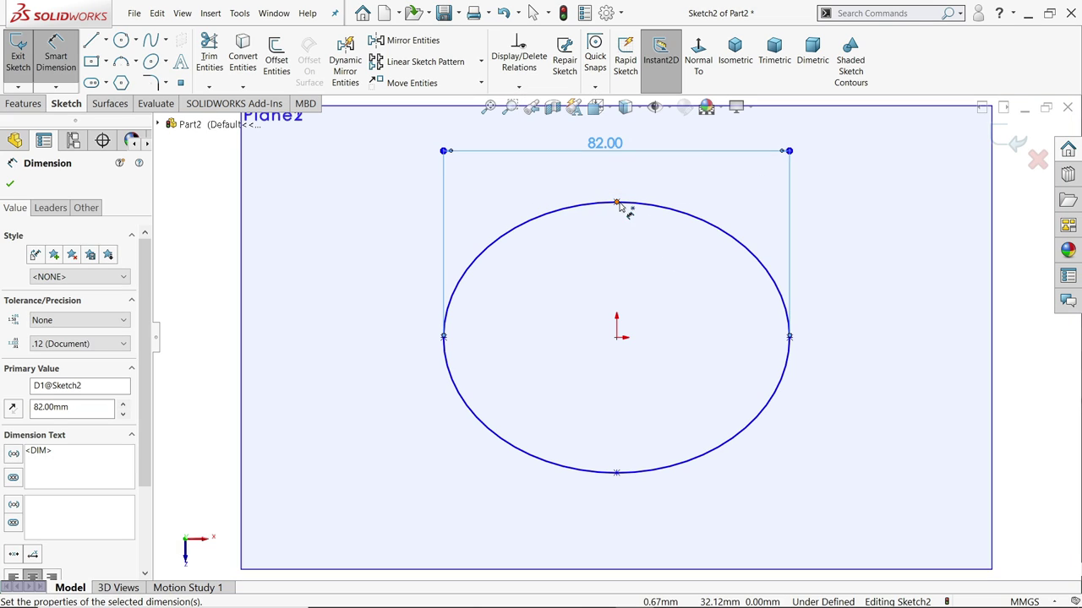
Dimension the ellipse's overall height between its upper and lower points as 73 mm.
click(618, 204)
click(618, 474)
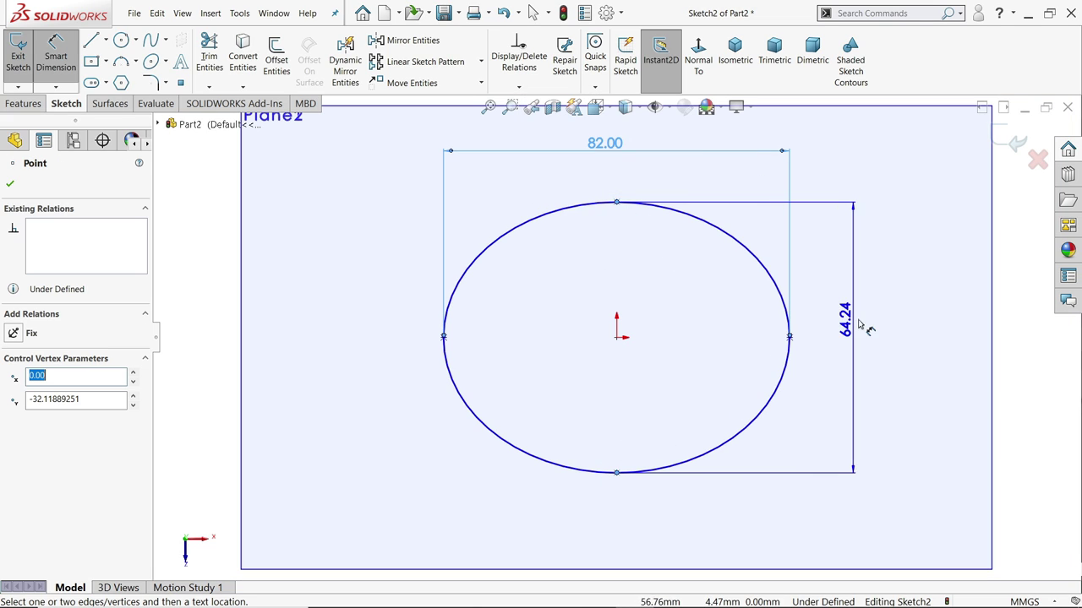
click(858, 330)
text(73)
click(790, 297)
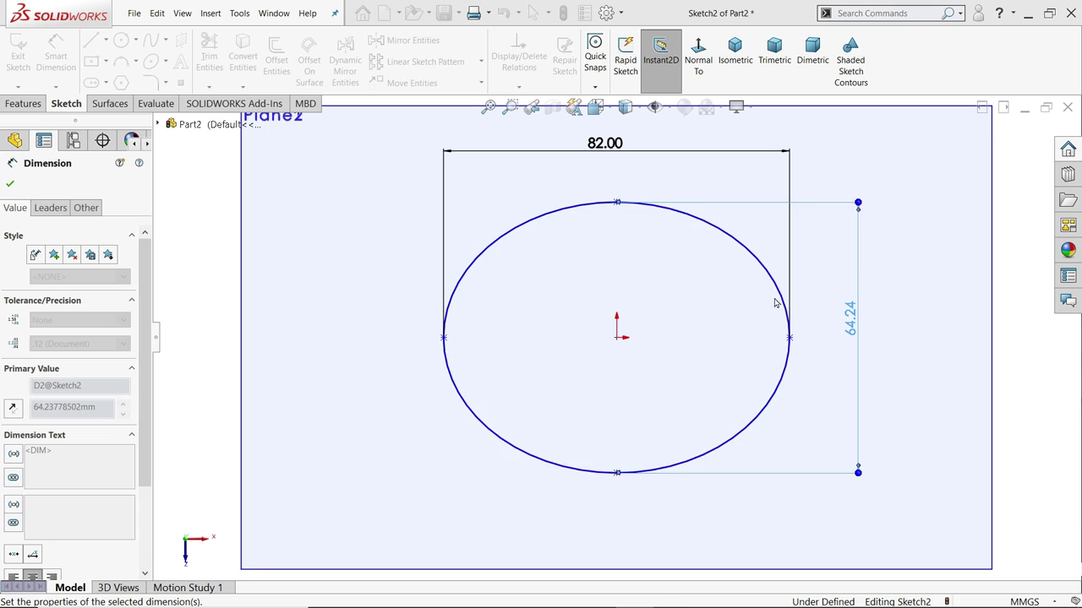
click(11, 184)
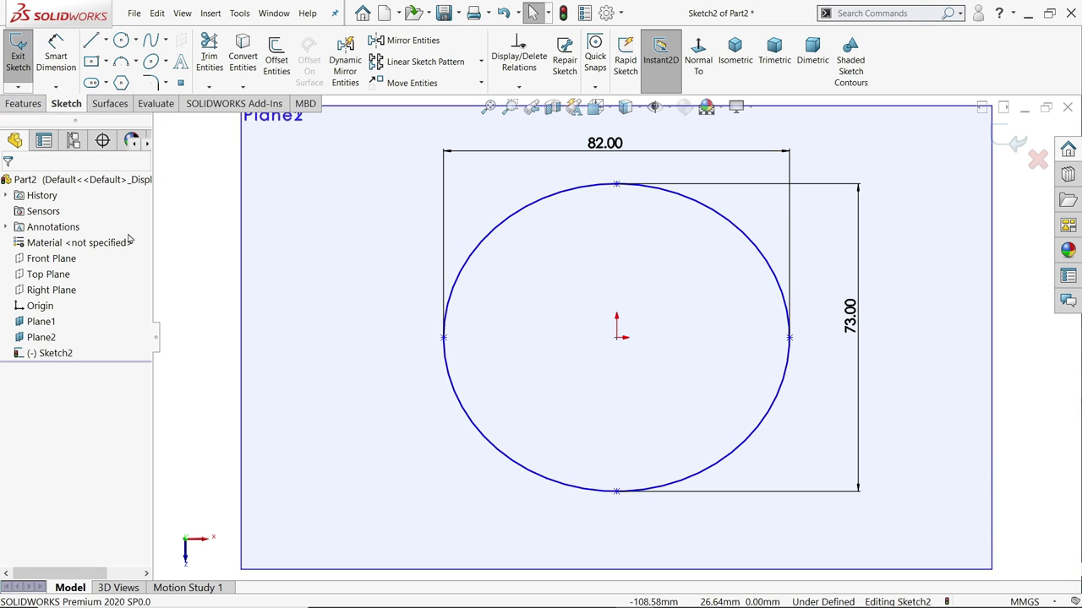
Make the ellipse's centre and two side points horizontal to each other, and exit the sketch.
click(617, 343)
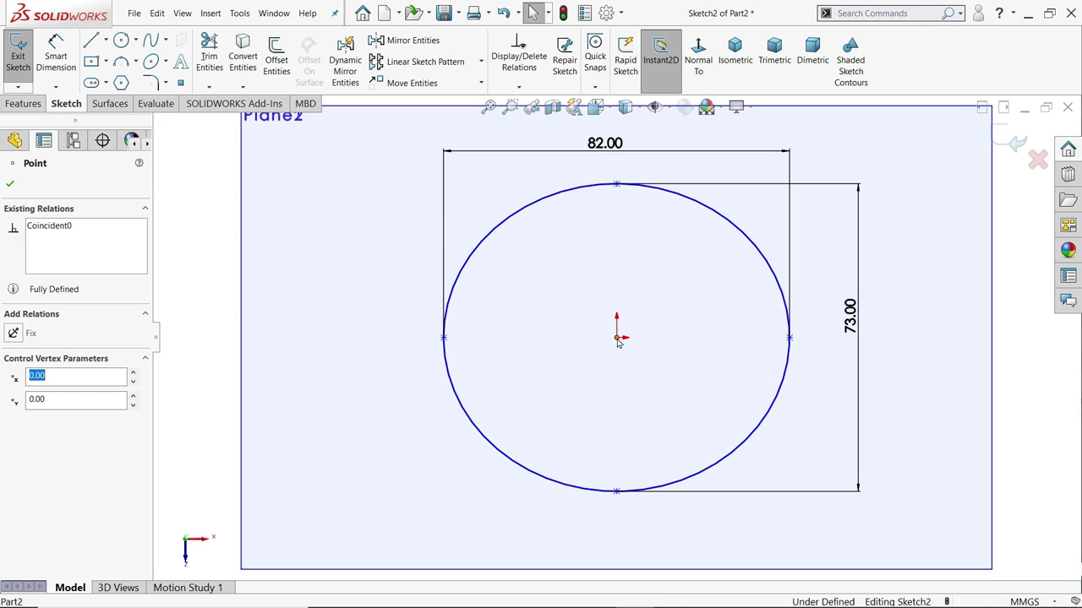
ctrl+click(791, 339)
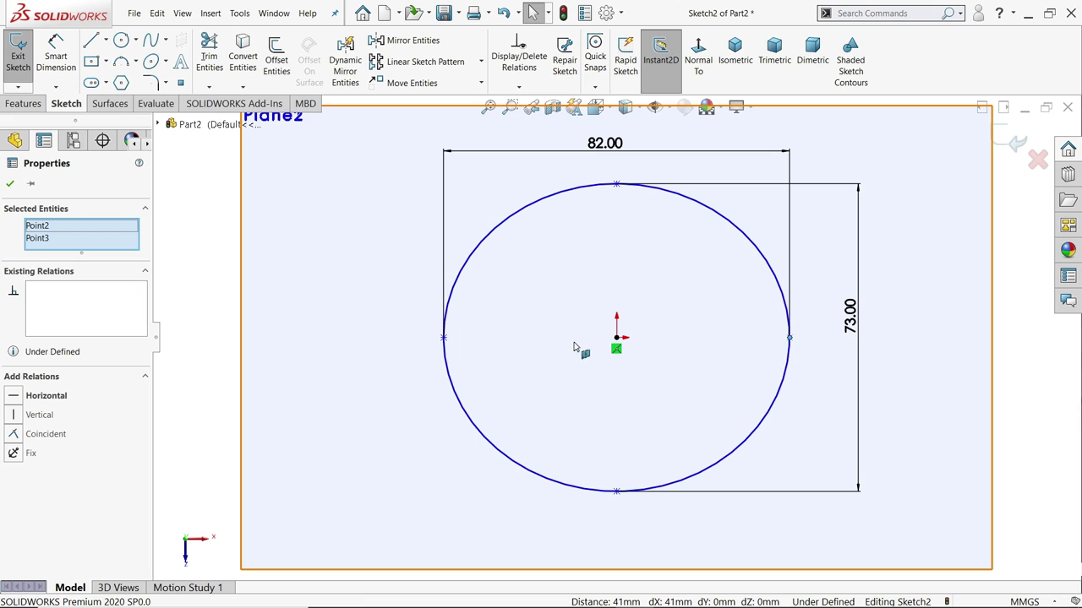
ctrl+click(443, 339)
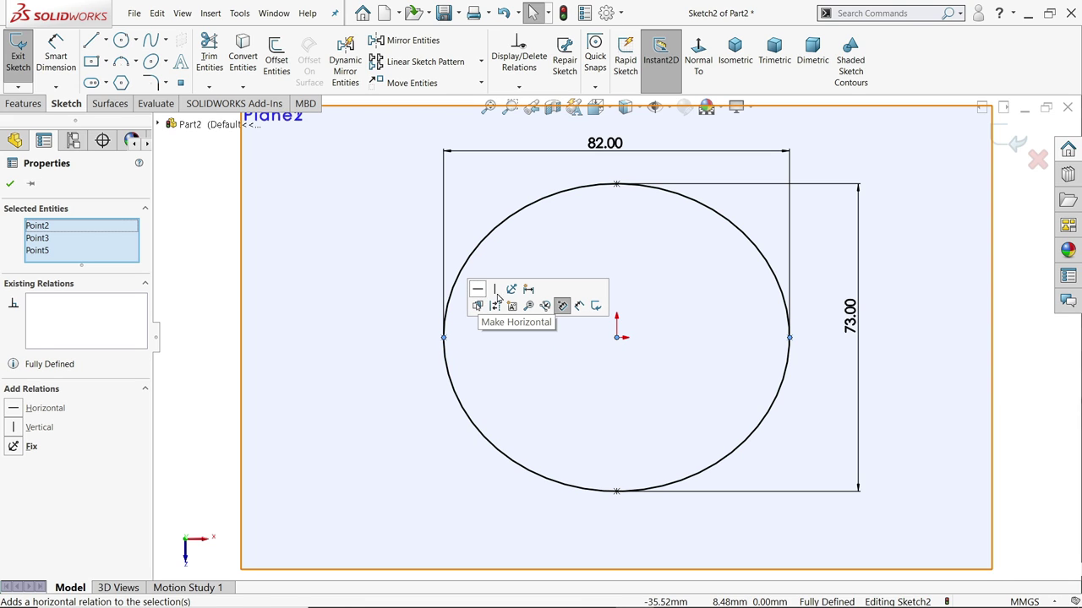
click(1012, 142)
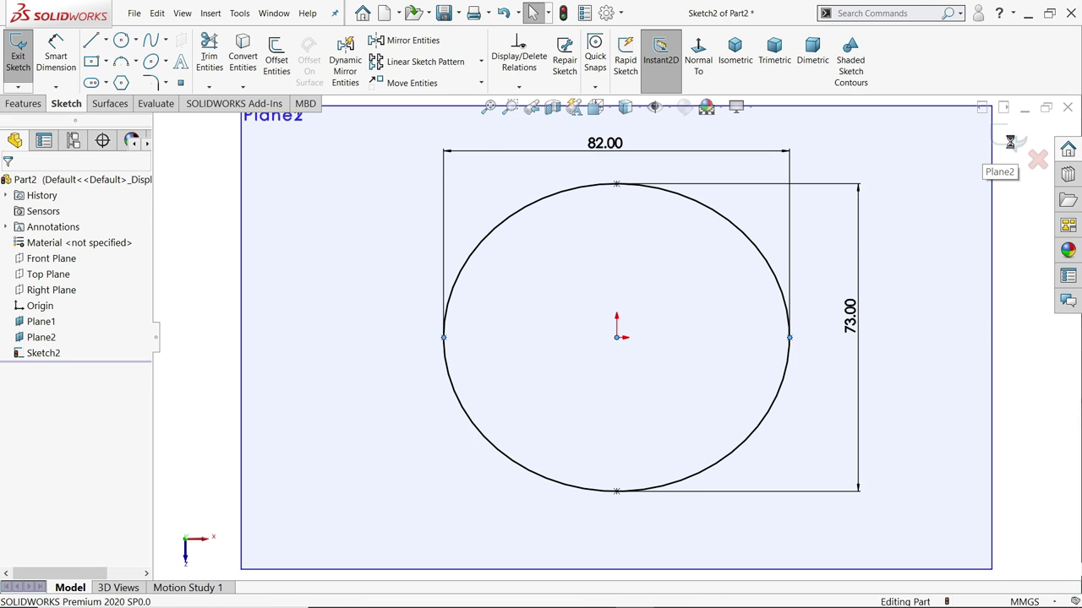
Sketch a 68 mm diameter circle centred on the origin on Plane2, and exit the sketch.
click(734, 51)
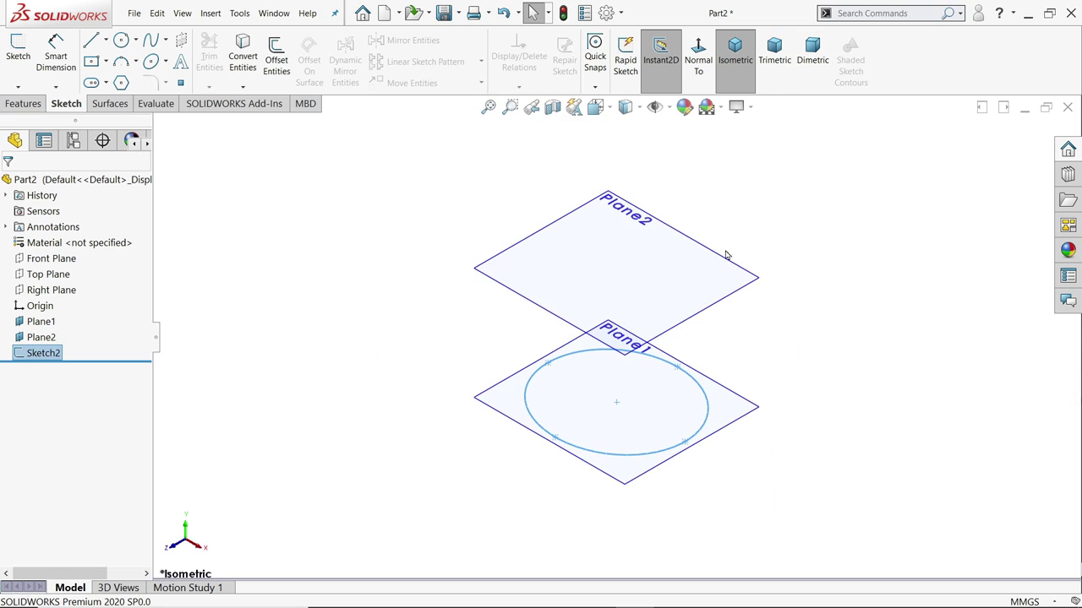
click(681, 296)
click(725, 259)
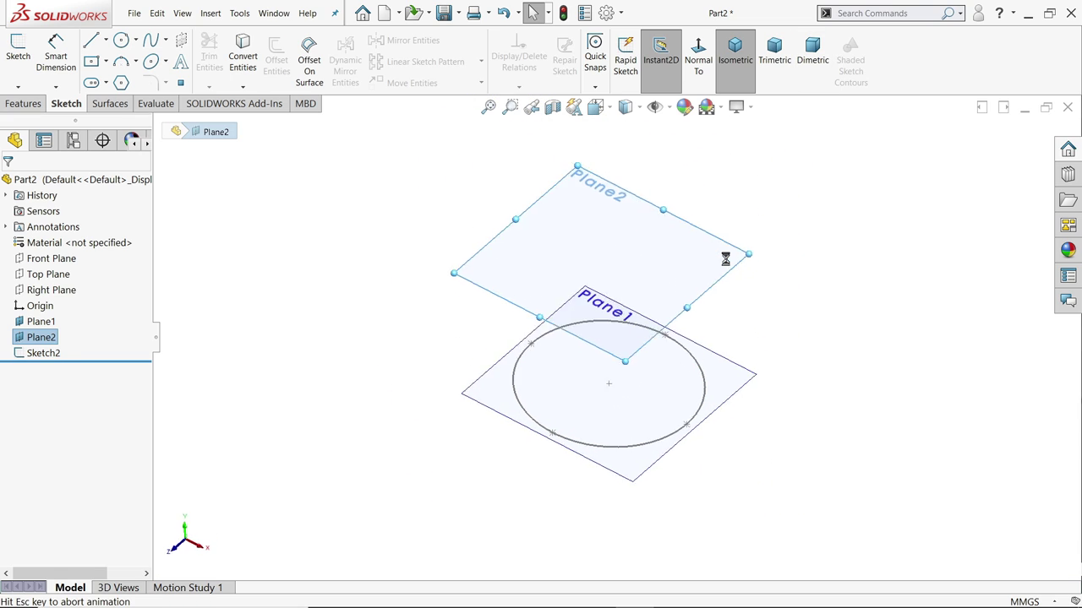
click(121, 40)
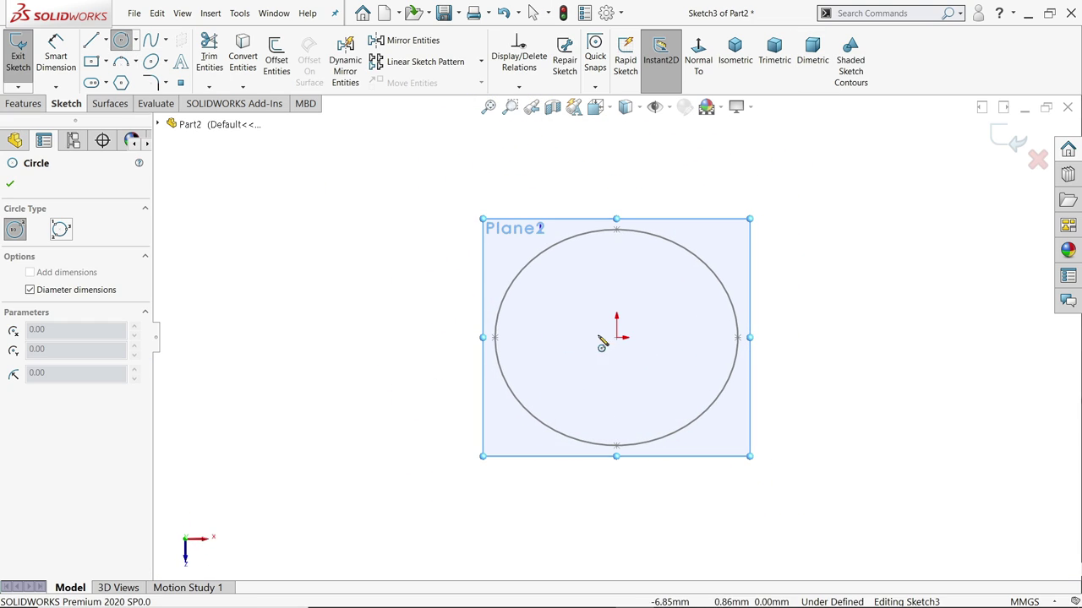
click(617, 337)
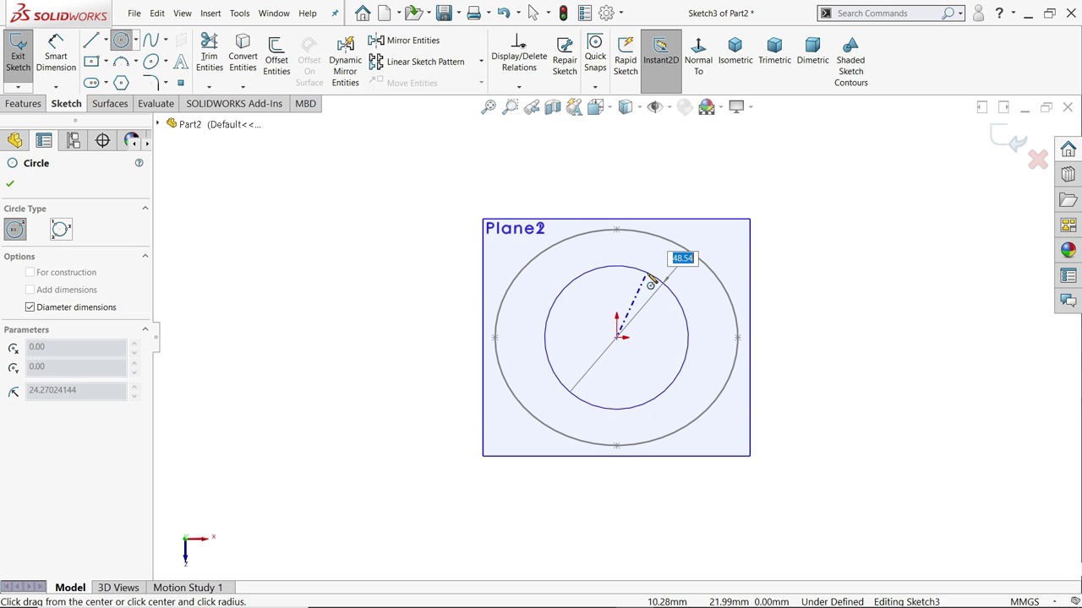
click(687, 266)
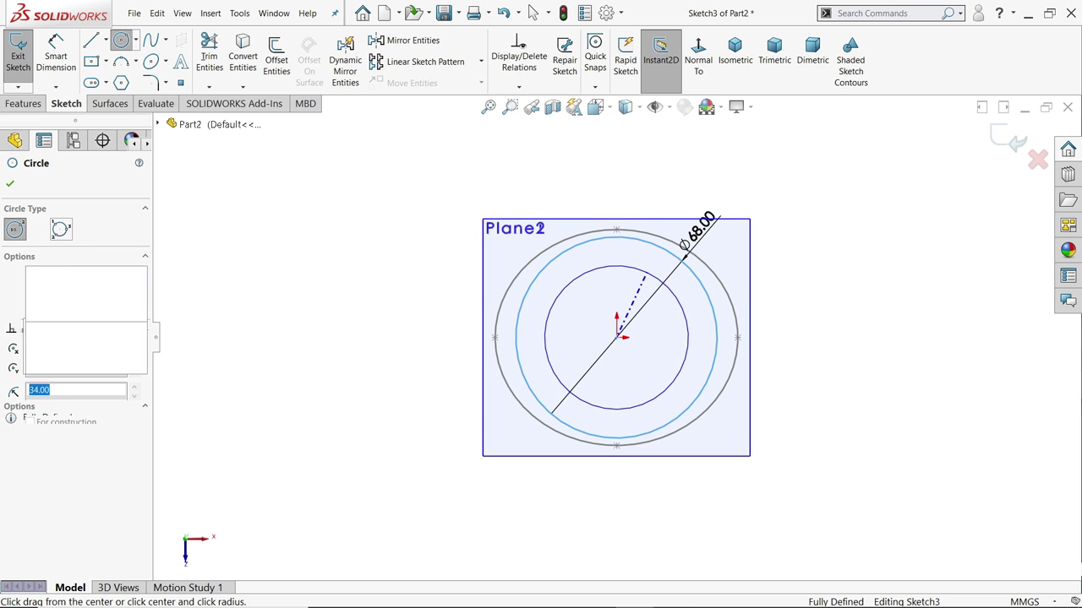
click(1001, 141)
scroll(807, 336, up, 4)
middle_drag(761, 352, 749, 212)
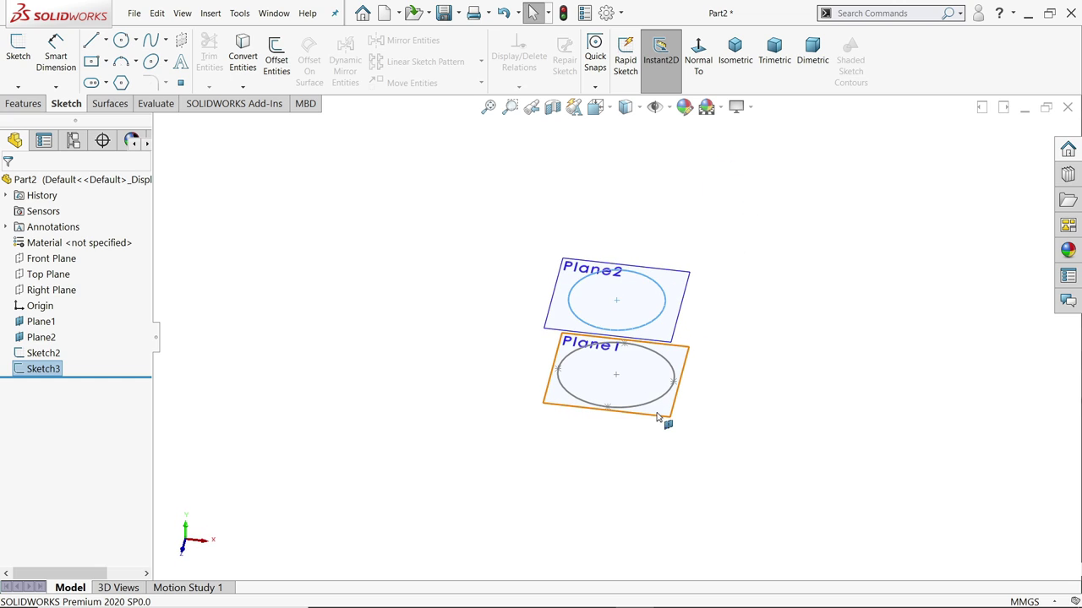
scroll(658, 415, down, 1)
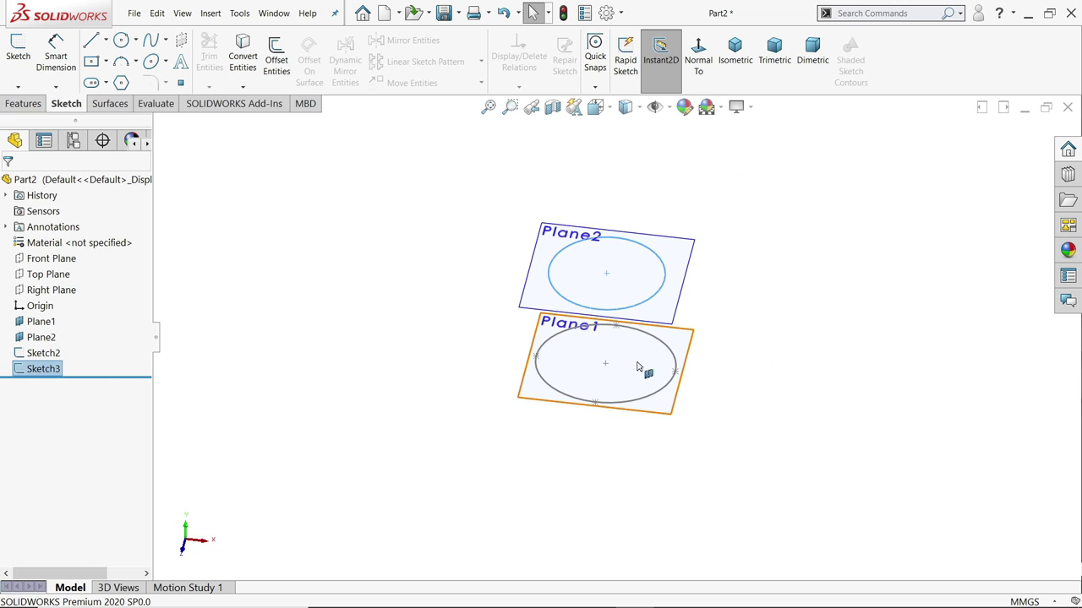
scroll(604, 362, down, 3)
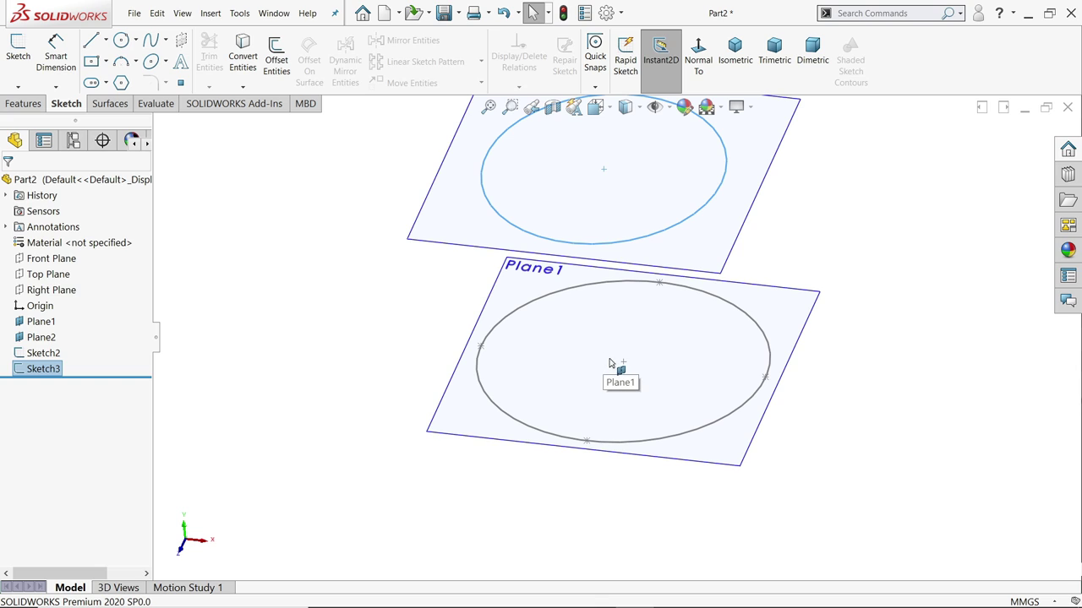
scroll(615, 351, up, 2)
scroll(640, 330, up, 1)
scroll(640, 347, down, 1)
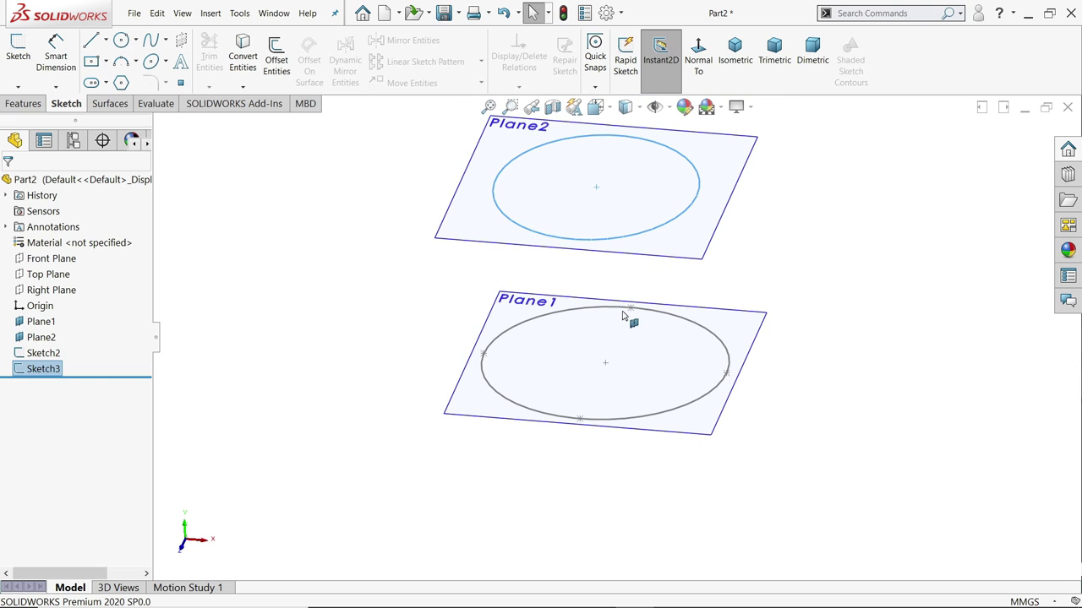
Start a sketch on the Front Plane and draw a 3-point arc of about 230 mm radius left of the profiles, from Plane2 level down to origin level.
click(51, 259)
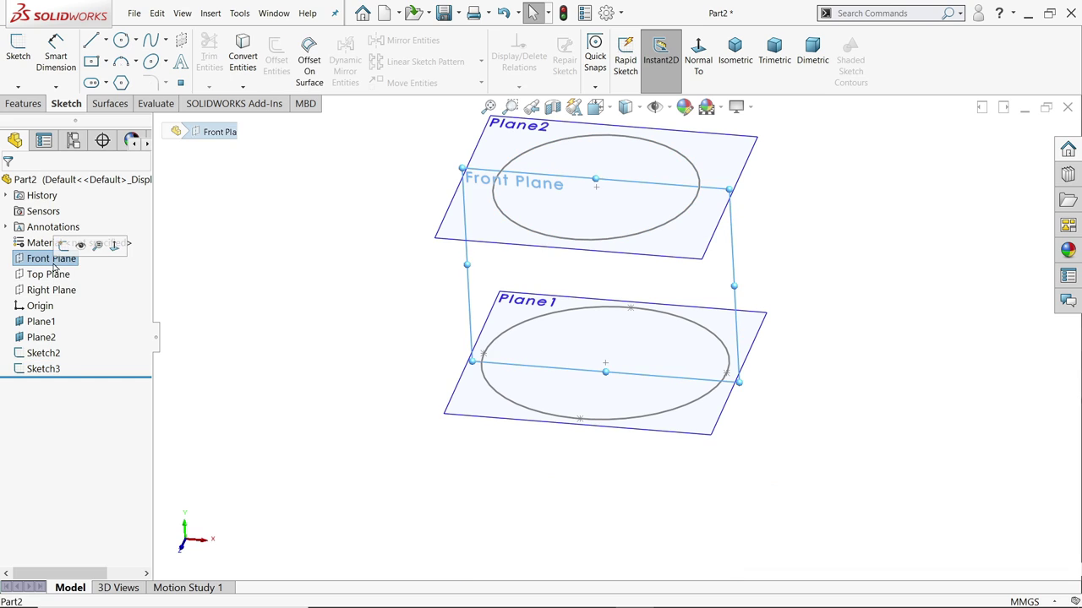
click(65, 245)
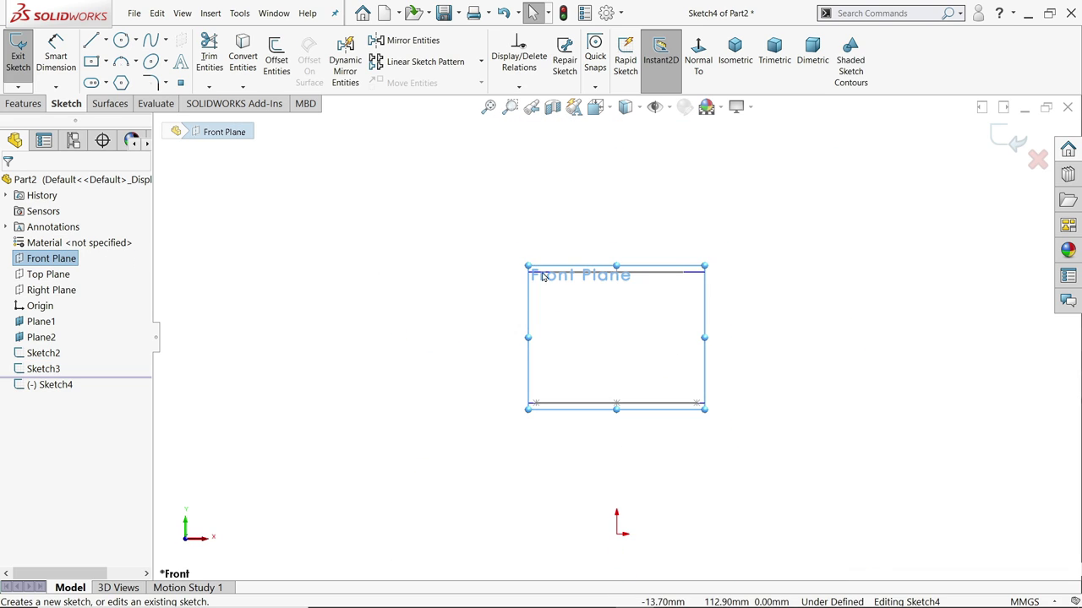
click(129, 68)
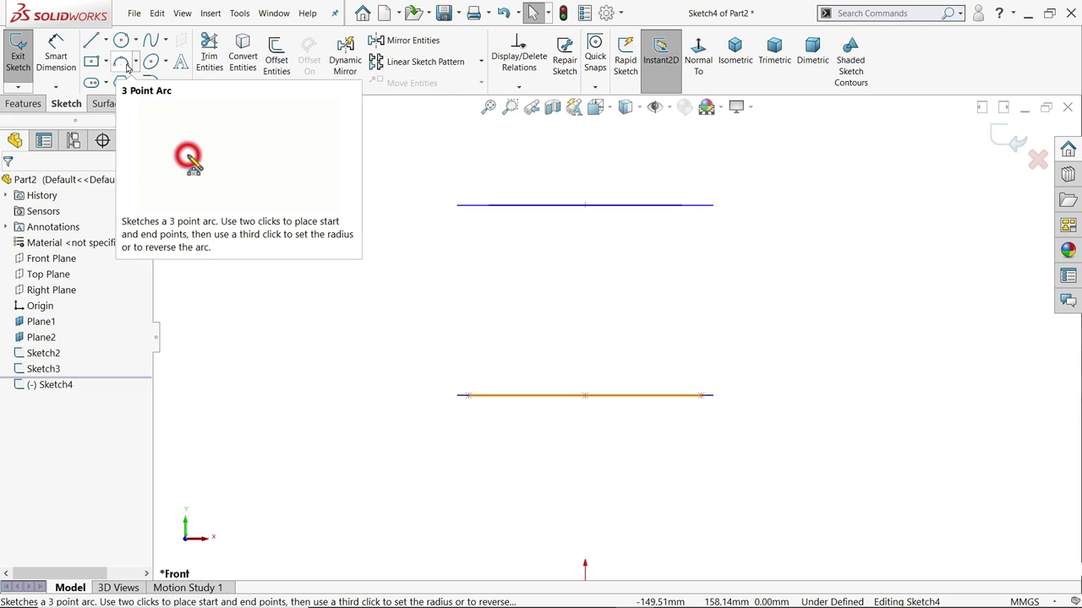
scroll(632, 326, up, 3)
scroll(633, 326, down, 2)
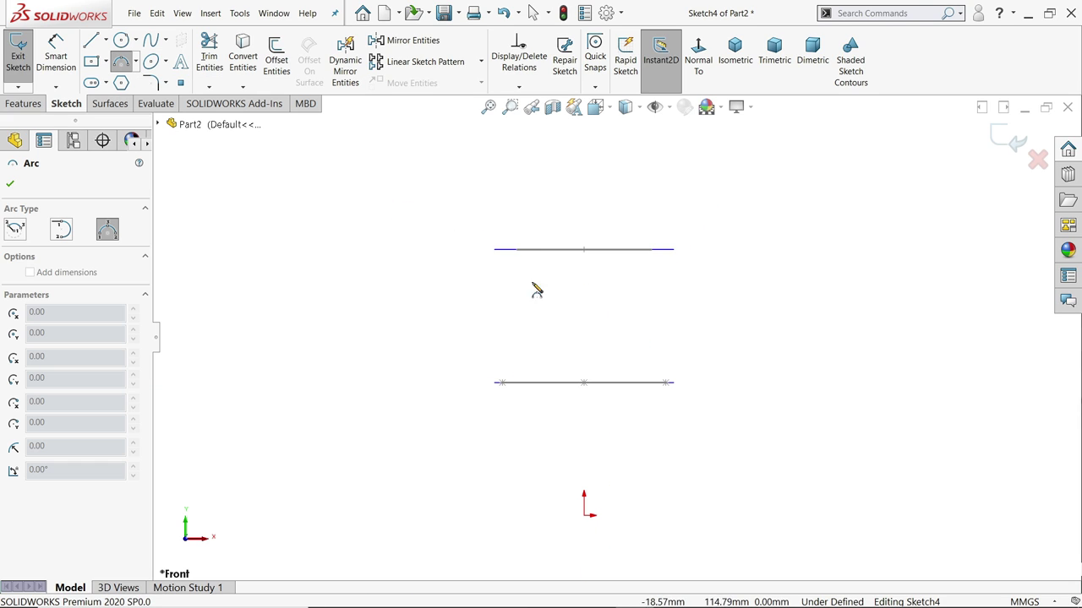
click(485, 251)
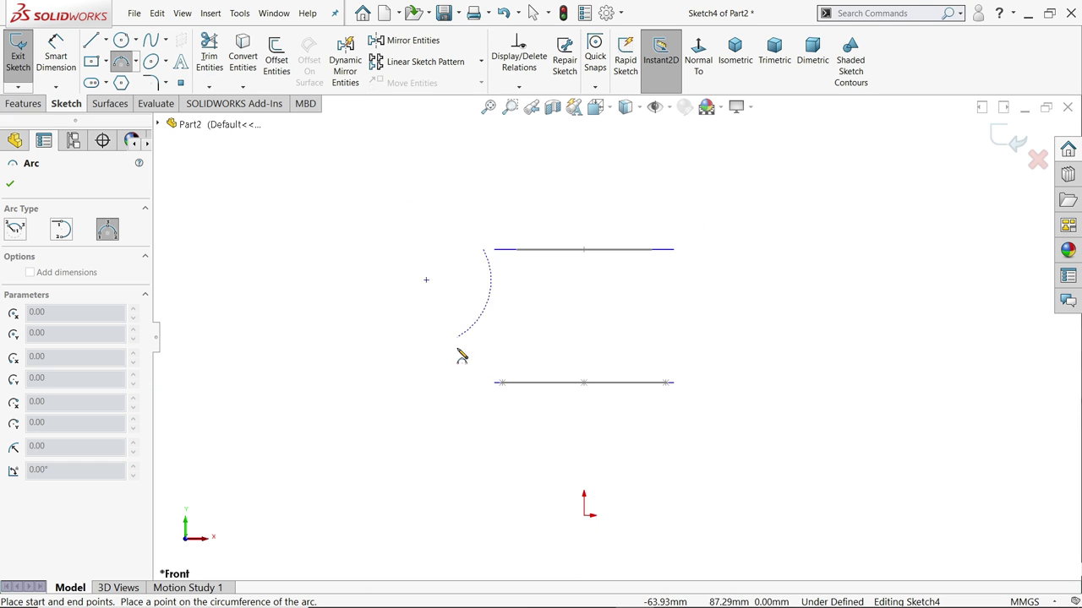
click(453, 514)
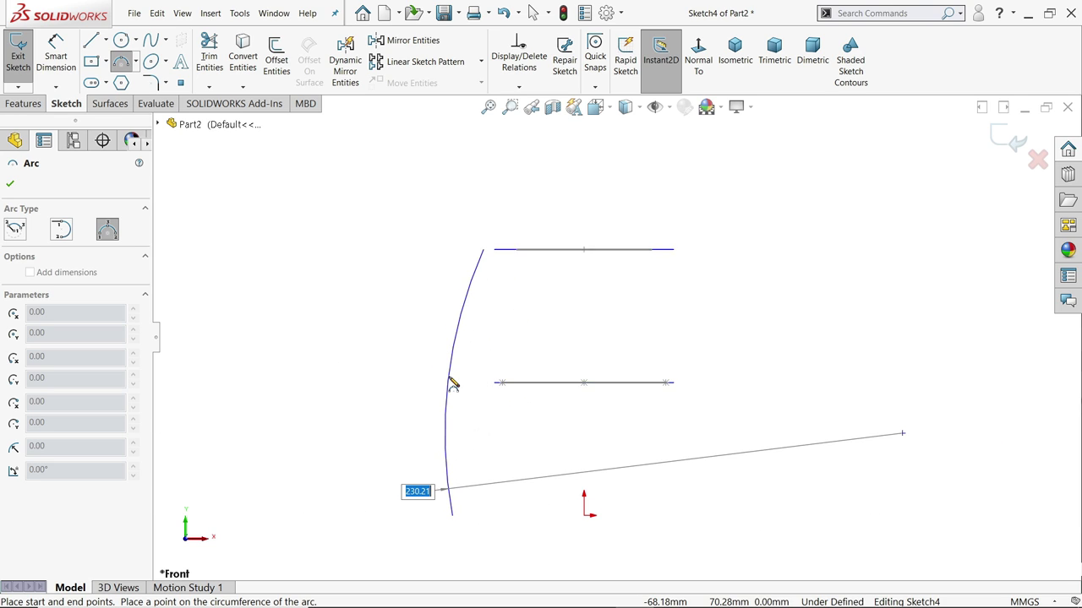
click(449, 381)
right_click(584, 267)
click(619, 270)
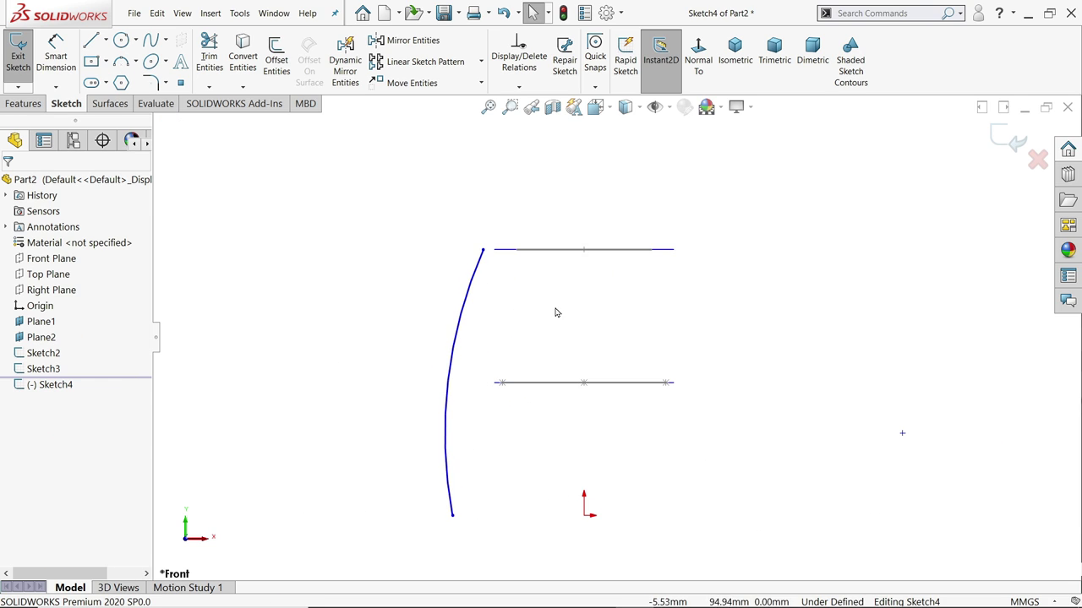
Add a Pierce relation between the arc's upper endpoint and the circle on Plane2.
middle_drag(555, 309, 472, 258)
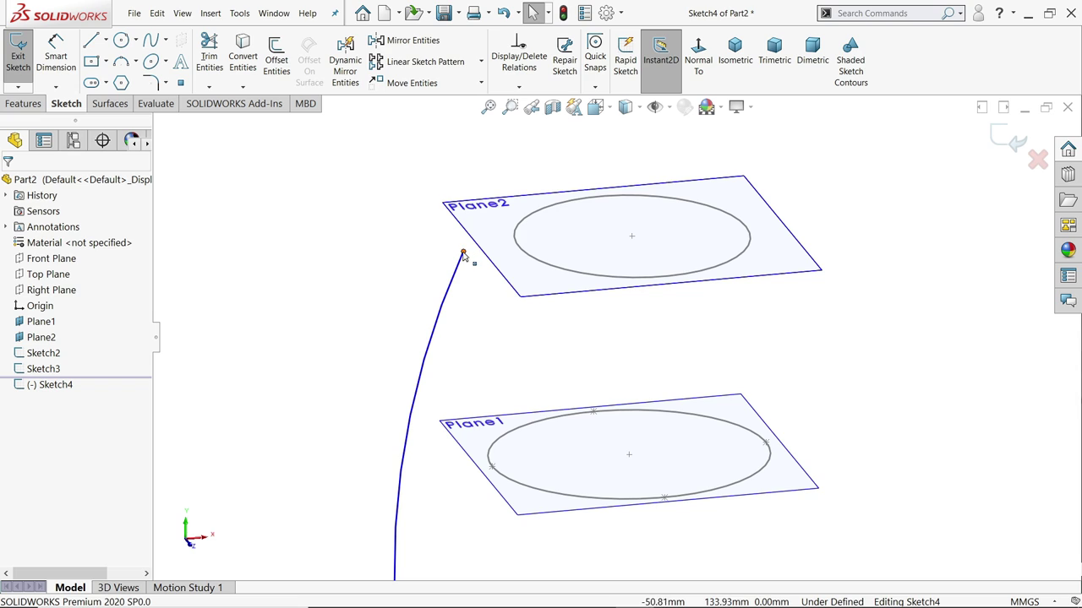
click(464, 255)
click(525, 256)
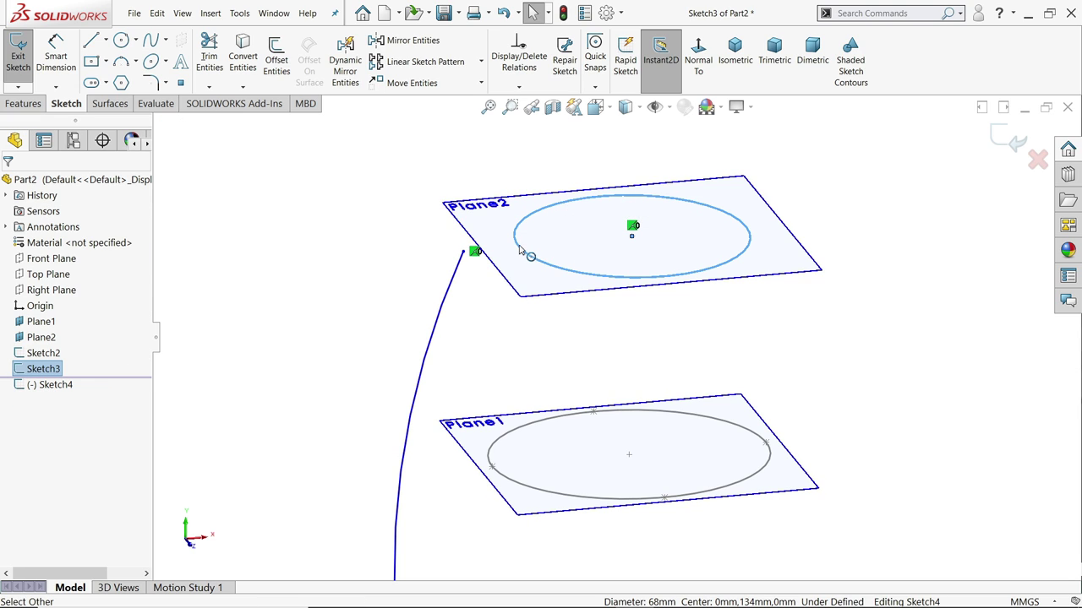
click(464, 256)
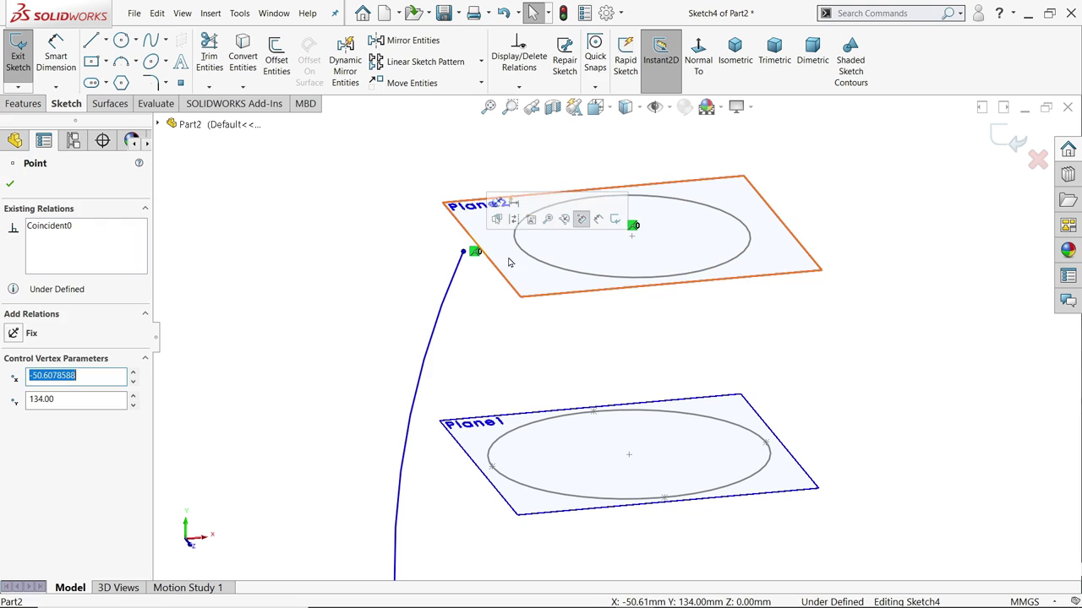
click(539, 262)
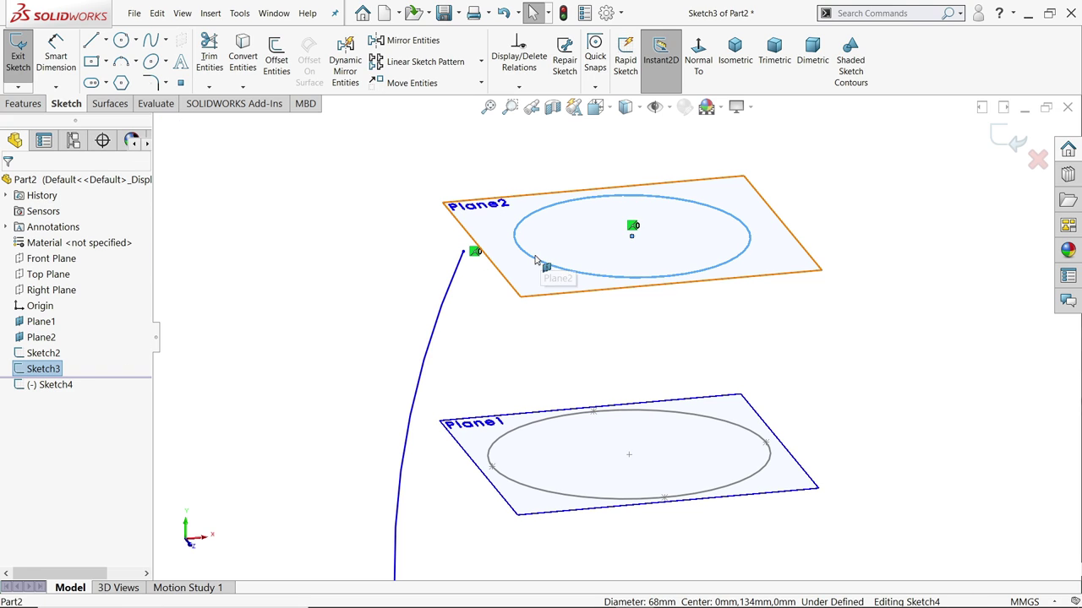
click(464, 253)
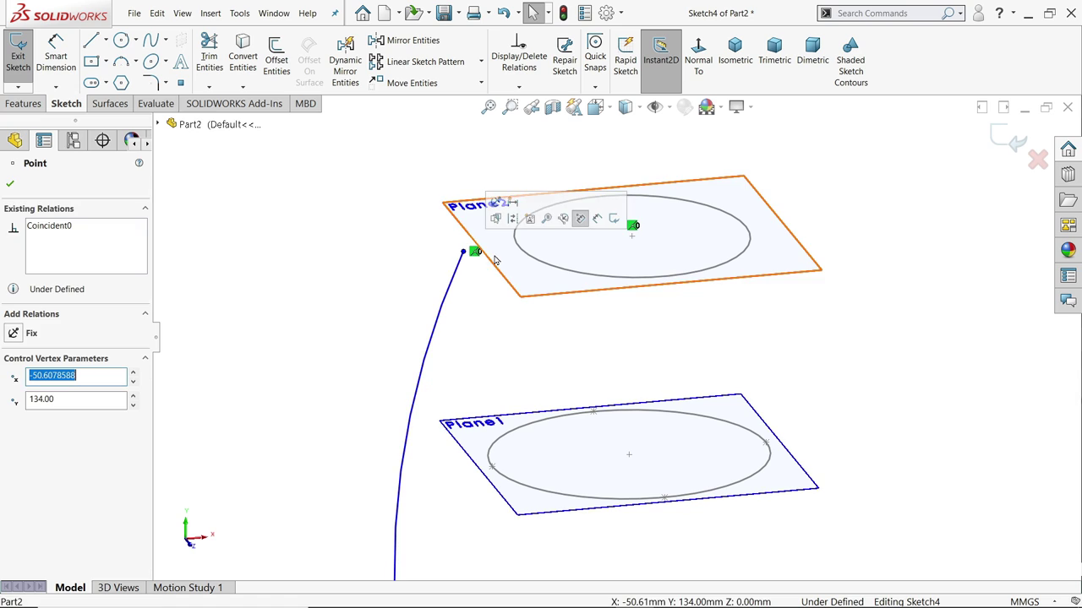
ctrl+click(546, 266)
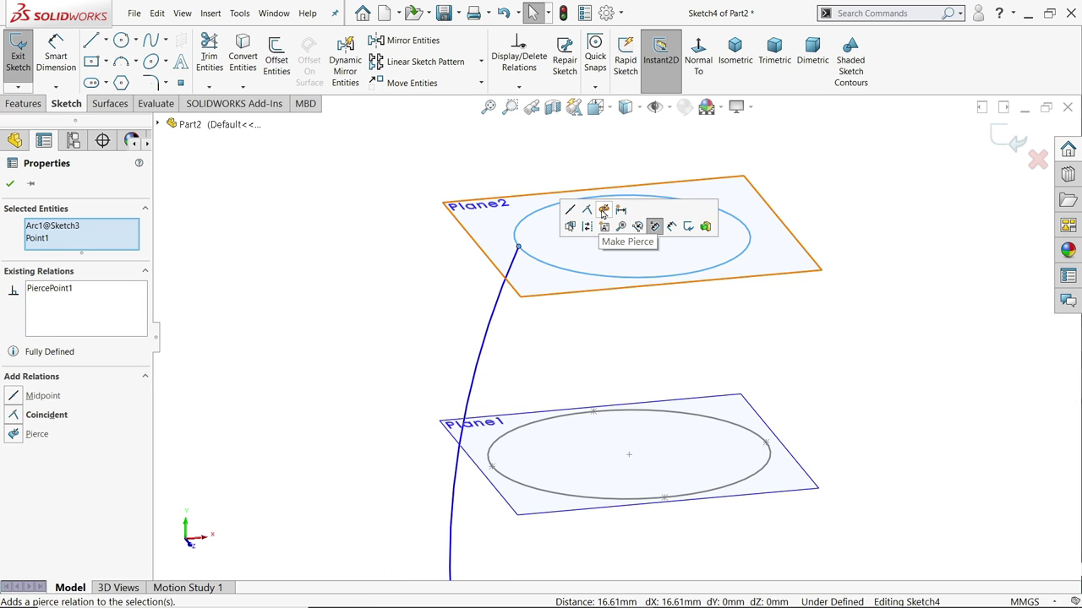
click(602, 213)
scroll(440, 290, down, 2)
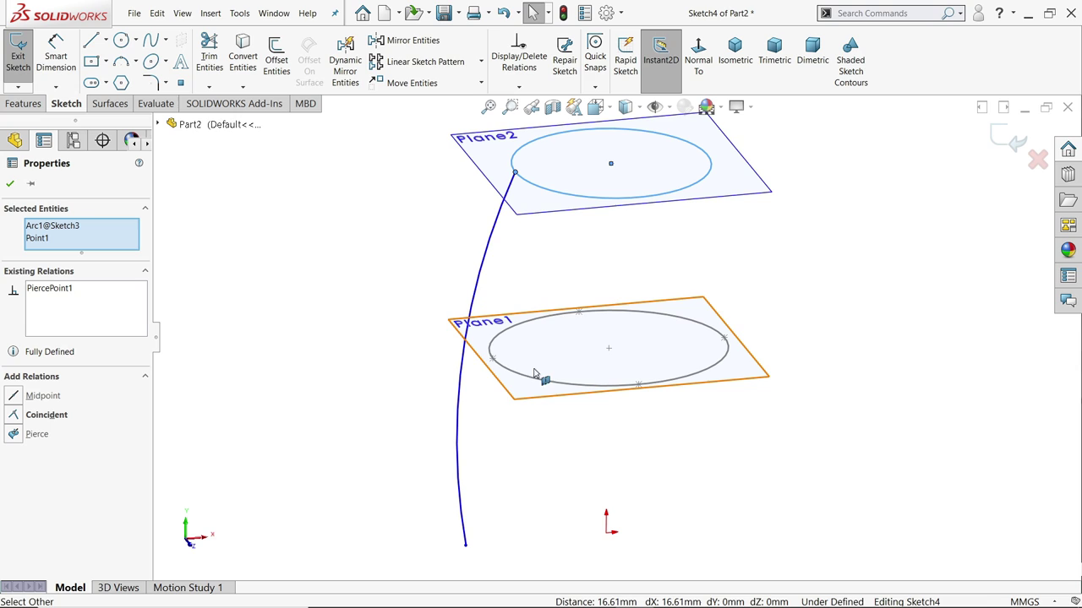
Make the arc coincident with the left side point of the Plane1 ellipse, and its lower endpoint horizontal with the origin.
key(Escape)
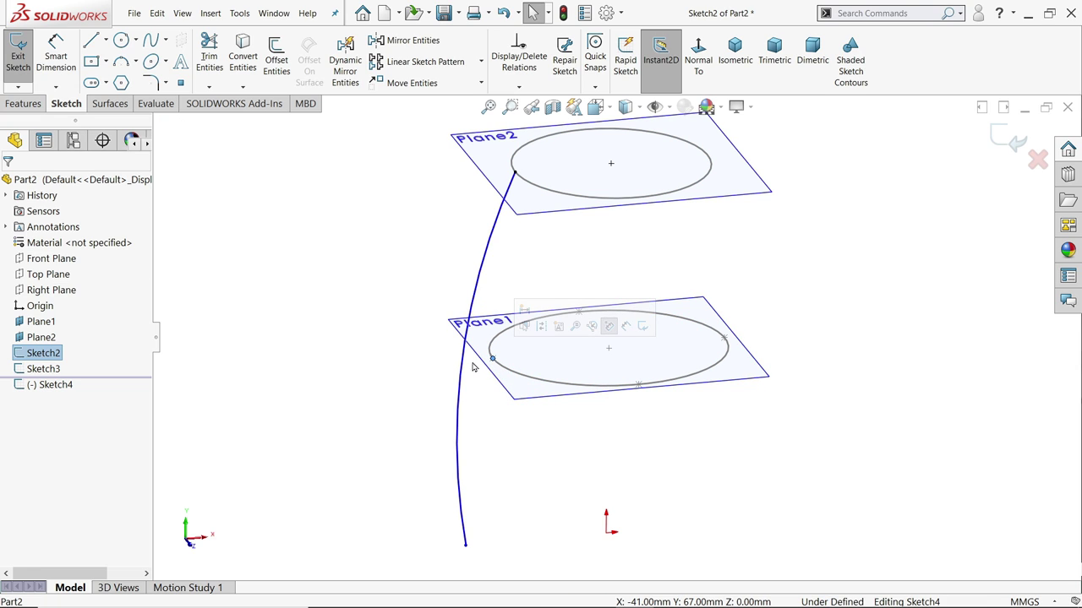
ctrl+click(463, 366)
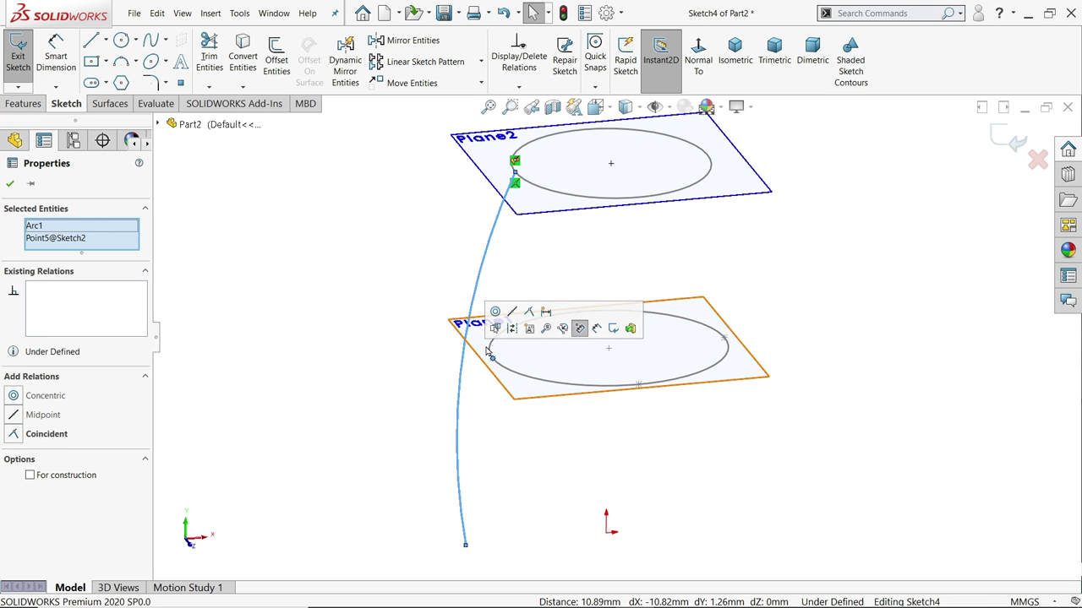
click(530, 312)
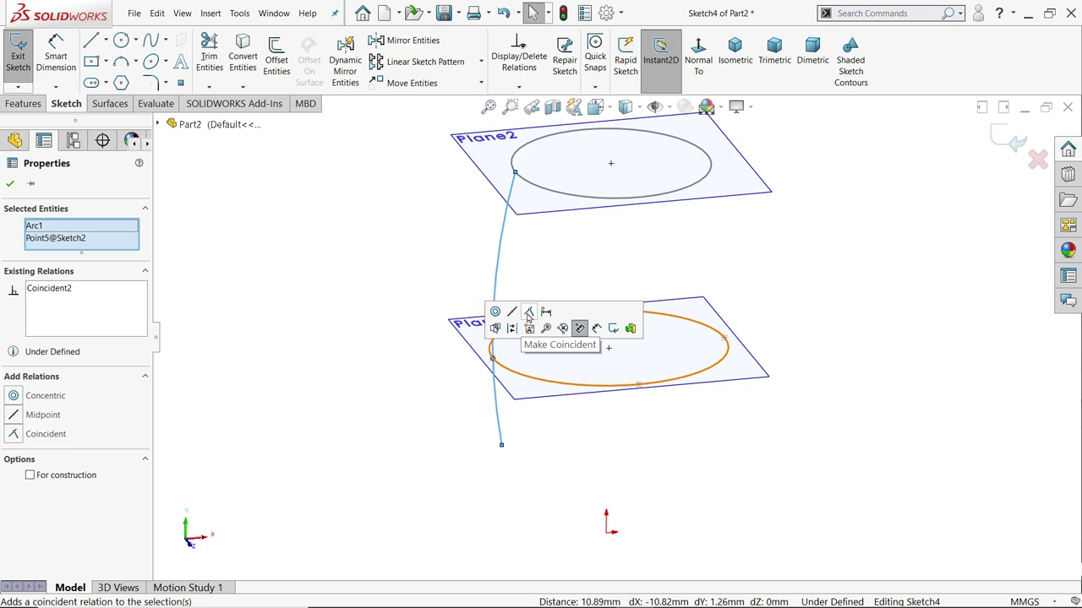
click(607, 538)
ctrl+click(499, 449)
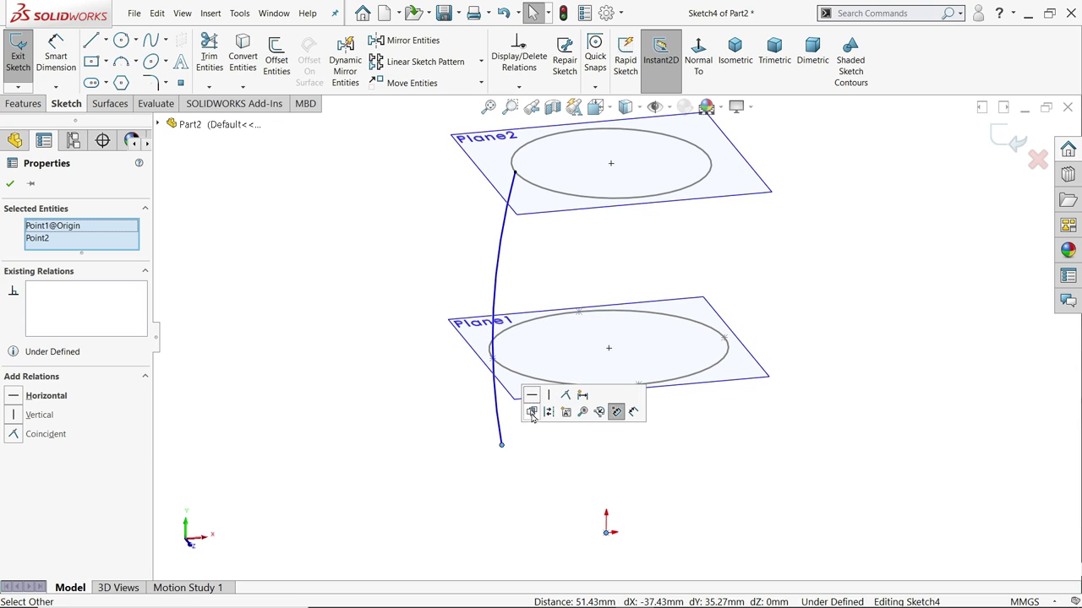
click(537, 410)
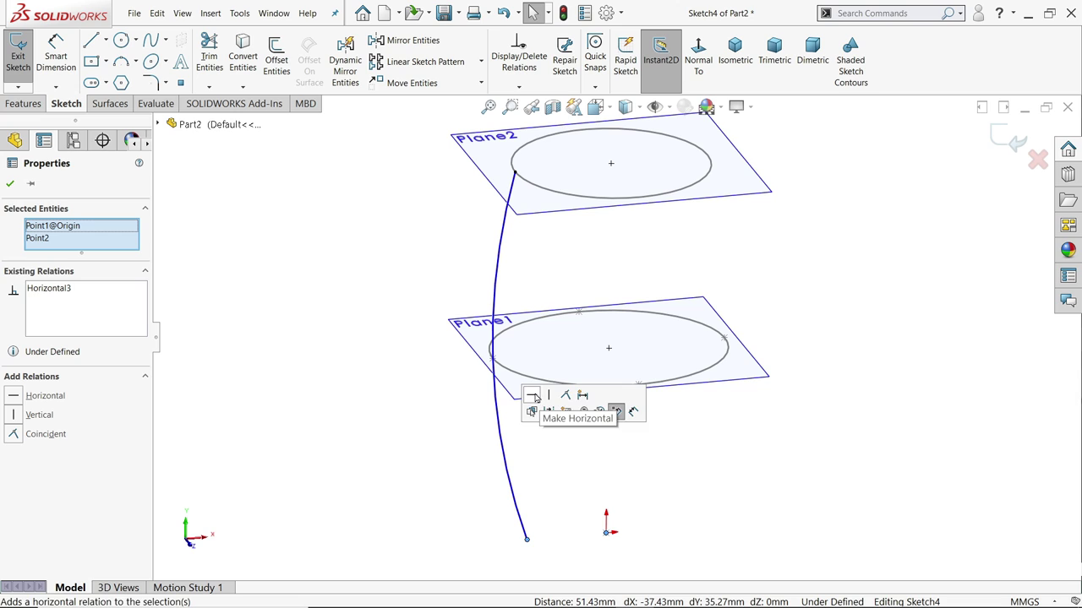
Draw a vertical centerline up from the origin and mirror the arc about it.
click(699, 64)
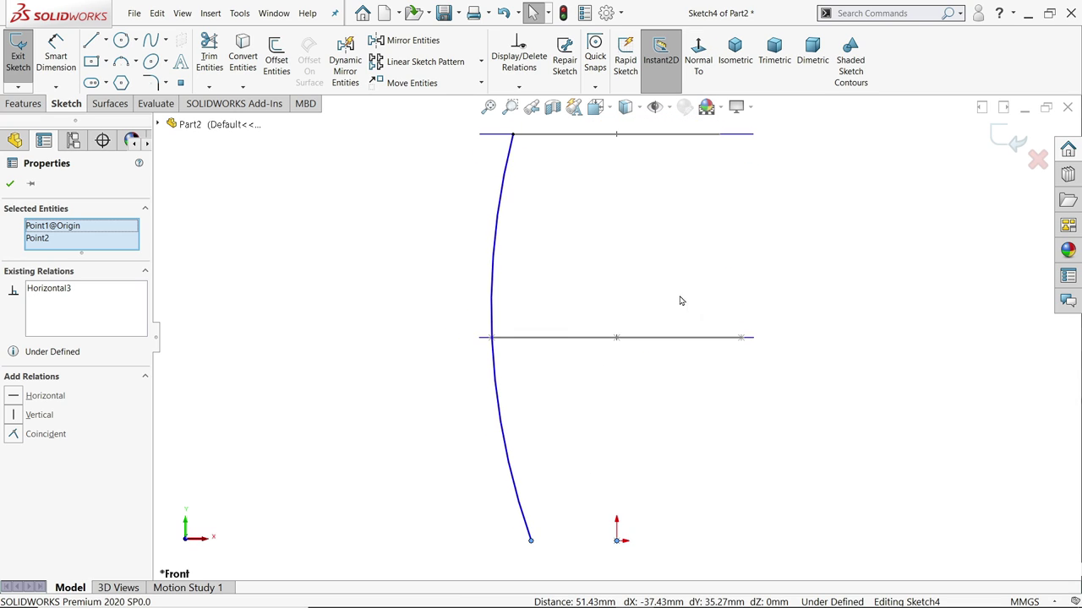
scroll(649, 364, up, 4)
scroll(657, 443, down, 3)
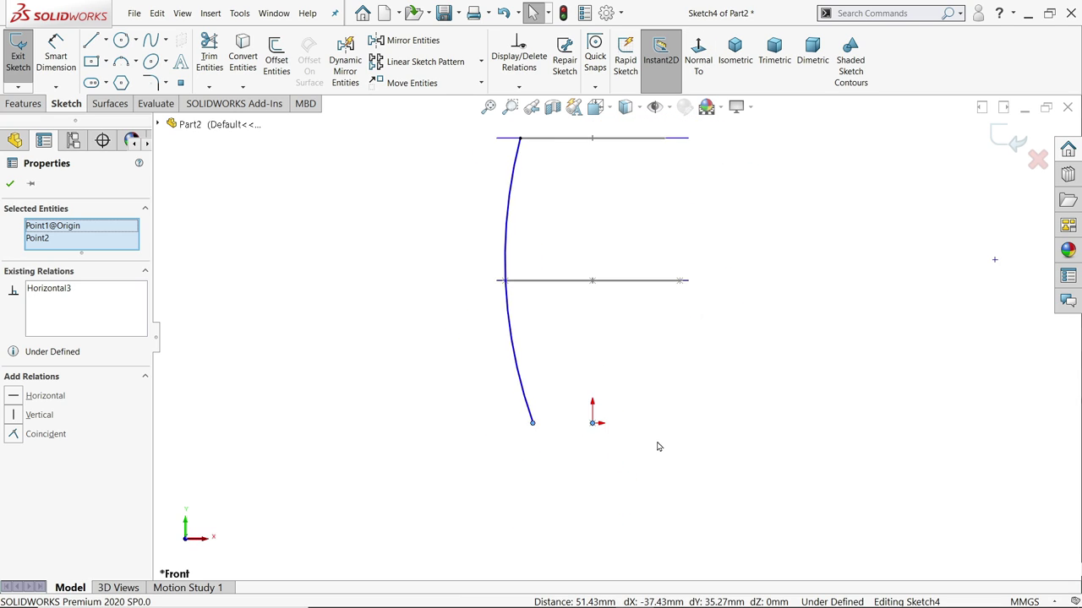
click(106, 40)
click(114, 75)
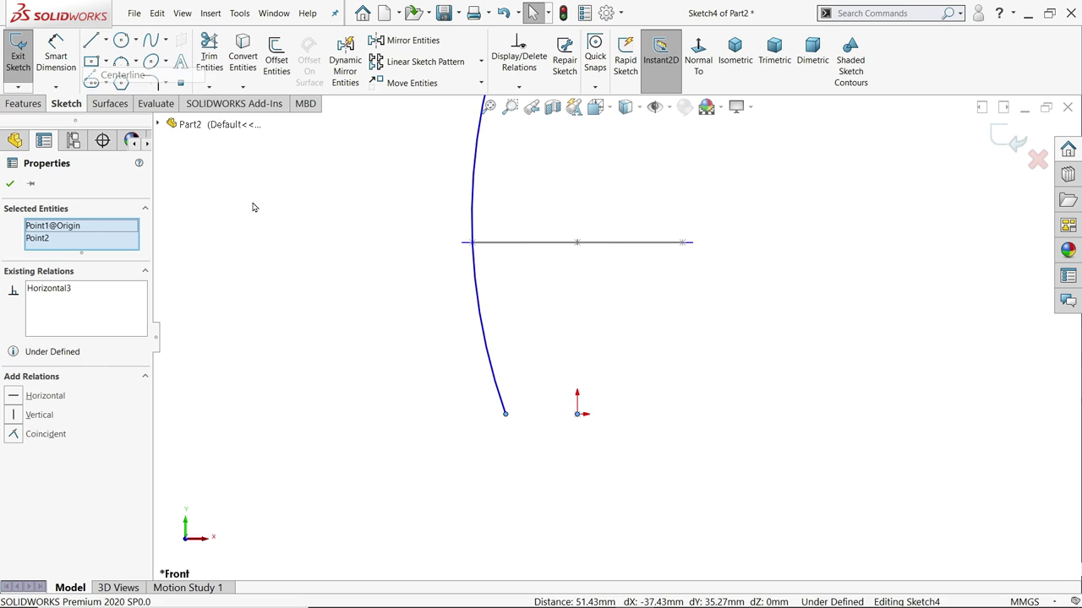
click(577, 414)
click(577, 325)
right_click(607, 312)
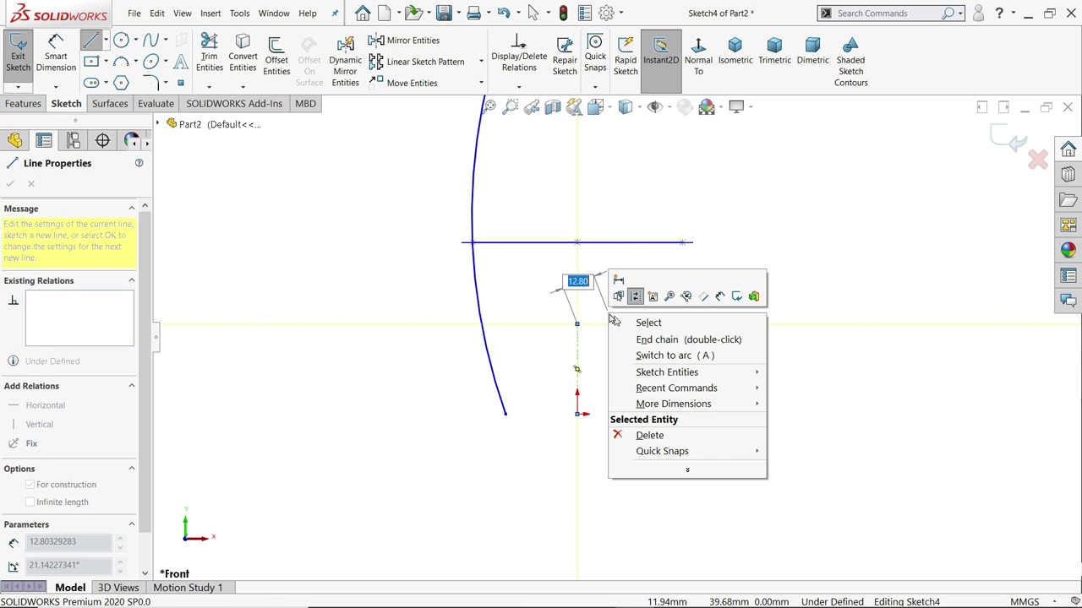
click(634, 323)
drag(606, 334, 415, 398)
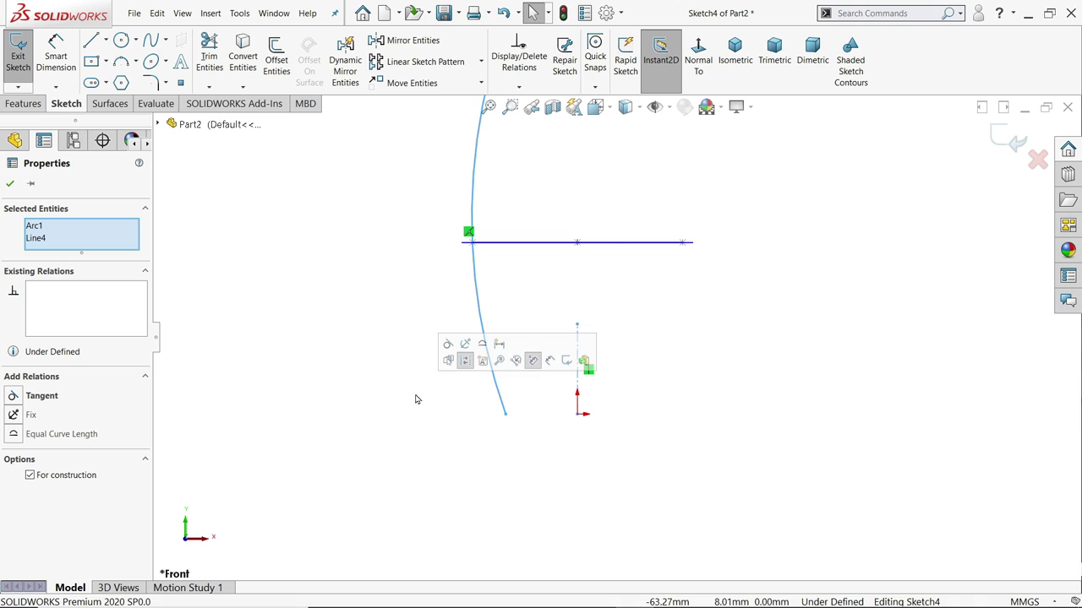
click(407, 40)
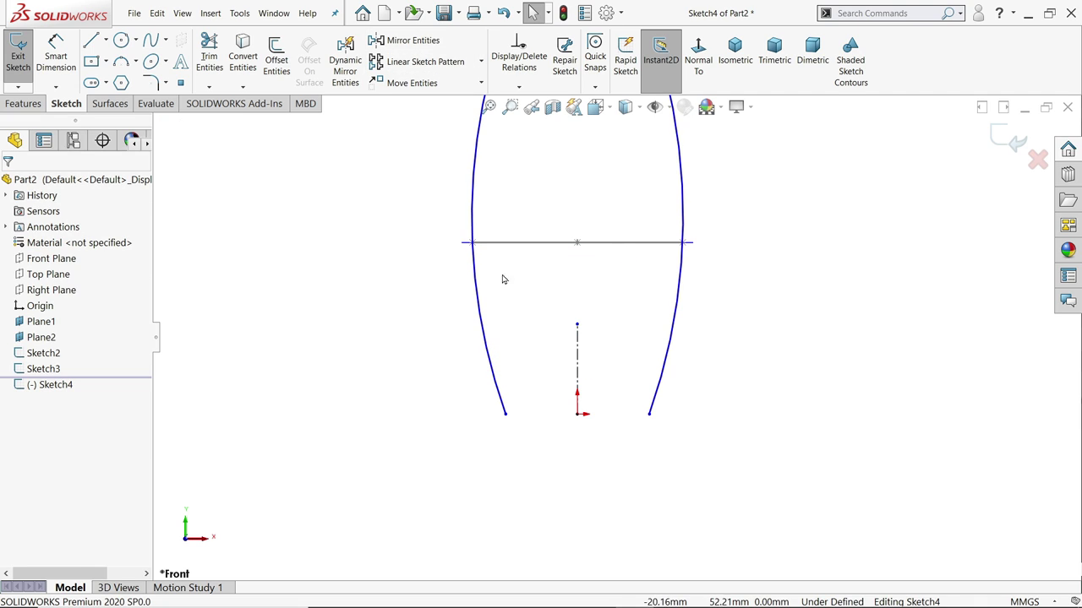
Dimension the distance between the two side arcs' lower endpoints as 72 mm and exit the sketch.
click(60, 57)
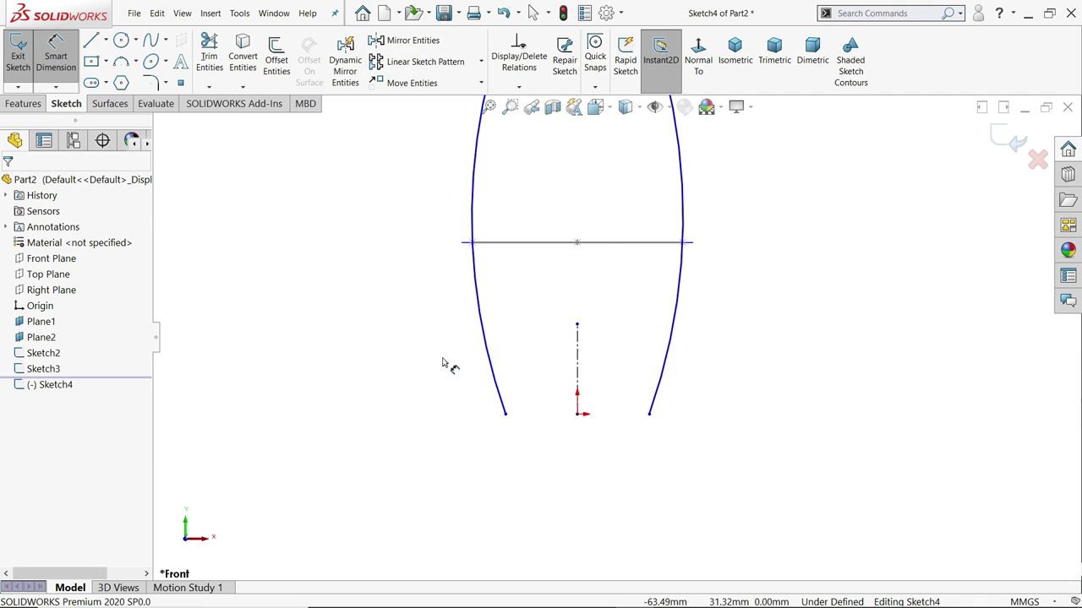
click(505, 416)
click(650, 415)
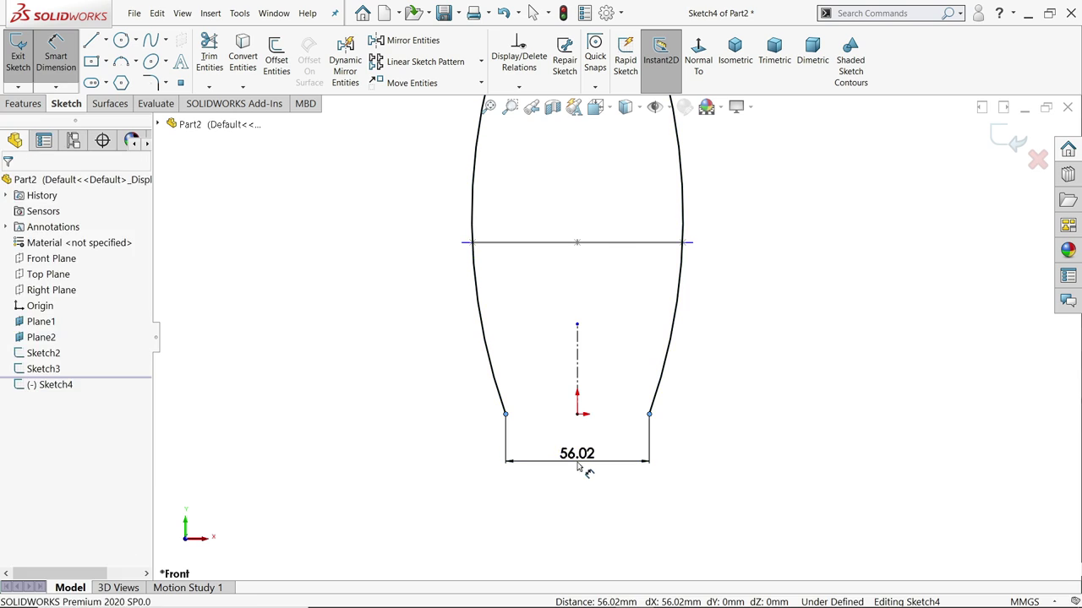
click(581, 472)
text(72)
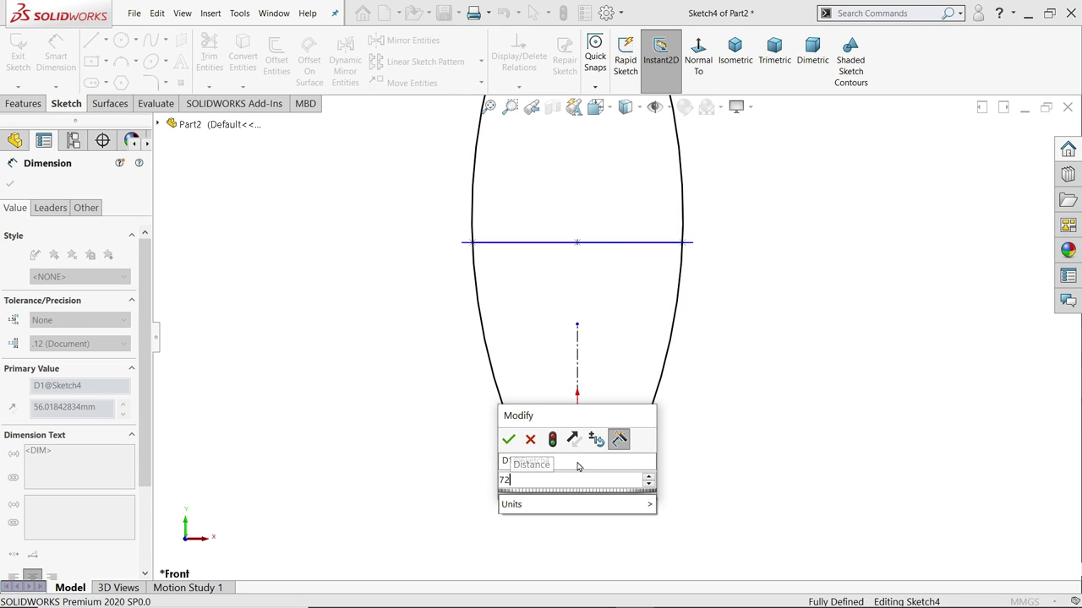
key(Return)
scroll(617, 355, up, 3)
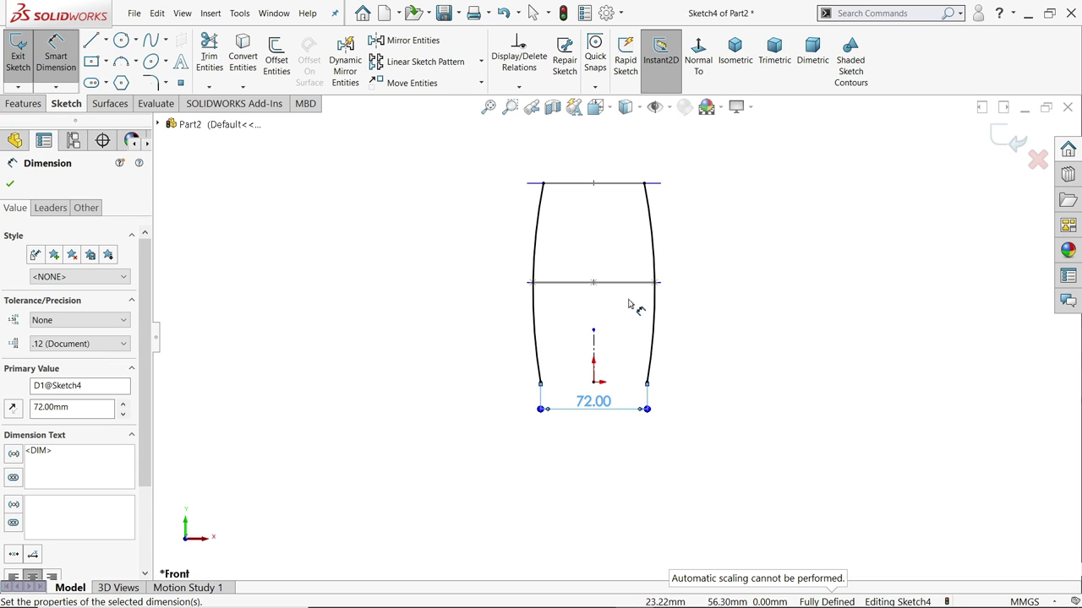
middle_drag(744, 273, 767, 324)
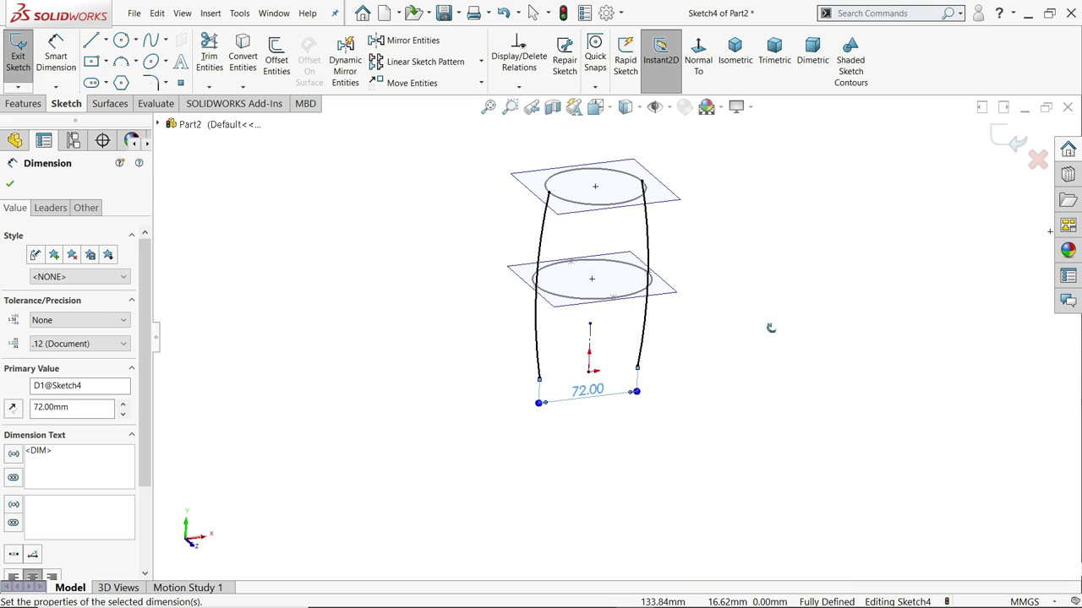
click(1002, 142)
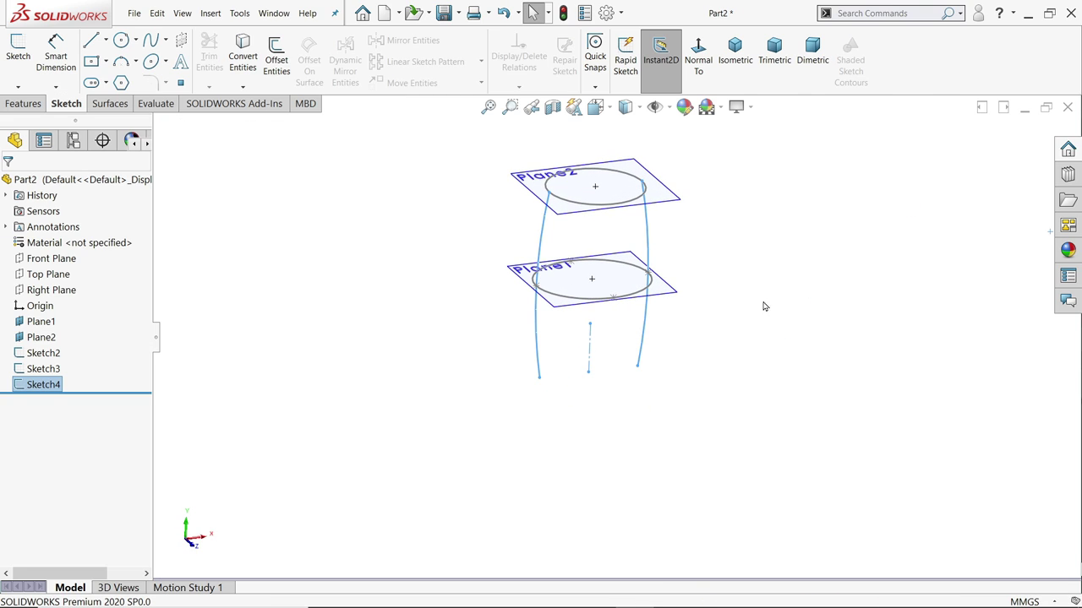
scroll(717, 312, down, 2)
middle_drag(702, 344, 744, 358)
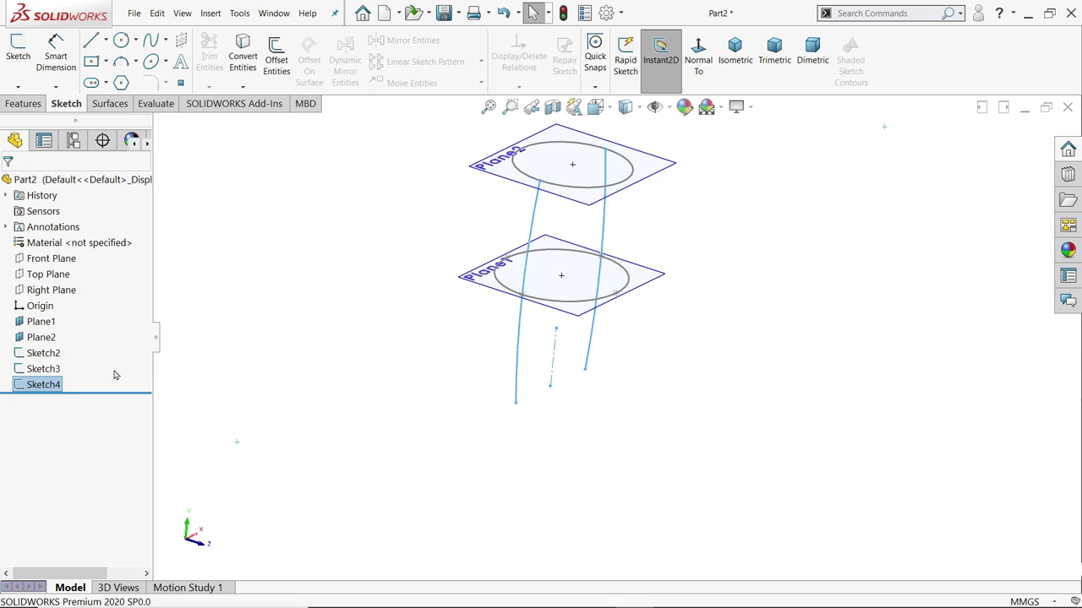
click(60, 291)
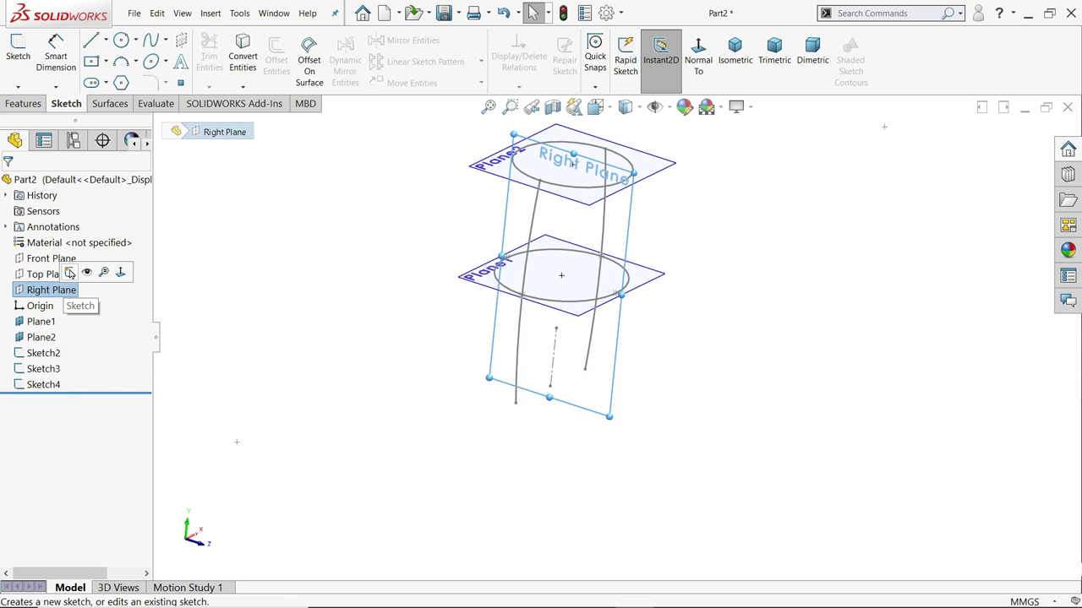
click(346, 348)
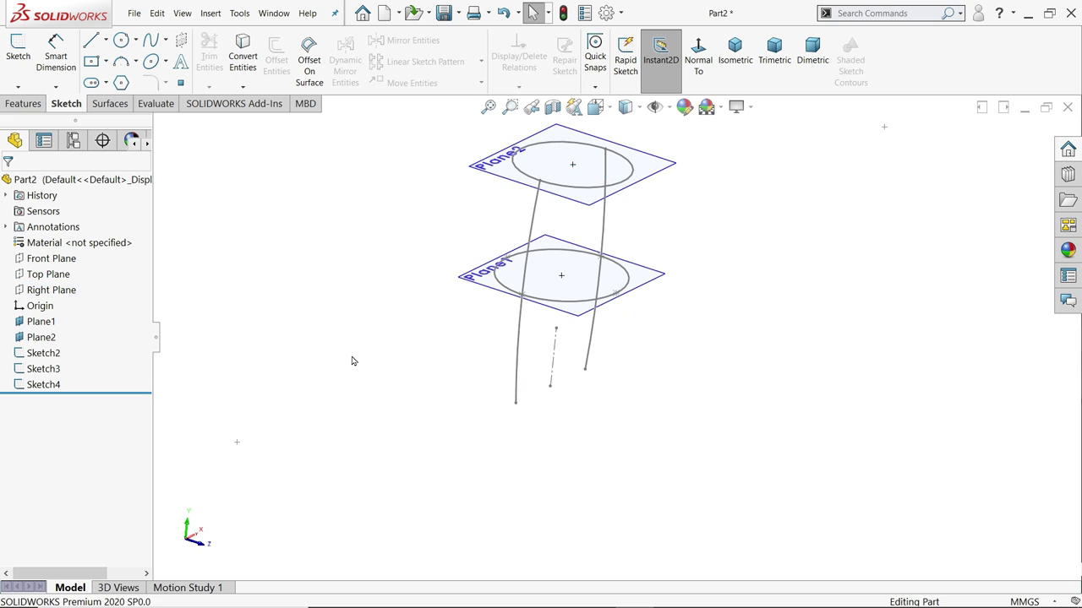
Start a sketch on the Front Plane and draw a horizontal line about 14 mm long from the left arc's lower endpoint toward the origin.
middle_drag(350, 360, 372, 370)
scroll(495, 396, down, 3)
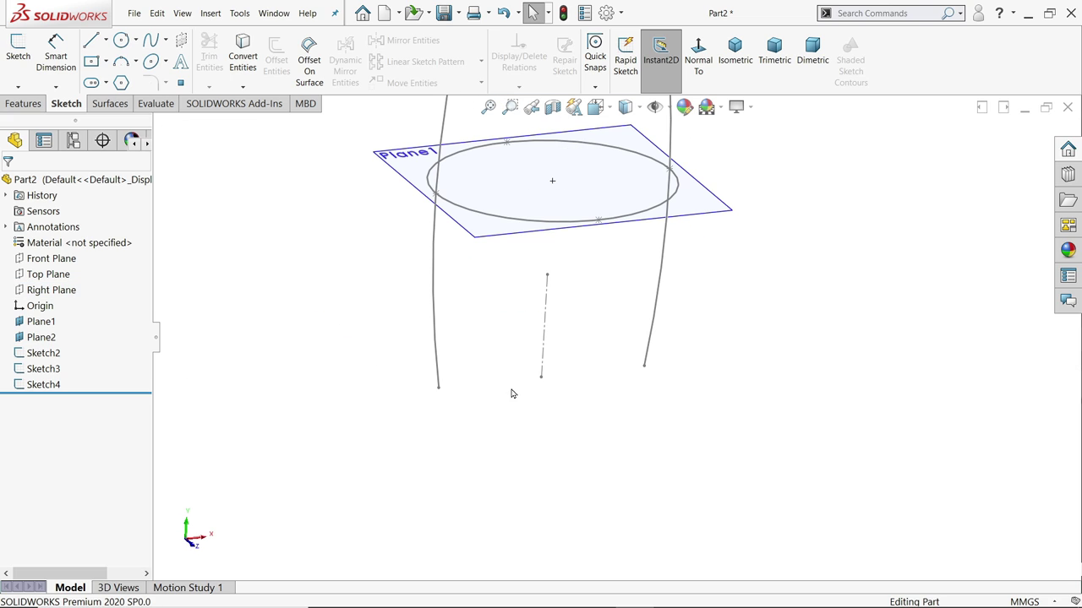
click(51, 259)
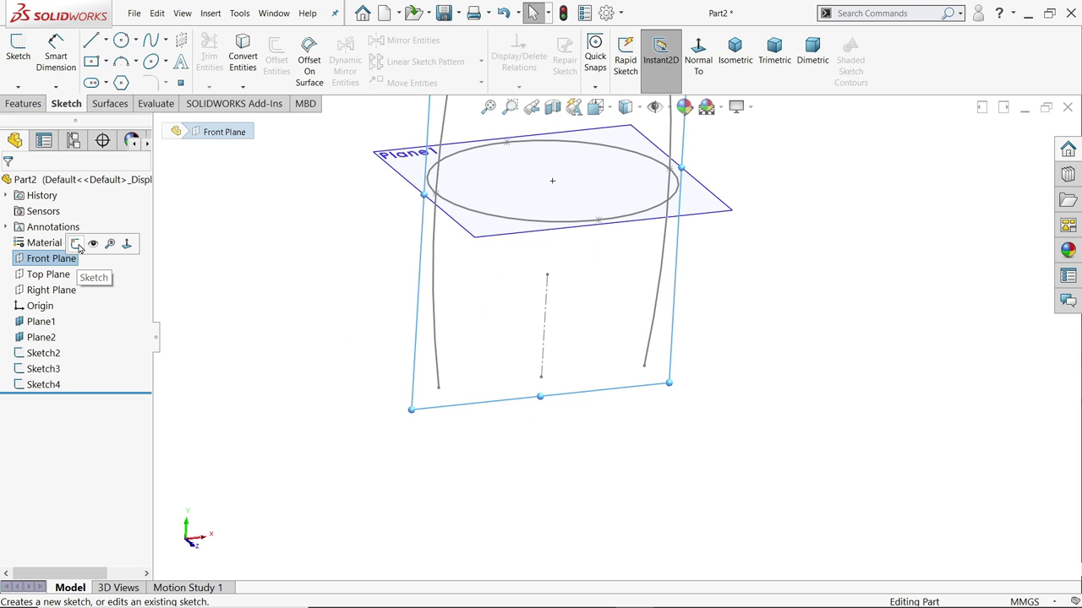
click(76, 244)
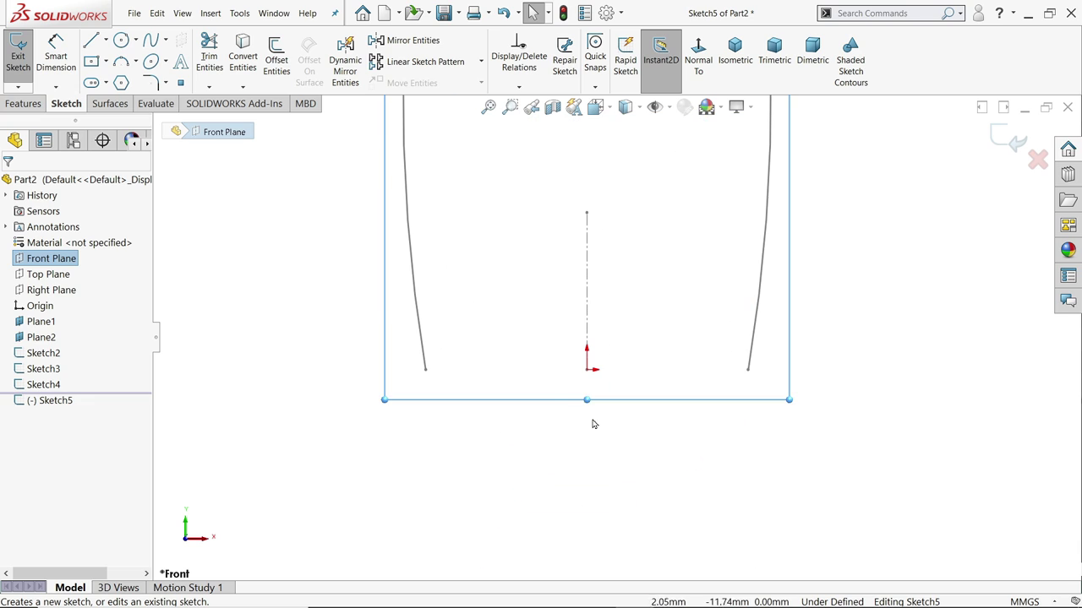
click(89, 40)
scroll(465, 368, down, 3)
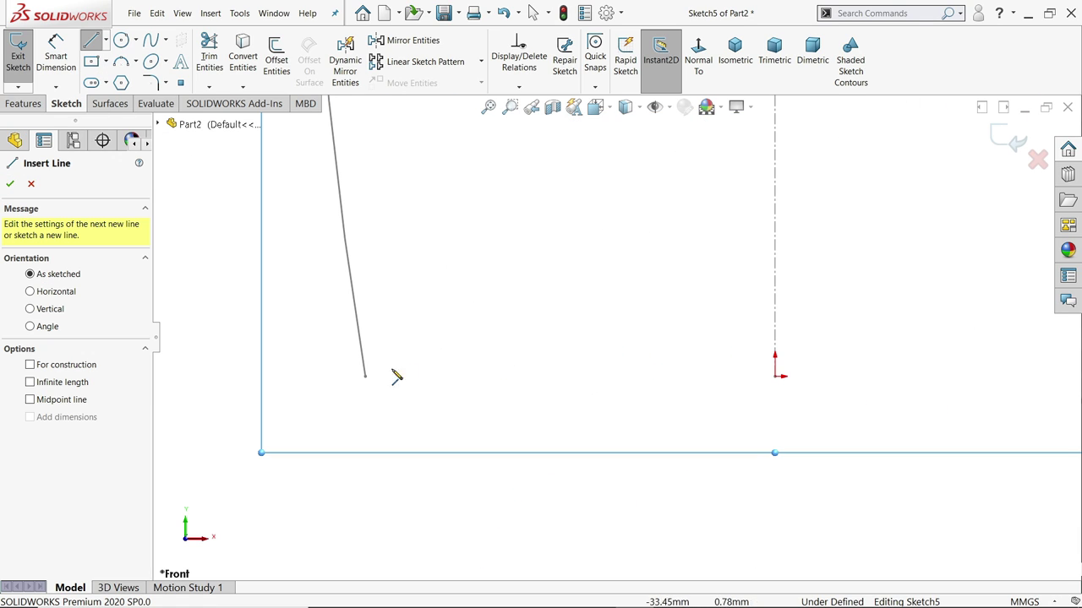
click(365, 376)
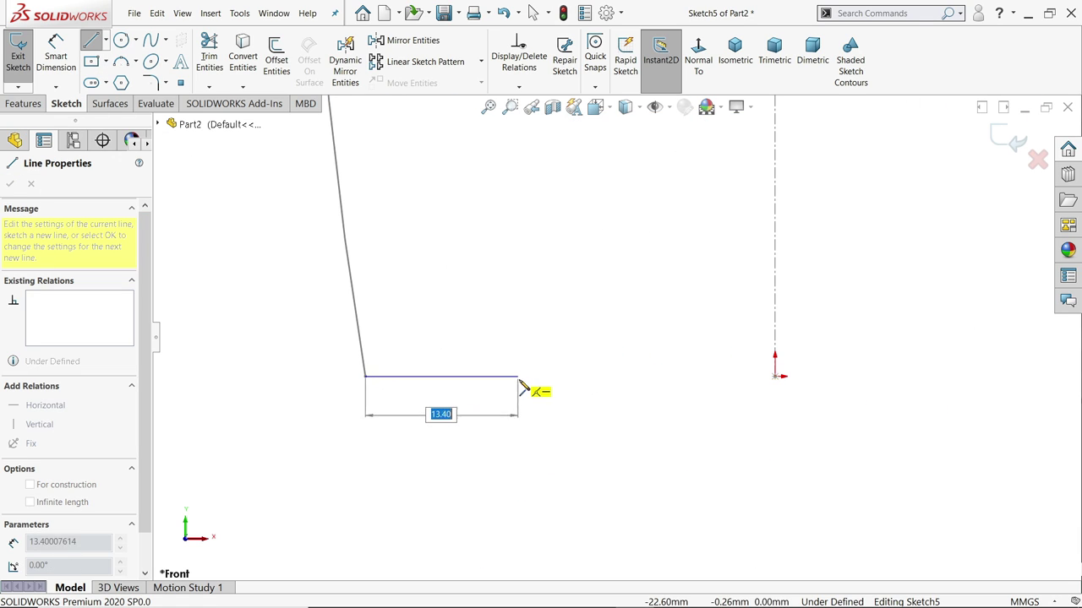
click(525, 377)
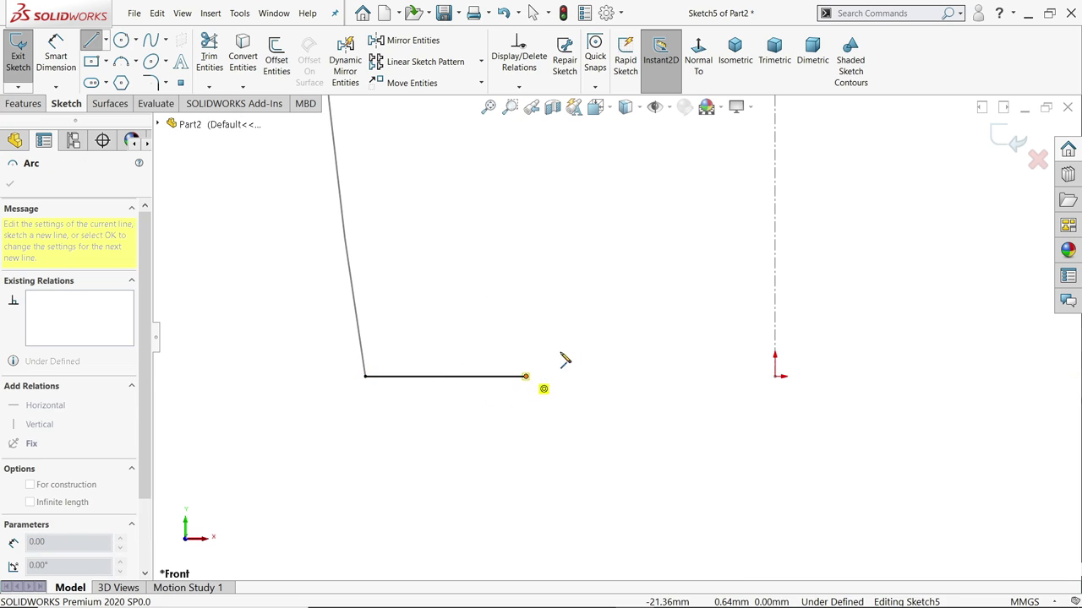
key(Escape)
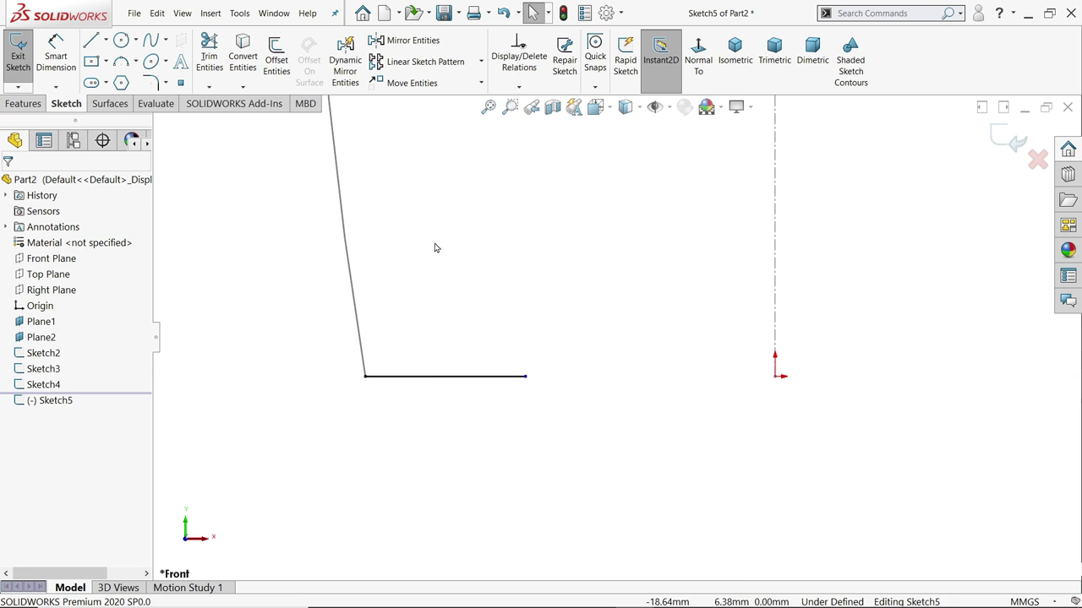
Draw an upward-bulging 3-point arc from the line's inner end to the centerline, about 5.4 mm above the origin.
click(136, 63)
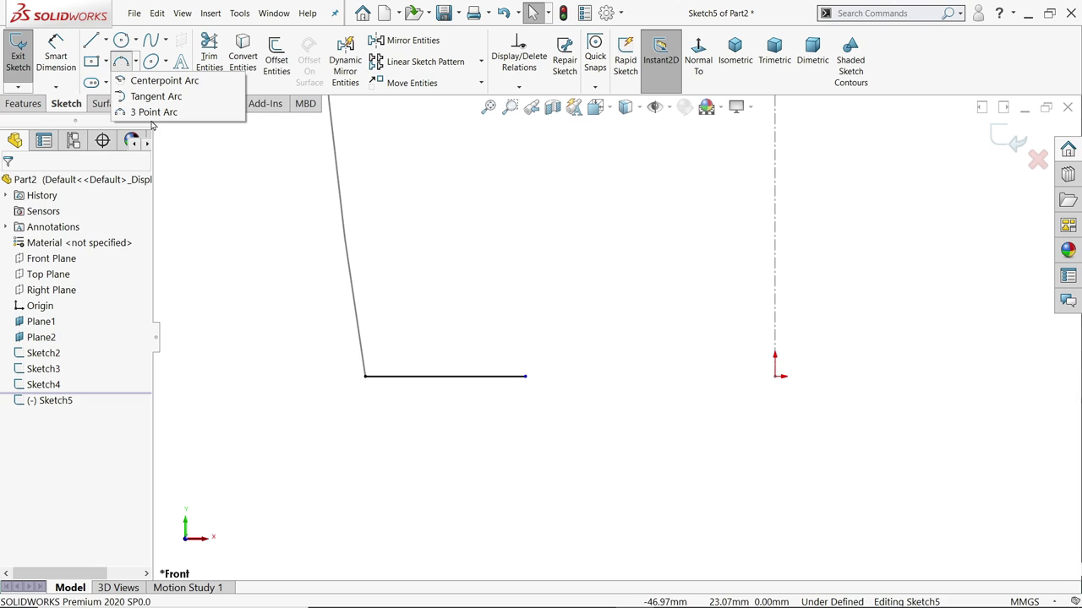
click(145, 110)
click(525, 376)
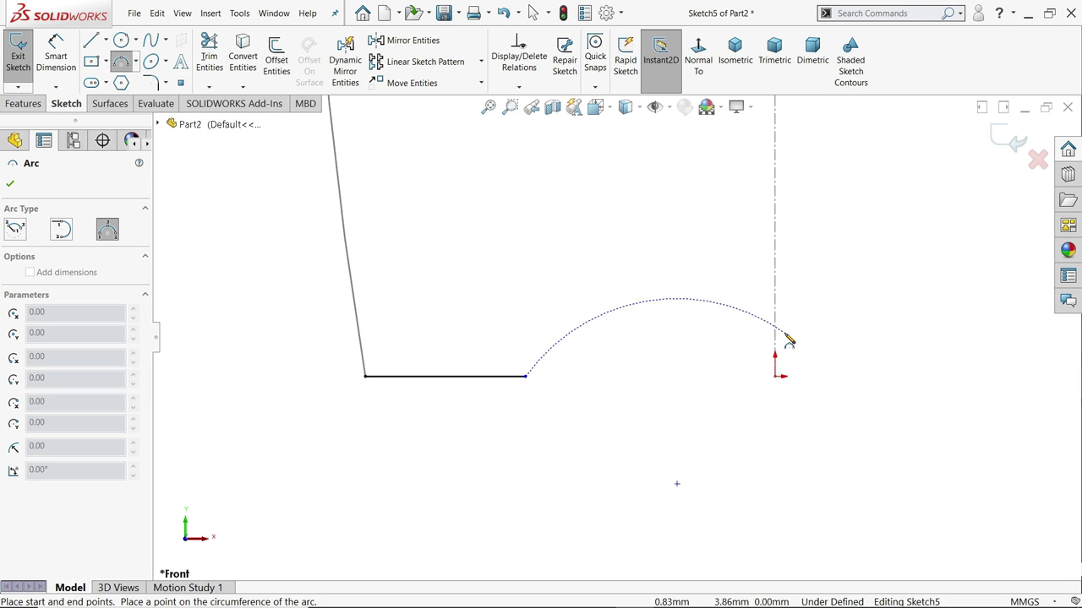
click(691, 327)
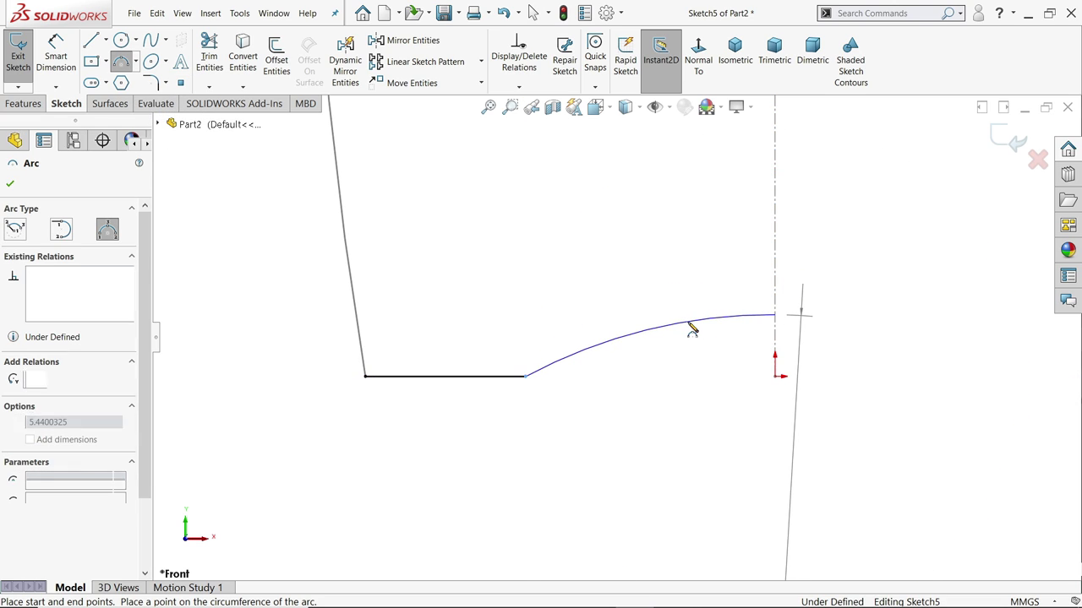
Dimension the horizontal distance from the line-arc junction to the origin as 20 mm.
click(56, 56)
click(525, 380)
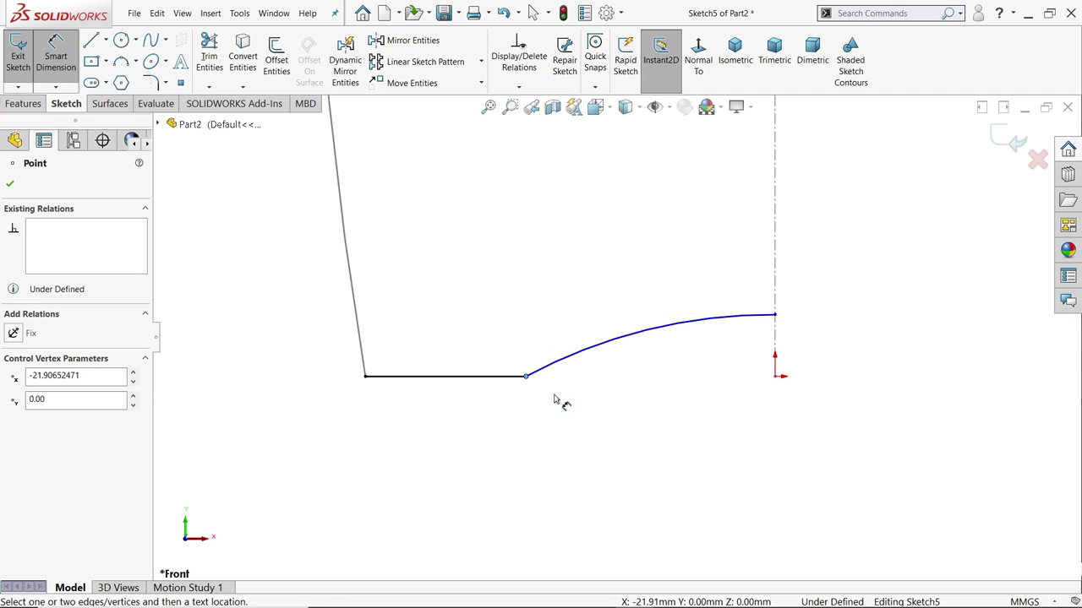
click(773, 380)
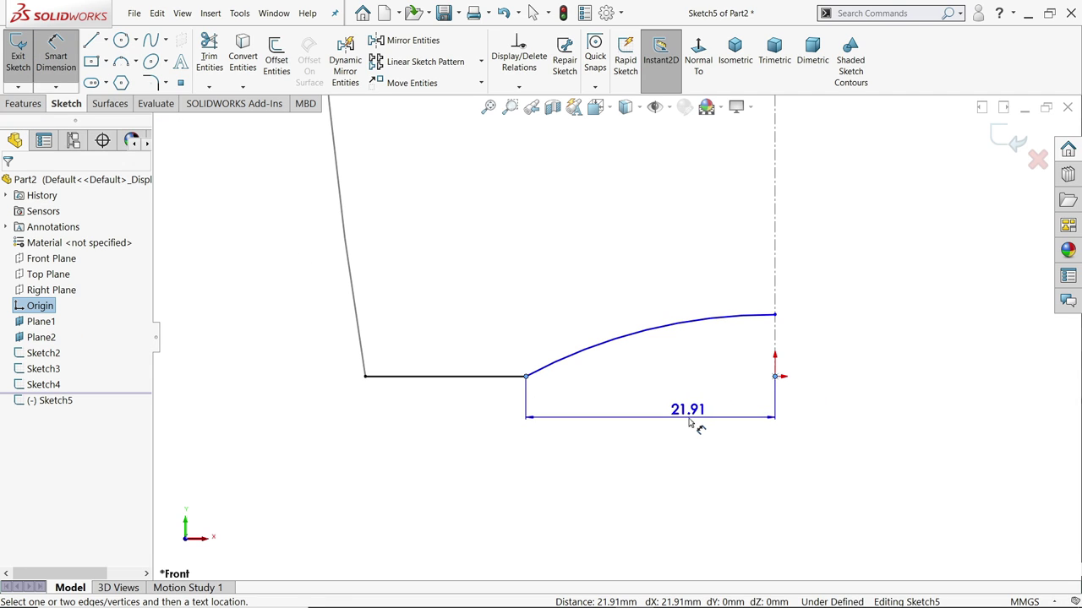
click(691, 417)
text(20)
key(Return)
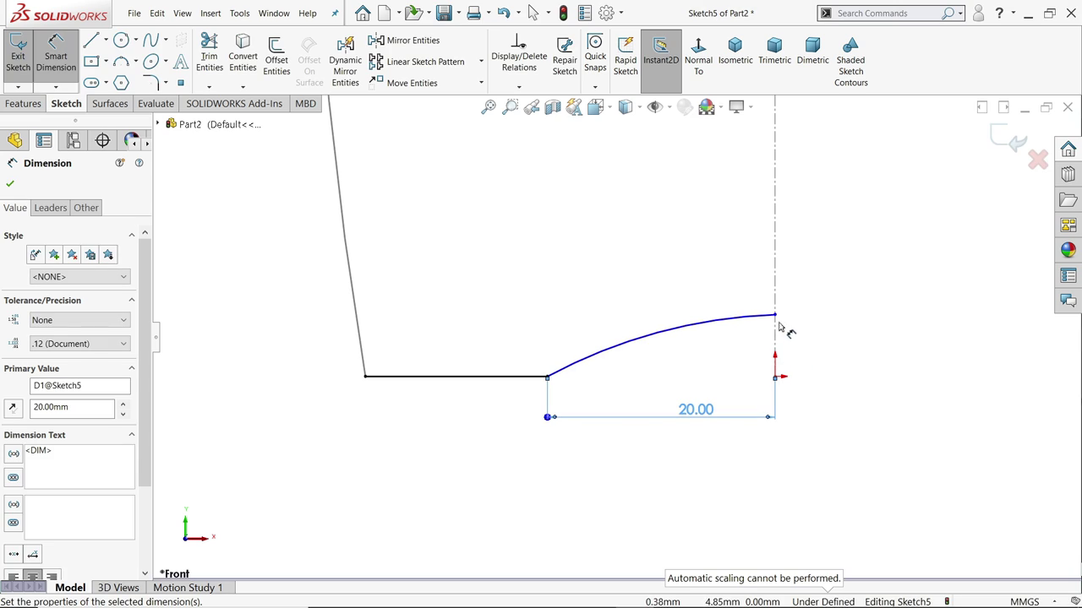
Dimension the height of the base arc's upper endpoint above the origin as 4 mm.
click(777, 380)
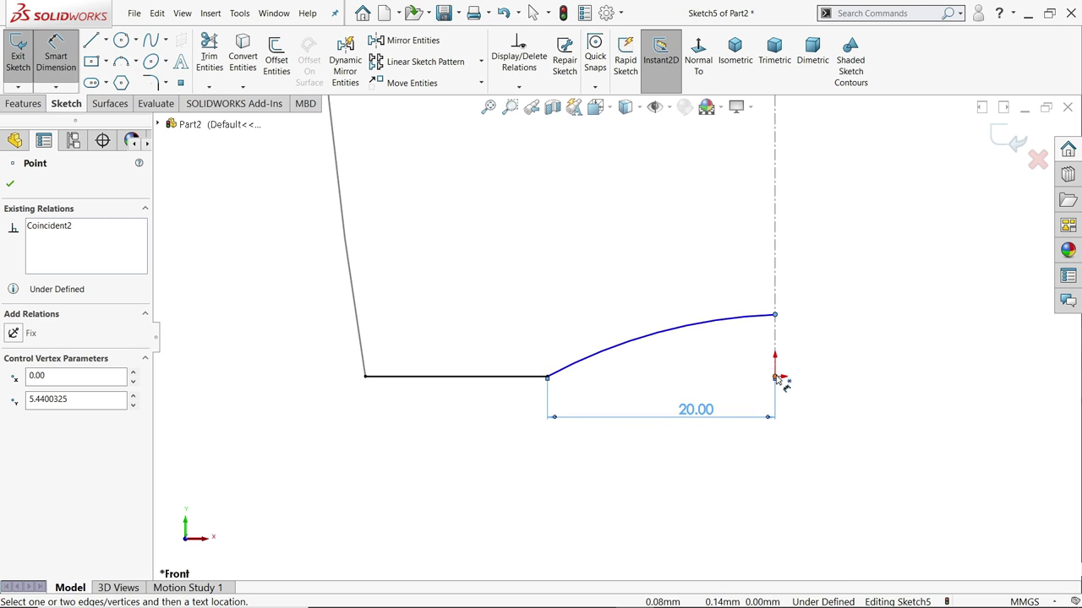
click(776, 380)
click(839, 355)
text(4)
key(Return)
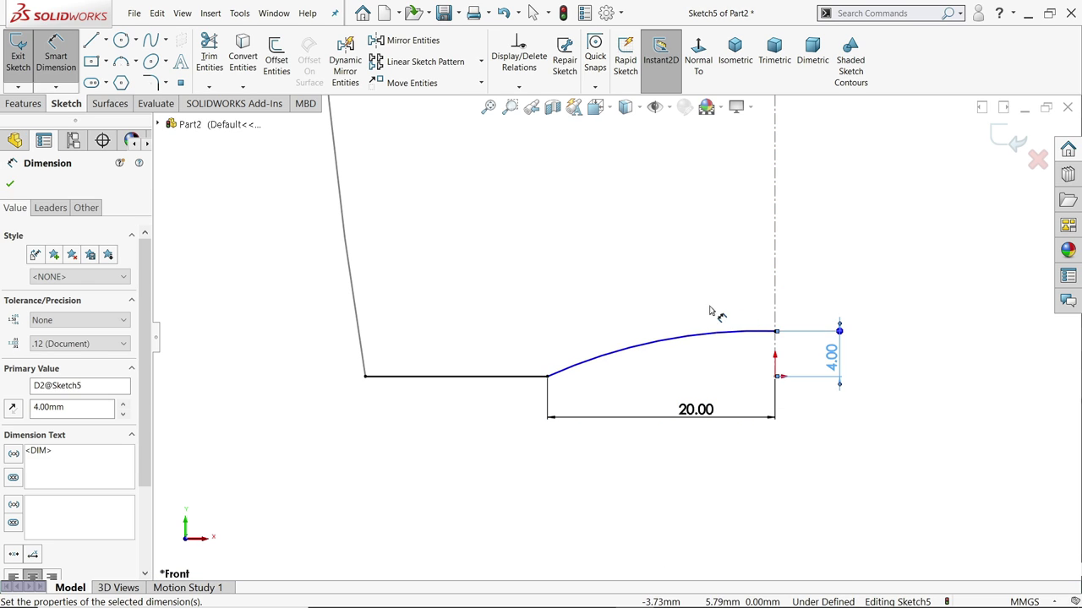
Dimension the base arc's radius as 70 mm and finish dimensioning.
click(692, 337)
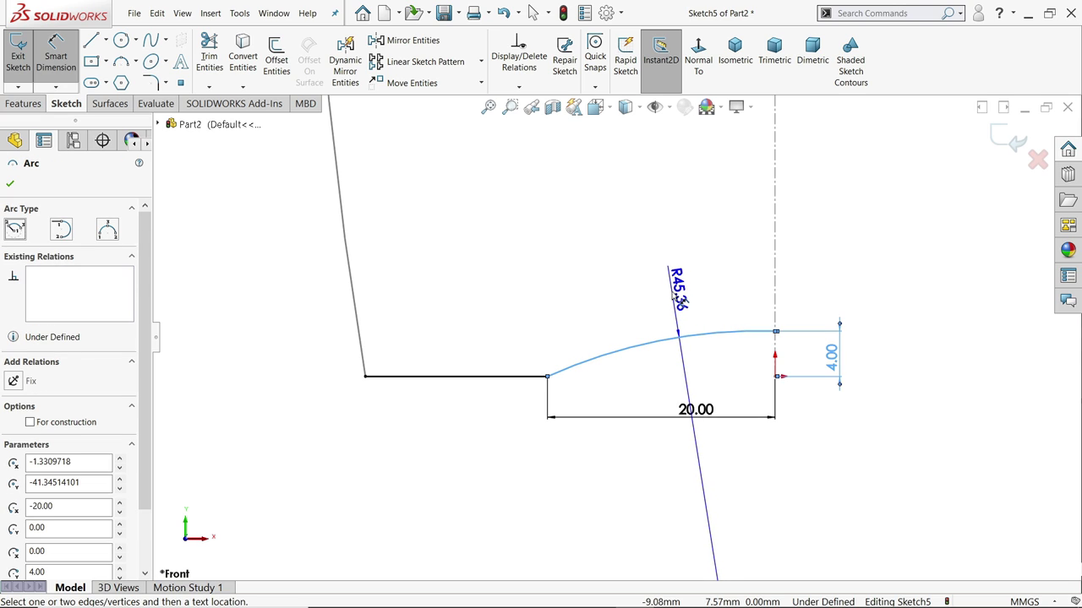
click(675, 297)
text(70)
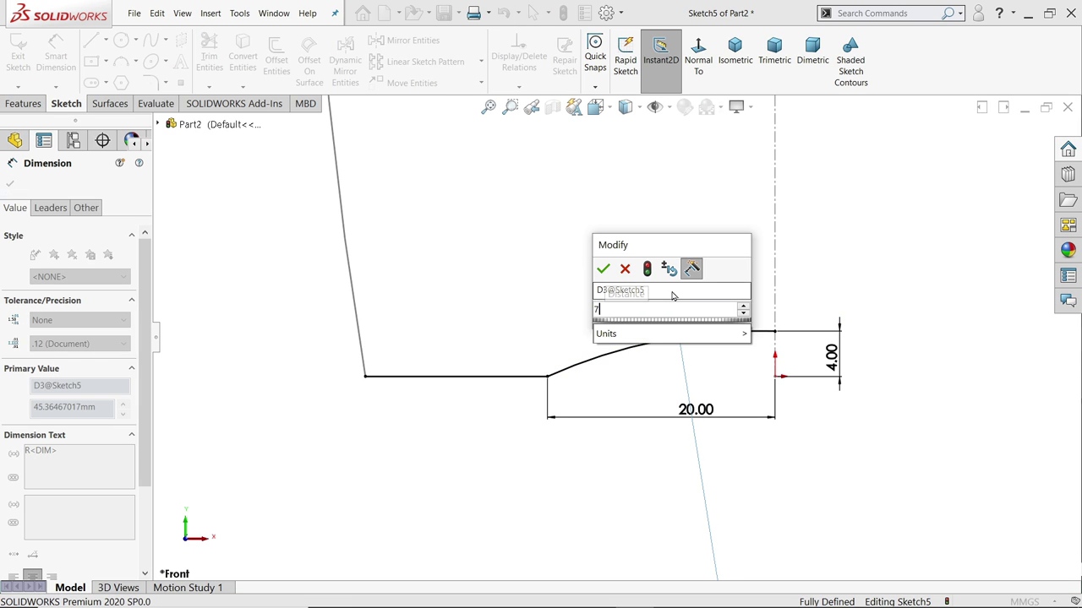
key(Return)
key(z)
scroll(701, 350, up, 2)
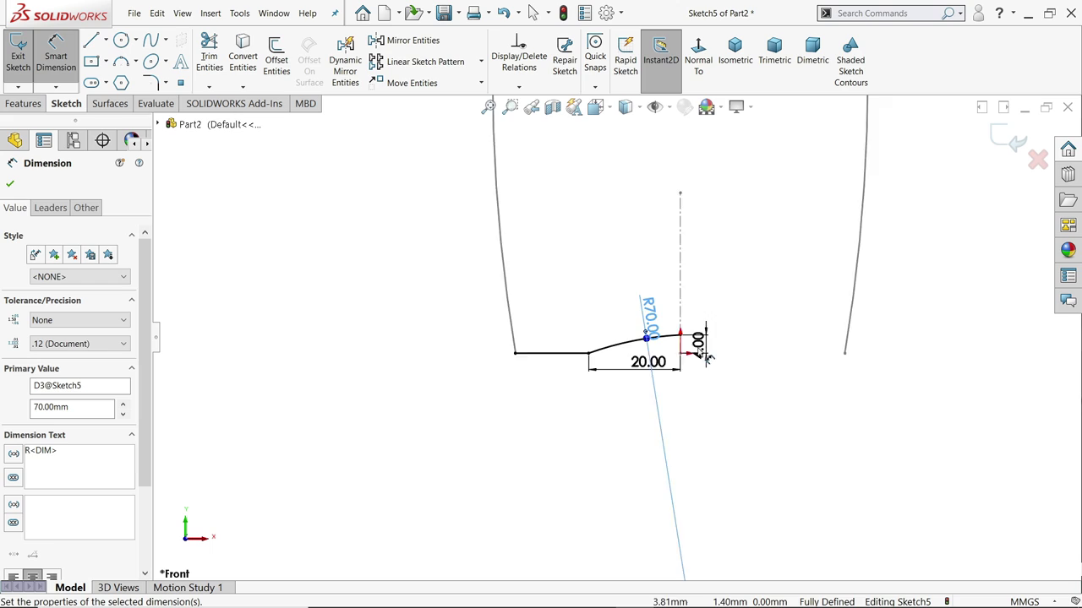
scroll(693, 326, down, 3)
click(10, 185)
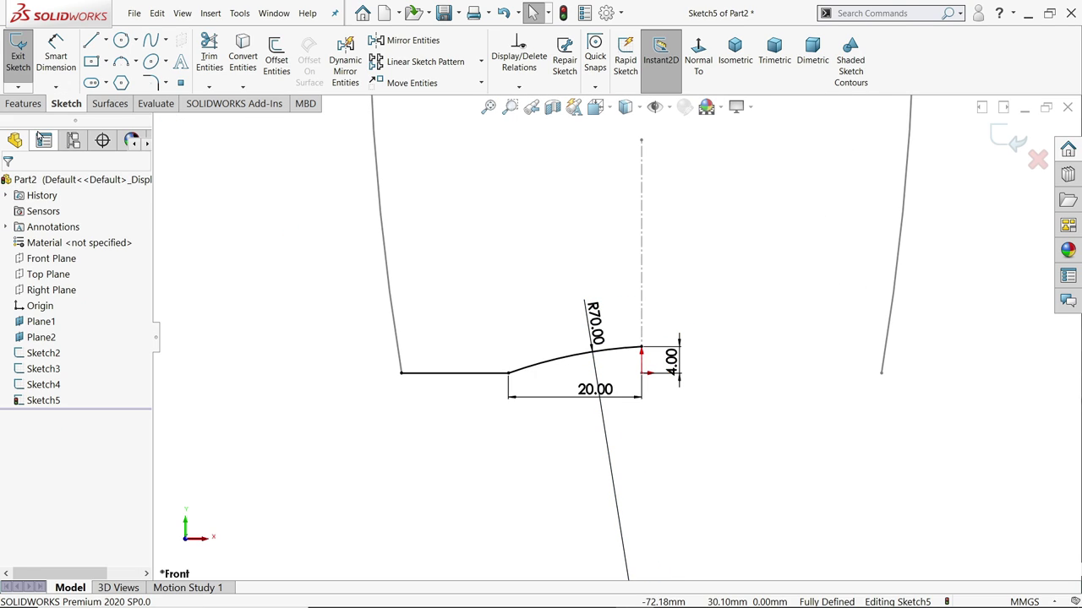
Draw a short vertical centerline upward from the origin in the base profile sketch.
click(115, 105)
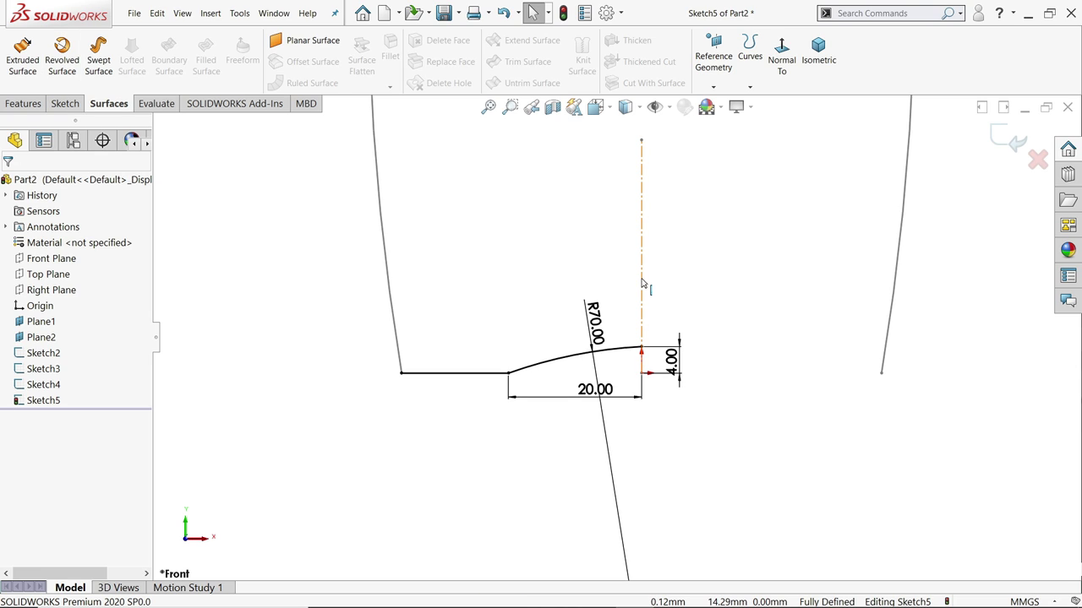
click(66, 104)
click(105, 40)
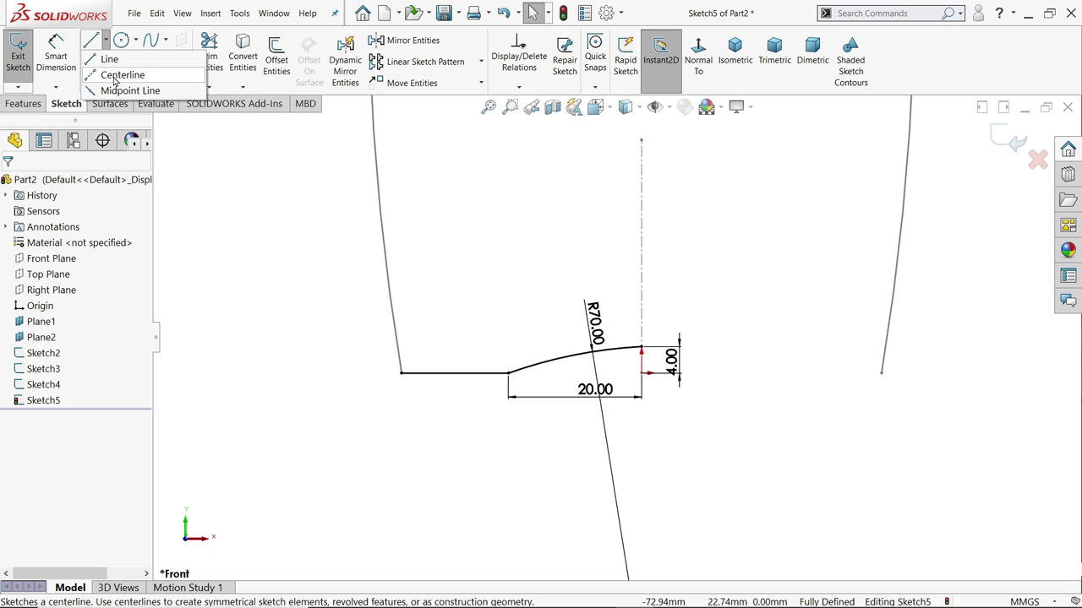
click(108, 74)
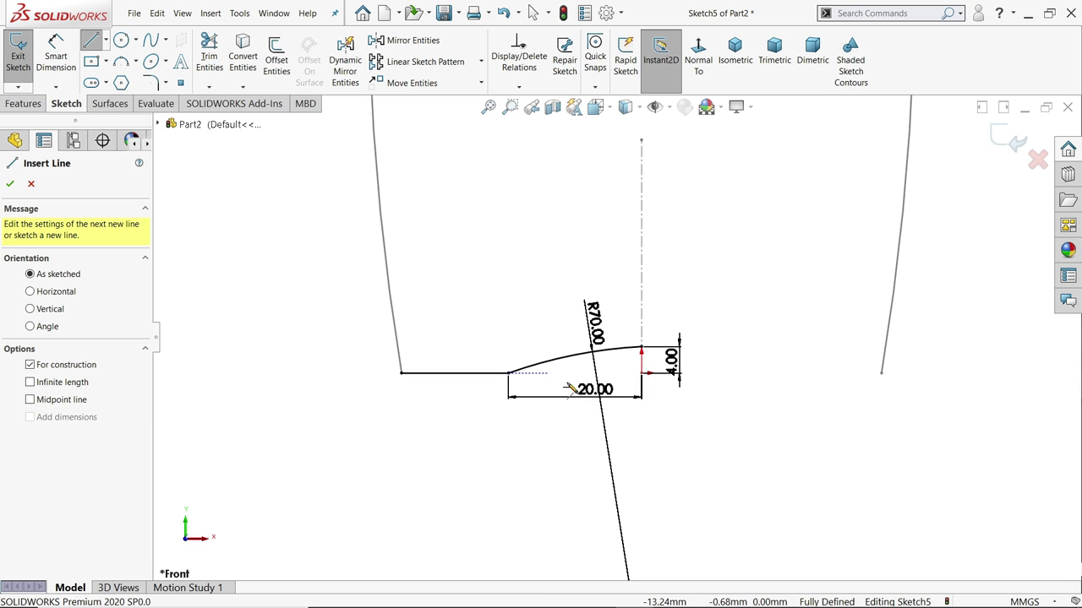
click(641, 372)
click(642, 293)
right_click(645, 245)
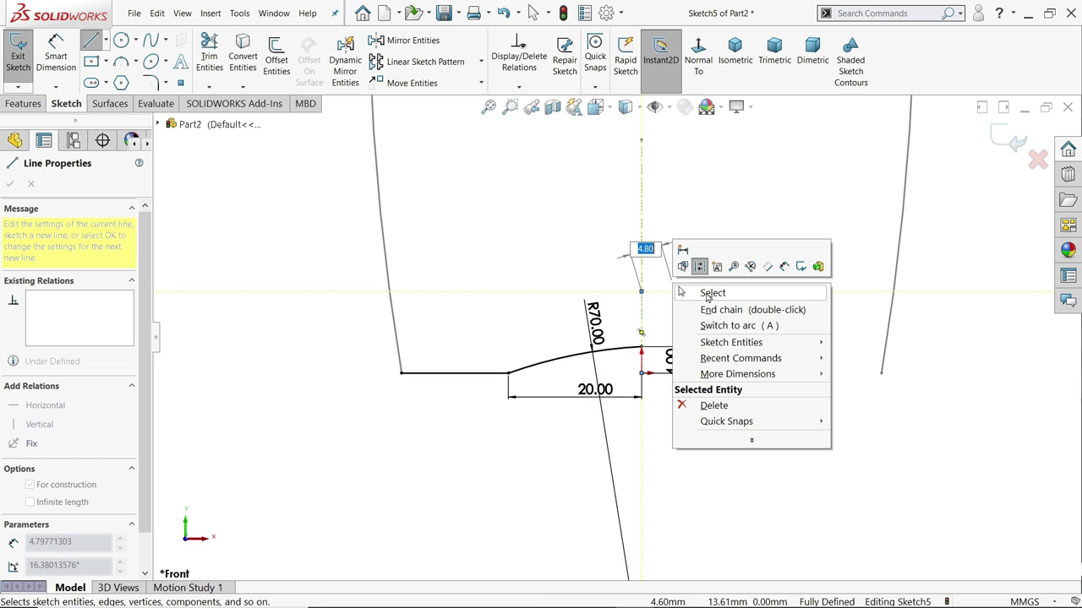
click(705, 288)
Create a revolved surface of the base profile, turned 360 degrees about the new centerline.
click(110, 101)
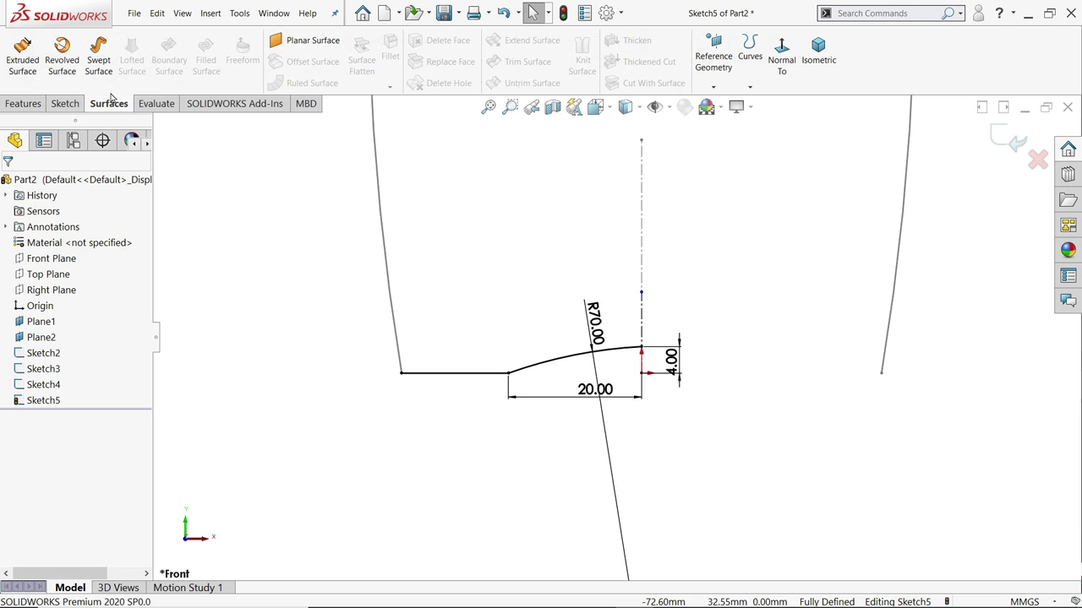
click(62, 55)
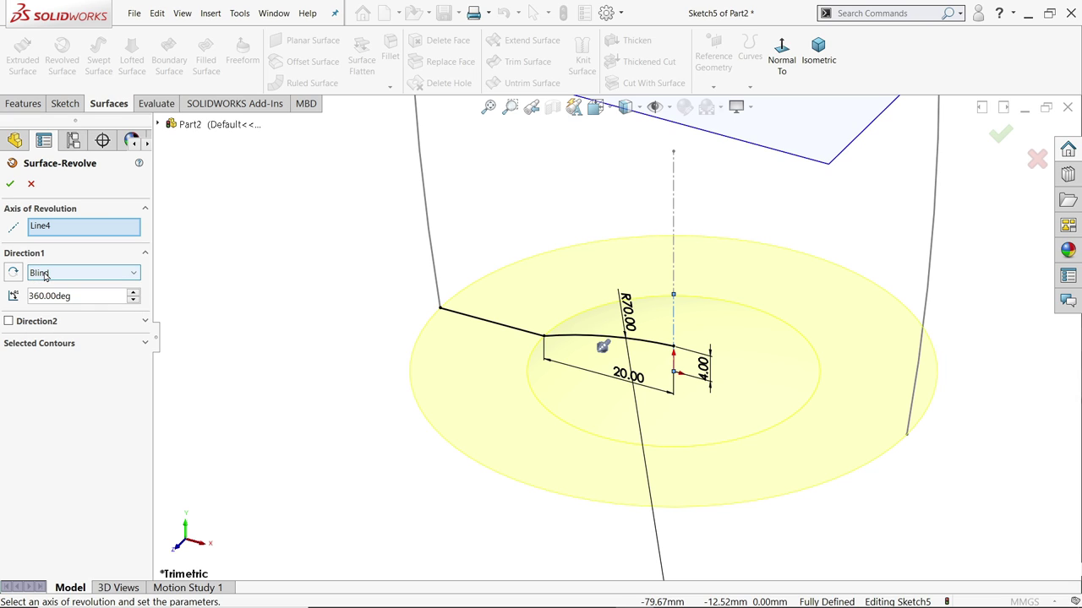
click(10, 186)
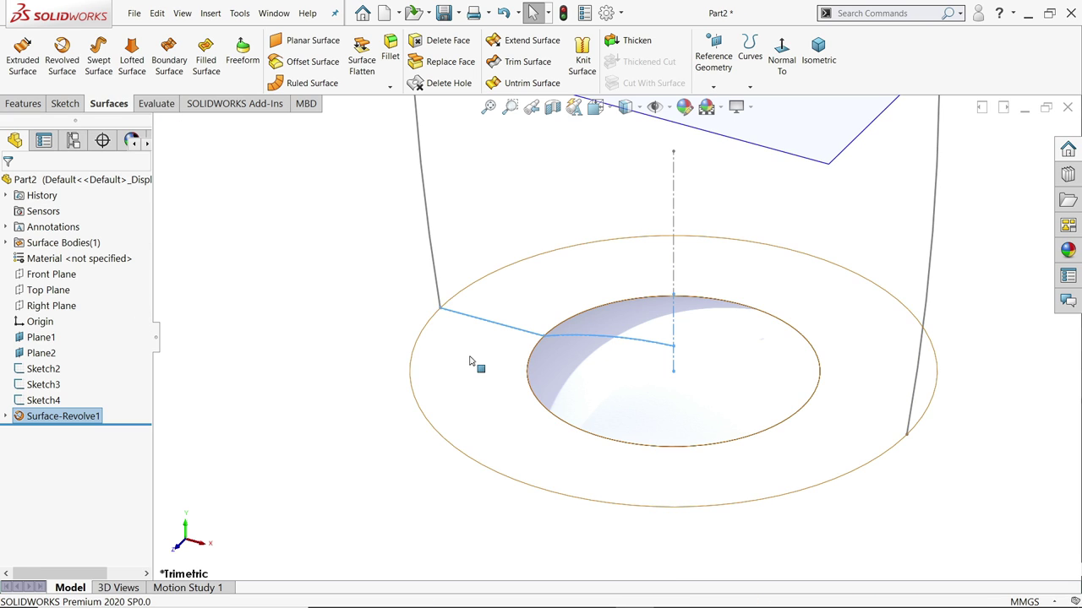
Switch a view display setting for the shaded surface and hide the reference planes Plane1 and Plane2.
scroll(472, 361, up, 6)
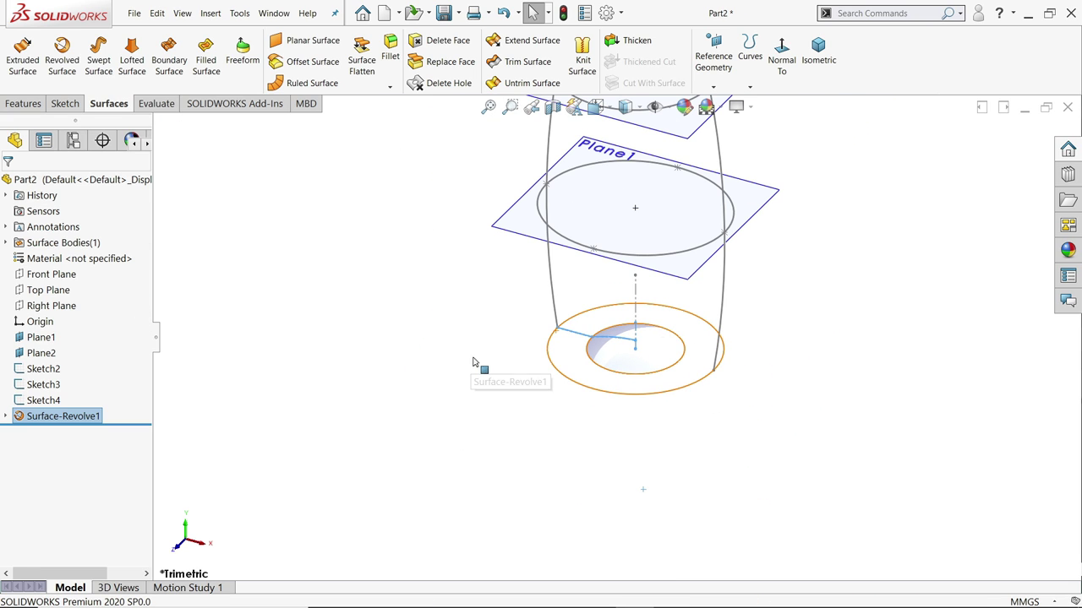
click(736, 107)
click(759, 145)
scroll(741, 225, down, 3)
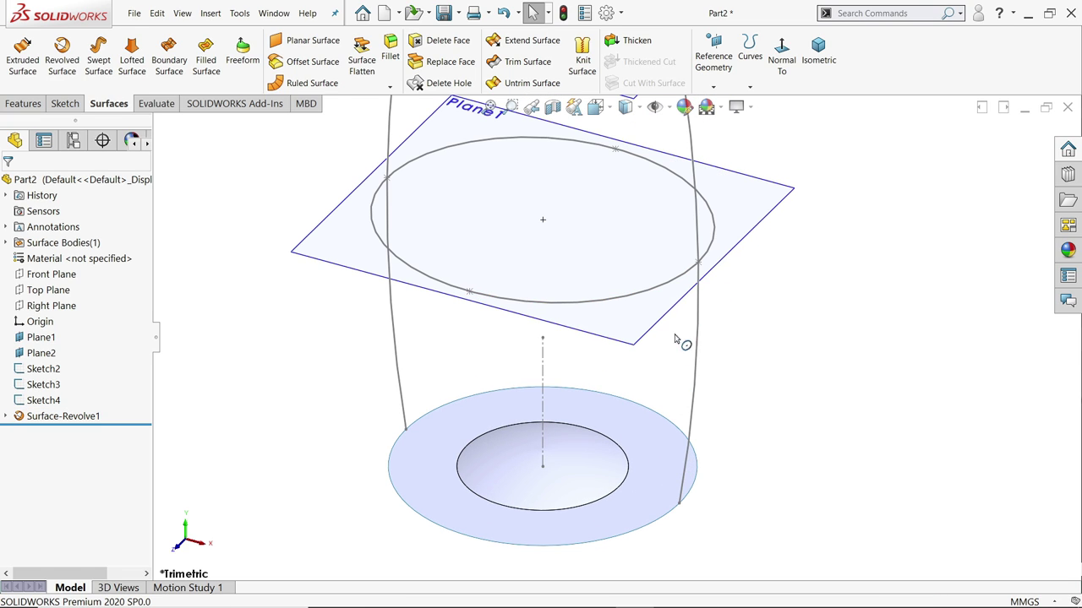
scroll(683, 343, up, 1)
scroll(619, 401, up, 1)
click(440, 272)
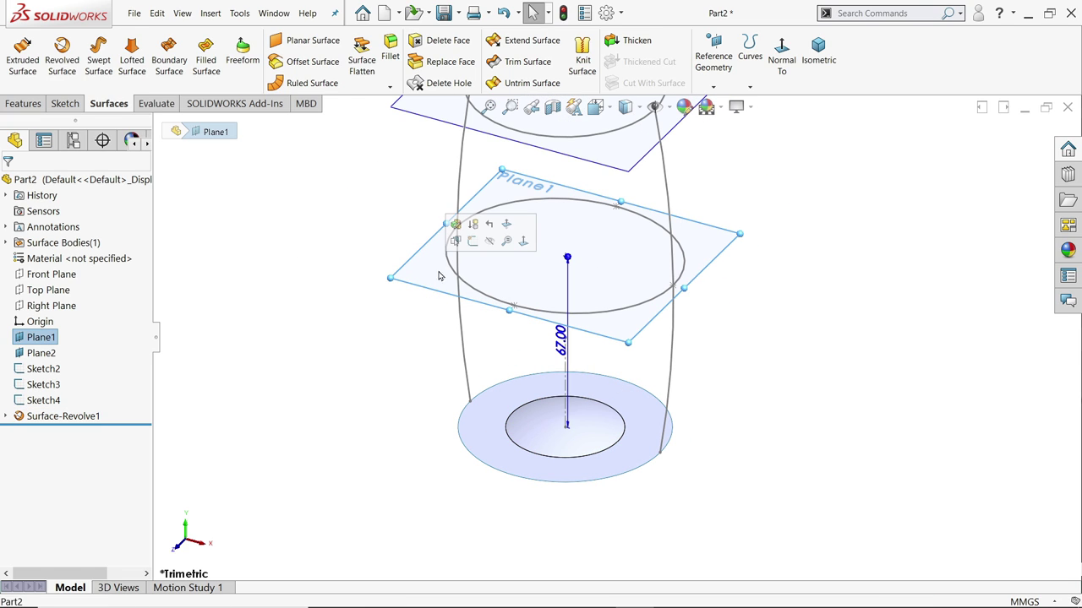
click(490, 241)
click(456, 120)
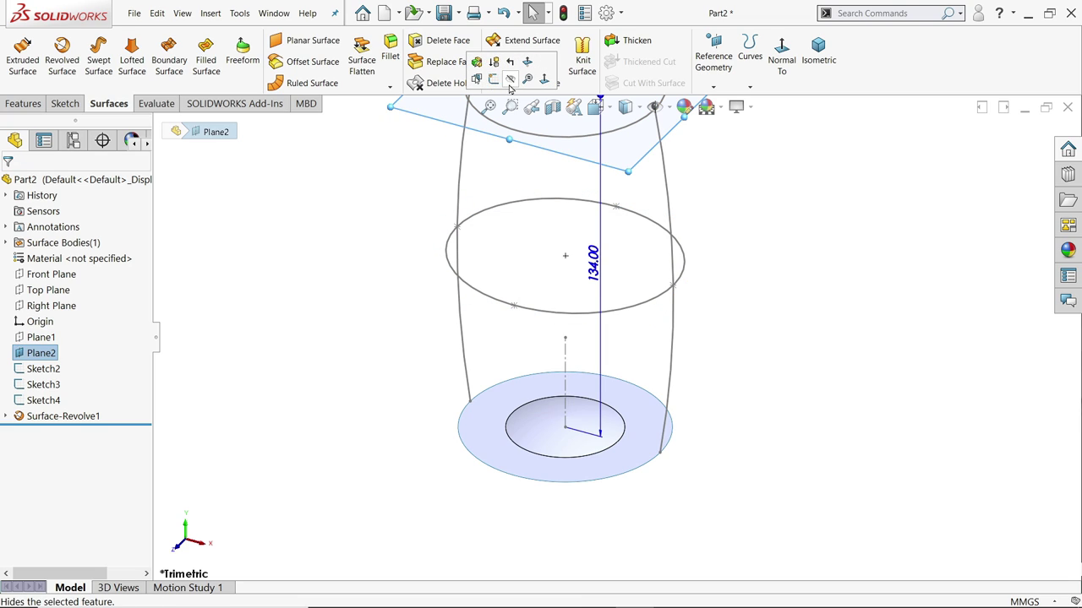
click(512, 86)
key(z)
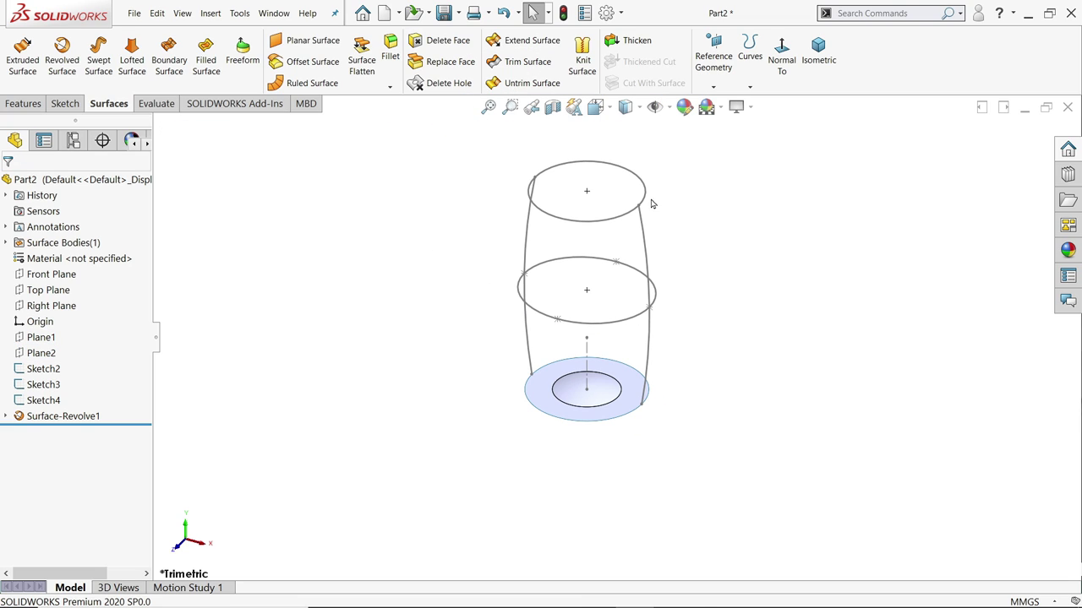
On the Right Plane, sketch an outward-bulging three-point arc about 134 mm tall beside the profiles, from the upper circle's height to the base.
click(59, 309)
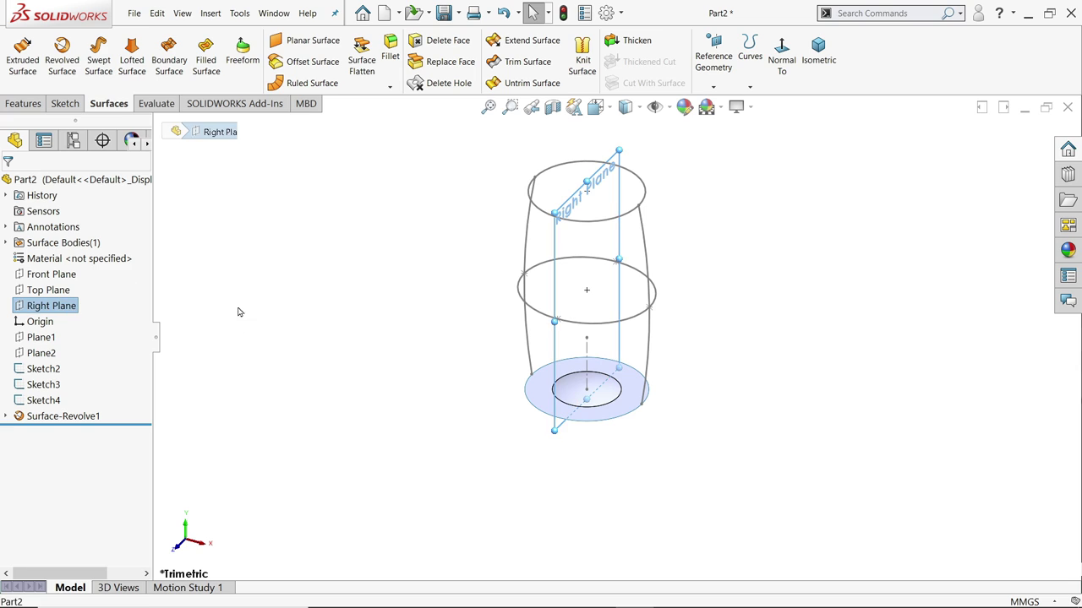
click(66, 103)
click(18, 53)
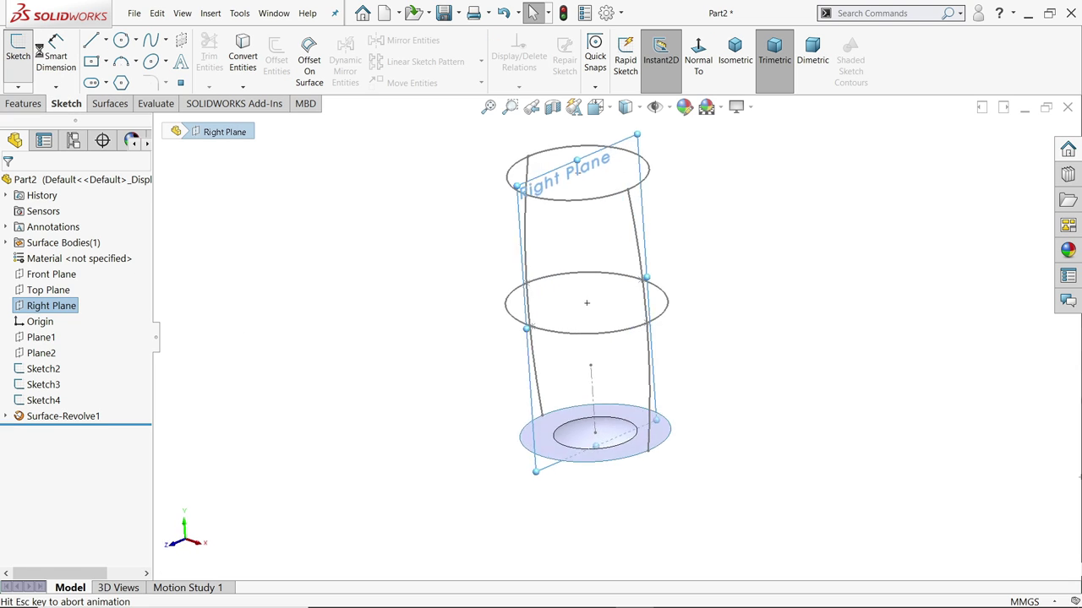
click(121, 62)
scroll(616, 339, up, 3)
scroll(713, 365, down, 2)
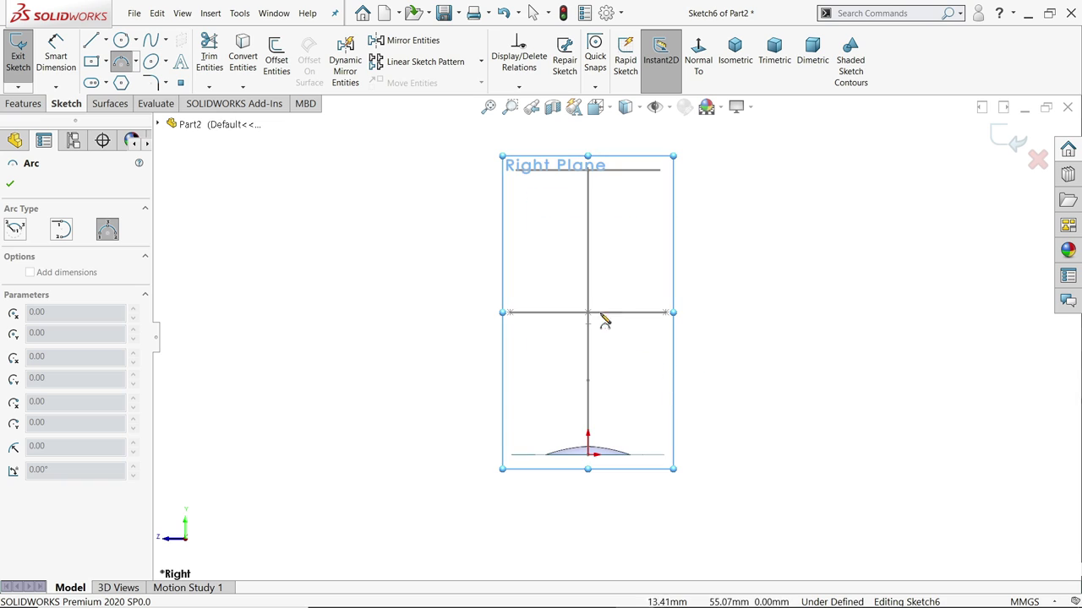
click(491, 171)
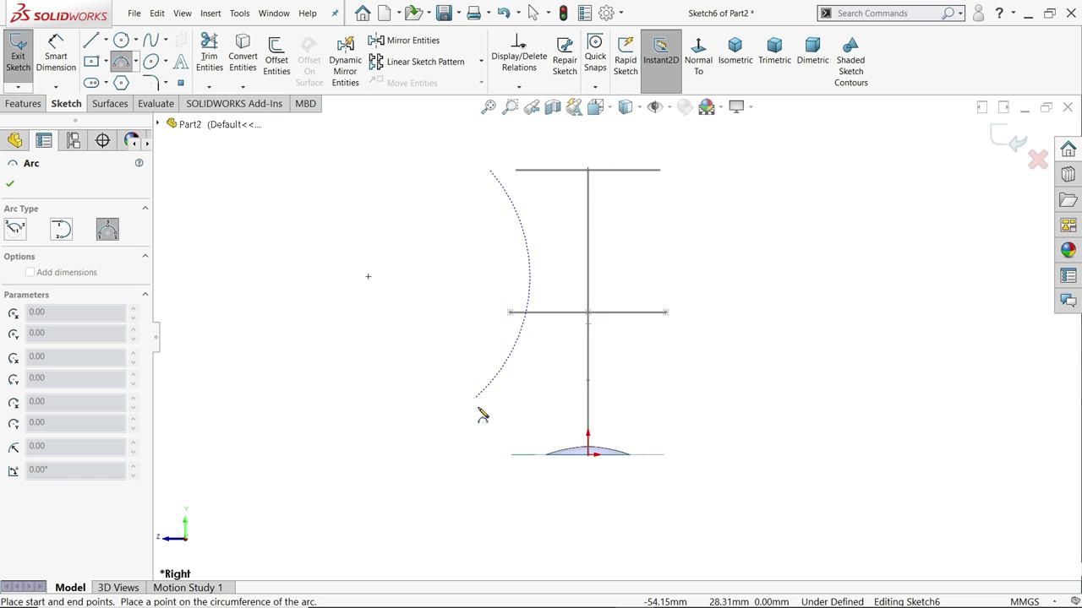
click(491, 456)
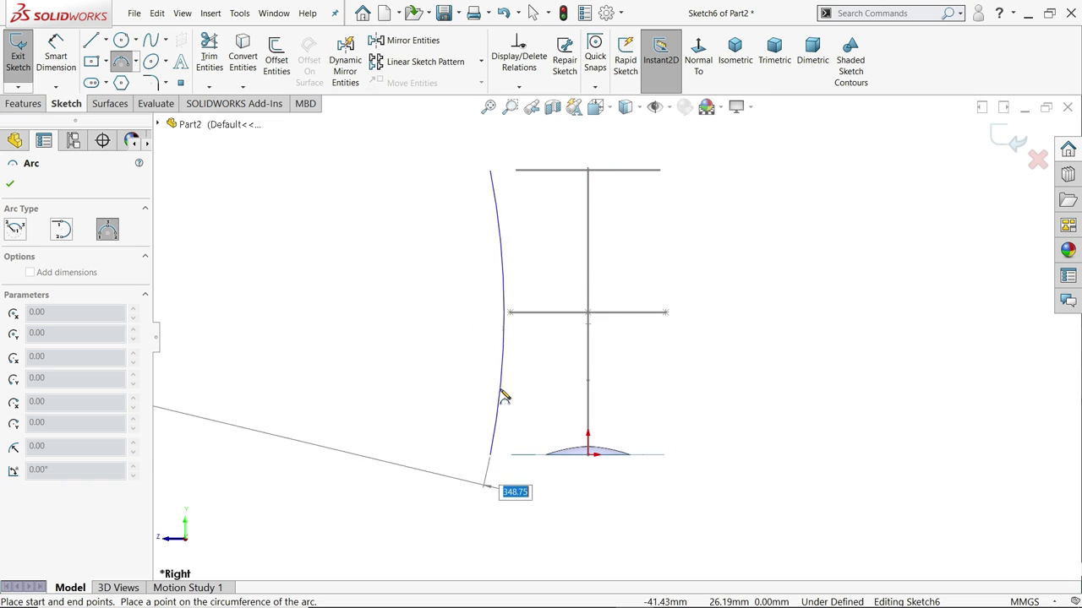
click(482, 325)
scroll(511, 330, down, 2)
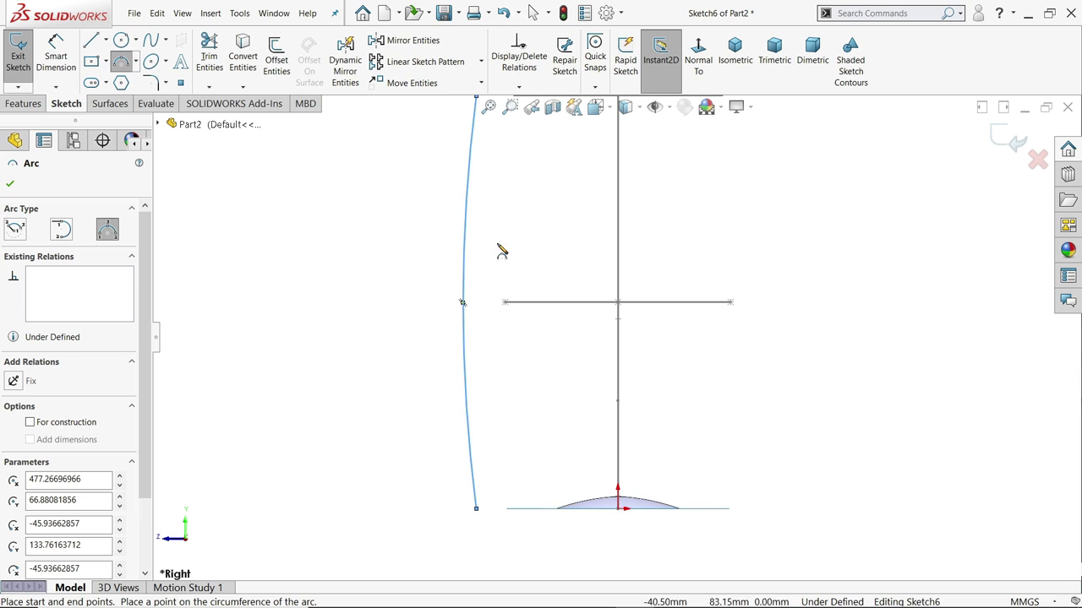
right_click(495, 195)
click(533, 246)
Make the new side arc coincident with the nearest axis point of the middle ellipse.
scroll(498, 511, down, 2)
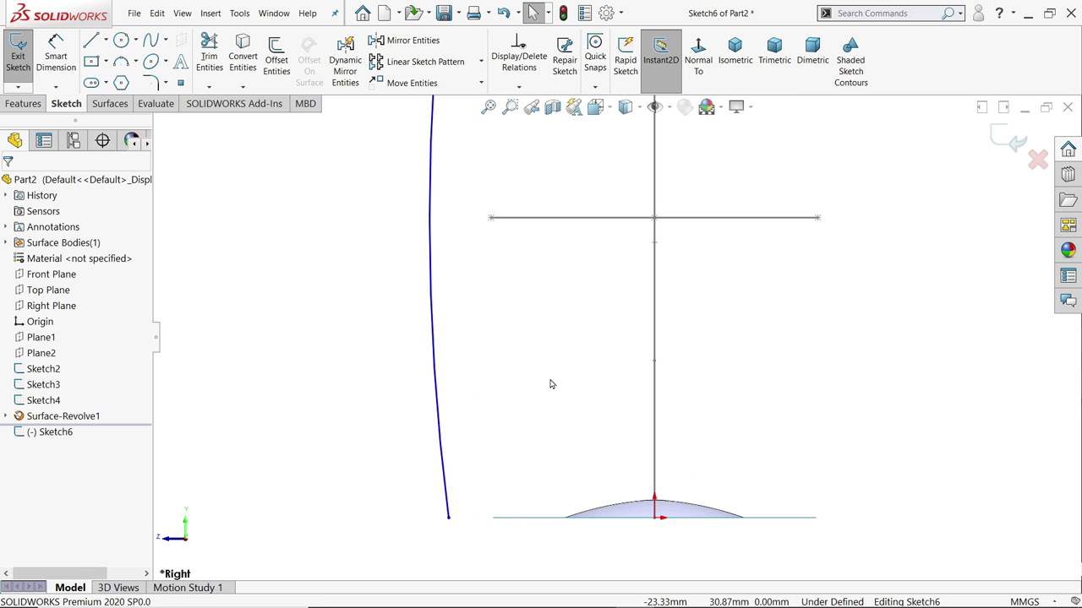
scroll(551, 385, up, 2)
middle_drag(552, 370, 564, 419)
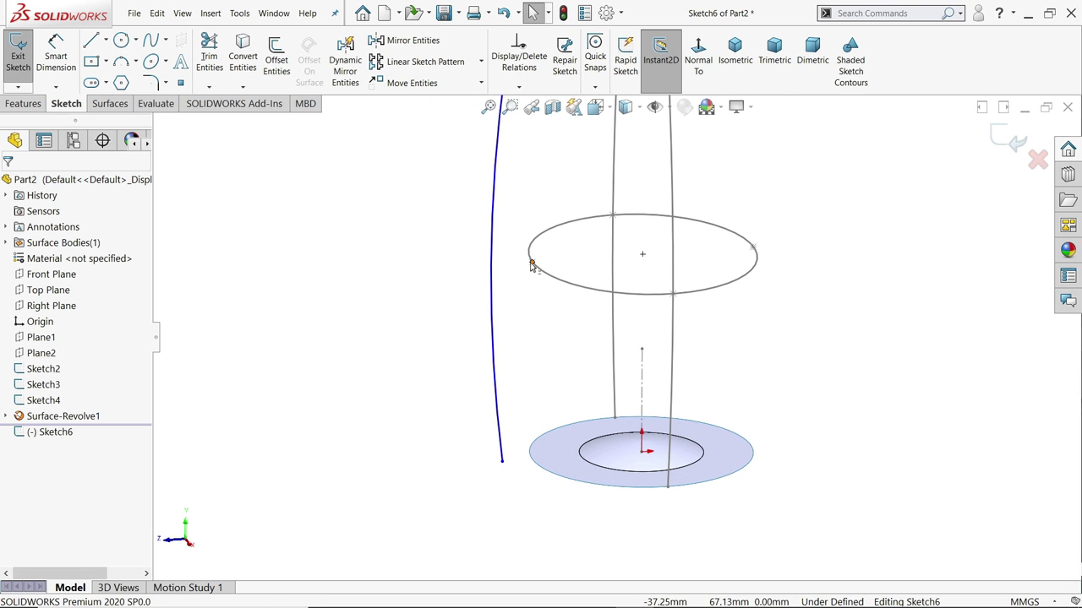
click(532, 263)
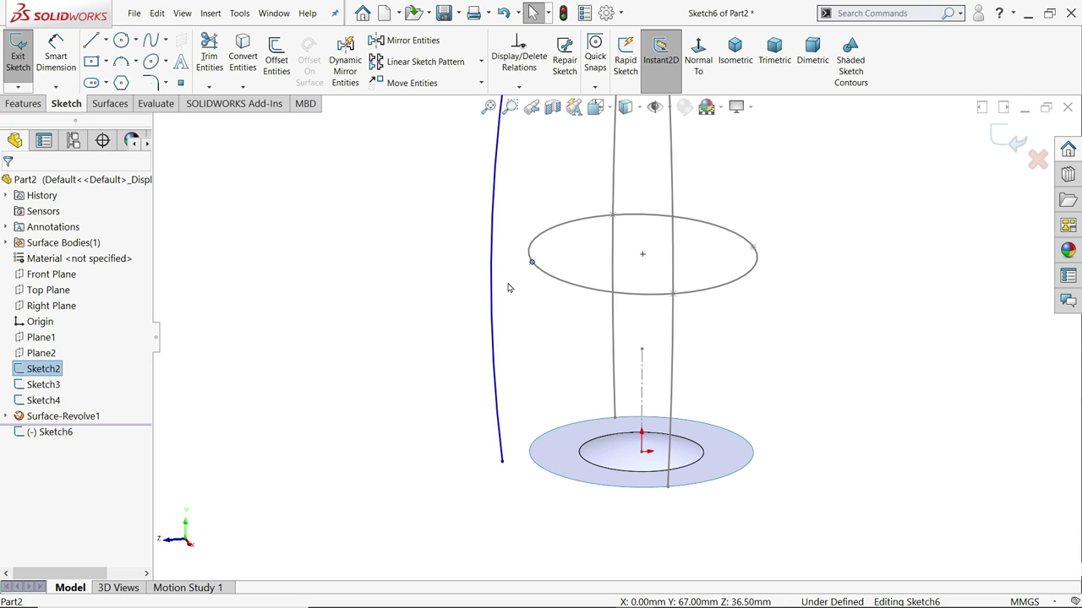
ctrl+click(492, 322)
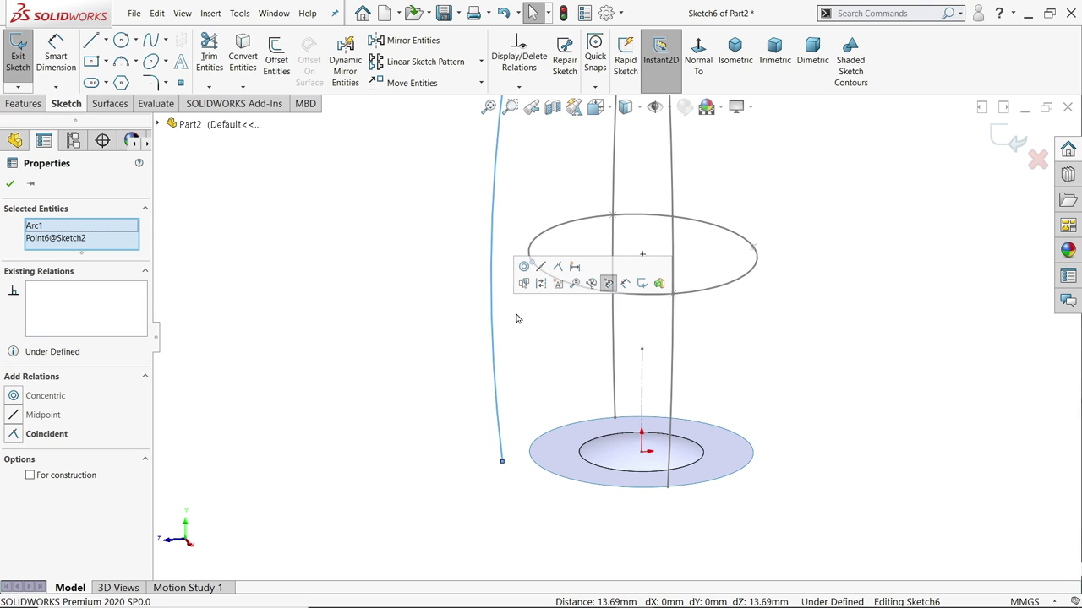
click(558, 268)
Add a pierce relation between the side arc's upper endpoint and the upper circle.
scroll(623, 278, up, 2)
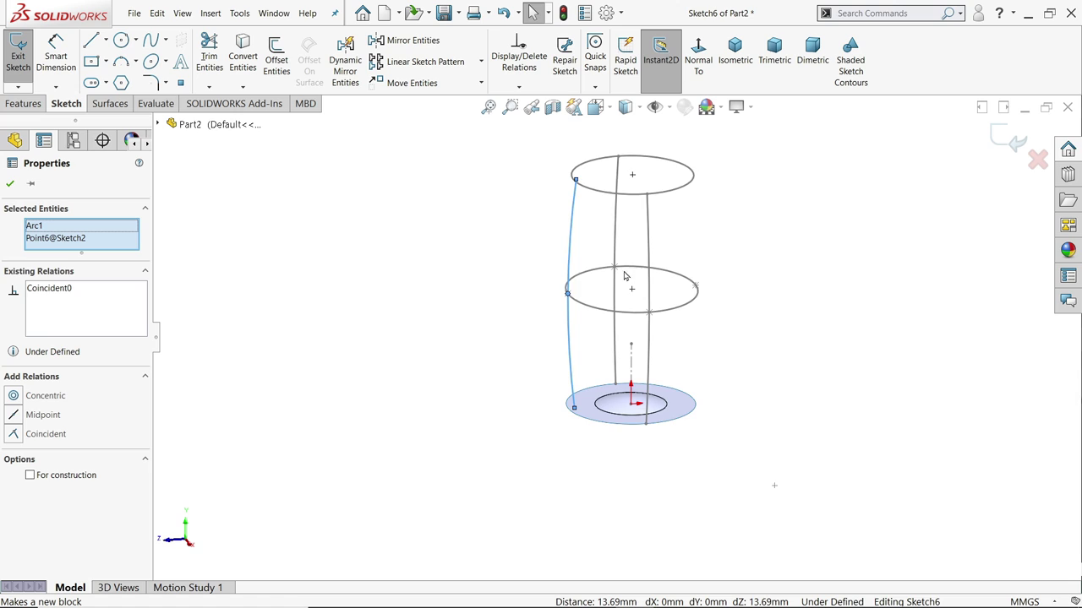
scroll(586, 205, down, 4)
click(543, 251)
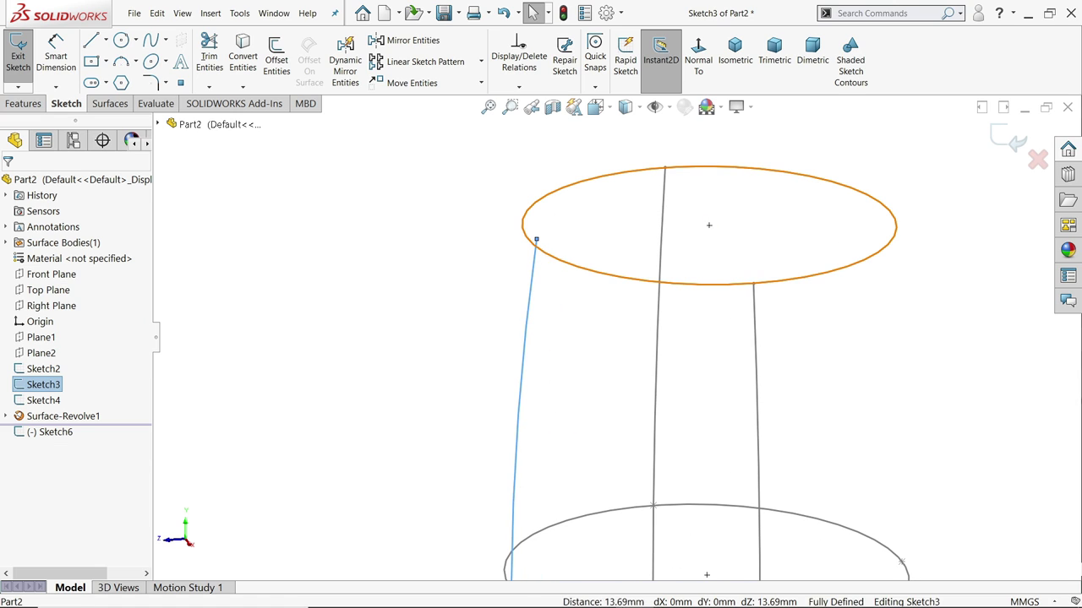
ctrl+click(537, 240)
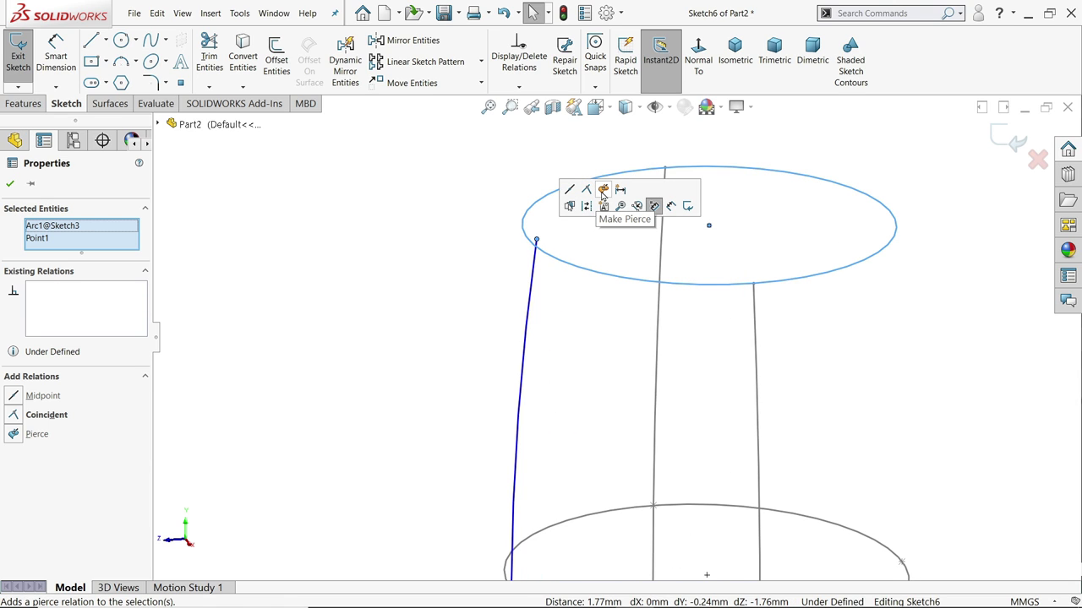
click(603, 194)
Add a pierce relation between the side arc's lower endpoint and the outer edge of the base surface.
scroll(643, 397, up, 3)
scroll(486, 541, down, 4)
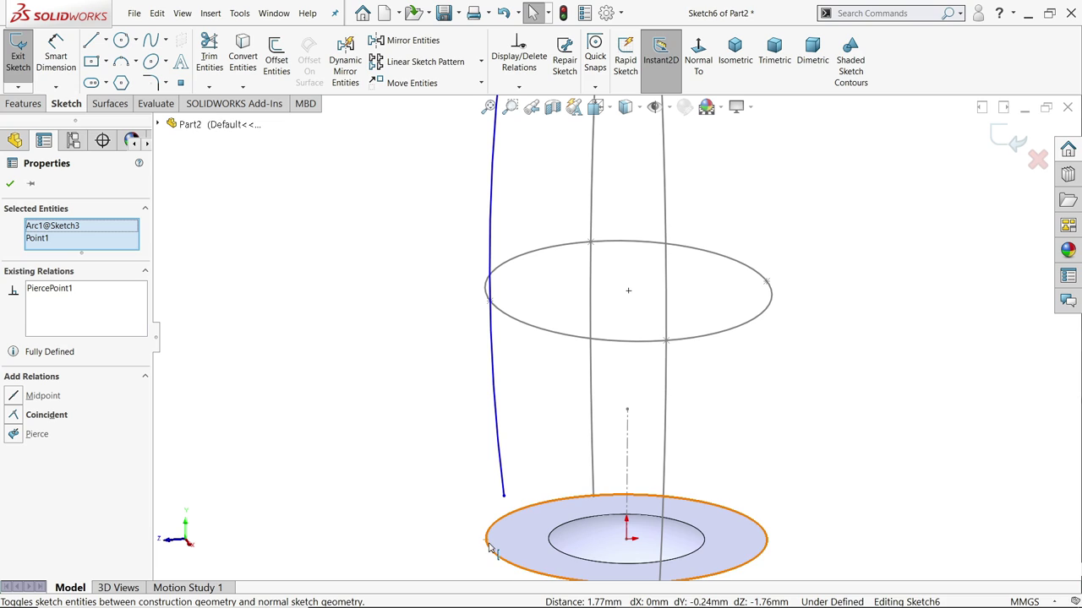
click(489, 547)
ctrl+click(505, 500)
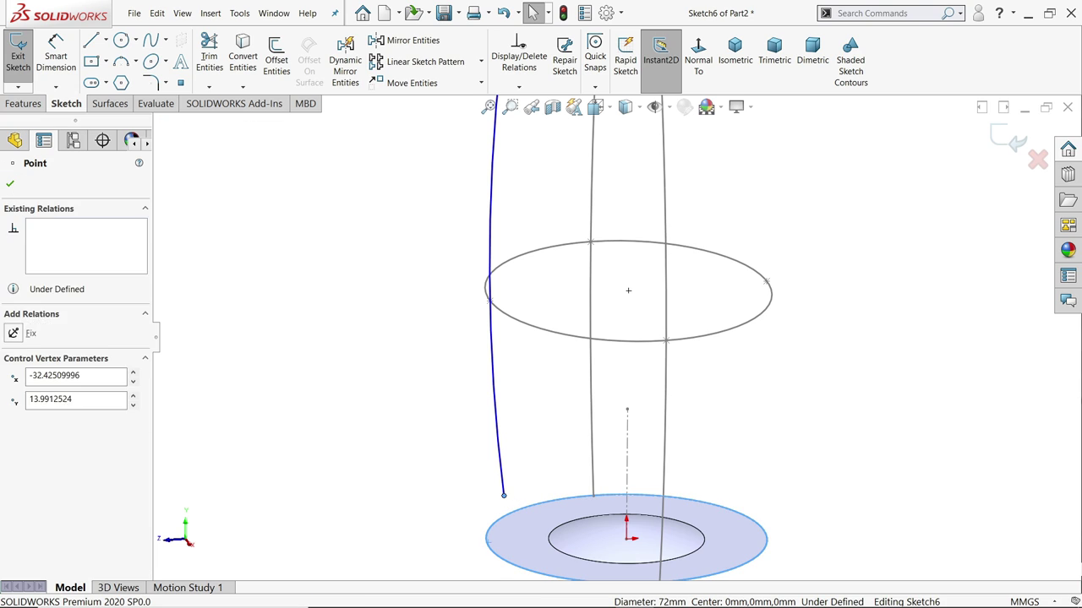
click(570, 445)
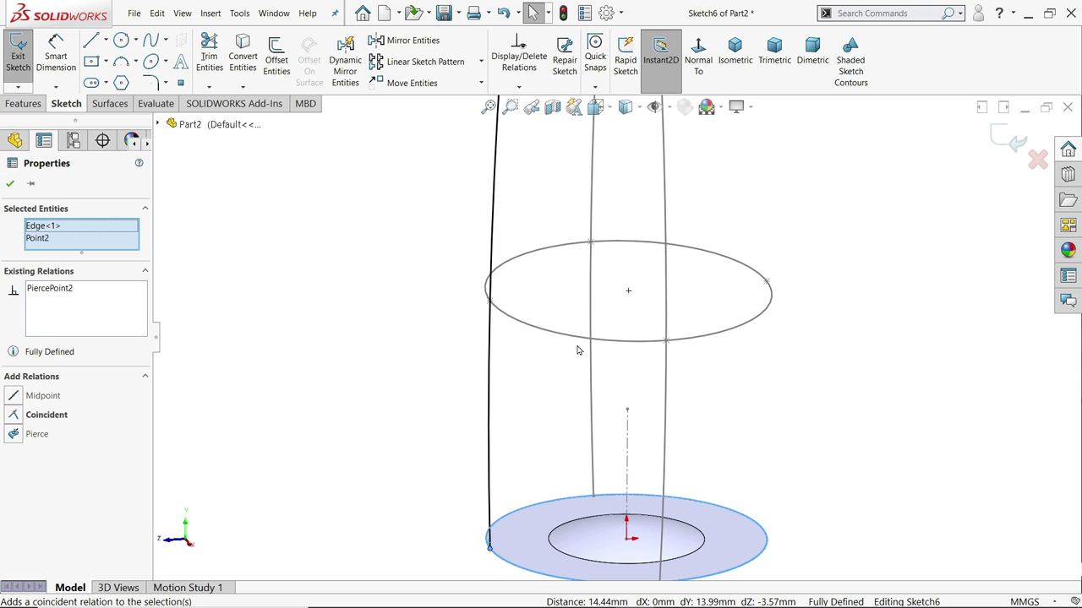
Draw a vertical centerline from the origin to the centre of the middle ellipse in the side arc sketch.
click(698, 60)
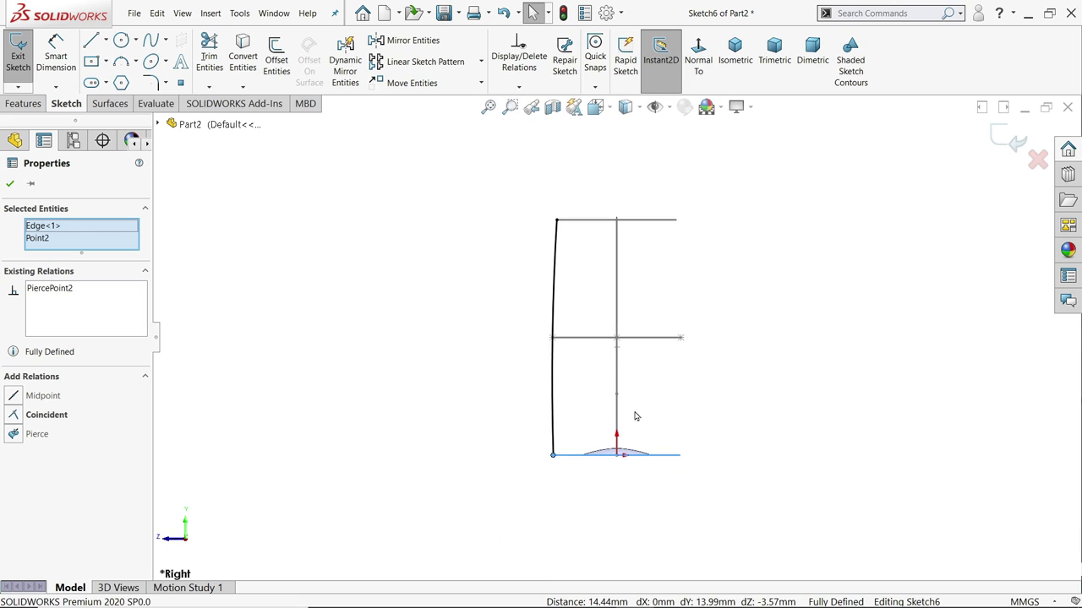
click(105, 40)
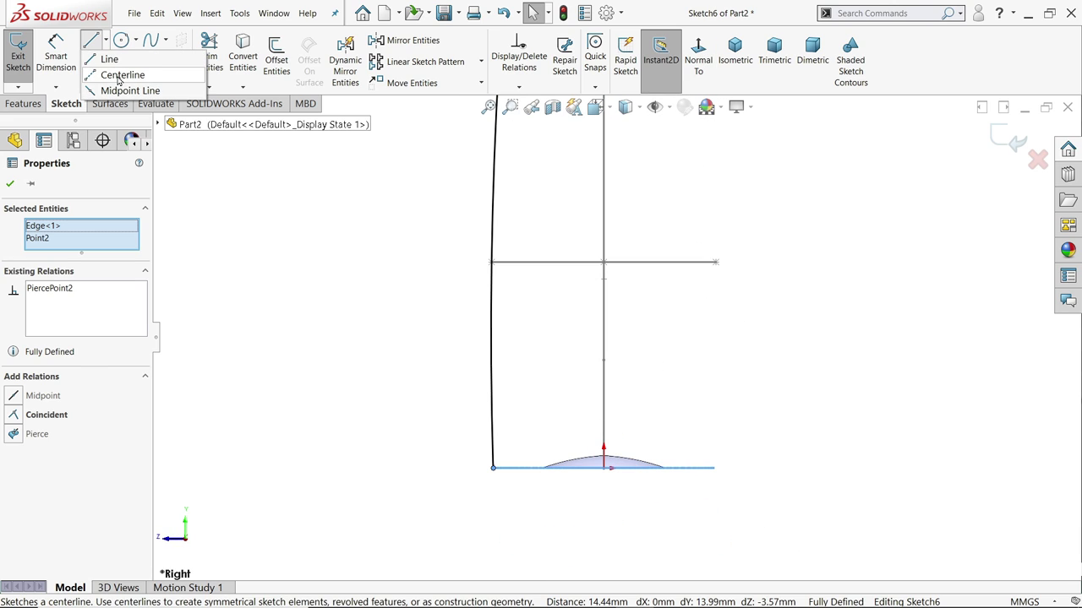
click(119, 77)
click(603, 469)
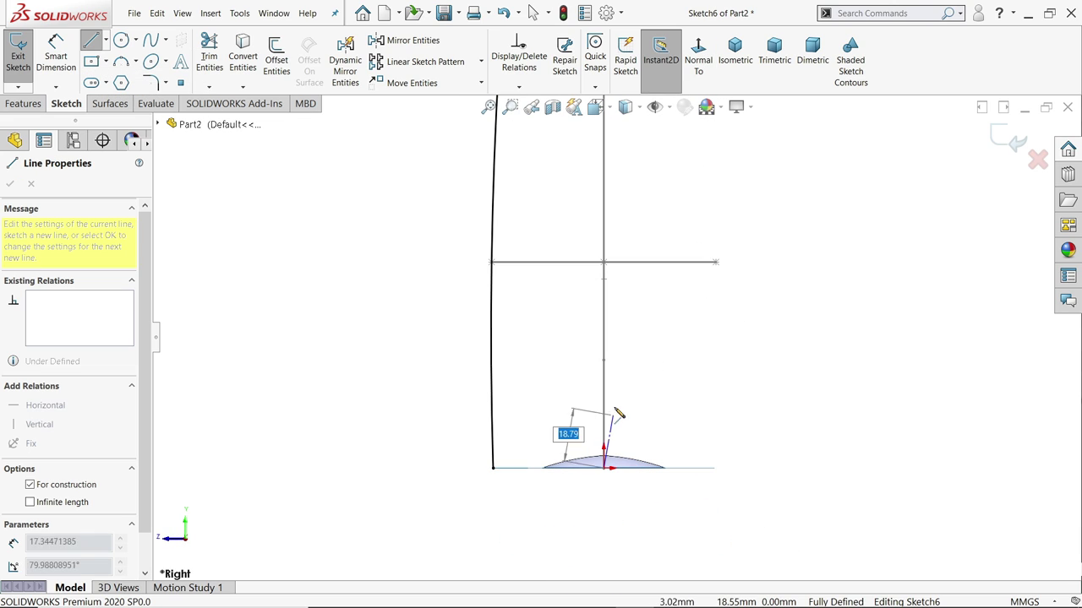
click(603, 262)
right_click(657, 314)
click(686, 316)
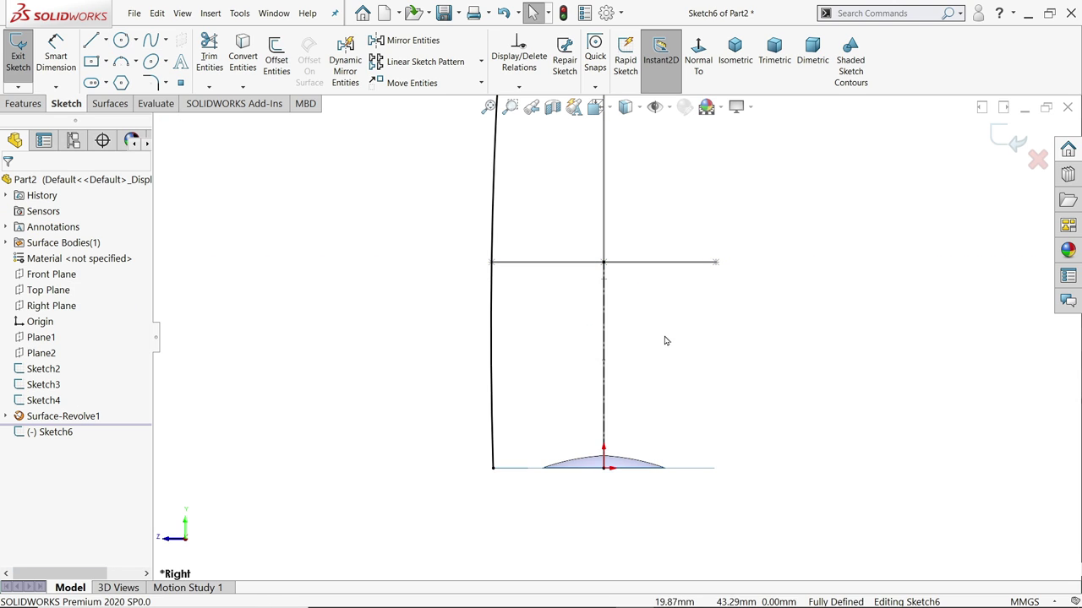
Mirror the side arc about the vertical centerline and exit the sketch.
drag(651, 287, 431, 409)
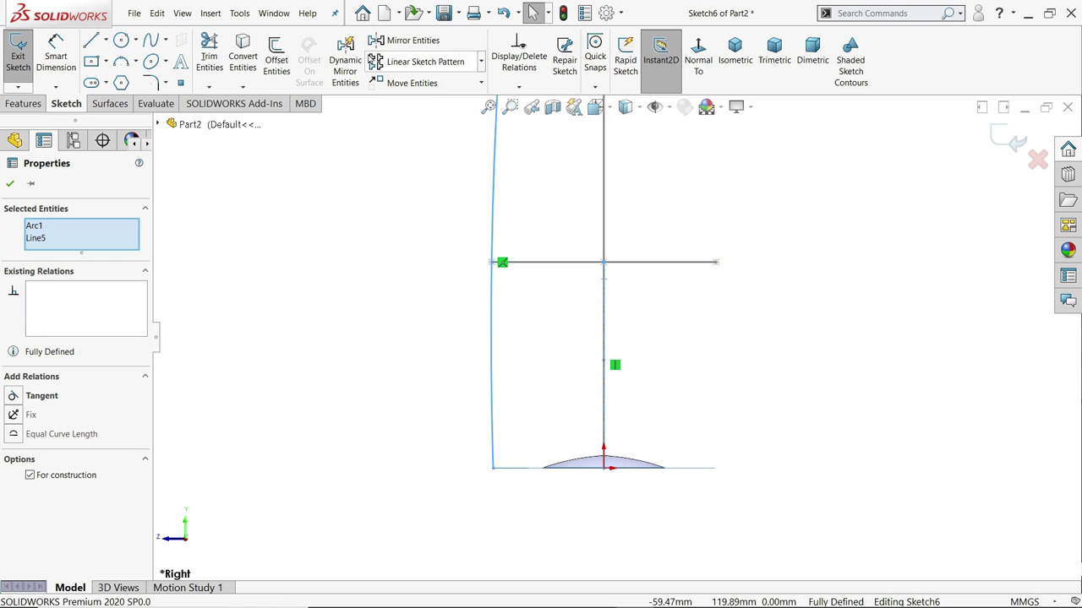
click(372, 40)
key(z)
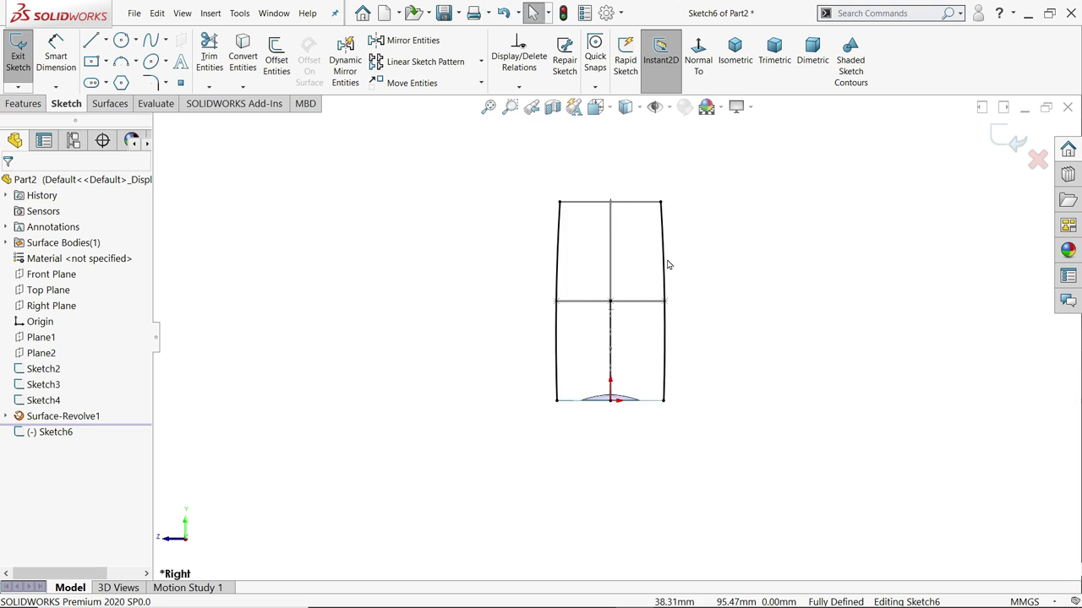
mouse_move(667, 265)
middle_down()
mouse_move(707, 338)
mouse_move(662, 324)
middle_up()
scroll(643, 330, down, 4)
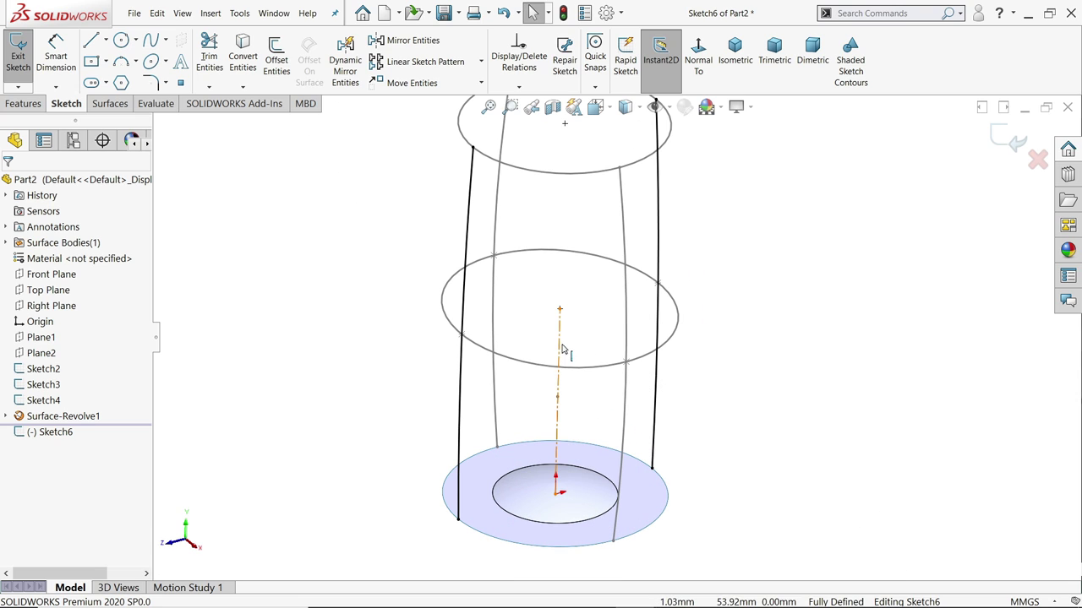
scroll(614, 336, up, 2)
click(1006, 140)
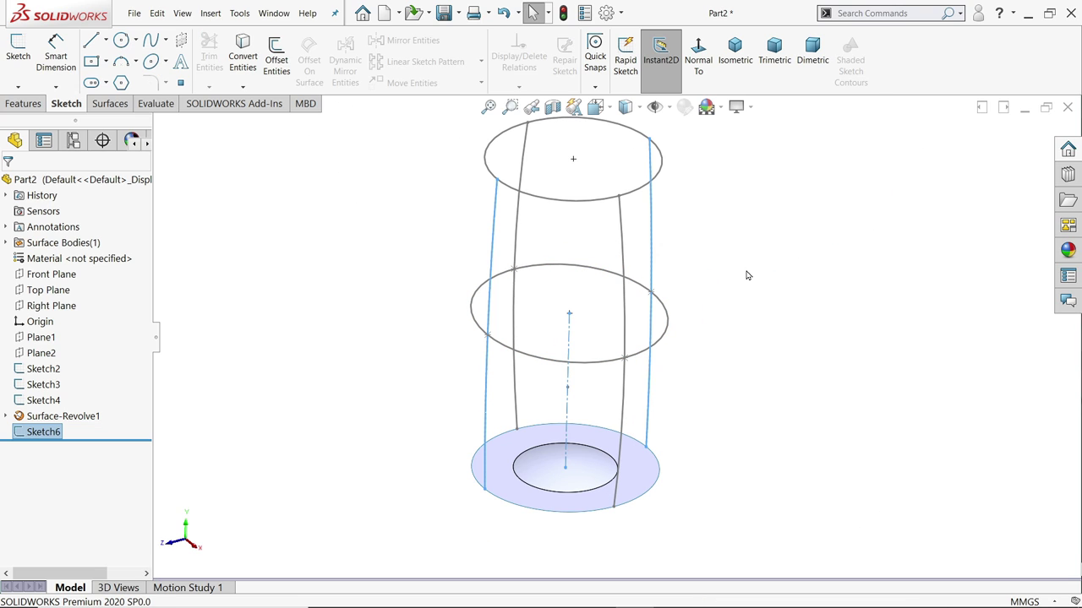
click(755, 304)
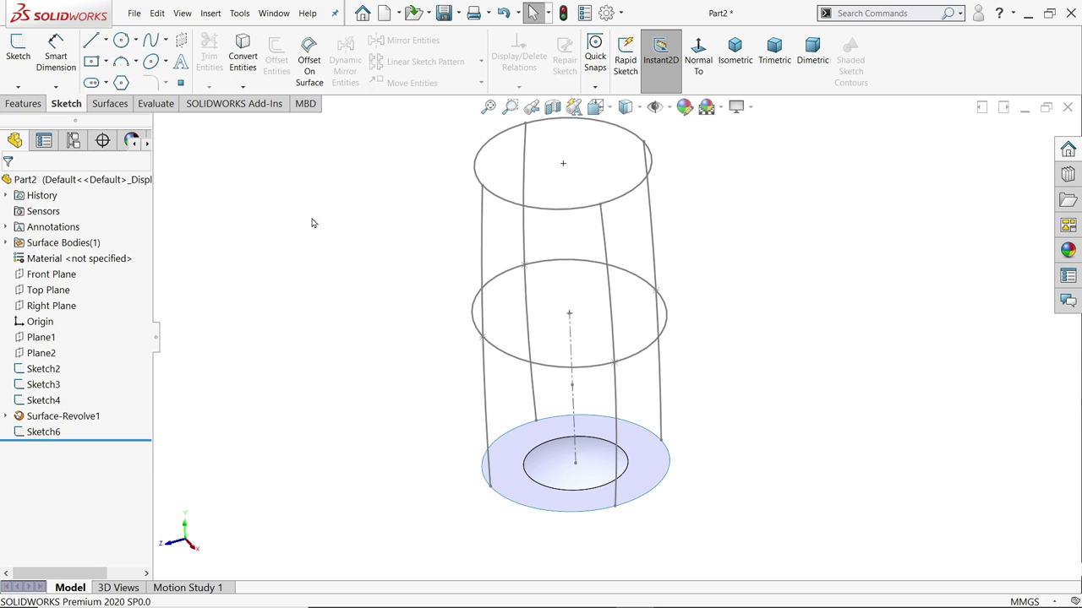
Start a lofted surface with the base surface's outer edge, the middle ellipse and the upper circle as profiles.
middle_drag(310, 322, 332, 306)
scroll(517, 494, down, 5)
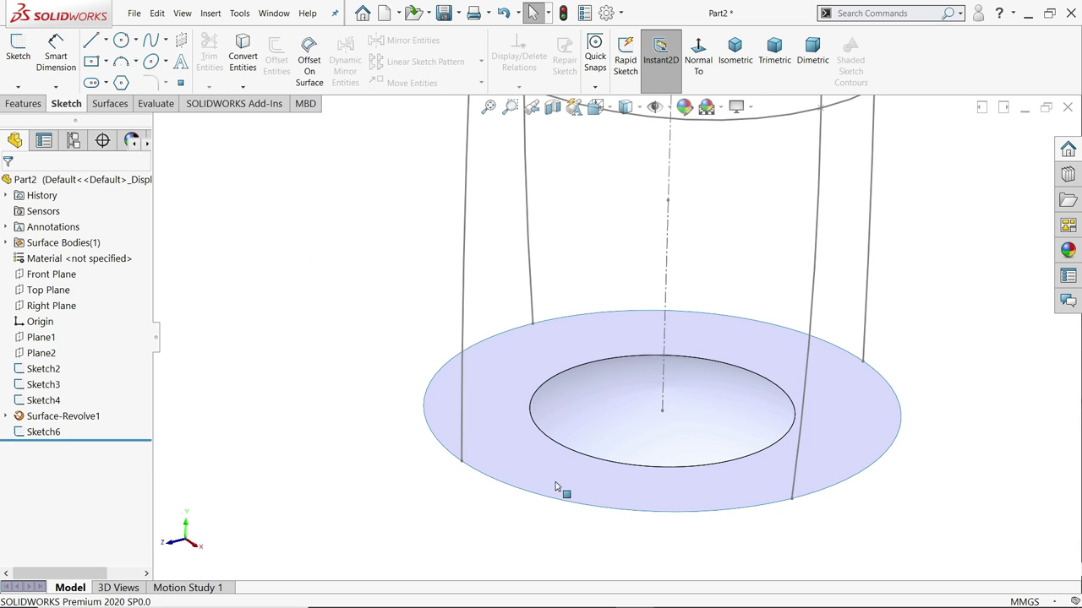
middle_drag(568, 494, 563, 448)
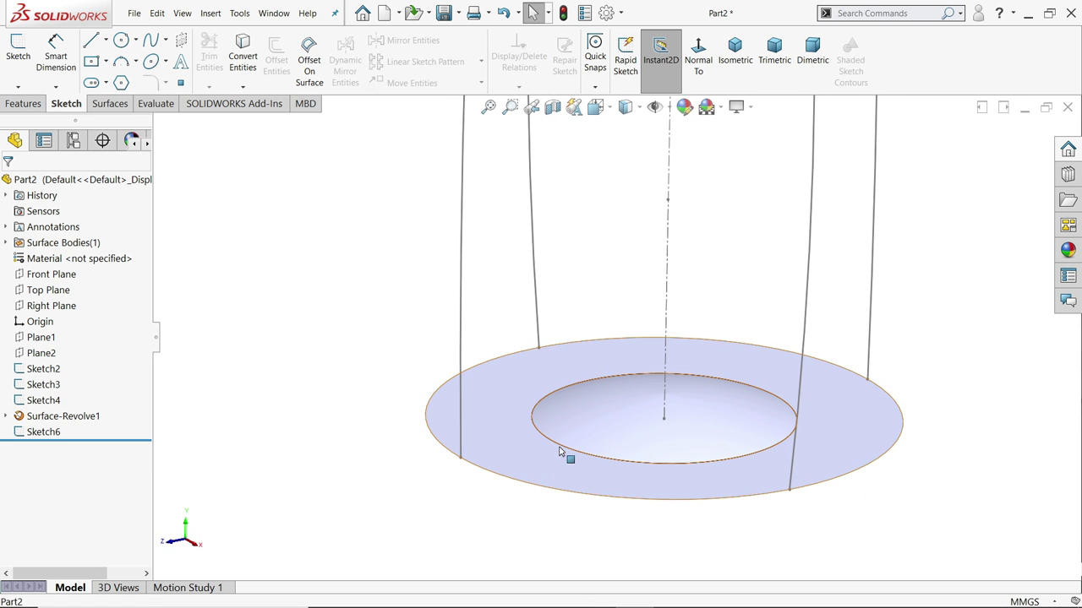
scroll(431, 381, up, 10)
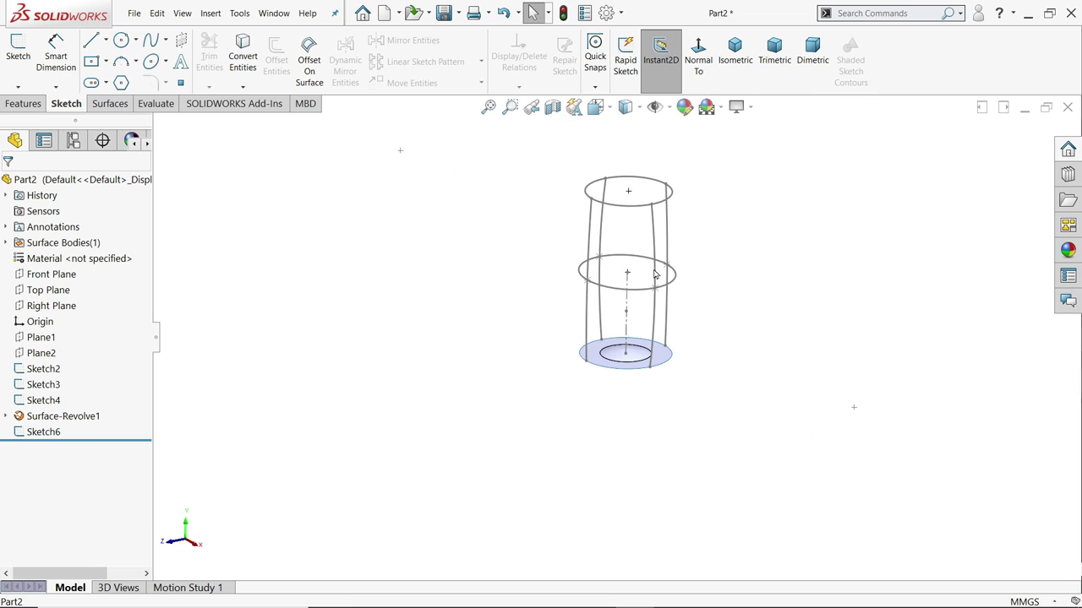
click(109, 108)
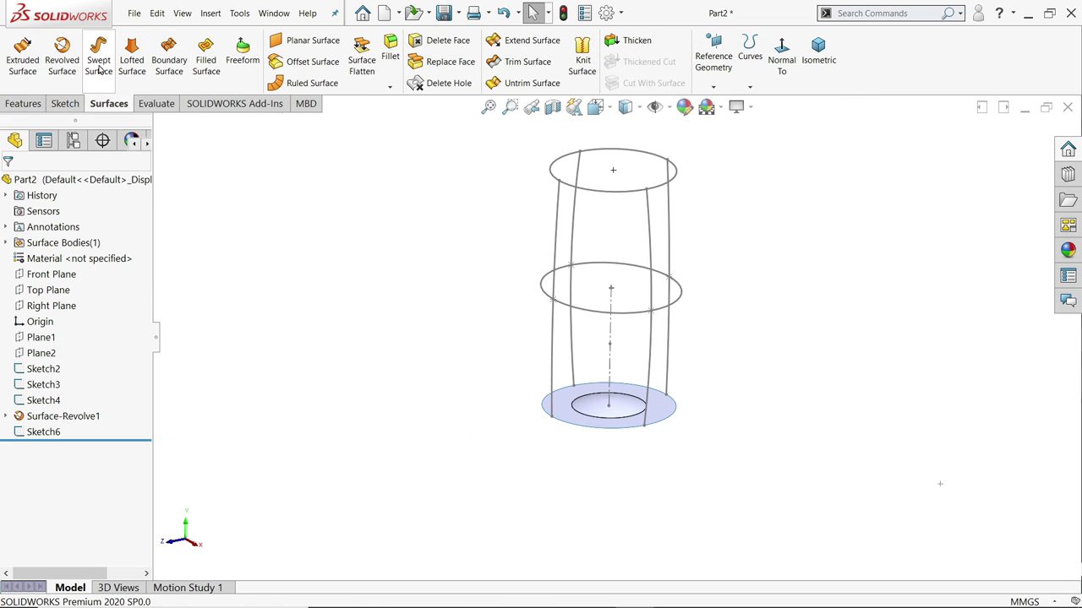
click(132, 58)
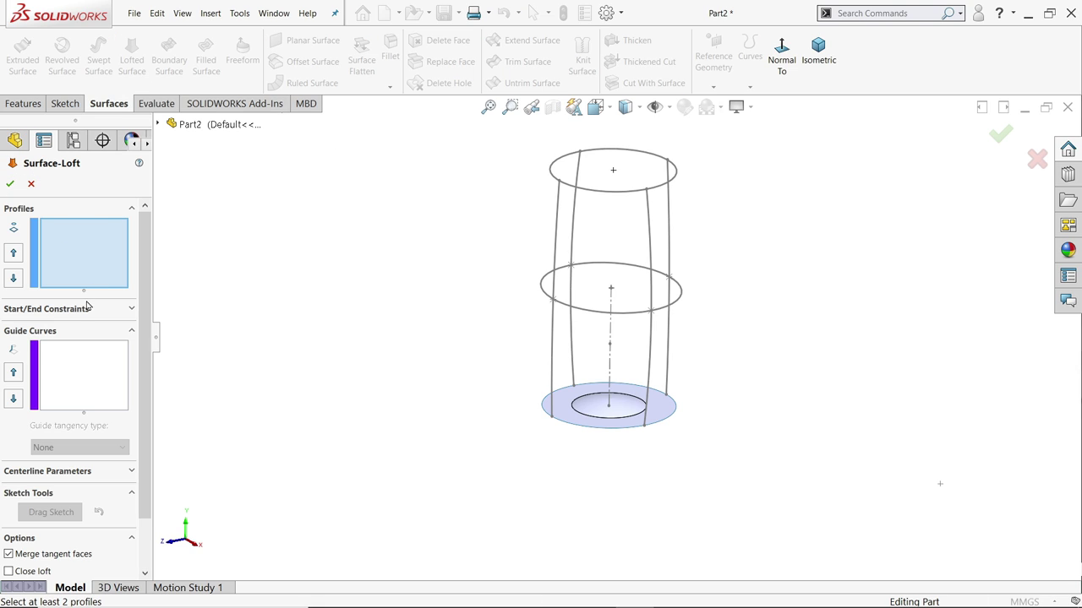
click(666, 420)
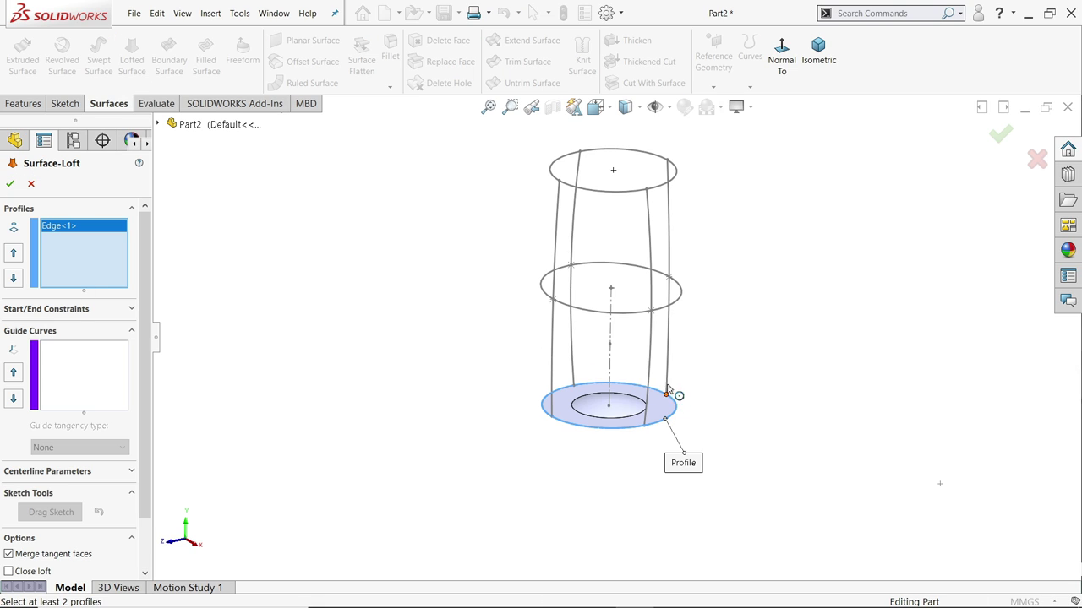
click(667, 312)
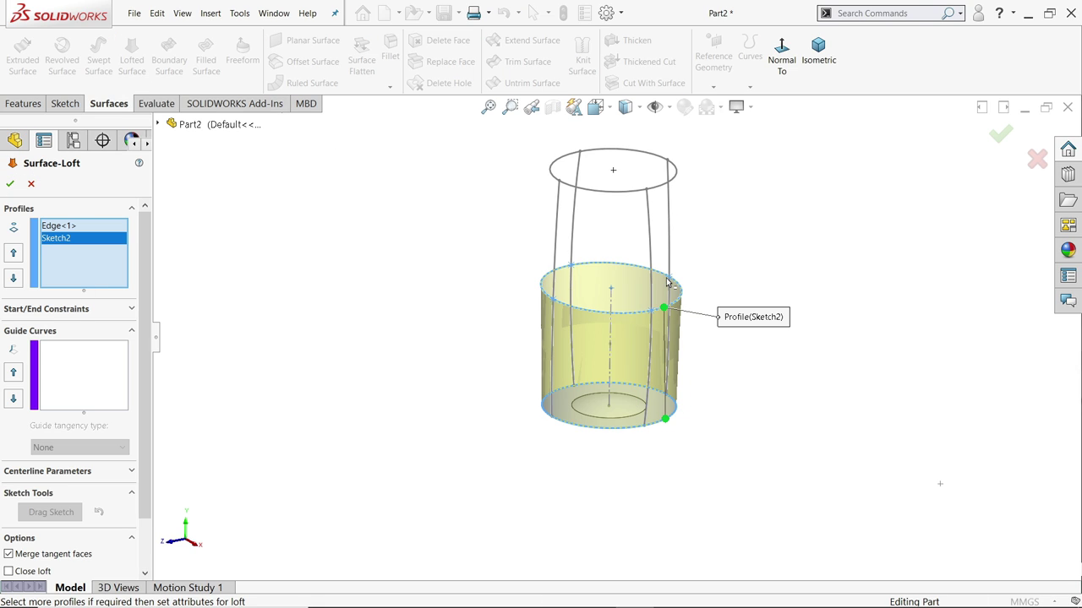
click(661, 190)
scroll(688, 295, down, 2)
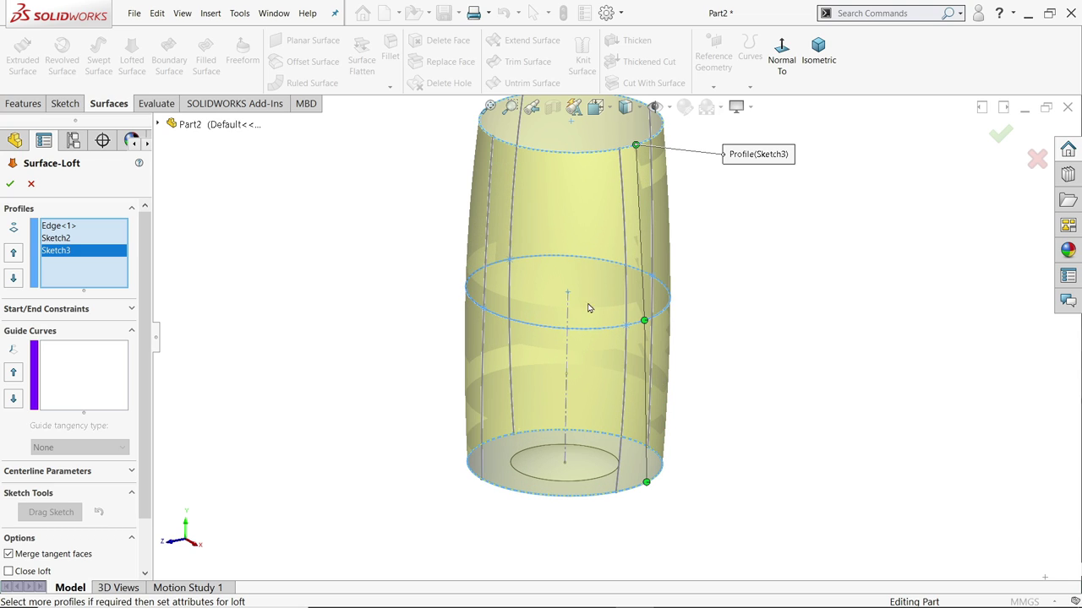
Add the four side arcs as separate guide curves and complete the lofted surface.
click(76, 370)
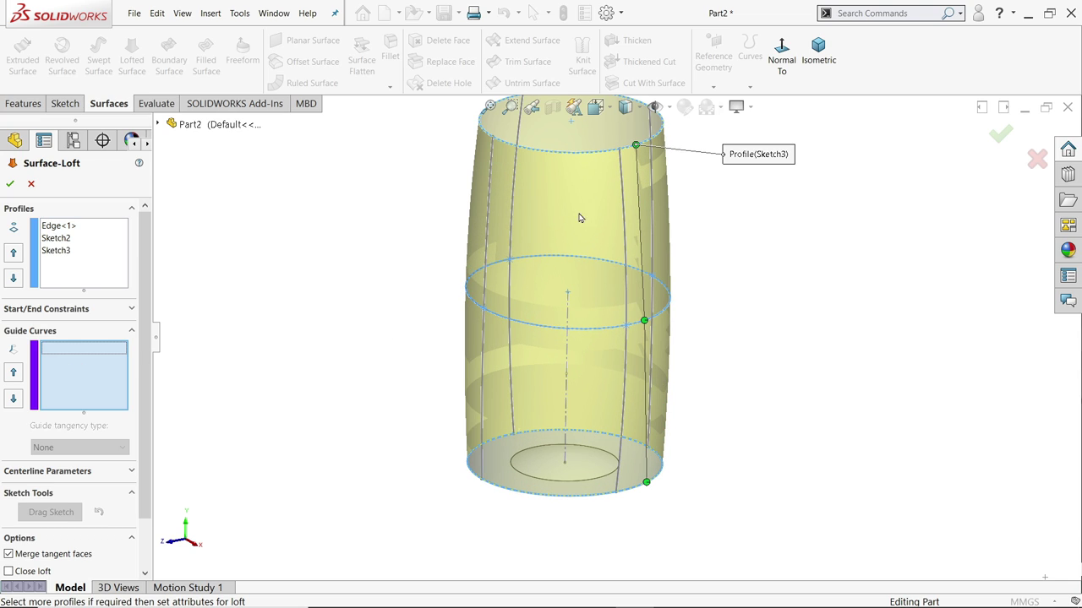
click(488, 256)
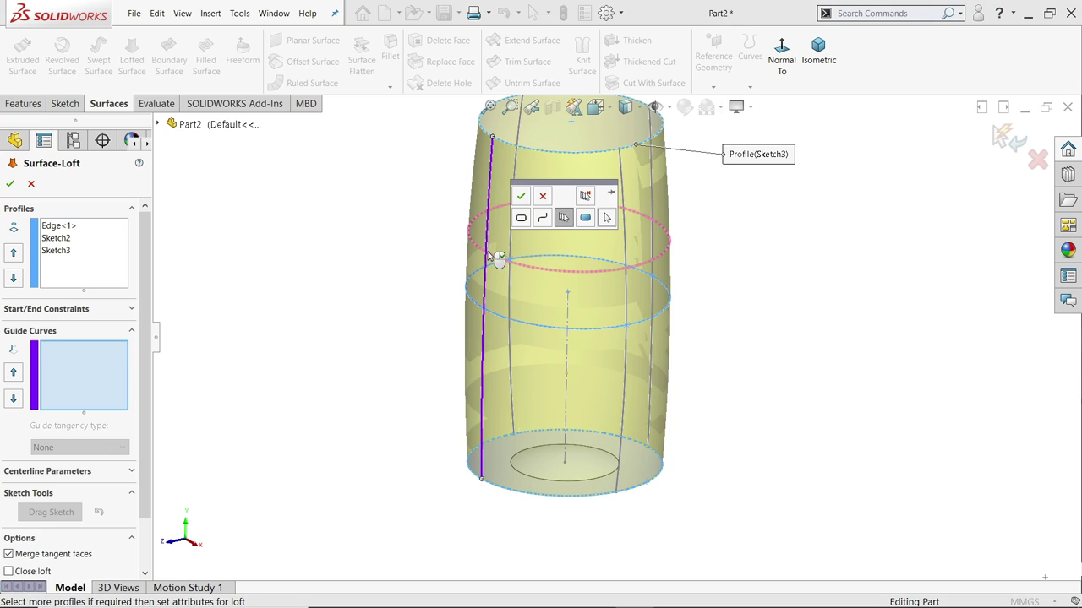
click(521, 196)
click(512, 244)
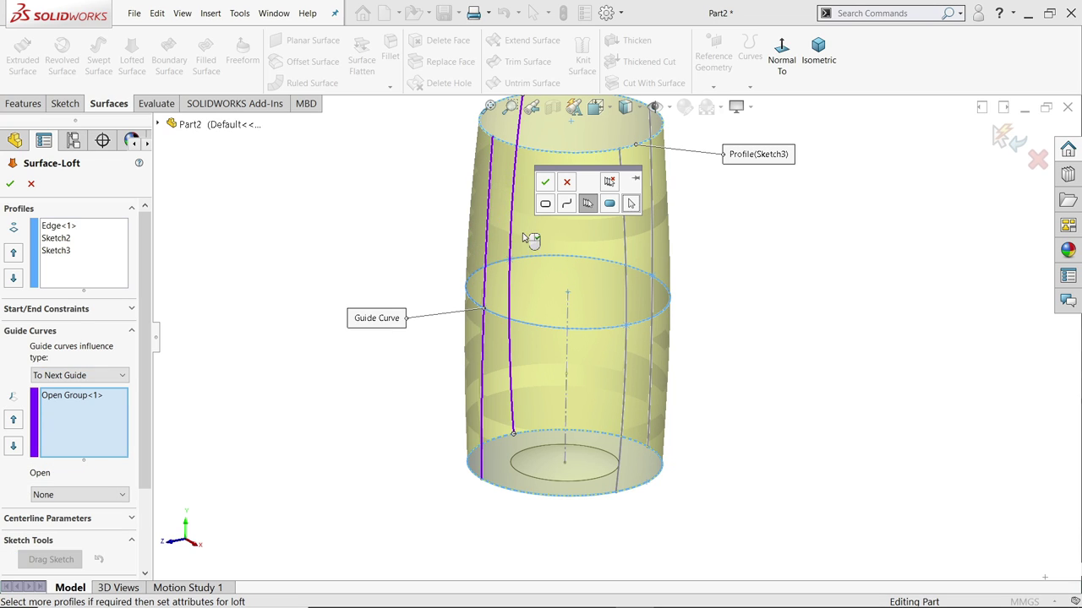
click(546, 186)
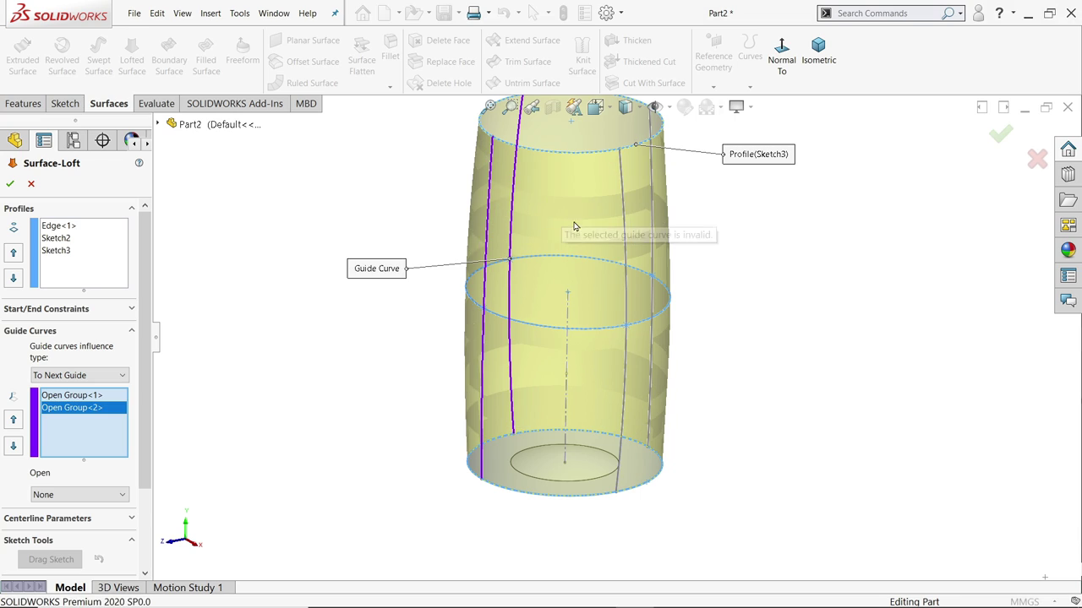
click(627, 258)
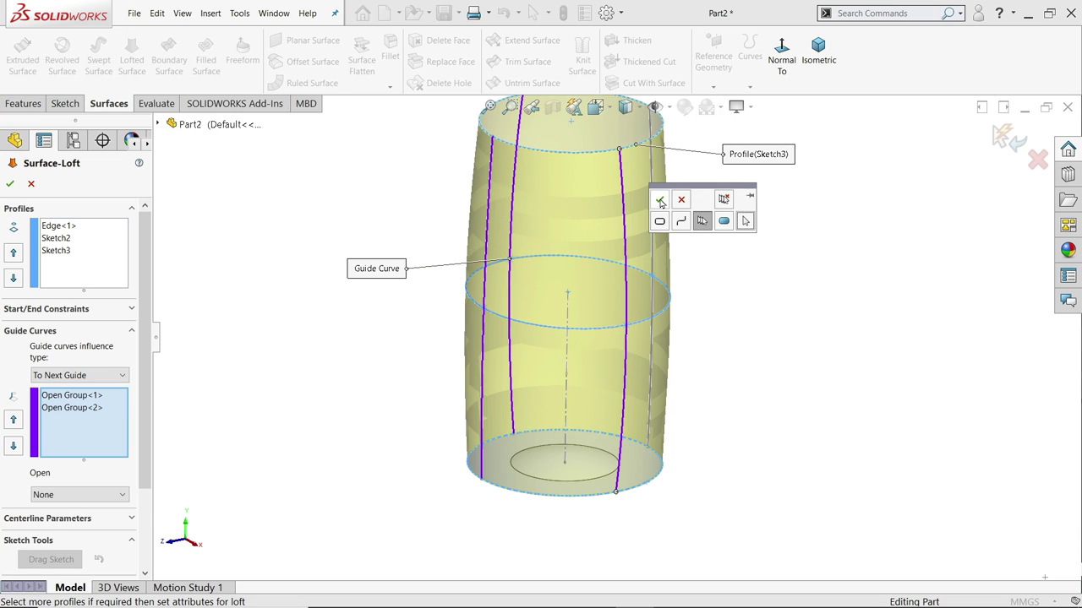
click(660, 202)
click(653, 218)
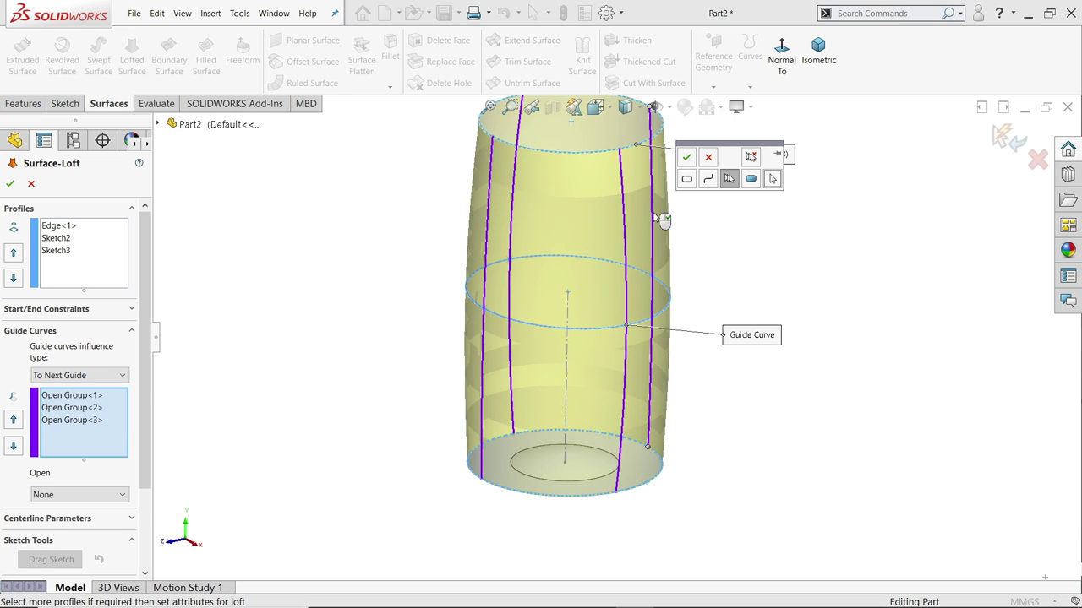
click(687, 160)
click(11, 183)
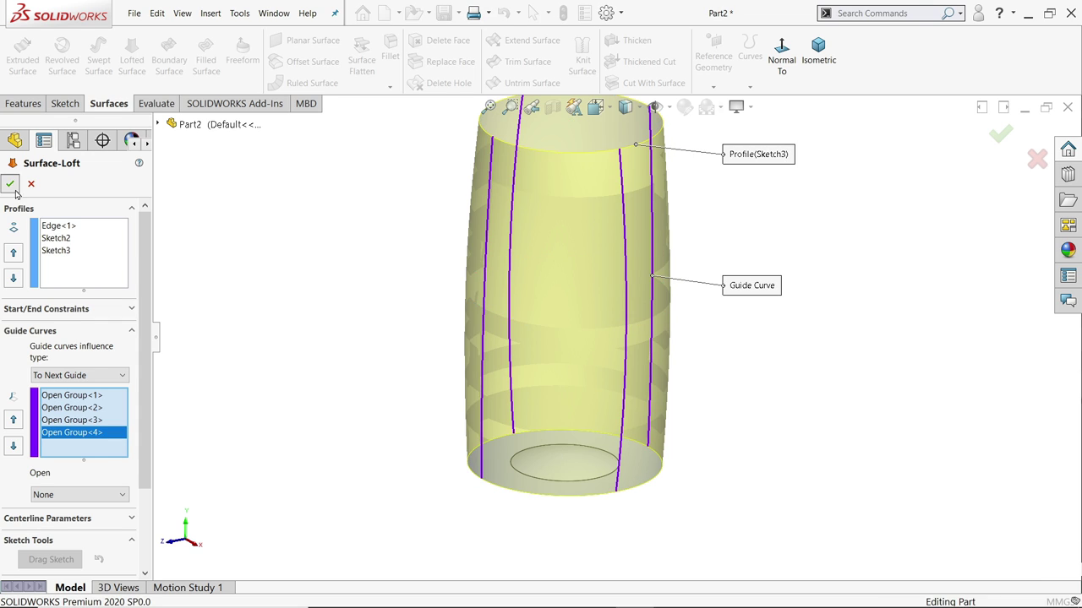
Open the profile sketch of the revolved base surface for editing.
middle_drag(411, 357, 391, 299)
click(537, 500)
scroll(583, 399, down, 5)
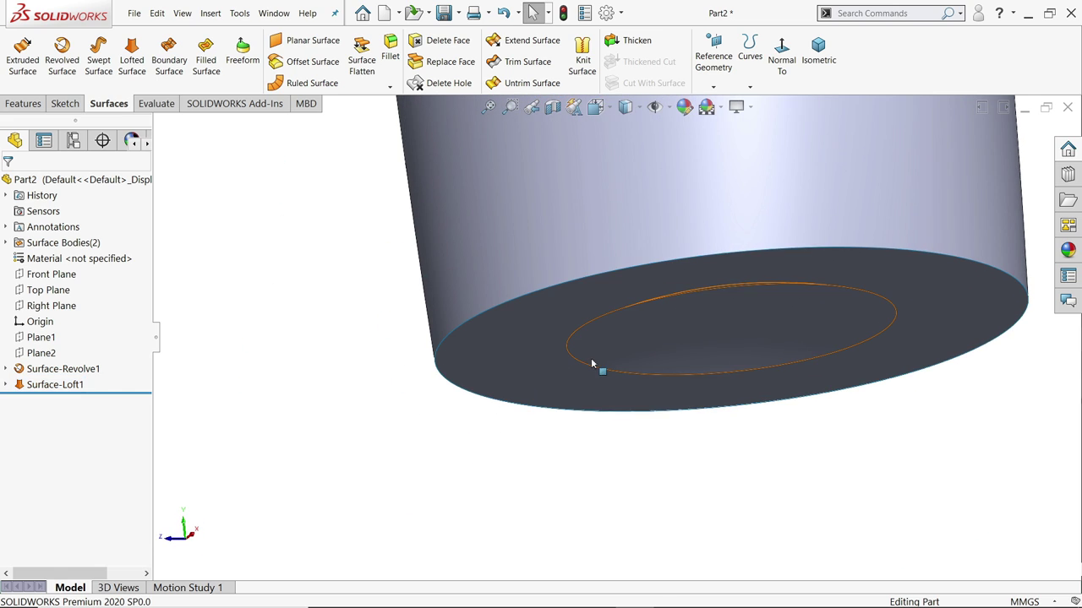
click(589, 361)
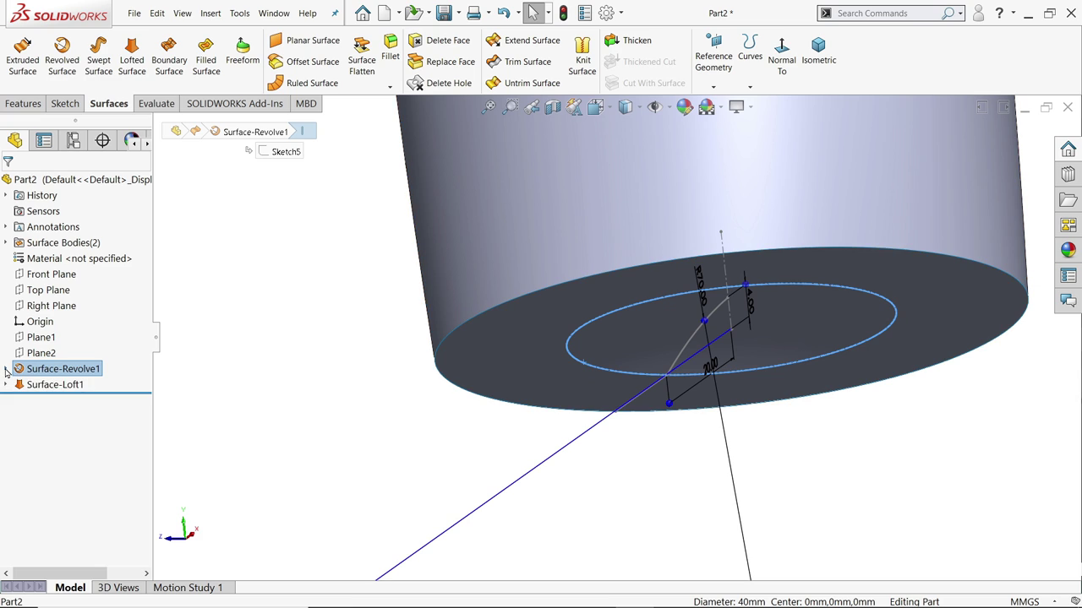
click(6, 369)
click(56, 384)
click(39, 361)
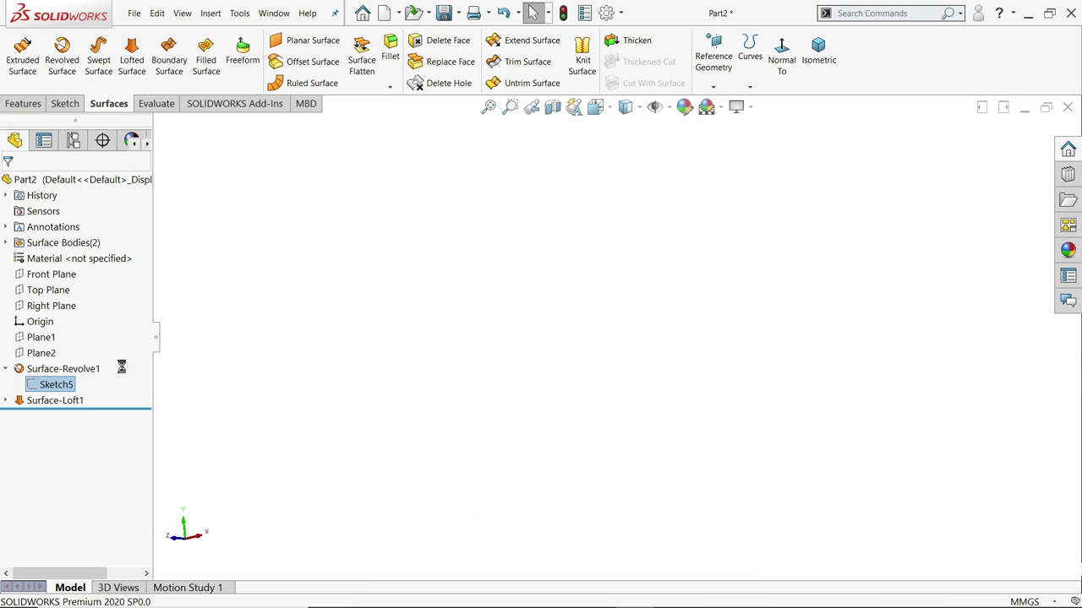
Fillet the corner between the horizontal line and the R70 arc with a 10 mm radius and exit the sketch.
scroll(556, 375, down, 5)
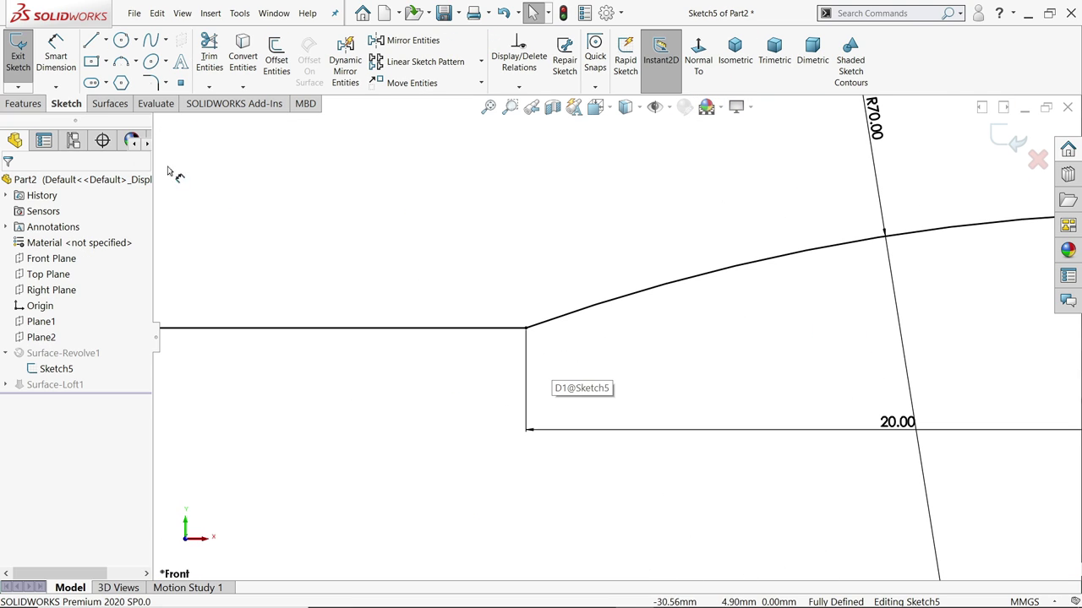
click(151, 82)
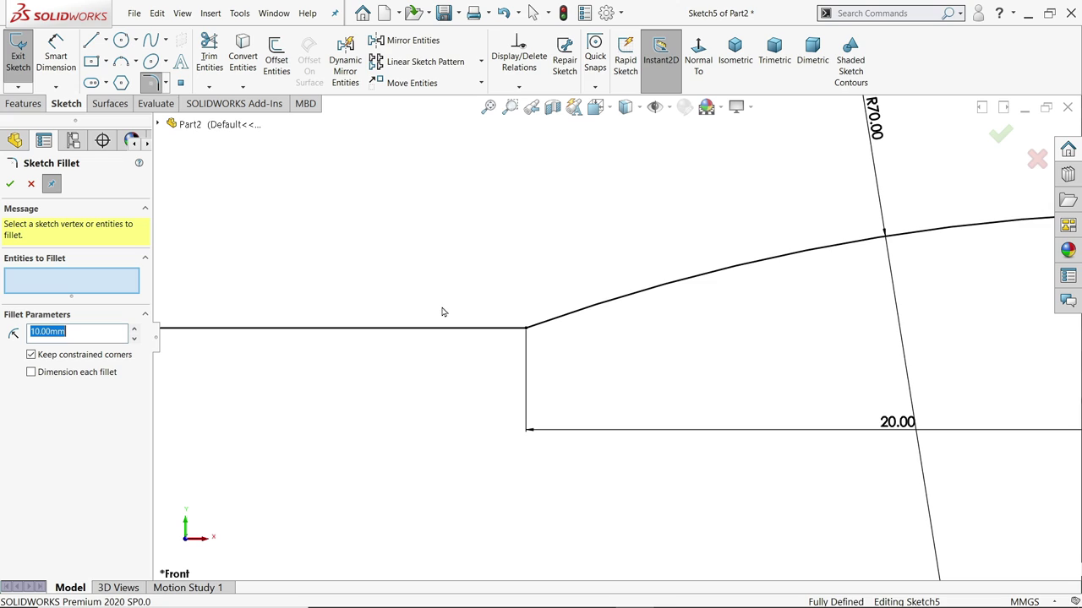
click(526, 329)
click(10, 184)
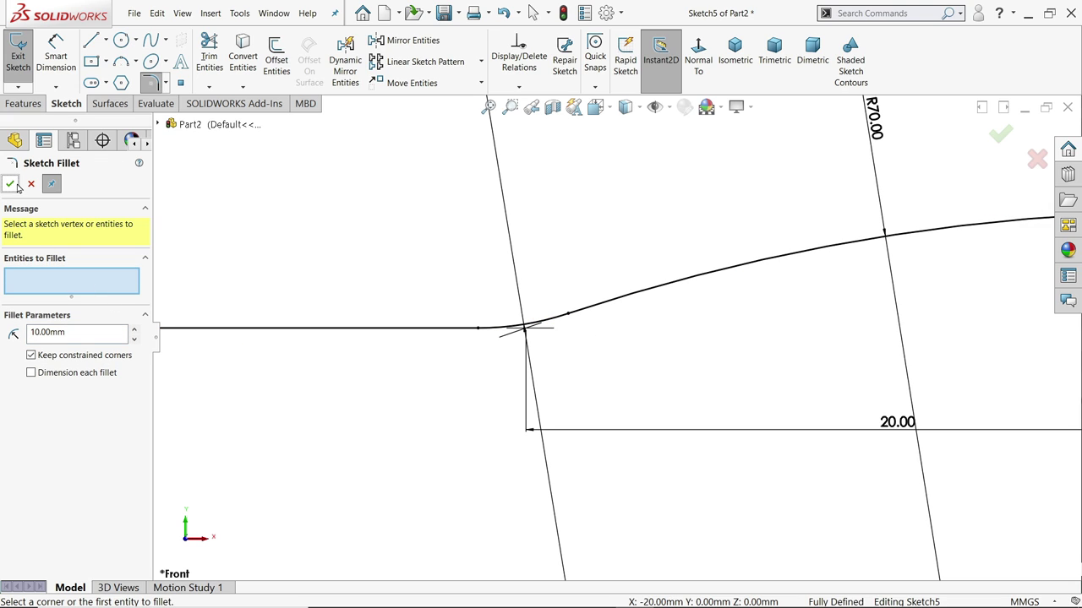
click(30, 184)
key(f)
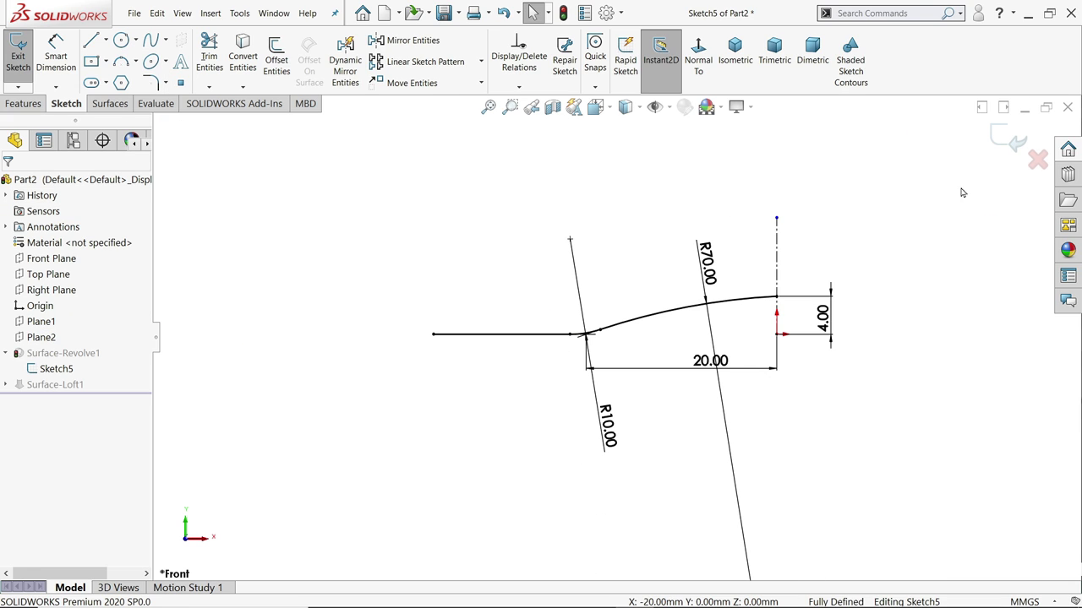
click(1013, 141)
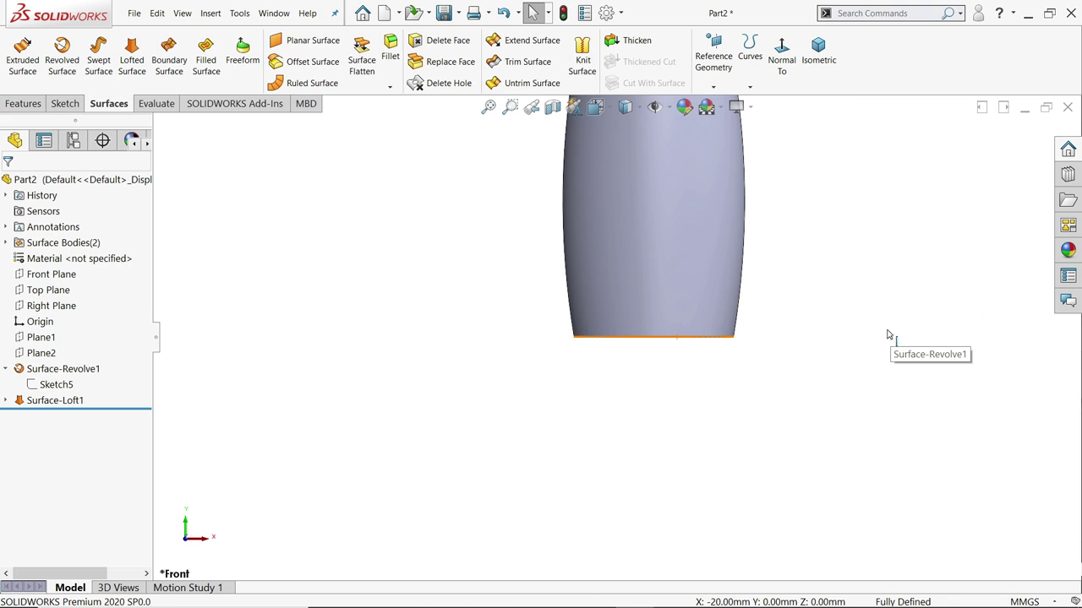
Inspect the rebuilt bottle body and consult the Solidworks bottle.PNG drawing in Photos for the remaining dimensions.
scroll(850, 313, up, 4)
middle_drag(774, 244, 744, 316)
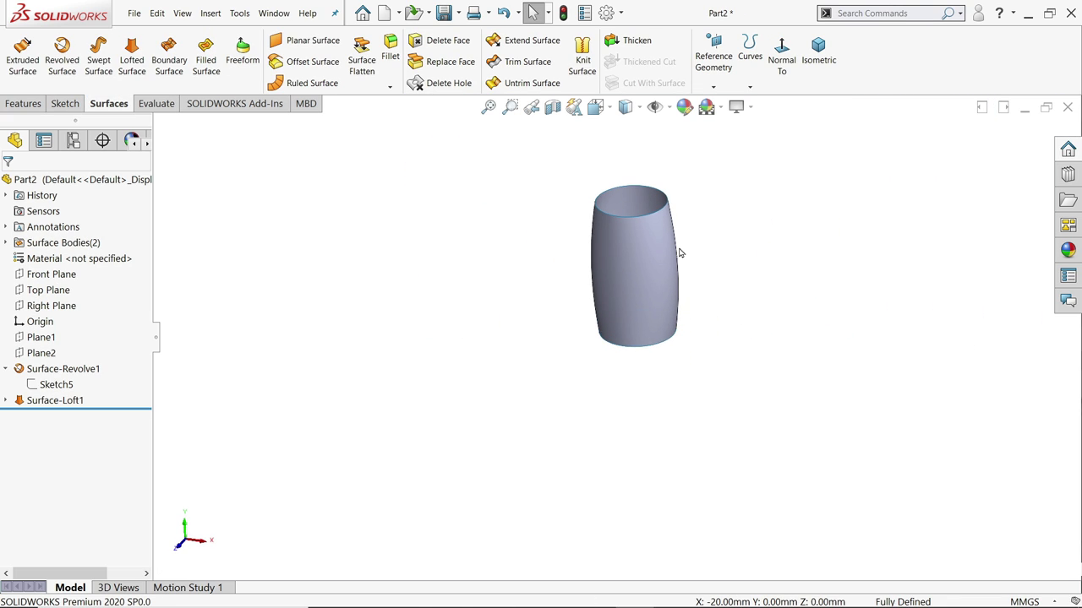
scroll(681, 253, down, 3)
mouse_move(683, 253)
middle_down()
mouse_move(671, 440)
mouse_move(689, 252)
middle_up()
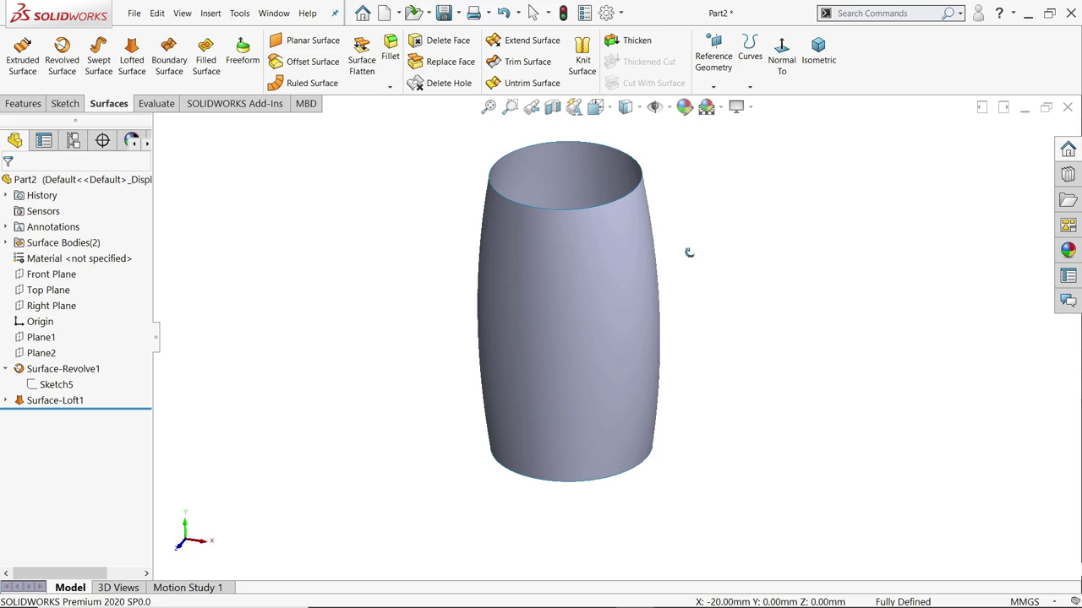
key(alt+Tab)
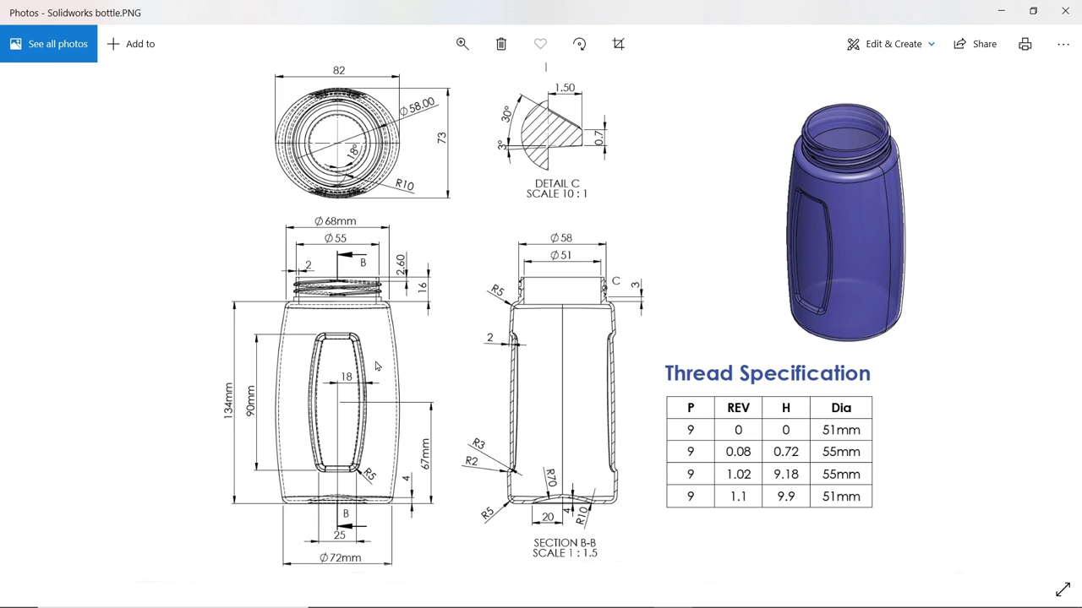
click(1001, 12)
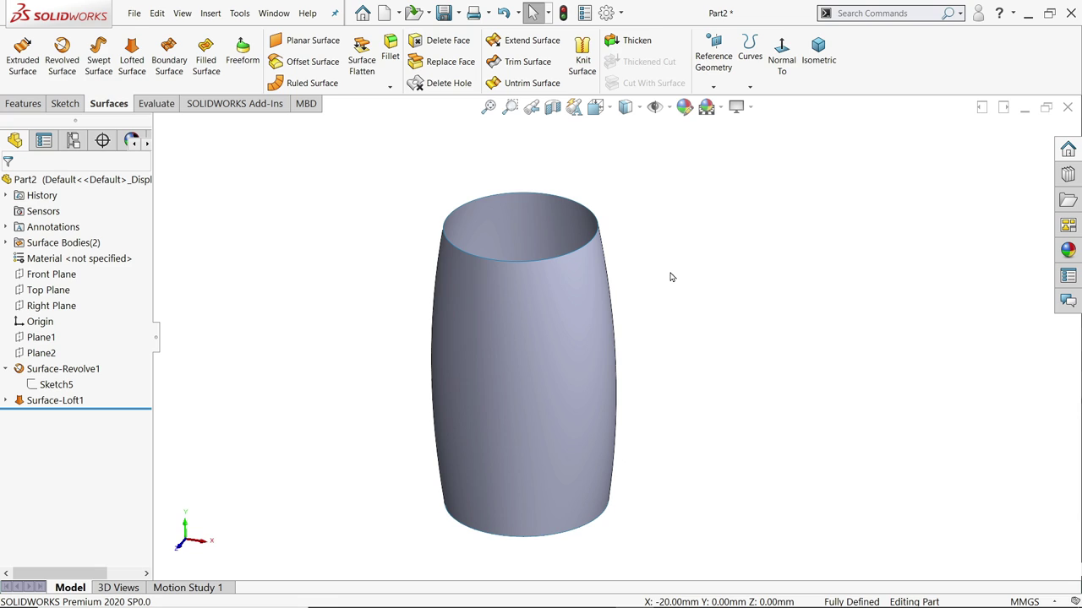
Close the lofted body's upper opening with a planar surface bounded by its top edge, and hide that surface.
mouse_move(671, 277)
middle_down()
mouse_move(659, 254)
mouse_move(668, 268)
middle_up()
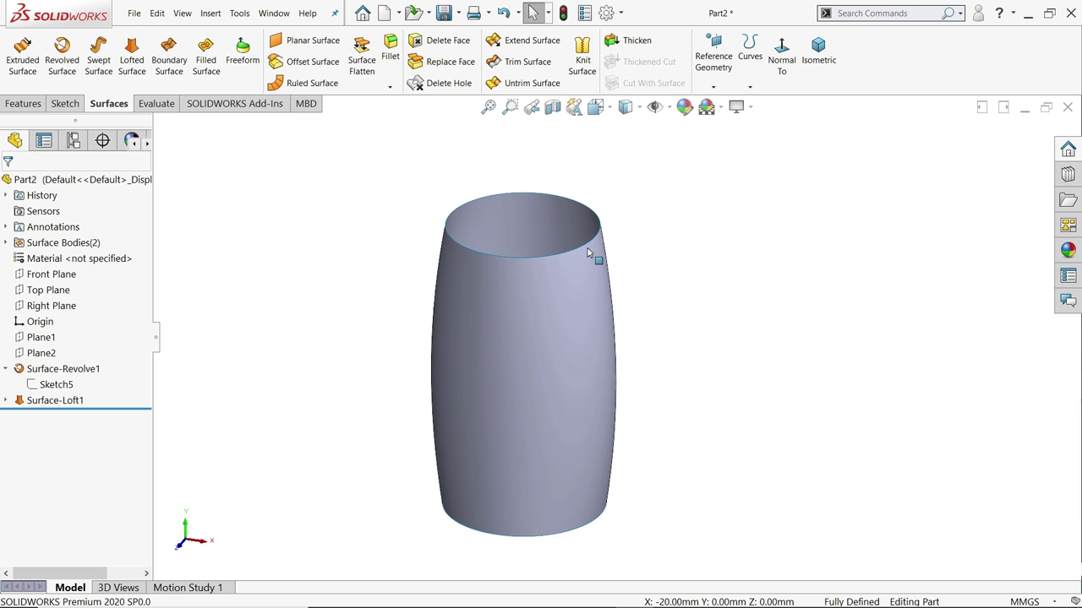
click(306, 42)
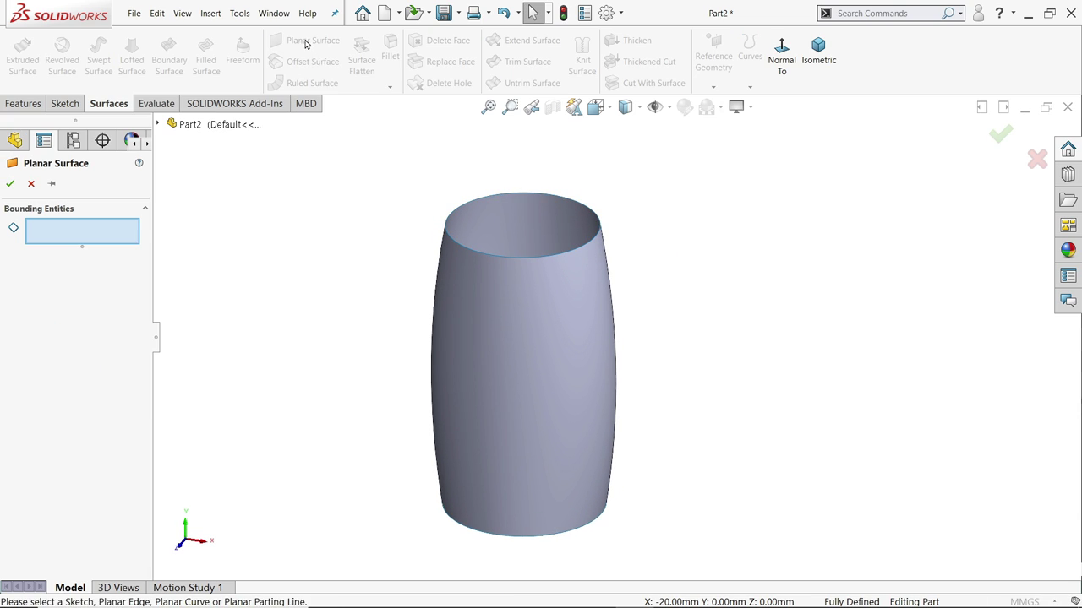
click(456, 245)
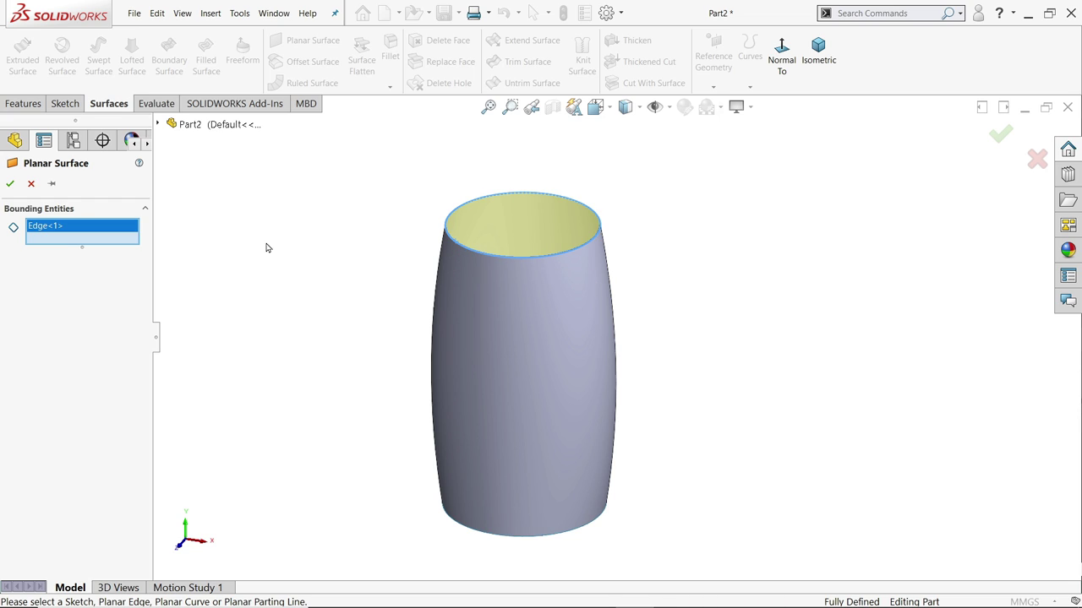
click(11, 183)
click(522, 227)
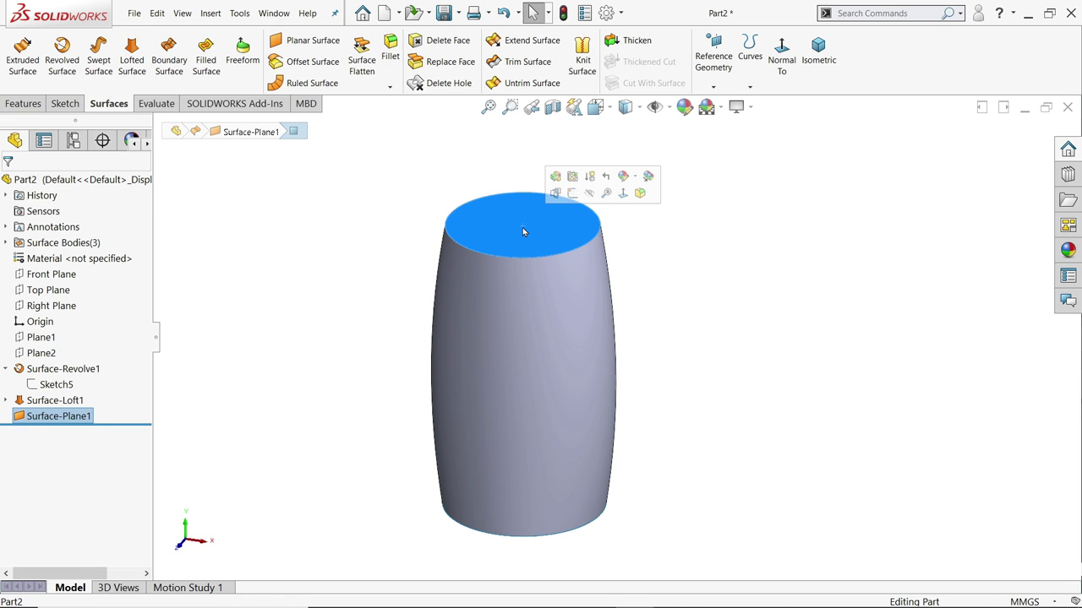
click(589, 193)
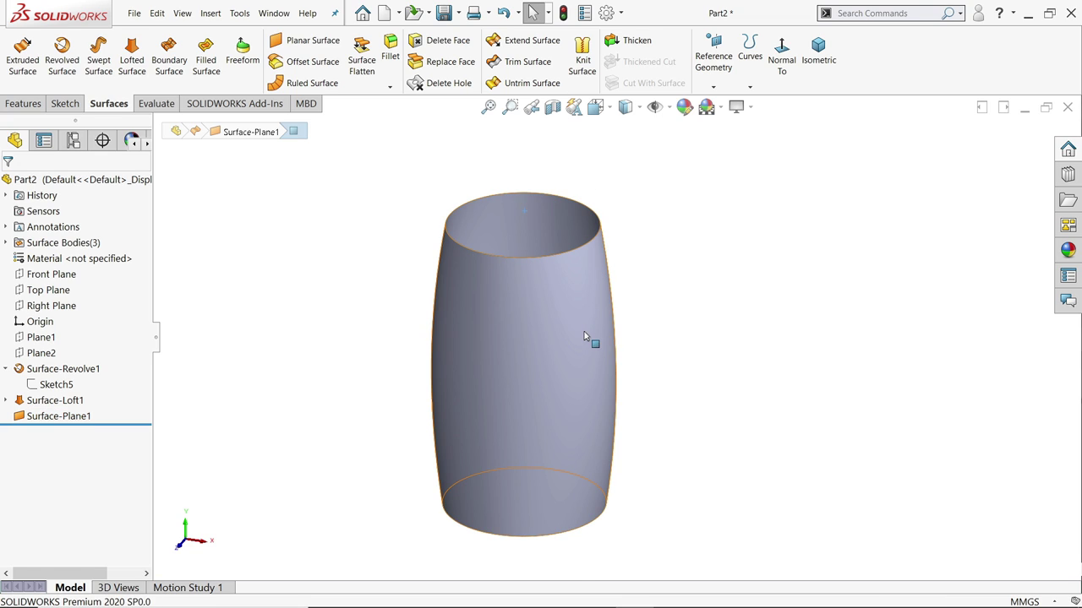
Review the surface bodies contained in the part.
scroll(583, 337, down, 2)
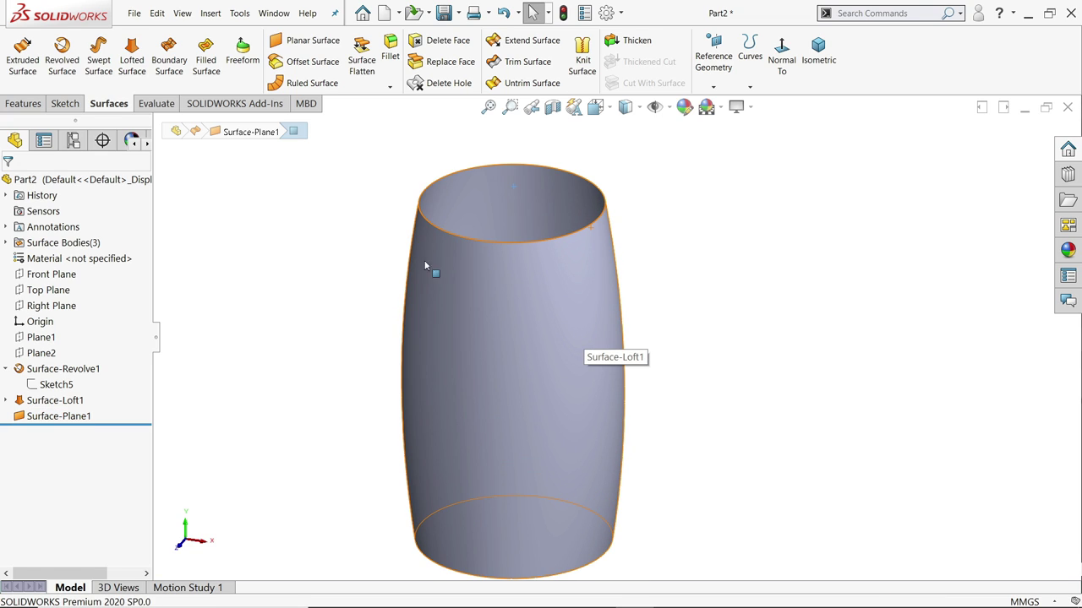
click(6, 243)
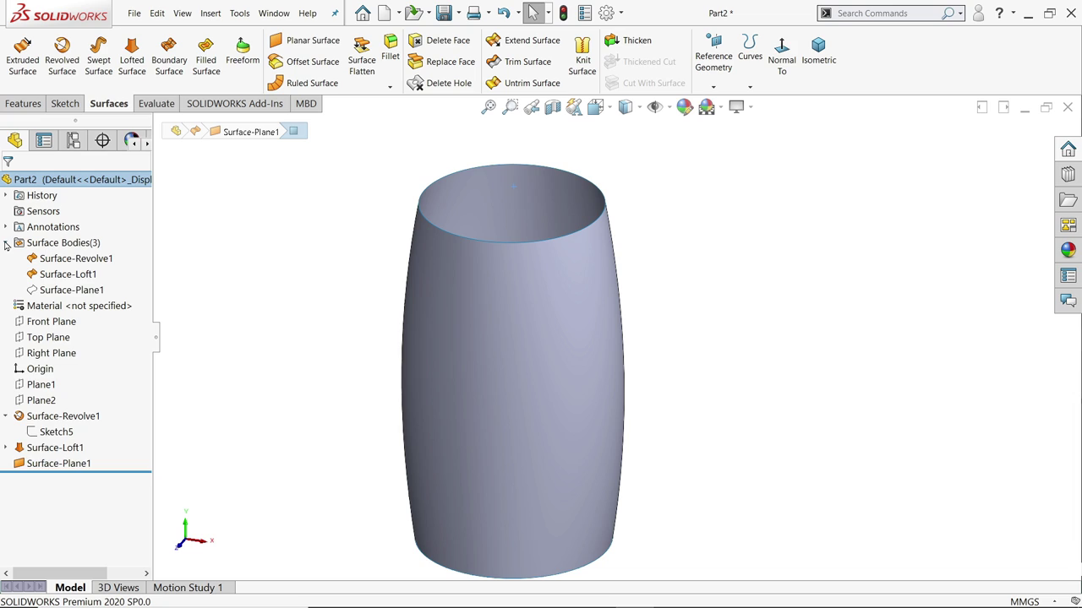
click(5, 242)
scroll(487, 334, up, 1)
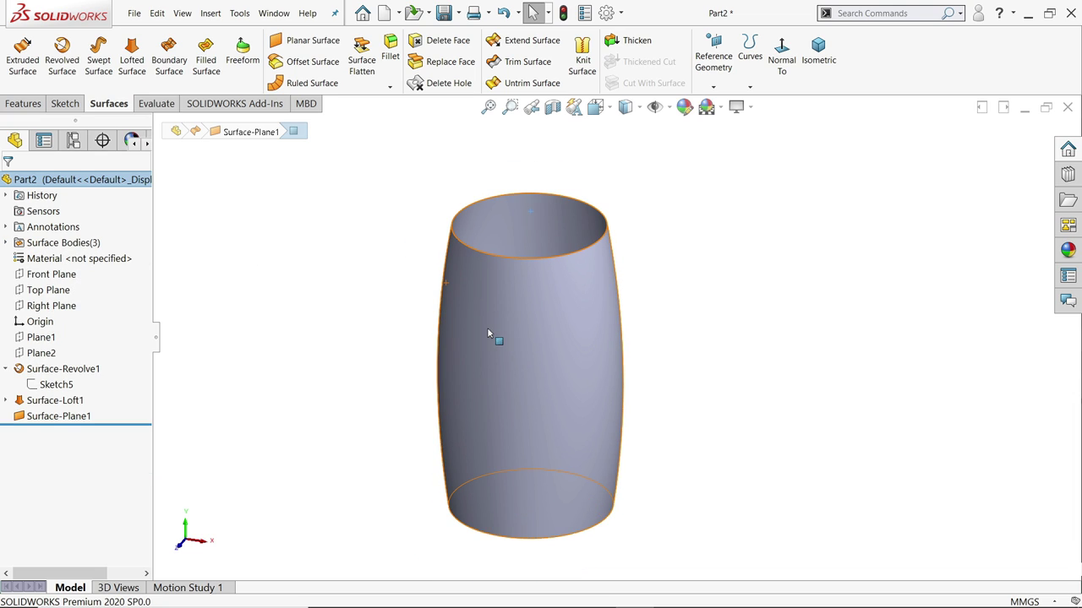
Offset the bottle's planar top surface by 2 mm.
scroll(510, 372, down, 1)
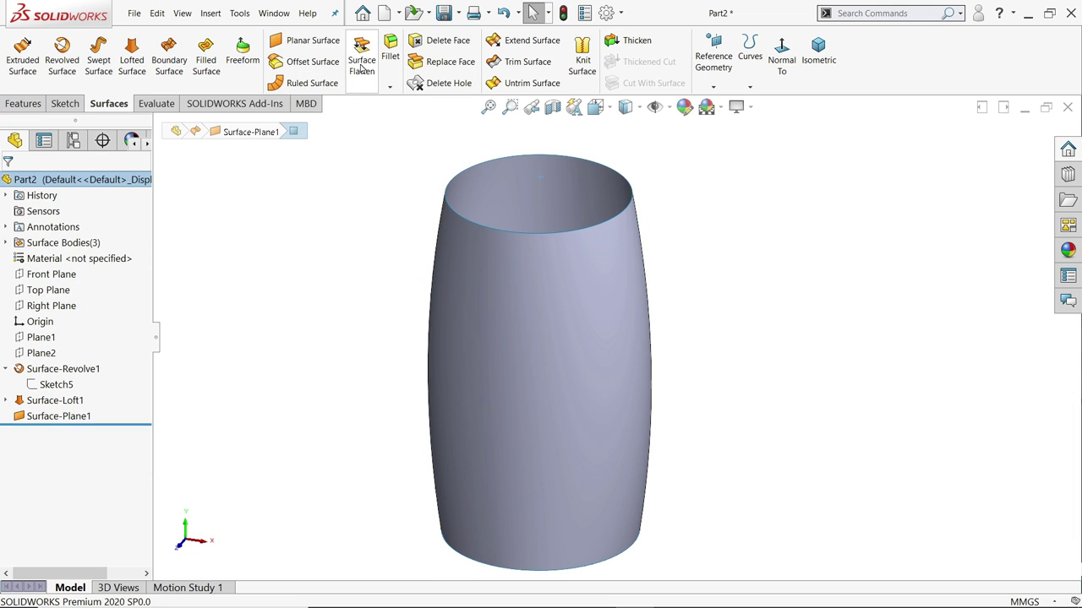
click(309, 63)
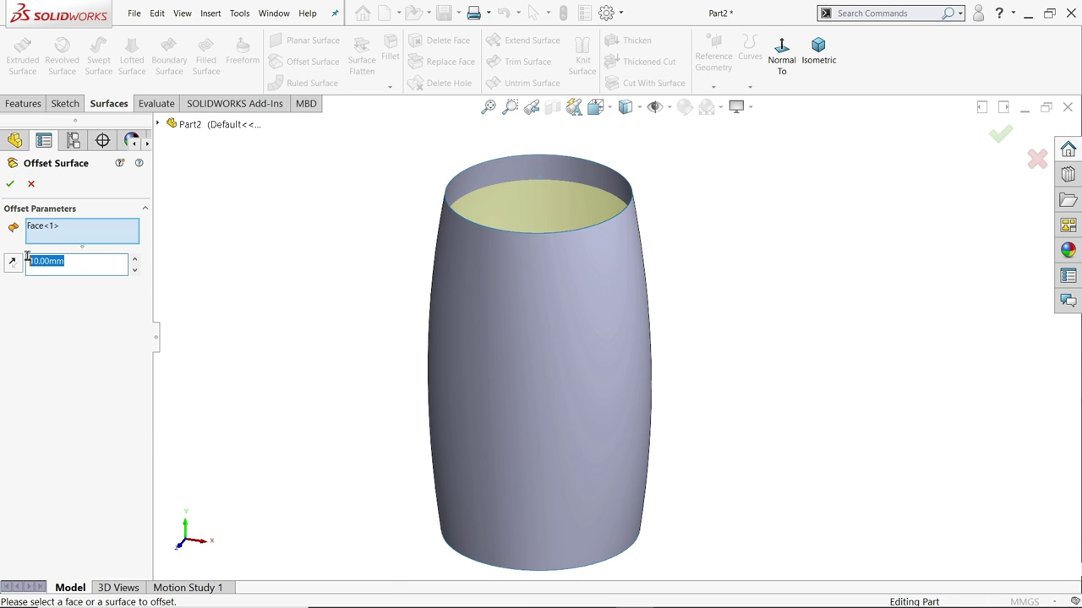
text(2)
scroll(485, 208, down, 3)
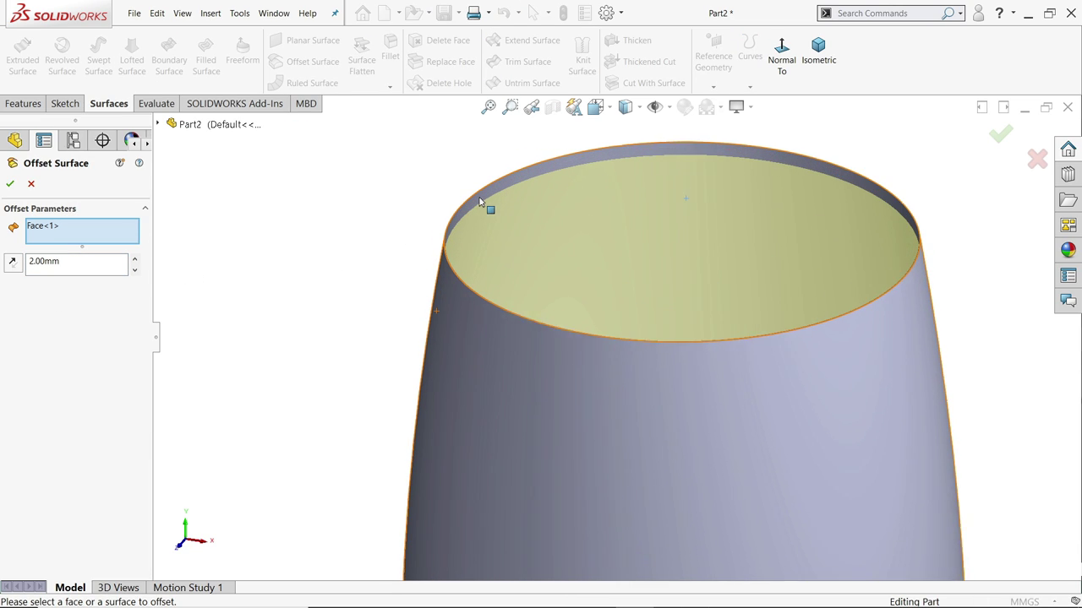
click(8, 183)
scroll(258, 238, up, 5)
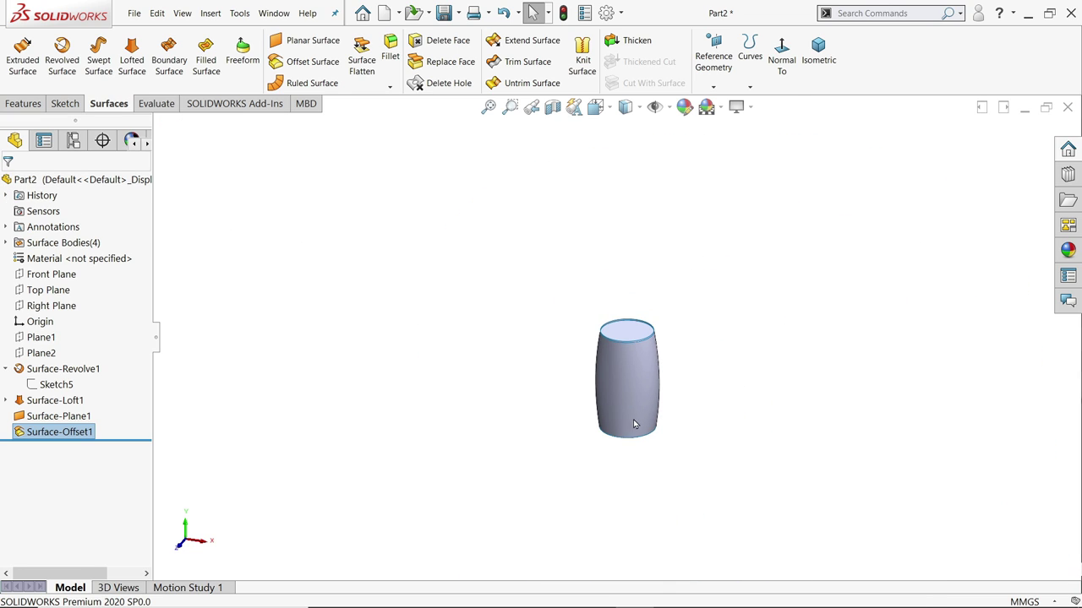
scroll(683, 287, down, 4)
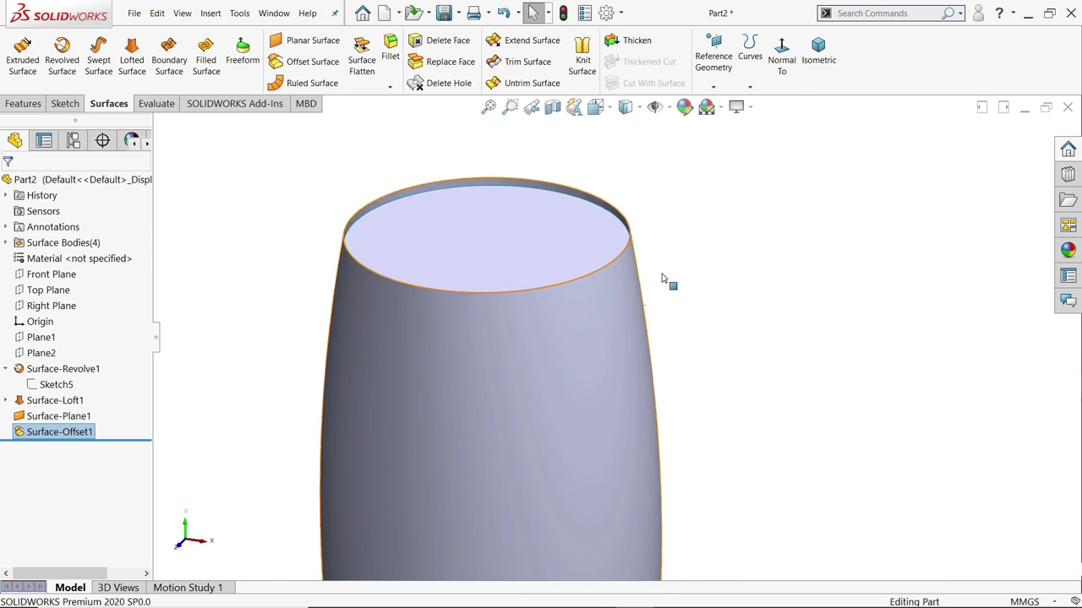
mouse_move(591, 288)
middle_down()
mouse_move(589, 205)
mouse_move(586, 271)
middle_up()
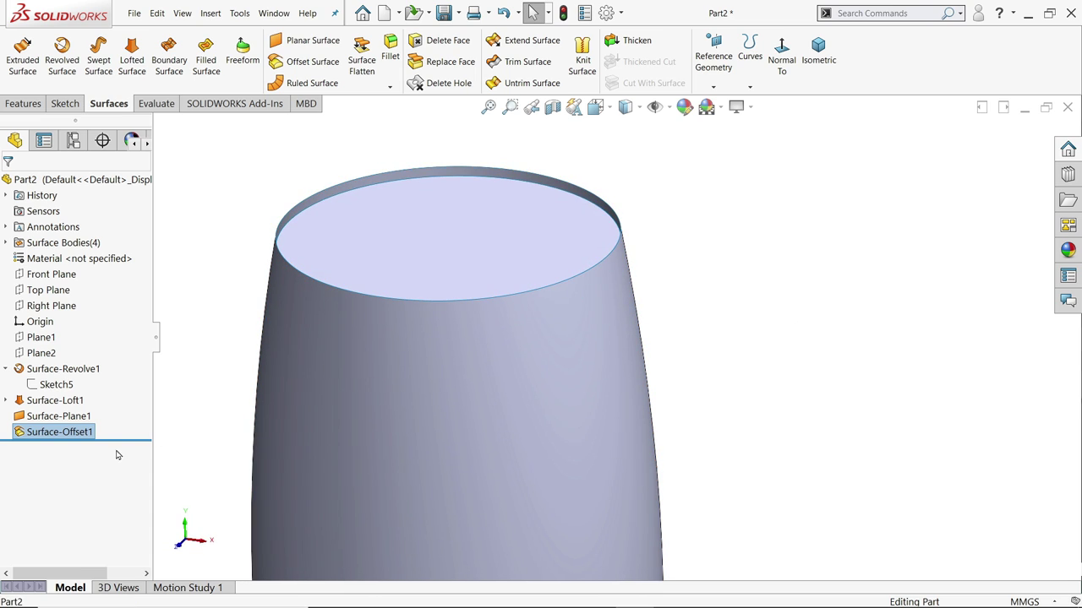
Delete the offset surface made from the planar top surface.
right_click(63, 436)
click(106, 420)
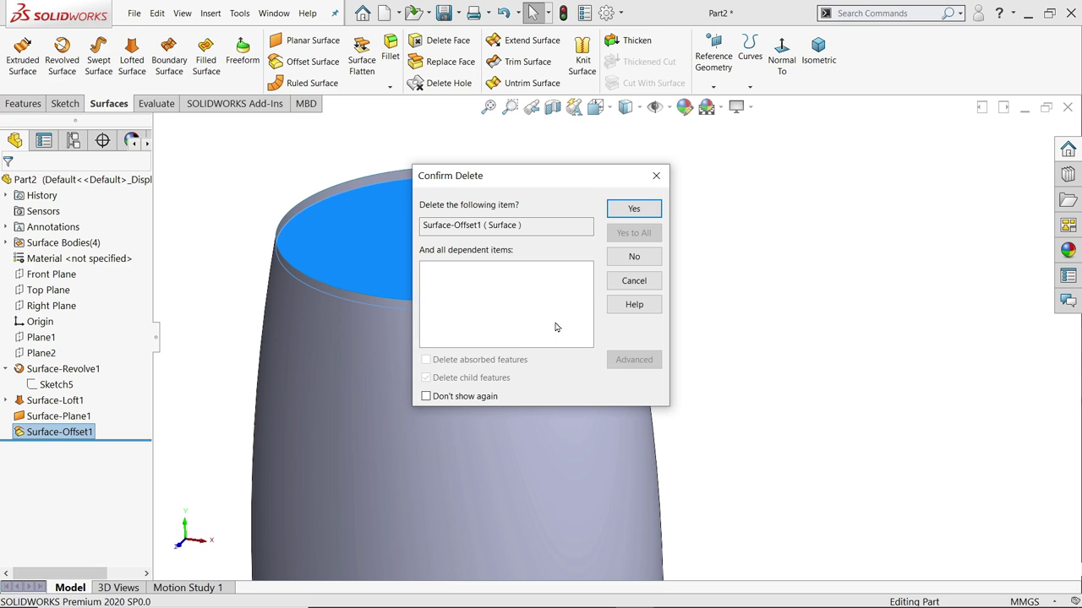
click(634, 210)
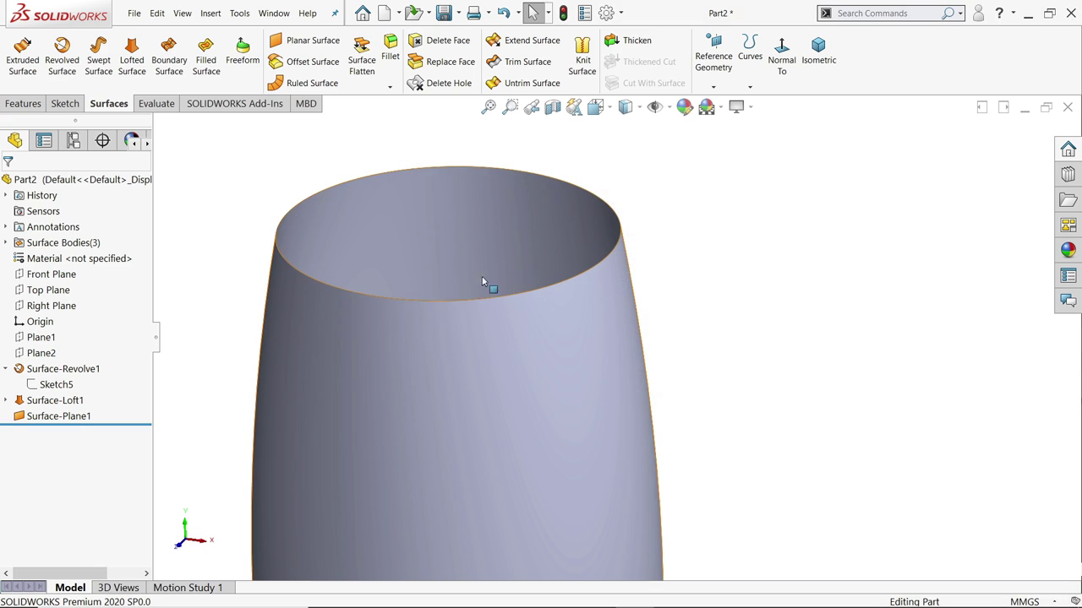
Offset the lofted side surface of the bottle 2 mm inward with the direction flipped.
click(304, 66)
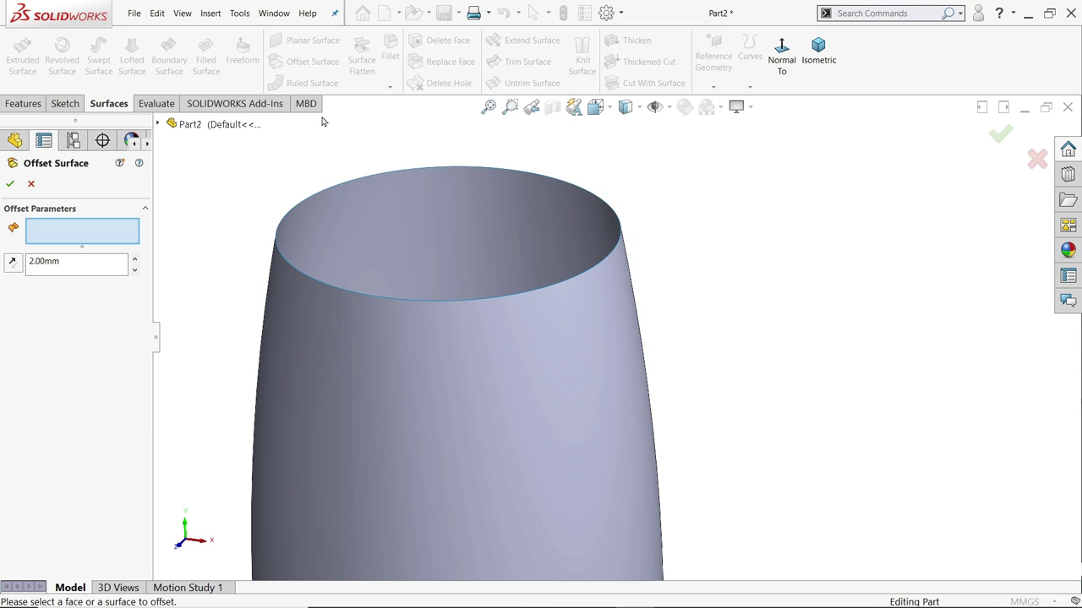
click(311, 331)
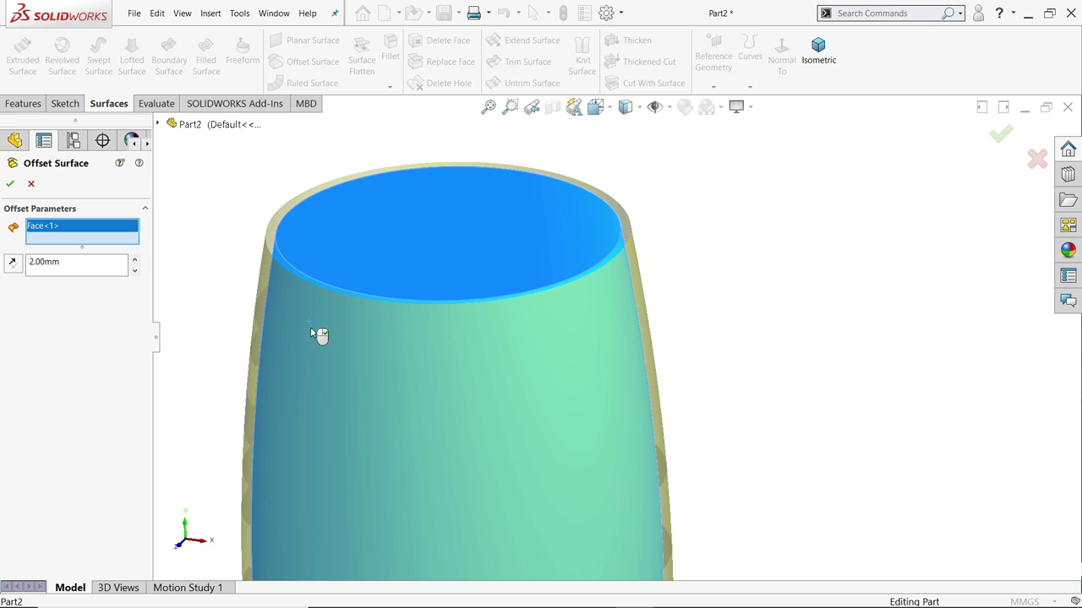
click(13, 265)
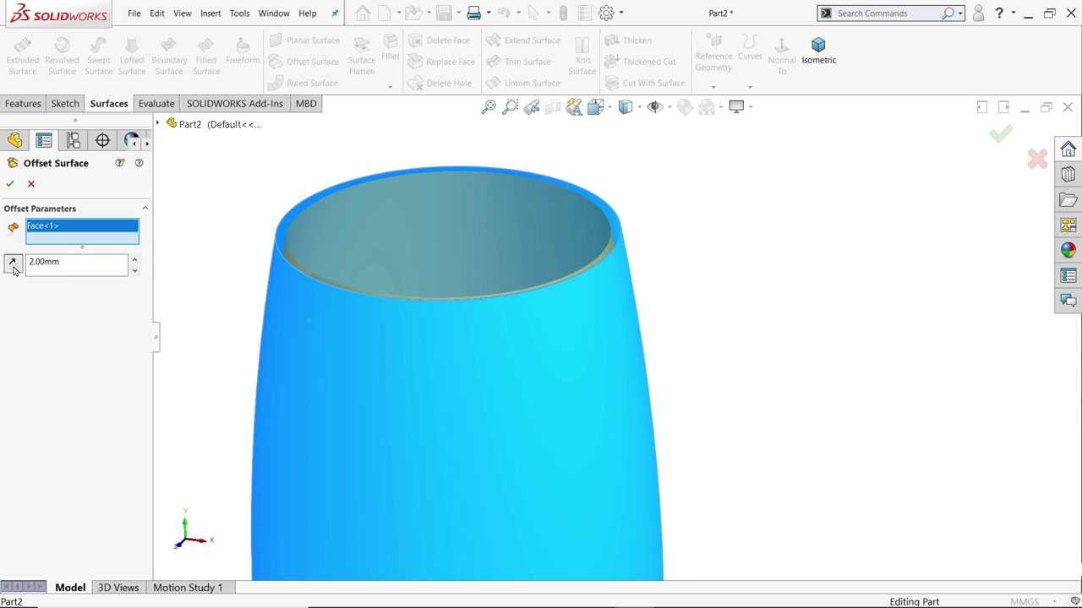
click(10, 184)
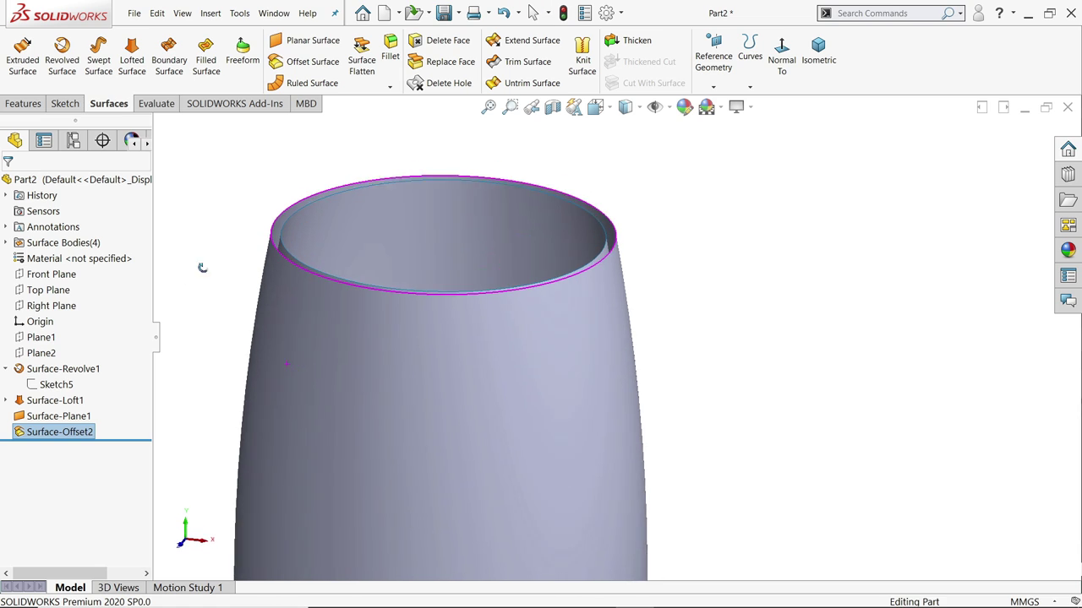
key(f)
middle_drag(558, 494, 541, 461)
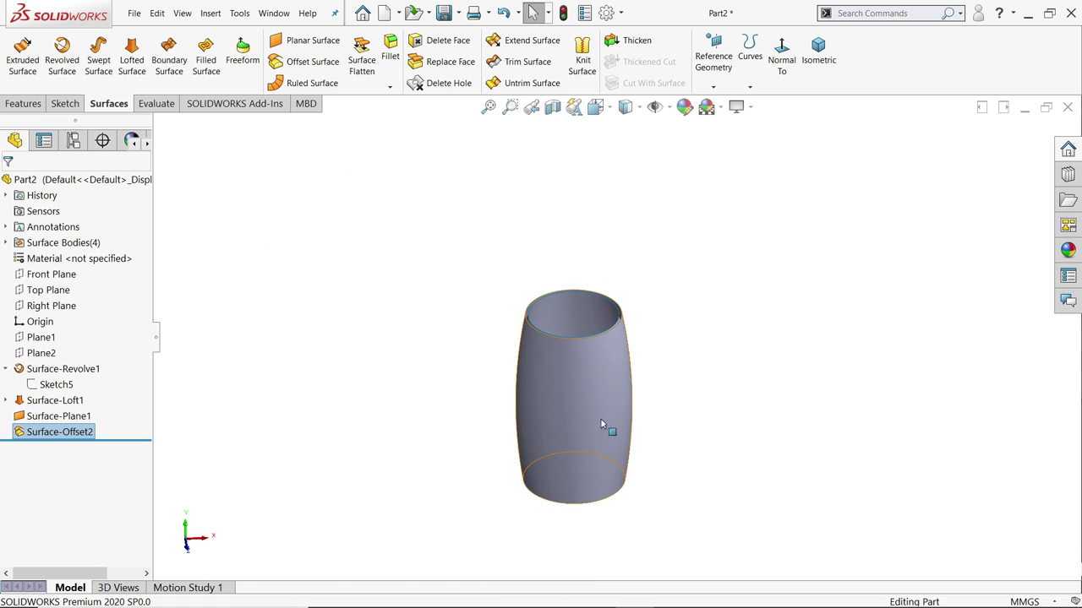
scroll(604, 424, down, 3)
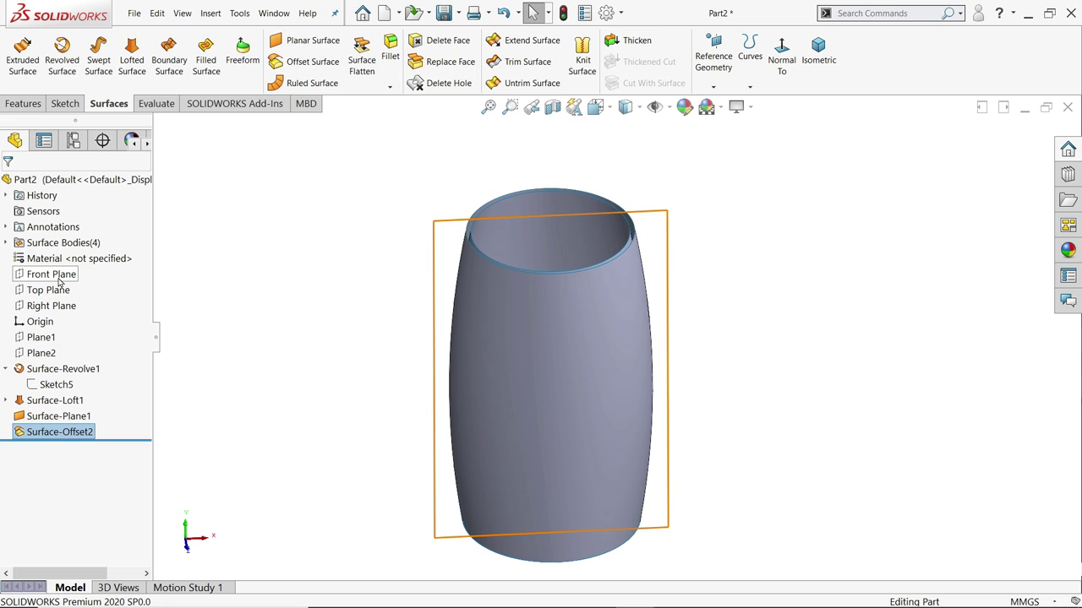
Start a sketch on the Front Plane and draw a vertical center rectangle 90 mm high and 25 mm wide above the origin.
click(818, 53)
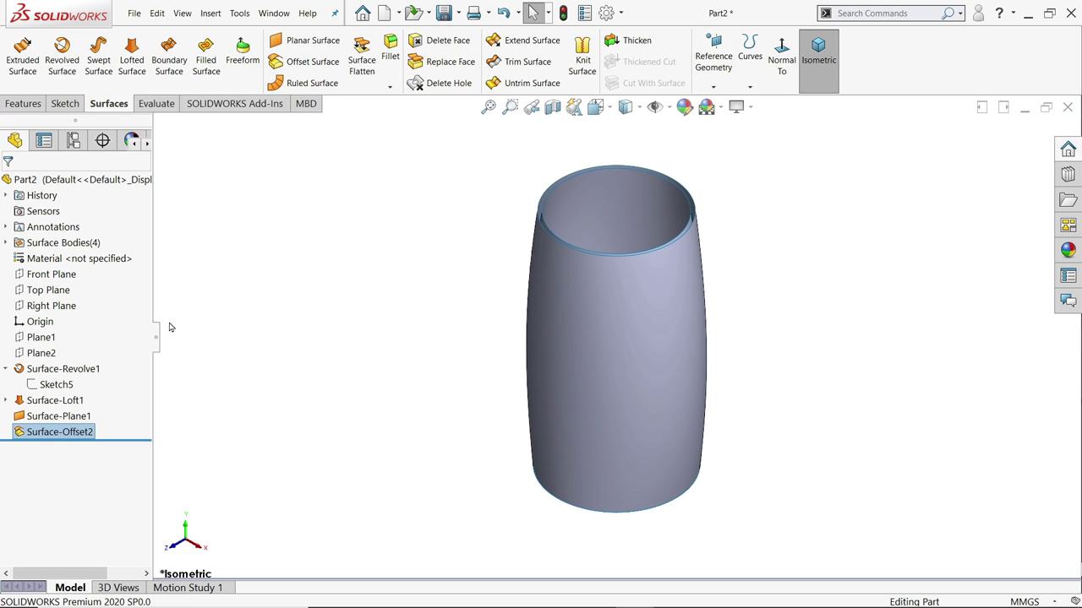
click(50, 274)
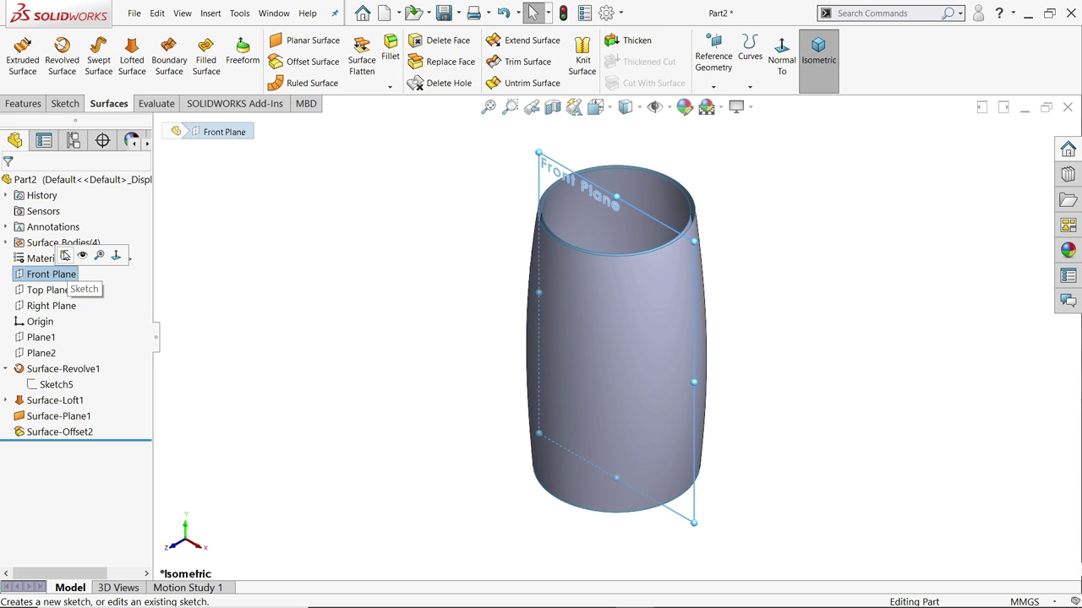
click(65, 255)
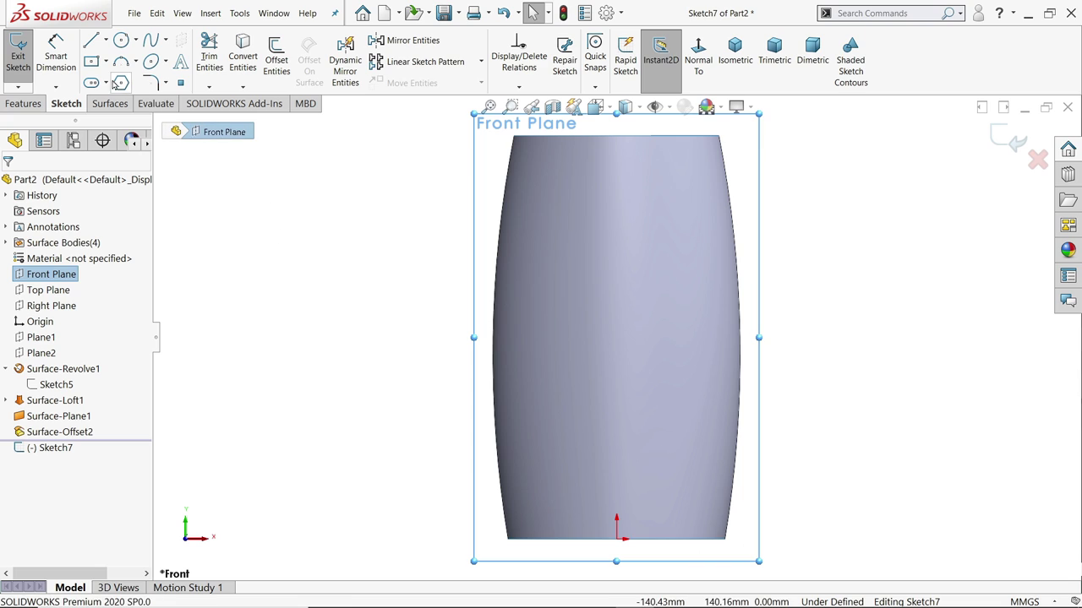
click(107, 63)
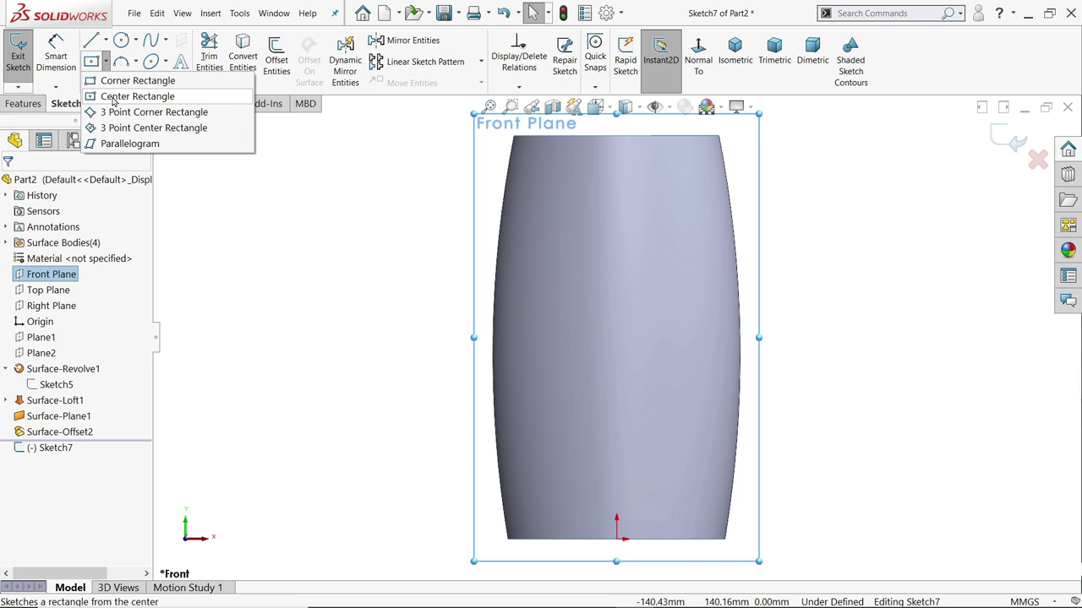
click(114, 100)
click(616, 325)
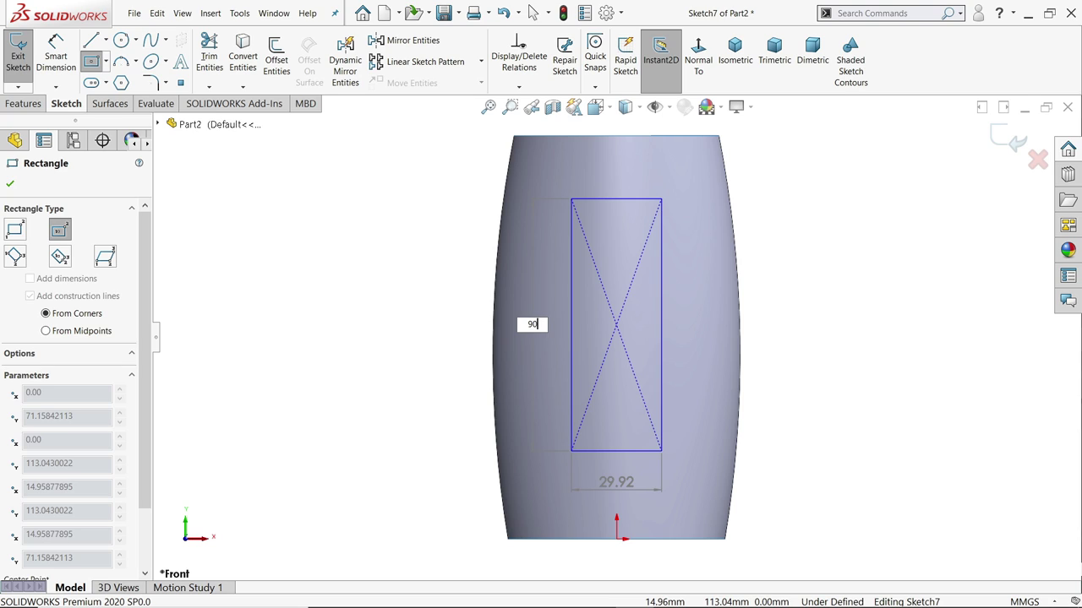
text(90)
key(Return)
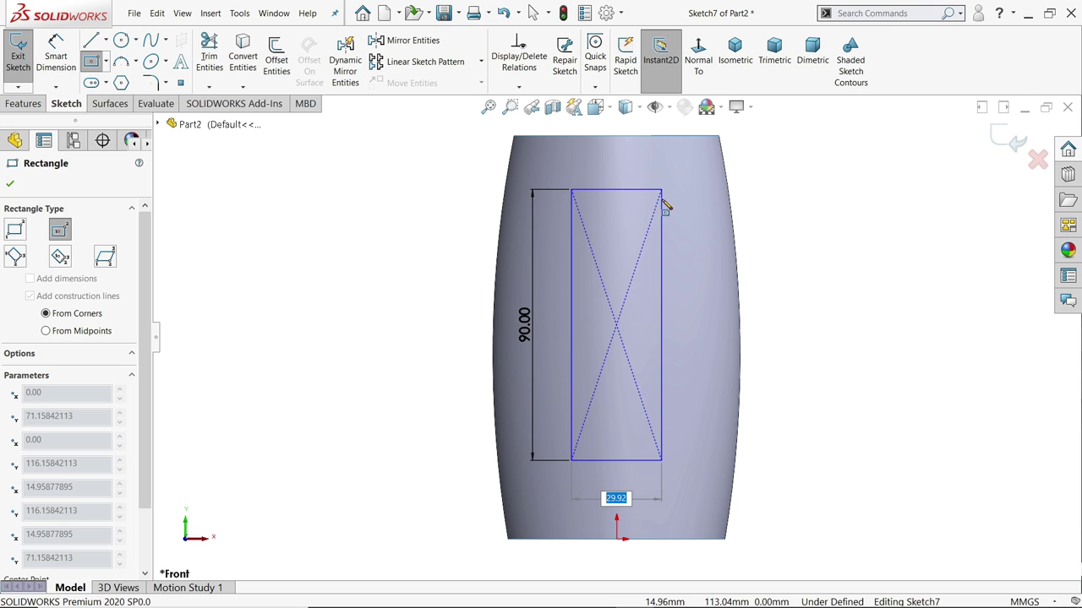
text(25)
key(Return)
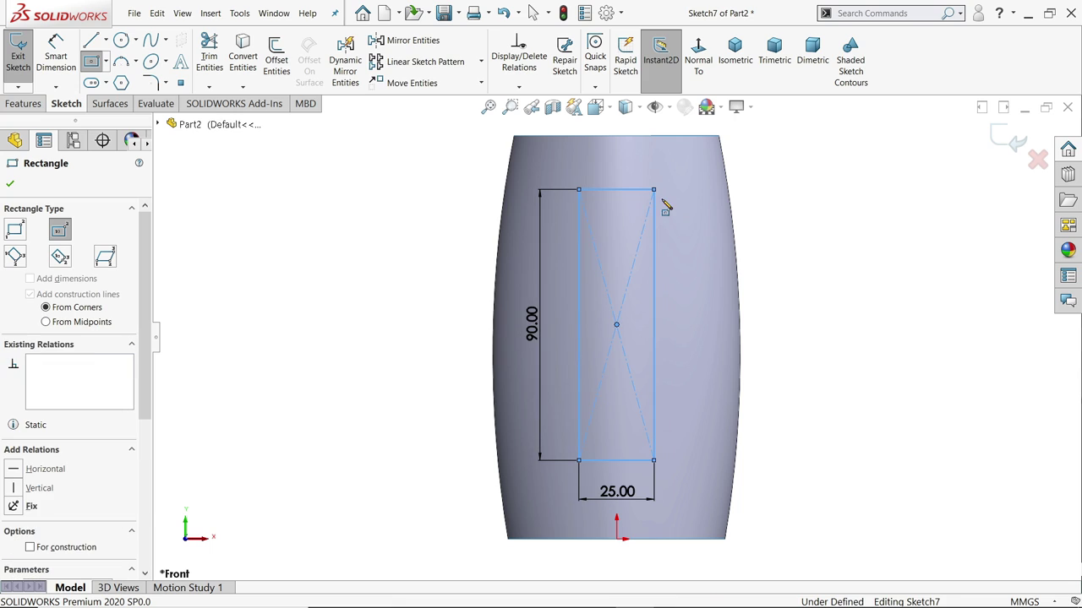
Draw a three-point arc joining the rectangle's two right corners, bulging outward to about 20 mm from the rectangle's center.
click(123, 65)
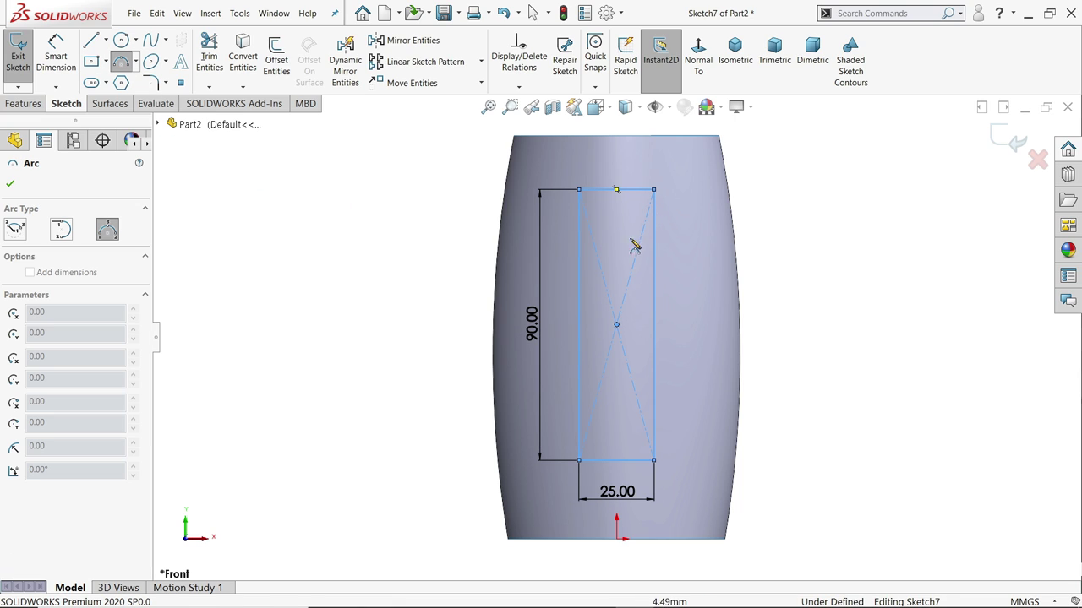
click(653, 190)
click(654, 461)
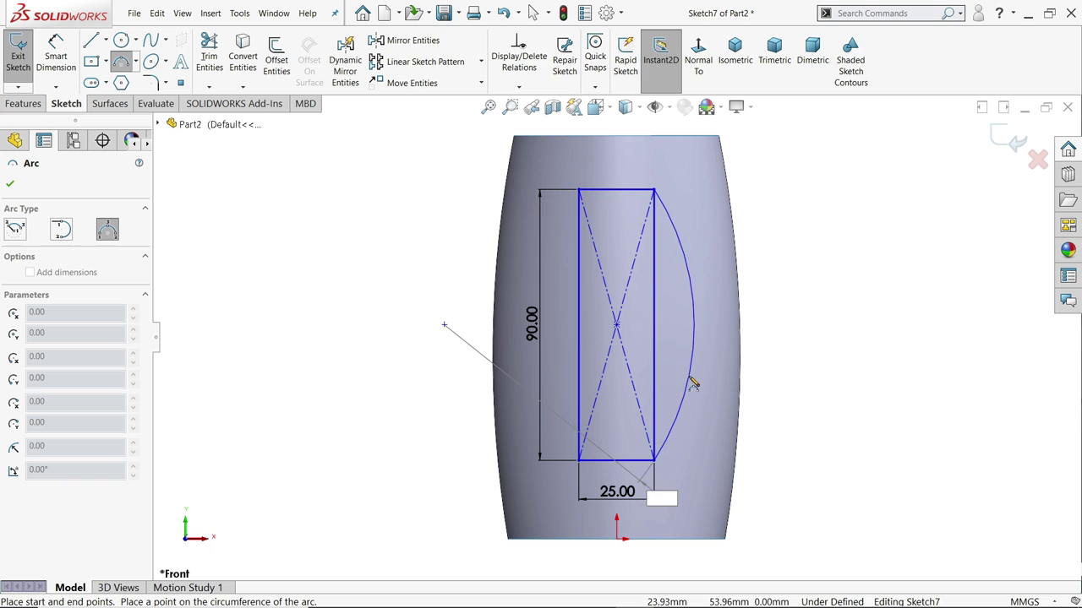
click(680, 356)
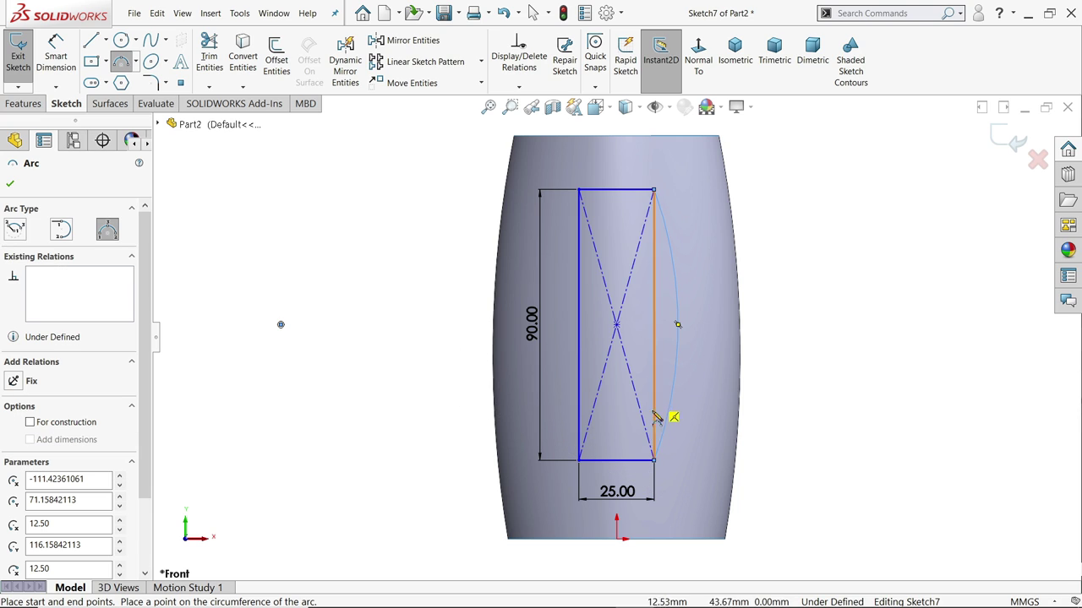
Add a vertical centerline from the rectangle's center point down to the origin.
click(106, 41)
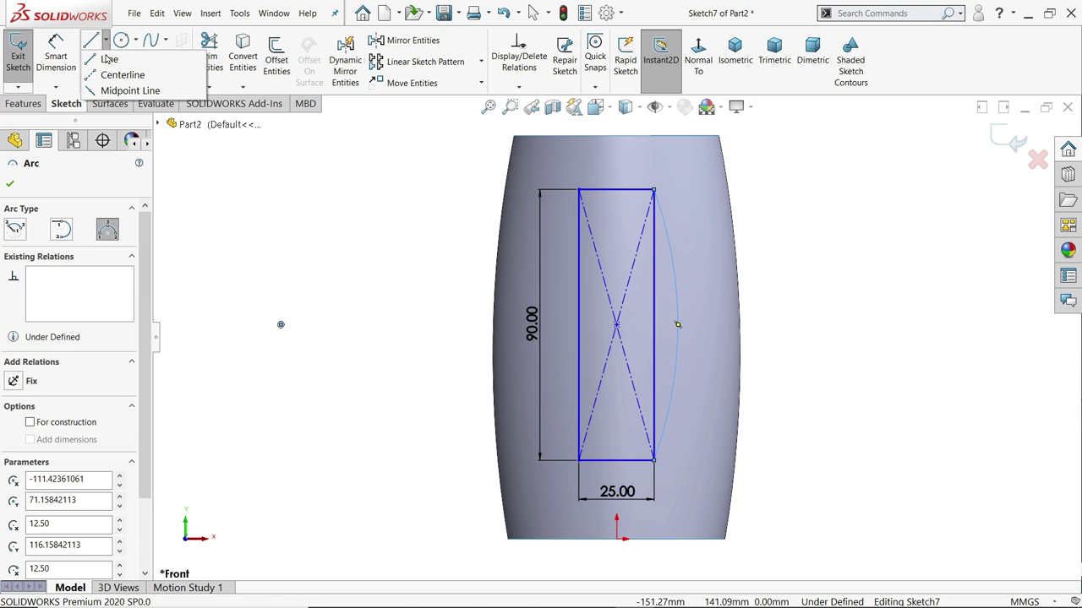
click(105, 73)
scroll(600, 502, down, 2)
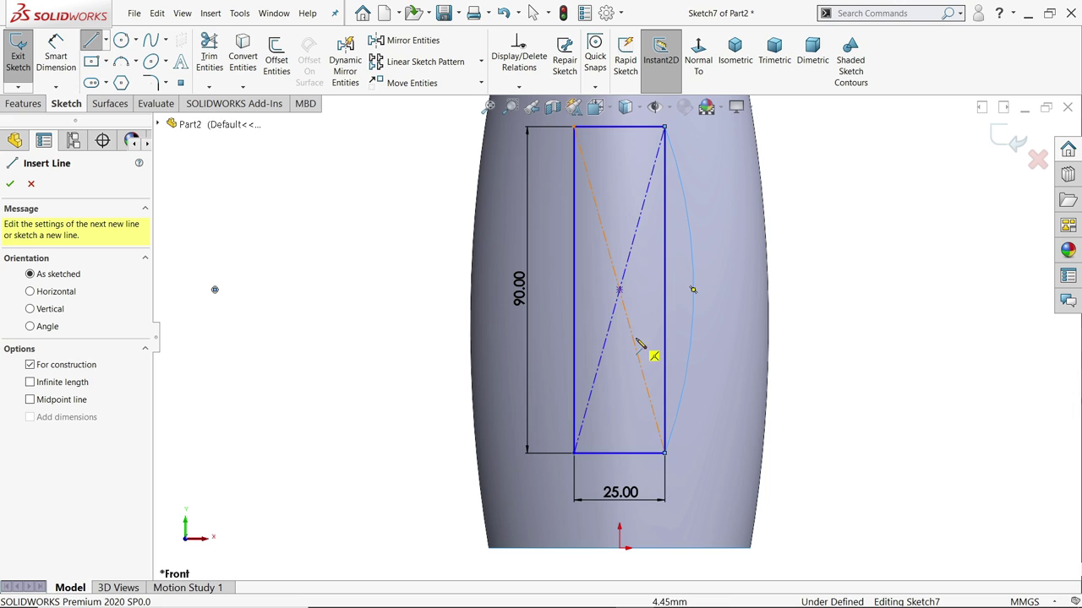
click(620, 290)
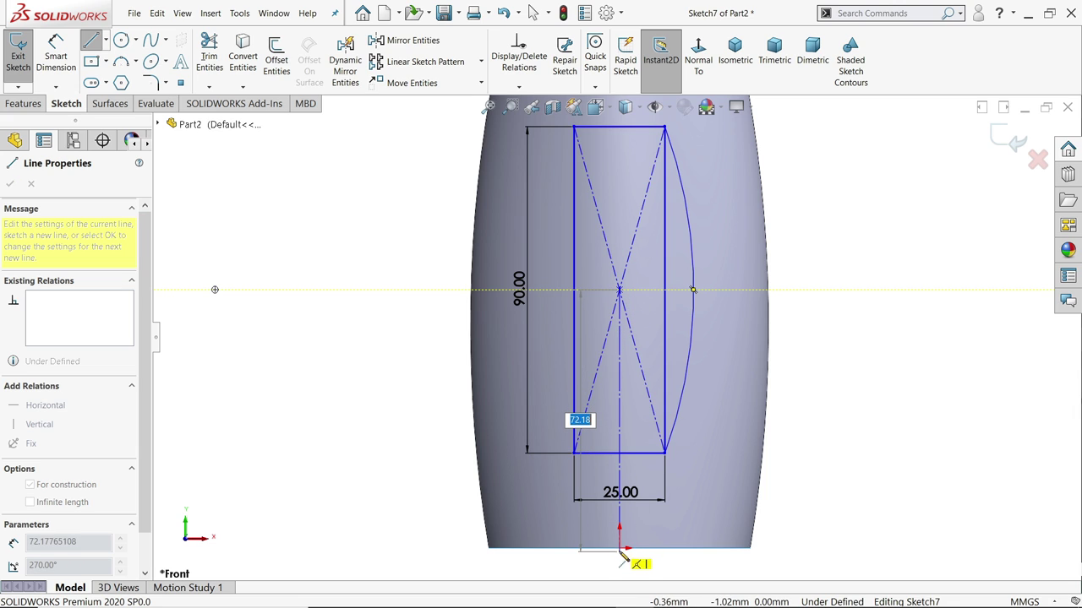
click(619, 547)
right_click(714, 448)
click(732, 454)
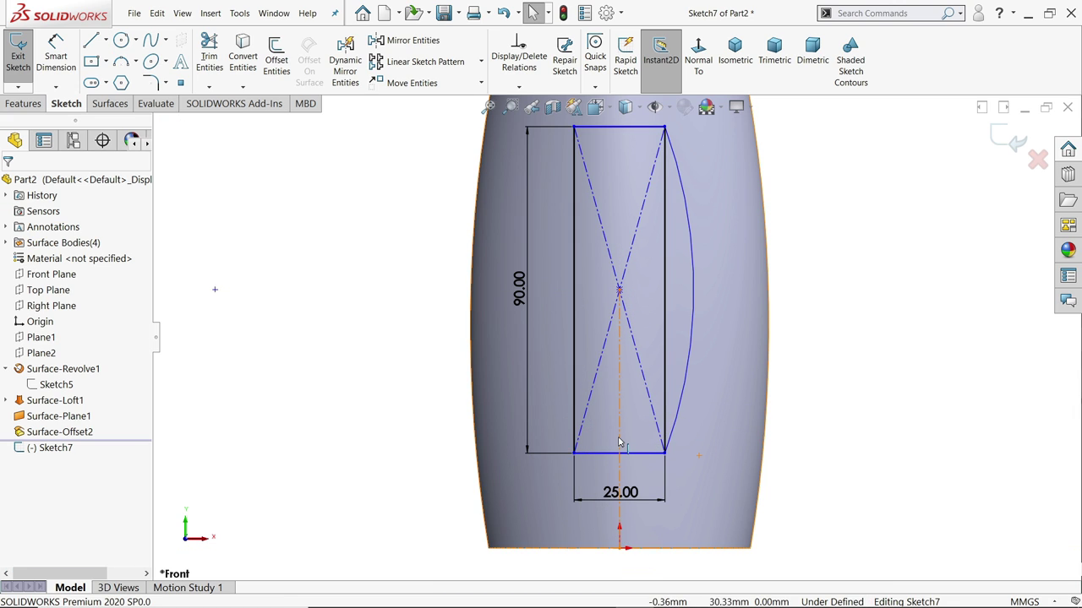
click(620, 406)
click(853, 329)
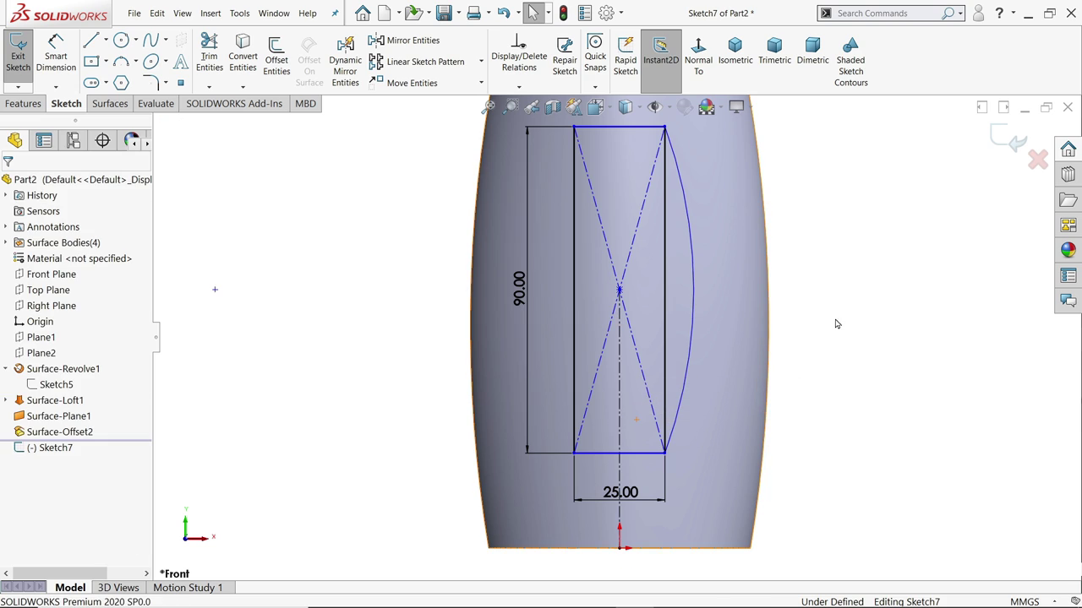
Dimension the distance between the vertical centerline and the side arc as 18 mm.
click(53, 61)
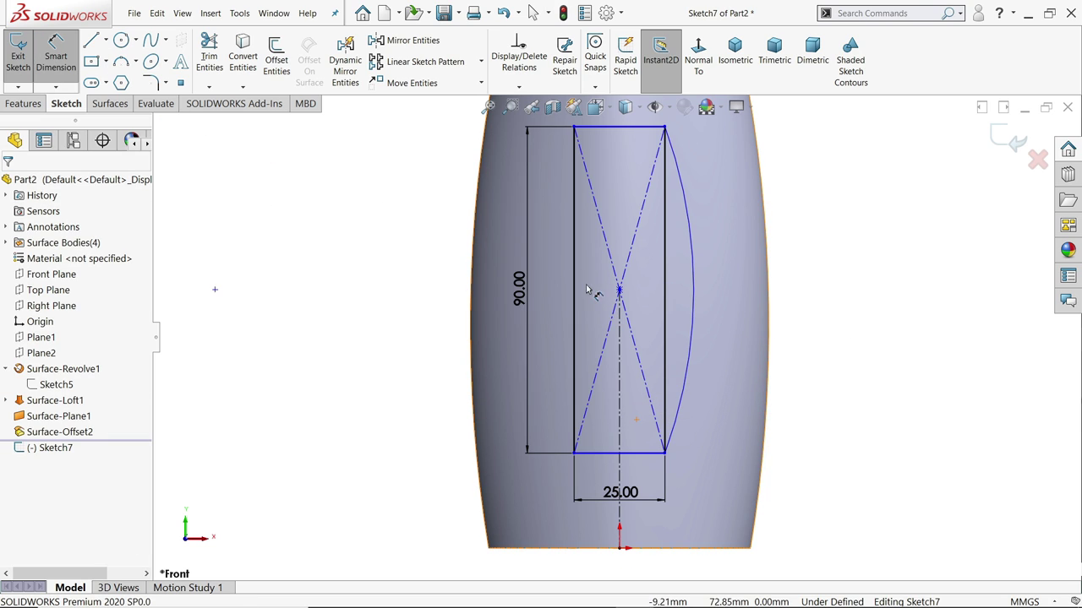
click(621, 310)
click(693, 291)
scroll(689, 296, down, 1)
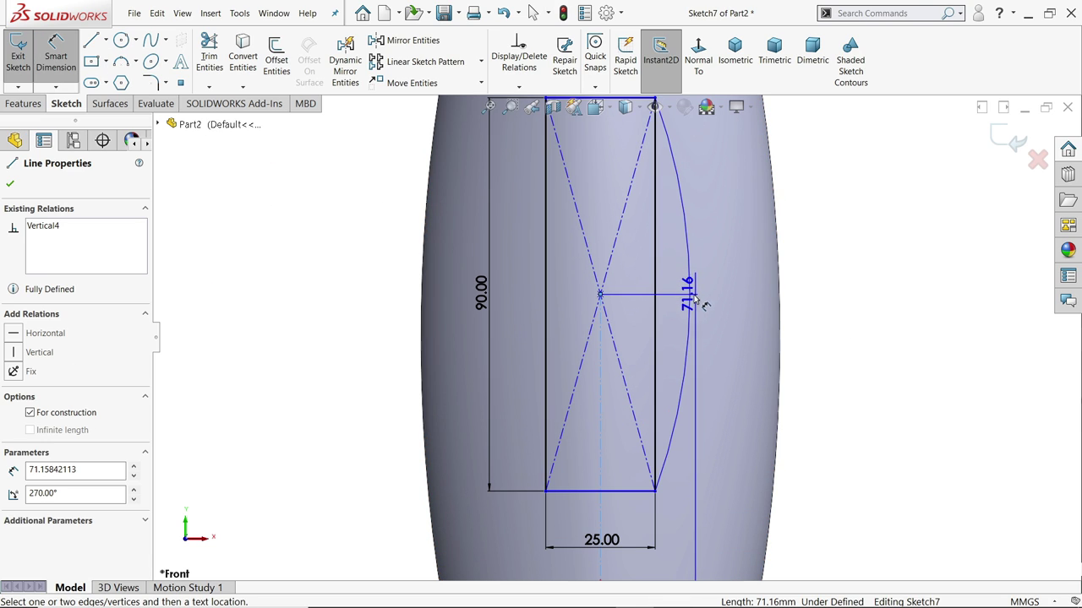
click(690, 297)
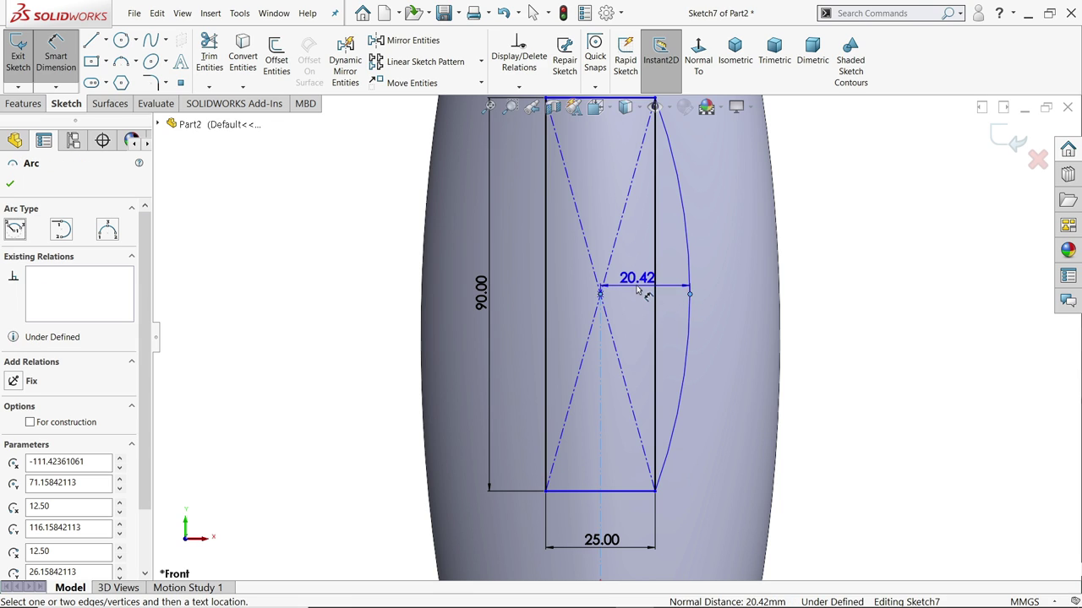
click(632, 285)
text(18)
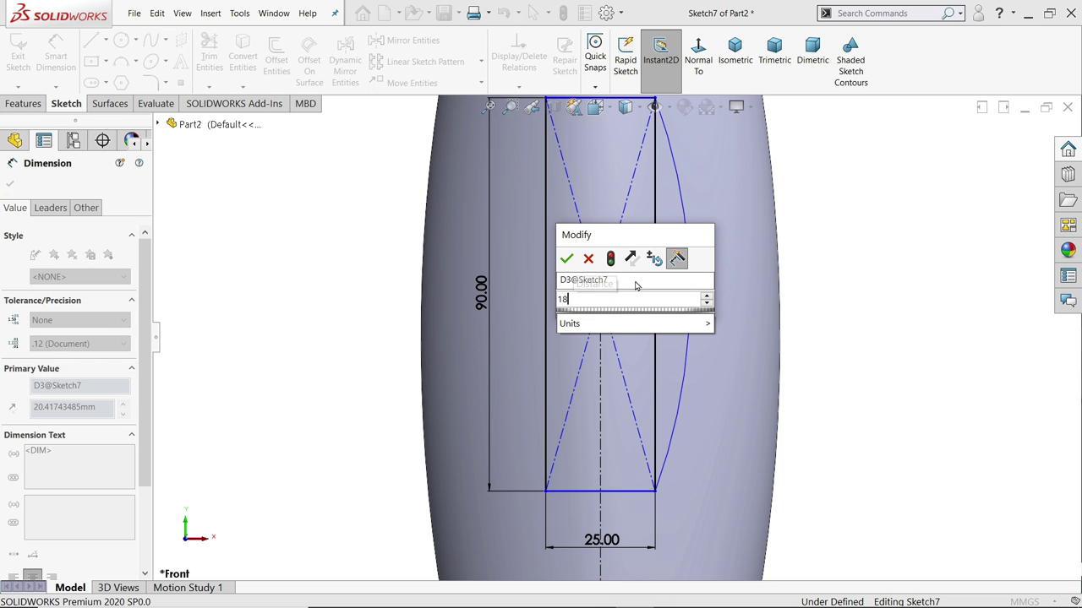
key(Return)
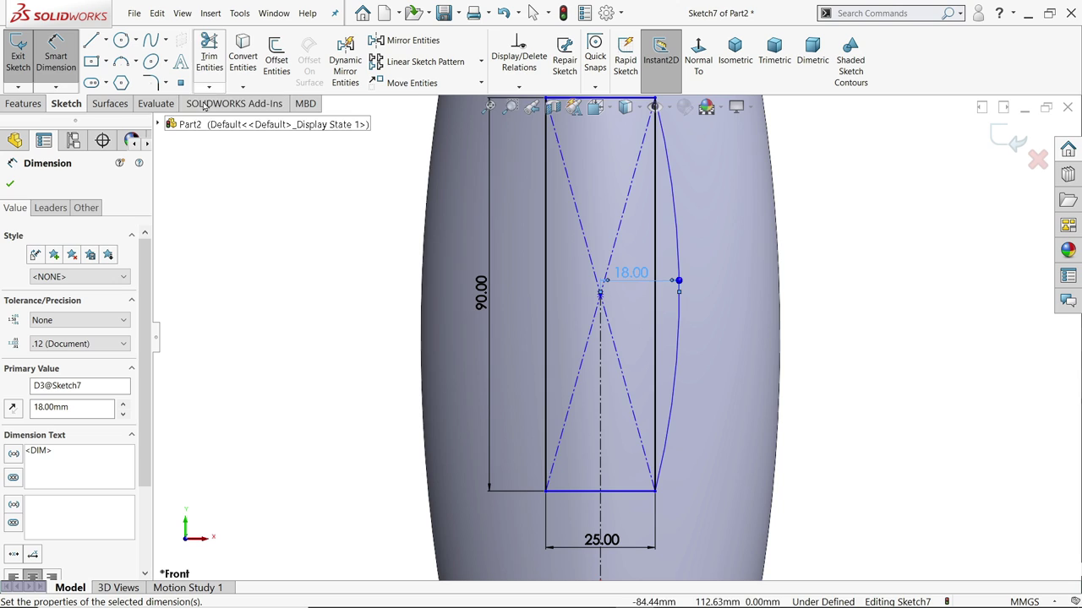
scroll(509, 221, up, 1)
scroll(626, 372, down, 1)
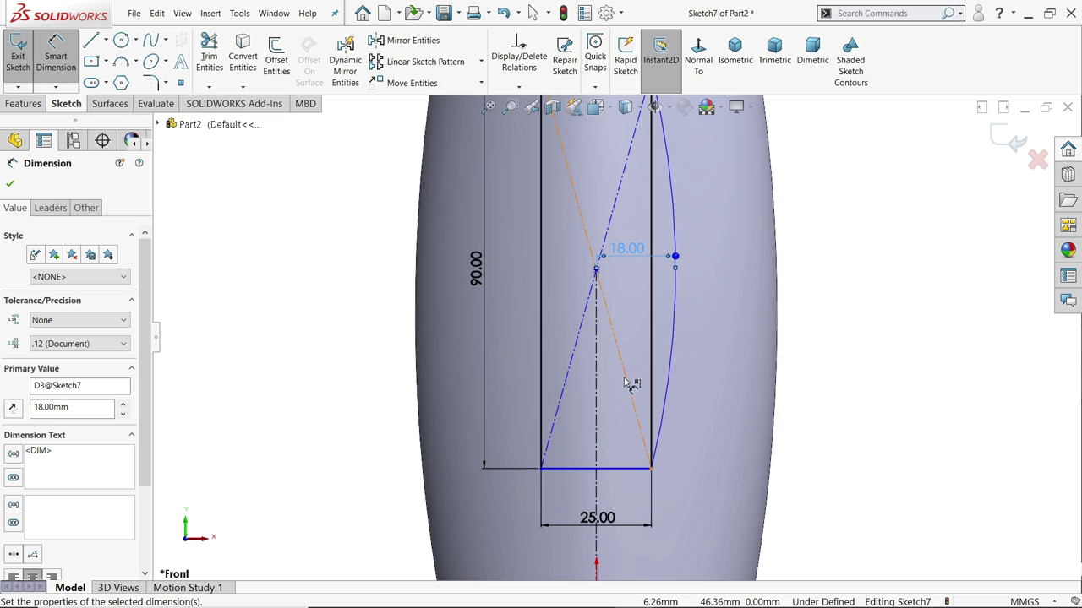
Dimension the rectangle's center point 67 mm above the origin.
click(598, 271)
scroll(613, 313, up, 2)
click(606, 481)
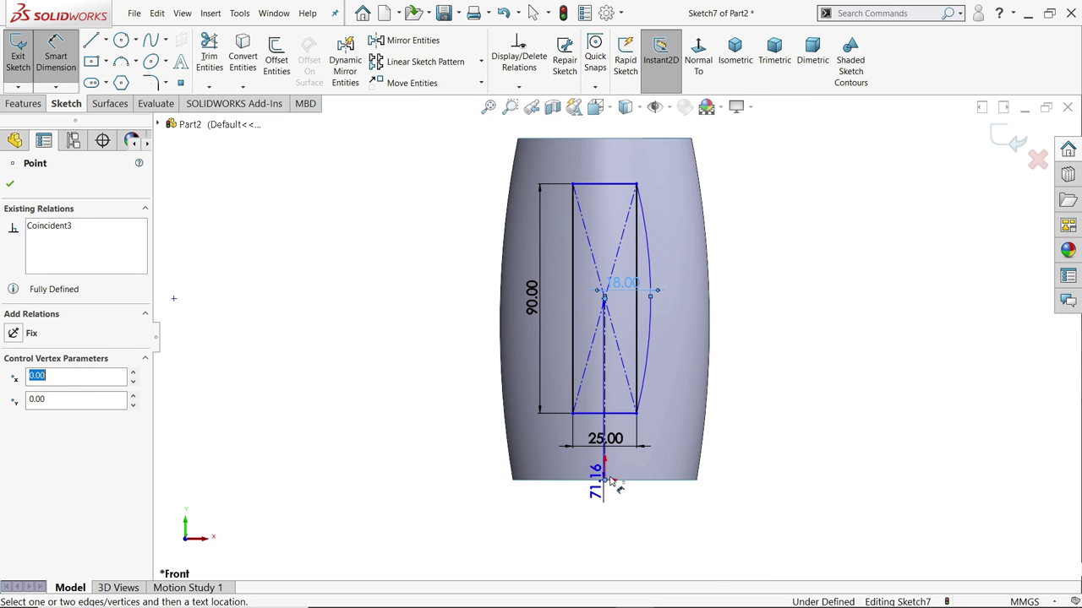
click(752, 381)
text(67)
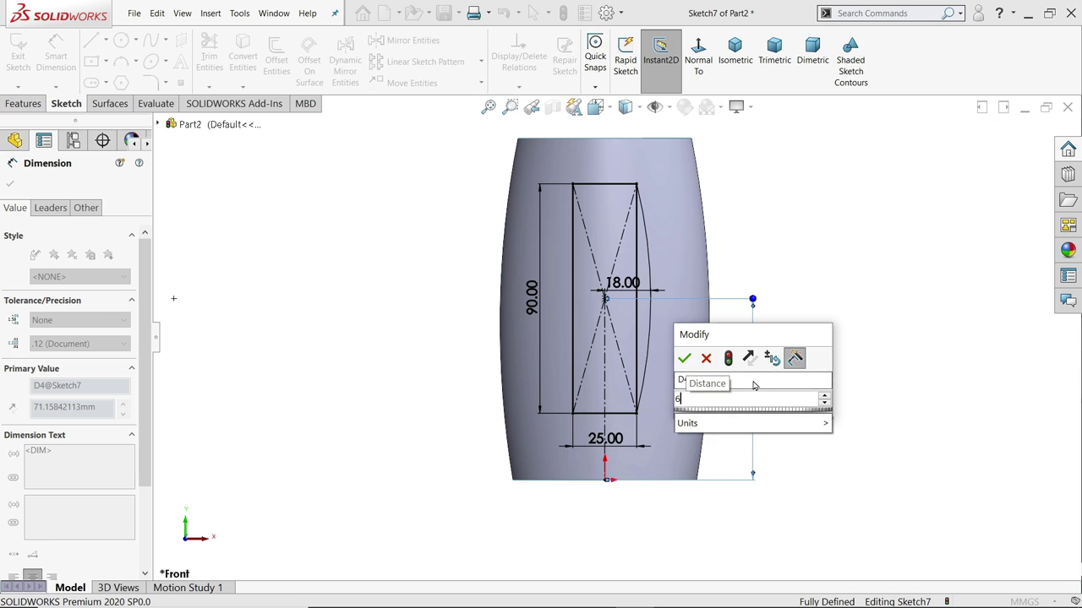
key(Return)
scroll(615, 325, down, 2)
scroll(614, 327, up, 2)
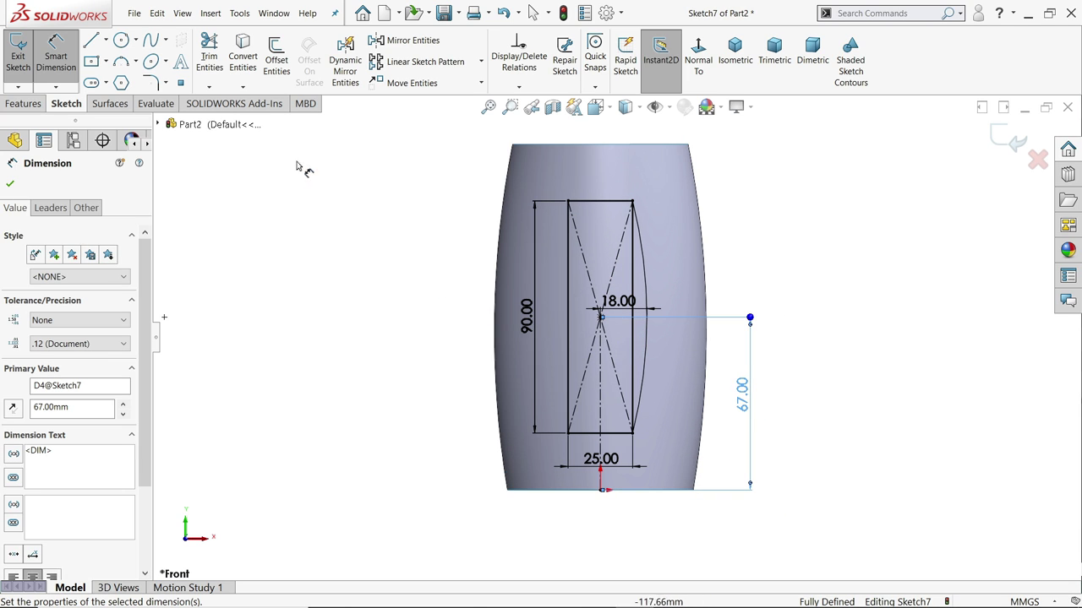
Mirror the side arc about the vertical centerline to the opposite side of the rectangle.
click(403, 44)
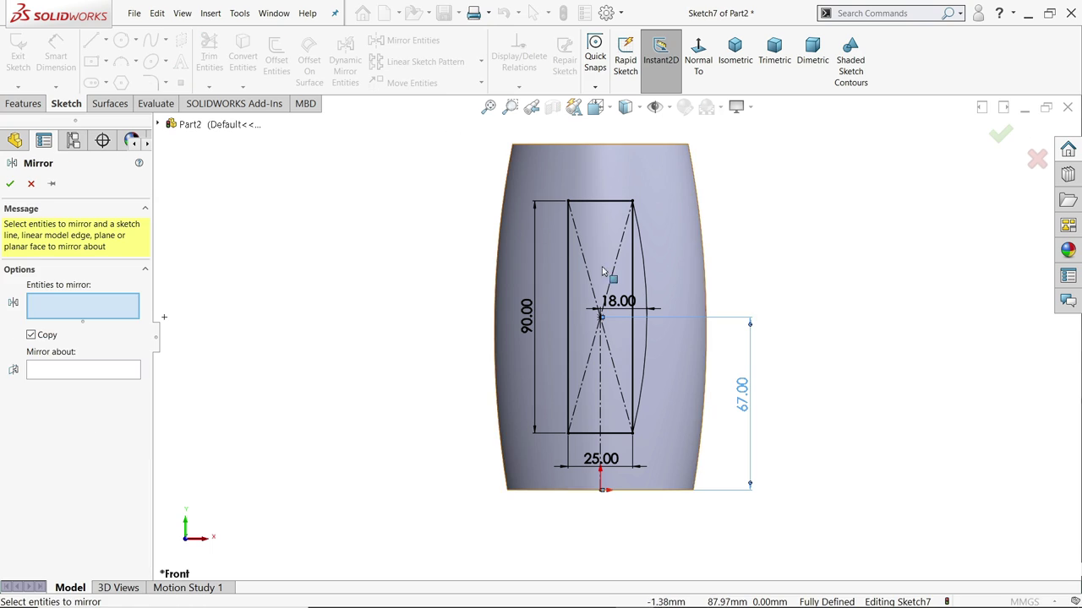
click(644, 285)
click(105, 368)
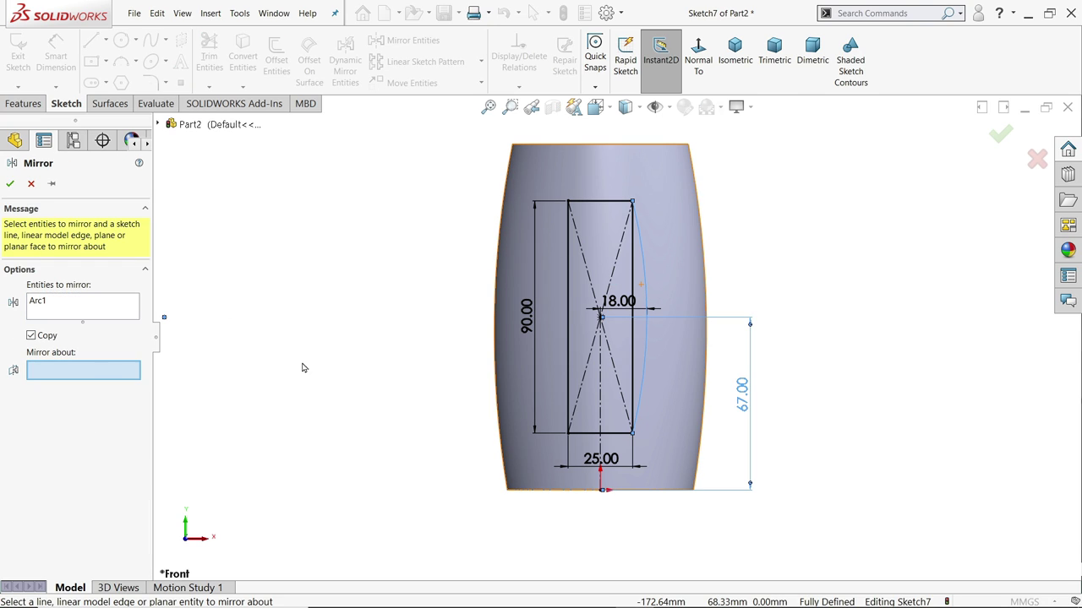
click(600, 347)
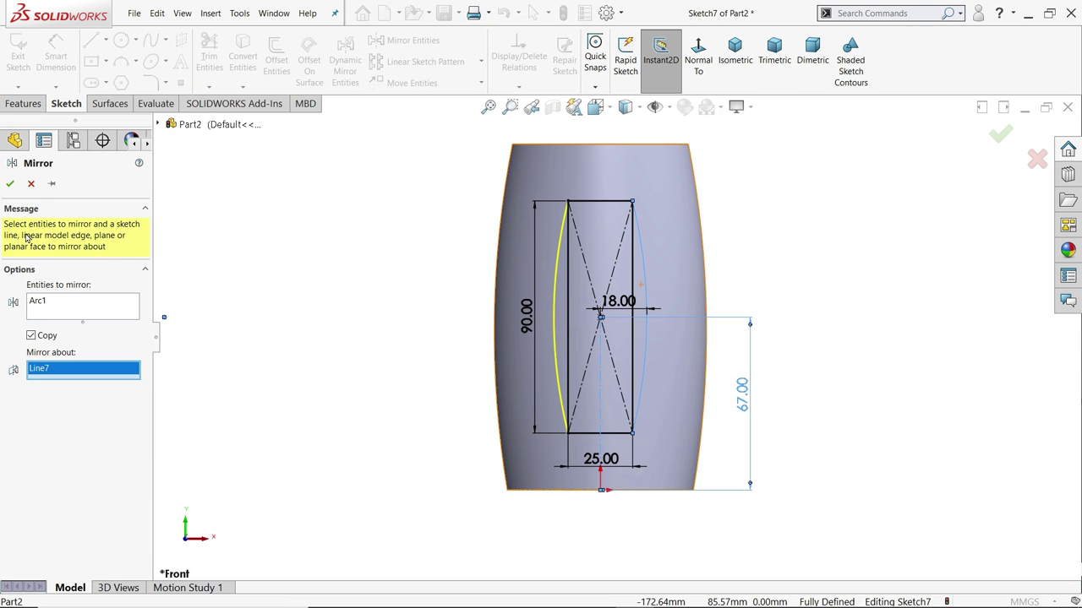
click(11, 184)
Convert the rectangle's two vertical sides to construction geometry.
scroll(605, 325, down, 3)
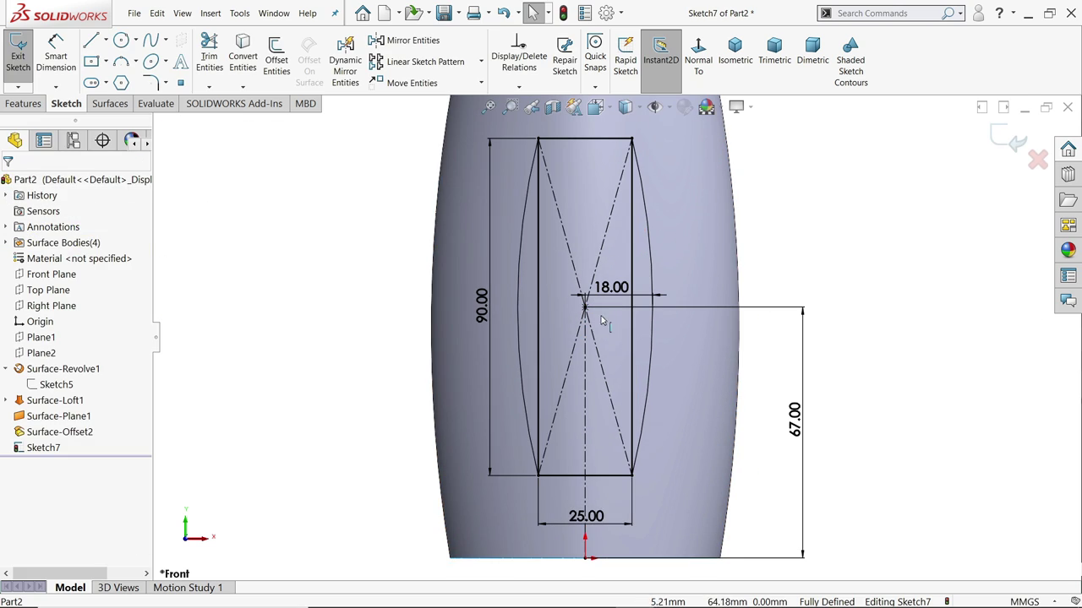
click(543, 313)
click(607, 279)
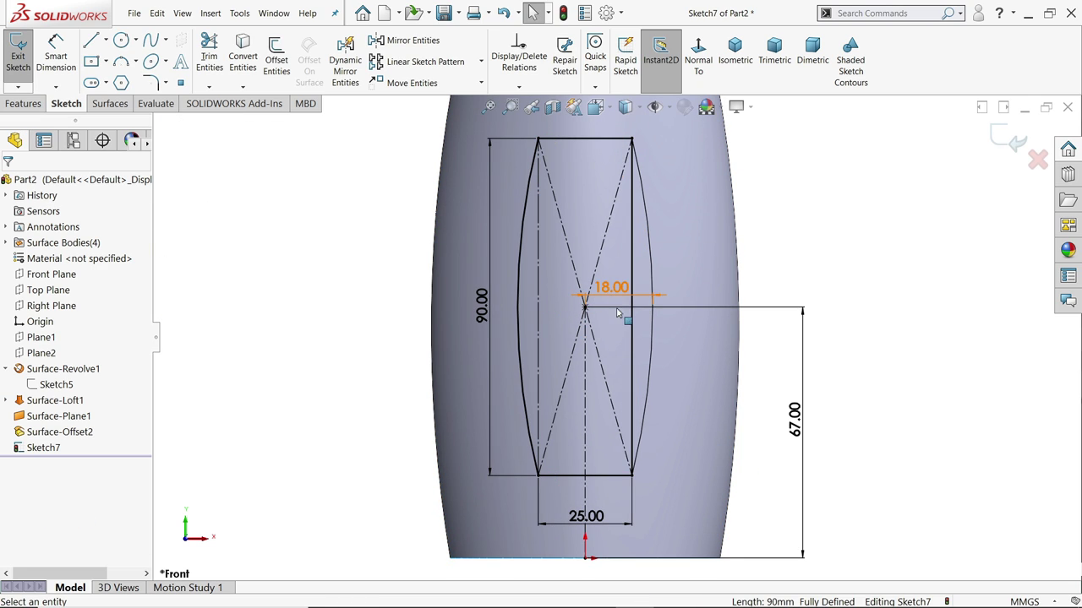
click(631, 333)
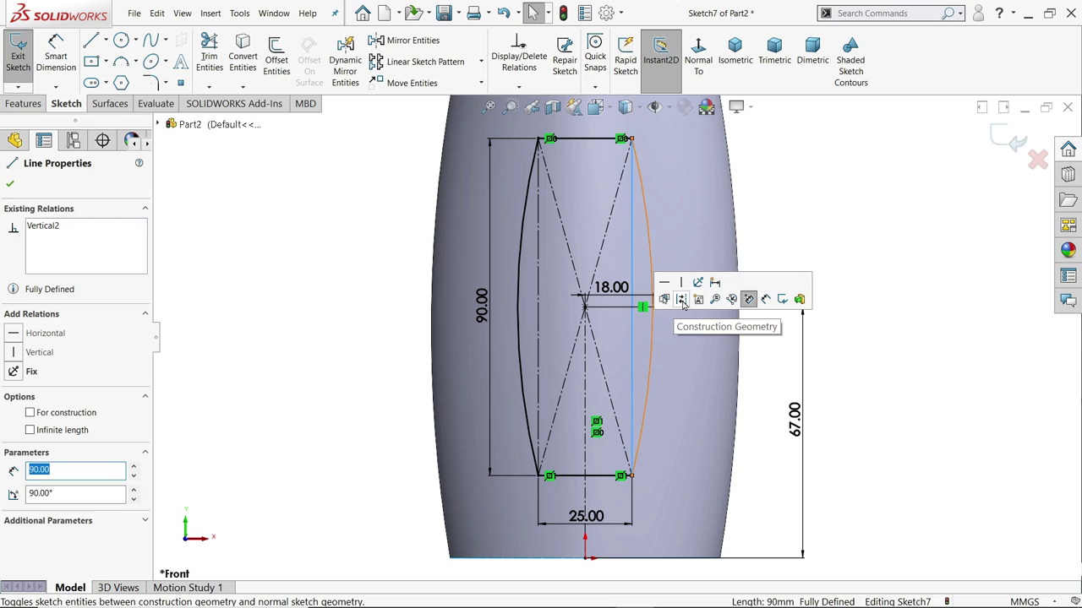
click(749, 297)
Fillet all four corners of the arc-sided profile with a 5 mm radius and exit the sketch.
click(151, 82)
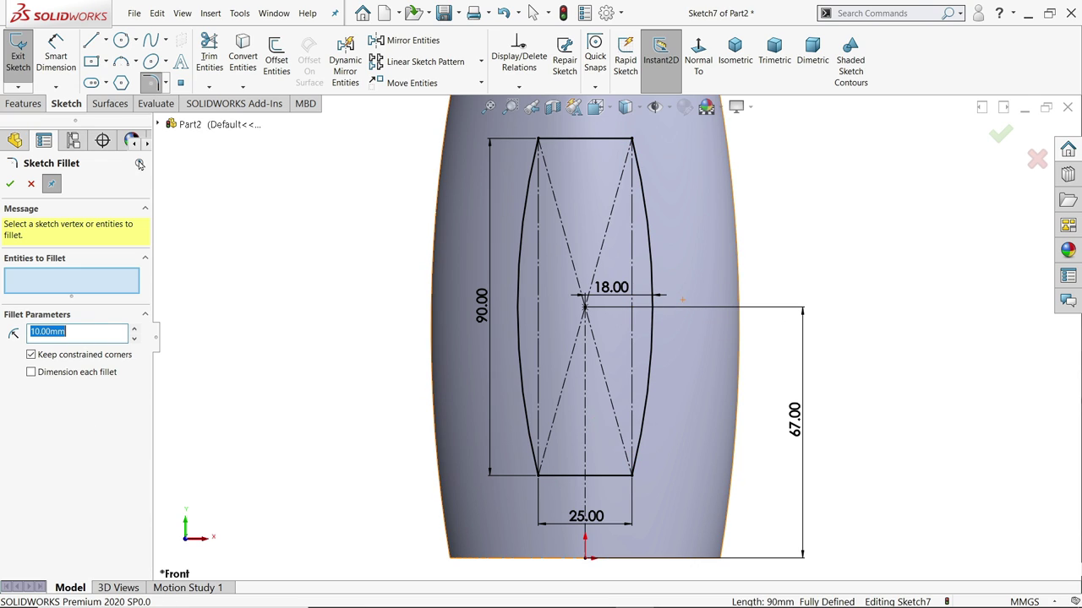
scroll(296, 326, up, 2)
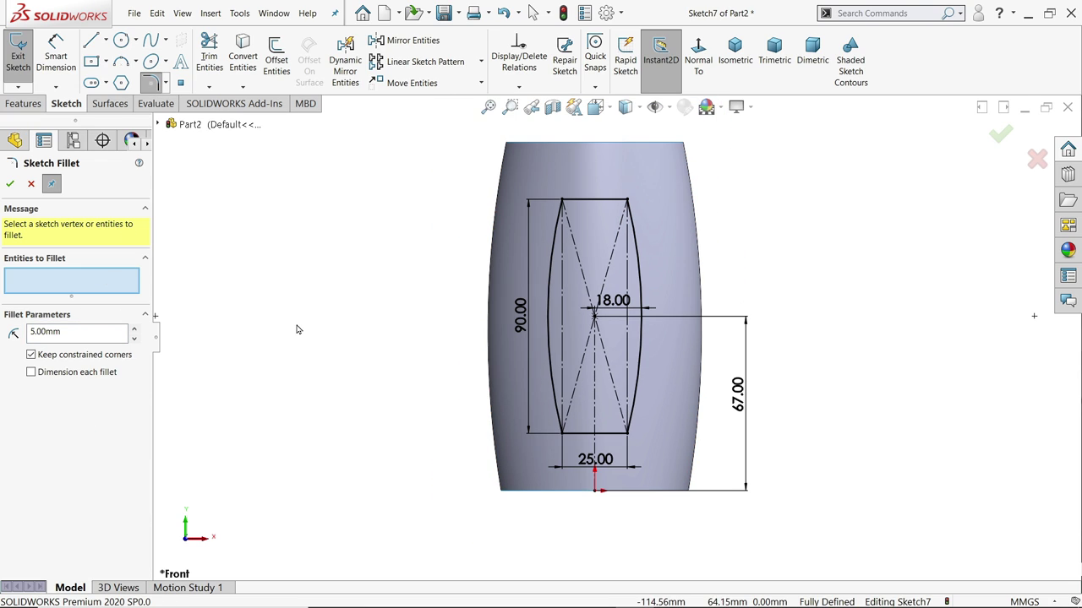
mouse_move(483, 161)
mouse_down()
mouse_move(630, 372)
mouse_move(715, 472)
mouse_up()
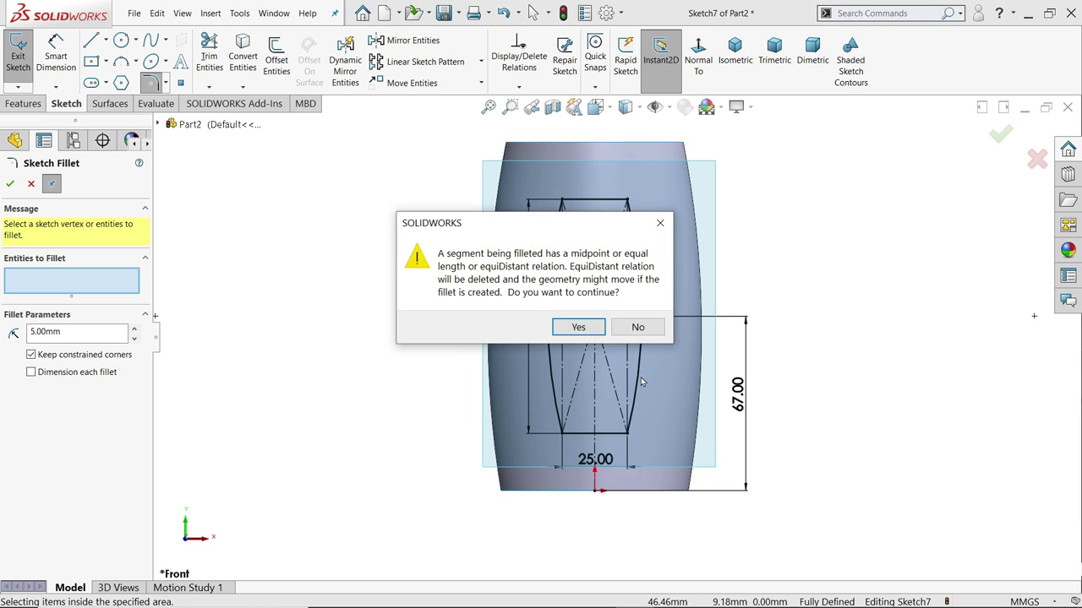
click(574, 328)
click(575, 328)
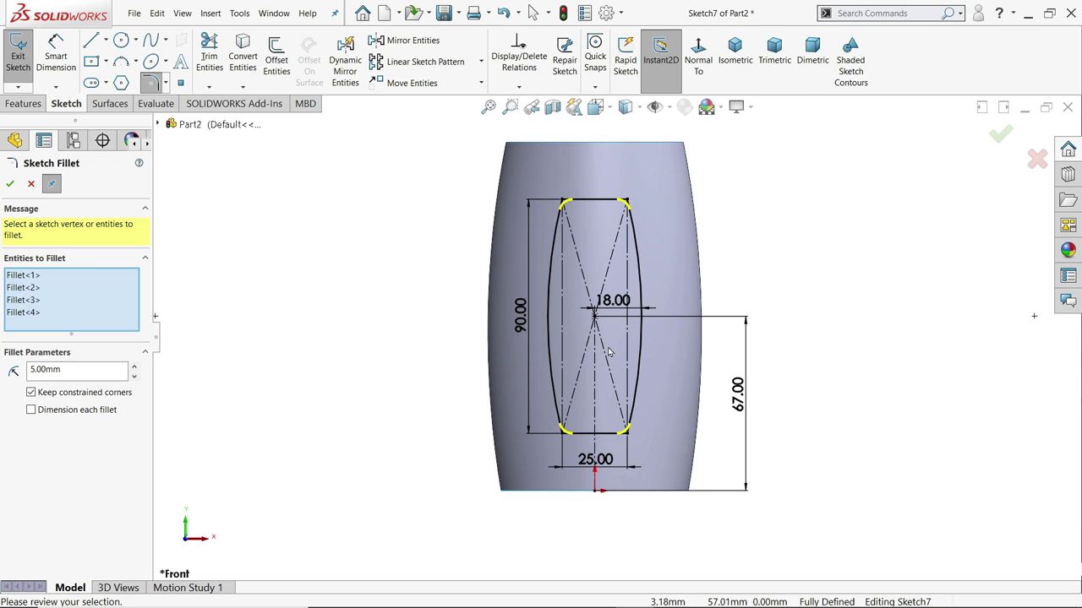
scroll(613, 360, down, 2)
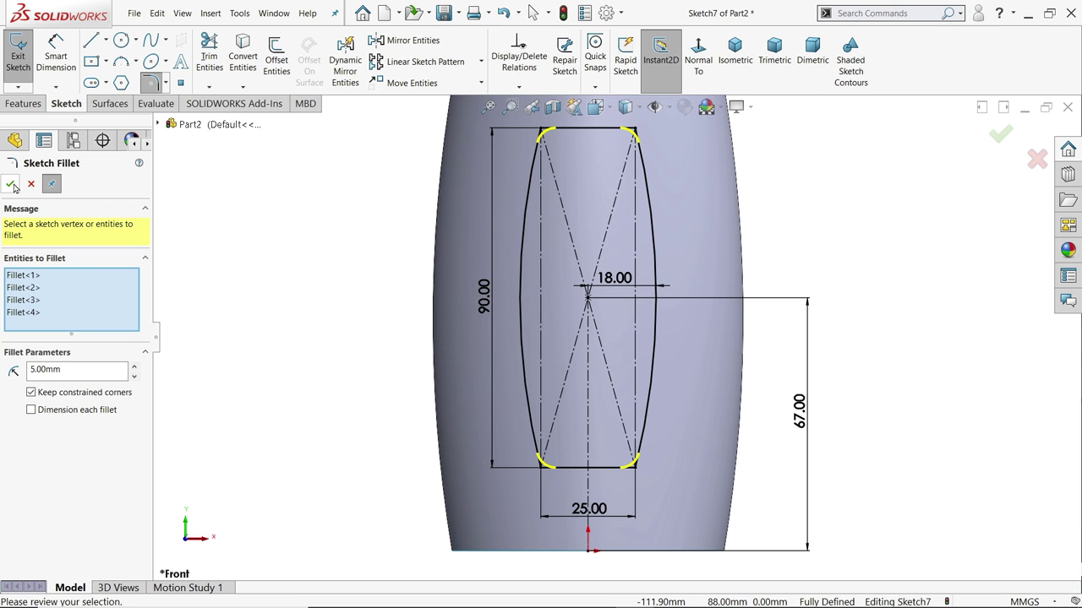
click(11, 184)
click(31, 184)
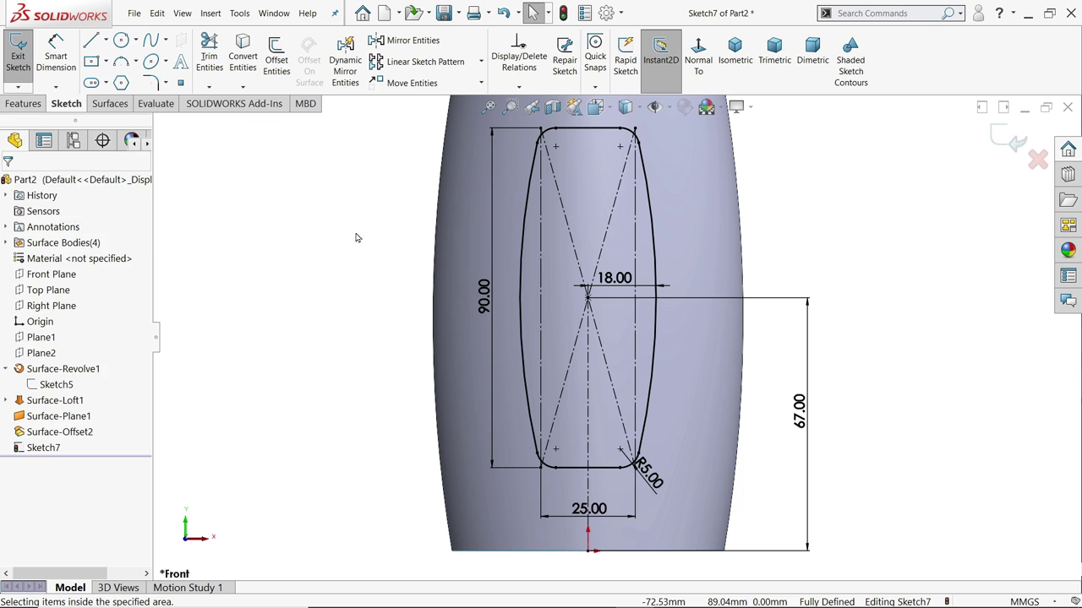
scroll(458, 278, up, 3)
mouse_move(459, 278)
middle_down()
mouse_move(426, 302)
mouse_move(422, 355)
middle_up()
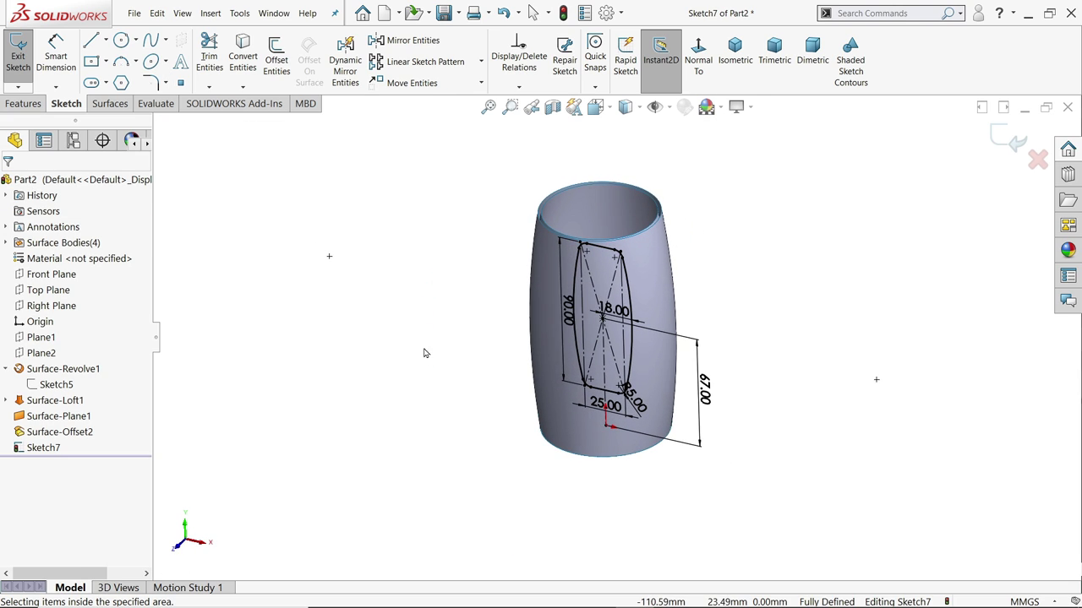
click(997, 138)
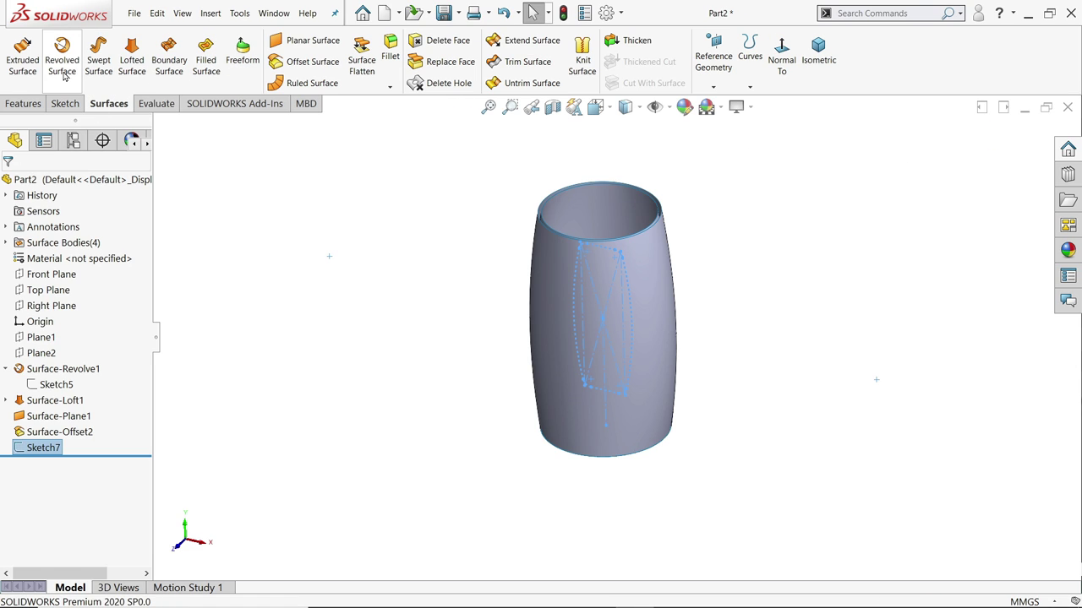
Extrude the profile sketch as a surface from the sketch plane, using Up To Surface with the outer lofted wall.
click(26, 71)
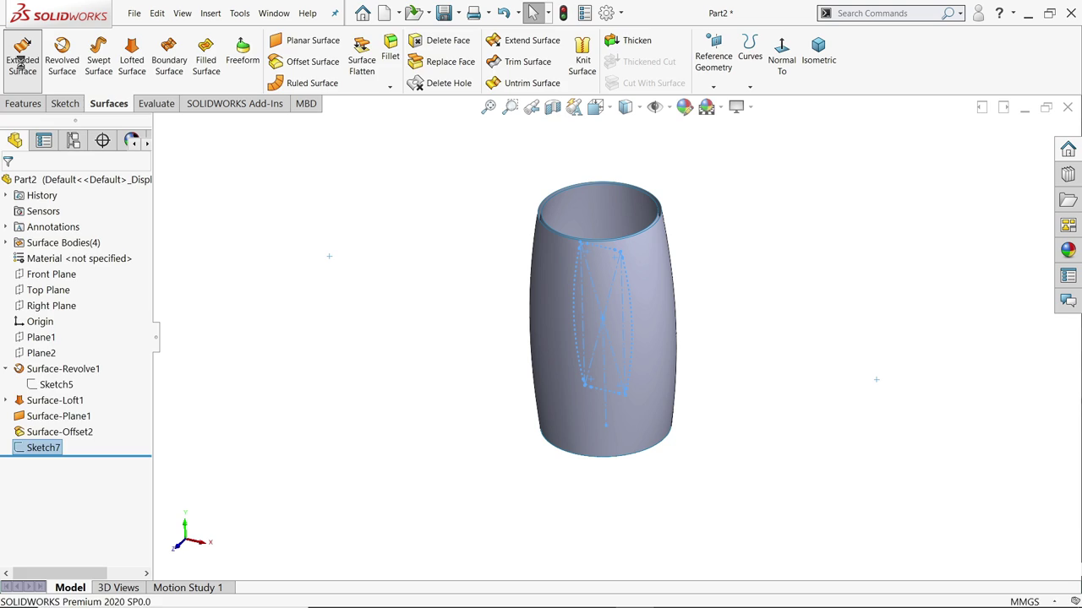
scroll(533, 359, down, 3)
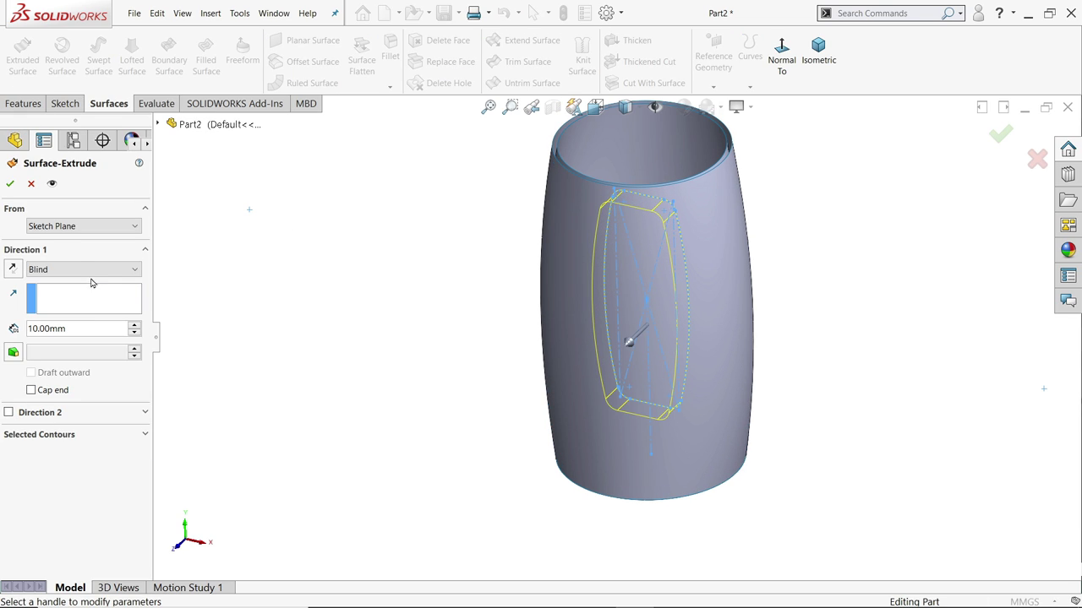
click(57, 270)
click(48, 294)
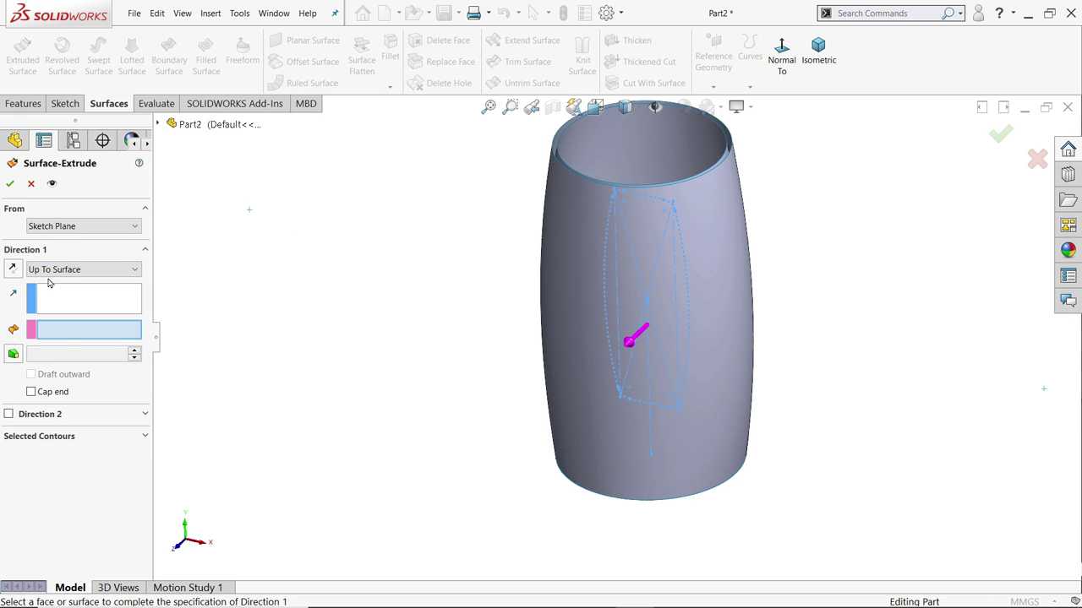
click(572, 336)
mouse_move(447, 362)
middle_down()
mouse_move(428, 353)
mouse_move(444, 366)
middle_up()
click(14, 271)
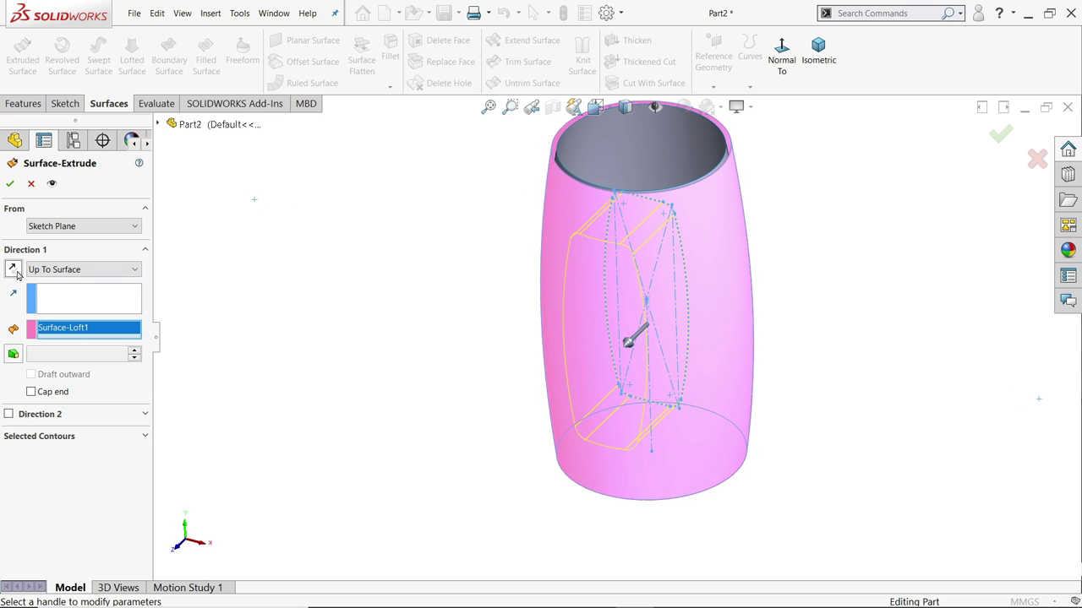
middle_drag(260, 318, 252, 341)
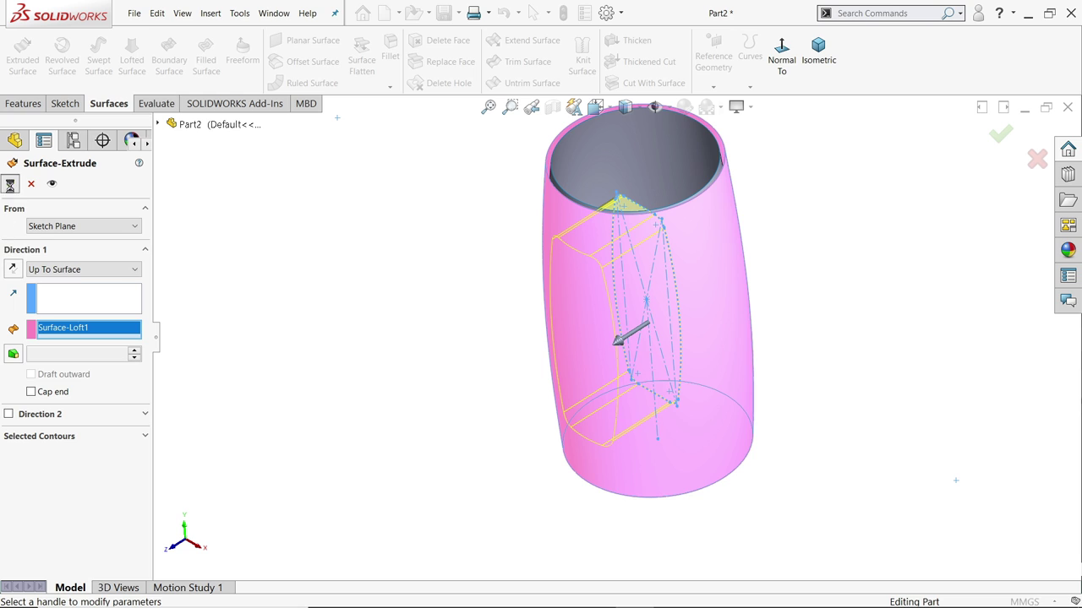
click(10, 184)
Examine the extruded surface inside the bottle body and where it meets the outer wall.
middle_drag(376, 317, 373, 411)
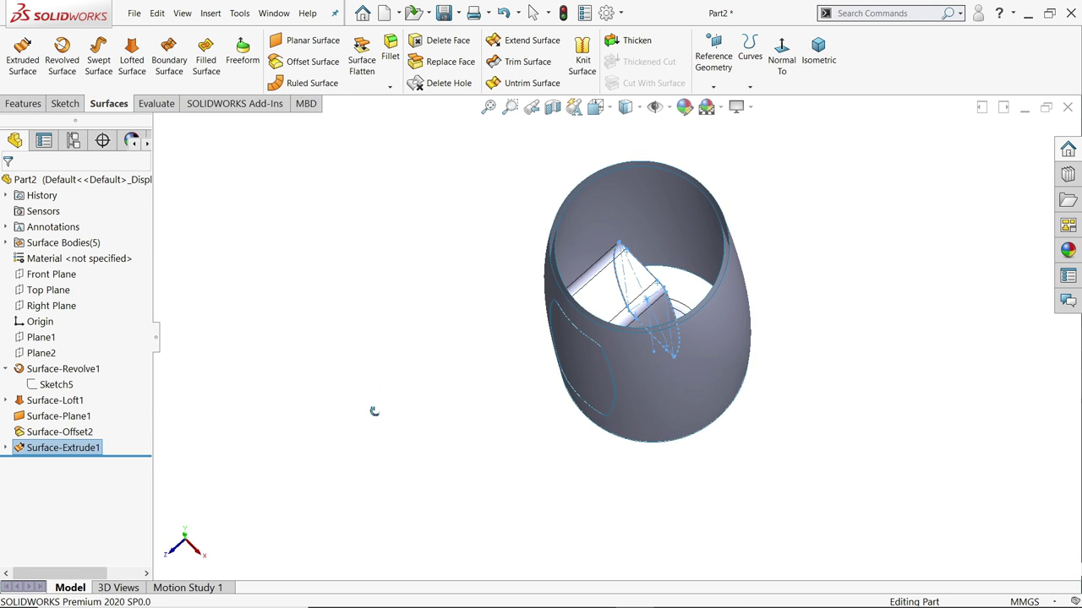
scroll(614, 335, down, 4)
middle_drag(614, 335, 601, 289)
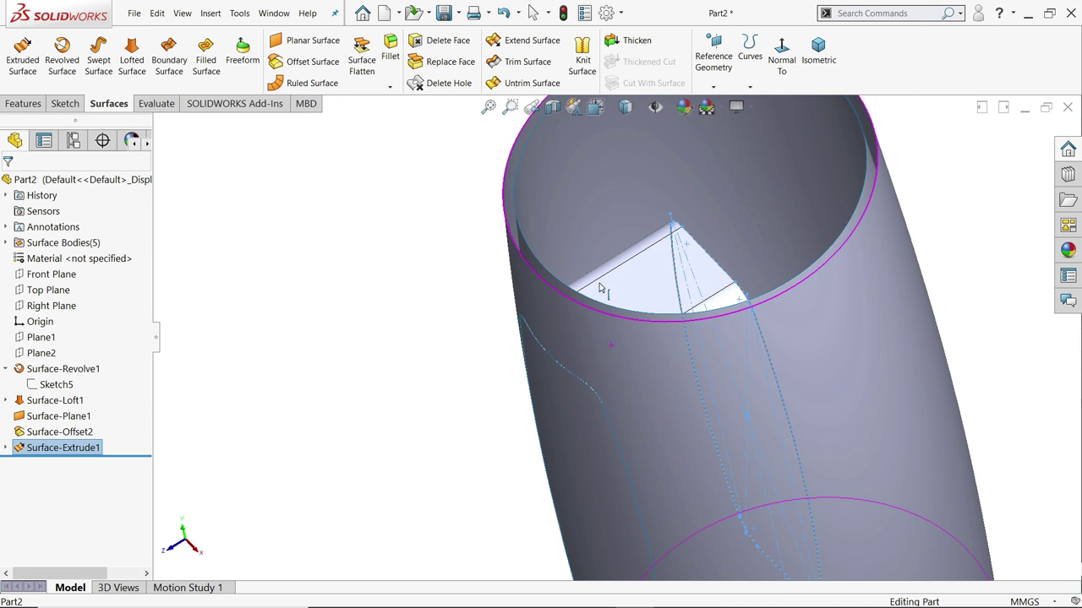
scroll(637, 325, up, 5)
mouse_move(754, 354)
middle_down()
mouse_move(793, 347)
mouse_move(793, 312)
mouse_move(755, 370)
mouse_move(735, 345)
middle_up()
scroll(751, 371, down, 2)
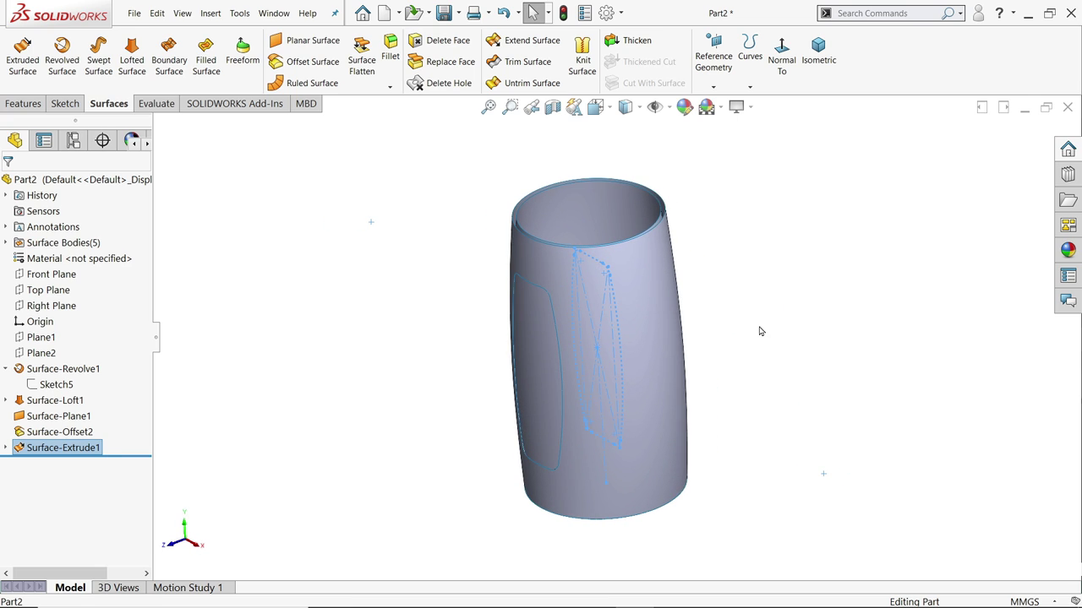
click(759, 328)
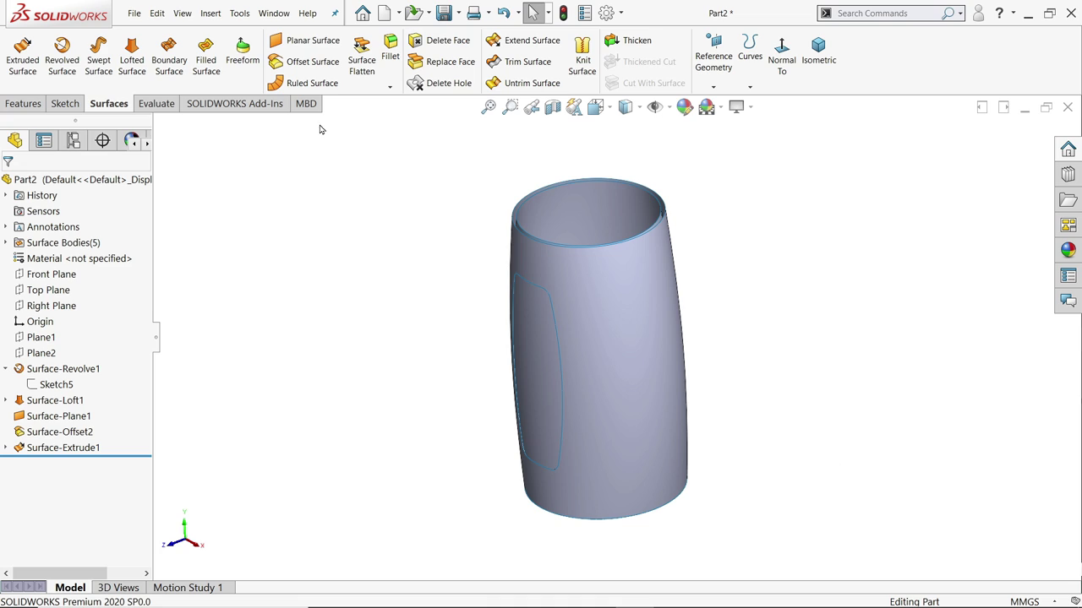
Trim away the rear halves of the offset and lofted walls with a Standard trim, using the Front Plane as the trim tool.
click(528, 65)
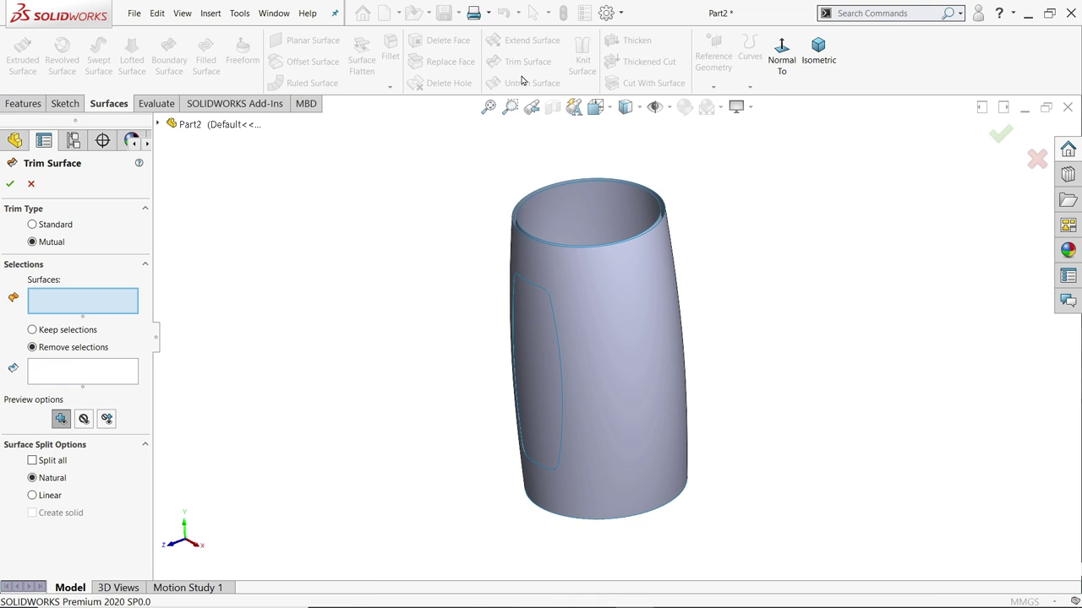
click(50, 226)
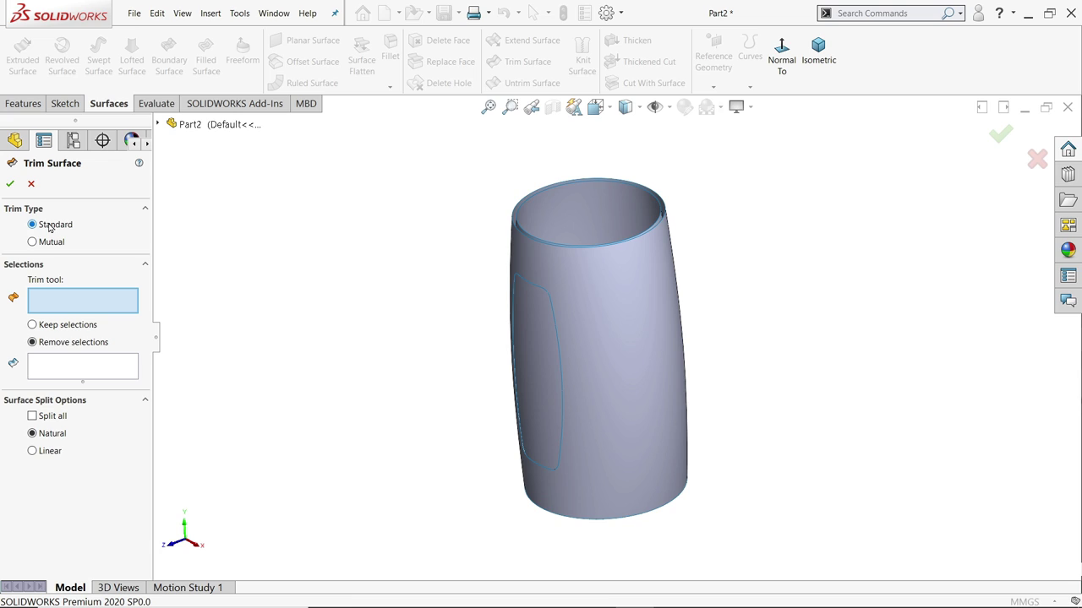
click(157, 125)
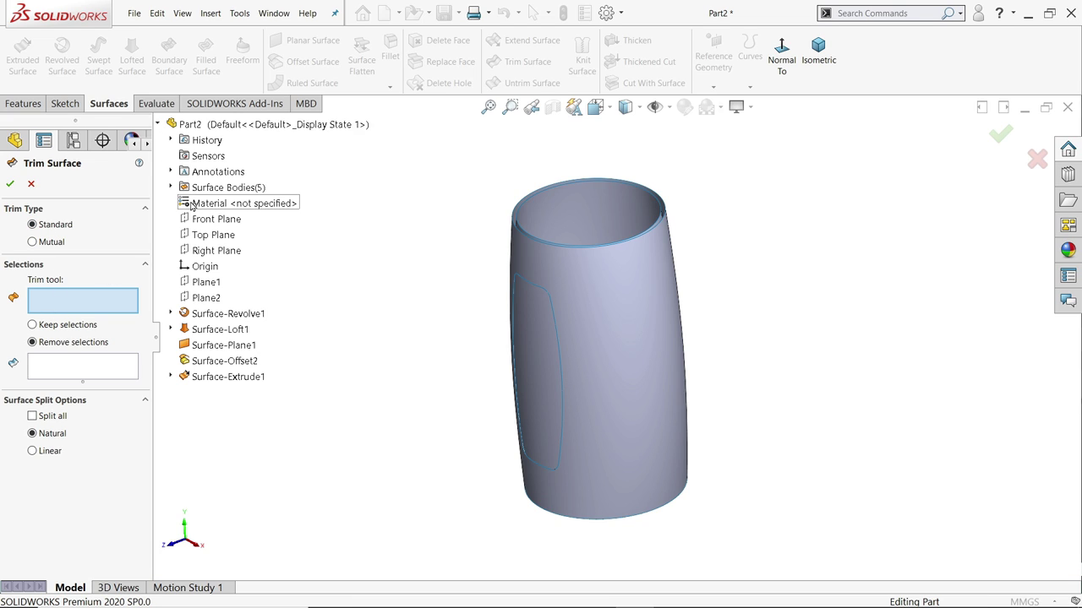
click(203, 221)
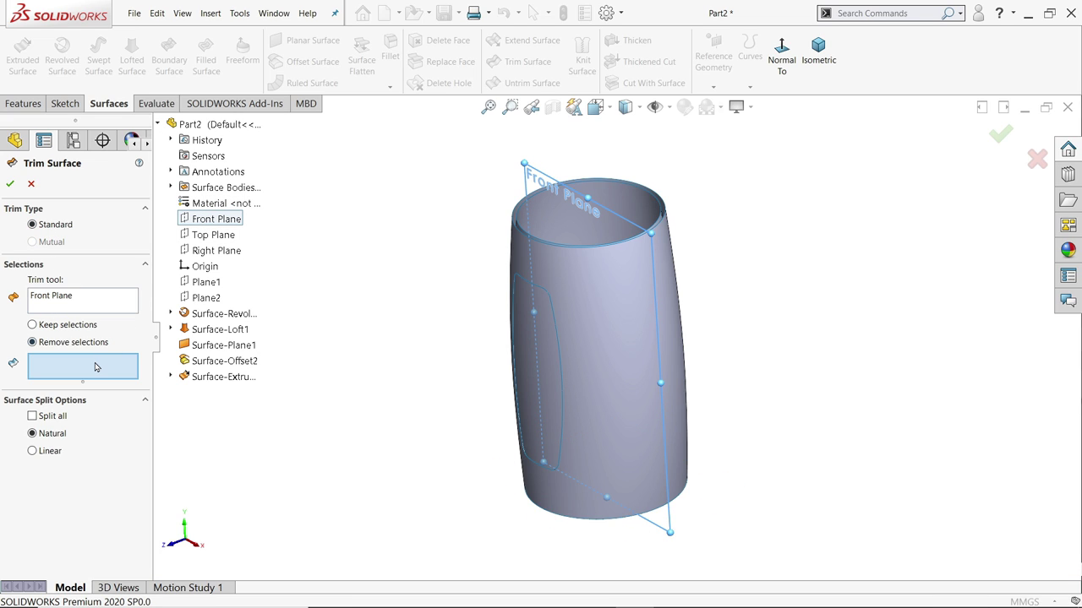
click(633, 208)
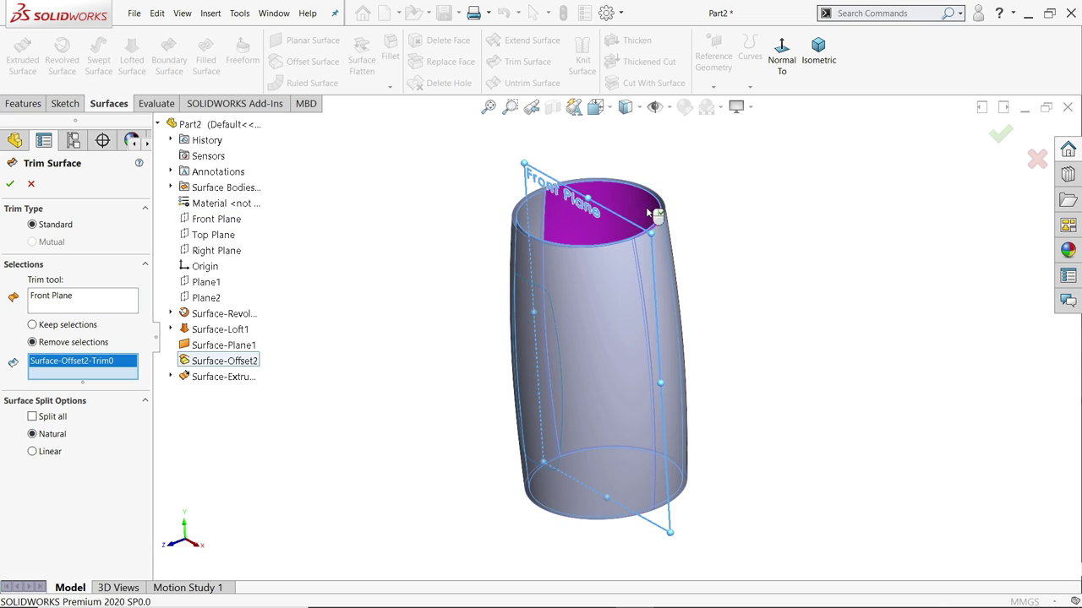
scroll(659, 216, down, 6)
click(661, 245)
scroll(672, 262, up, 8)
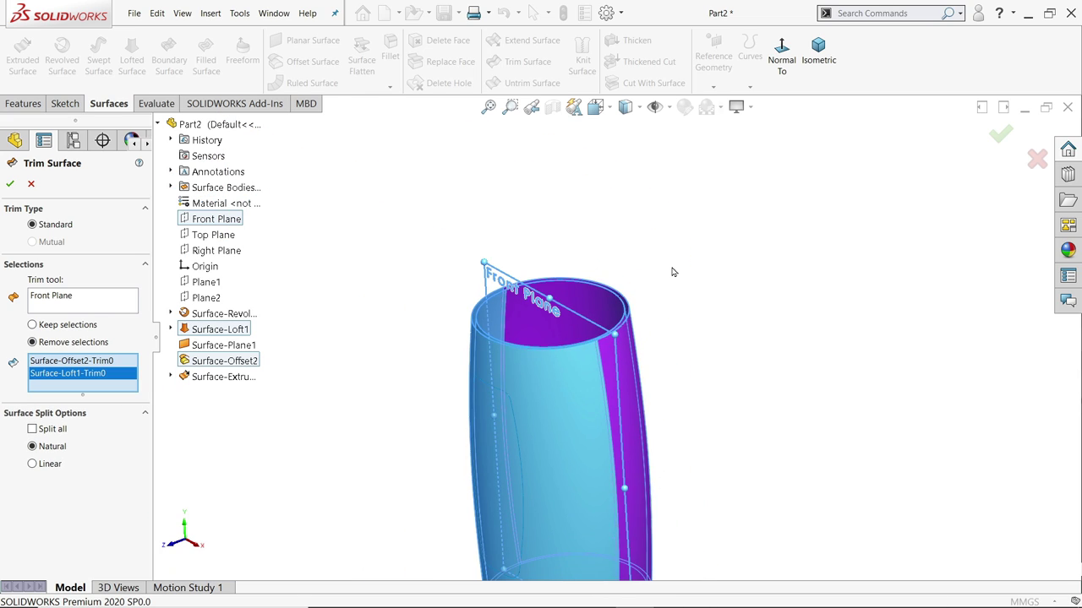
scroll(626, 359, down, 6)
scroll(622, 361, up, 2)
scroll(583, 421, down, 2)
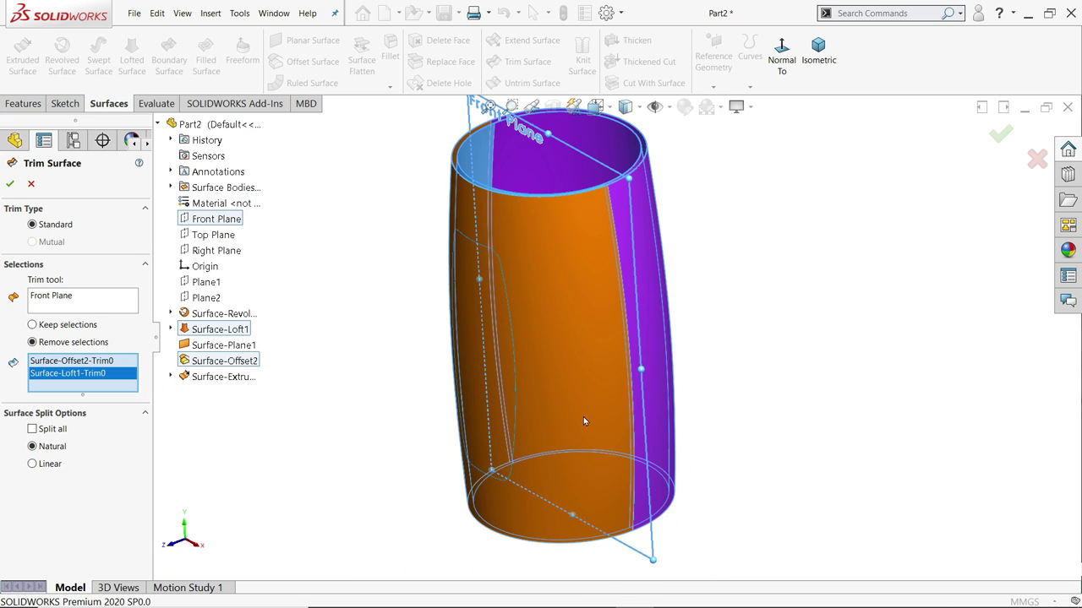
click(10, 185)
middle_drag(355, 318, 269, 398)
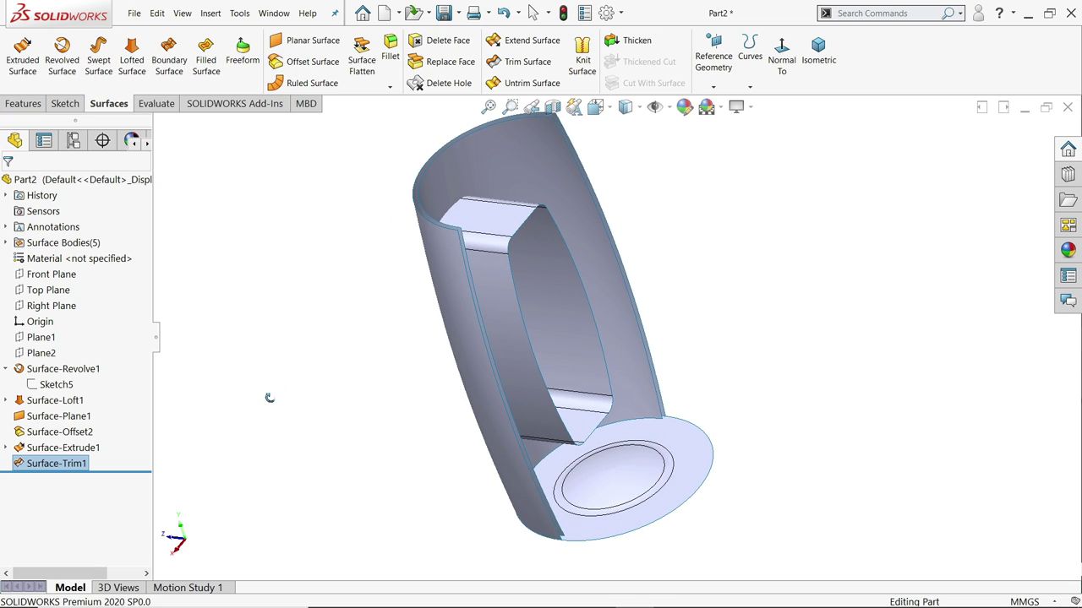
scroll(442, 314, down, 3)
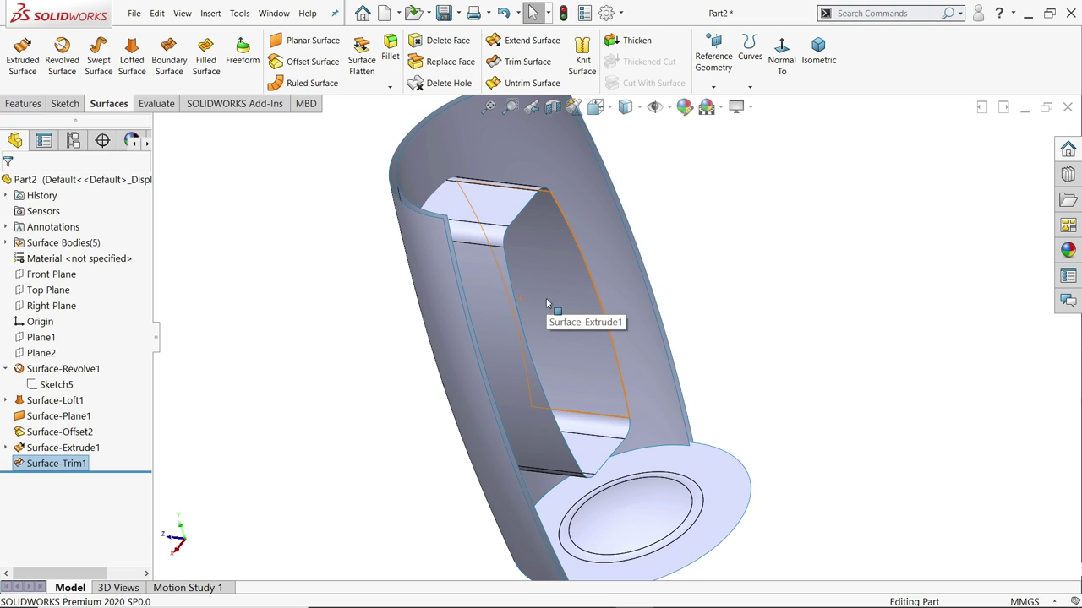
Set up a Mutual surface trim between the extruded profile surface and both the offset inner wall and the outer lofted wall.
scroll(543, 304, down, 2)
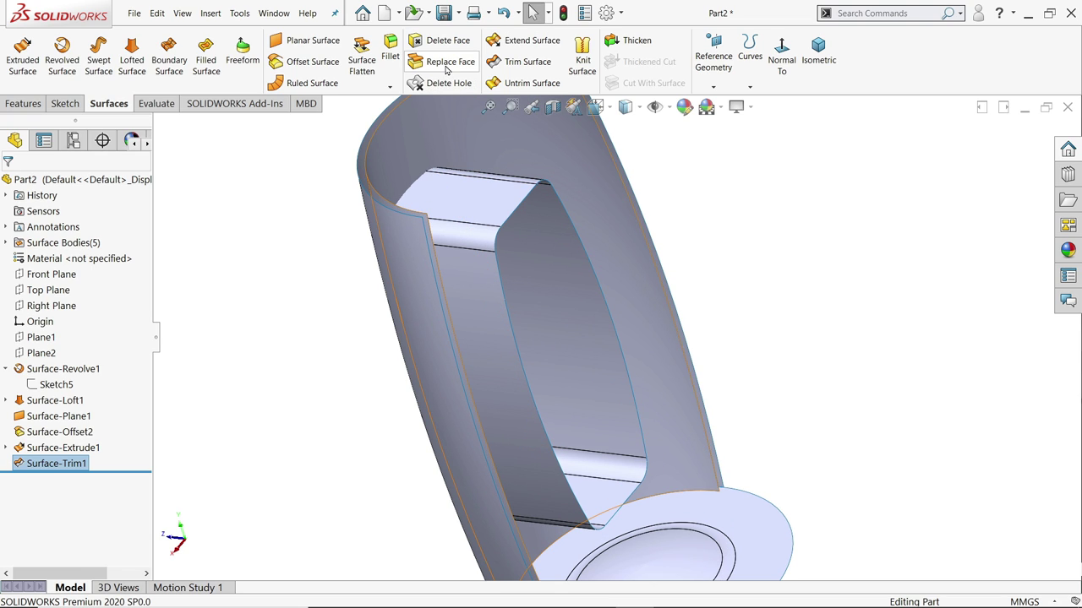
click(526, 62)
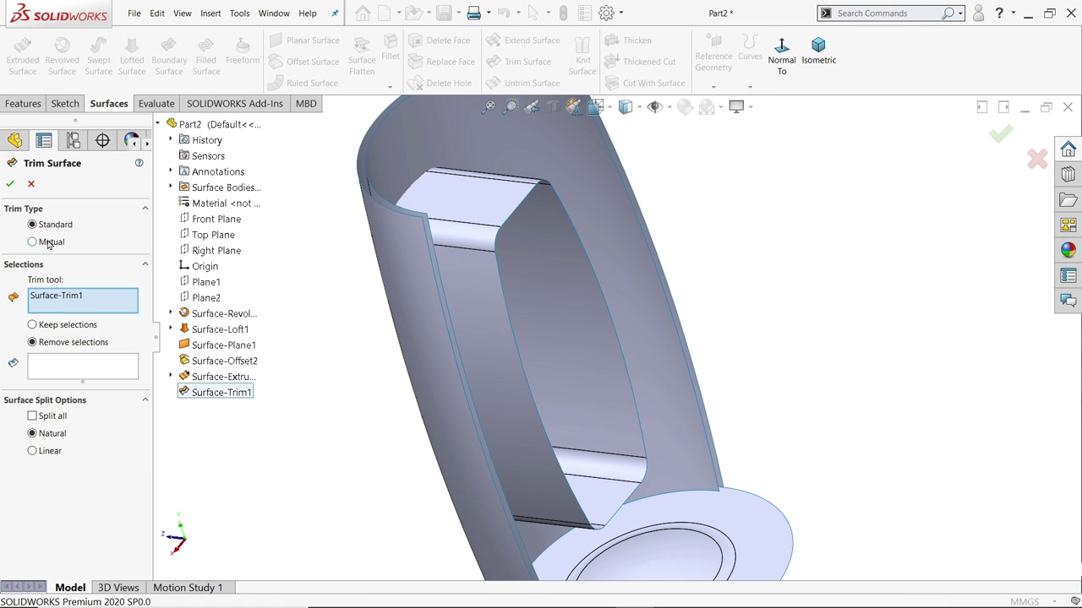
click(34, 242)
right_click(61, 307)
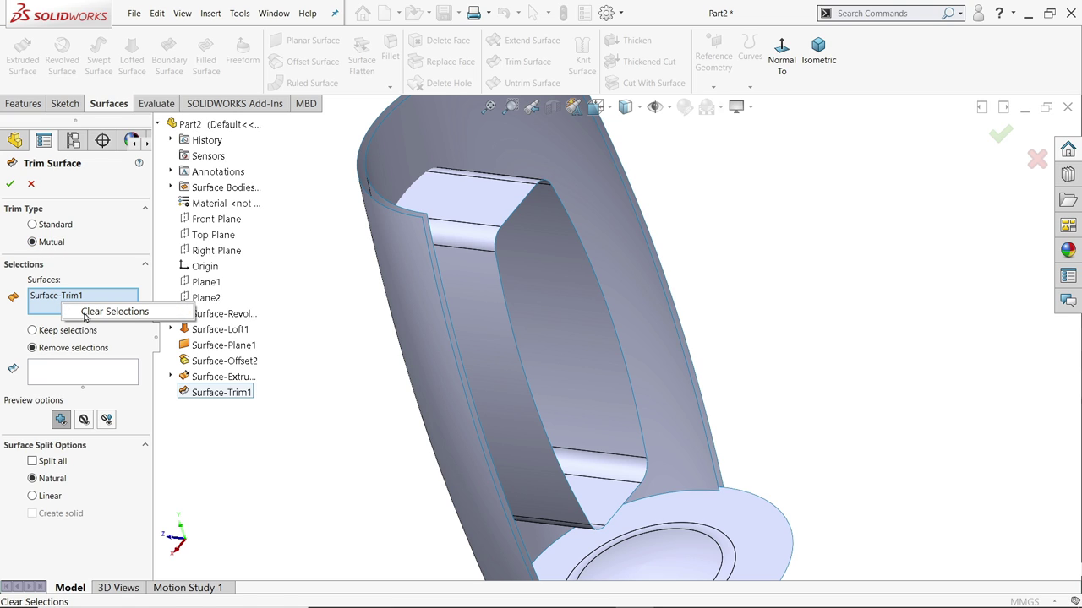
click(89, 309)
click(404, 163)
click(384, 228)
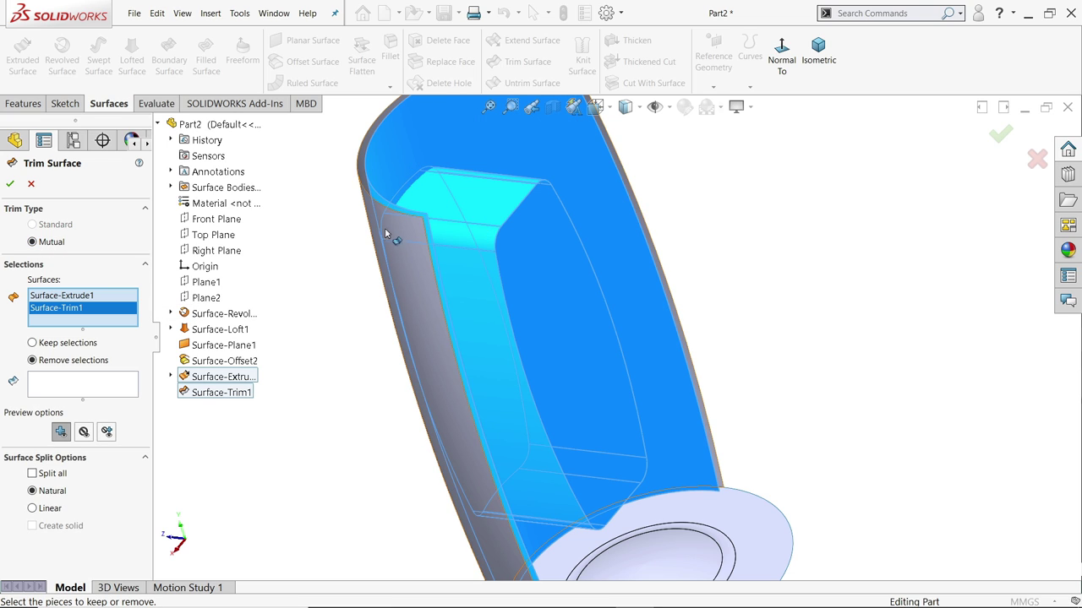
click(400, 247)
scroll(558, 362, up, 3)
scroll(558, 362, down, 3)
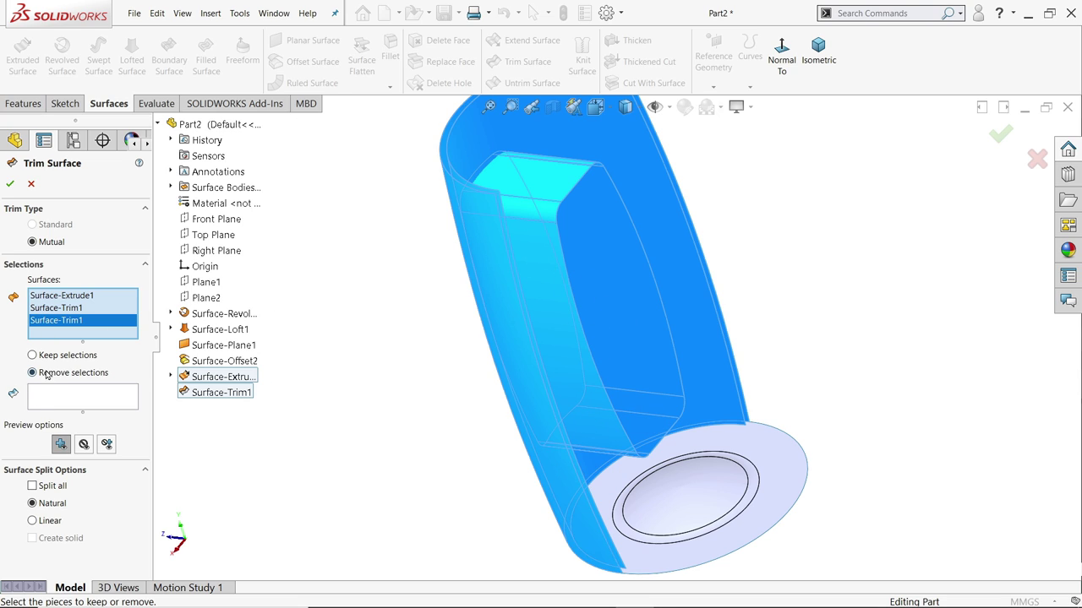
Remove the inward part of the extruded surface, the offset wall around the profile and the outer wall patch inside it, completing the trim.
click(84, 397)
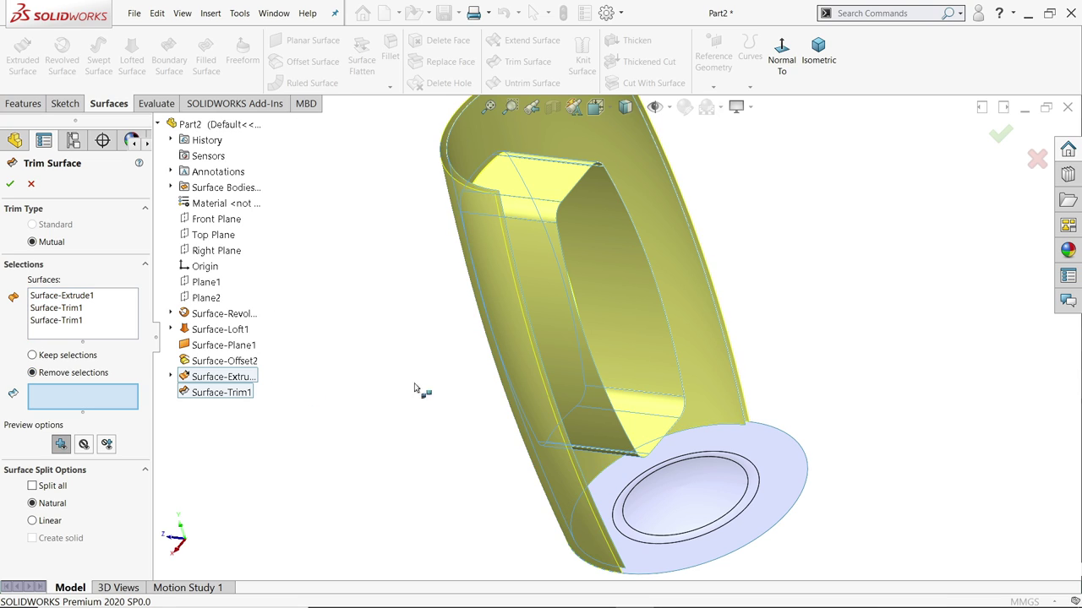
click(555, 273)
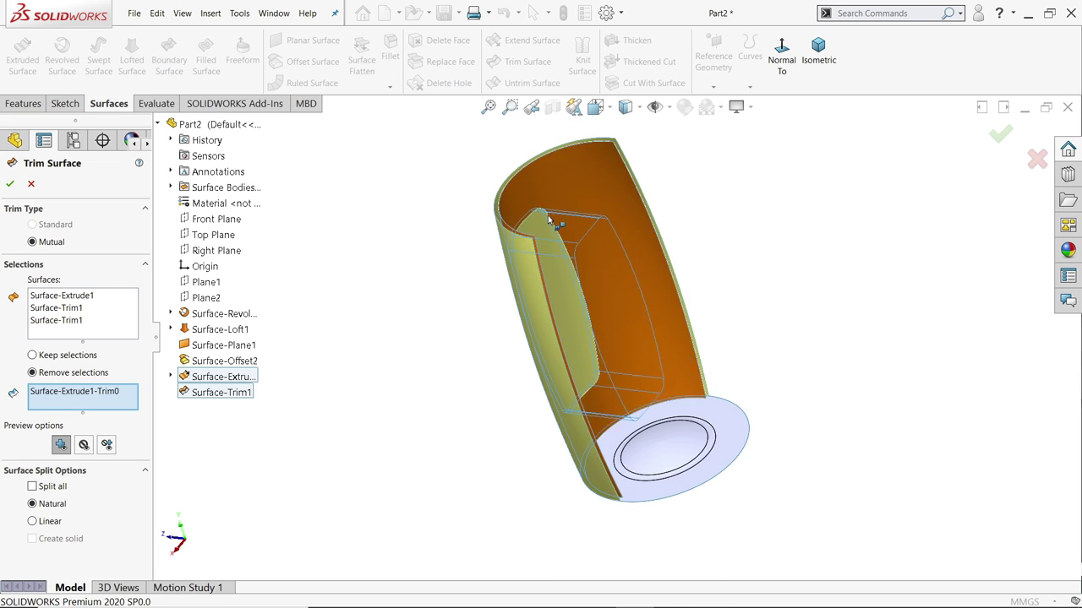
scroll(540, 205, down, 3)
click(536, 198)
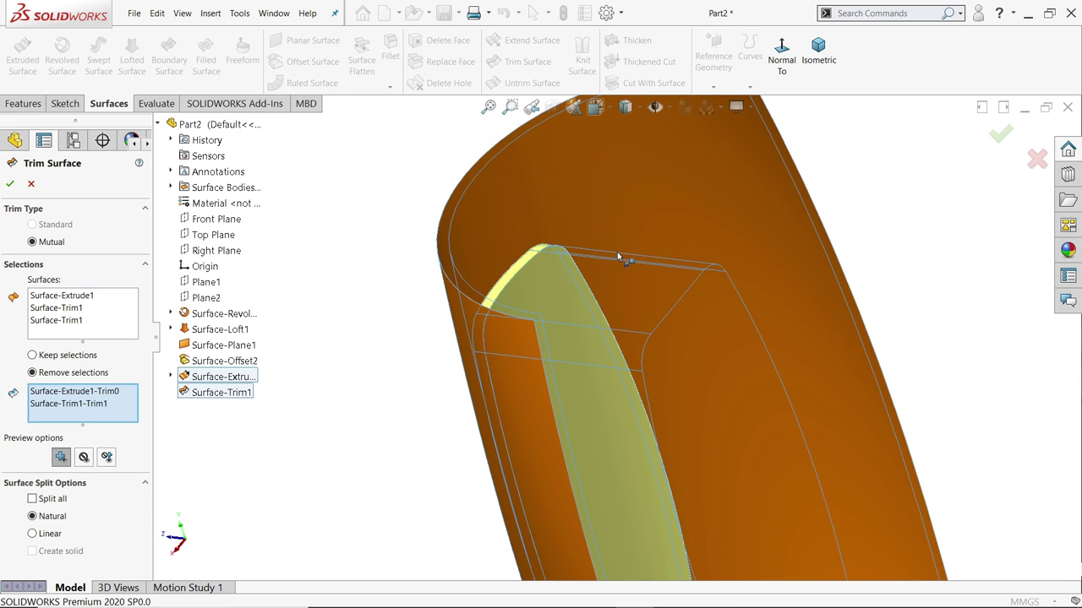
scroll(379, 326, up, 6)
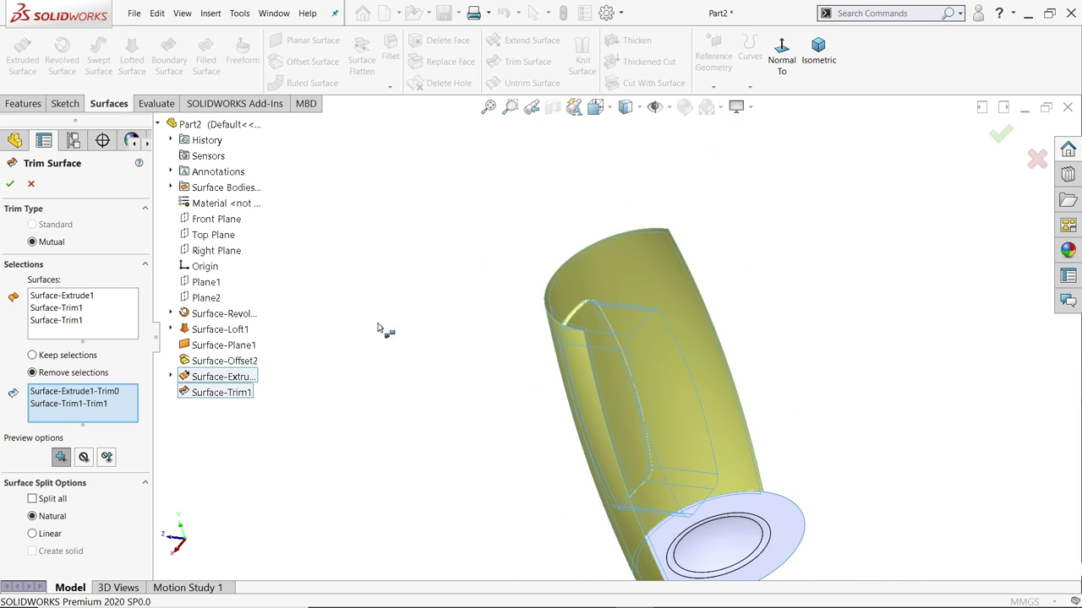
middle_drag(490, 431, 575, 415)
scroll(645, 437, down, 5)
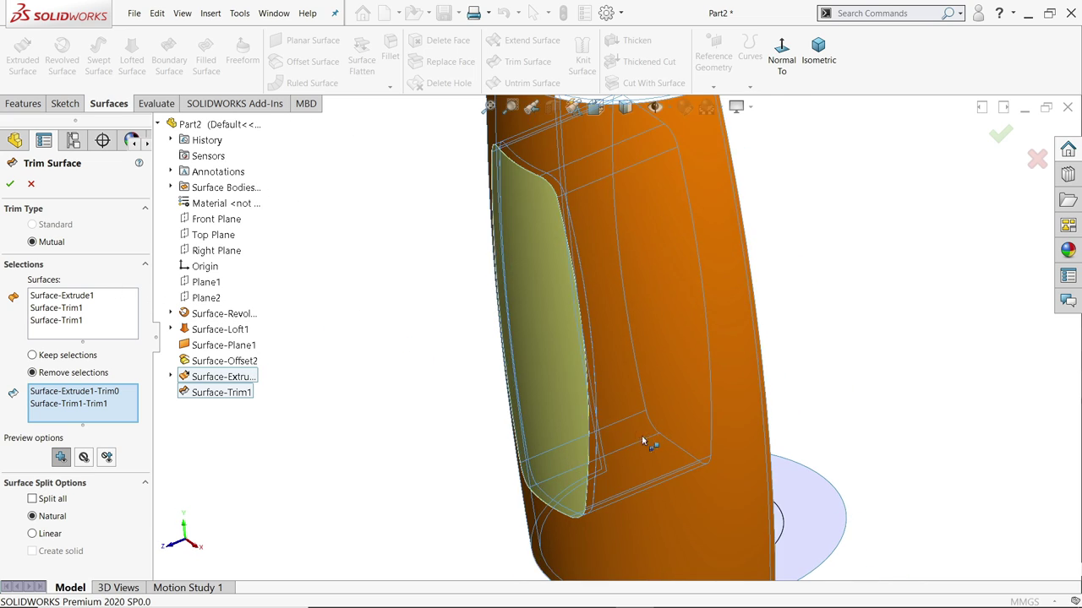
click(529, 345)
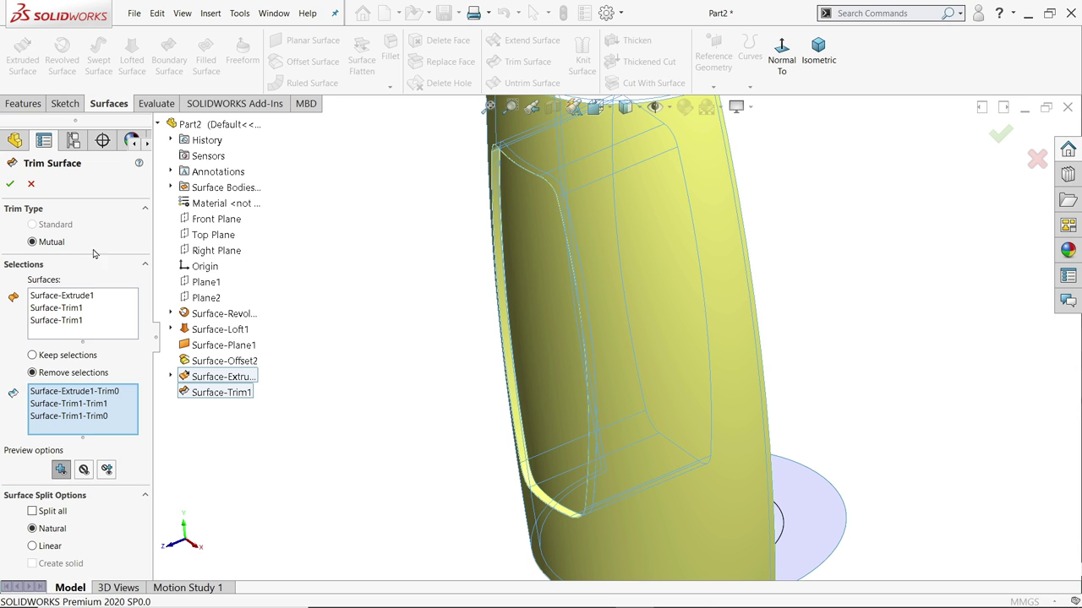
click(10, 183)
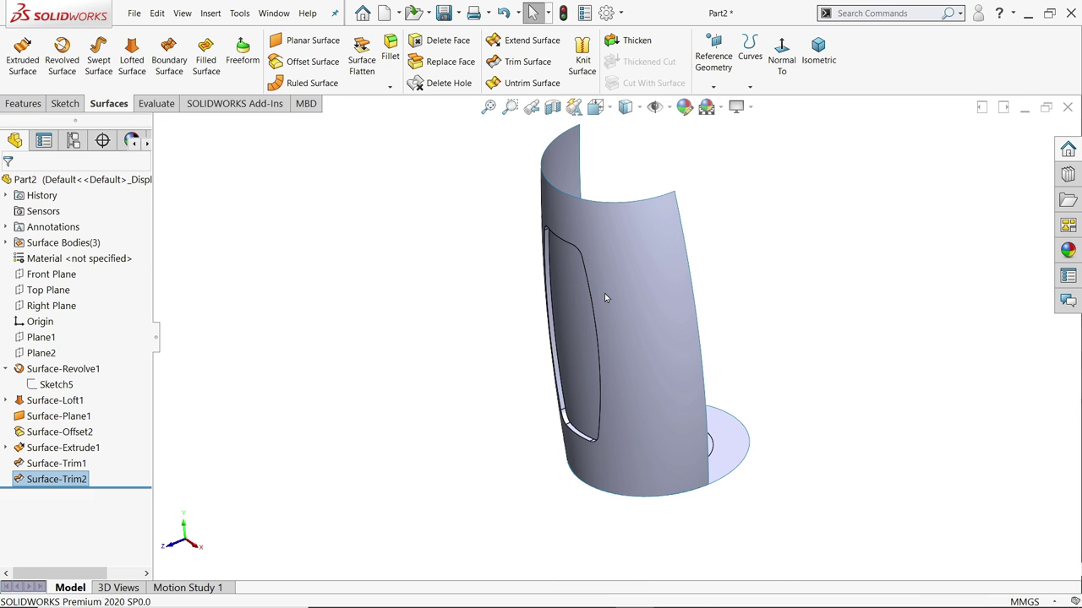
Examine the trimmed recess on the bottle wall and check the recess fillet radii in Section B-B of the reference drawing.
scroll(608, 299, down, 5)
middle_drag(666, 166, 668, 366)
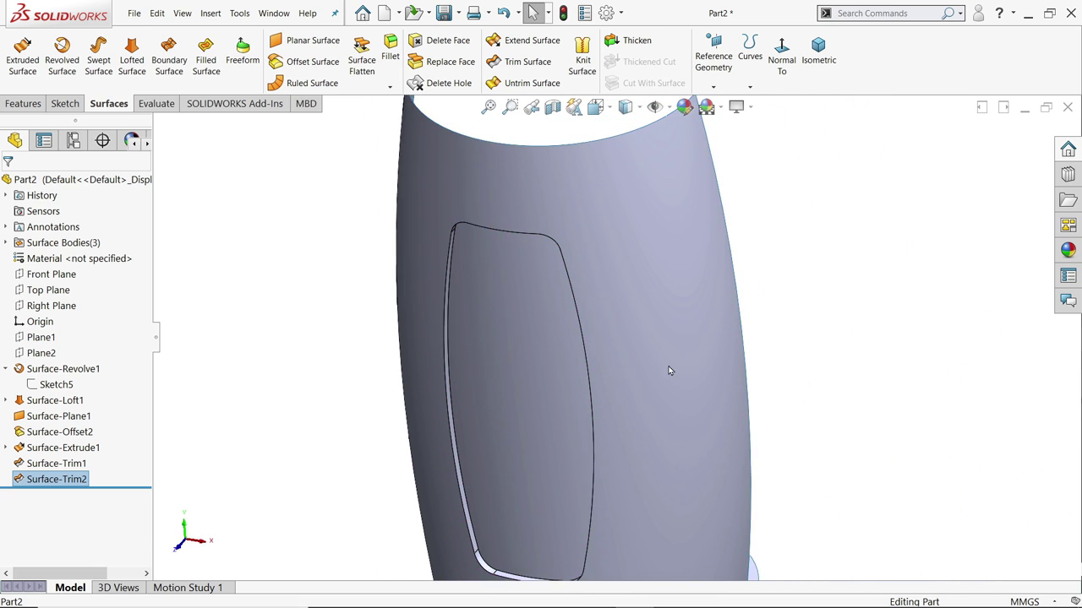
scroll(652, 394, up, 3)
mouse_move(617, 412)
middle_down()
mouse_move(647, 280)
mouse_move(635, 340)
middle_up()
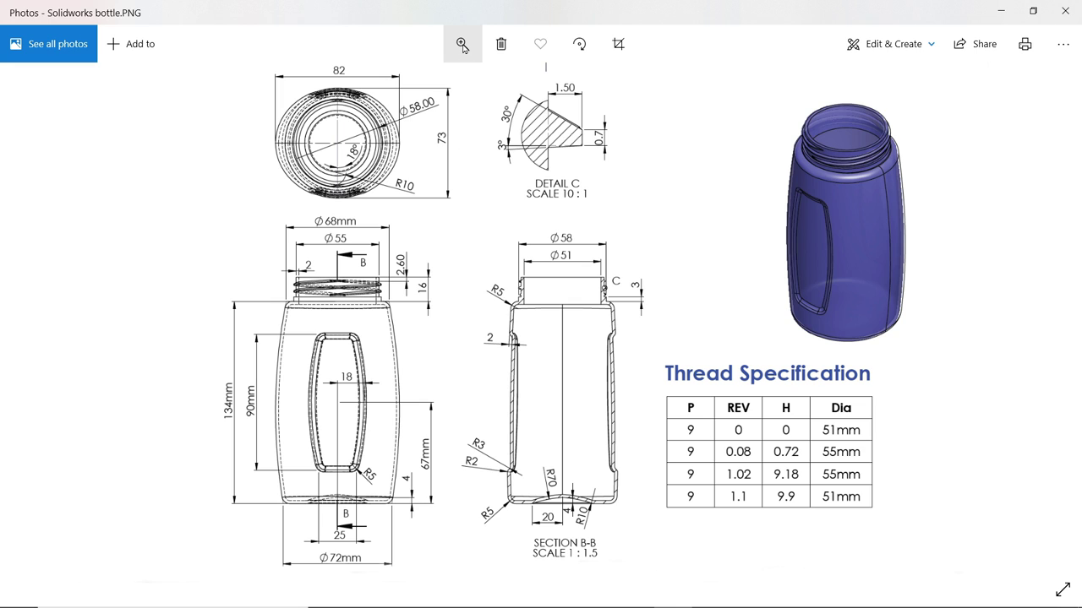
click(461, 45)
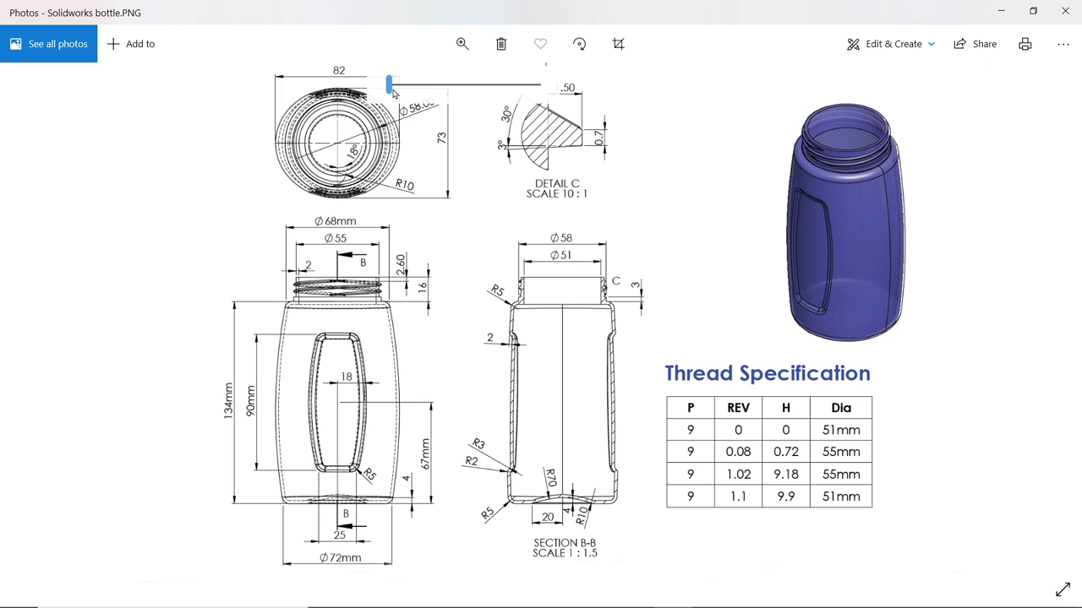
drag(390, 88, 407, 95)
drag(394, 337, 405, 263)
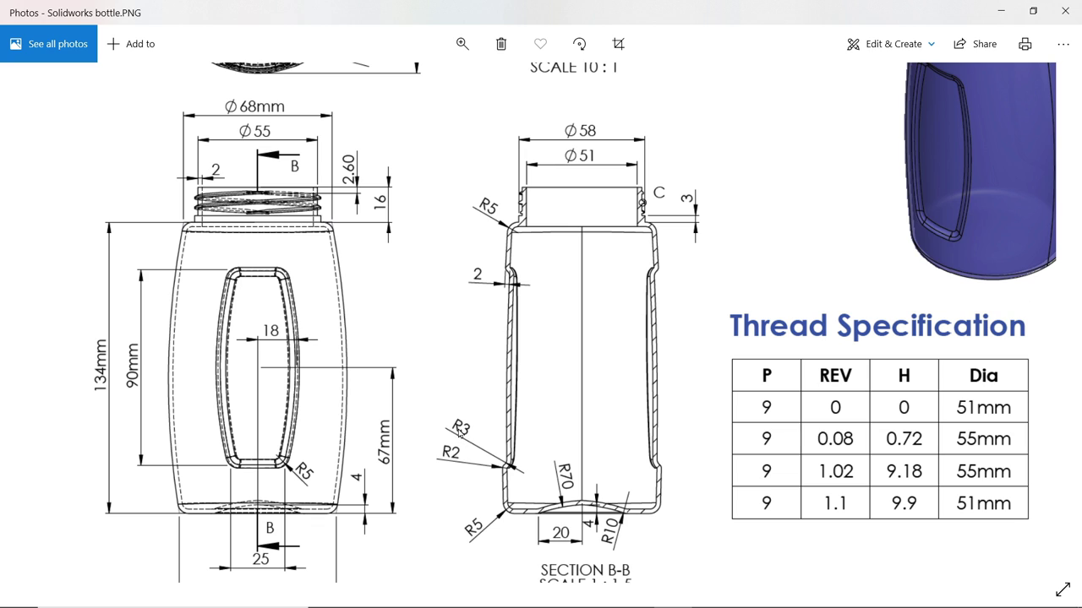
drag(467, 360, 471, 409)
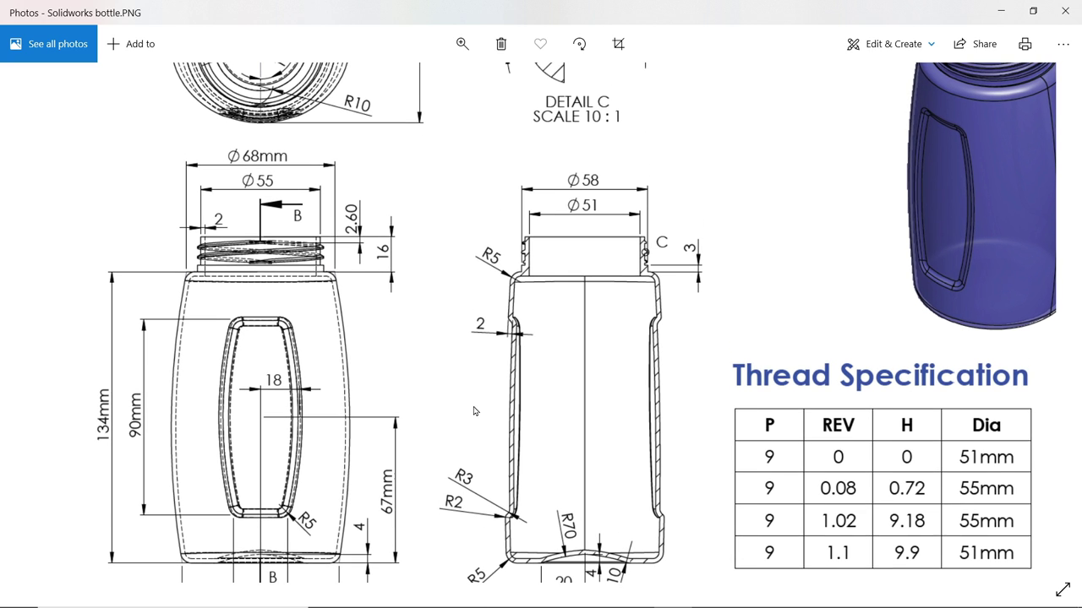
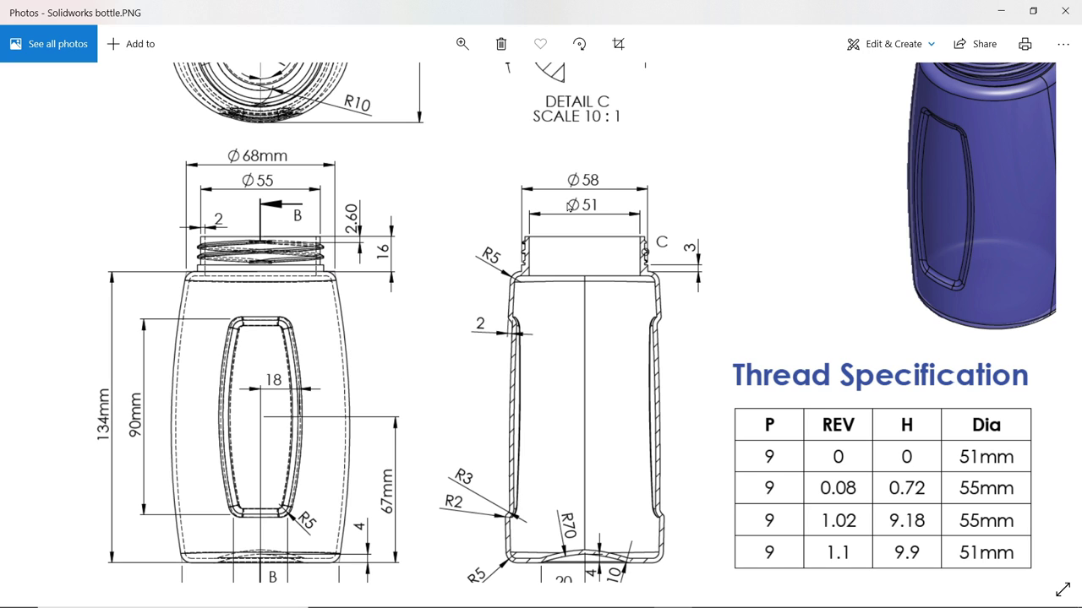
scroll(447, 451, down, 1)
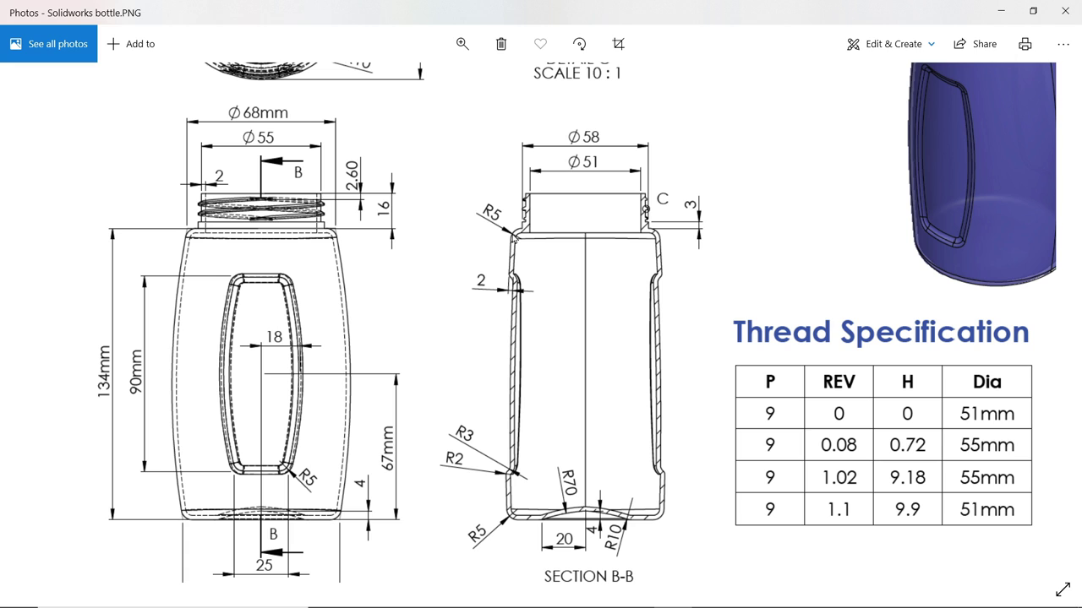
click(1008, 17)
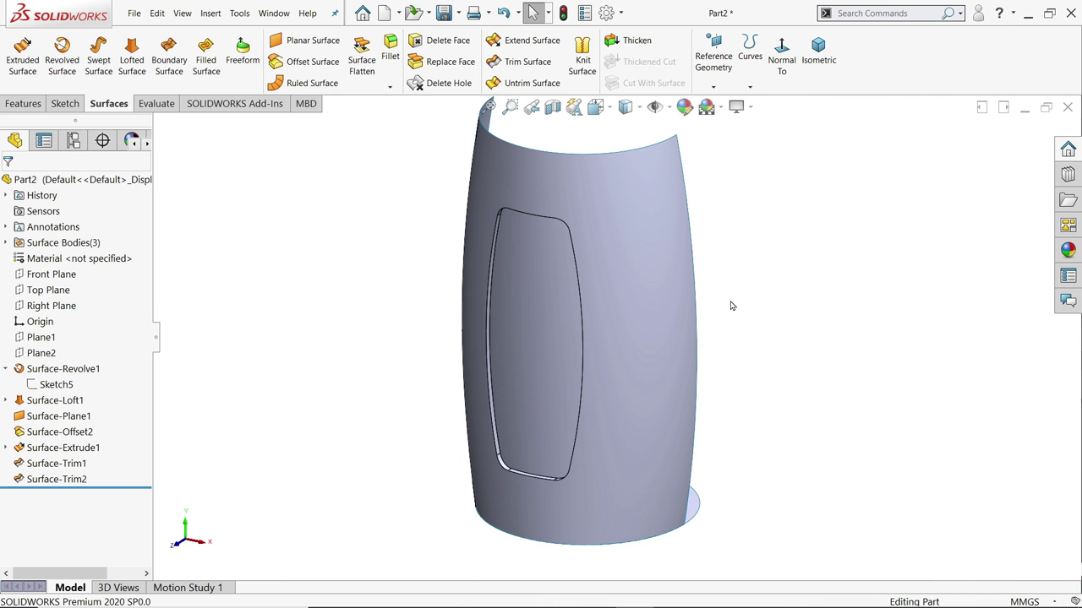
Fillet the inner edge loop of the recess with a constant 3 mm radius, using tangent propagation.
scroll(732, 307, up, 2)
scroll(646, 328, down, 1)
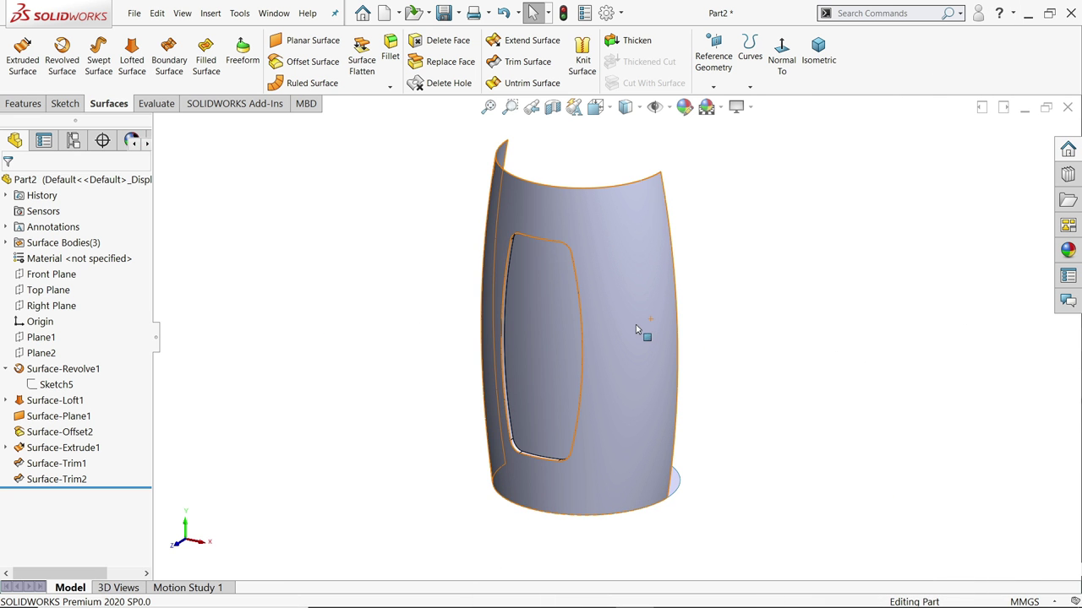
click(390, 53)
scroll(542, 276, down, 3)
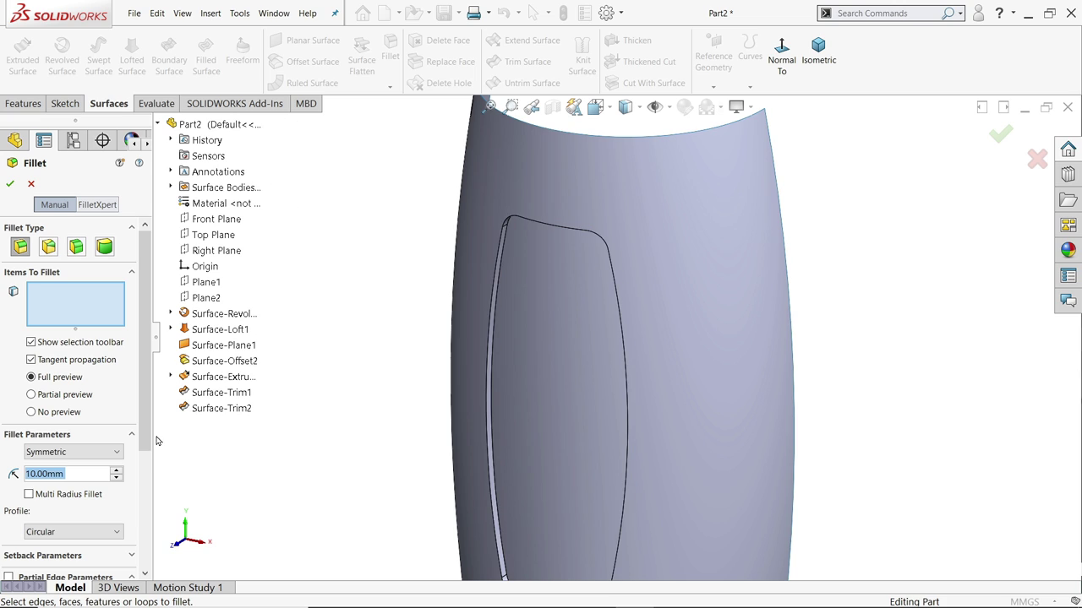
text(3)
key(Return)
middle_drag(462, 362, 487, 214)
scroll(609, 150, down, 4)
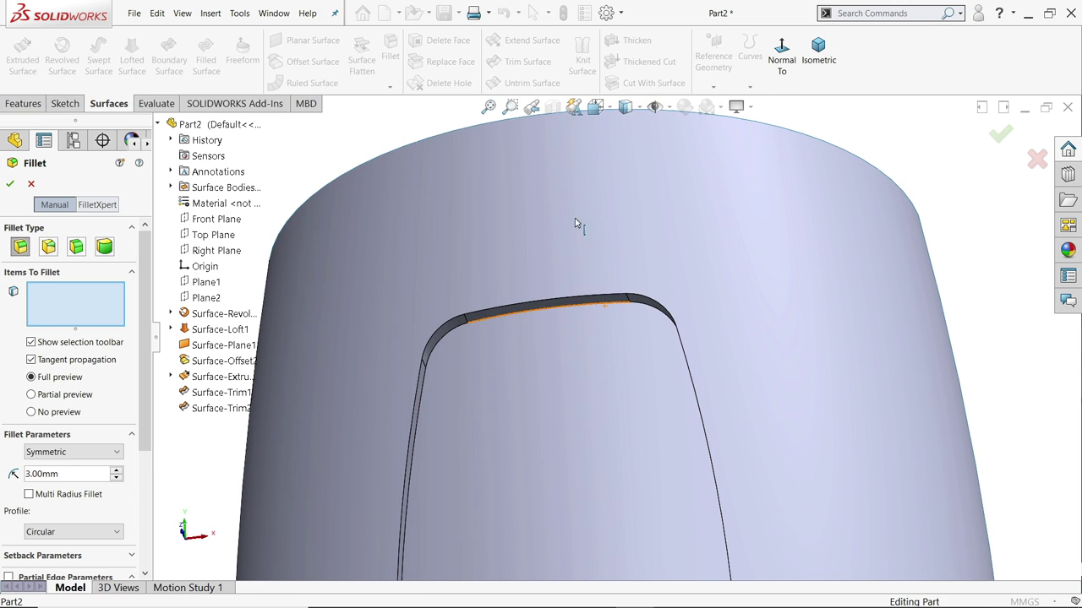
click(542, 311)
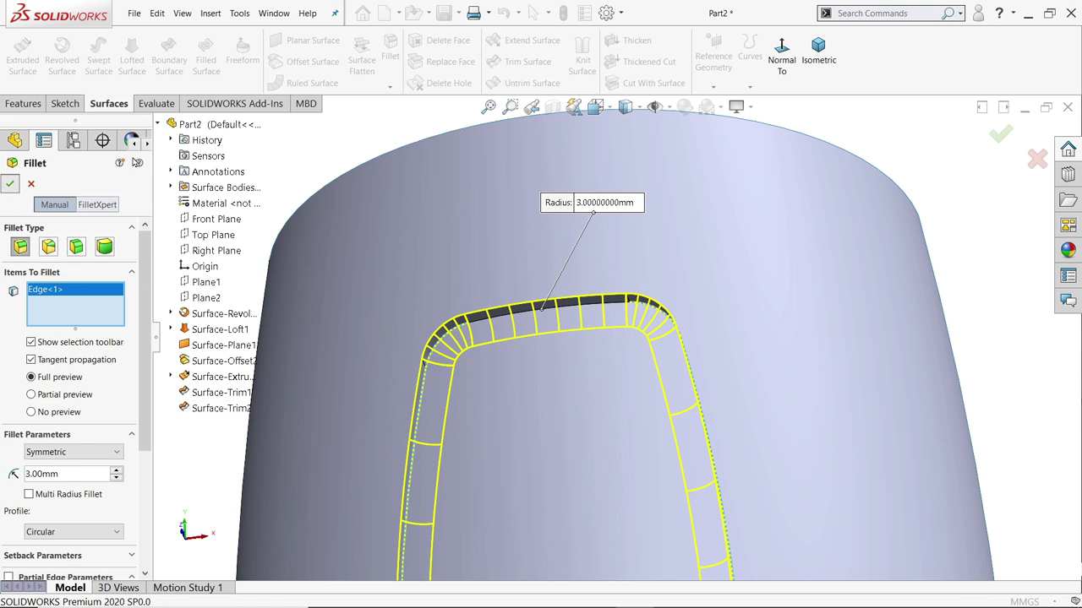
click(10, 184)
Fillet the outer edge loop of the recess with a constant 2 mm radius.
click(391, 51)
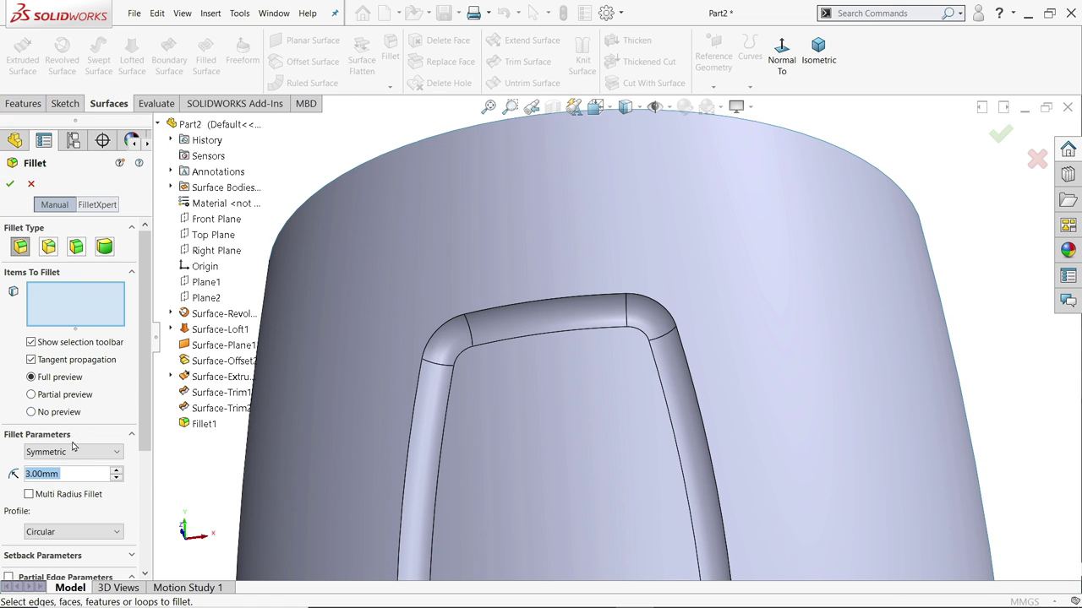
text(2)
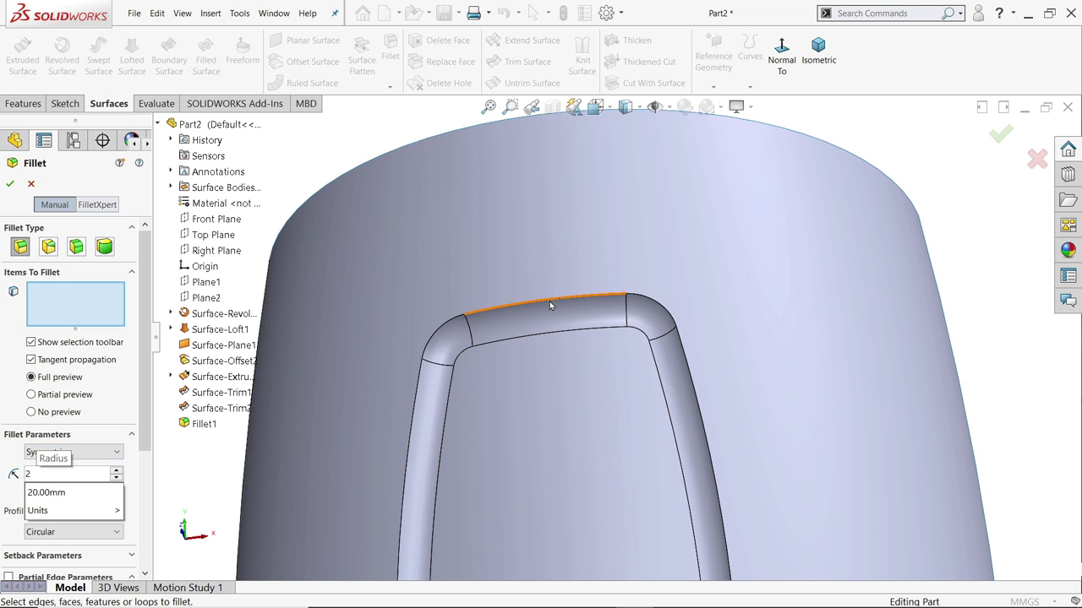
key(Return)
click(550, 301)
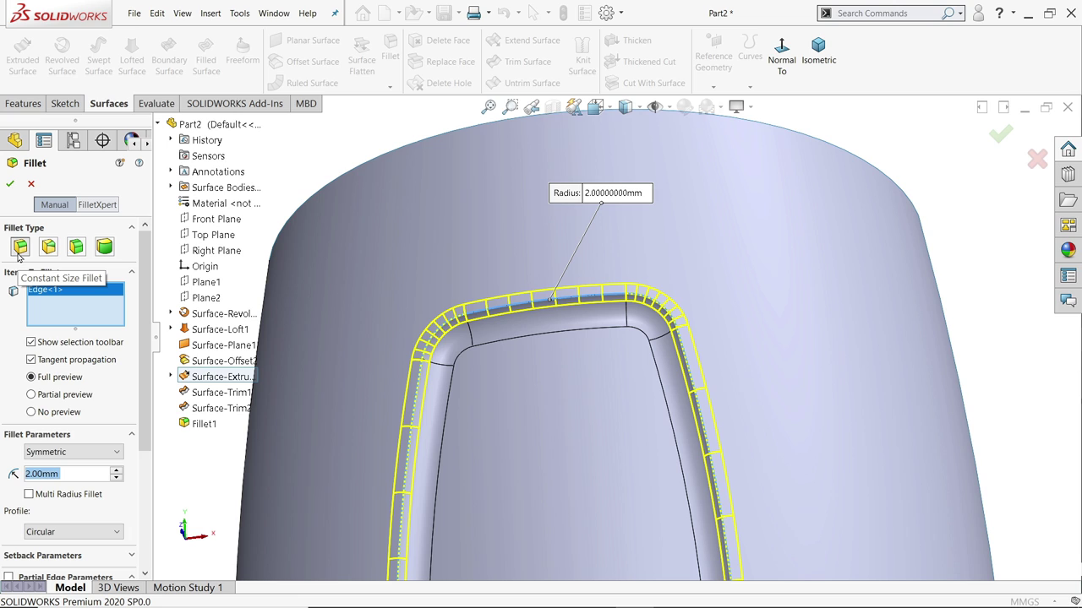
click(10, 184)
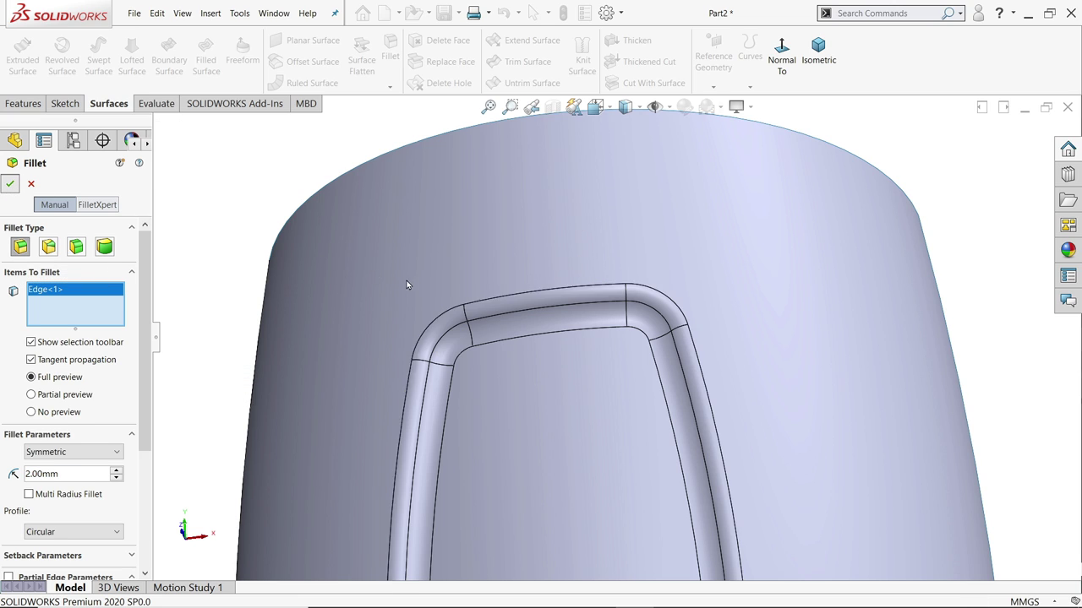
Dismiss the unsaved document notification without saving the part.
key(f)
middle_drag(521, 310, 459, 435)
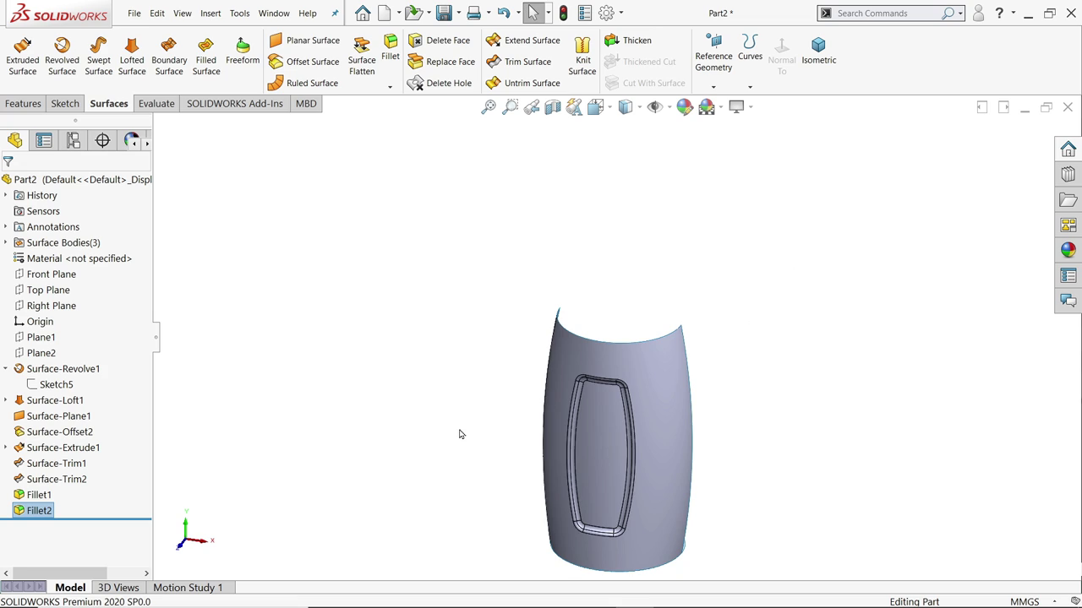
key(z)
scroll(655, 406, down, 3)
middle_drag(701, 395, 686, 387)
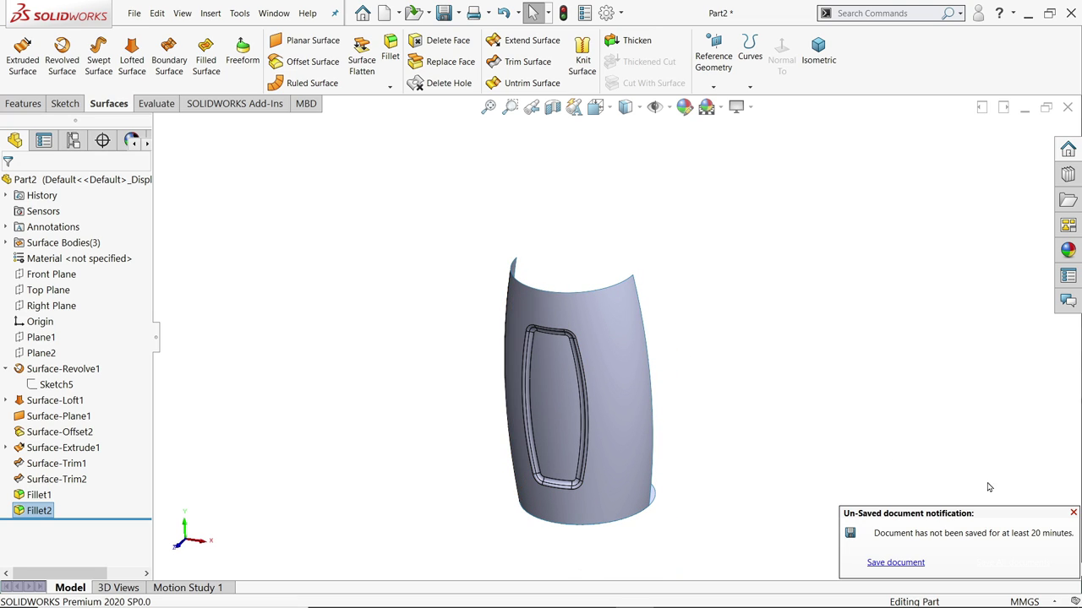
click(1072, 514)
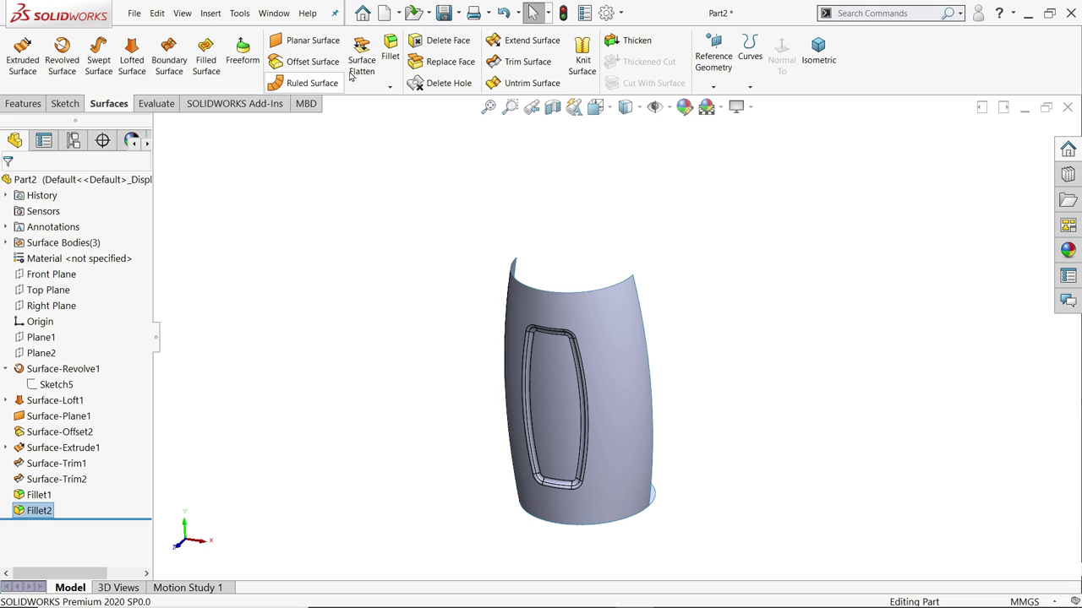
Mirror the filleted wall surface body about the Front Plane, with knit surfaces enabled.
click(25, 103)
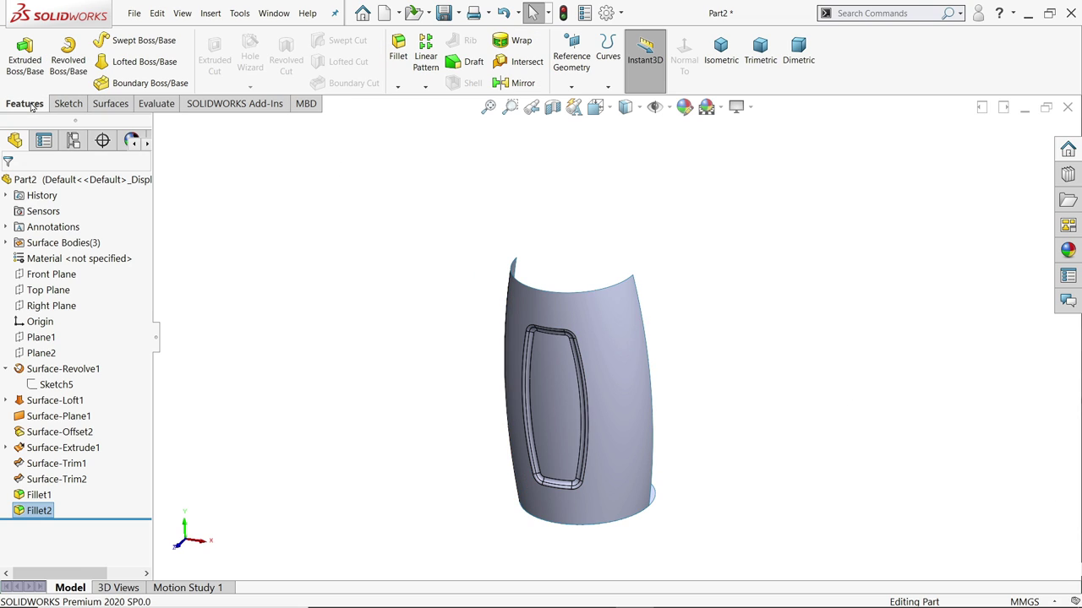
click(512, 83)
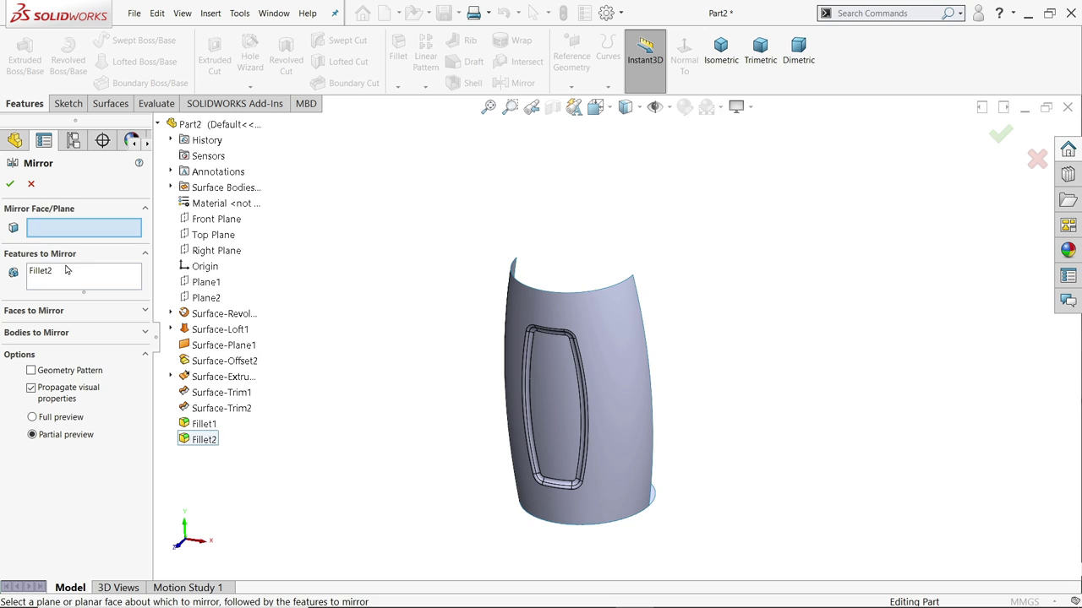
click(224, 221)
click(40, 333)
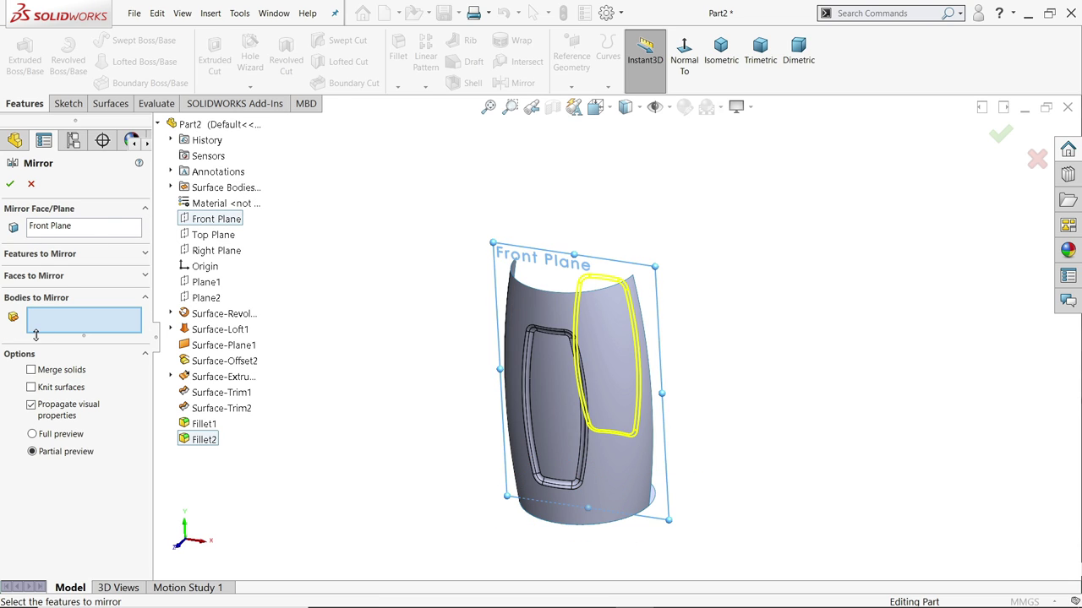
click(531, 321)
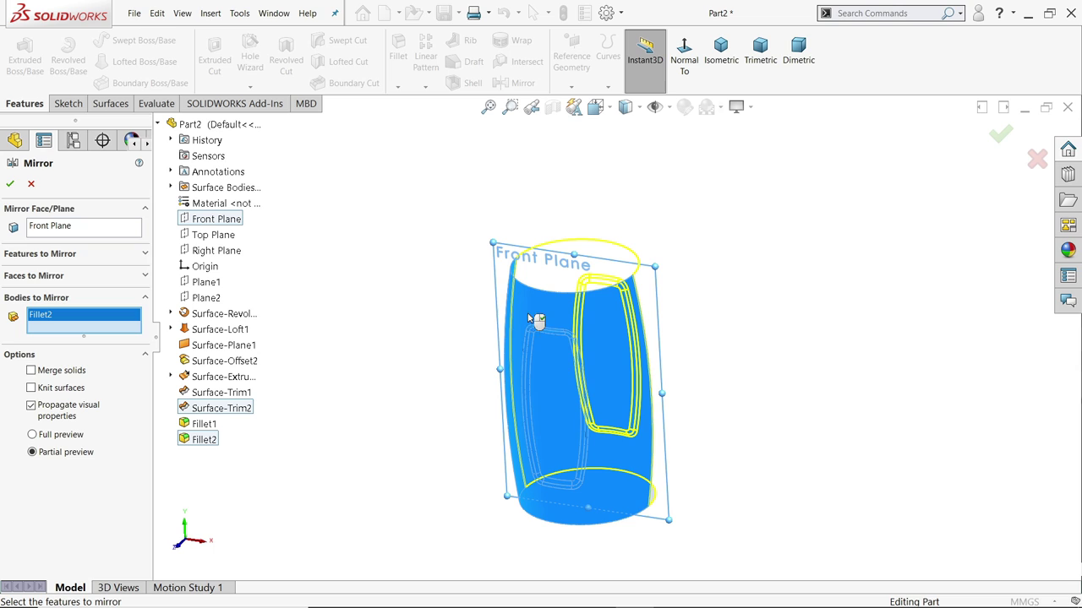
middle_drag(425, 324, 294, 315)
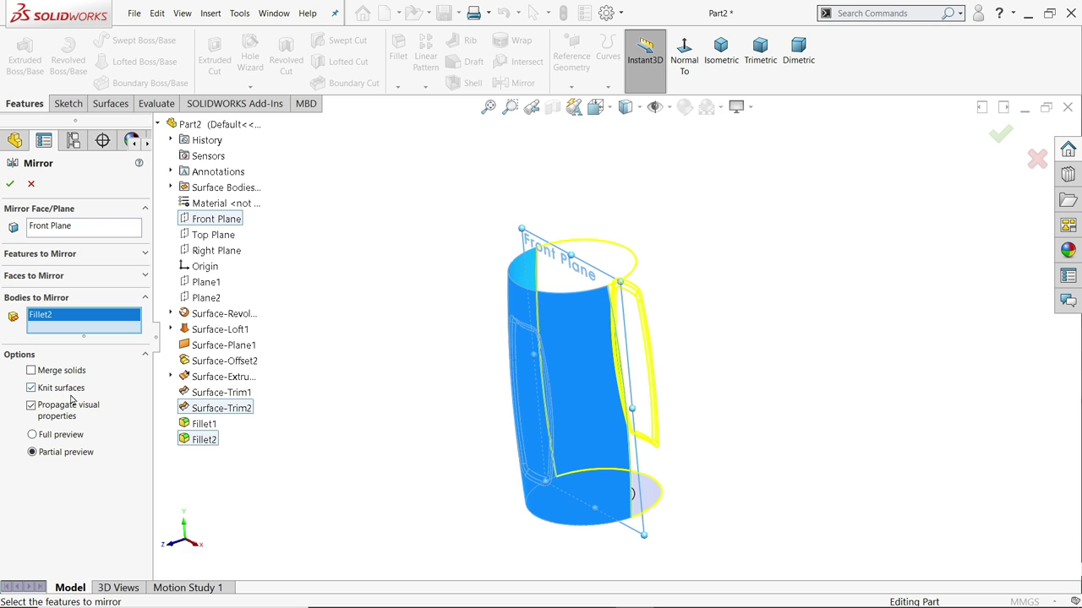
click(10, 184)
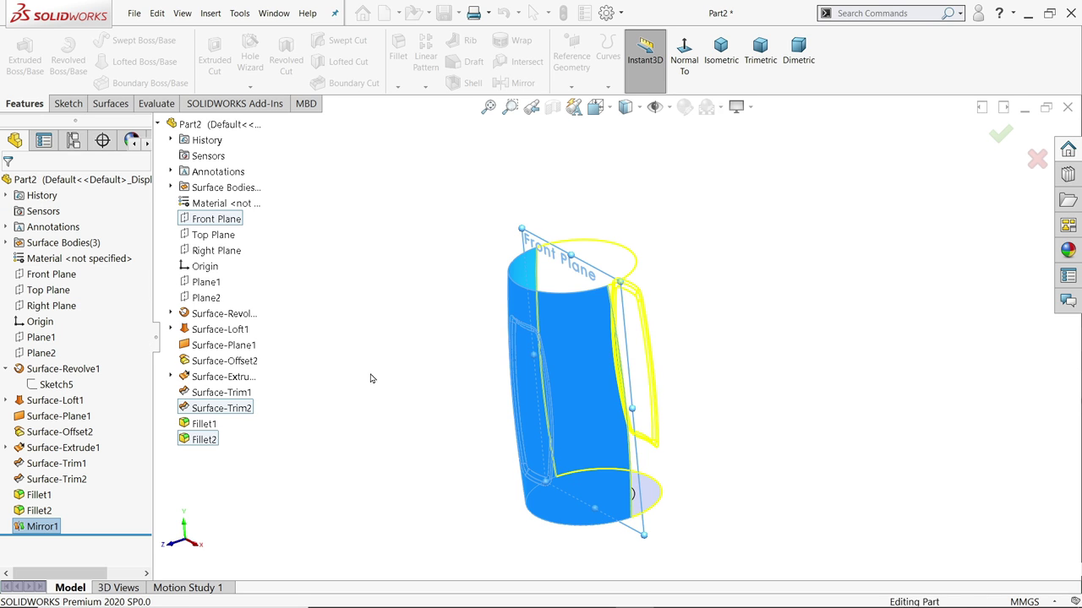
middle_drag(473, 407, 701, 423)
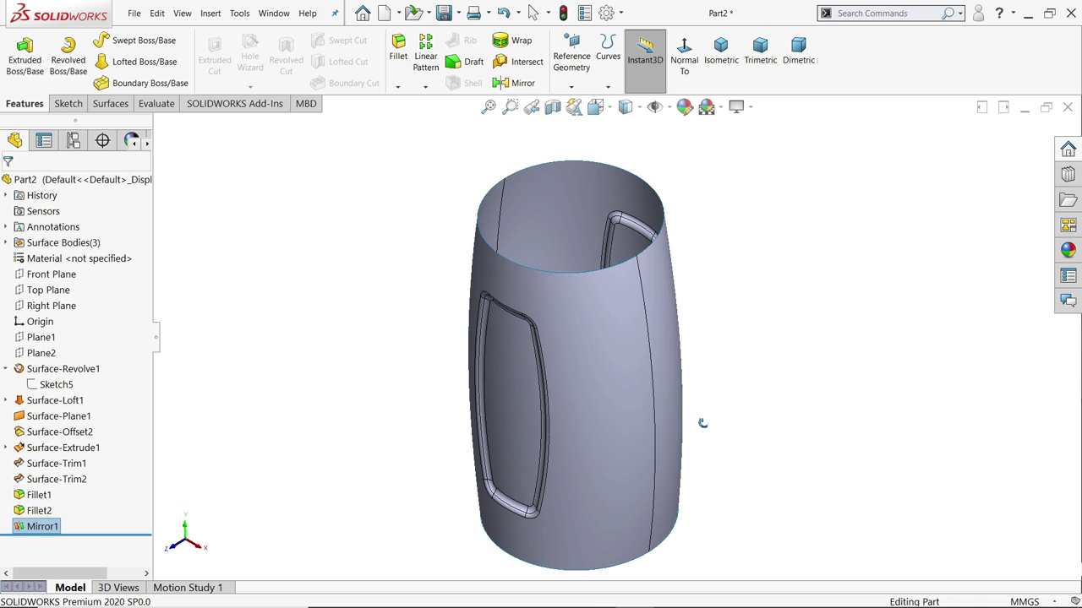
Show the hidden Surface-Plane1 body across the bottle's upper opening and orient the view normal to it.
click(5, 243)
click(47, 274)
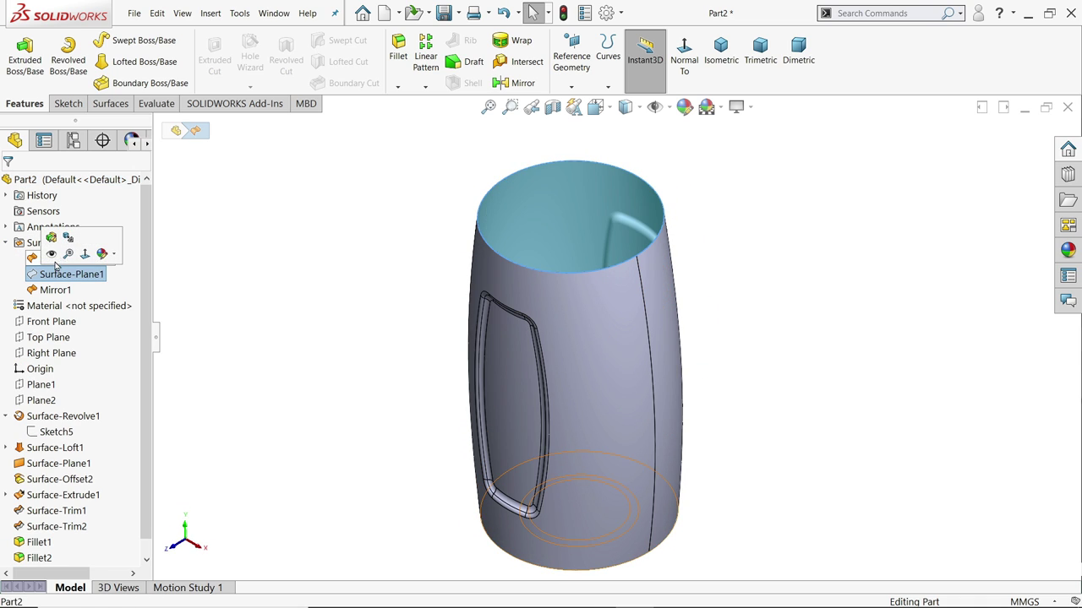
scroll(566, 256, down, 2)
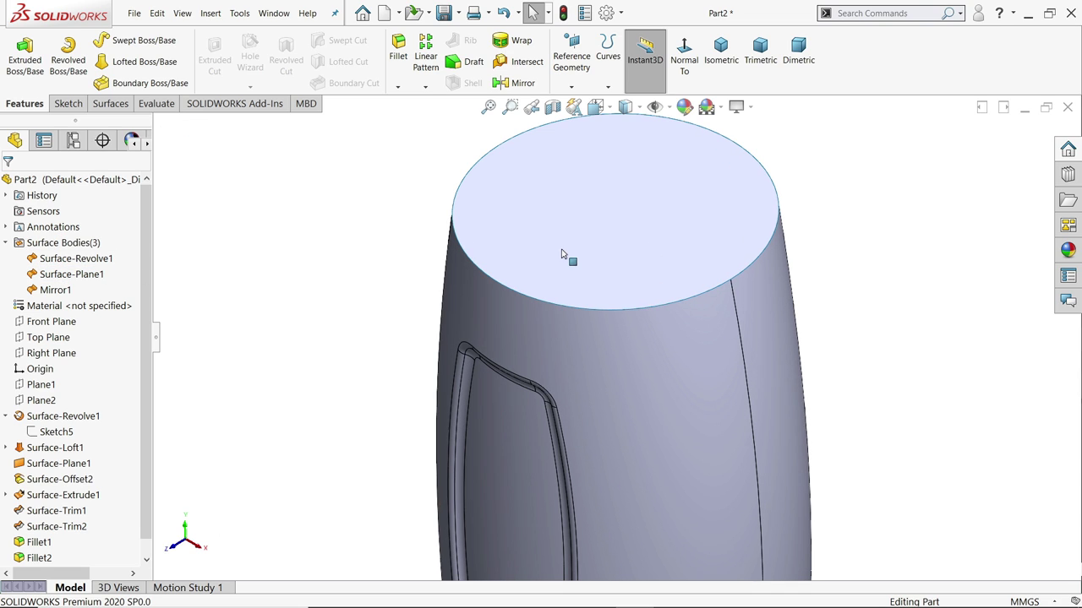
click(636, 256)
click(387, 203)
scroll(676, 272, up, 3)
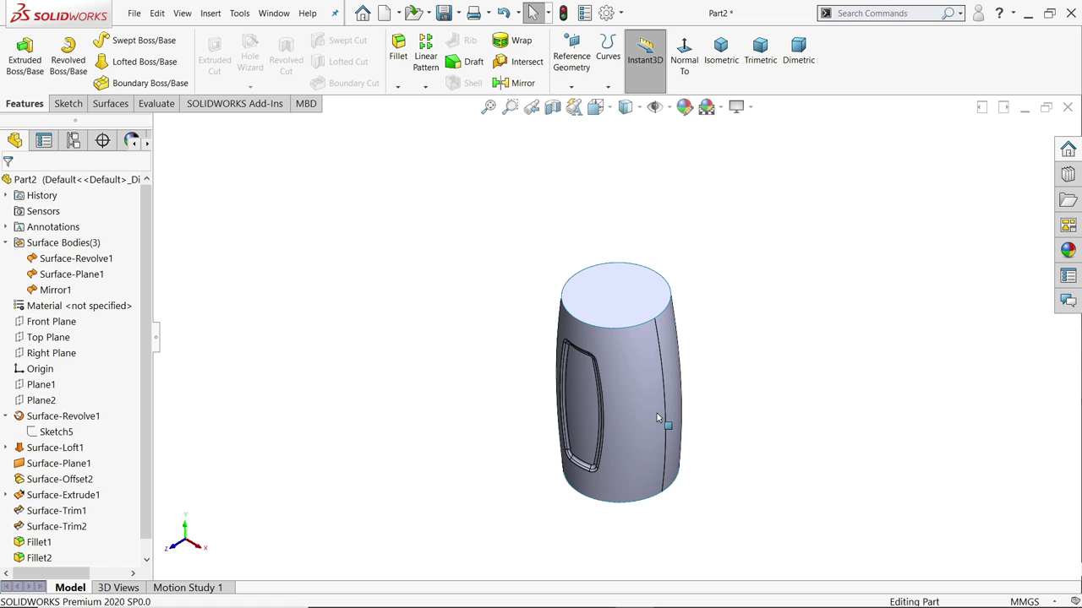
click(620, 266)
click(654, 234)
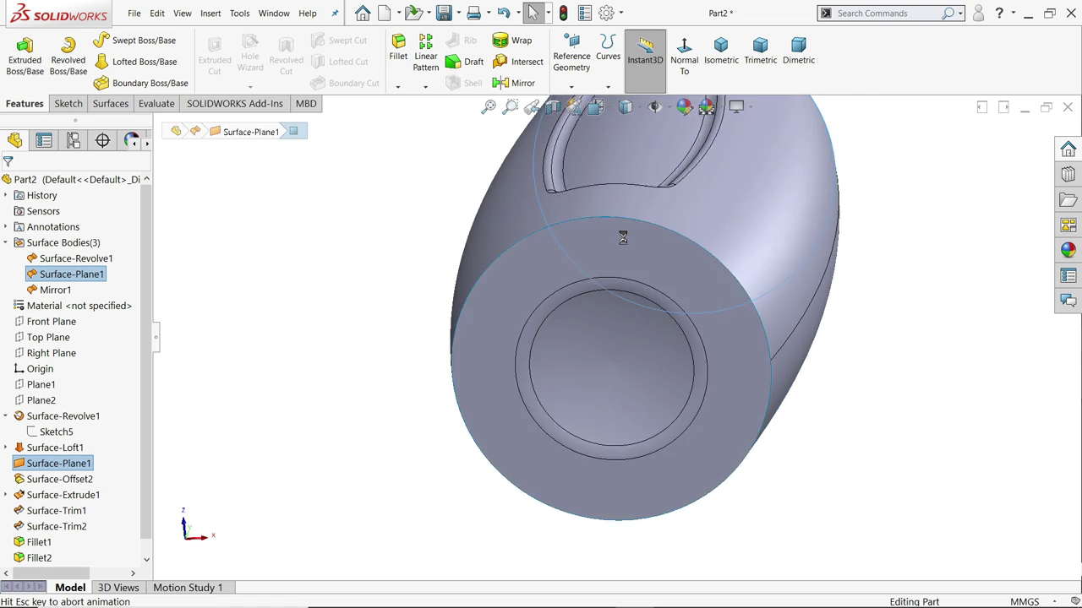
Sketch a 55 mm diameter circle centred on the origin on the flat surface closing the bottle's upper end.
click(698, 73)
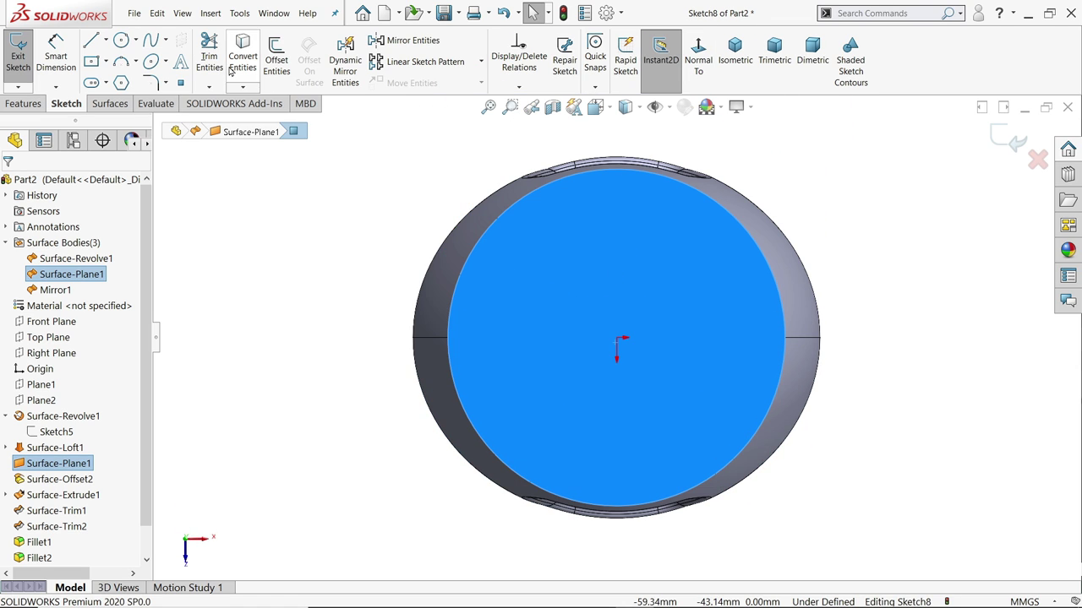
click(121, 40)
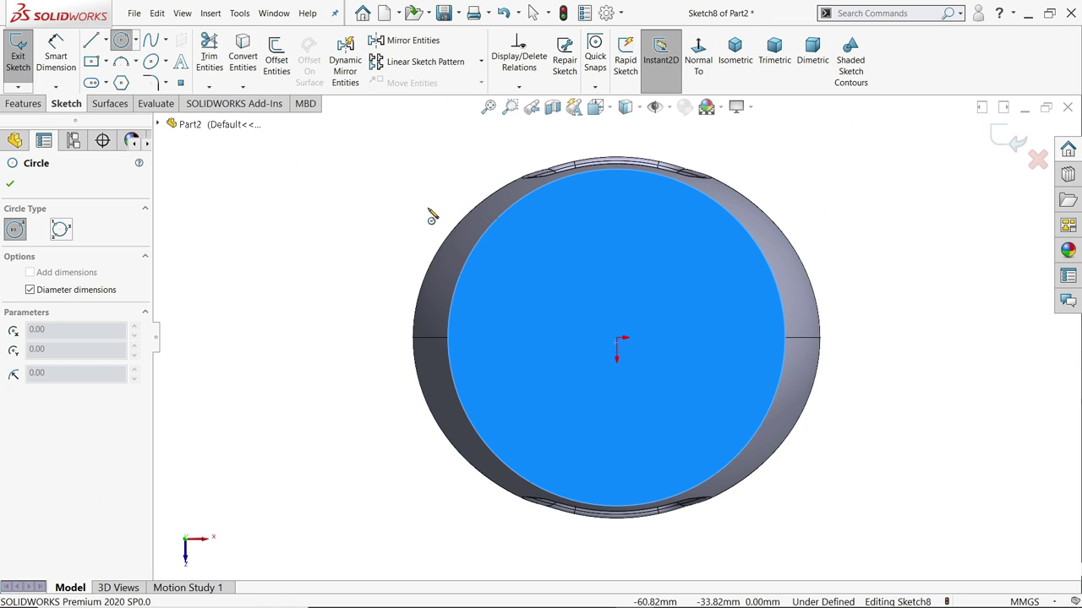
click(617, 338)
text(55)
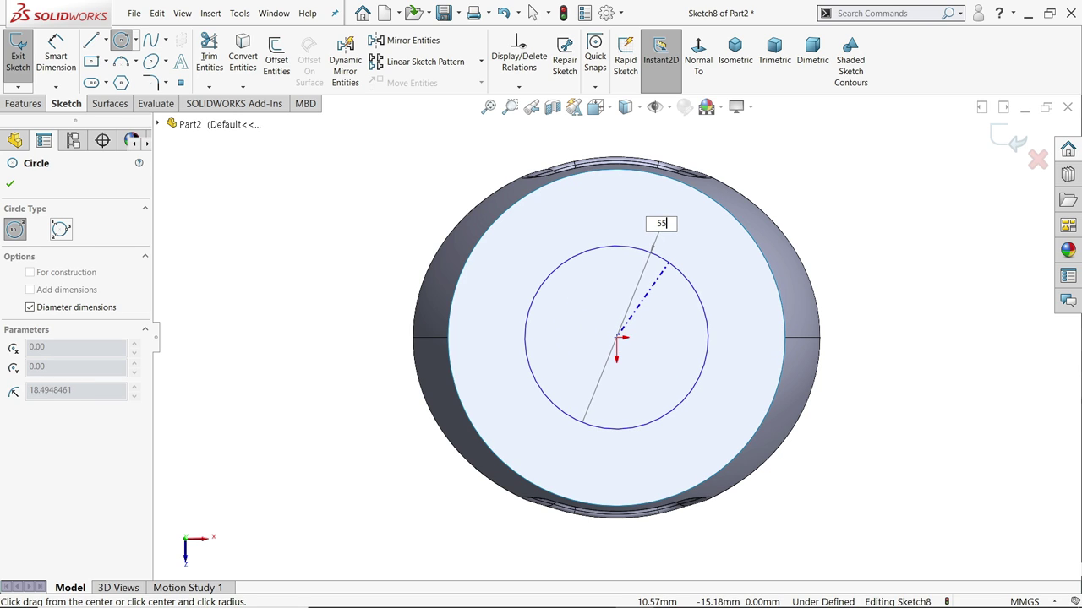
key(Return)
Extrude the circle as a surface 16 mm, reversing the direction so the neck rises outward from the bottle.
click(731, 67)
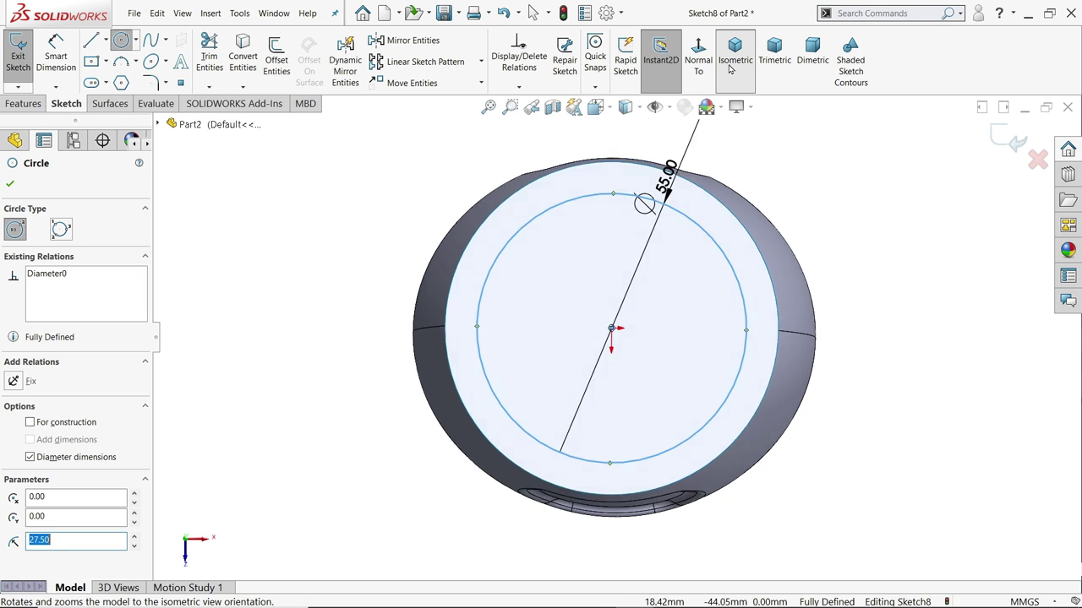
click(108, 103)
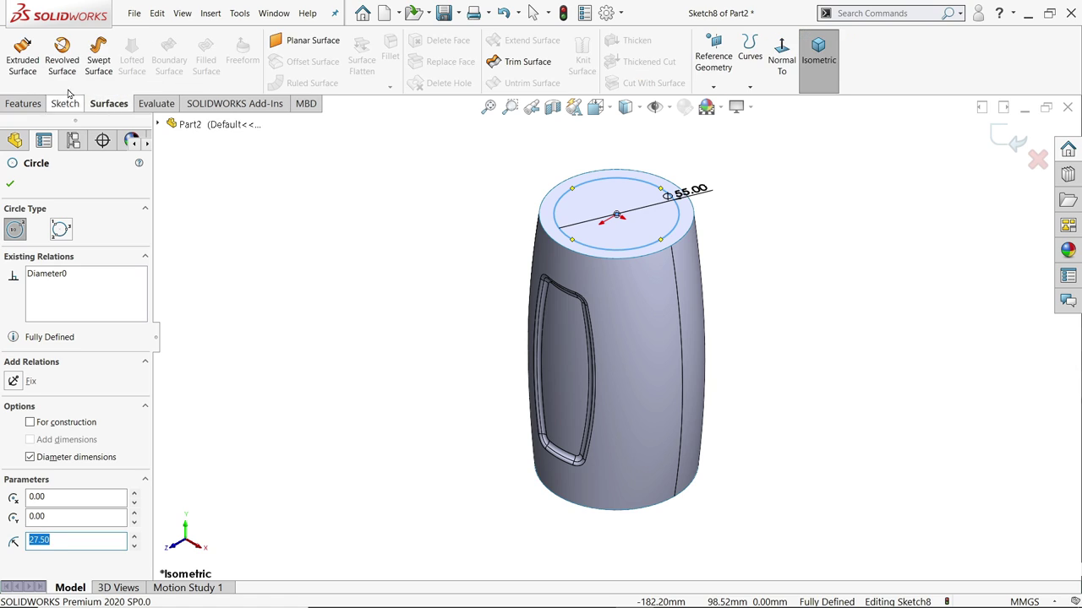
click(24, 60)
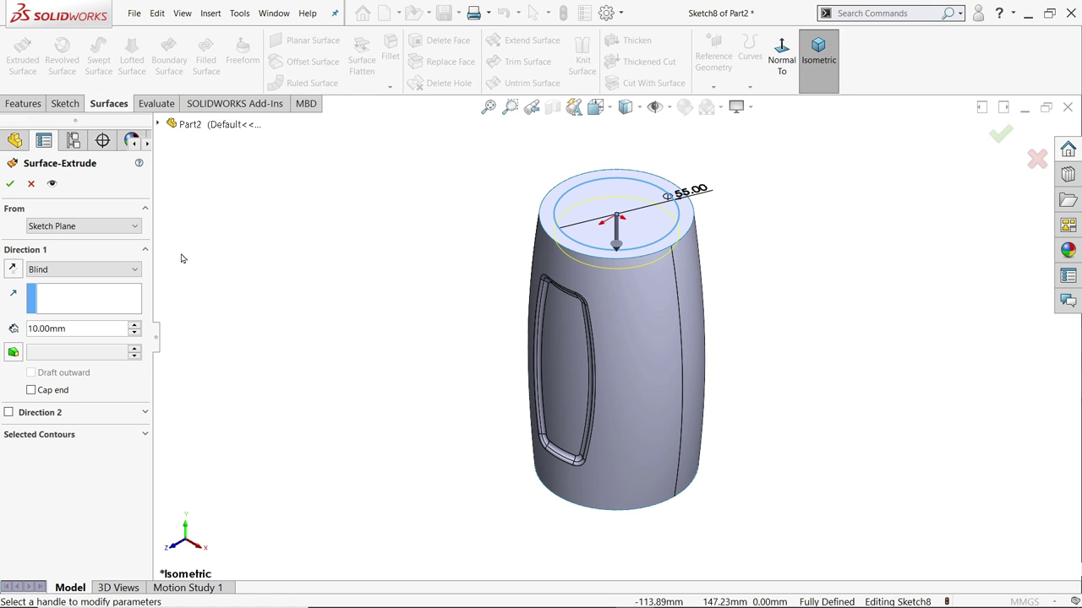
drag(52, 328, 28, 328)
text(16)
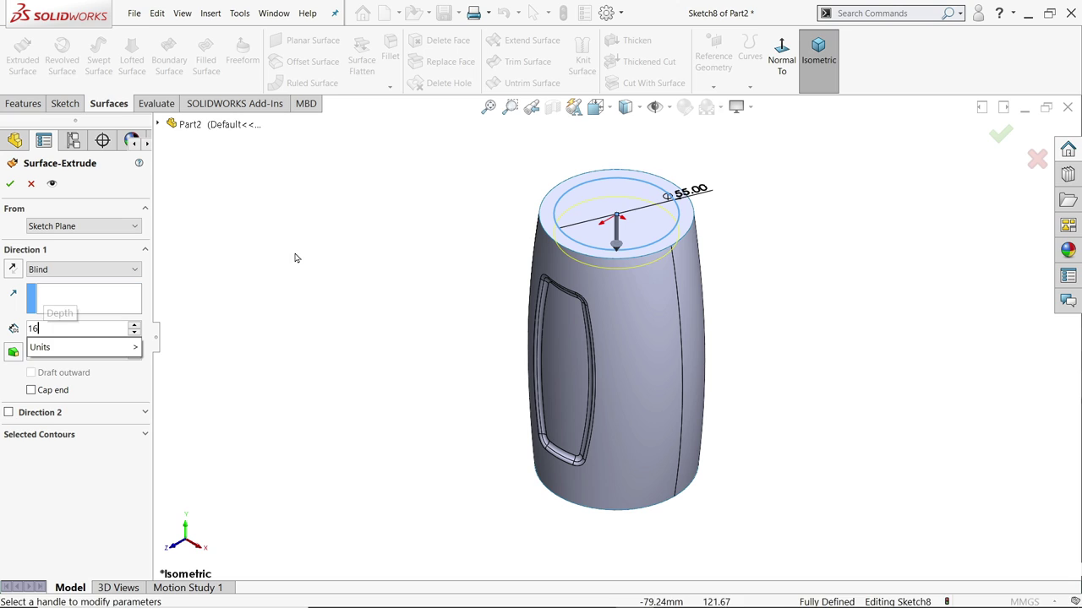
key(Return)
scroll(569, 246, down, 5)
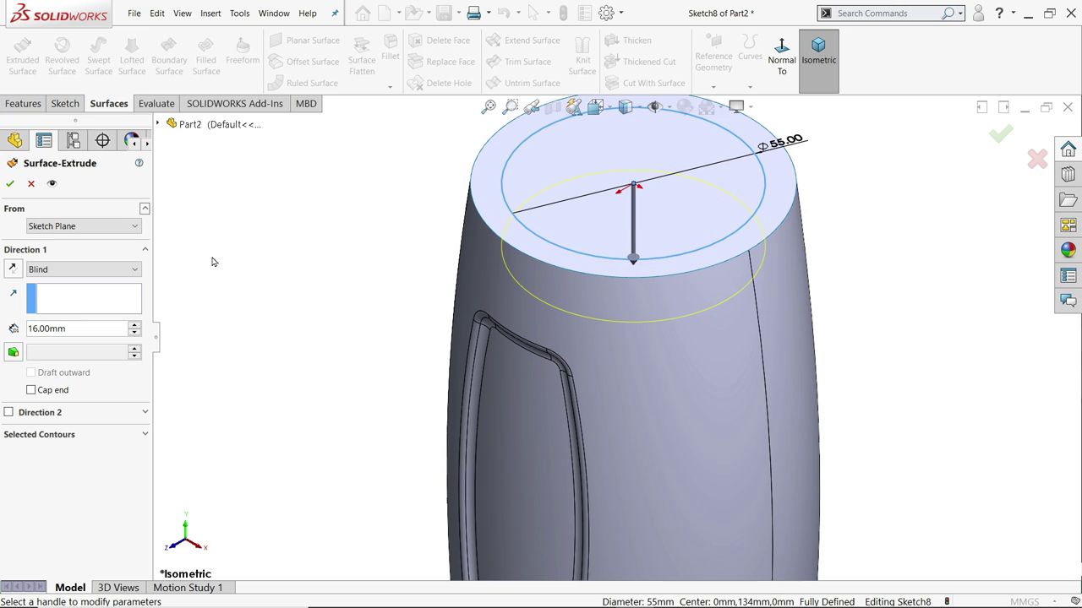
click(13, 269)
key(f)
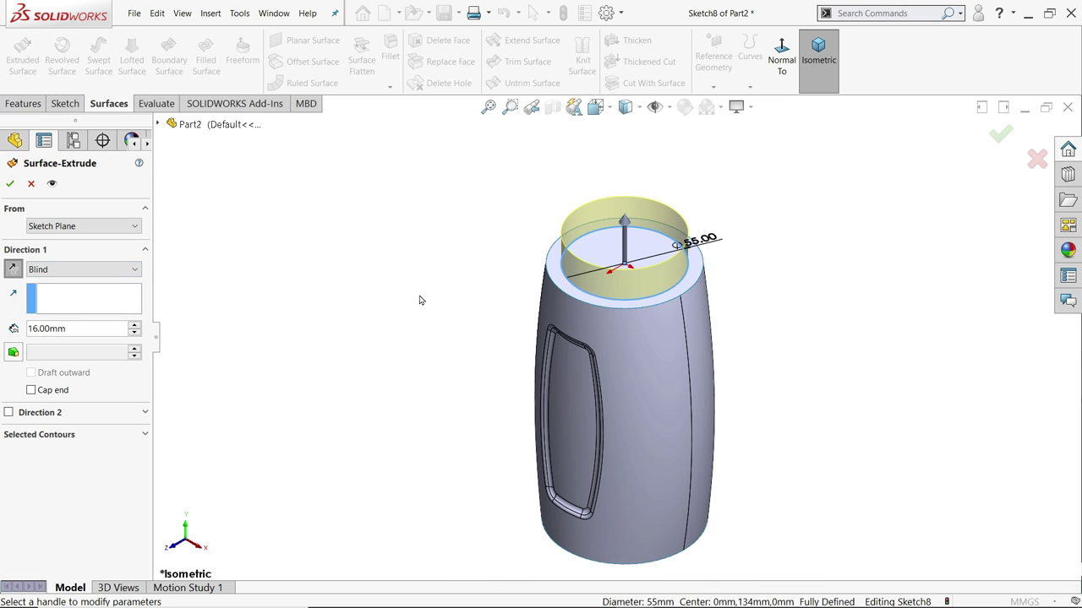
scroll(663, 274, down, 2)
scroll(676, 273, down, 2)
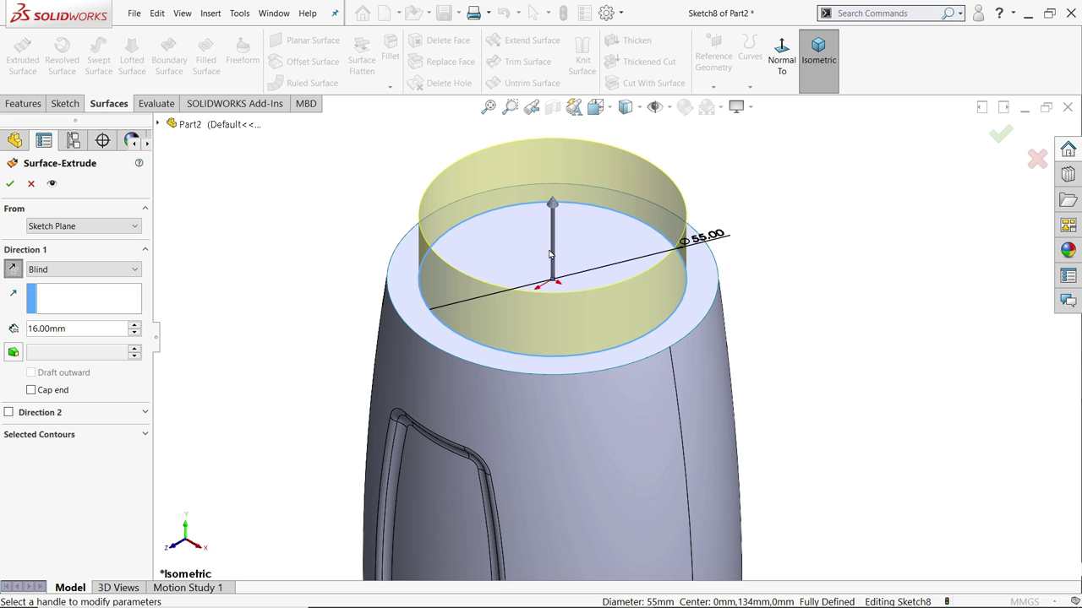
click(9, 184)
Set up a mutual surface trim between the extruded neck and the flat top surface, listing each surface only once.
scroll(558, 340, down, 3)
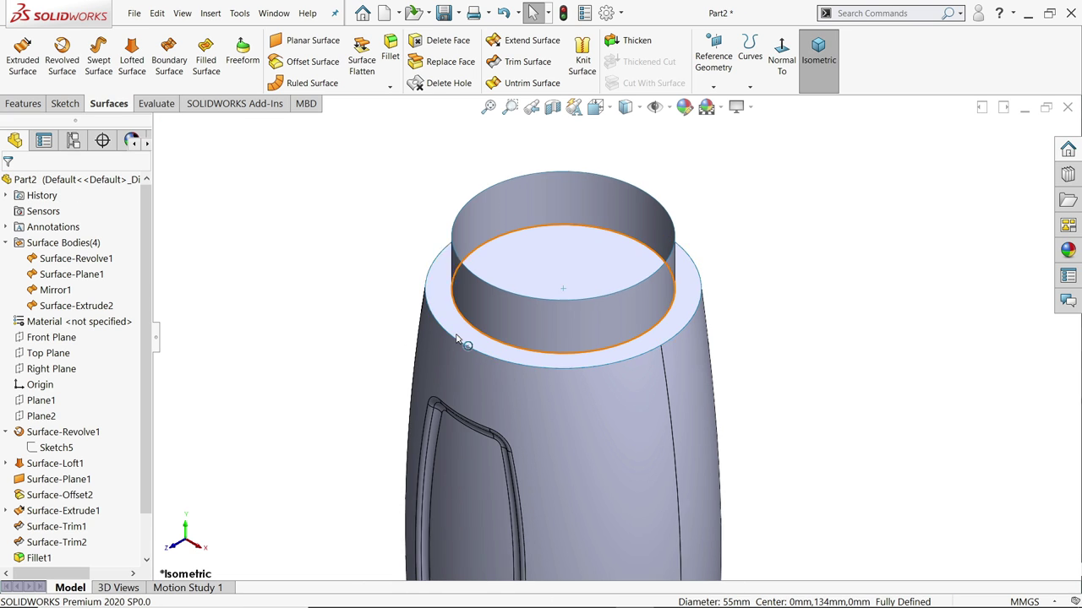
click(520, 65)
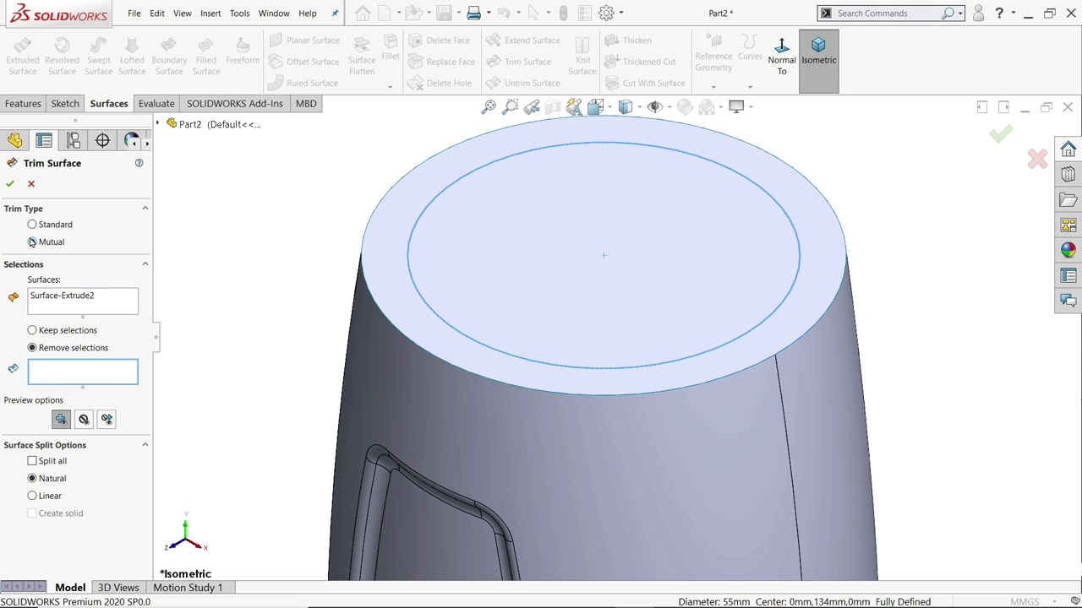
click(49, 300)
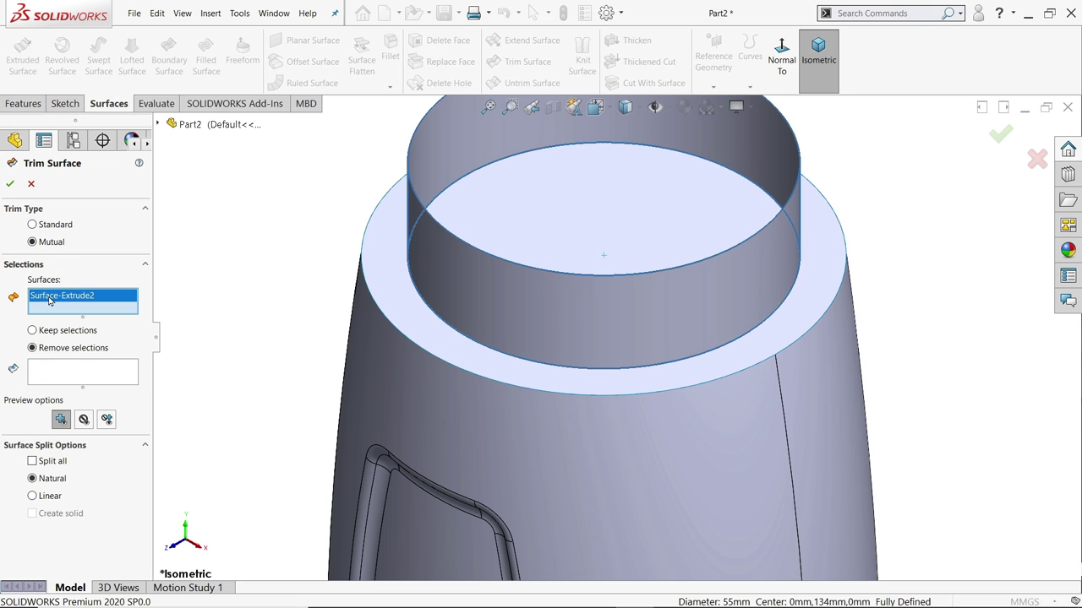
click(418, 305)
click(475, 285)
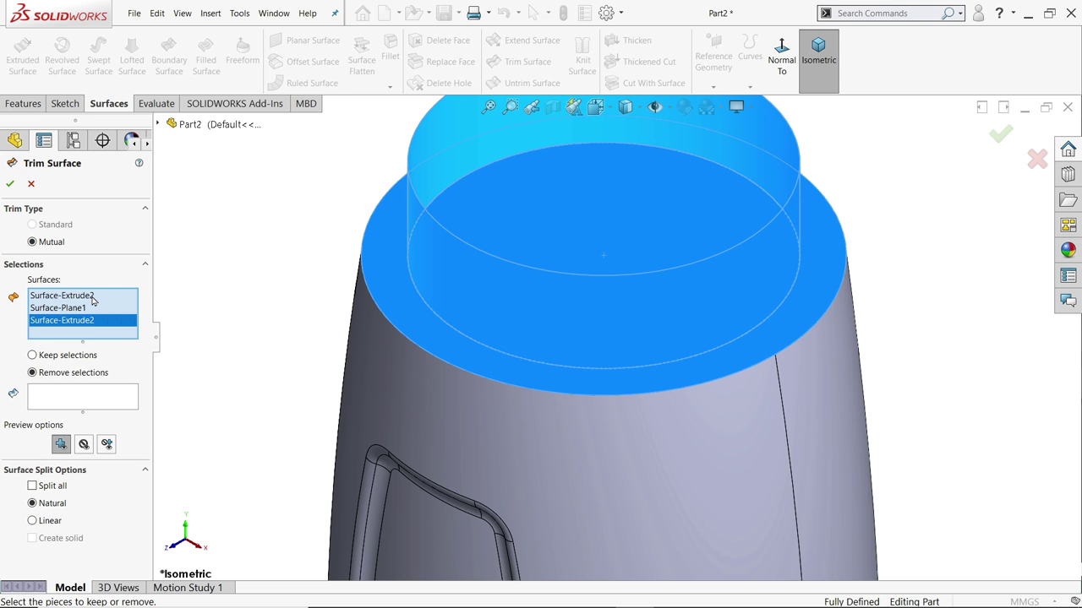
right_click(101, 298)
click(126, 304)
click(497, 290)
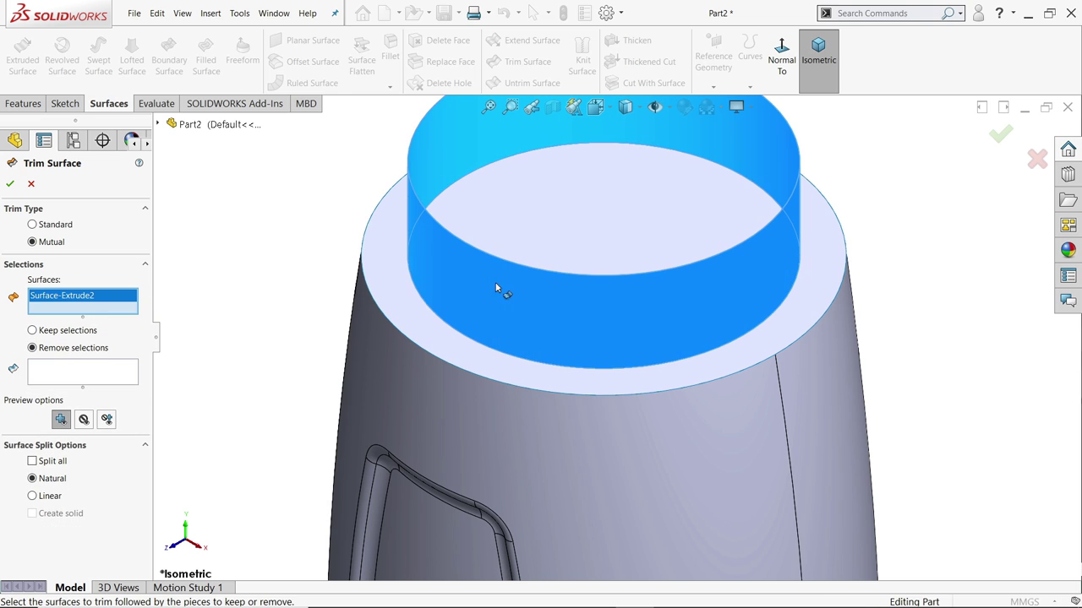
click(407, 305)
Remove the disc of the flat top surface inside the neck and complete the mutual trim.
click(69, 388)
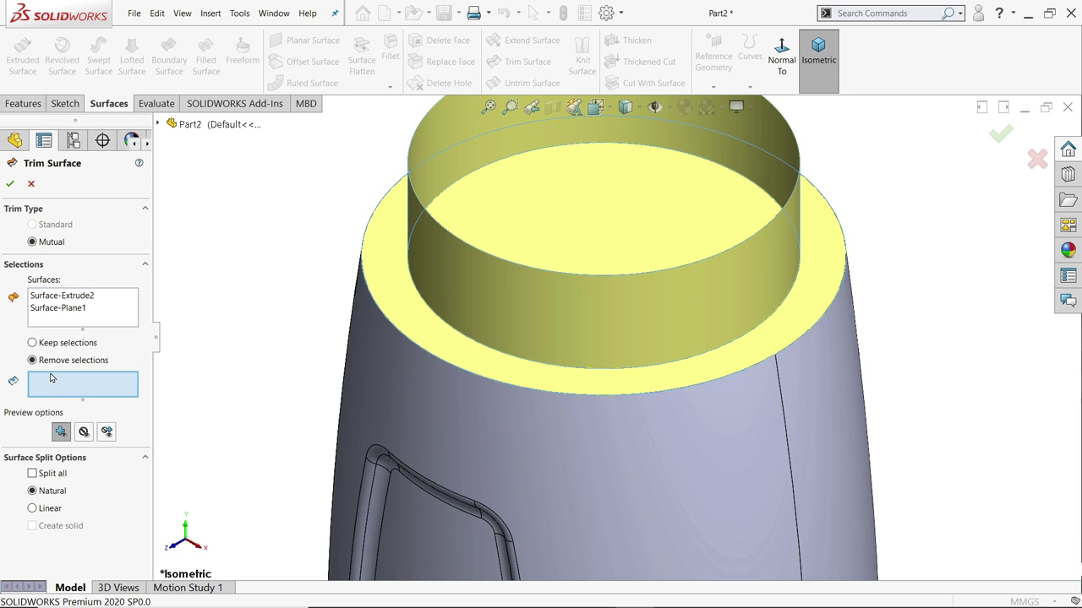
click(576, 230)
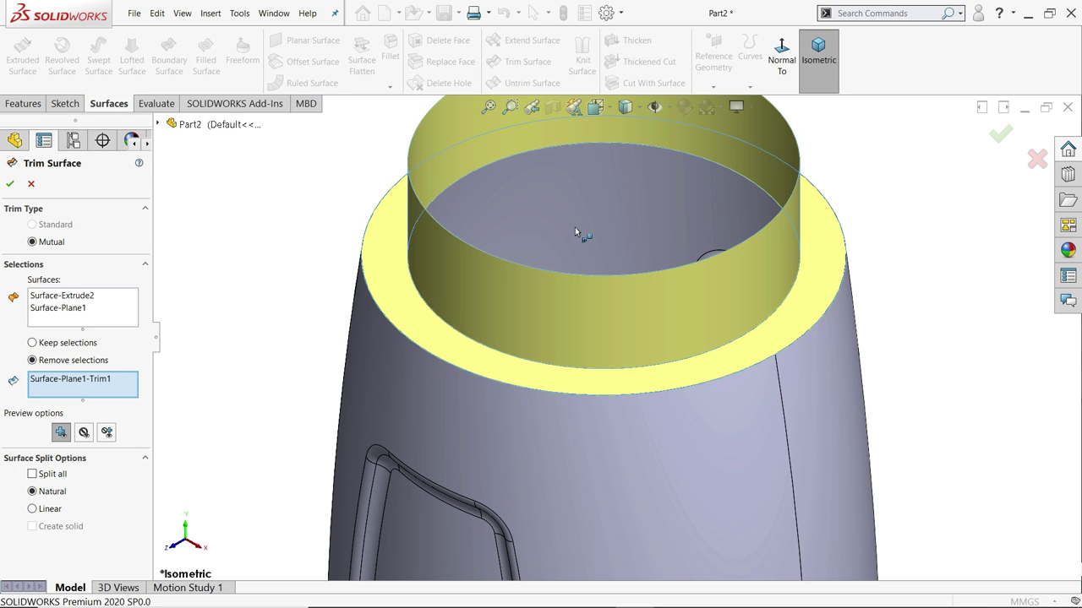
scroll(564, 235, up, 5)
middle_drag(442, 248, 591, 325)
scroll(439, 315, down, 5)
mouse_move(254, 296)
middle_down()
mouse_move(240, 294)
mouse_move(259, 303)
middle_up()
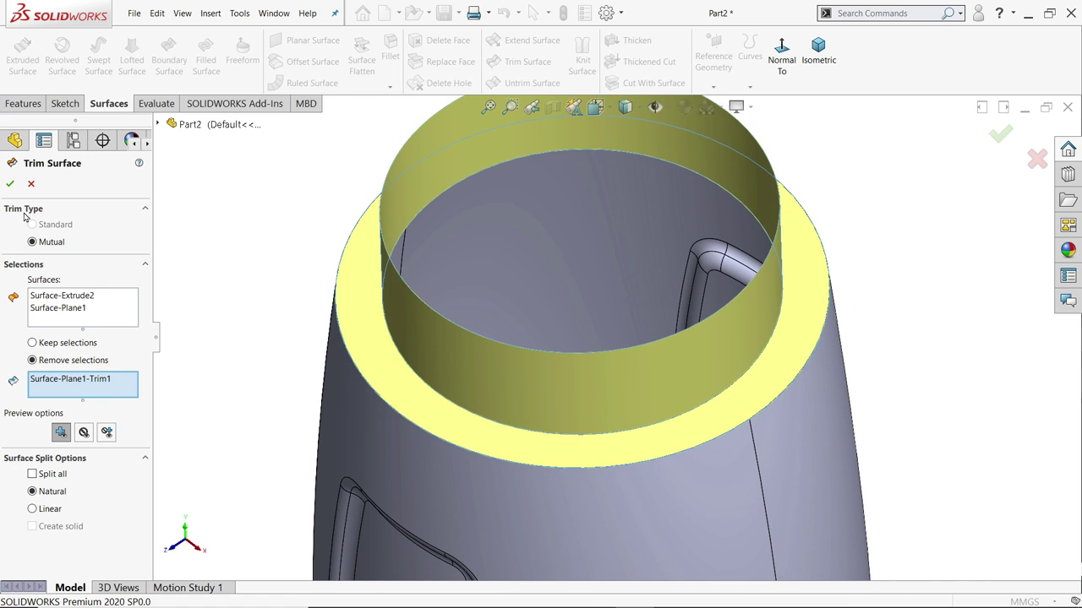
click(9, 184)
Knit the body, mirrored, neck and trimmed top surfaces into one surface body with Merge entities enabled.
scroll(369, 302, up, 5)
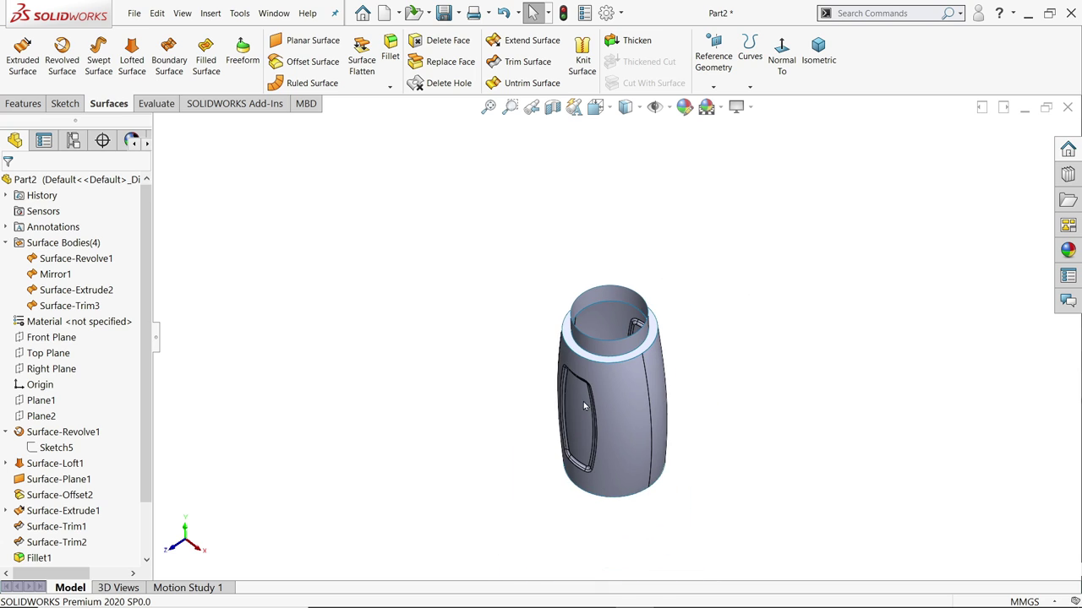
scroll(583, 406, down, 3)
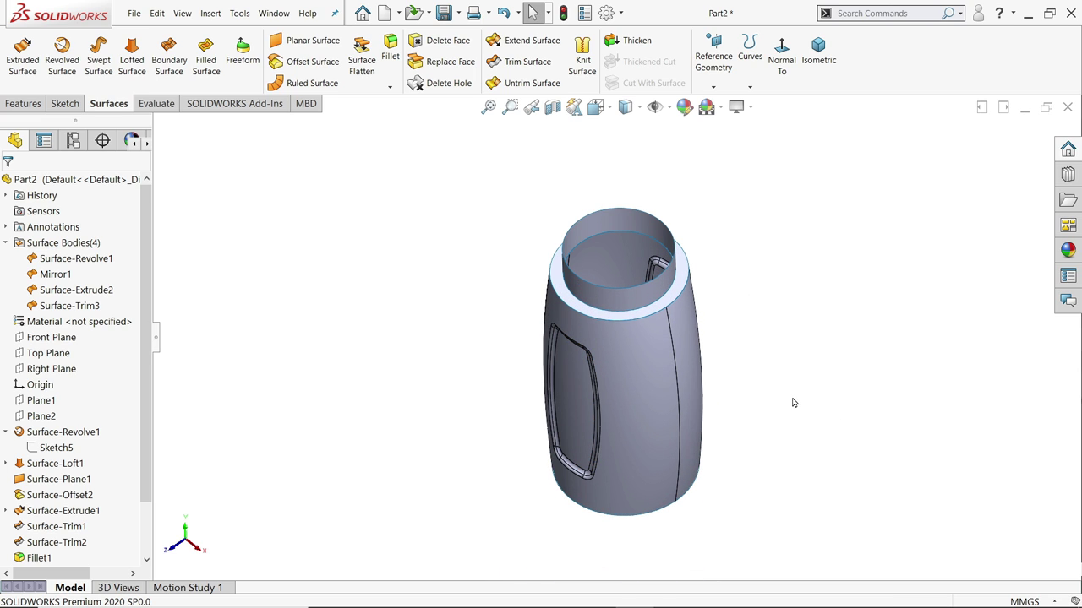
middle_drag(792, 403, 790, 336)
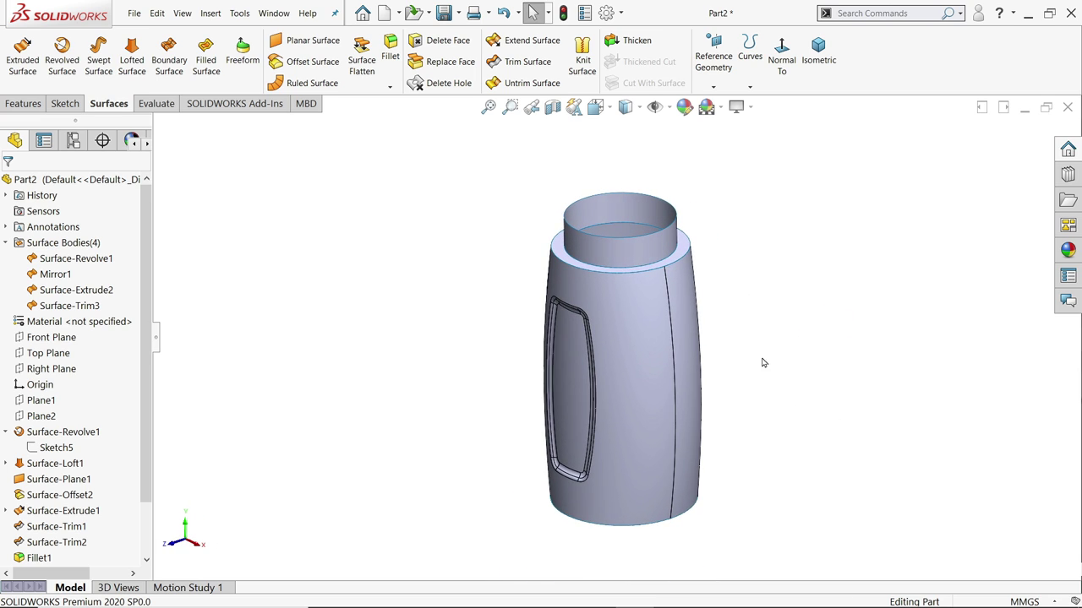
scroll(756, 365, down, 2)
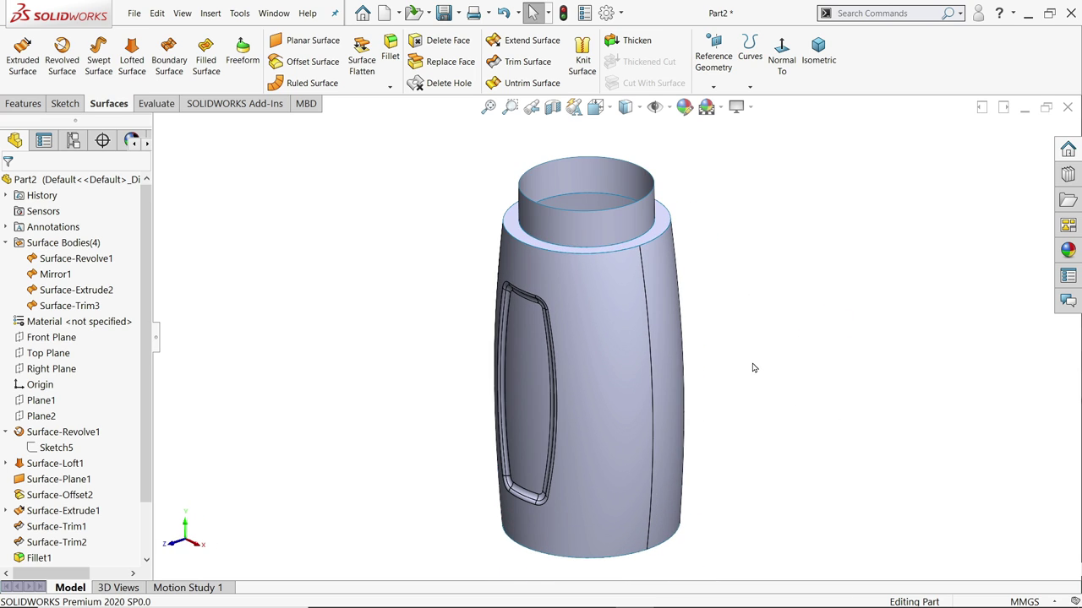
click(582, 61)
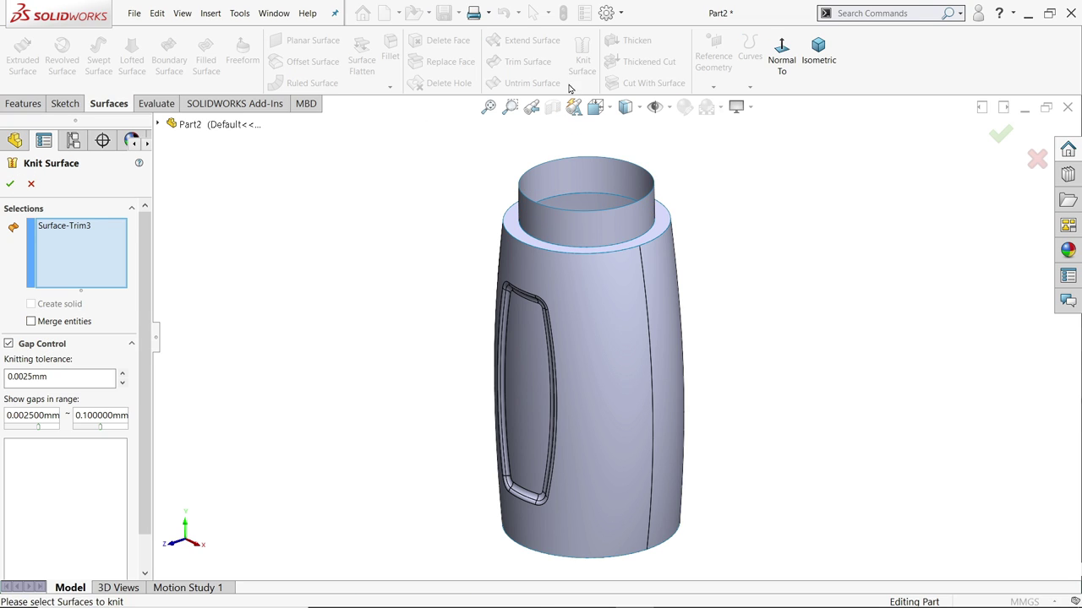
right_click(61, 247)
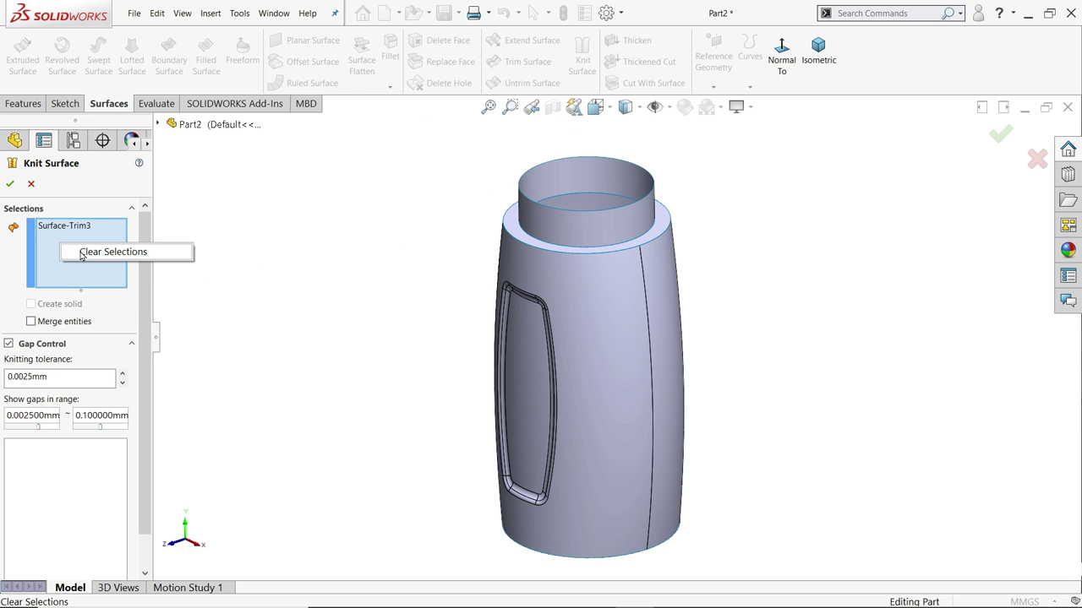
click(95, 252)
drag(343, 161, 800, 568)
middle_drag(747, 503, 724, 423)
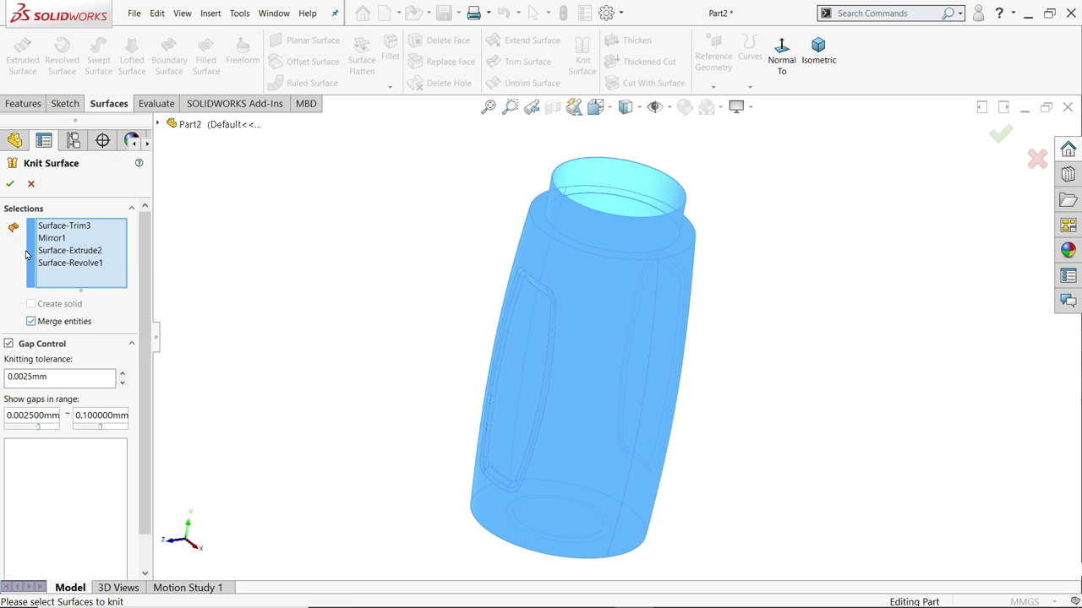
click(10, 183)
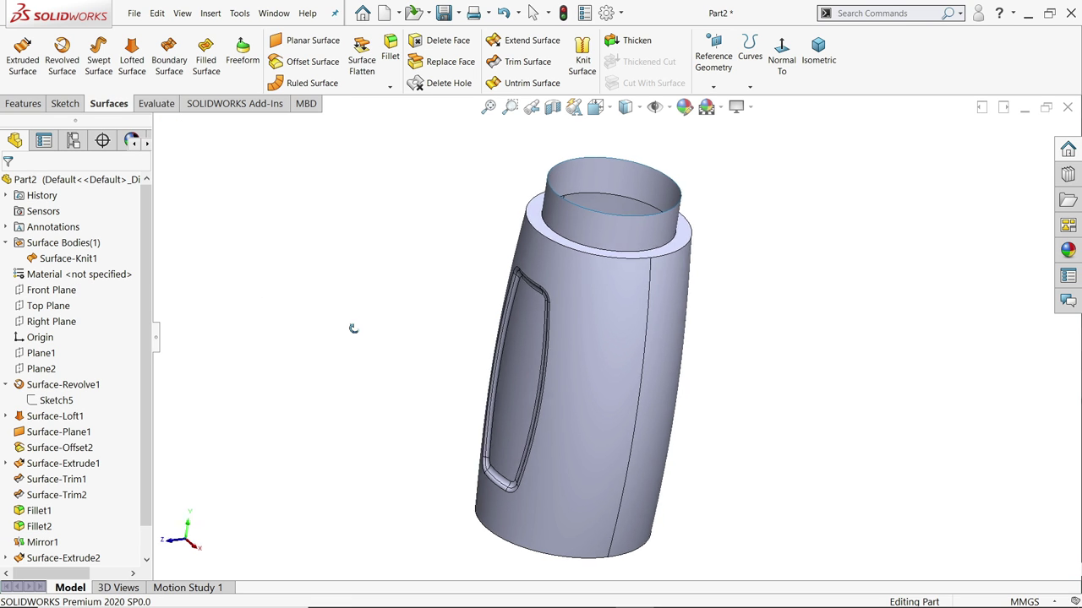
Fillet the bottle's outer shoulder edge and its bottom outer edge with a 5 mm radius.
middle_drag(353, 329, 386, 358)
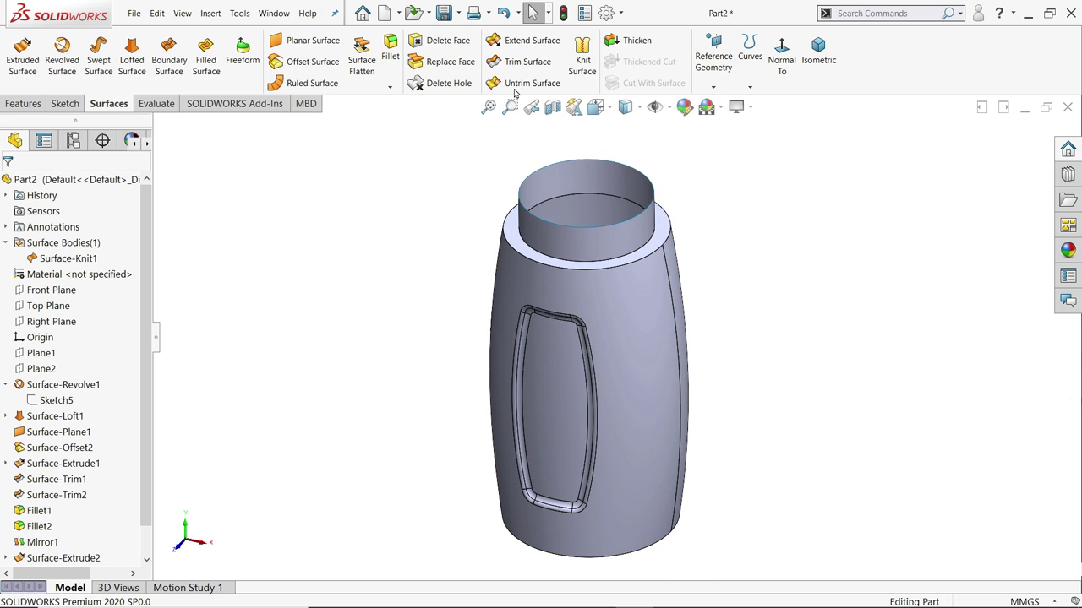
click(394, 56)
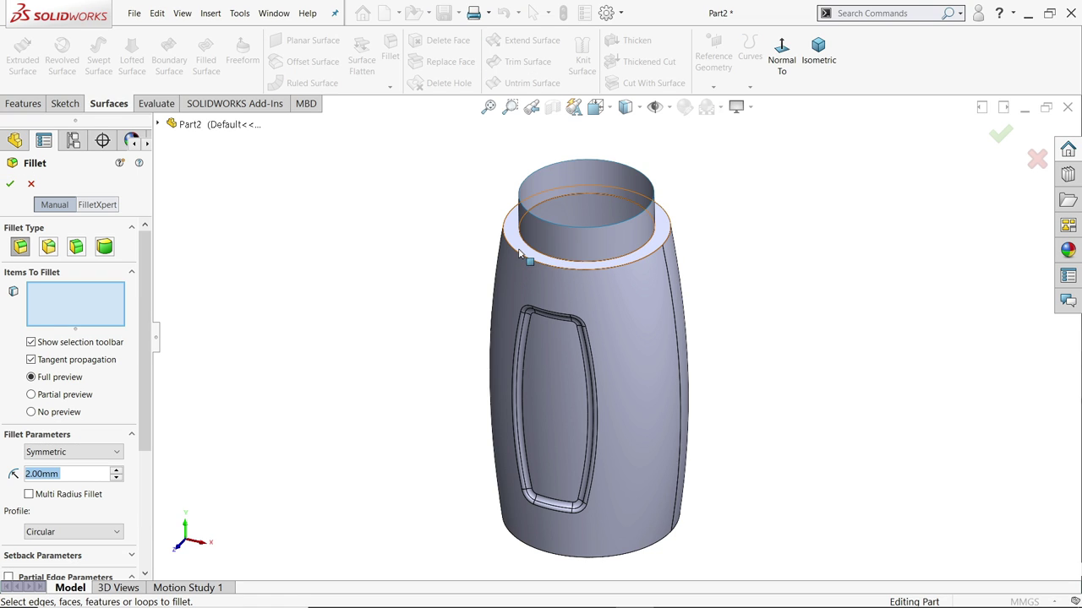
text(5)
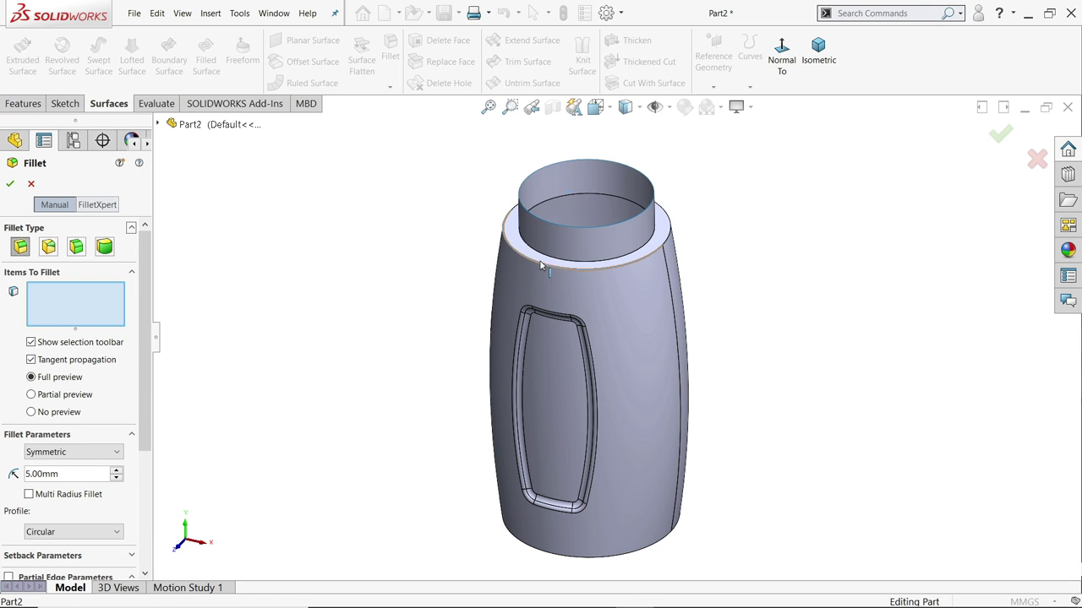
click(537, 262)
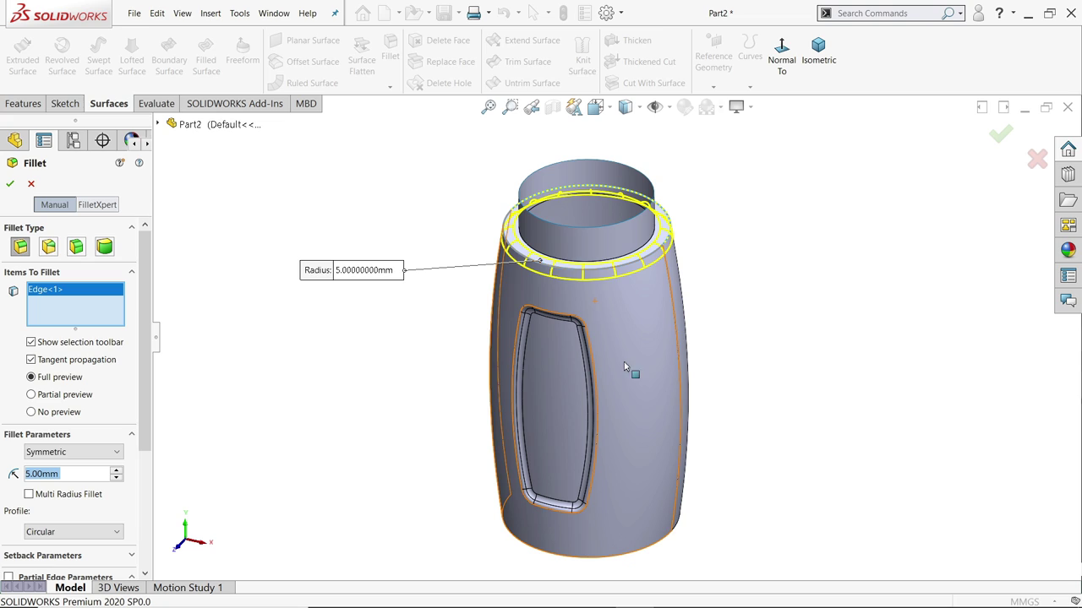
click(658, 548)
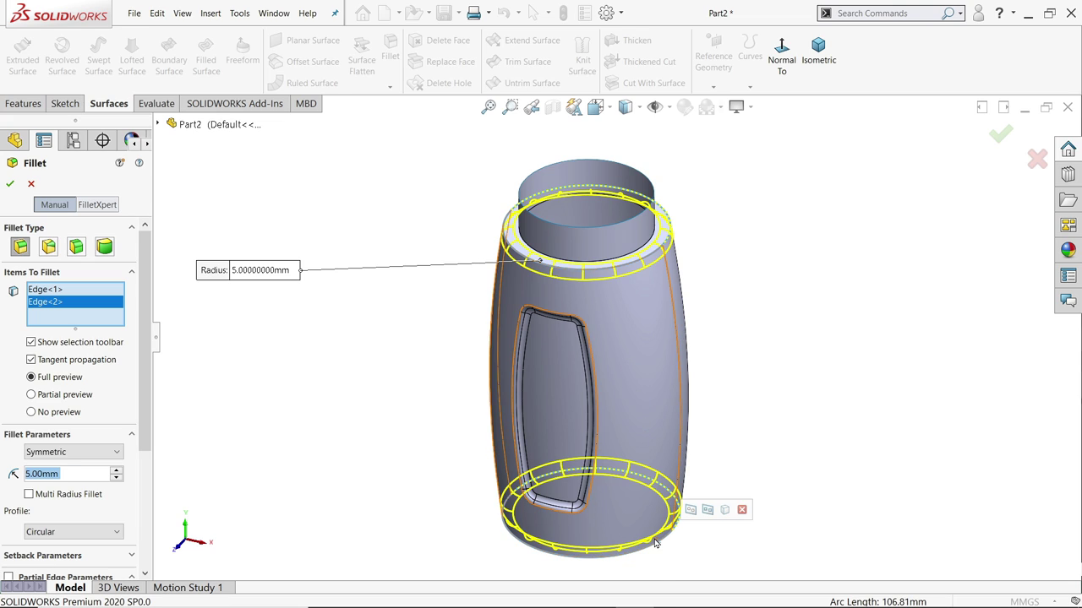
click(10, 184)
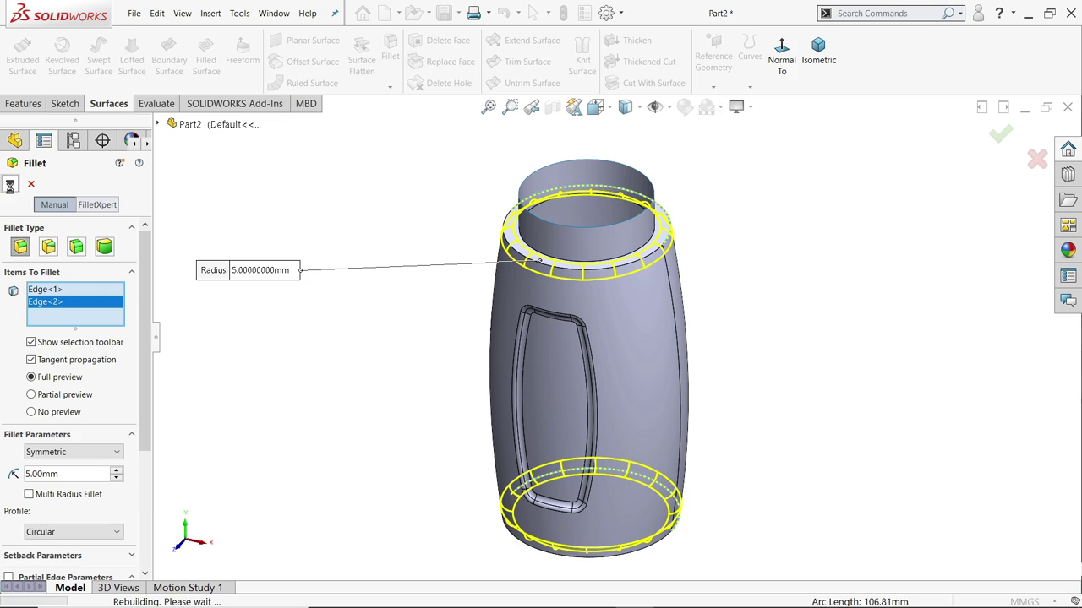
scroll(591, 236, down, 4)
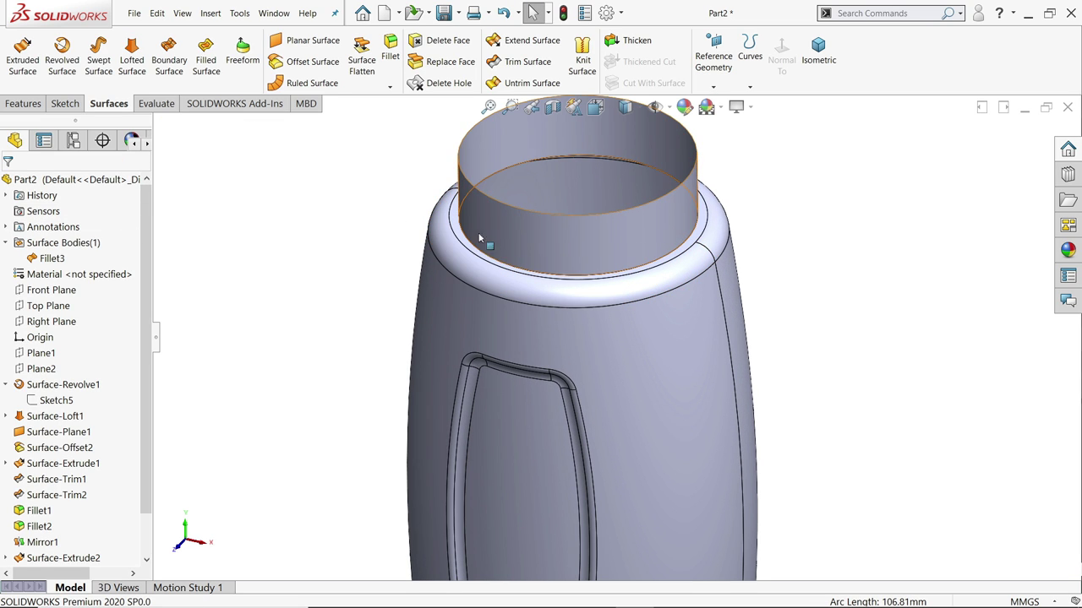
middle_click(489, 259)
mouse_move(489, 259)
middle_down()
mouse_move(546, 290)
mouse_move(534, 292)
mouse_move(491, 241)
mouse_move(488, 252)
middle_up()
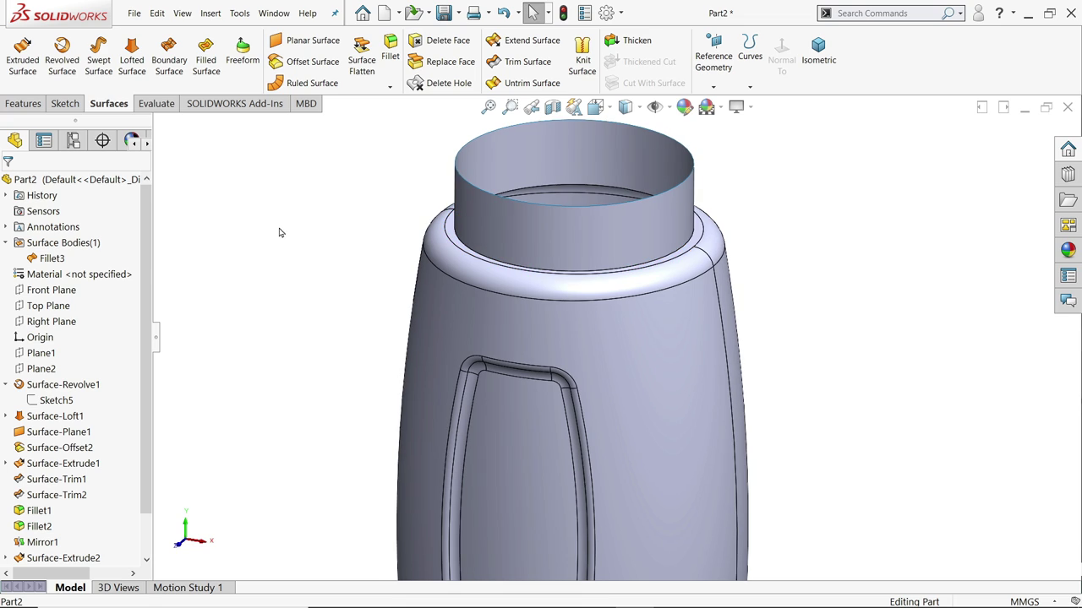
scroll(289, 235, up, 4)
scroll(638, 430, down, 2)
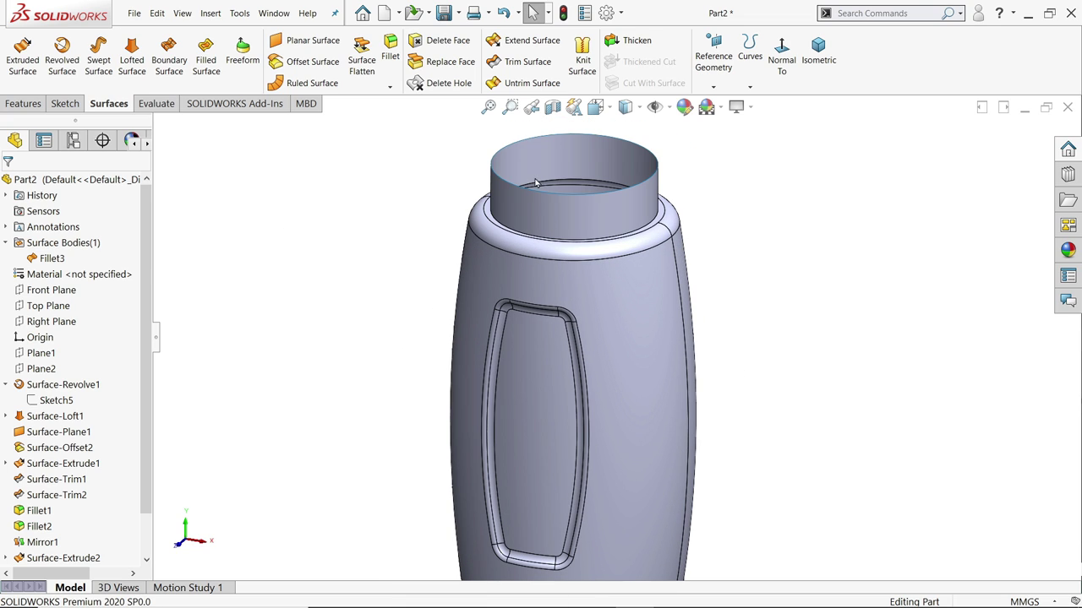
Thicken the filleted bottle surface body inward by 2 mm into a solid wall.
click(630, 41)
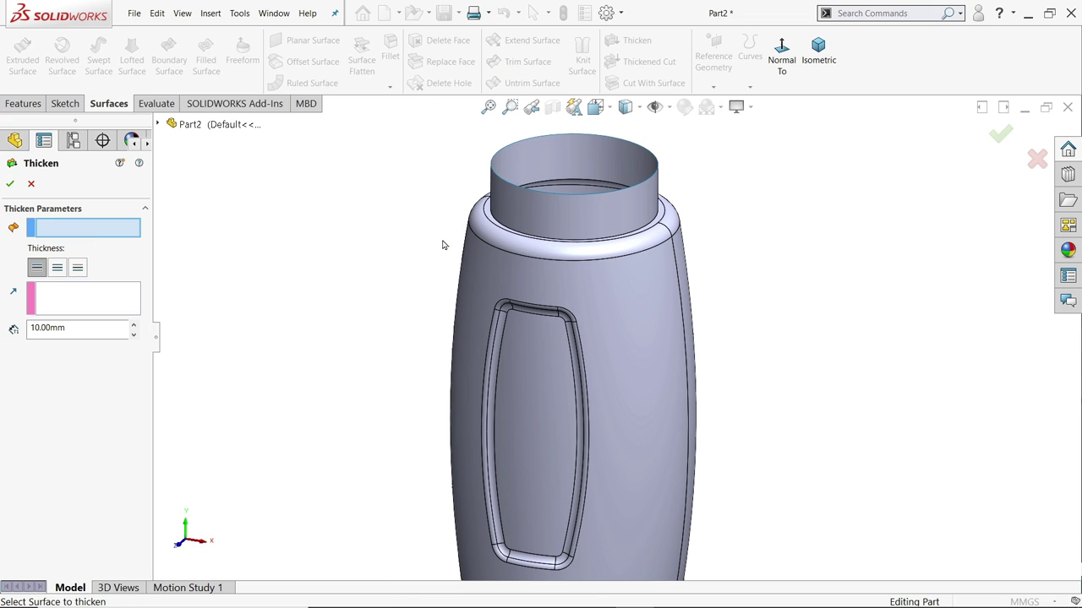
click(442, 285)
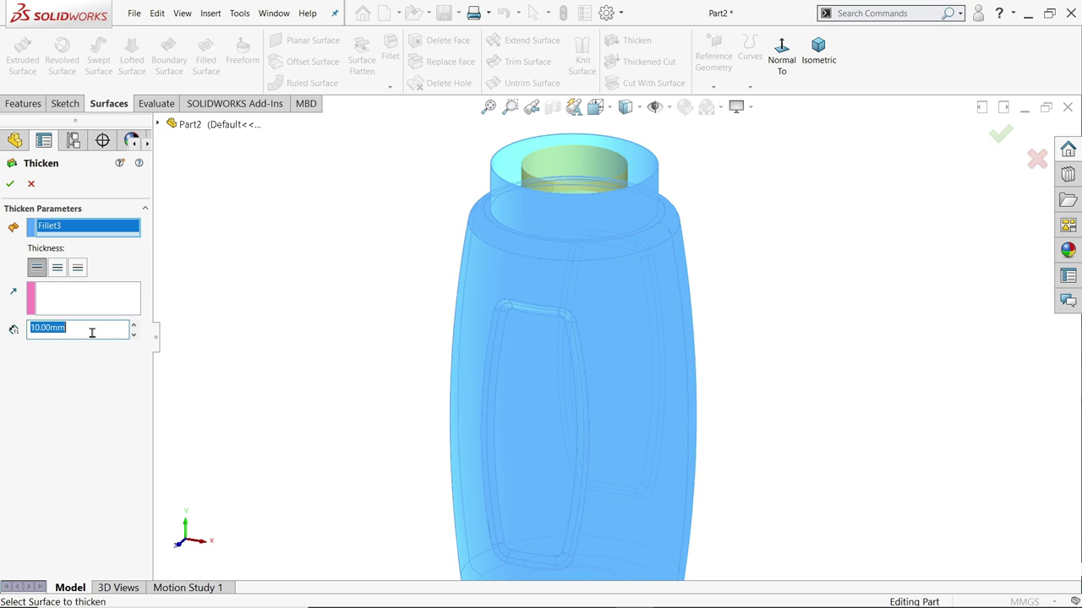
text(2)
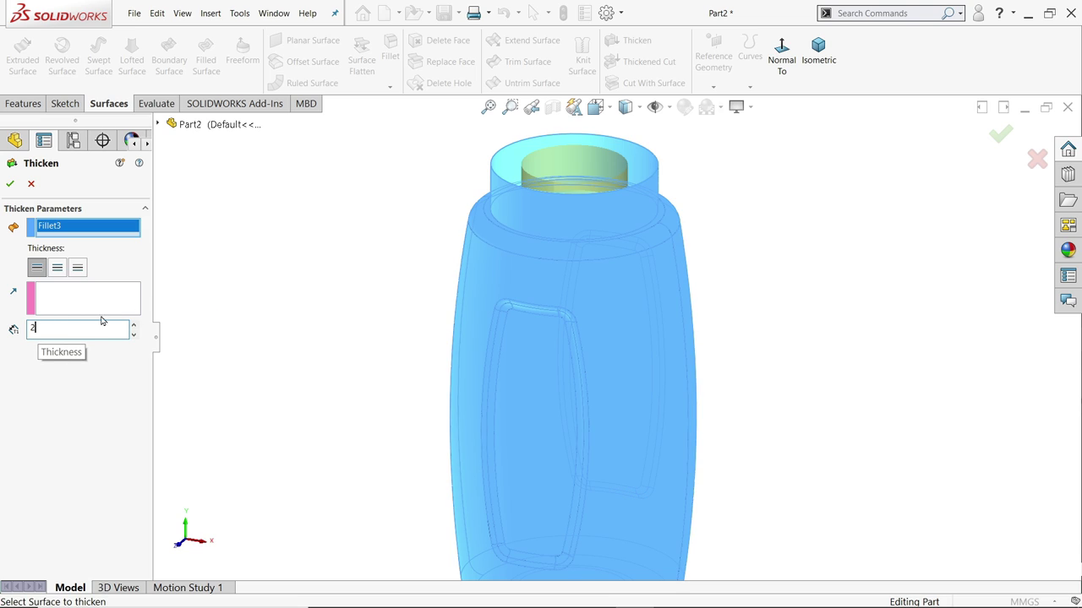
scroll(531, 188, down, 5)
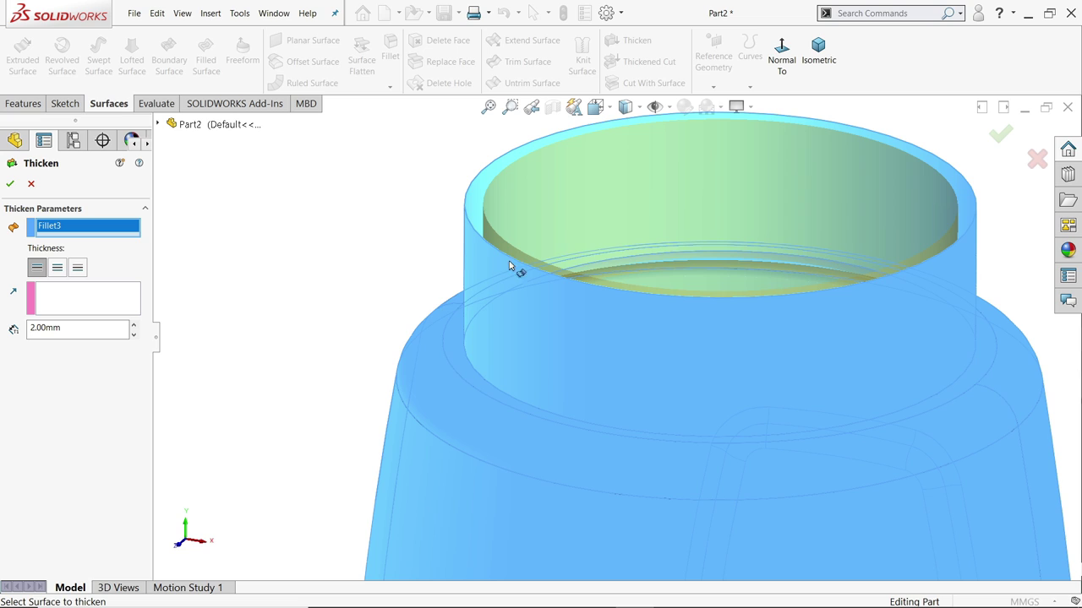
click(10, 183)
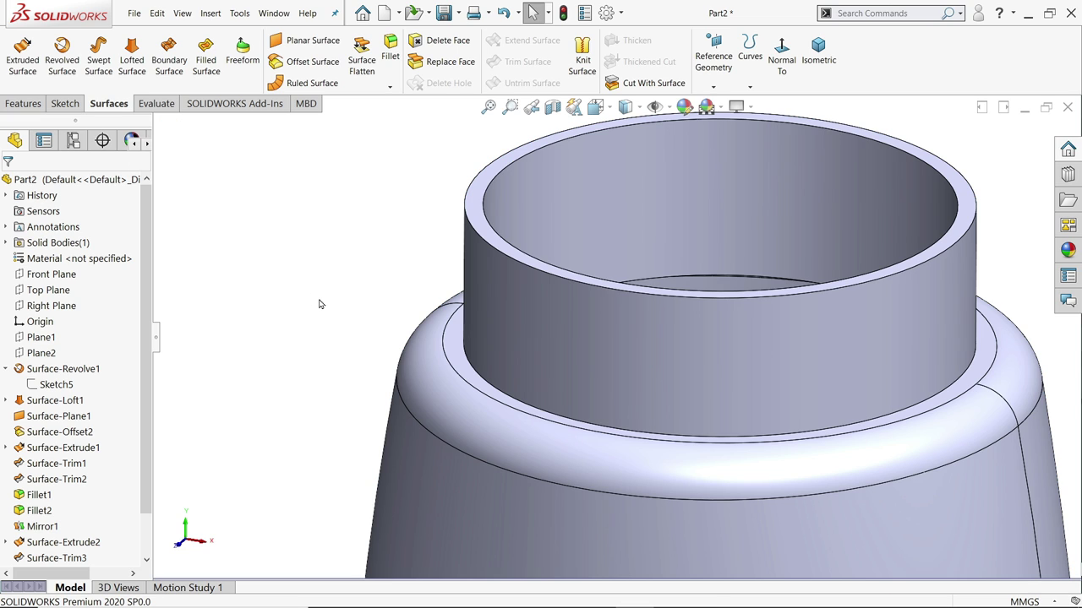
scroll(393, 291, up, 5)
scroll(524, 326, up, 5)
scroll(633, 385, down, 4)
mouse_move(633, 384)
middle_down()
mouse_move(646, 470)
mouse_move(606, 452)
mouse_move(628, 368)
middle_up()
scroll(633, 451, up, 2)
scroll(630, 440, down, 3)
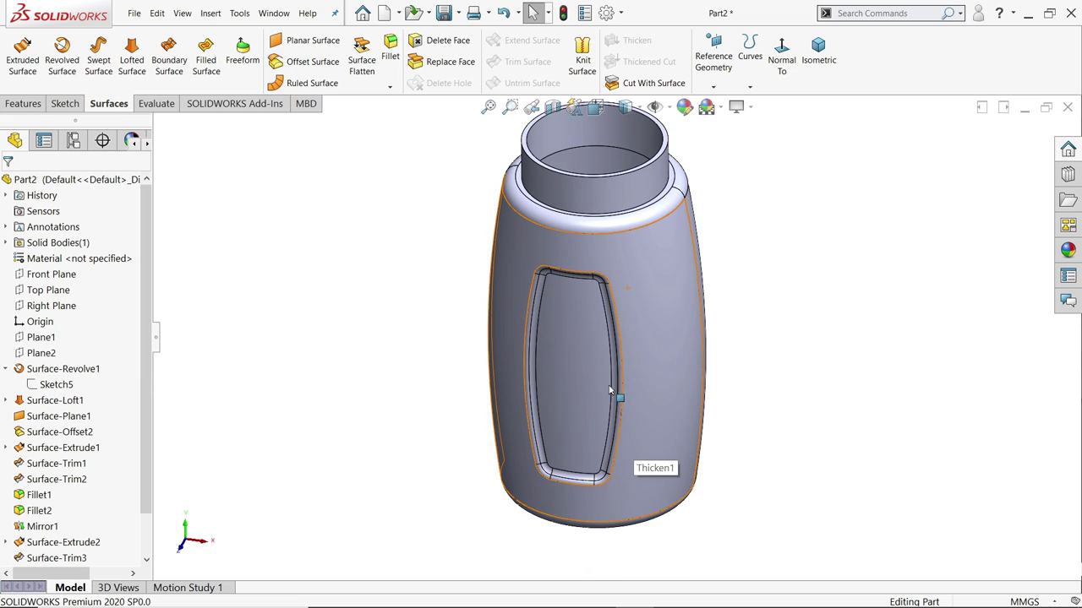
Switch to the bottle drawing in Photos and examine the neck dimensions, thread specification table and thread profile in Detail C.
key(alt+Tab)
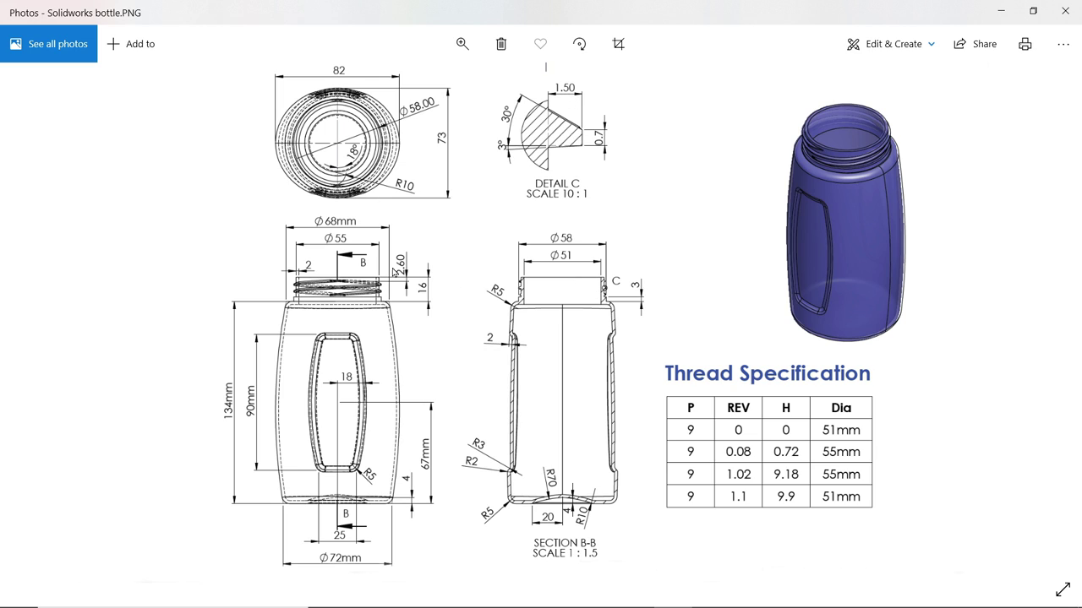
click(462, 44)
drag(392, 88, 420, 97)
drag(418, 242, 488, 244)
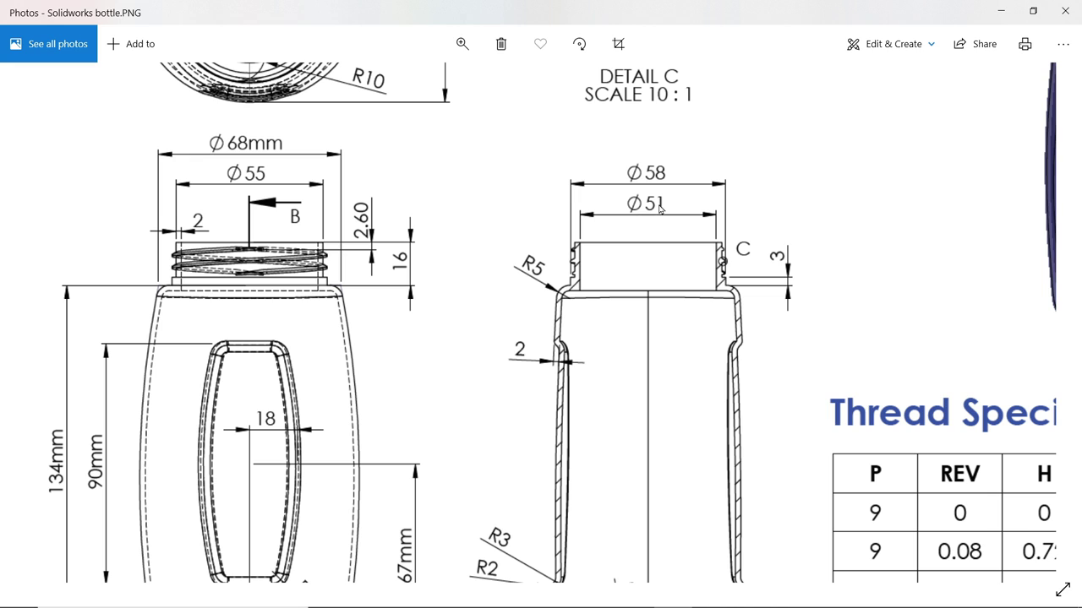
drag(700, 284, 386, 173)
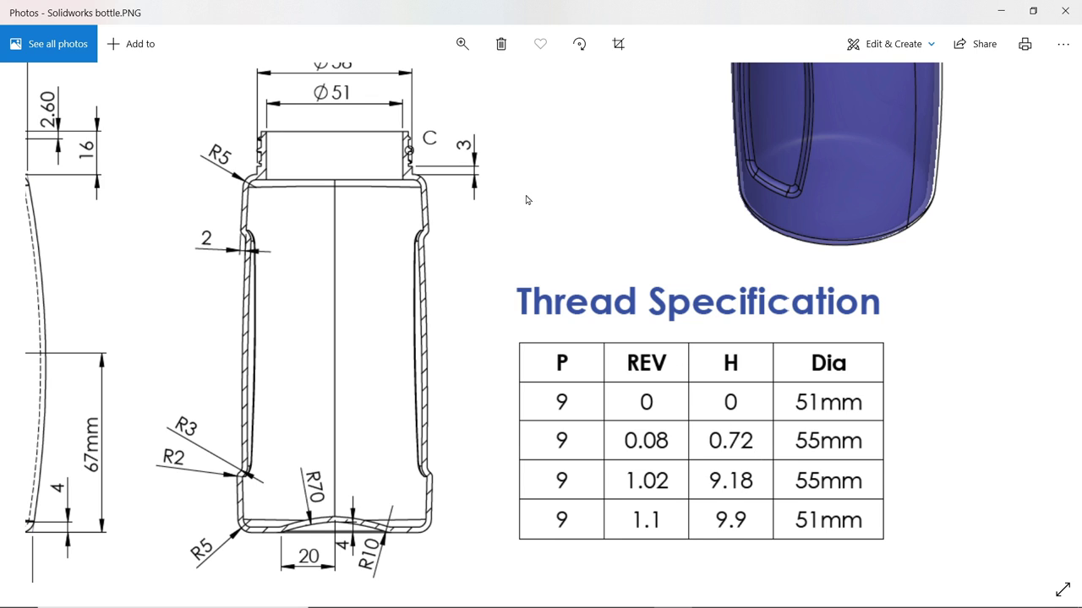
drag(526, 200, 814, 316)
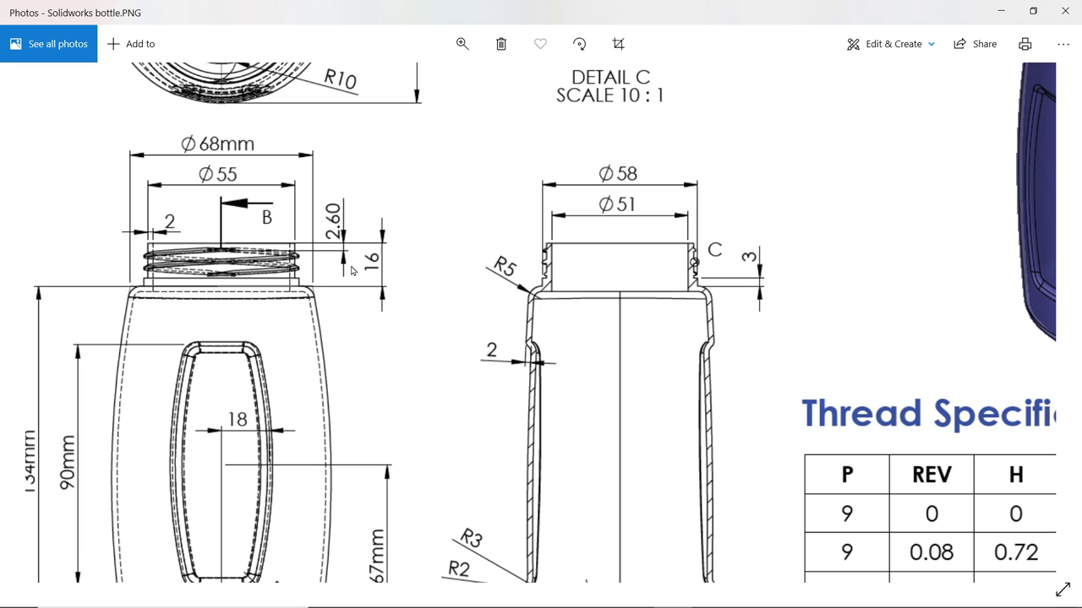
mouse_move(351, 271)
mouse_down()
mouse_move(357, 317)
mouse_move(344, 366)
mouse_move(359, 251)
mouse_up()
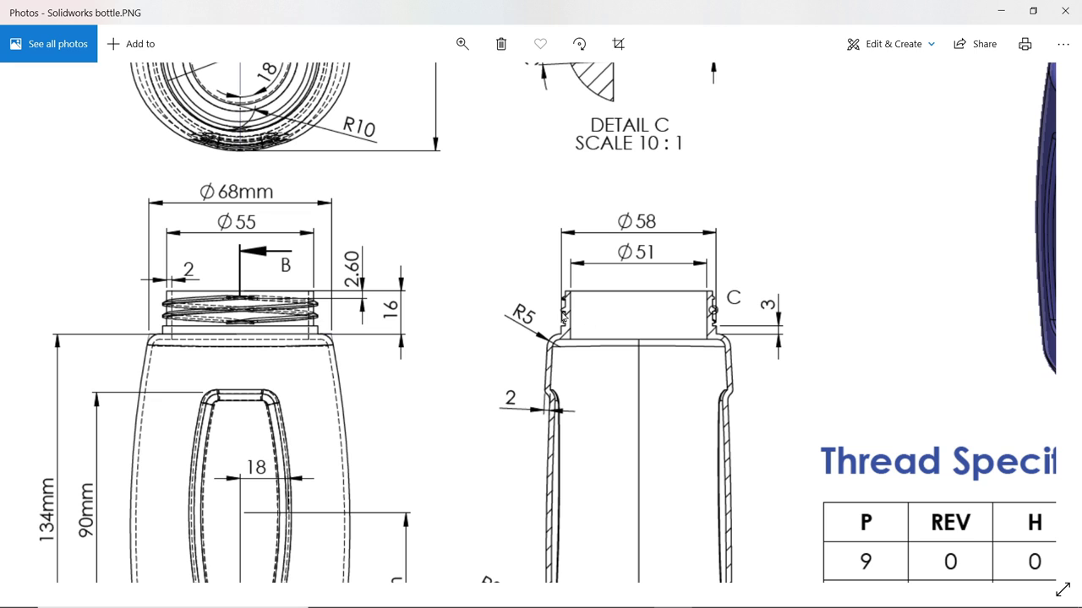
mouse_move(579, 317)
mouse_down()
mouse_move(507, 331)
mouse_move(456, 372)
mouse_move(416, 435)
mouse_up()
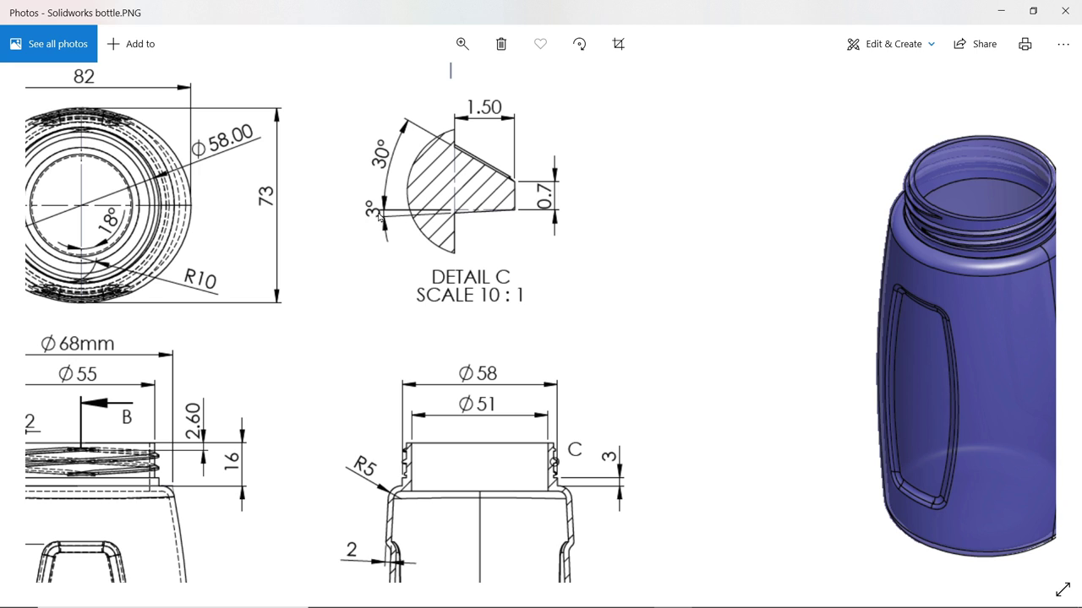
click(999, 11)
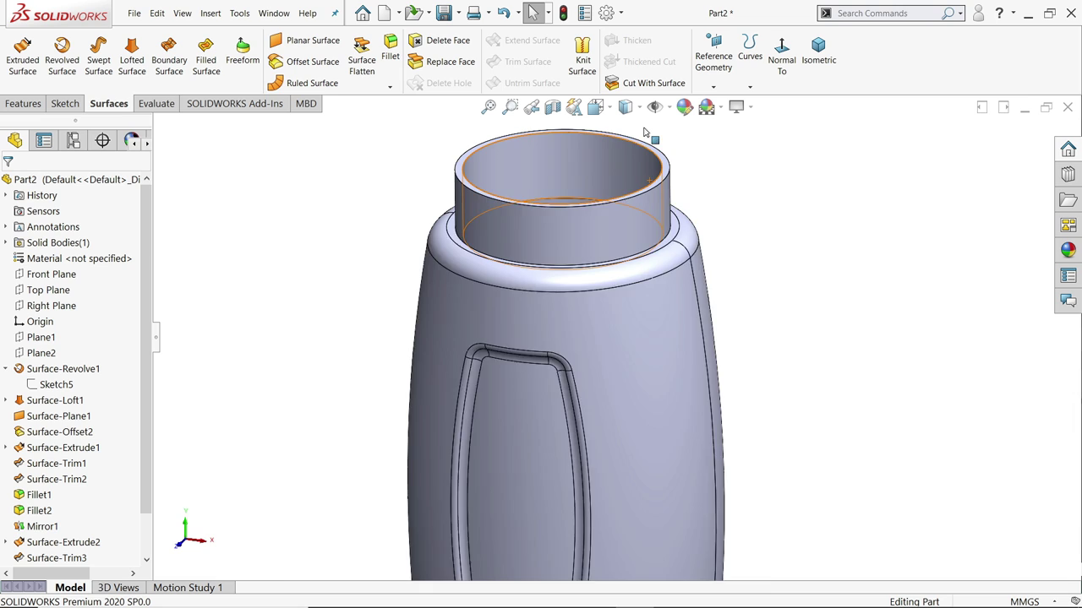
scroll(646, 136, down, 3)
click(683, 250)
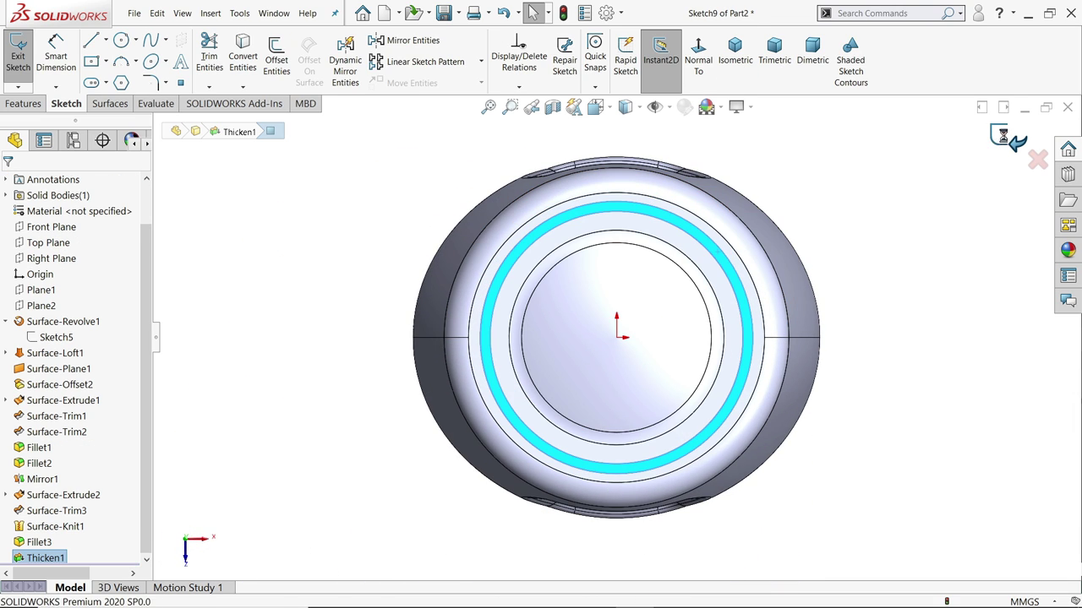
click(1007, 138)
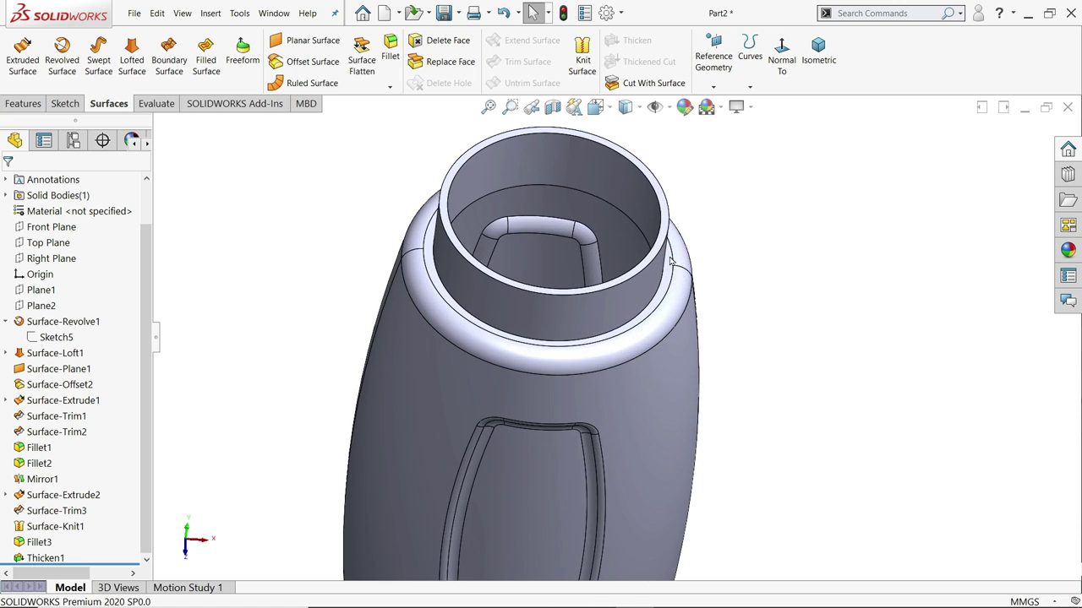
Create a reference plane offset 2.6 mm below the neck's top rim face, with the offset direction flipped.
middle_drag(669, 261, 668, 213)
scroll(668, 212, down, 3)
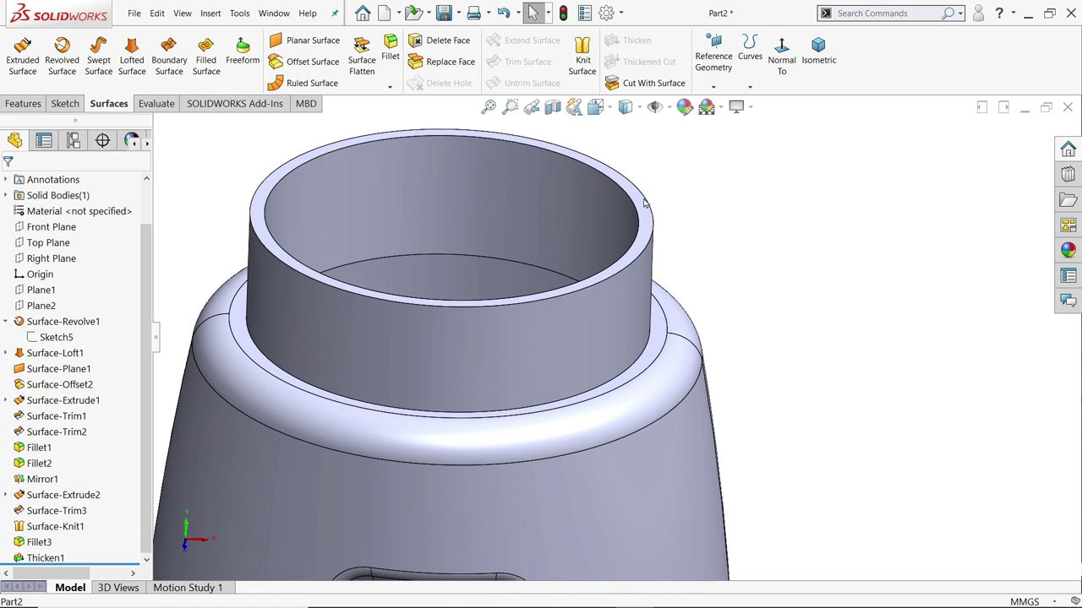
click(644, 203)
click(30, 106)
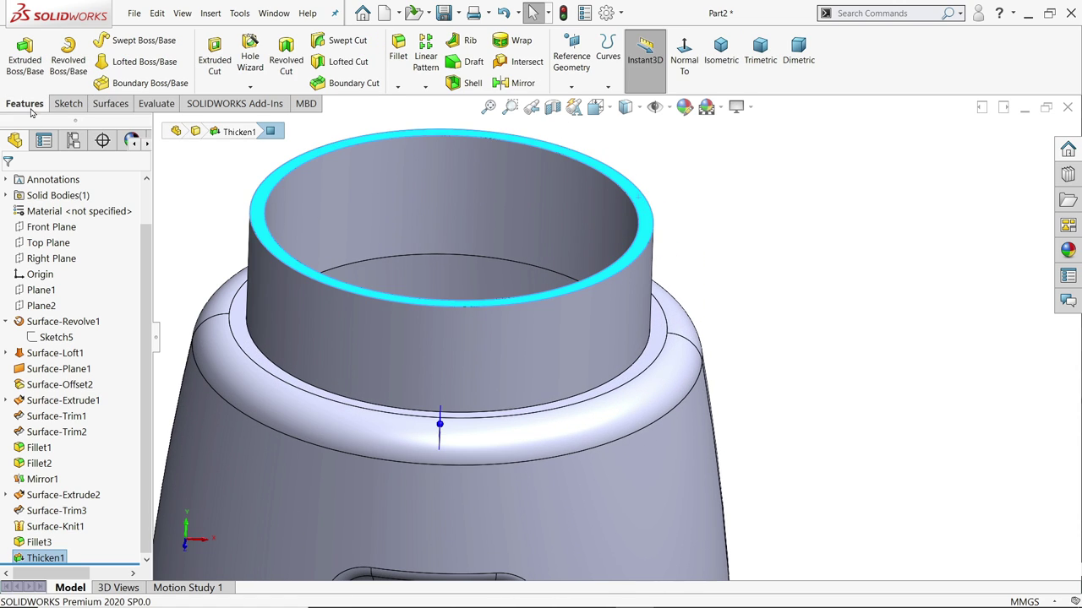
click(572, 88)
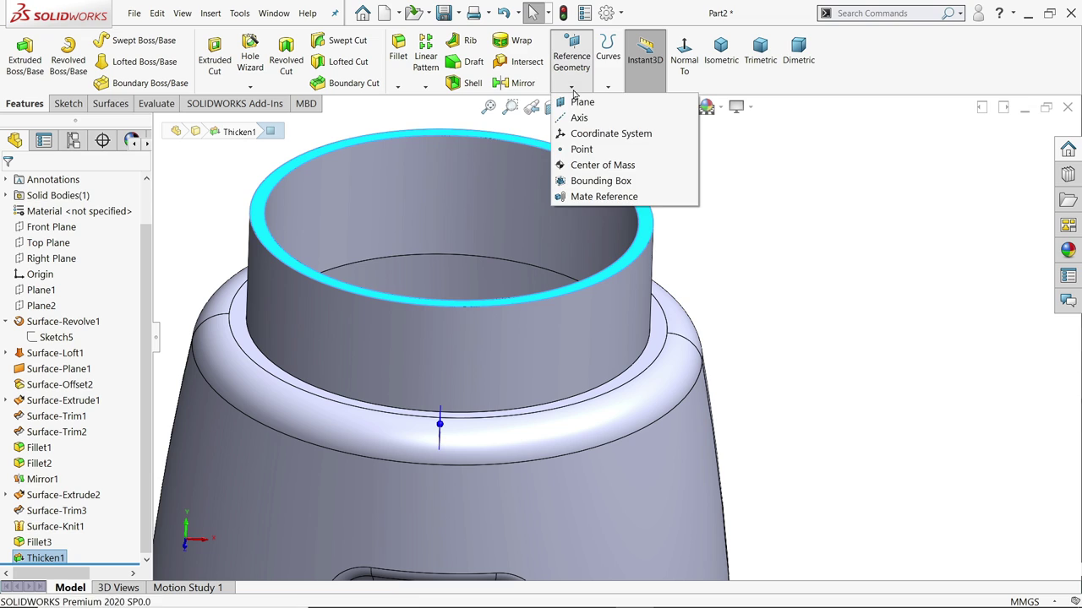
click(574, 103)
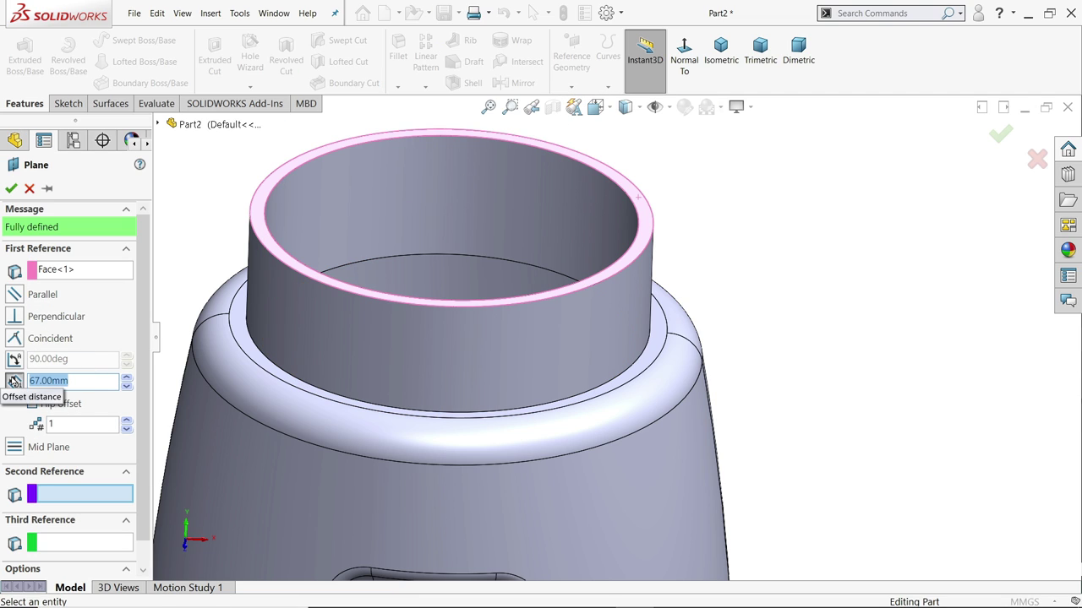
text(2.6)
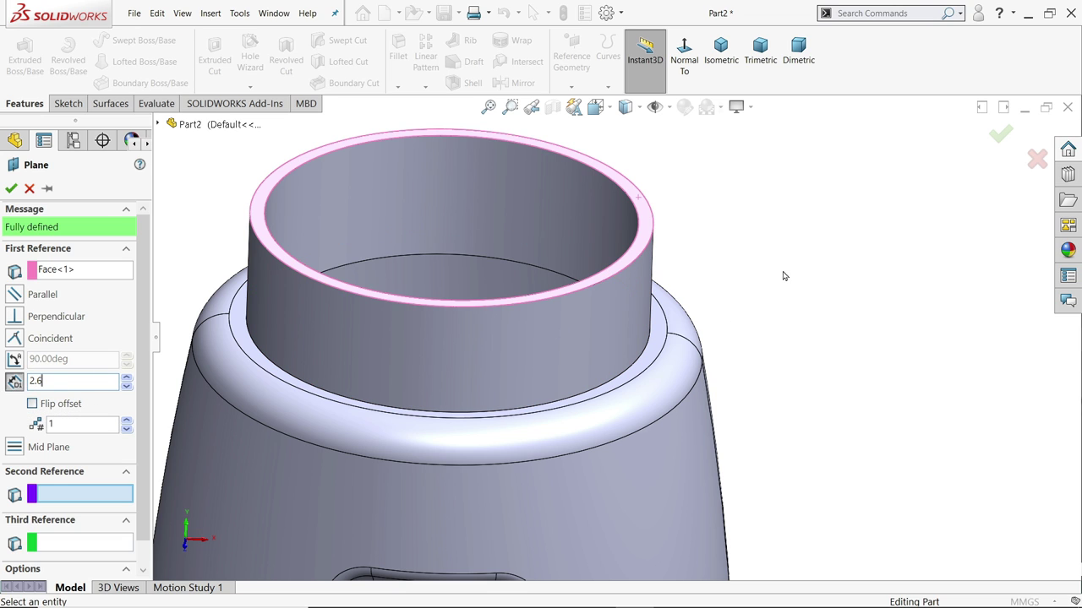
middle_drag(650, 303, 632, 273)
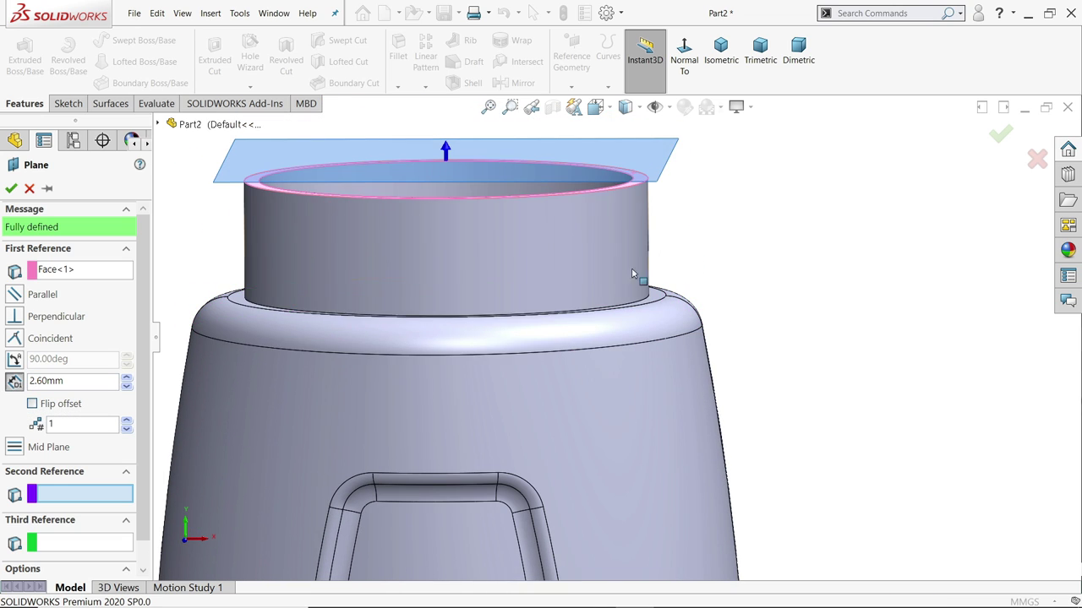
click(33, 404)
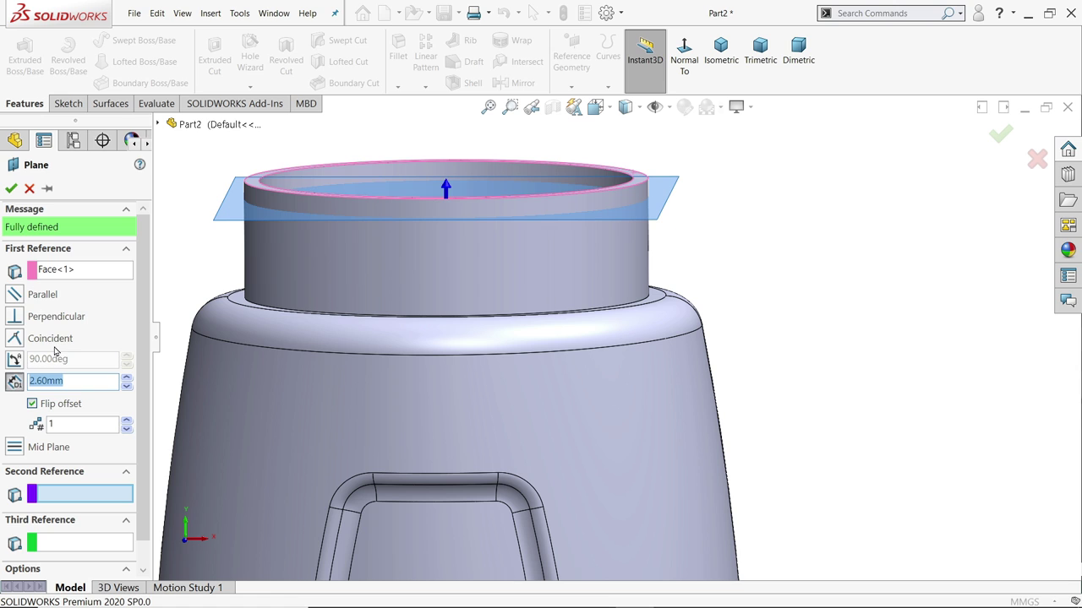
click(11, 188)
Start a sketch on the new offset plane and convert the neck's inner circular rim edge into it.
middle_drag(763, 282, 752, 345)
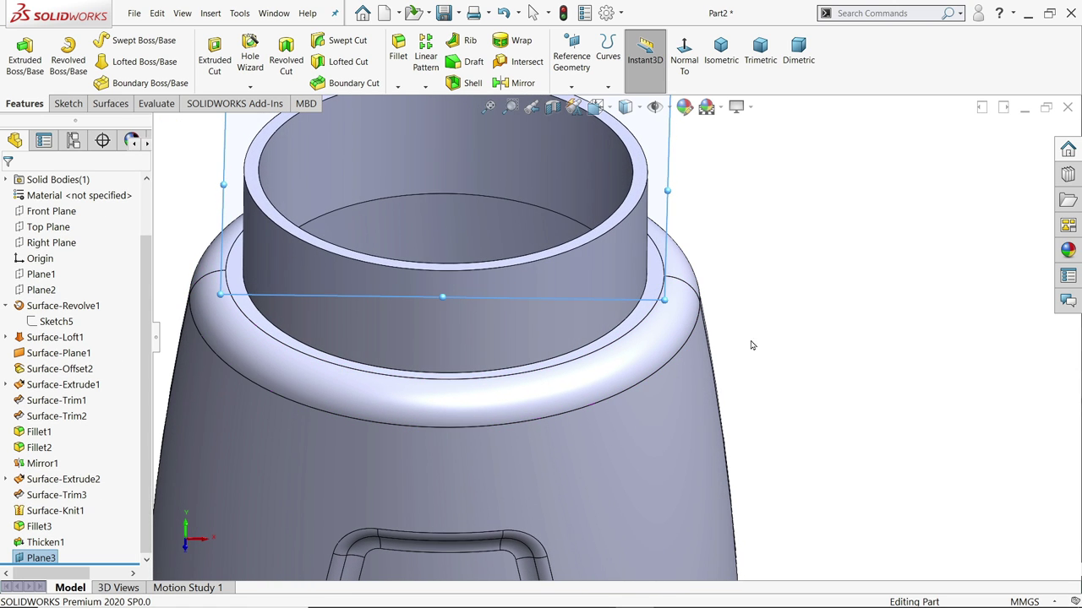
click(75, 103)
click(17, 52)
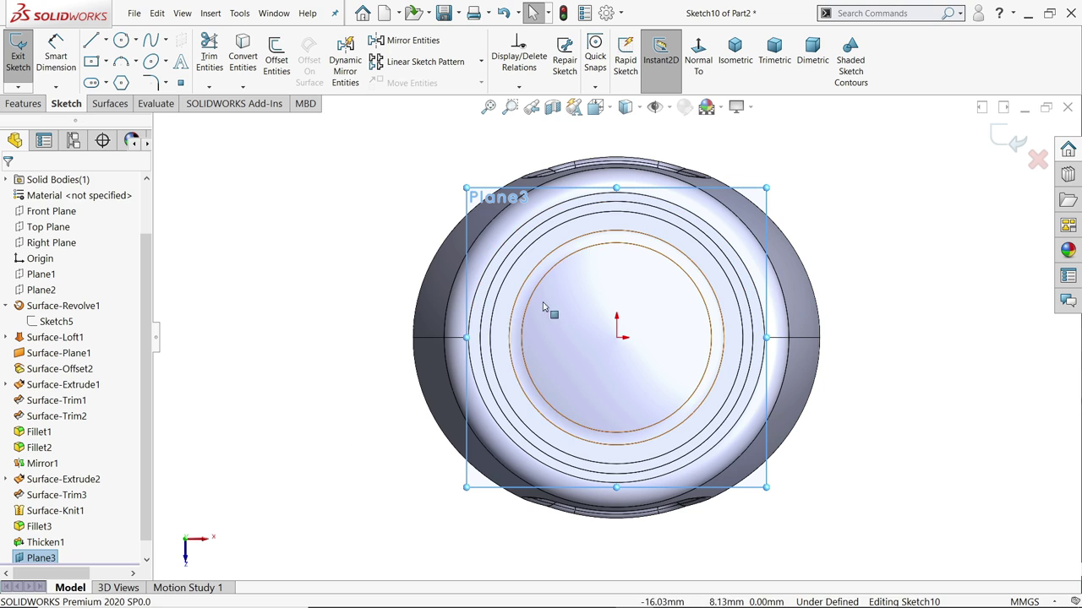
mouse_move(550, 309)
middle_down()
mouse_move(570, 209)
mouse_move(594, 209)
middle_up()
scroll(593, 209, down, 6)
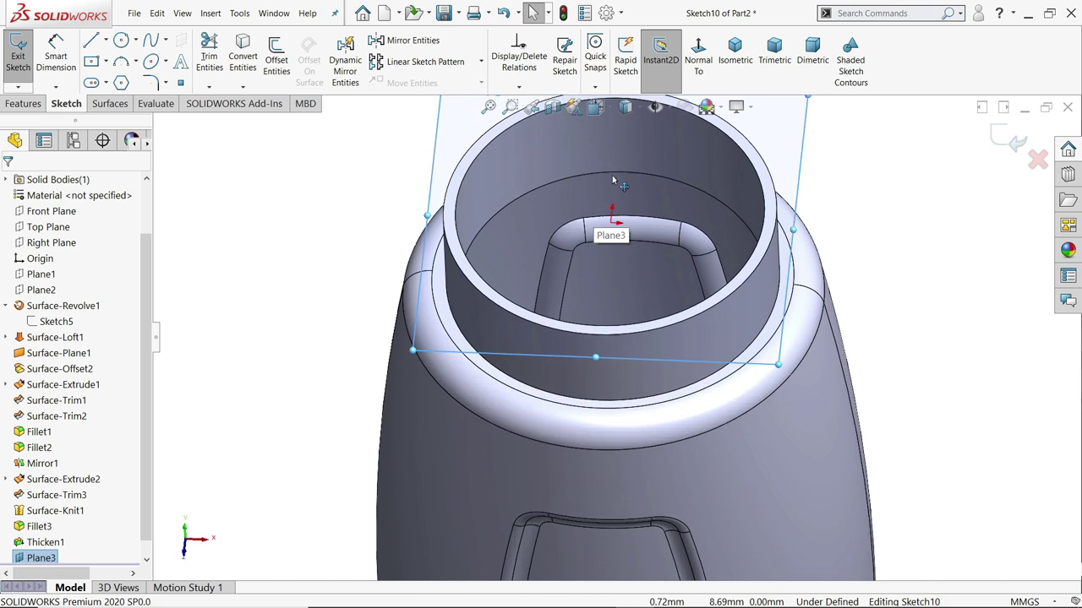
click(343, 262)
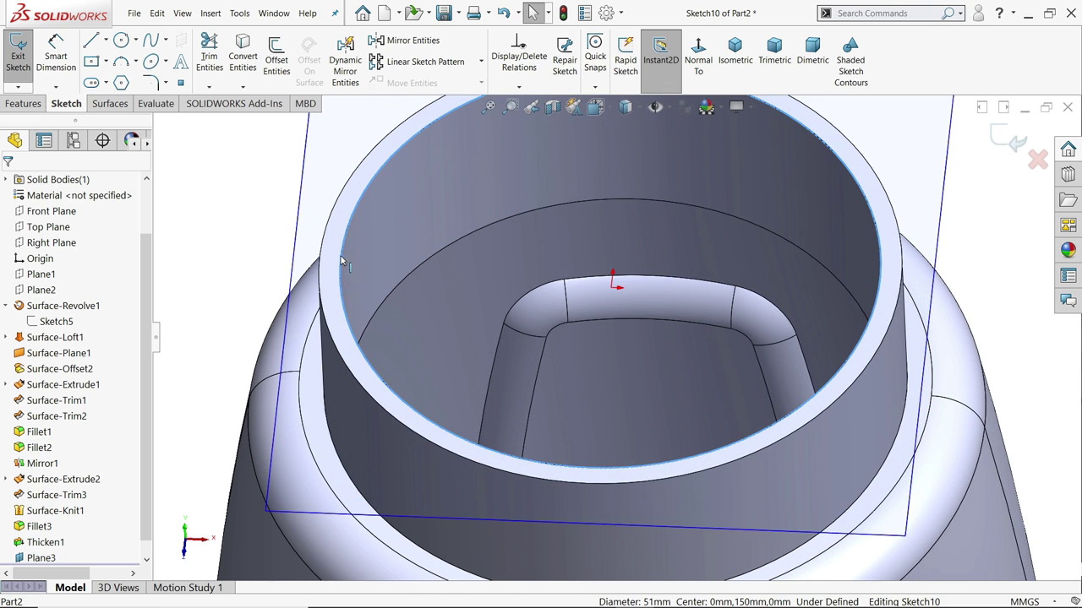
click(242, 63)
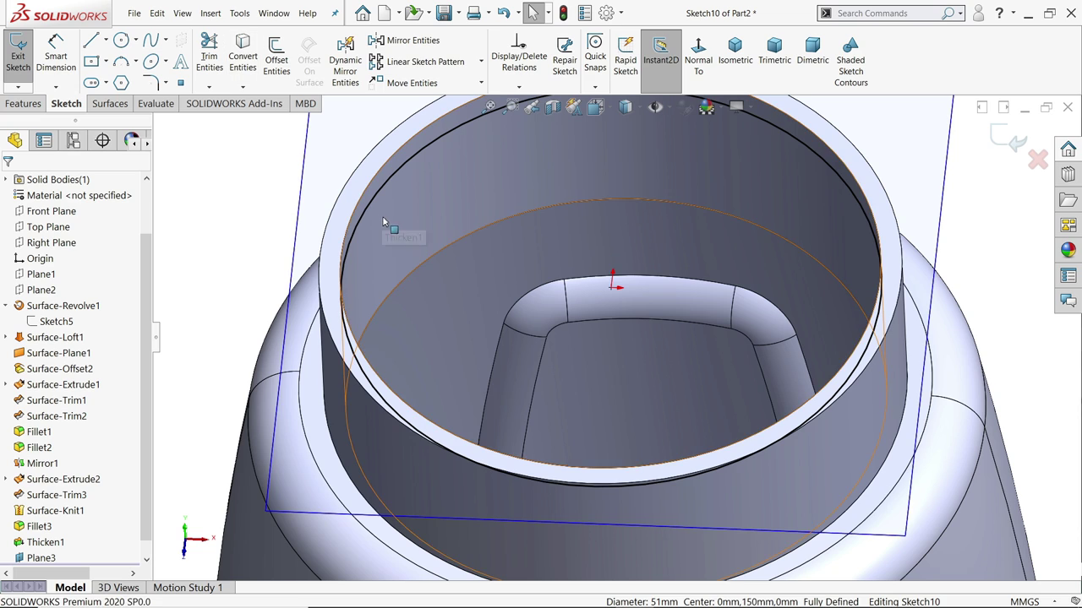
Start a Helix and Spiral curve from the converted circle, defined by Pitch and Revolution with variable pitch.
scroll(598, 265, up, 3)
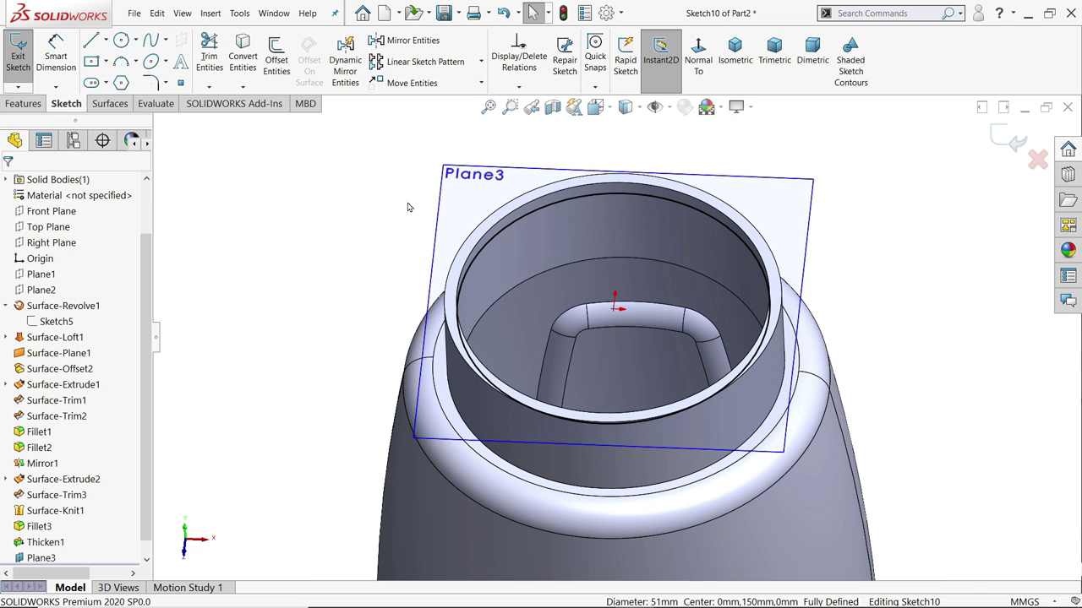
click(23, 103)
click(607, 54)
click(633, 120)
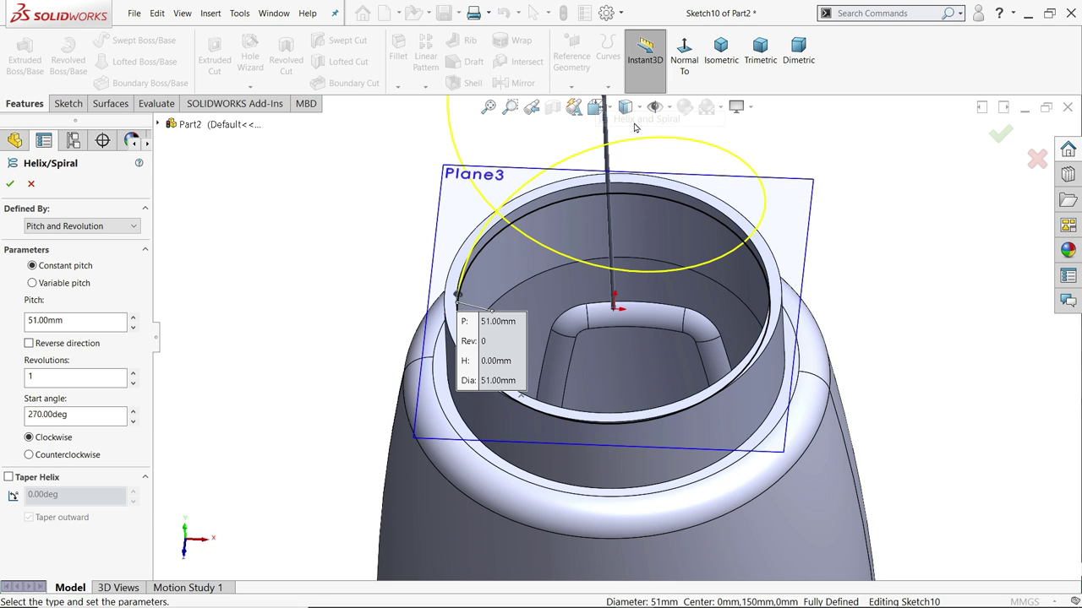
click(33, 284)
click(67, 226)
click(67, 235)
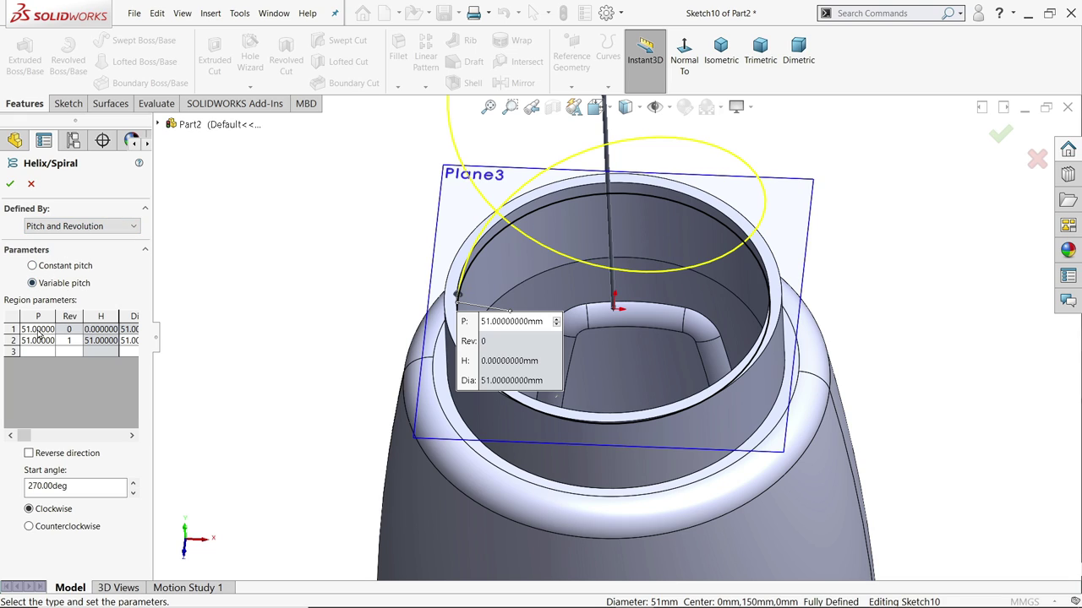
Set the helix's first region pitch to 9 mm and its second region to 9 mm pitch, 0.08 revolutions and 55 mm diameter.
click(25, 330)
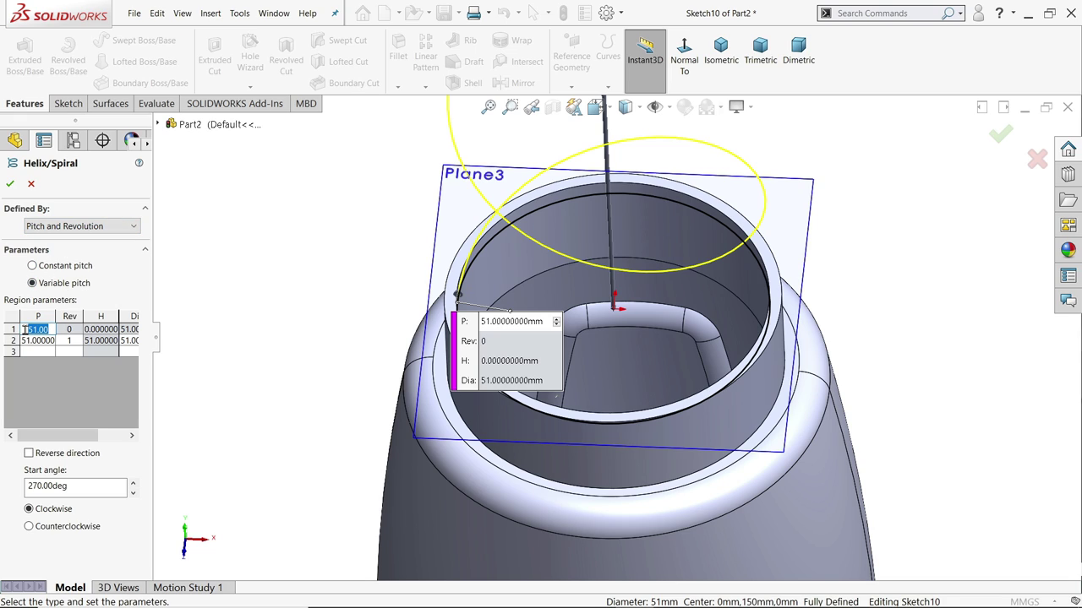
text(9)
click(25, 338)
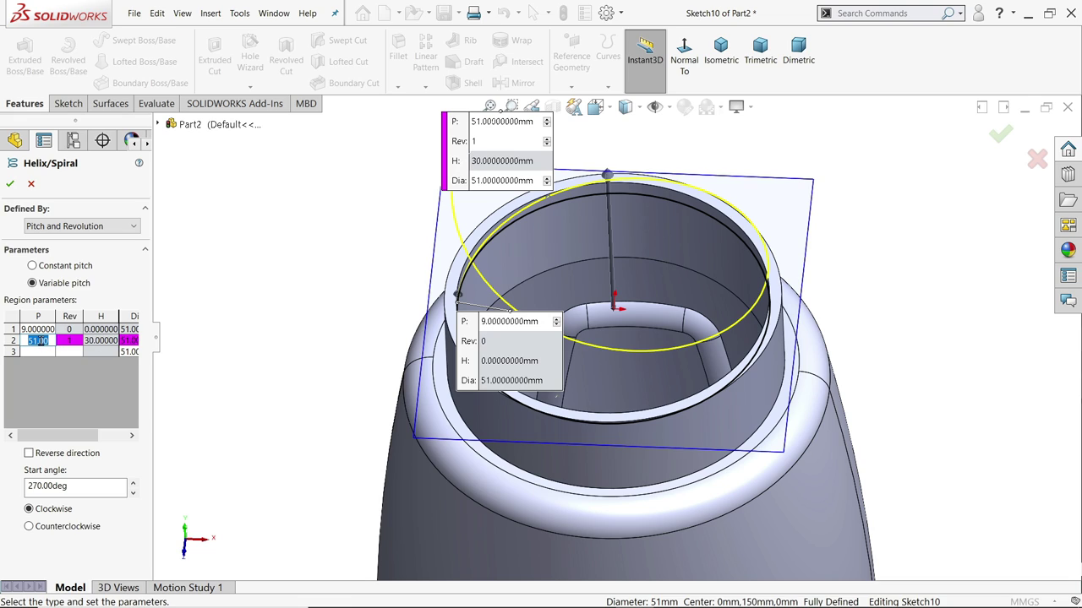
text(9)
click(61, 341)
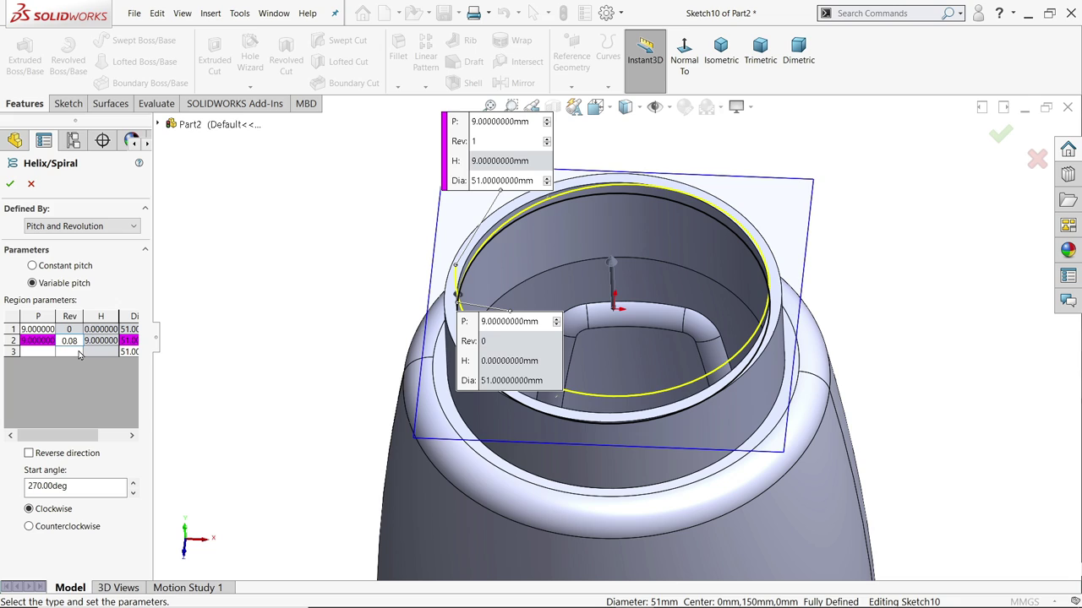
key(Tab)
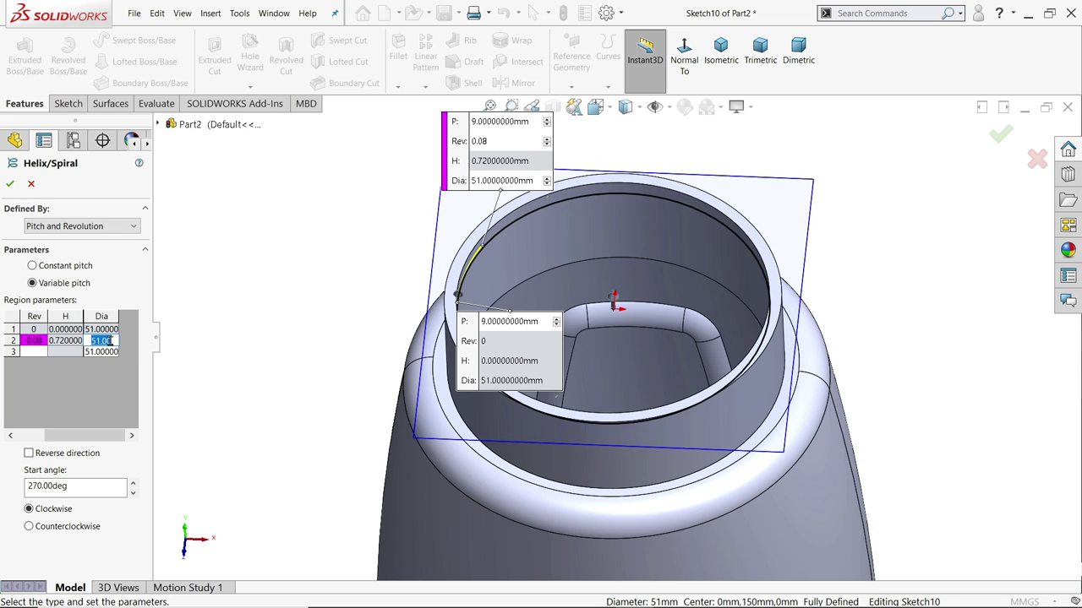
text(55)
key(Tab)
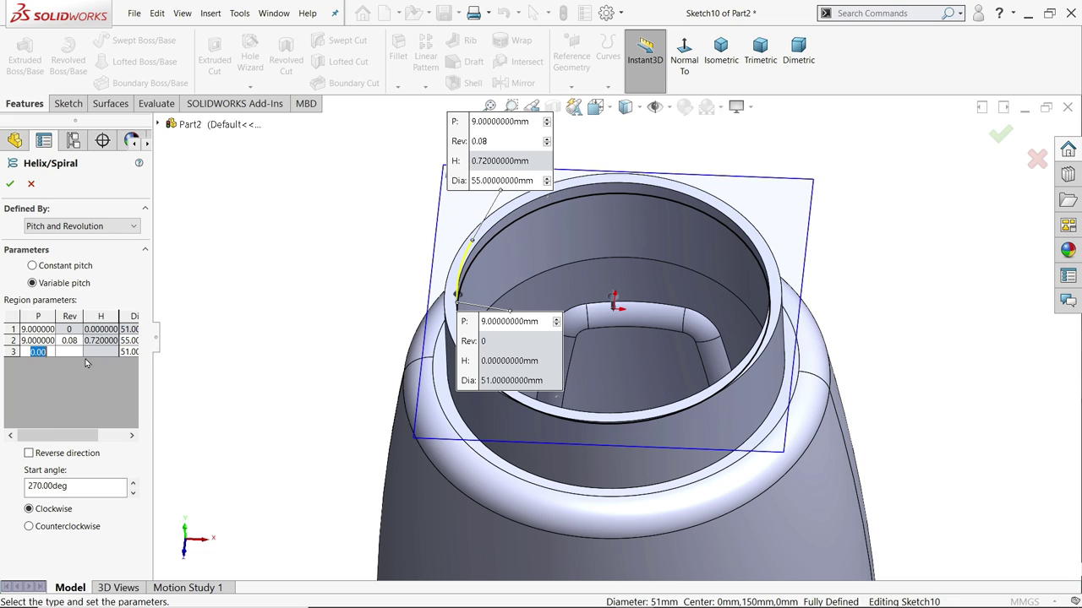
Set the helix's third region to 9 mm pitch, 1.02 revolutions and 55 mm diameter.
key(Tab)
key(Return)
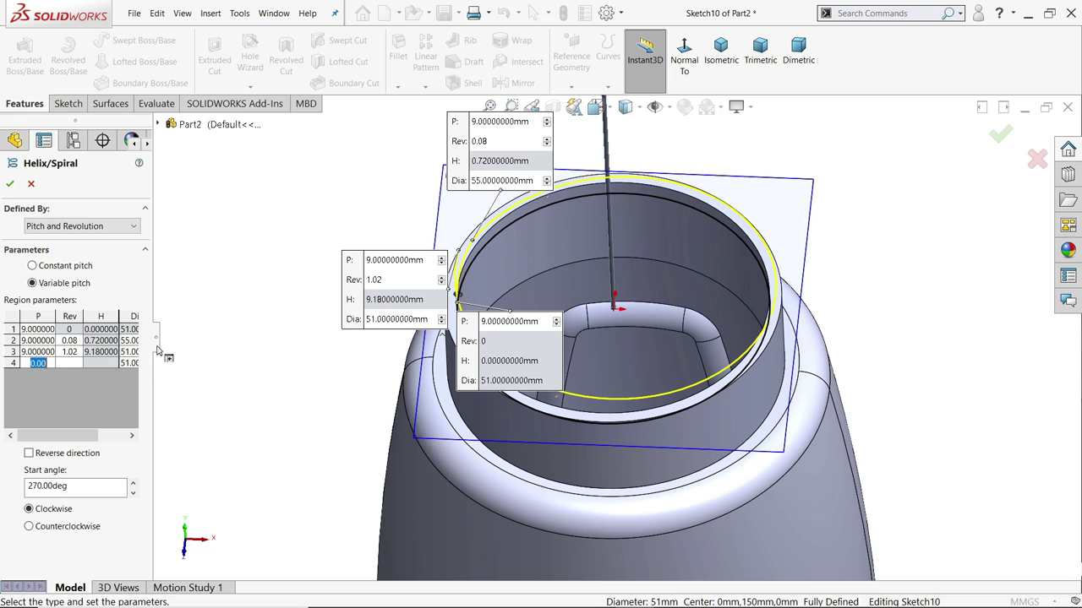
click(128, 352)
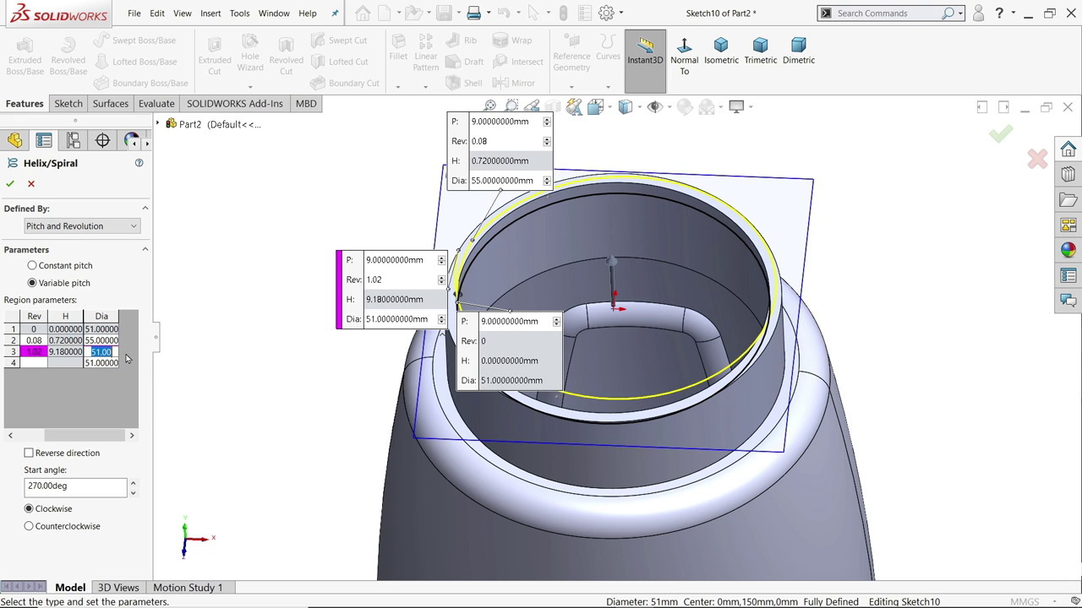
text(55)
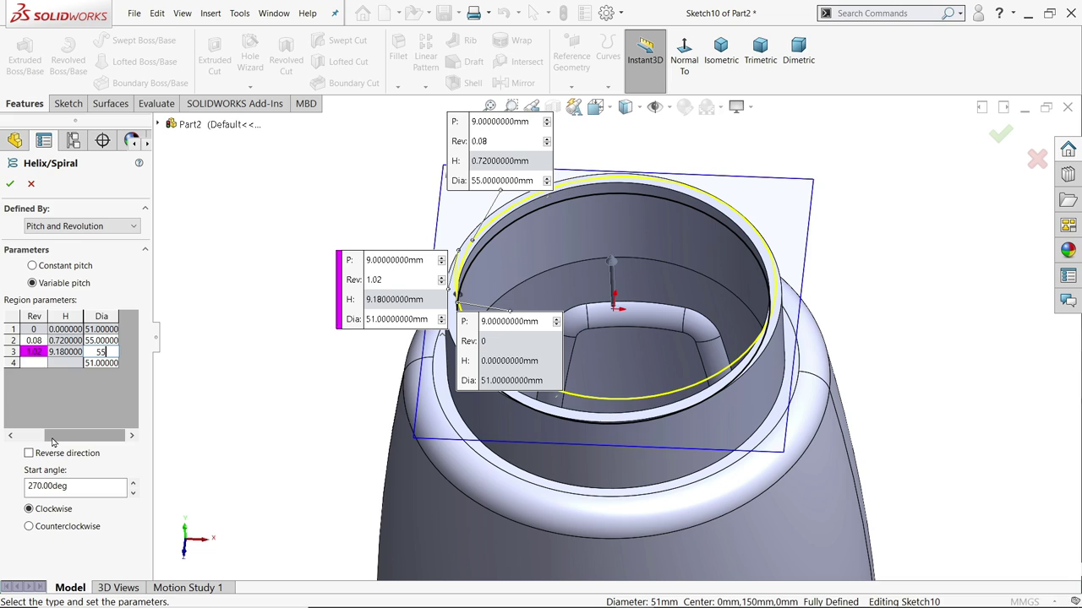
key(Return)
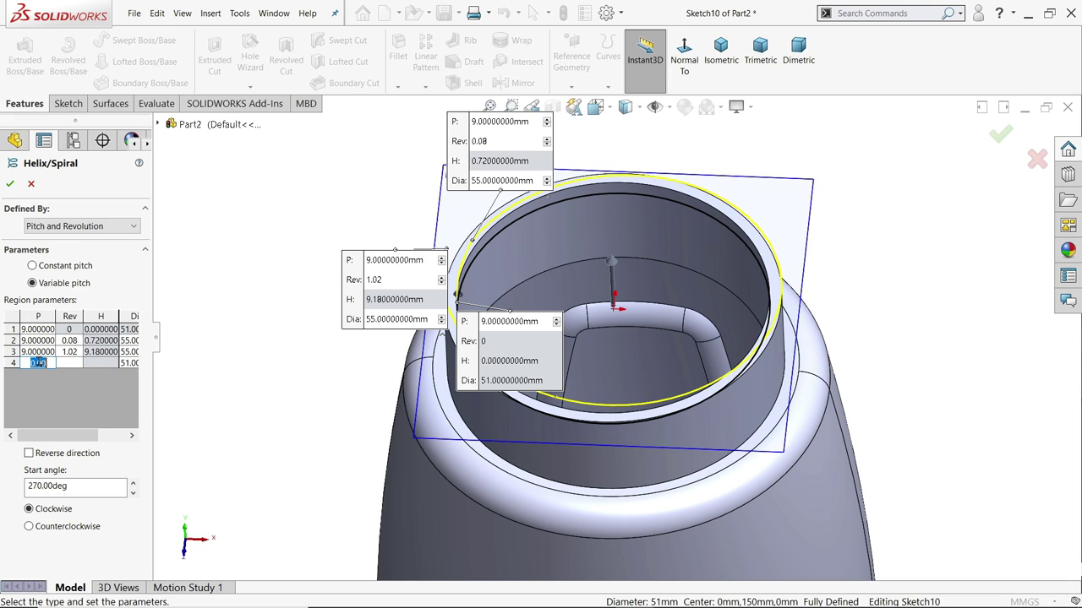
Define the helix's fourth region with 9 mm pitch and 1.1 revolutions, keeping its diameter at 51 mm.
text(9)
key(Return)
key(Return)
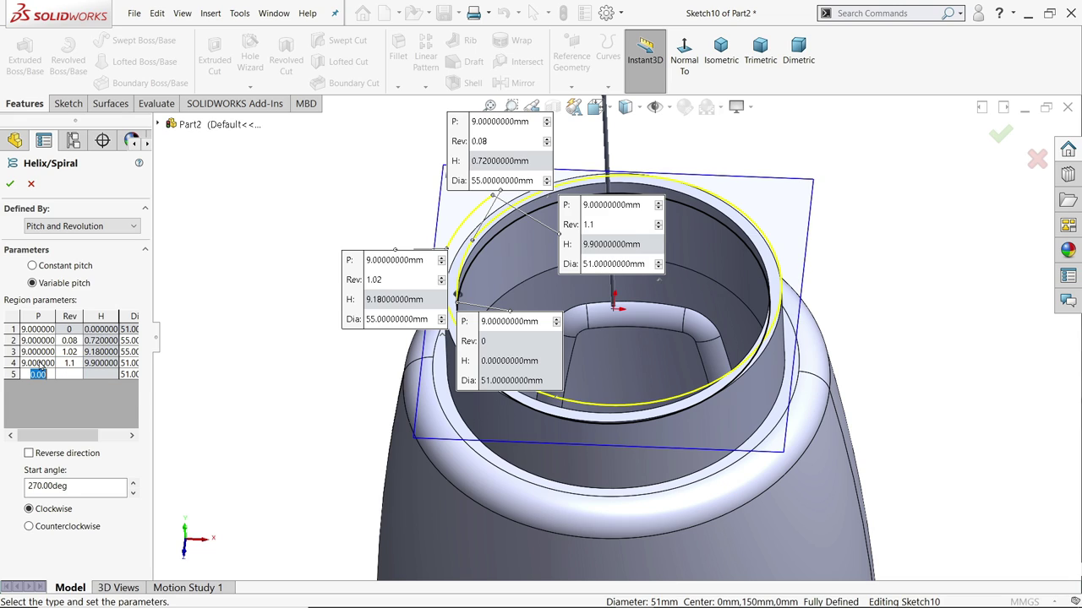
click(125, 368)
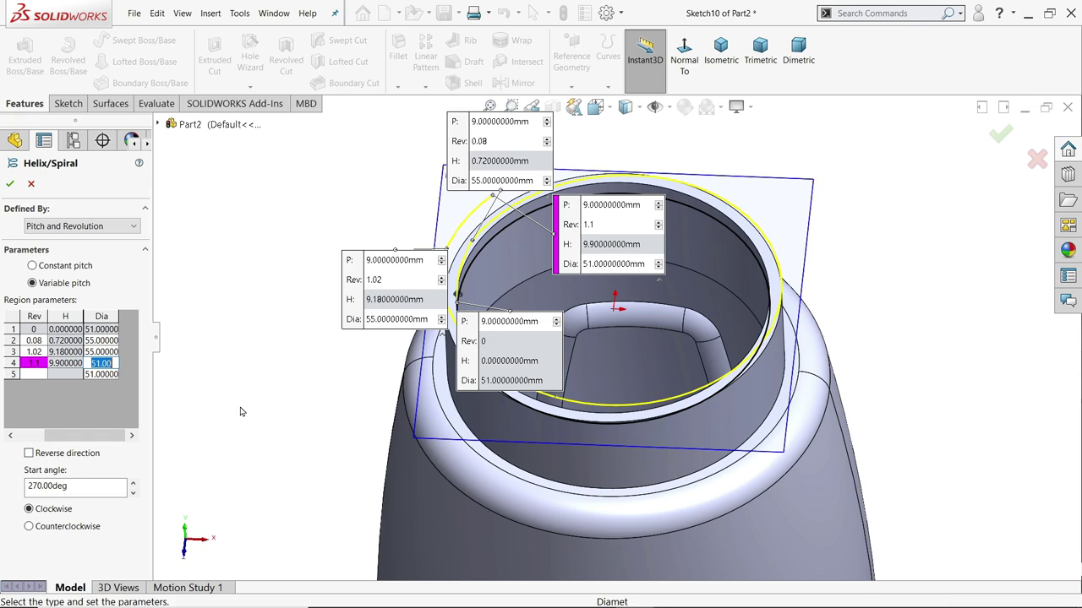
middle_drag(244, 420, 425, 296)
scroll(425, 296, down, 3)
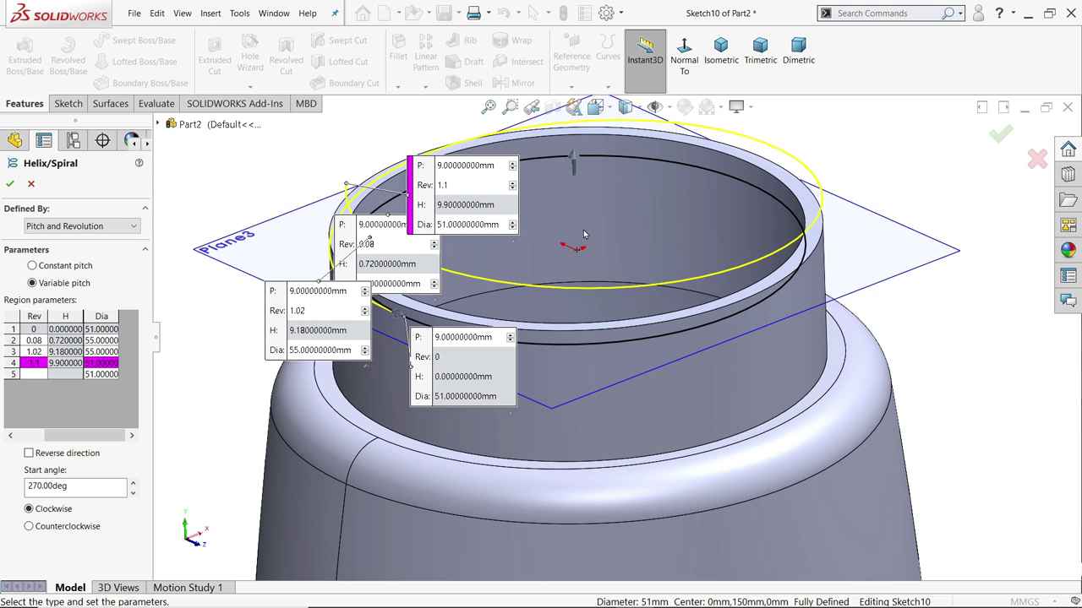
scroll(467, 221, down, 2)
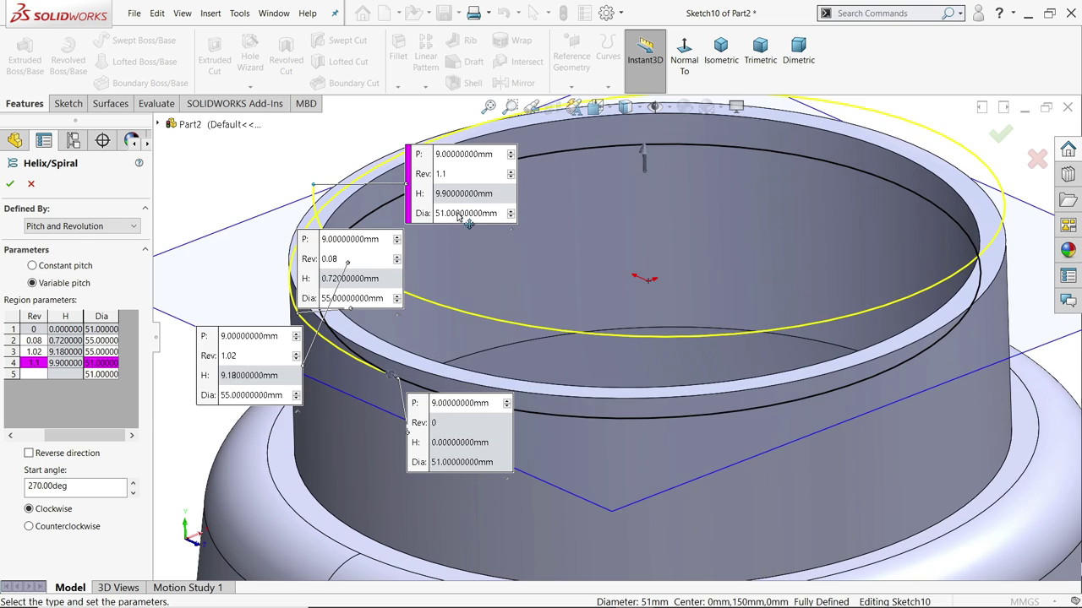
Reverse the helix direction, set its start angle to 18 degrees and accept the curve.
click(29, 454)
drag(74, 485, 19, 479)
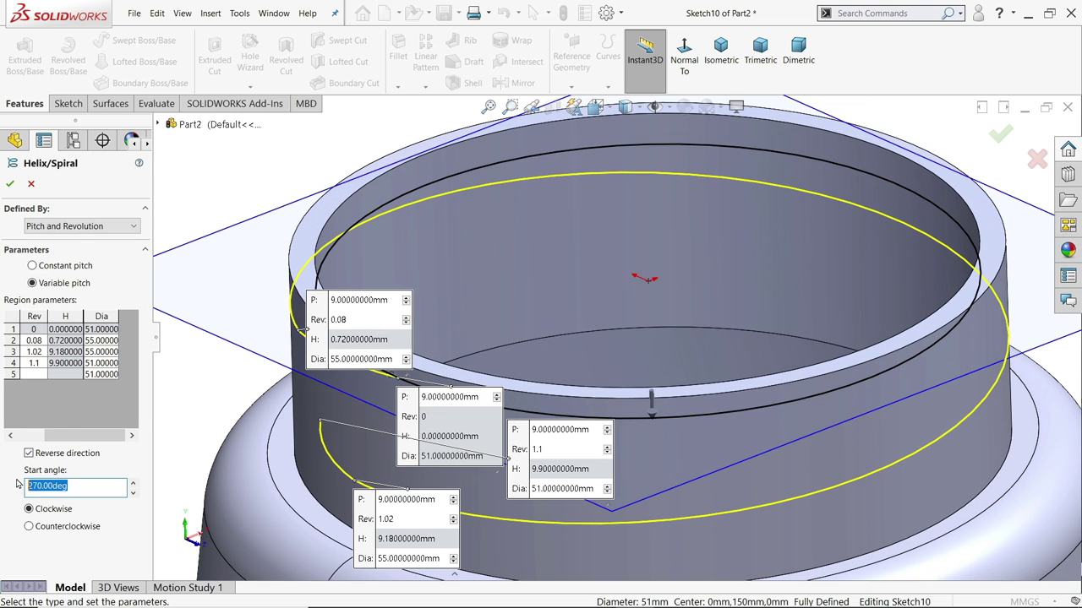
text(18)
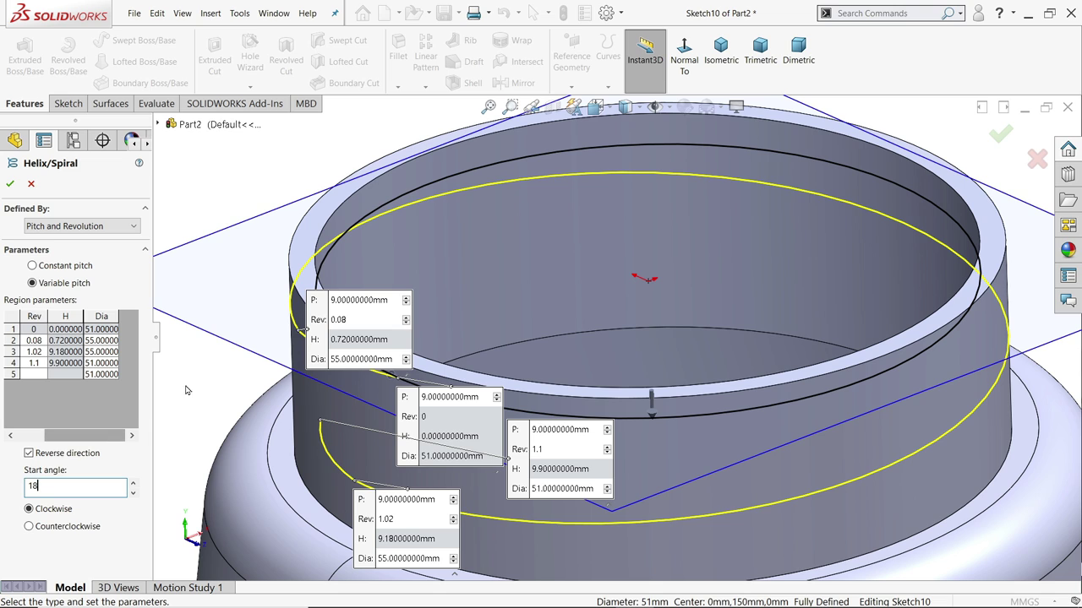
key(Return)
scroll(530, 425, up, 2)
scroll(660, 433, down, 3)
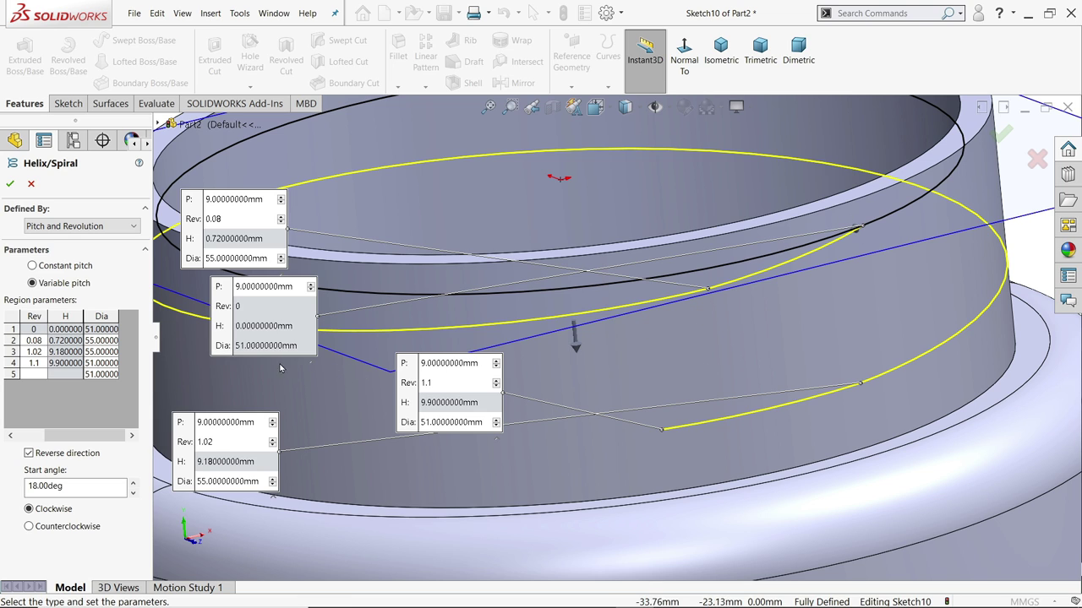
click(9, 184)
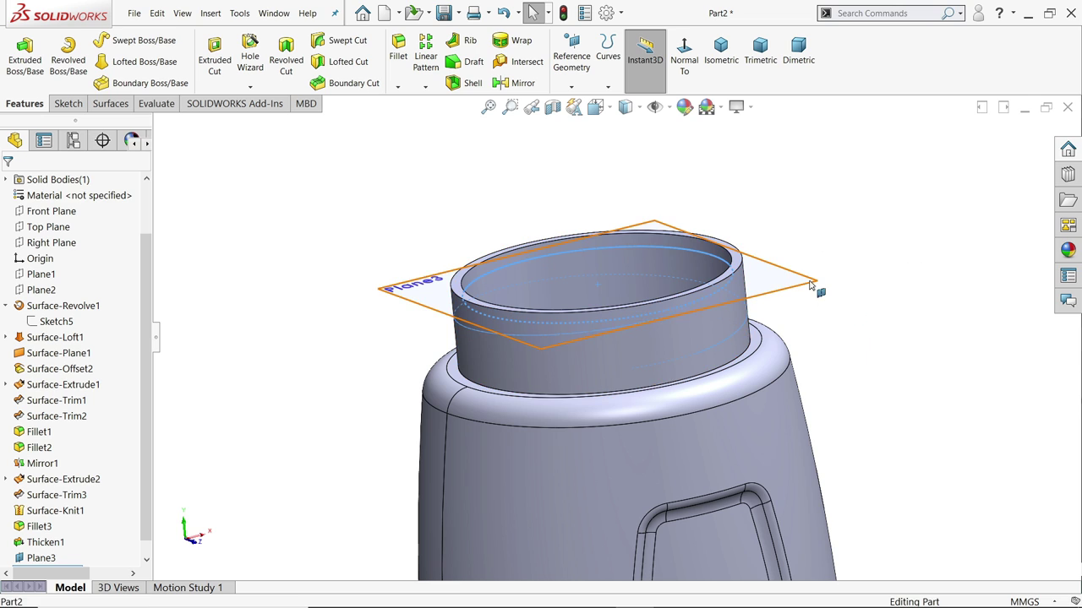
Hide the offset plane at the neck and turn on the display of temporary axes.
click(813, 284)
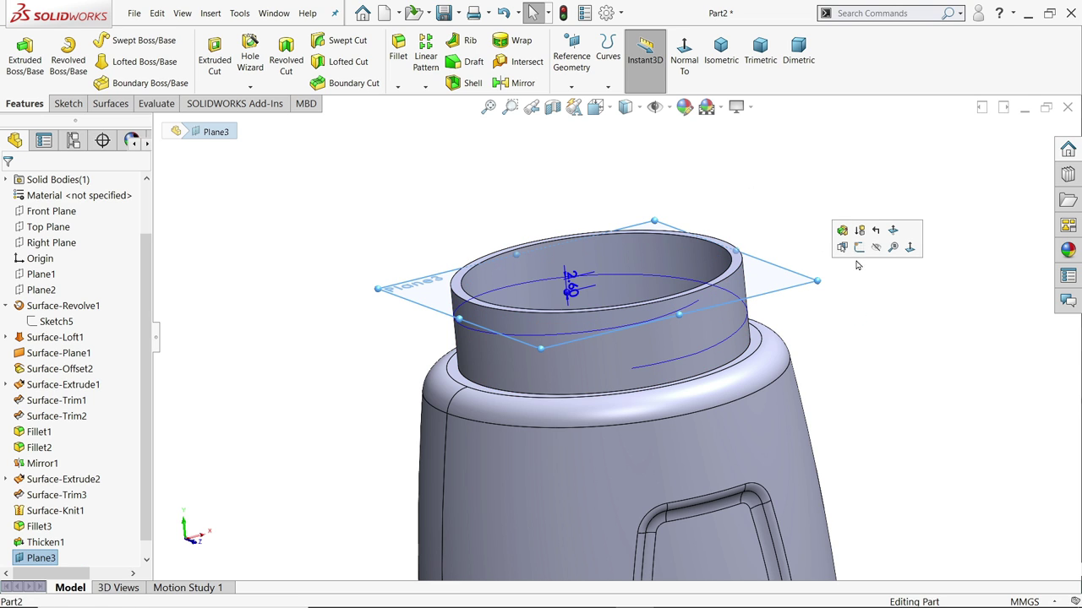
click(875, 247)
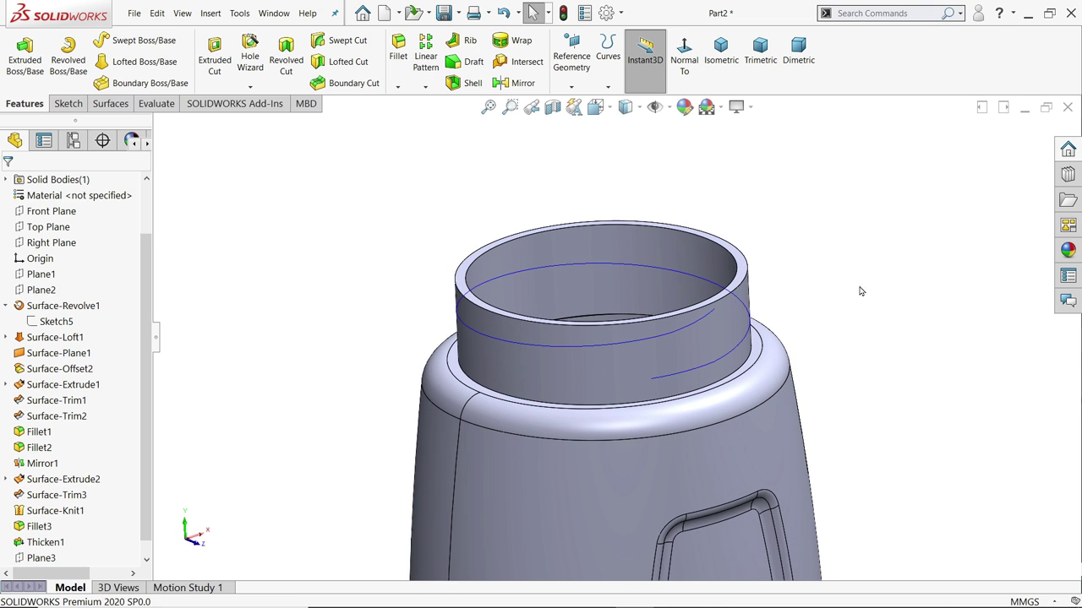
click(721, 51)
scroll(587, 261, up, 5)
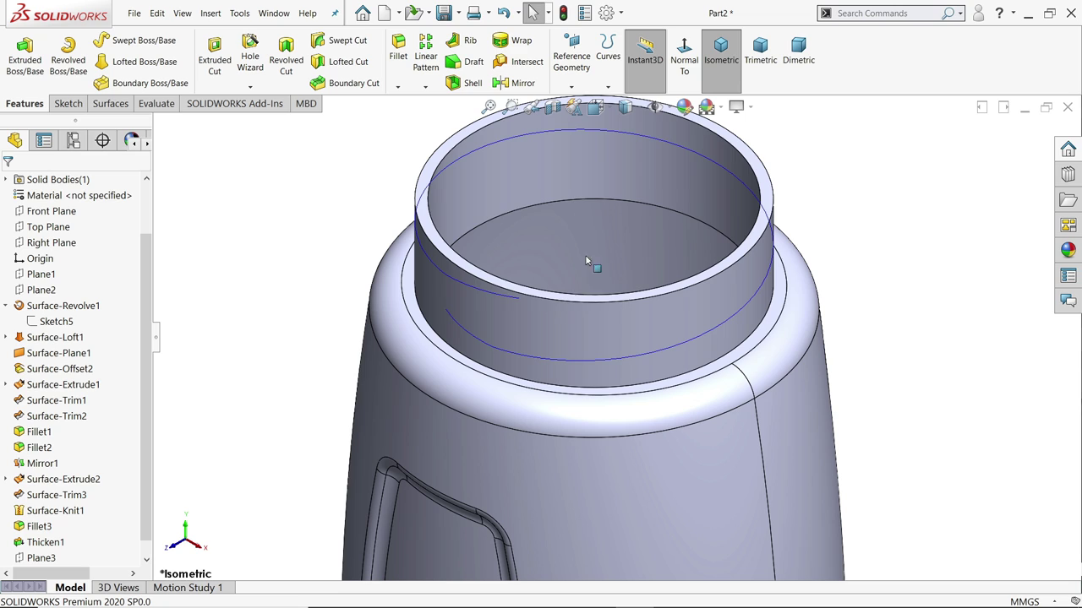
click(667, 108)
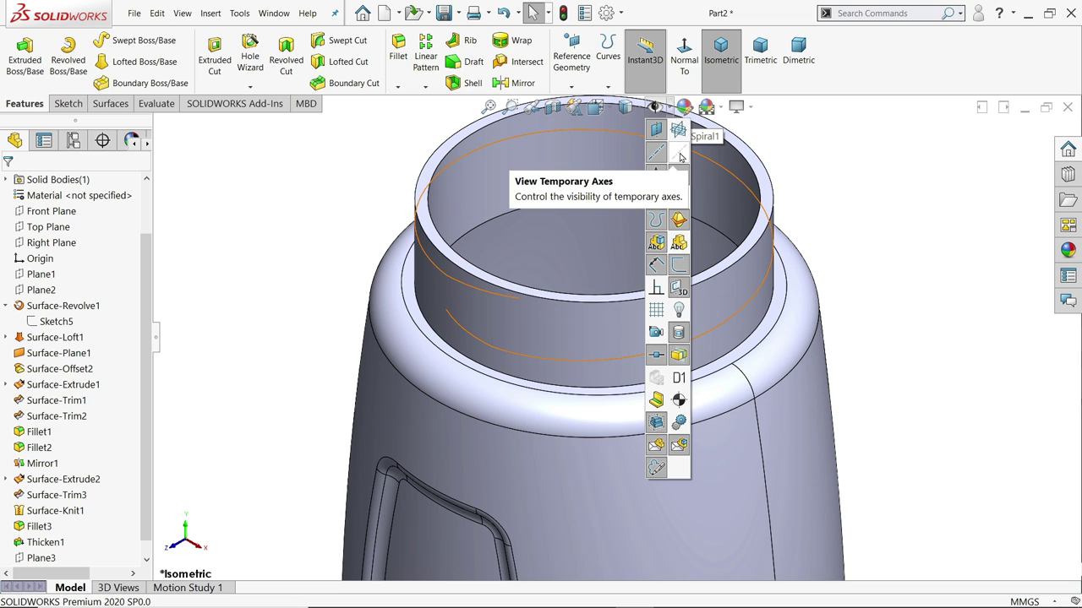
click(679, 153)
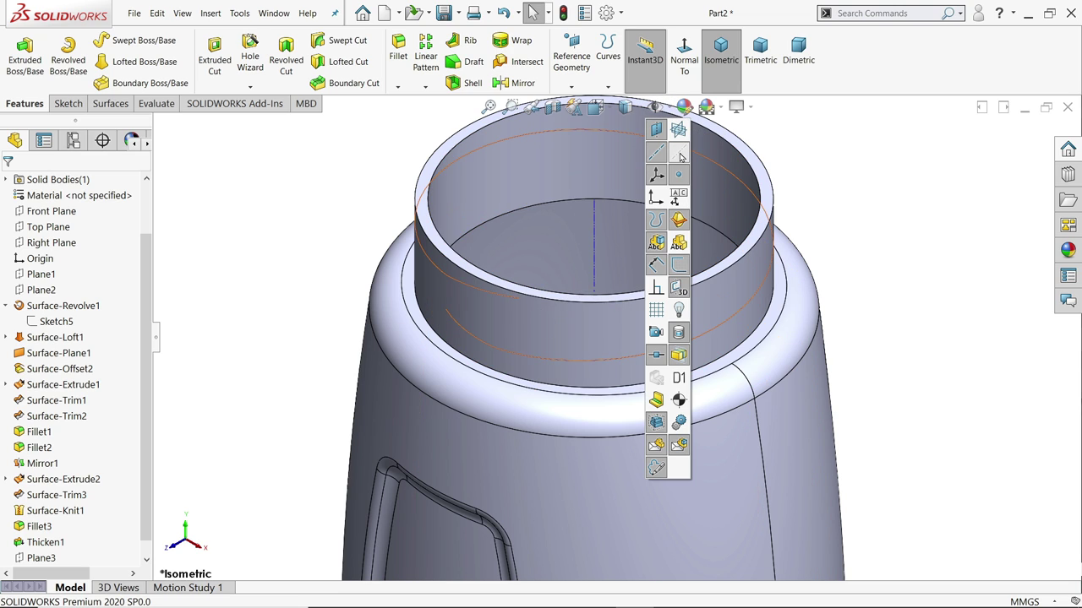
Create a reference plane coincident with the helix's upper endpoint and the neck's temporary axis.
click(512, 298)
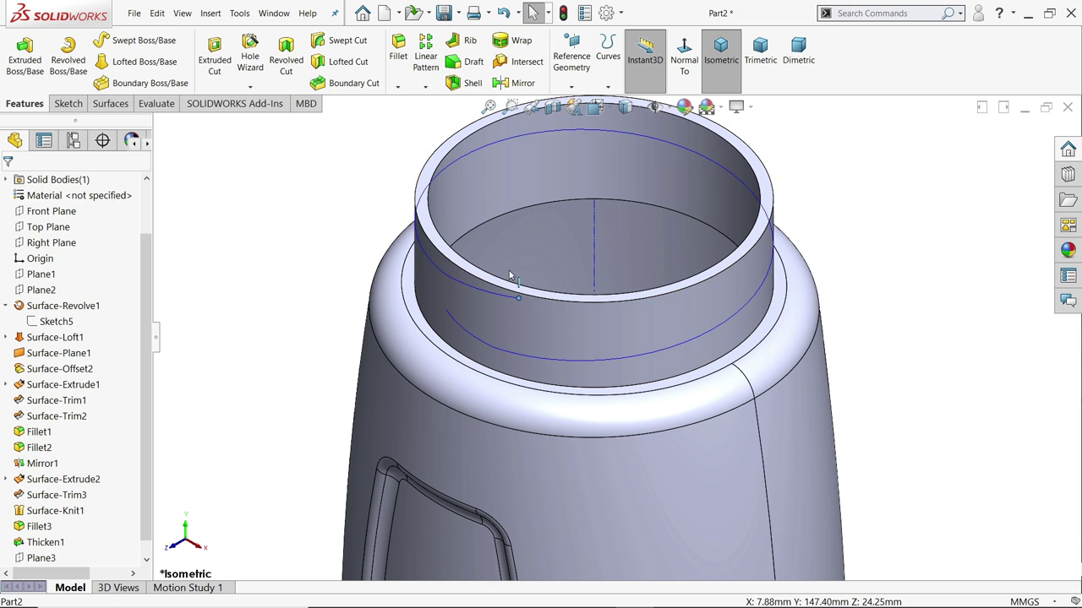
click(571, 87)
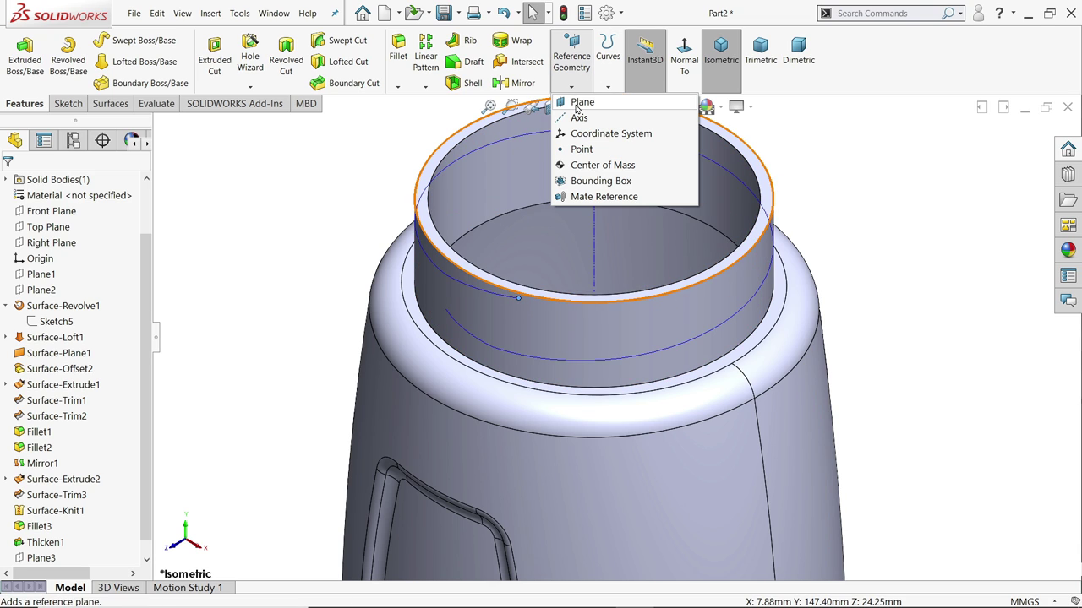
click(581, 99)
click(595, 246)
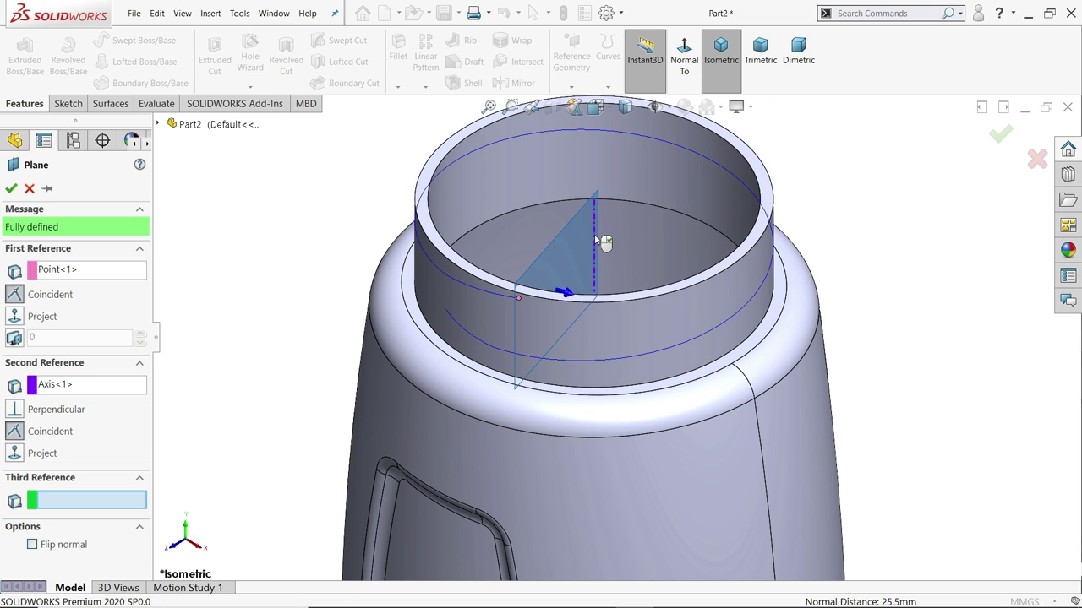
scroll(540, 302, down, 3)
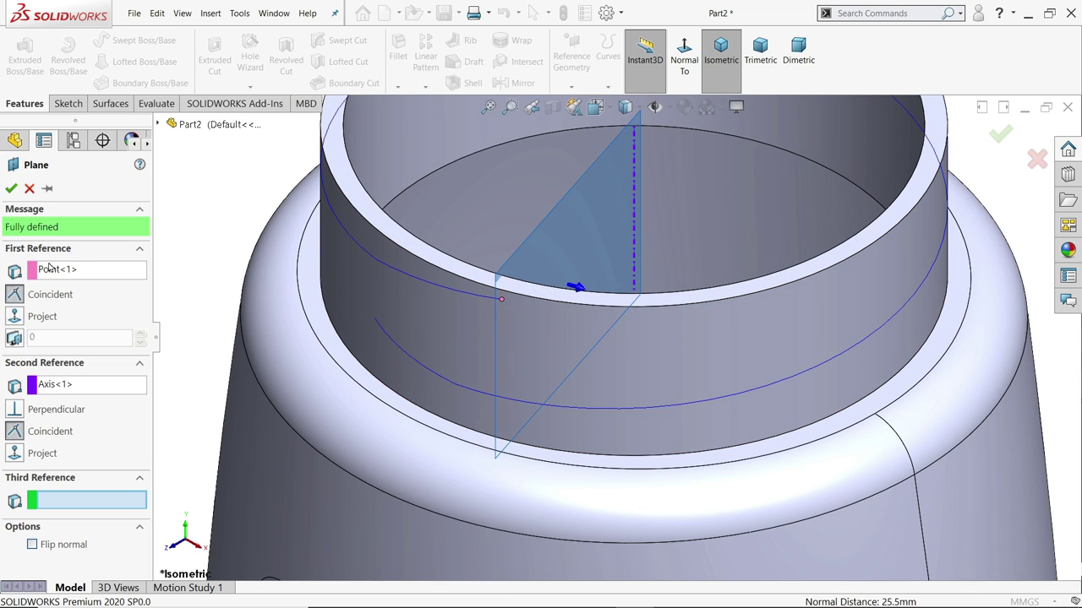
click(11, 189)
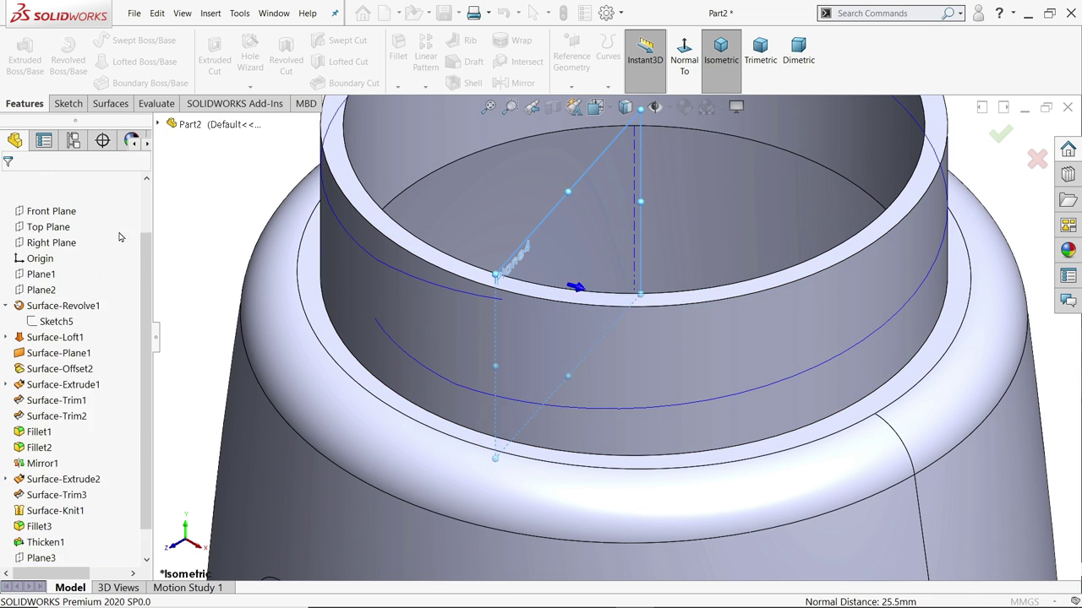
Start a sketch on the new plane and draw a closed four-sided profile about 1.7 mm wide beside the neck, with vertical sides and slanted ends.
click(76, 105)
click(18, 56)
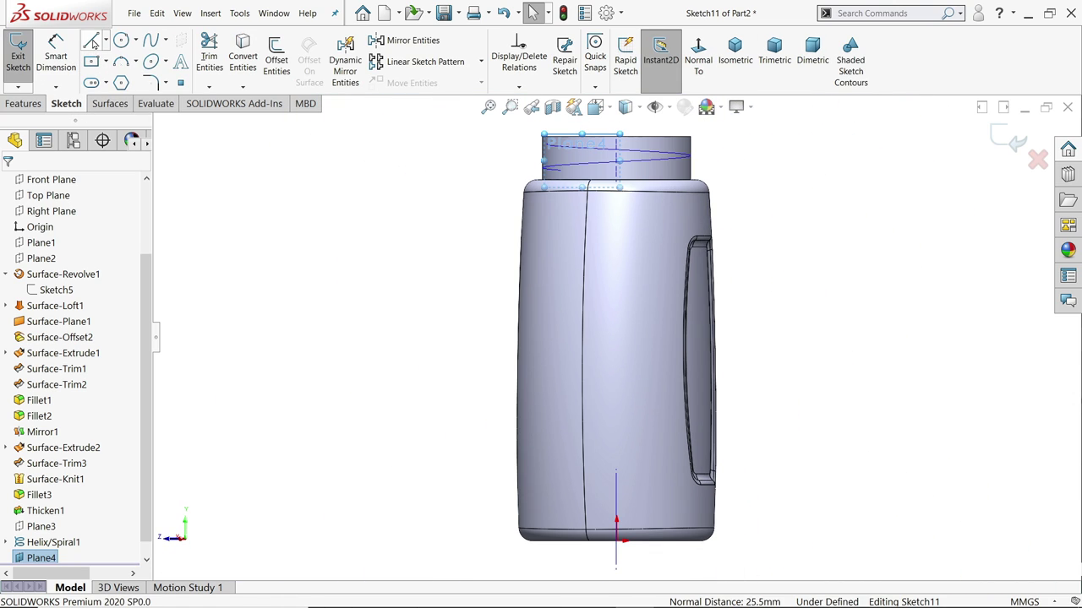
click(91, 41)
scroll(583, 189, down, 5)
scroll(474, 271, up, 1)
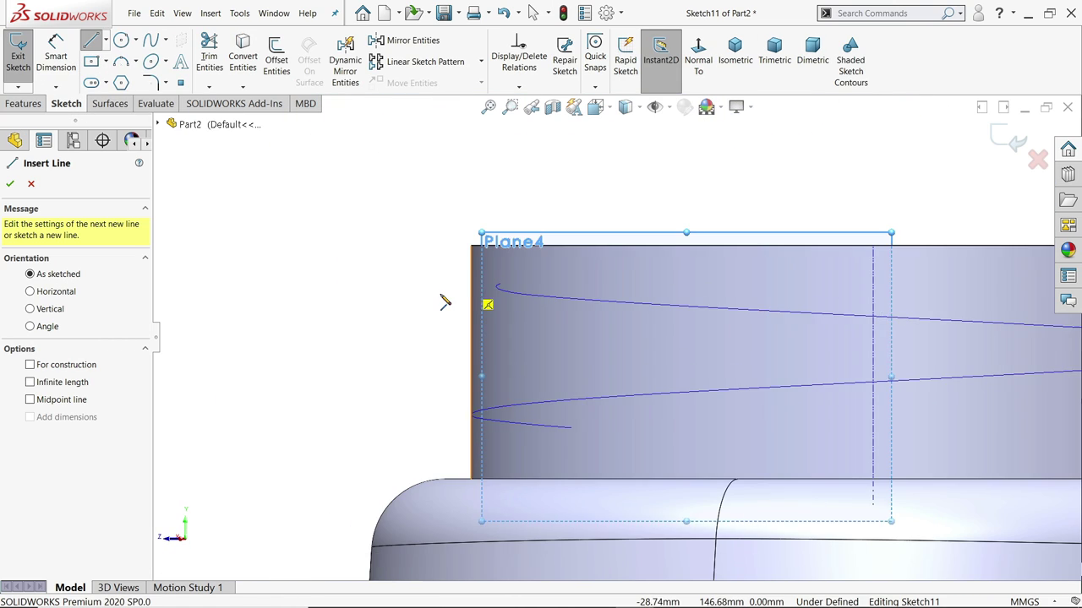
scroll(435, 296, down, 5)
scroll(369, 228, down, 3)
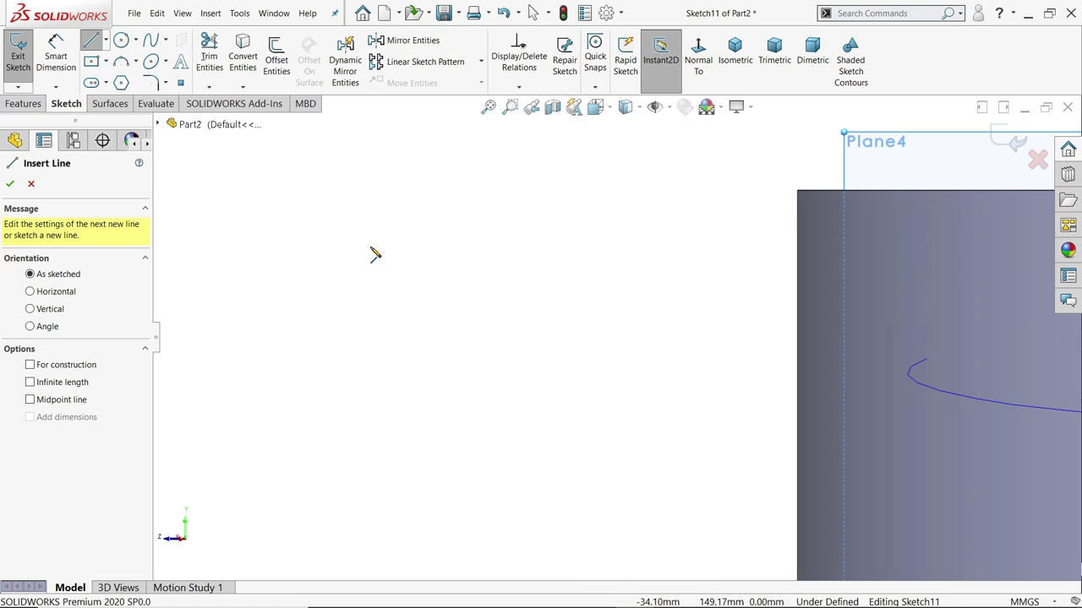
click(552, 291)
click(552, 392)
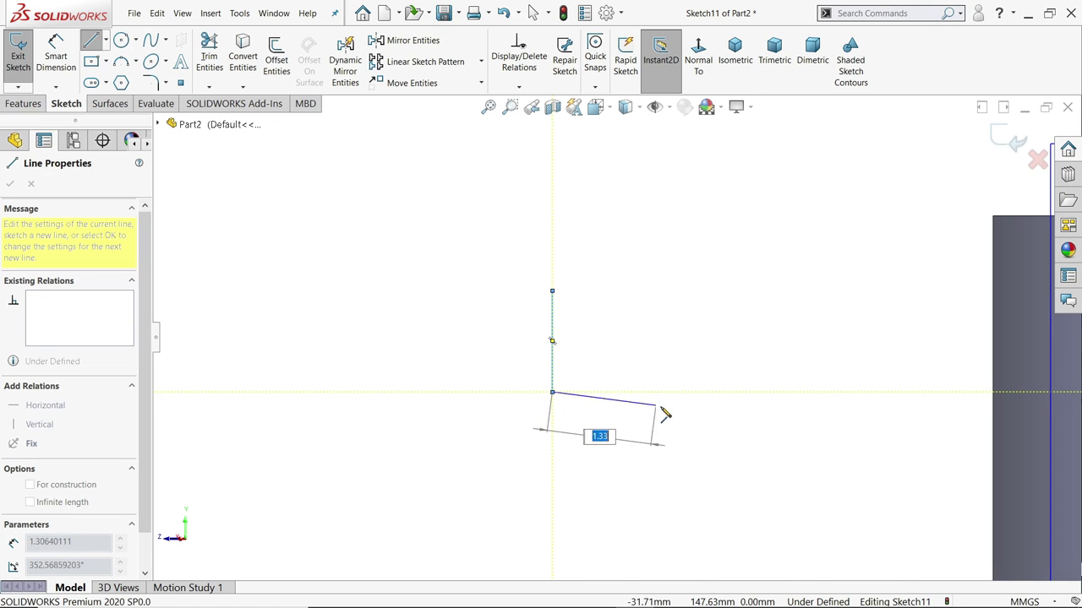
click(689, 404)
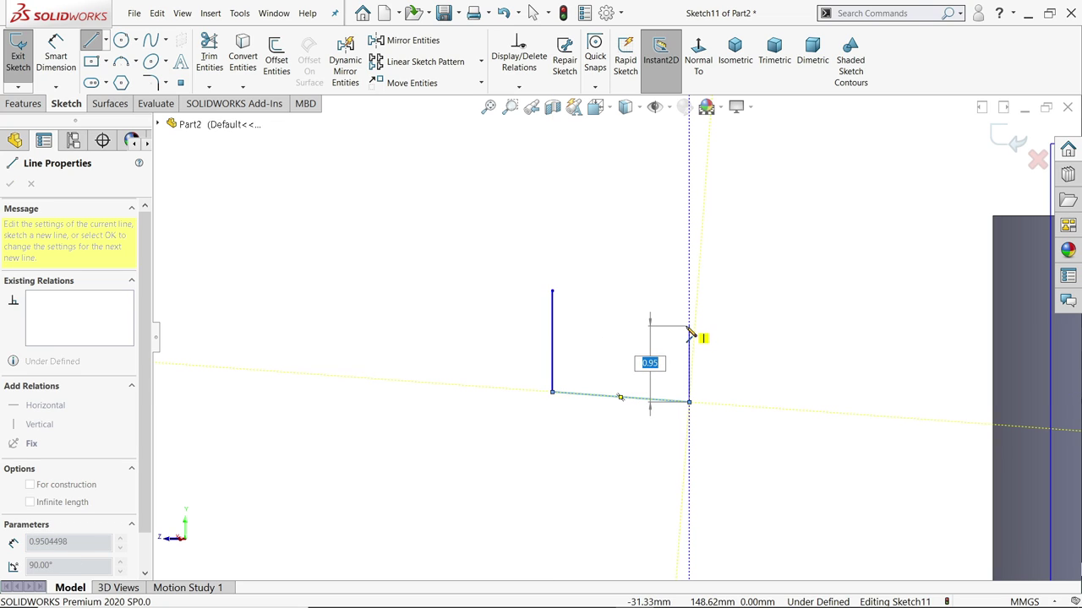
click(690, 246)
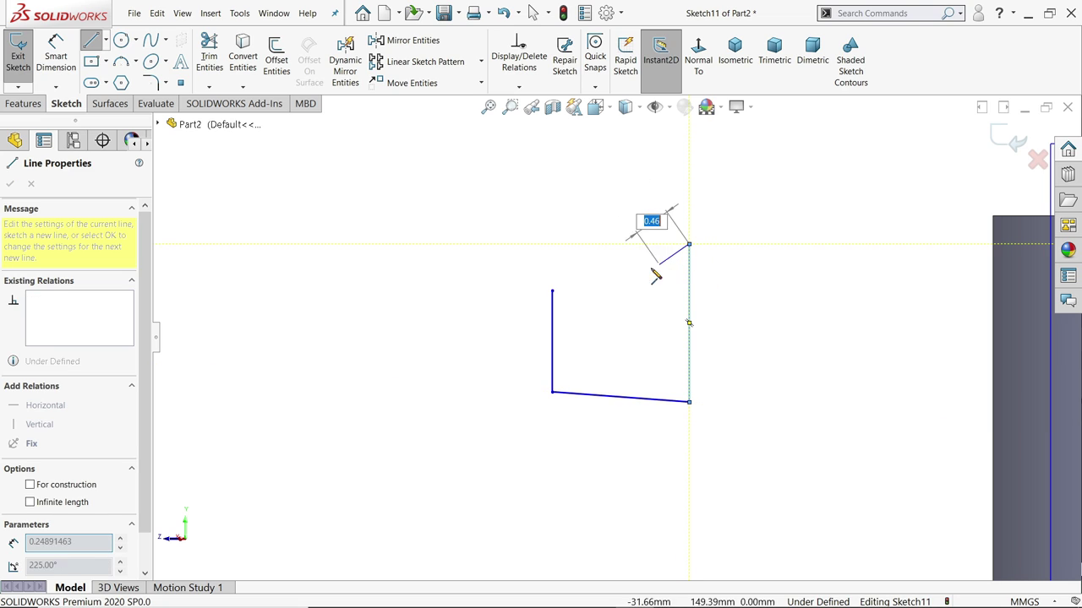
click(554, 293)
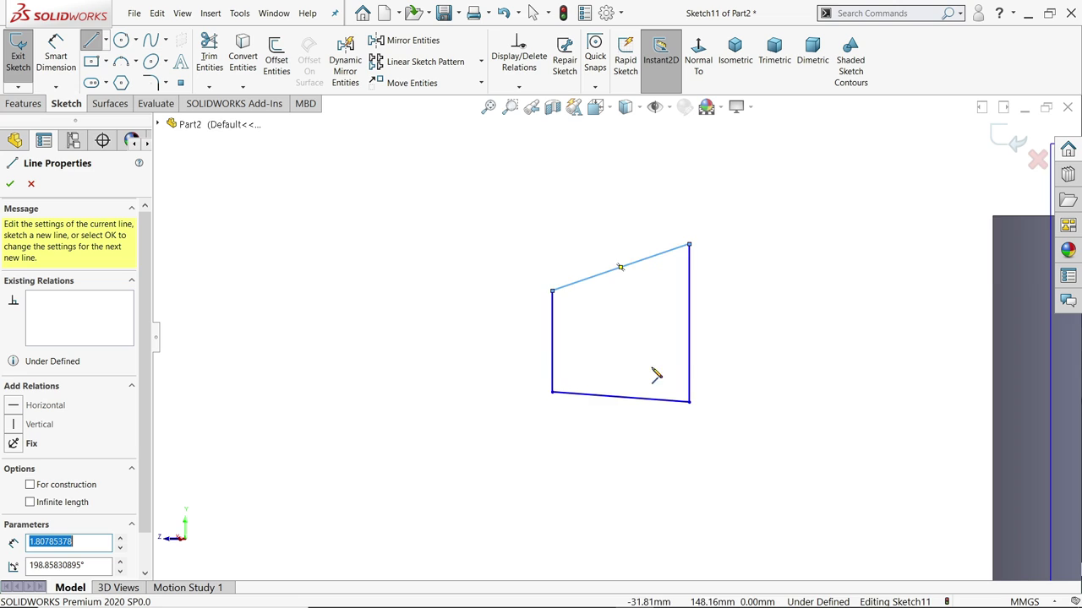
Draw a horizontal line from the profile's outer lower corner to its inner vertical side and convert it to construction geometry.
scroll(657, 374, down, 5)
click(399, 389)
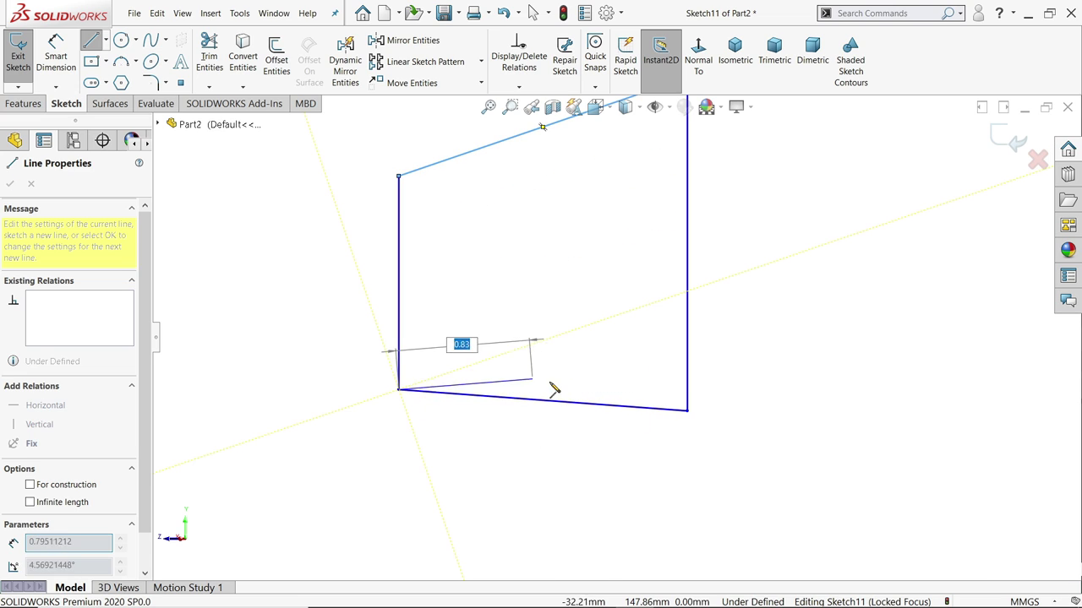
click(688, 389)
right_click(755, 358)
click(765, 366)
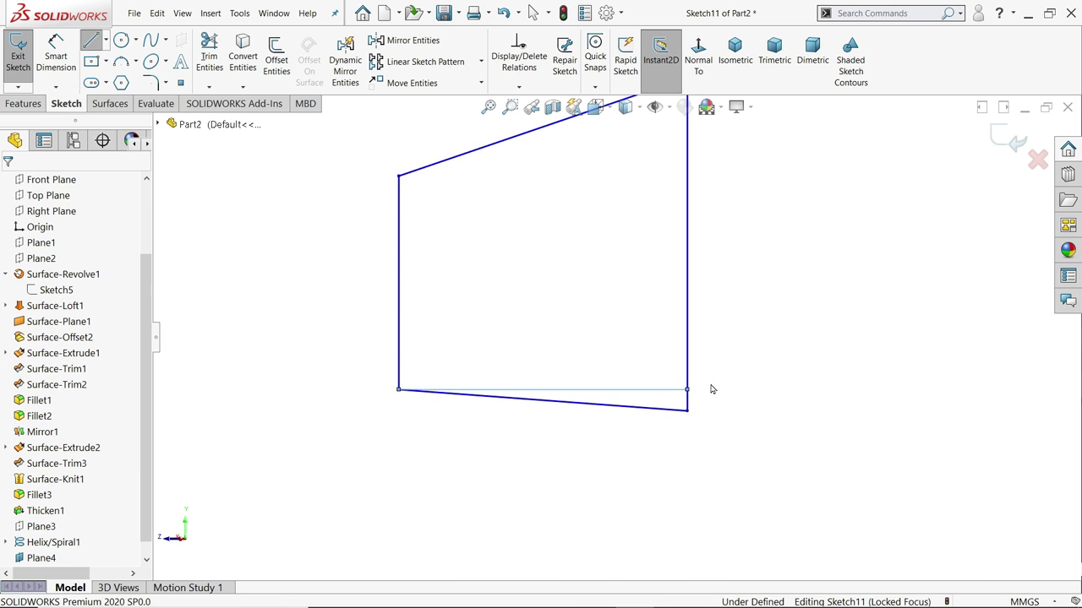
click(648, 392)
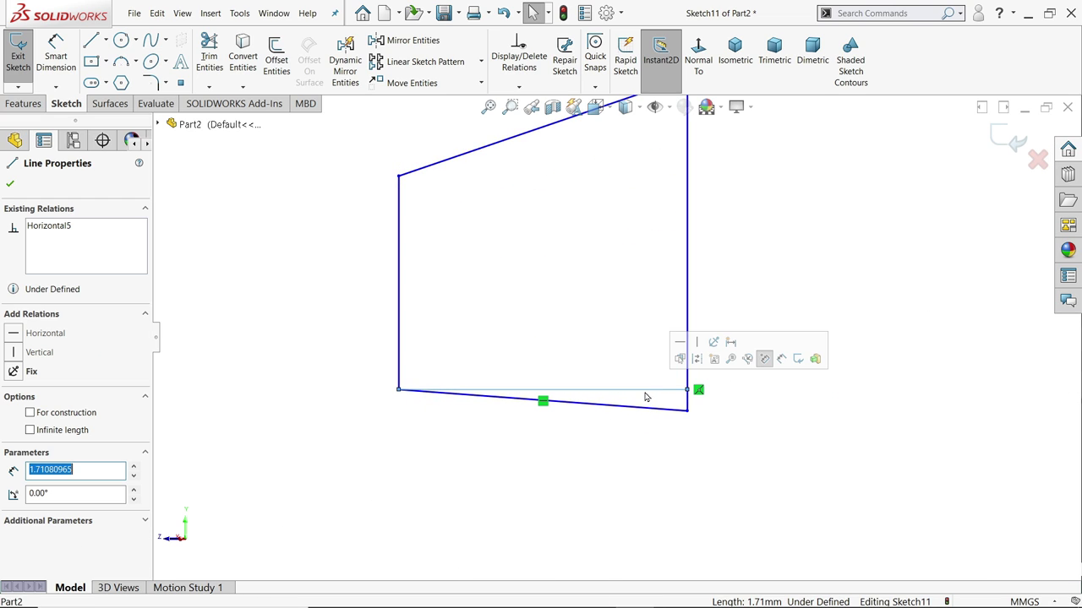
click(697, 359)
Dimension the angle between the profile's lower slanted line and the horizontal construction line as 3 degrees.
click(56, 59)
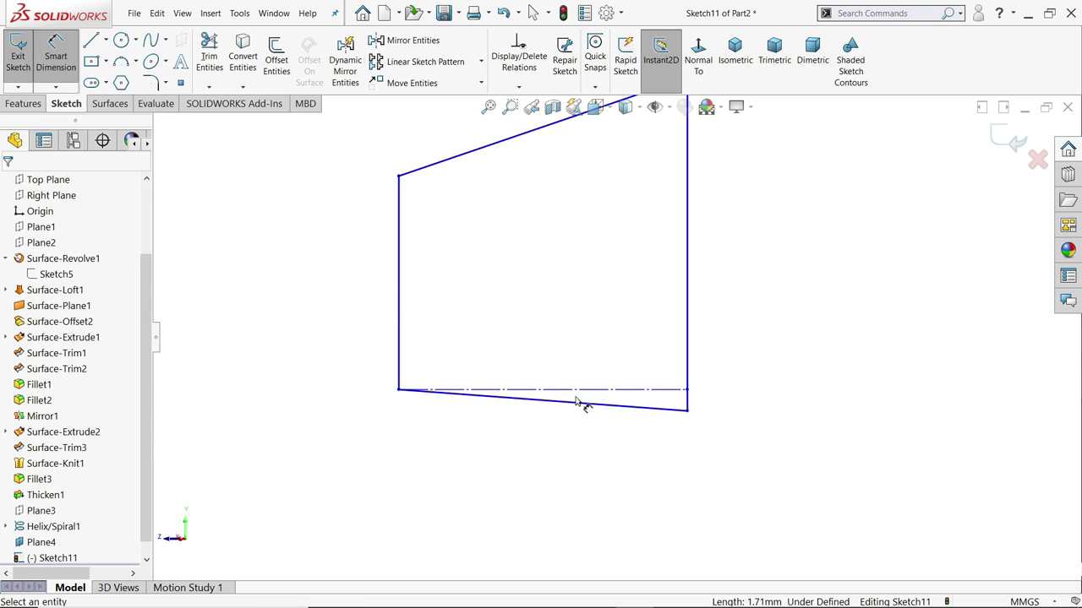
click(609, 404)
click(668, 391)
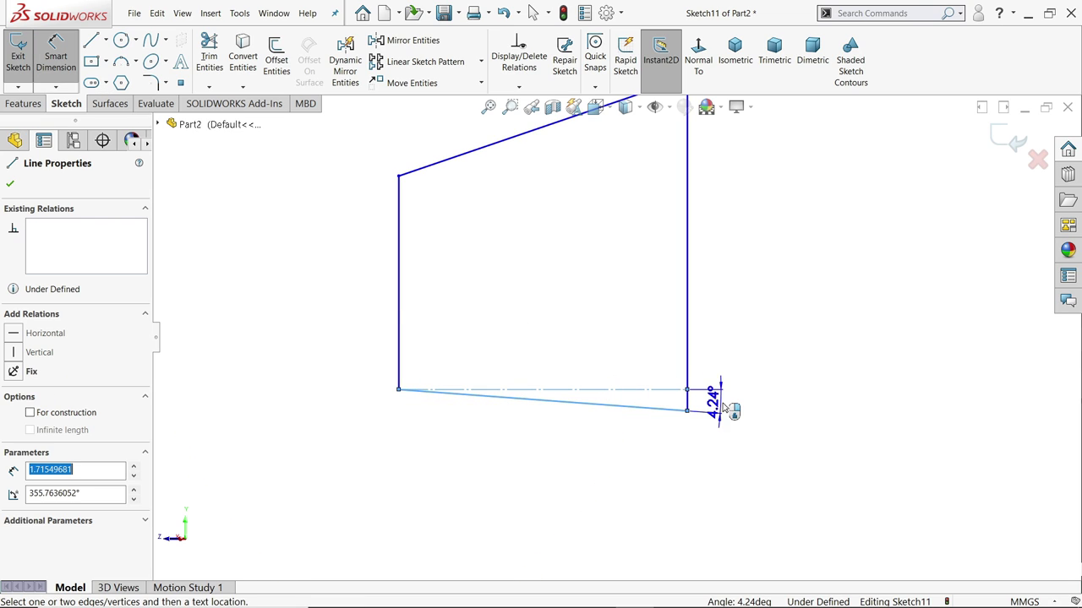
click(724, 407)
key(Return)
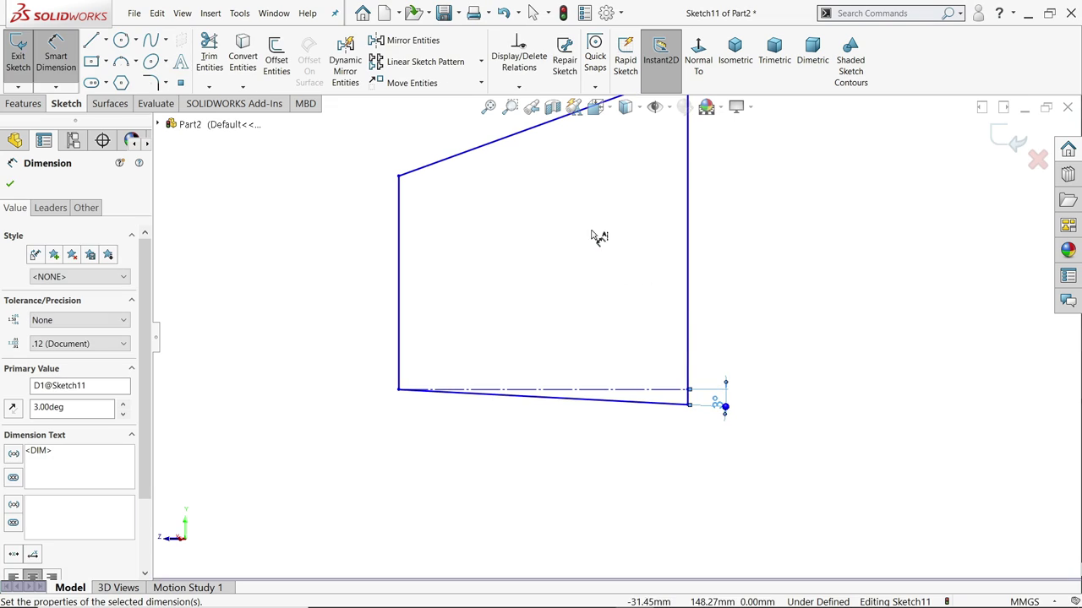
Dimension the angle between the profile's upper slanted line and the horizontal construction line as 30 degrees.
click(516, 138)
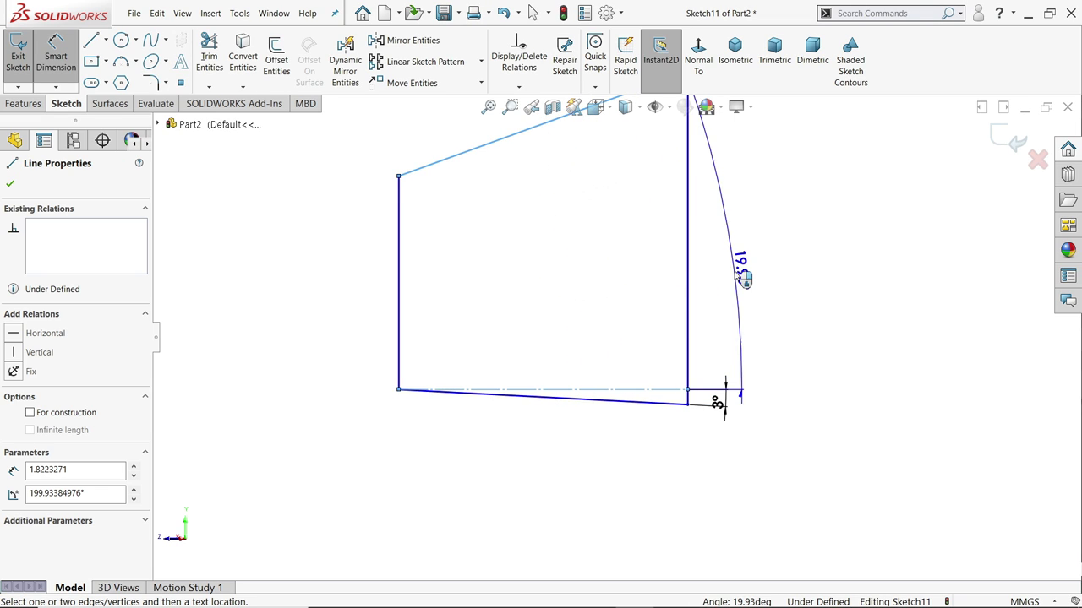
click(740, 272)
key(Return)
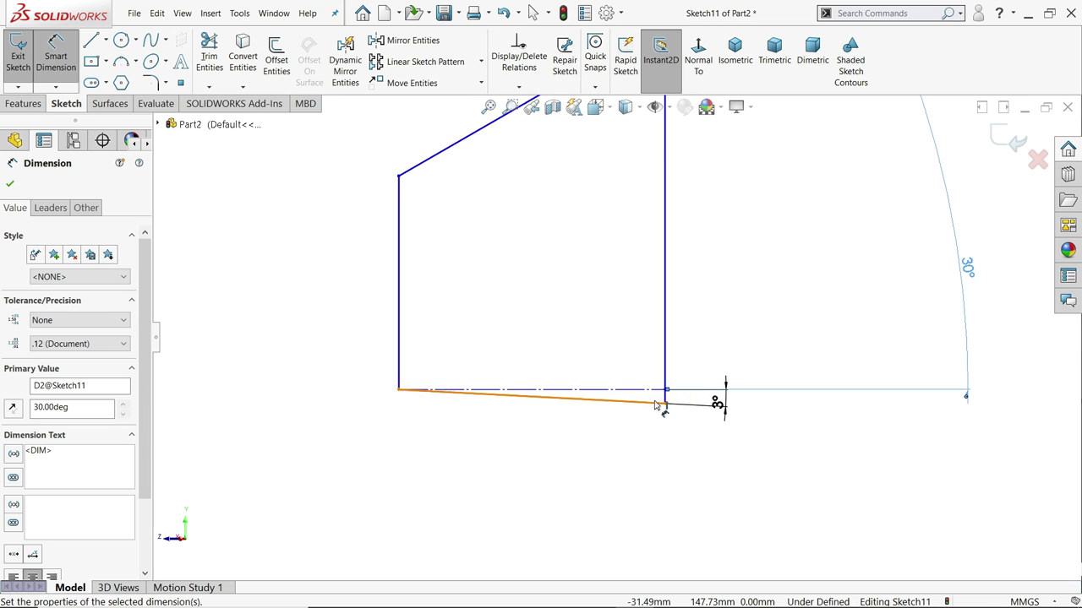
Dimension the horizontal construction line across the thread profile as 1.5 mm.
scroll(631, 367, up, 5)
scroll(608, 364, down, 3)
click(592, 362)
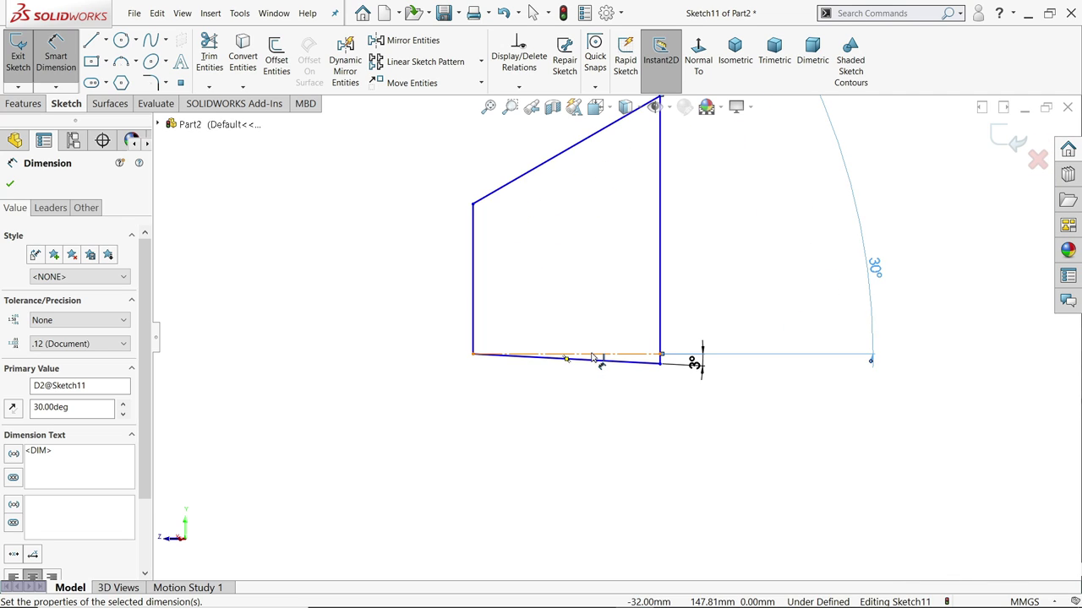
click(578, 411)
text(1.5)
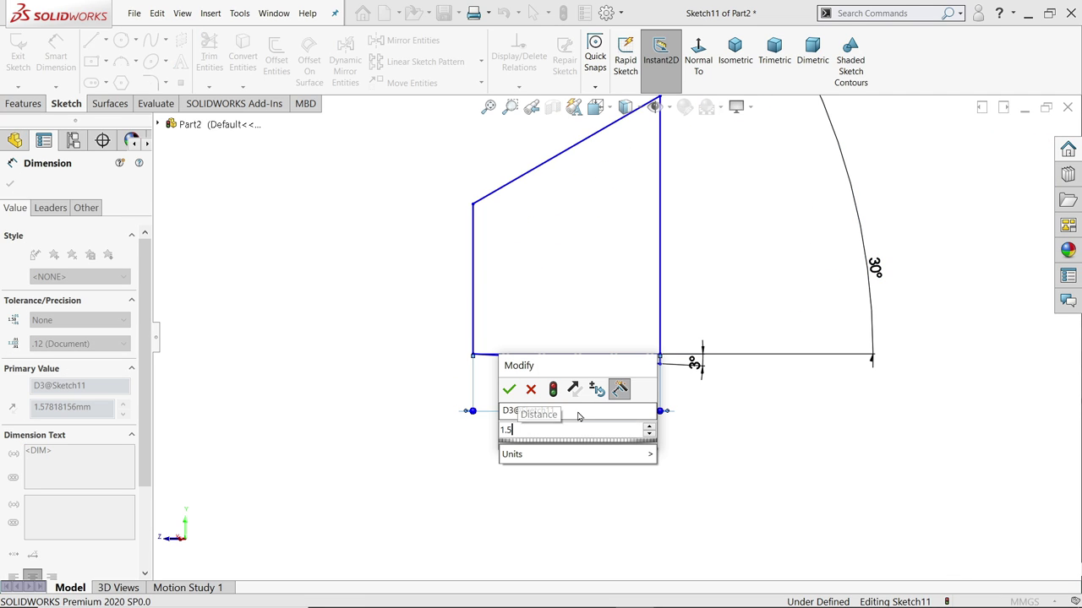
key(Return)
Dimension the profile's short outer vertical side as 0.7 mm and finish dimensioning.
click(475, 258)
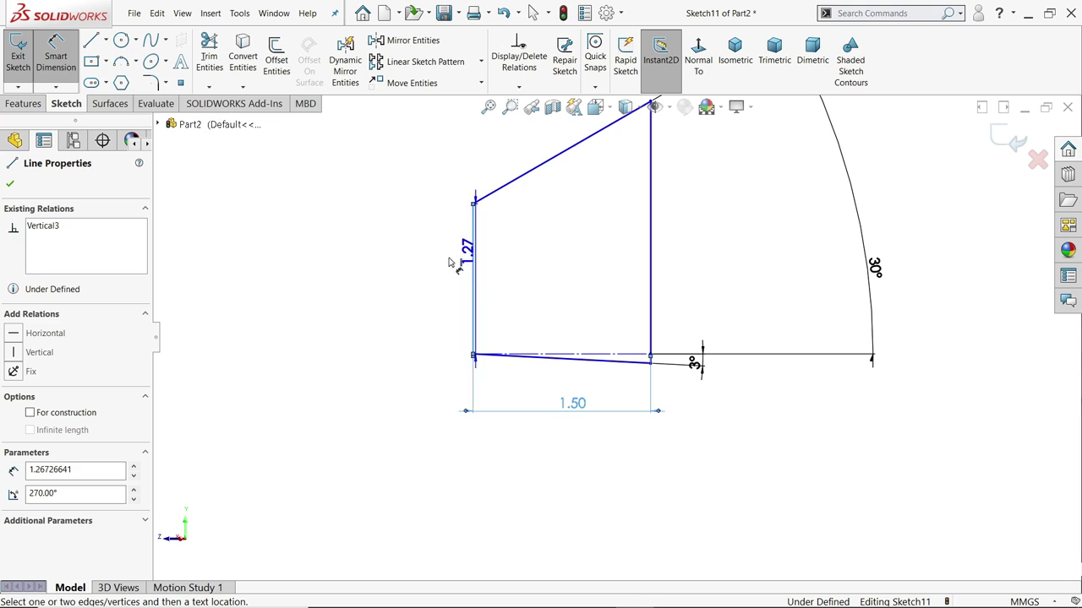
click(405, 267)
text(0.7)
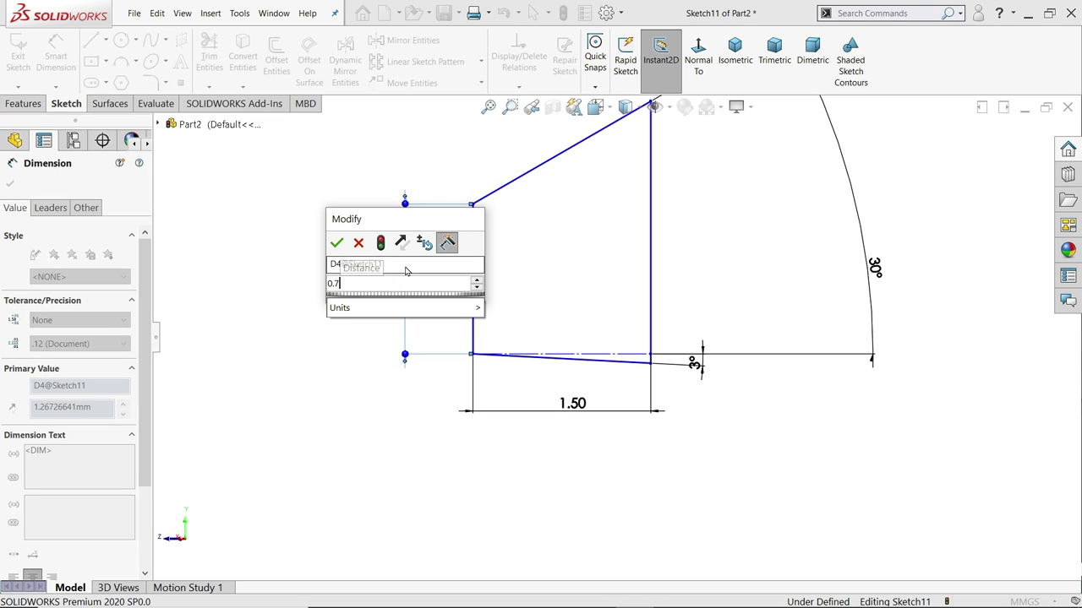
key(Return)
scroll(540, 322, up, 4)
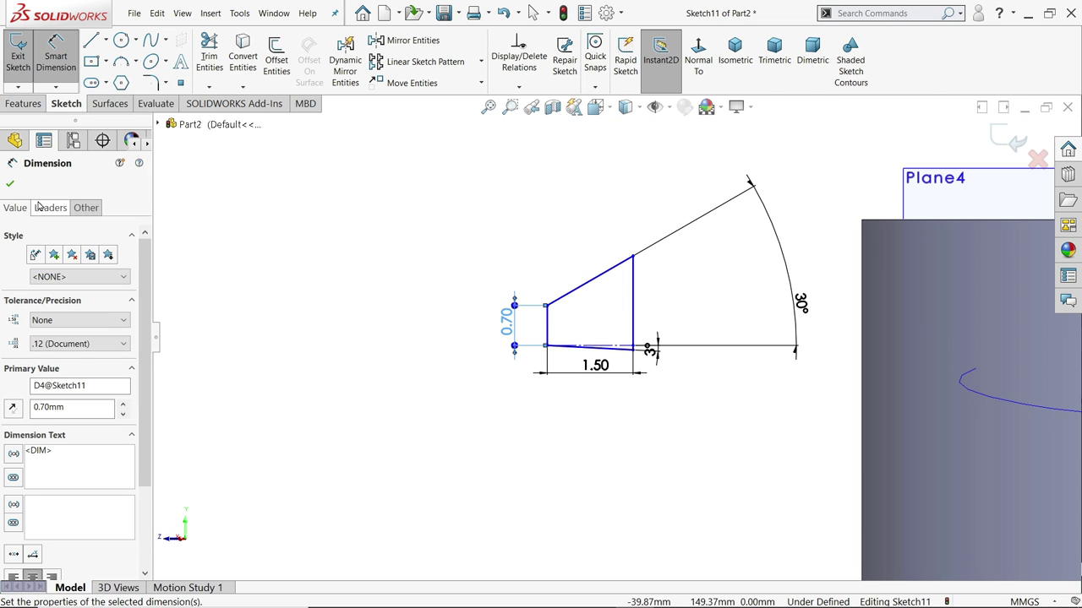
click(10, 183)
Add a Pierce relation between the profile's lower inner corner point and the helix.
scroll(642, 350, down, 2)
scroll(629, 352, up, 4)
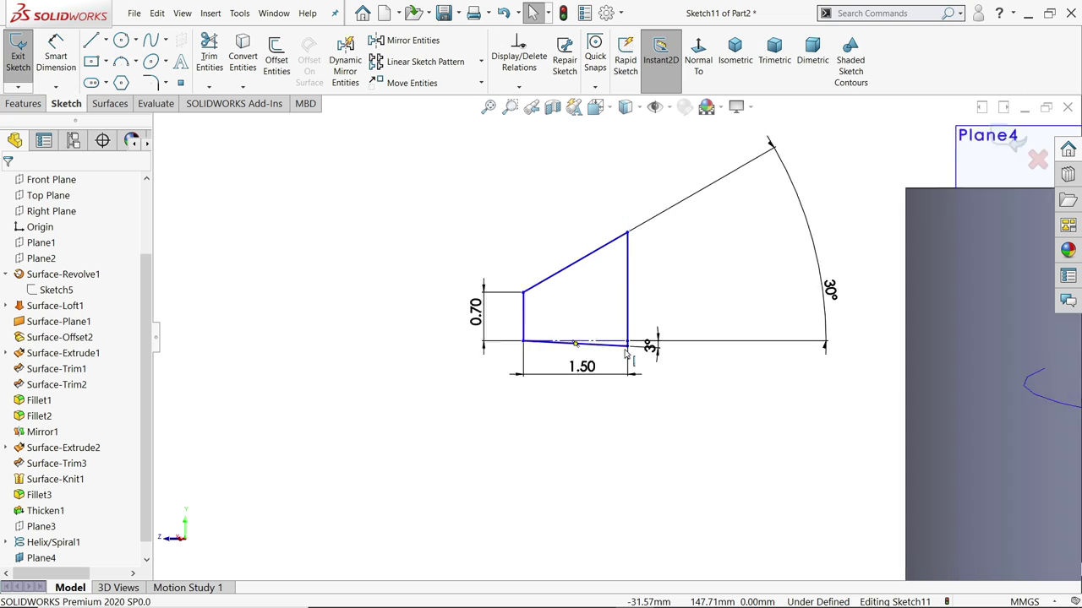
scroll(875, 364, down, 2)
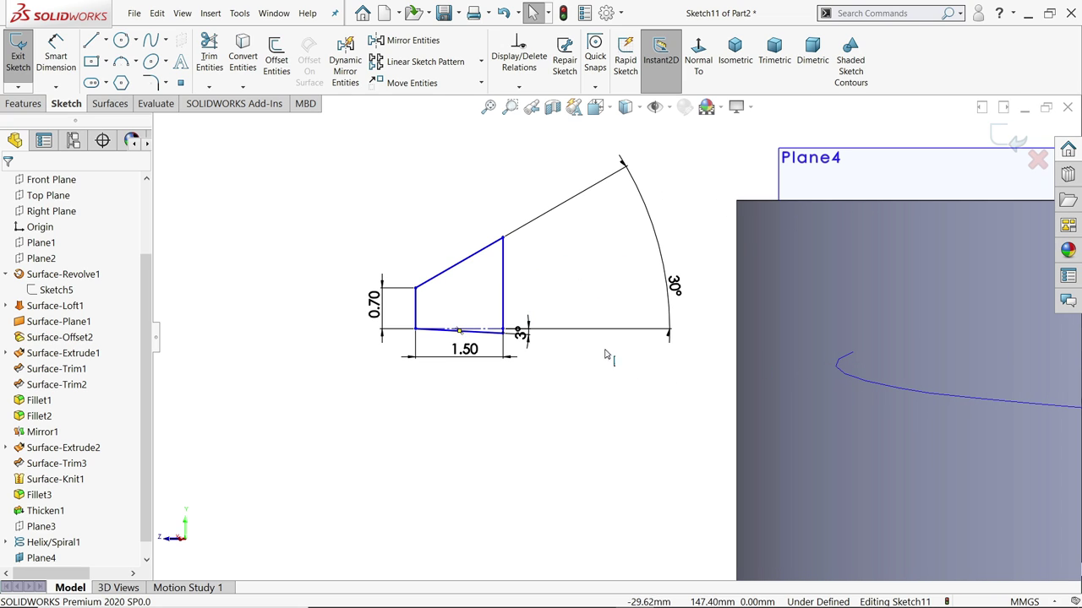
click(510, 334)
scroll(540, 325, down, 2)
scroll(855, 362, up, 4)
scroll(855, 362, down, 3)
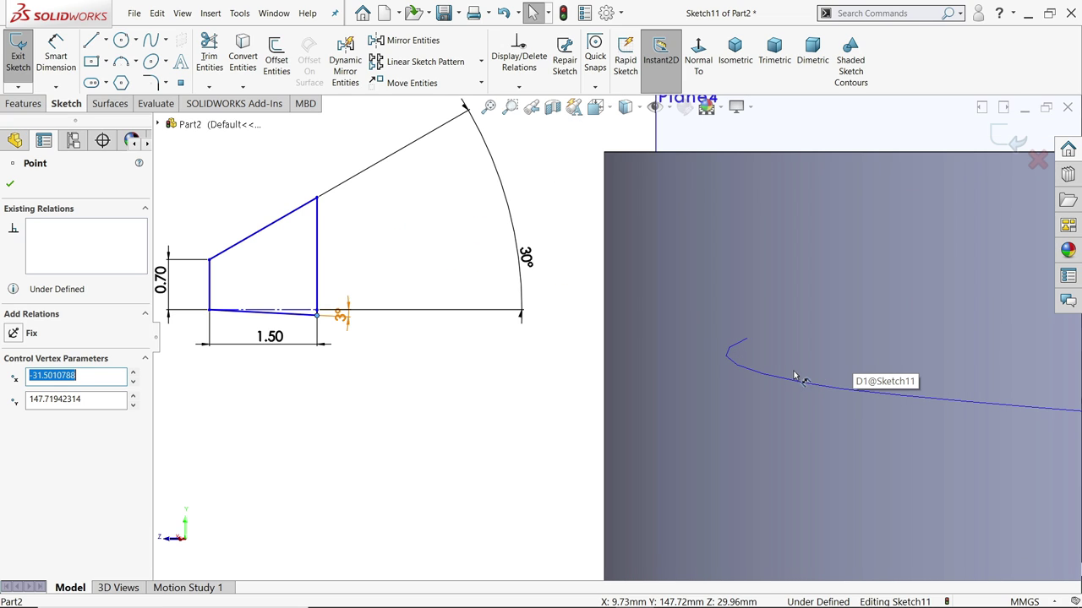
ctrl+click(739, 369)
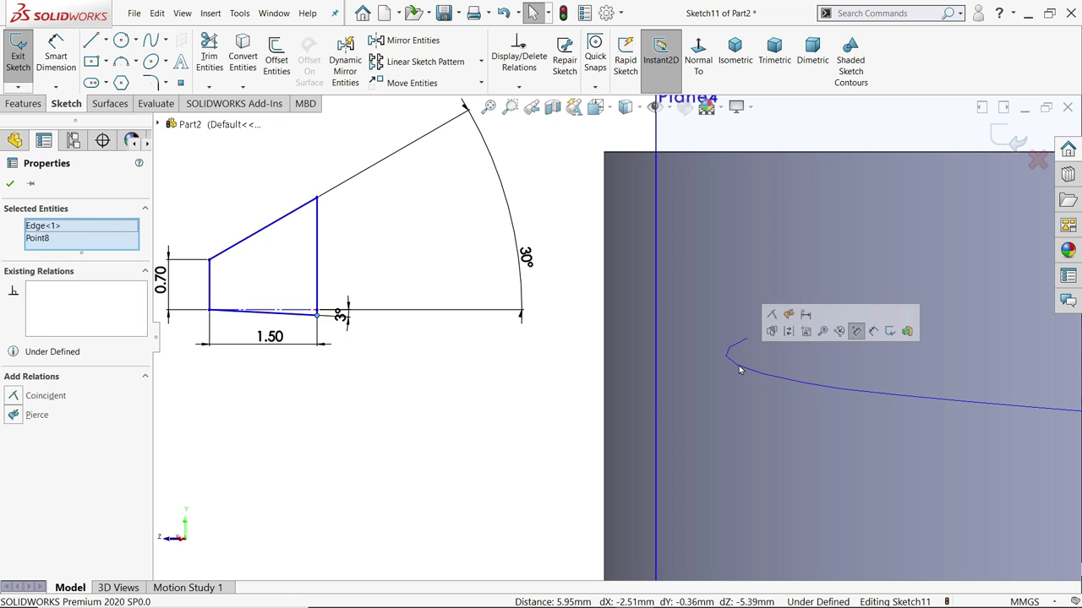
click(788, 315)
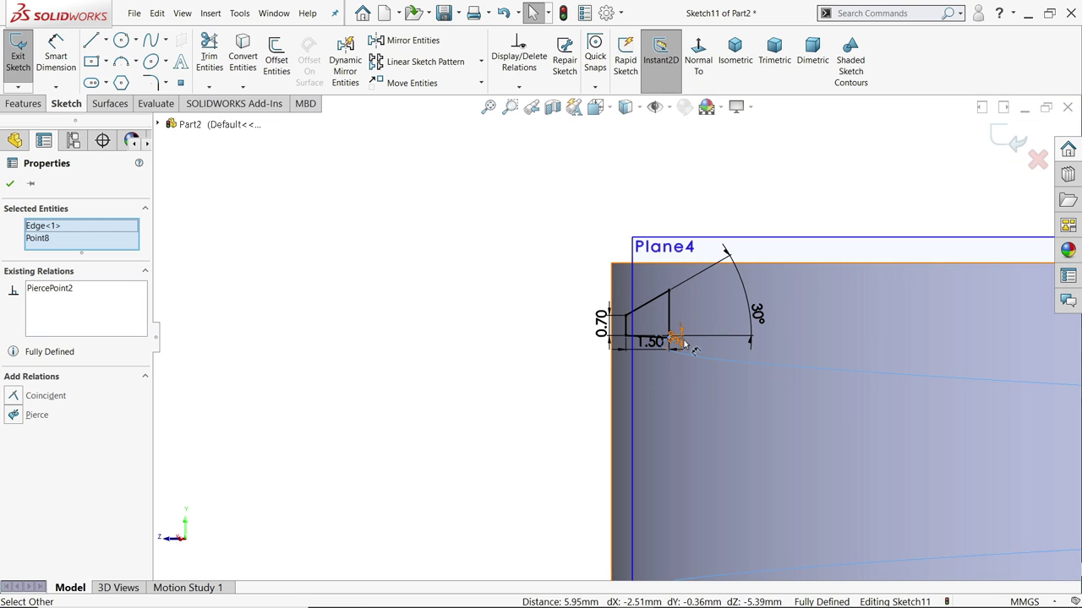
scroll(676, 342, up, 4)
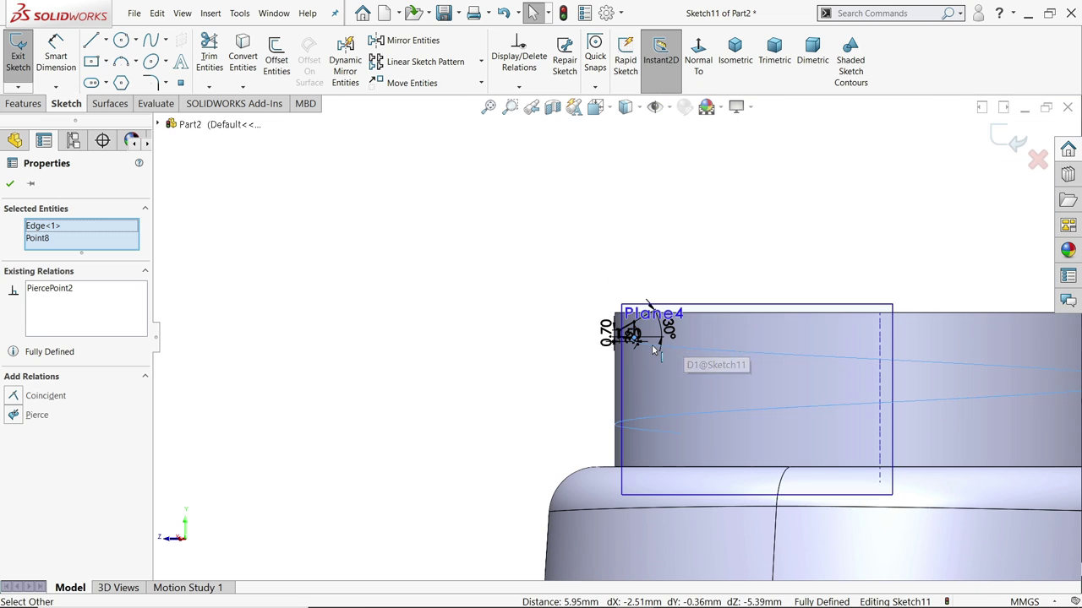
scroll(653, 349, down, 3)
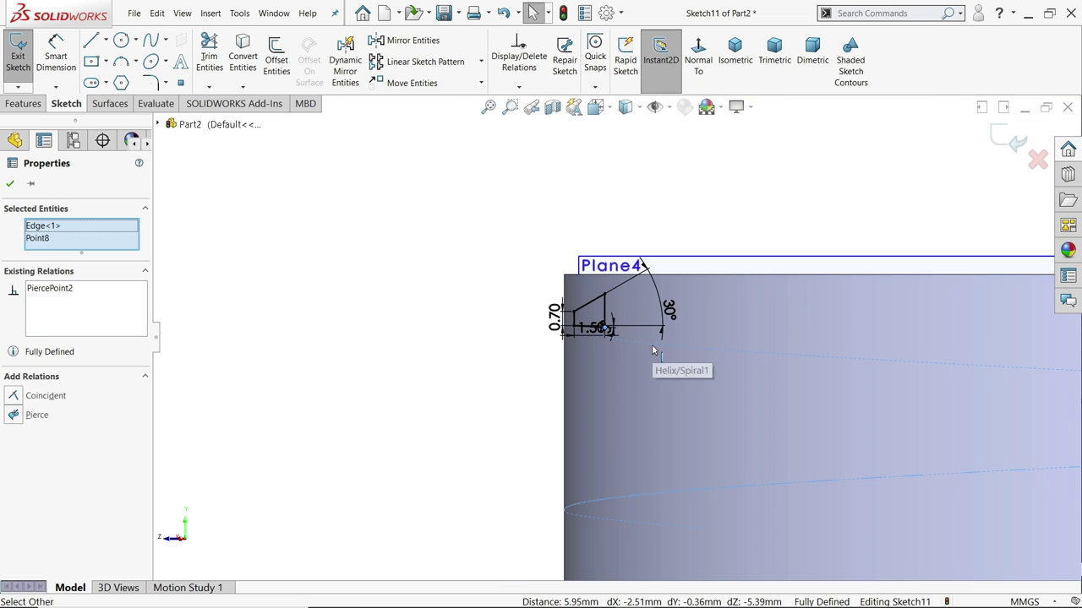
Create a Swept Boss/Base from the four-sided profile sketch along the helix on the neck.
click(735, 60)
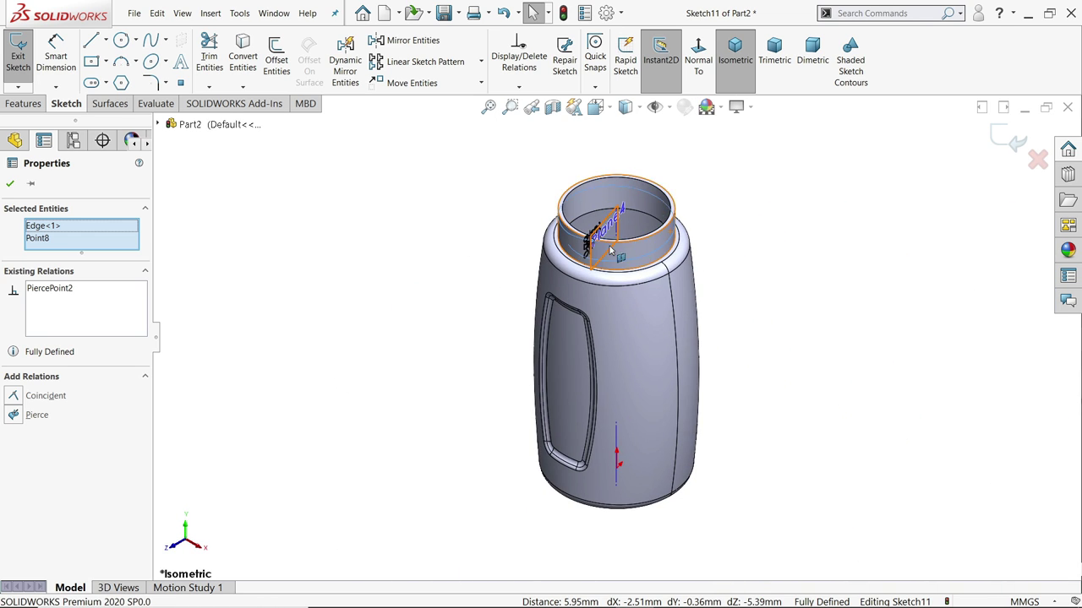
scroll(611, 249, down, 5)
key(Escape)
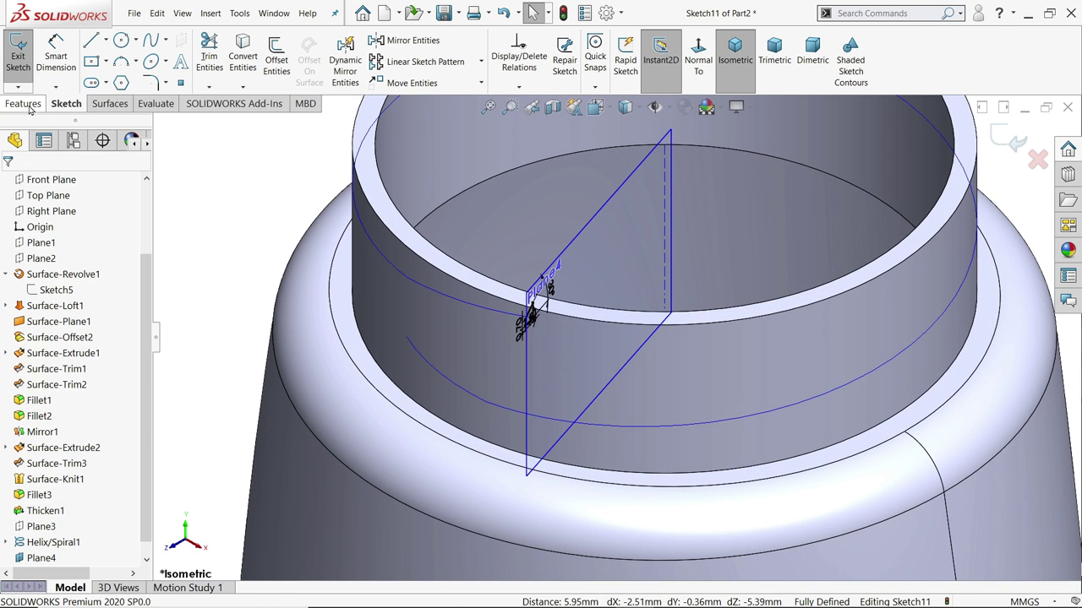
click(25, 104)
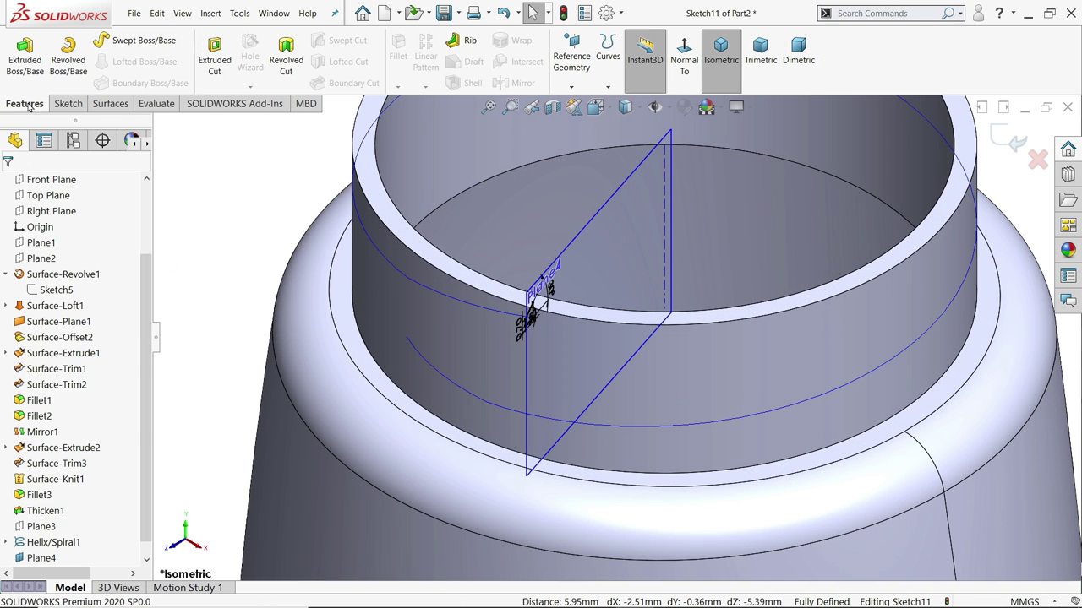
click(140, 41)
scroll(492, 299, down, 5)
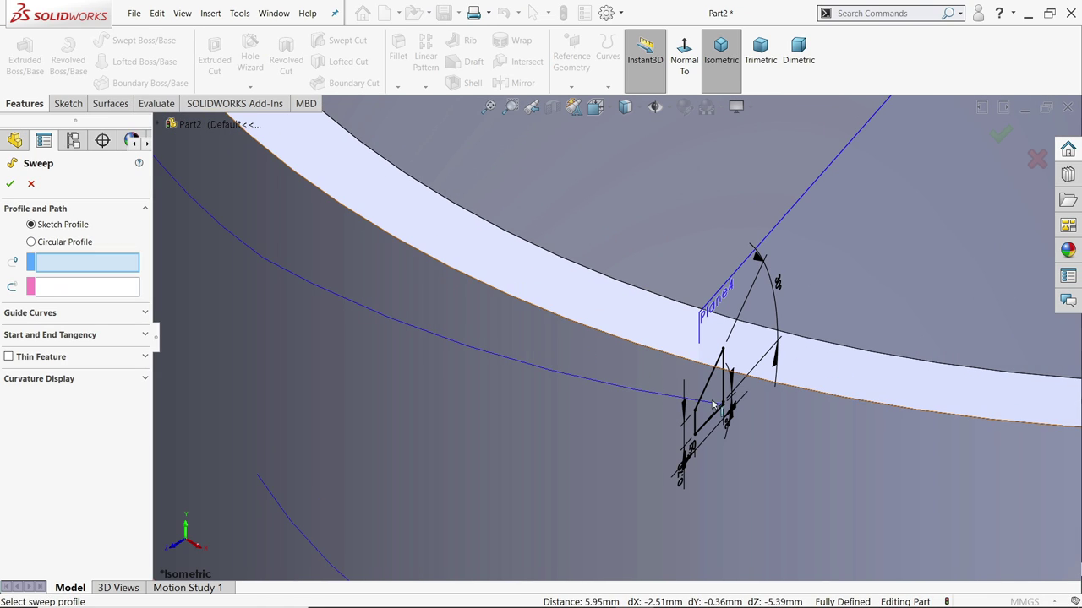
click(708, 393)
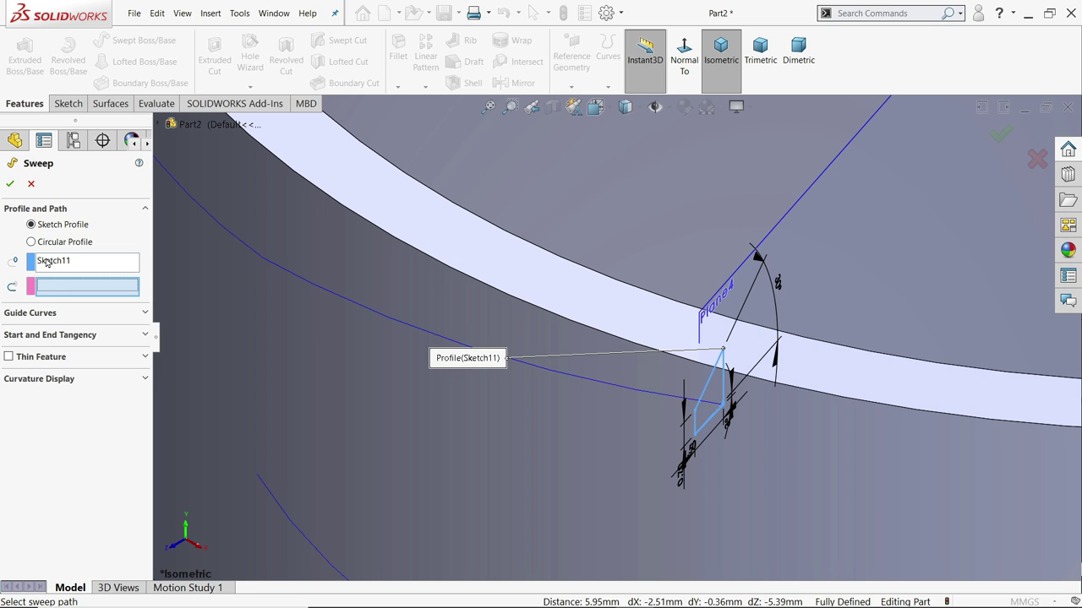
click(363, 313)
scroll(659, 346, up, 6)
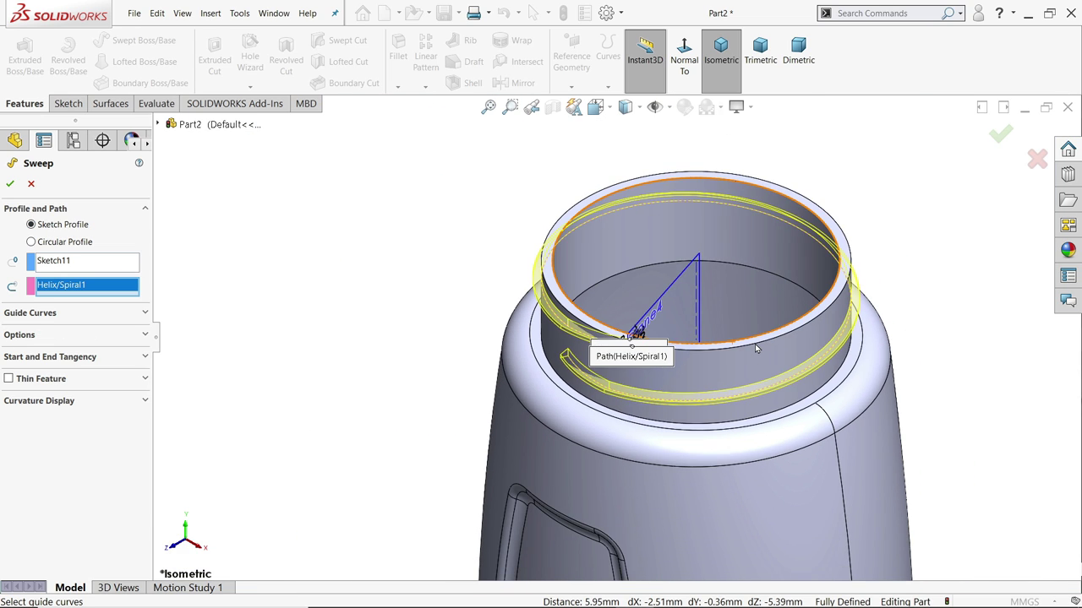
scroll(755, 347, down, 4)
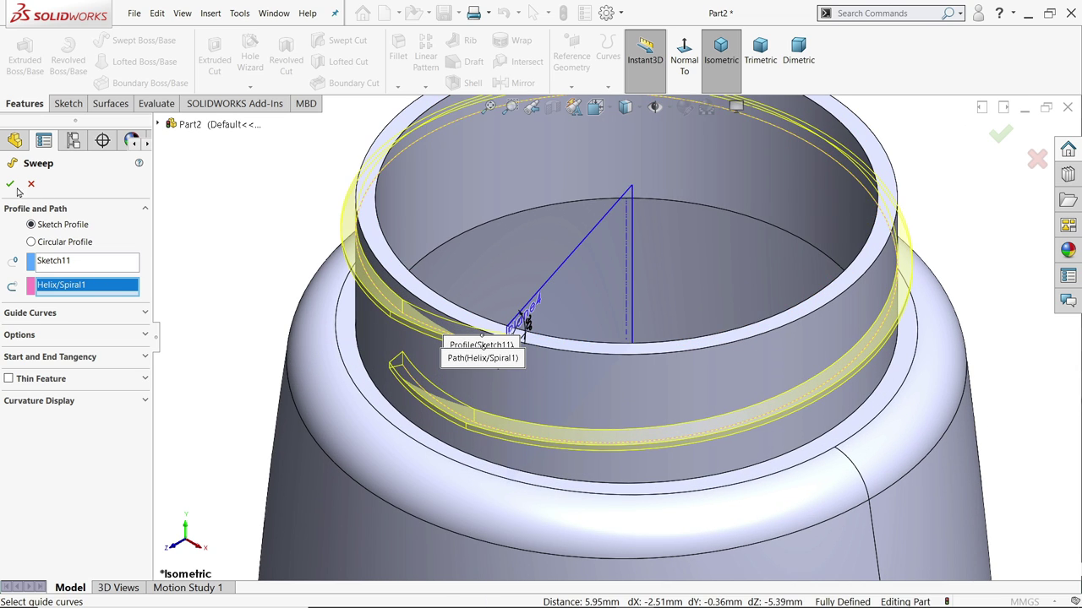
click(10, 184)
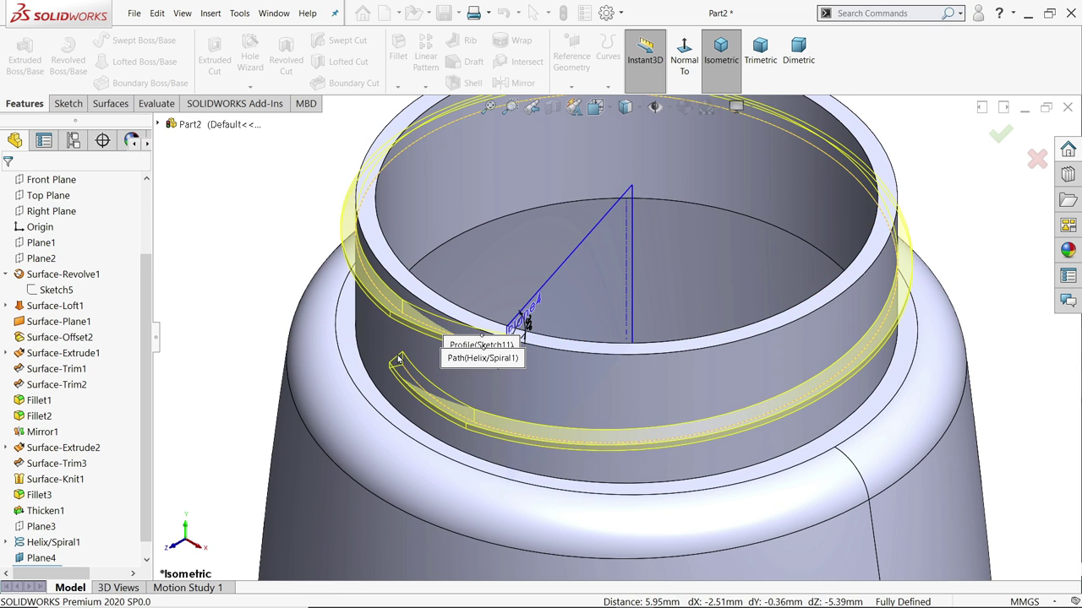
Hide the profile's reference plane and the helix curve.
mouse_move(459, 365)
middle_down()
mouse_move(394, 366)
mouse_move(369, 414)
mouse_move(439, 355)
middle_up()
click(533, 314)
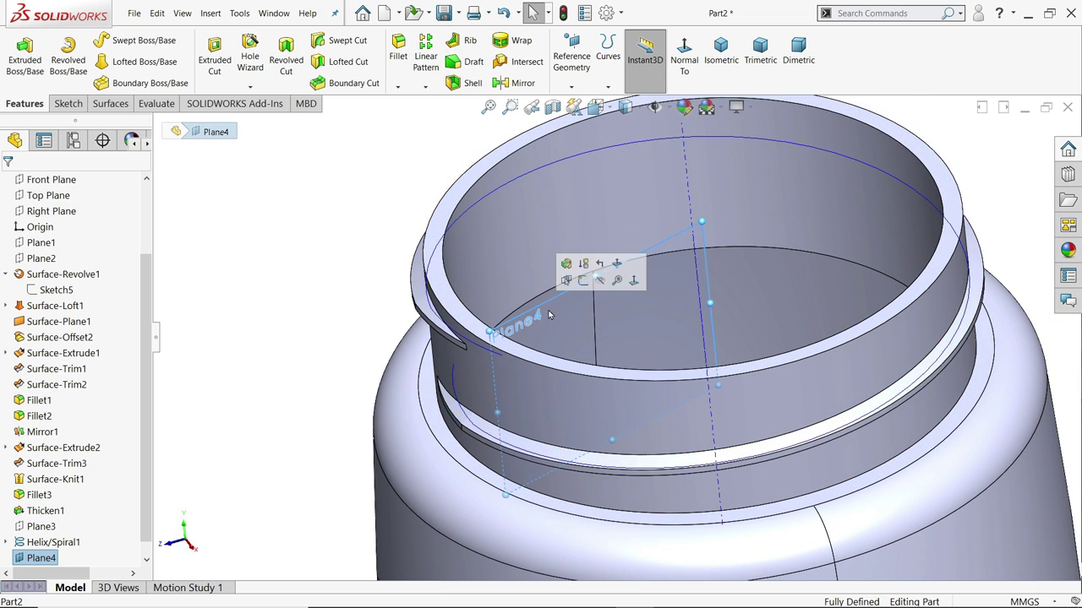
click(599, 281)
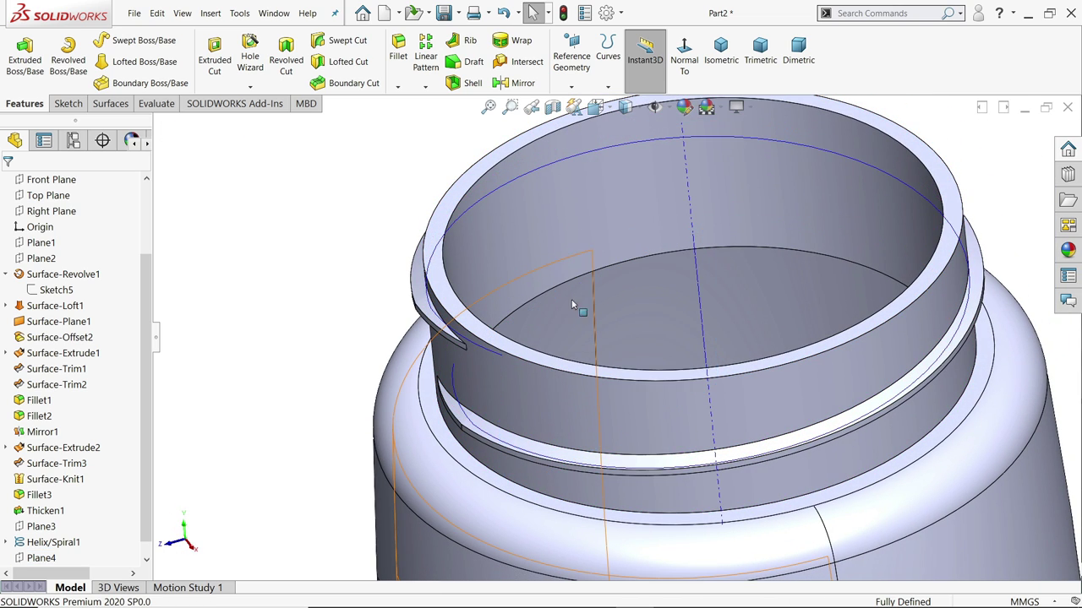
click(453, 386)
key(Escape)
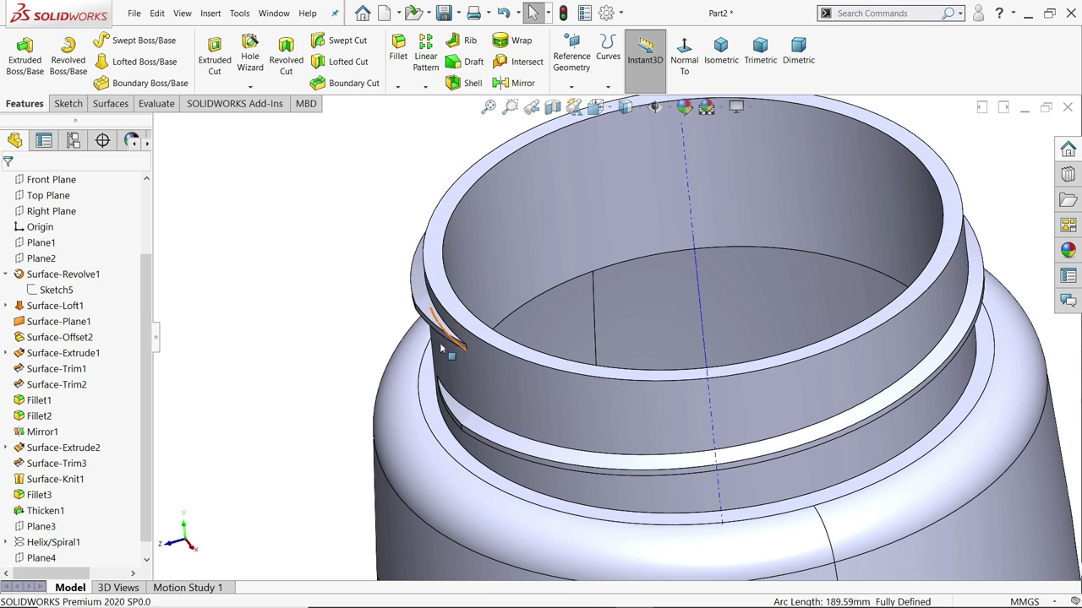
Fillet the two short vertical edges on the thread's outer face, where its tapered ends begin, with a 10 mm radius.
scroll(563, 365, up, 1)
middle_drag(562, 365, 598, 304)
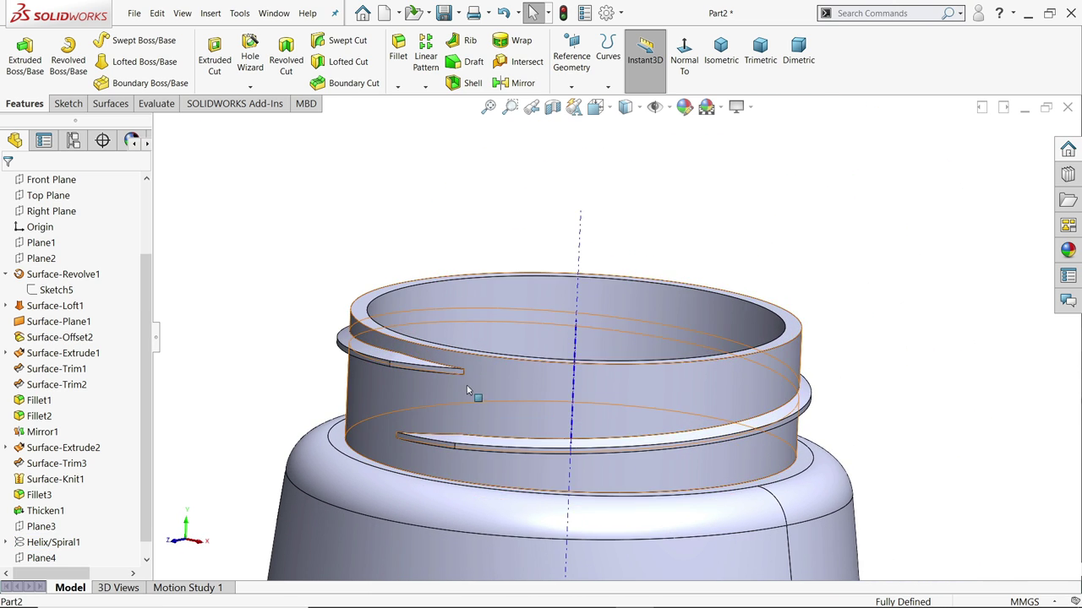
scroll(417, 371, down, 4)
click(398, 49)
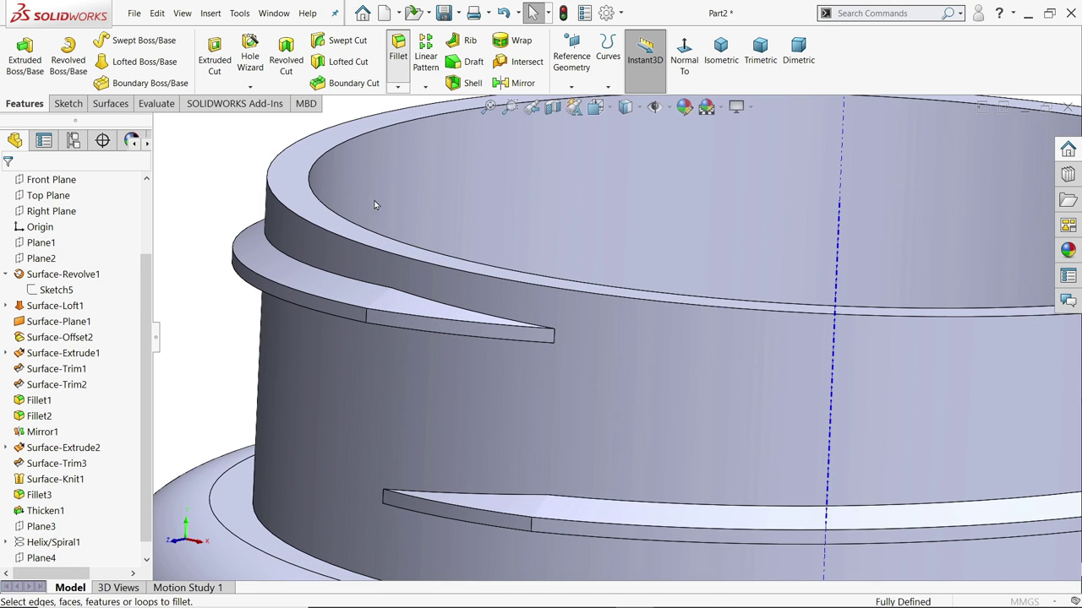
click(366, 315)
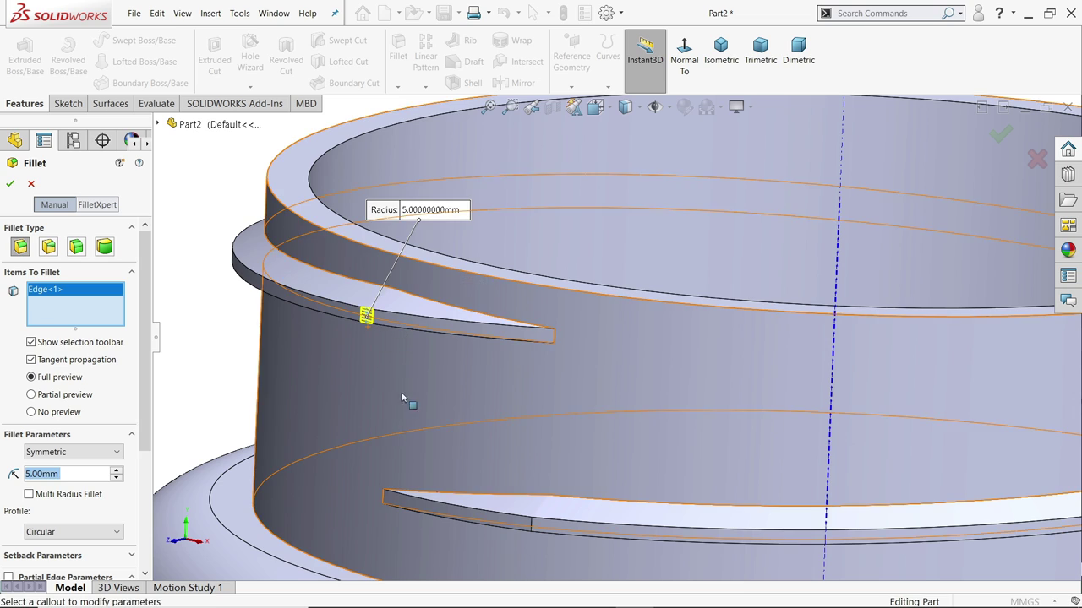
click(524, 526)
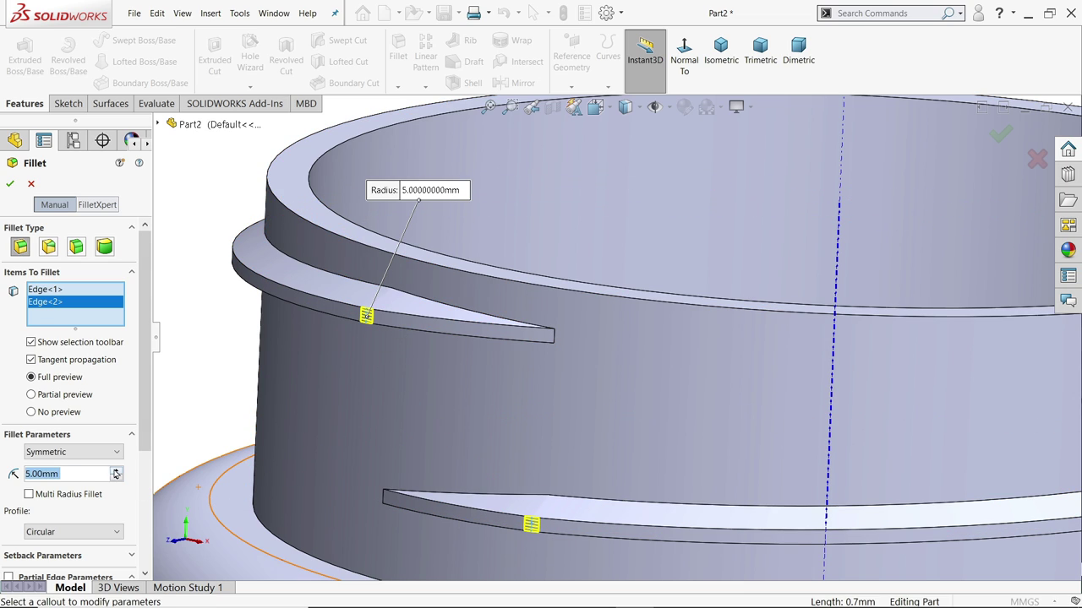
text(10)
key(Return)
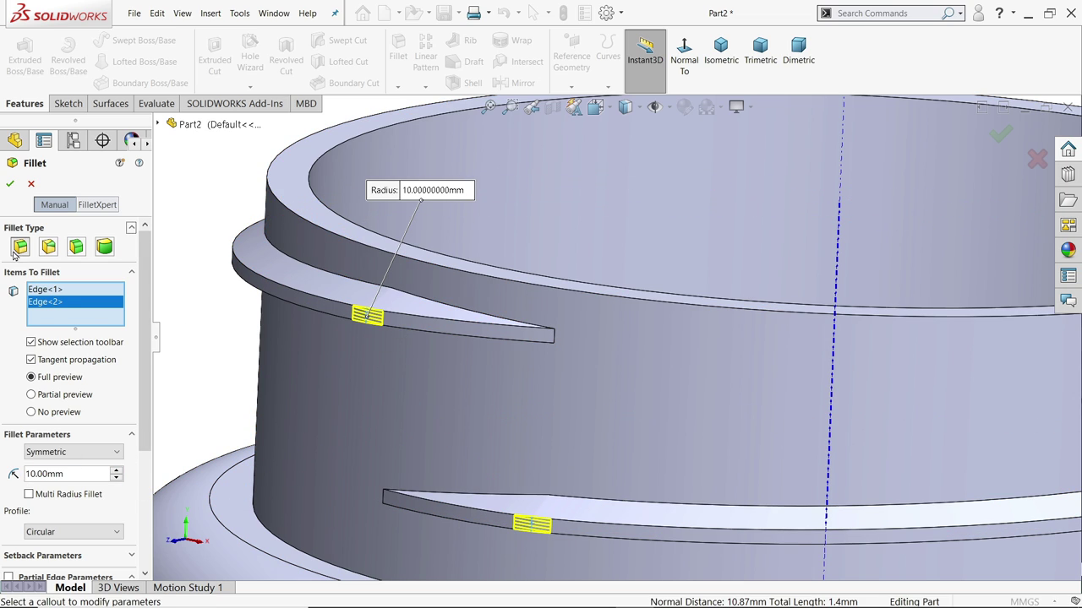
click(10, 183)
scroll(541, 320, up, 3)
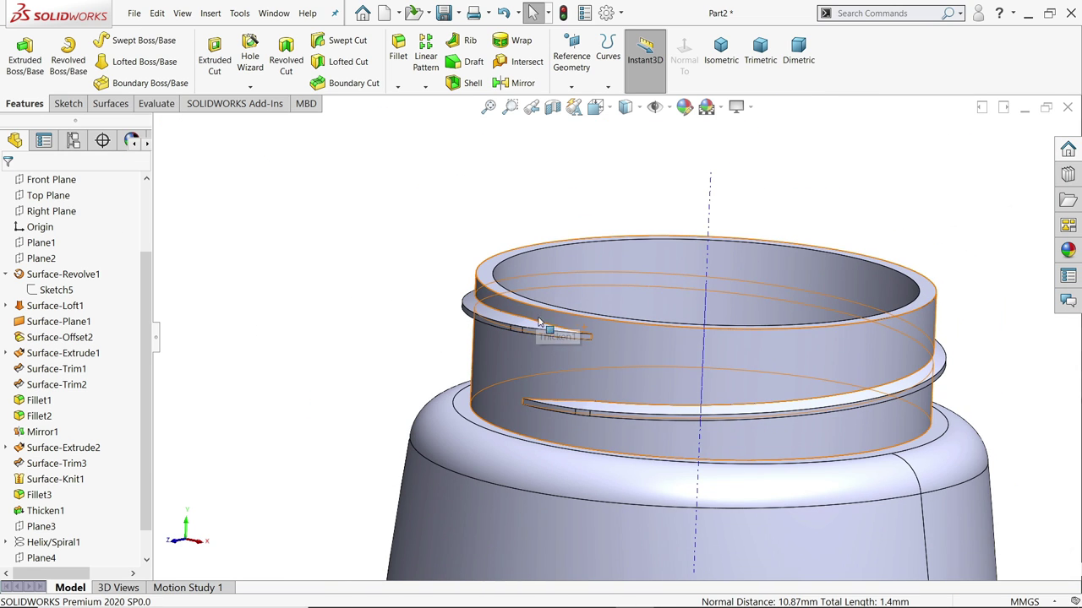
Set up a circular pattern with the thread's end fillet and sweep as the features to repeat.
scroll(693, 430, down, 2)
scroll(621, 376, up, 5)
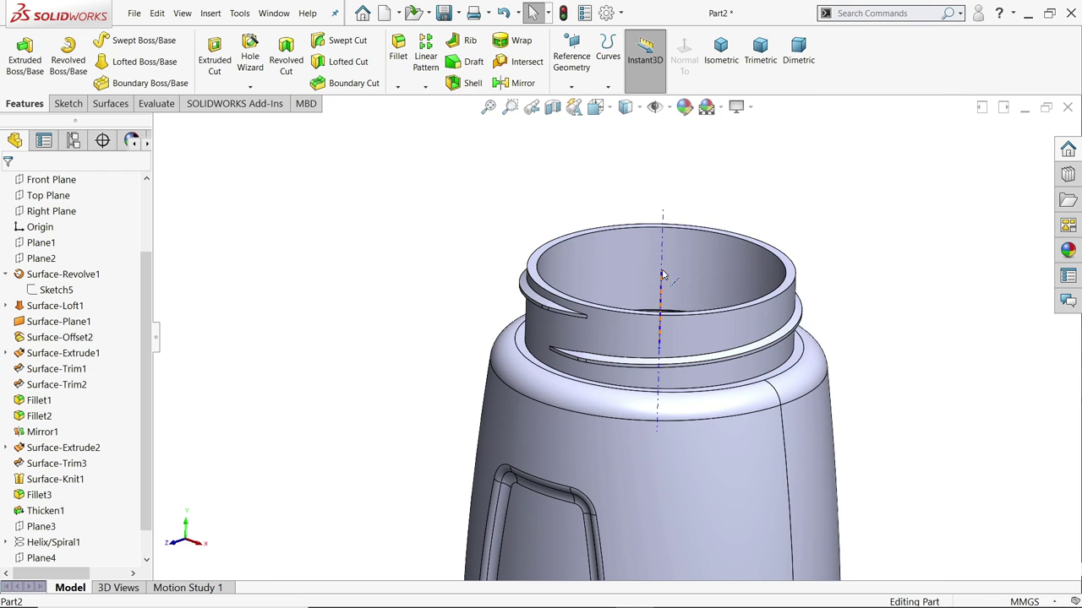
click(662, 274)
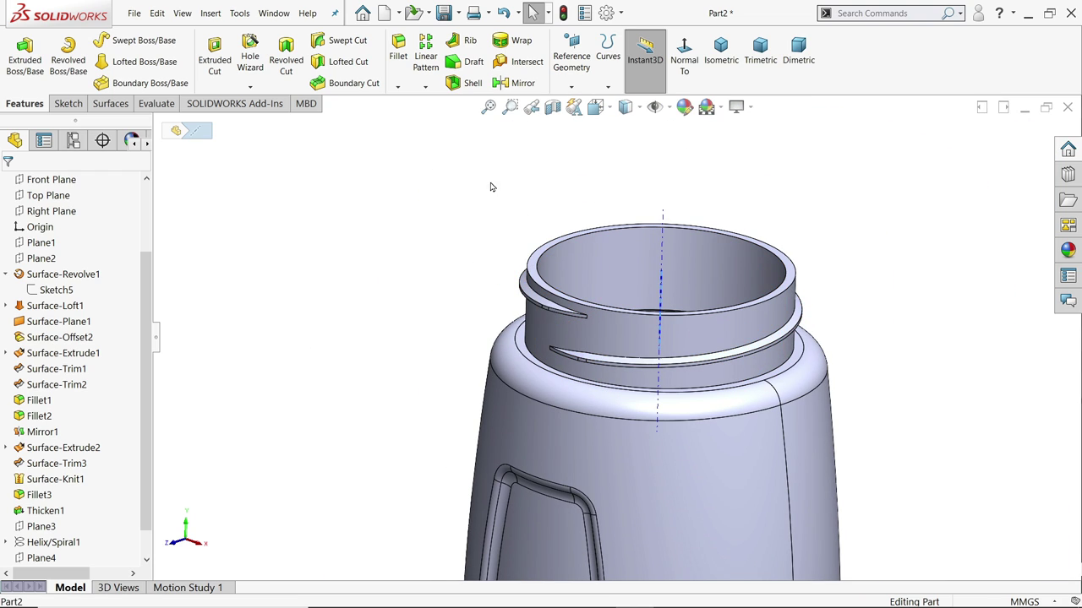
click(425, 90)
click(457, 115)
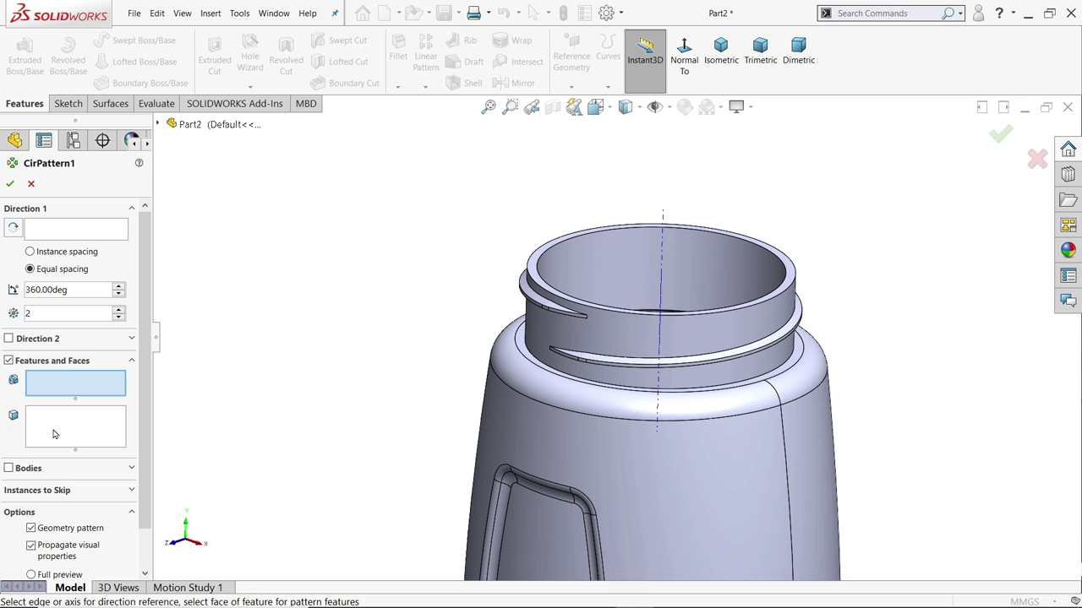
scroll(570, 359, down, 5)
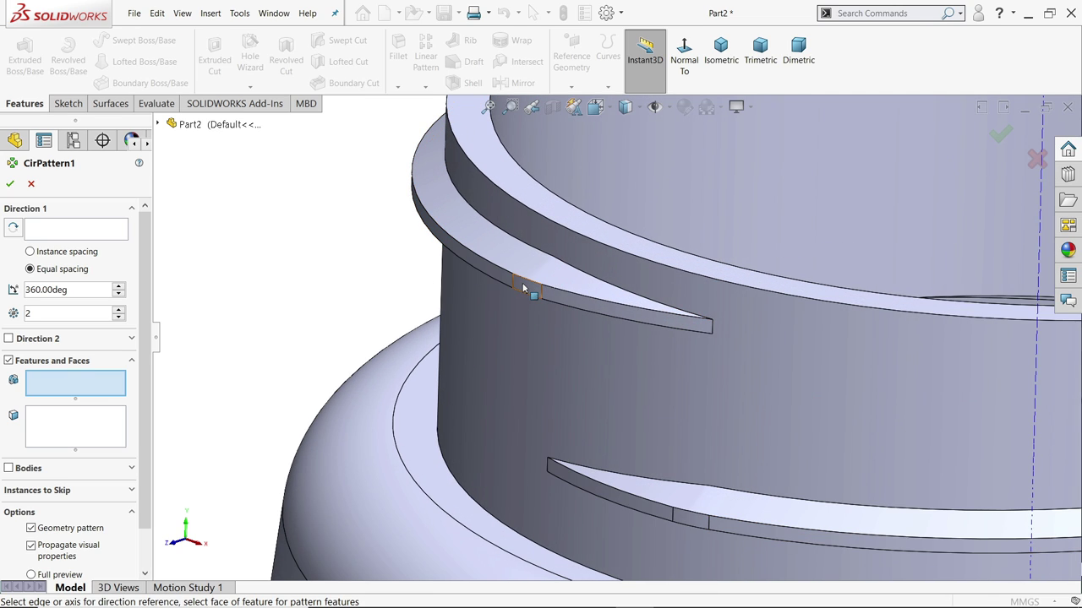
click(520, 283)
click(502, 263)
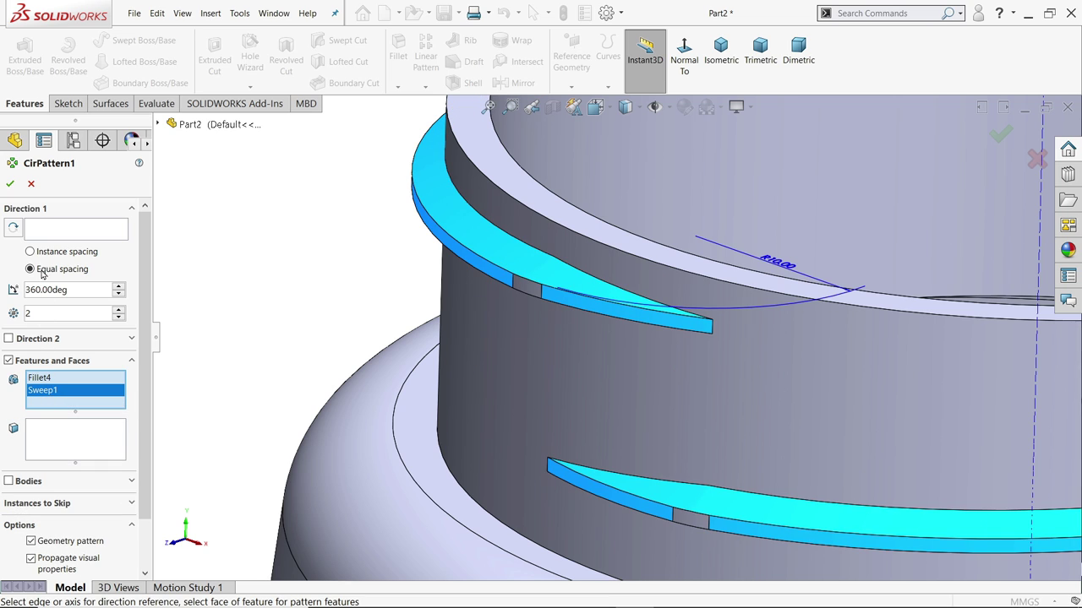
Complete the circular pattern around the neck's inner cylindrical face with 2 equally spaced instances over 360 degrees.
click(51, 227)
scroll(307, 290, up, 4)
click(695, 254)
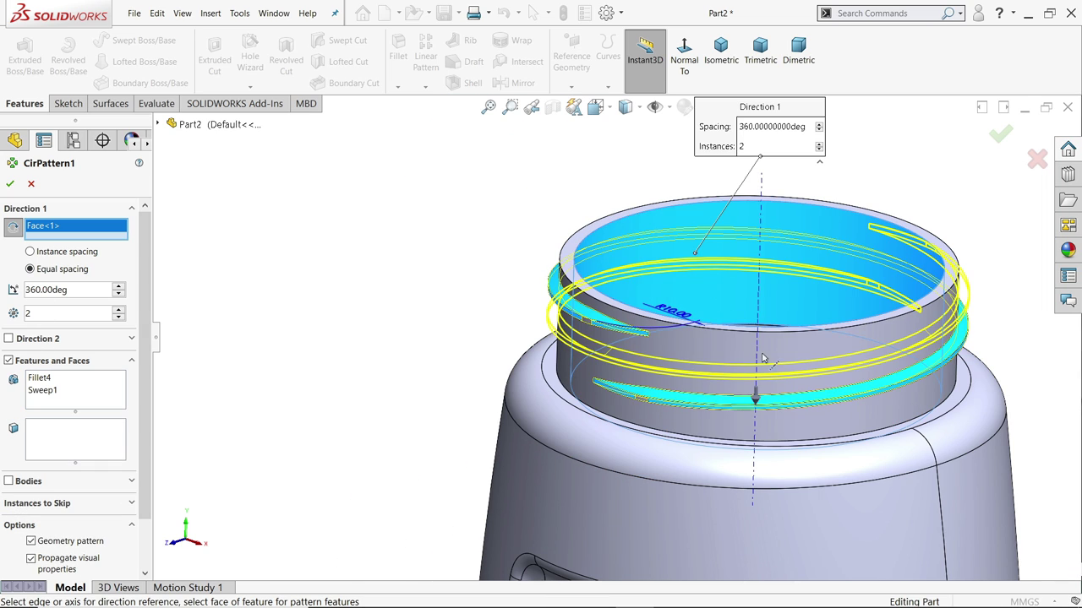
drag(79, 289, 15, 289)
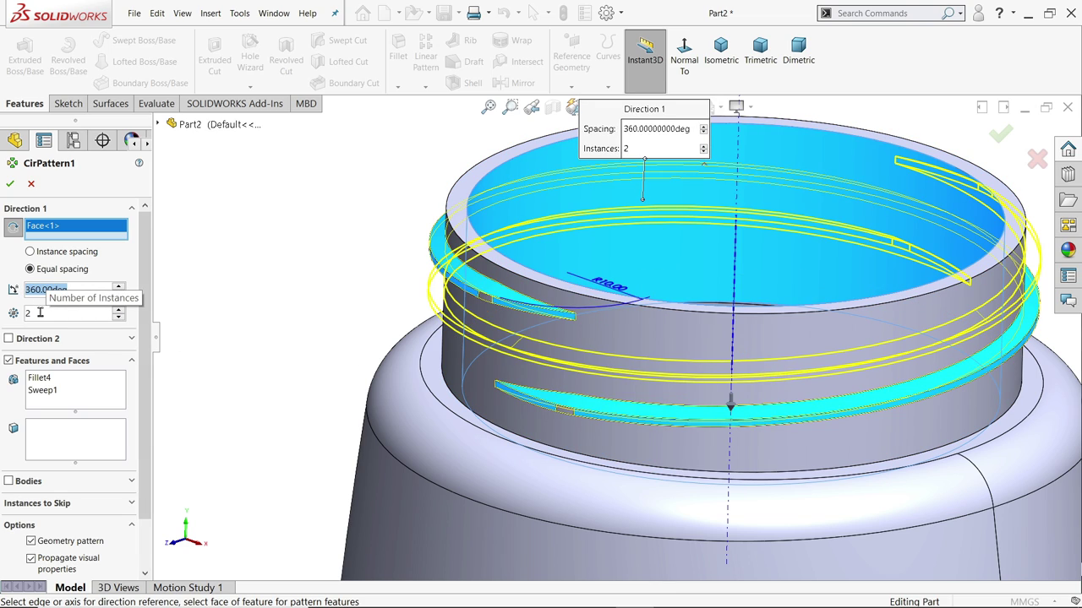
click(9, 183)
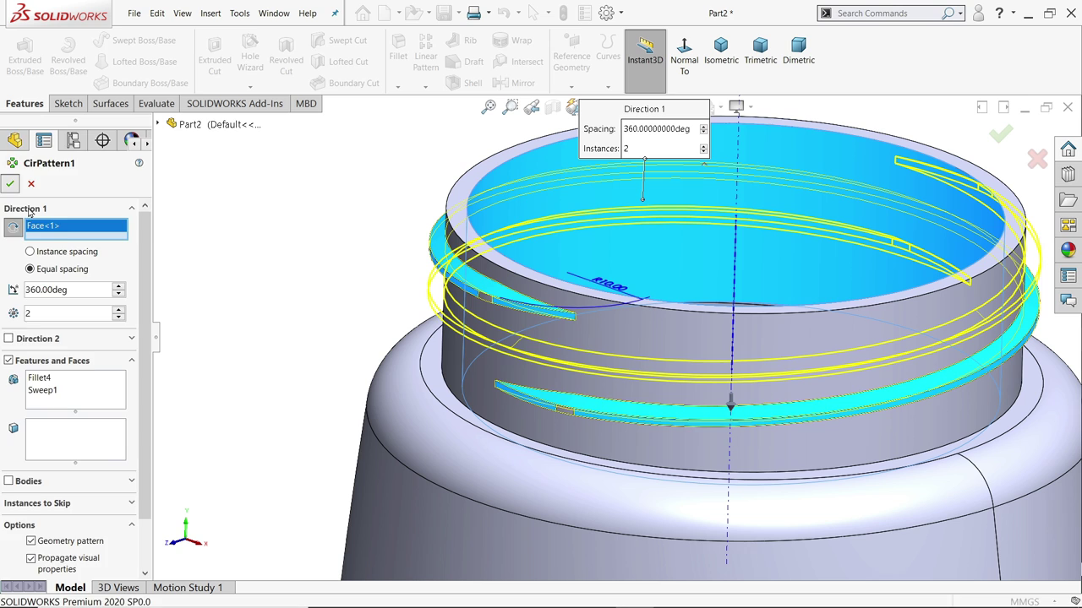
Hide the temporary axes in the graphics area.
middle_drag(335, 363, 313, 338)
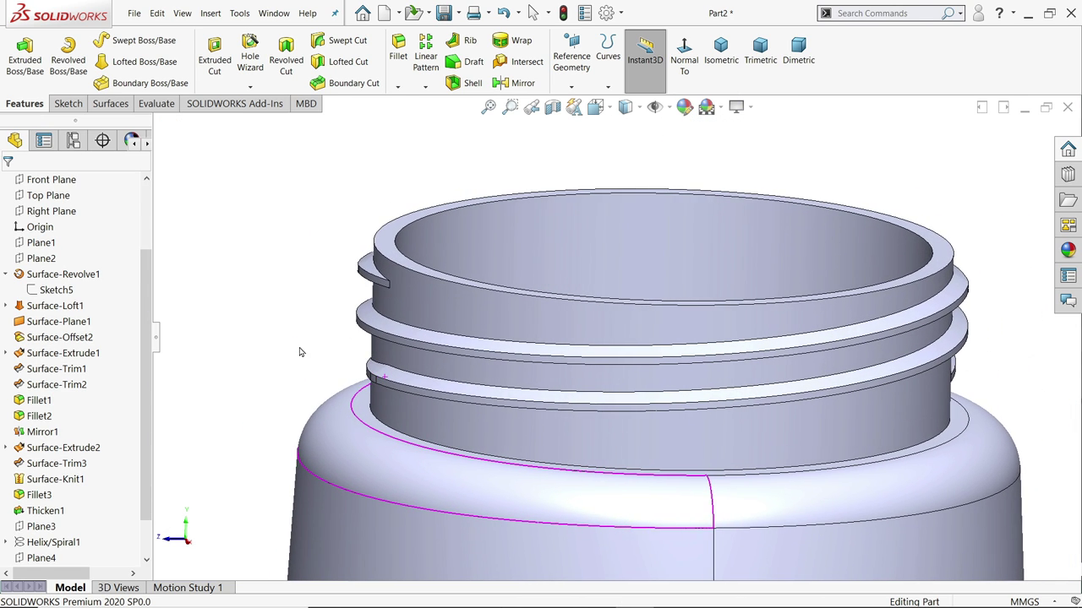
scroll(483, 385, up, 8)
scroll(632, 337, down, 7)
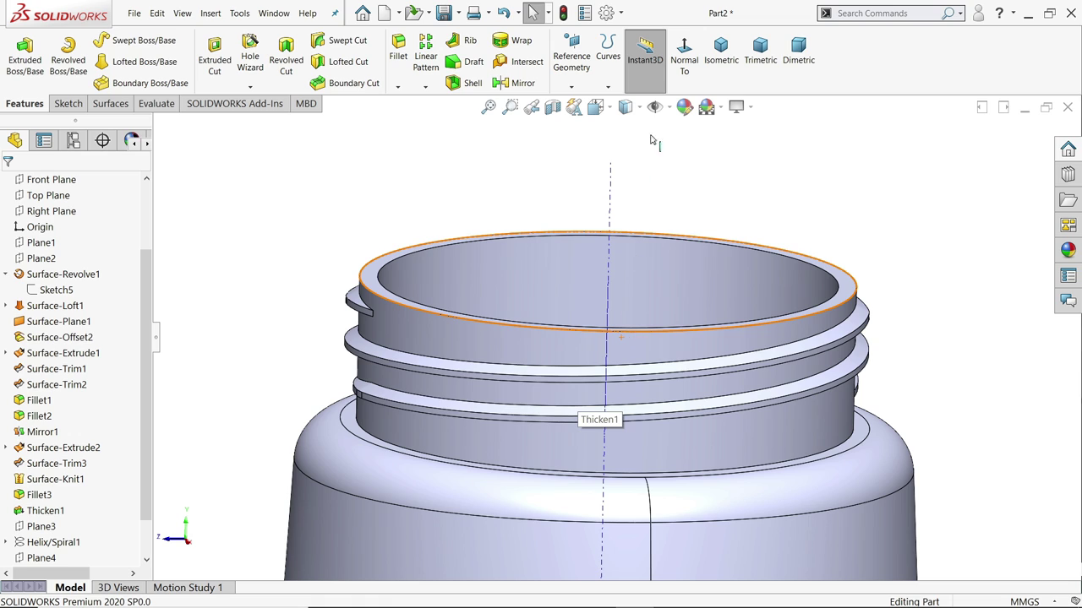
click(668, 107)
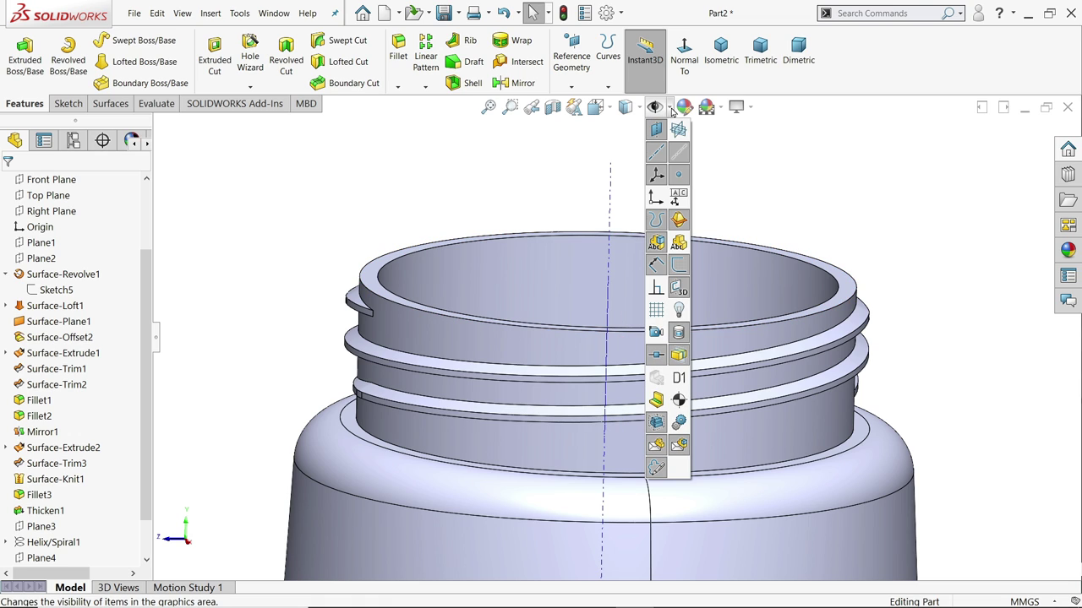
click(679, 151)
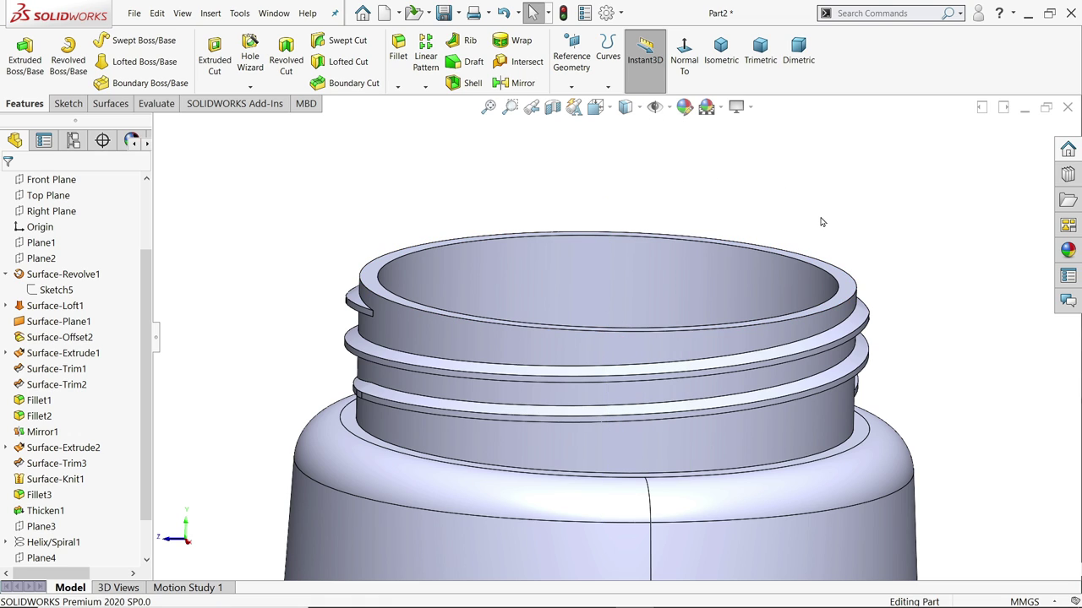
scroll(794, 309, up, 6)
middle_drag(718, 392, 690, 434)
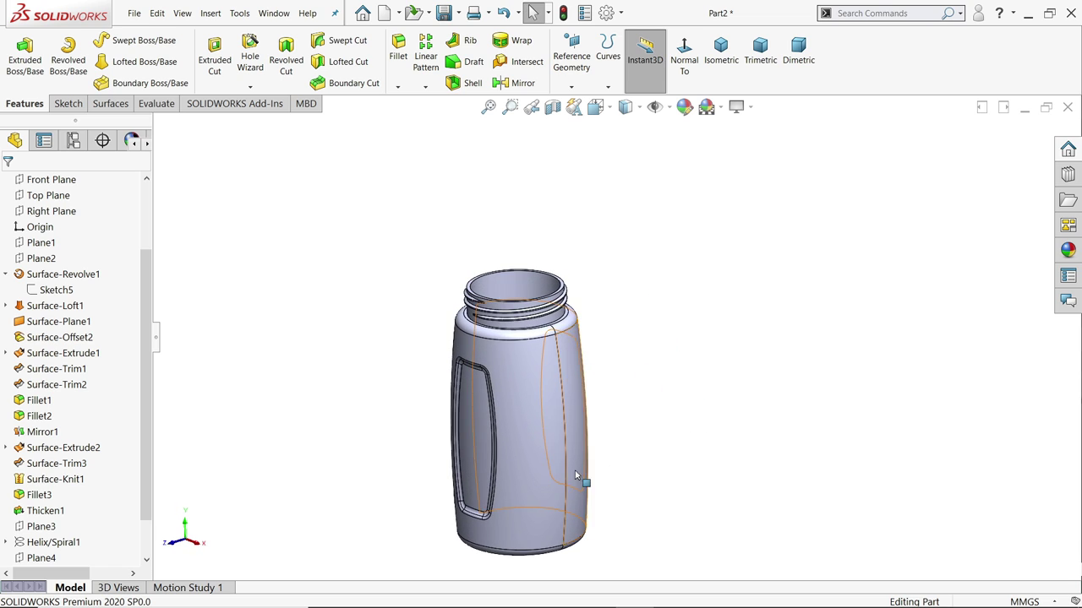
scroll(575, 476, up, 2)
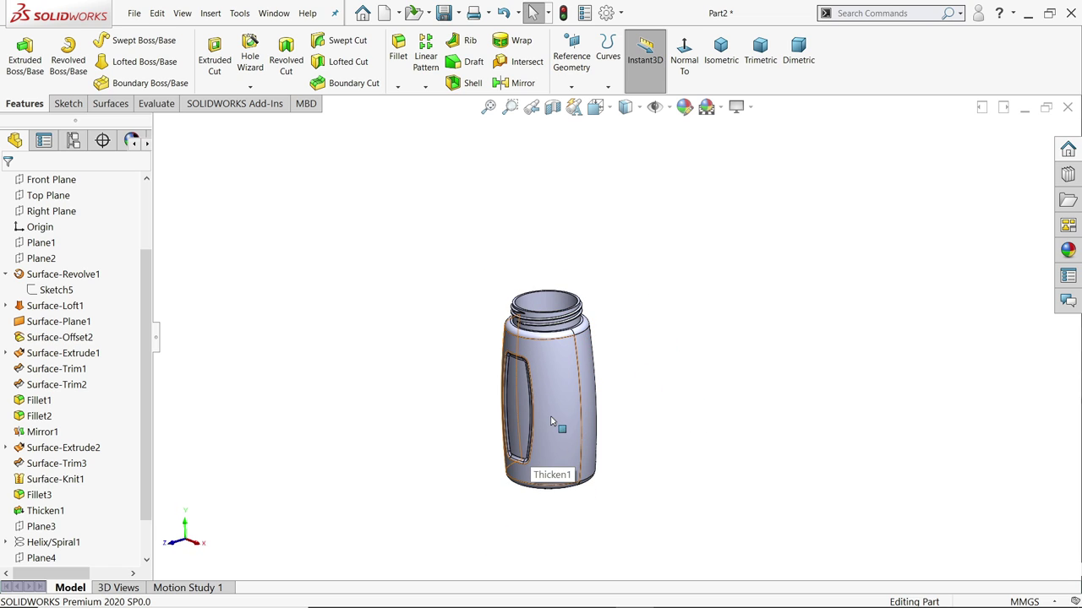
scroll(616, 350, down, 8)
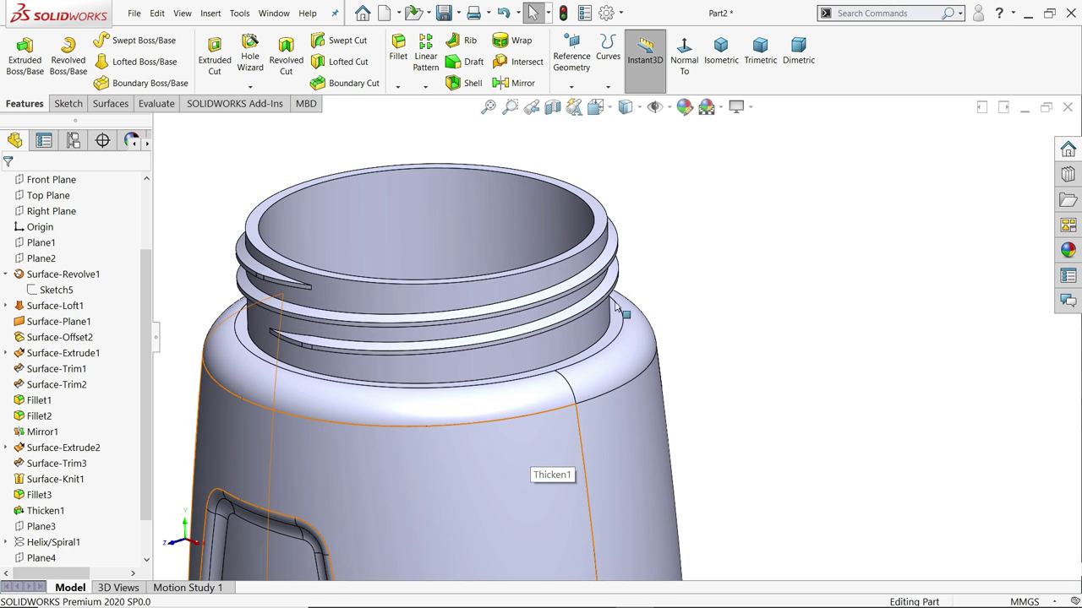
Switch to Photos and examine the neck, wall and base dimensions on the bottle drawing, including the full sheet.
key(alt+Tab)
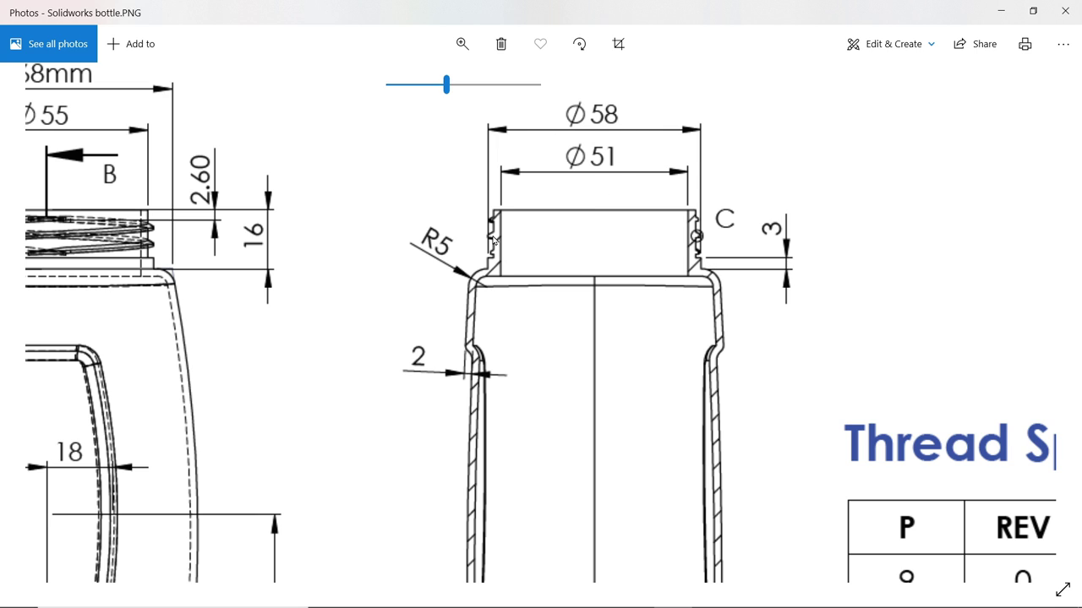
drag(494, 241, 773, 245)
drag(592, 350, 541, 144)
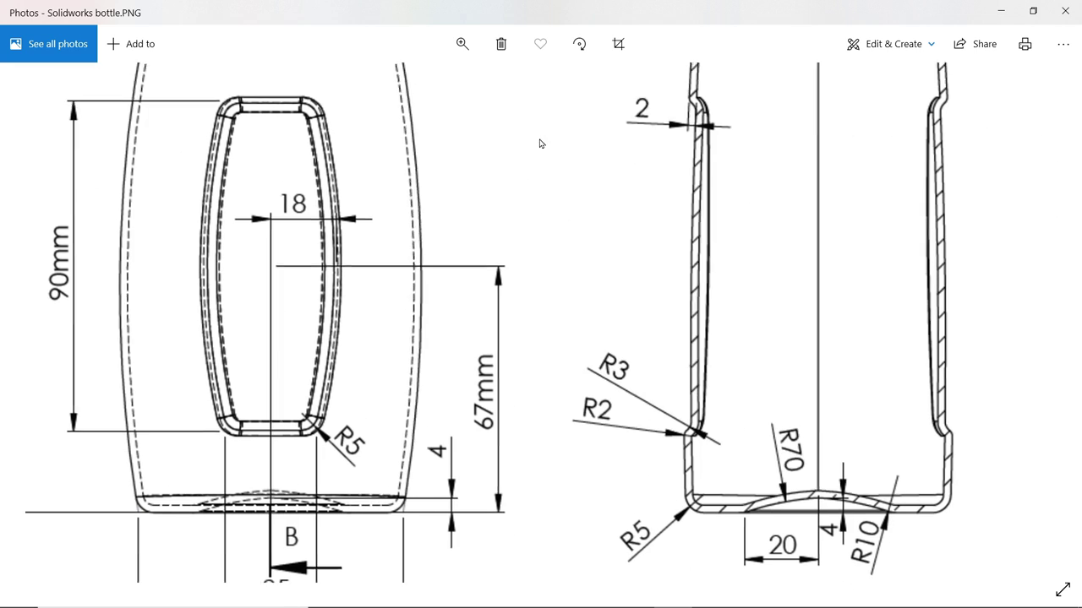
drag(612, 270, 608, 405)
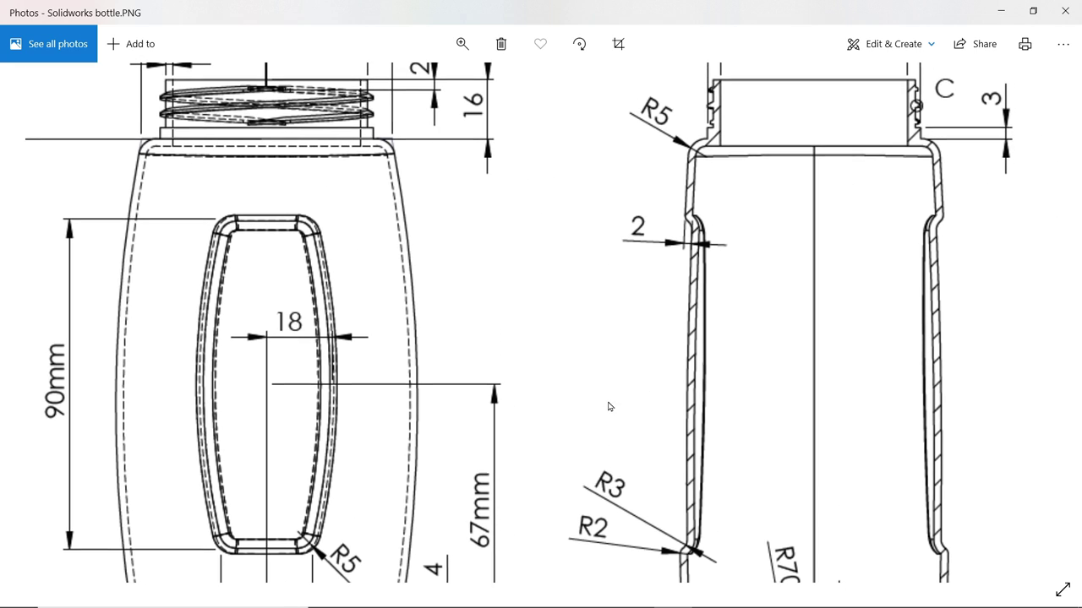
click(462, 43)
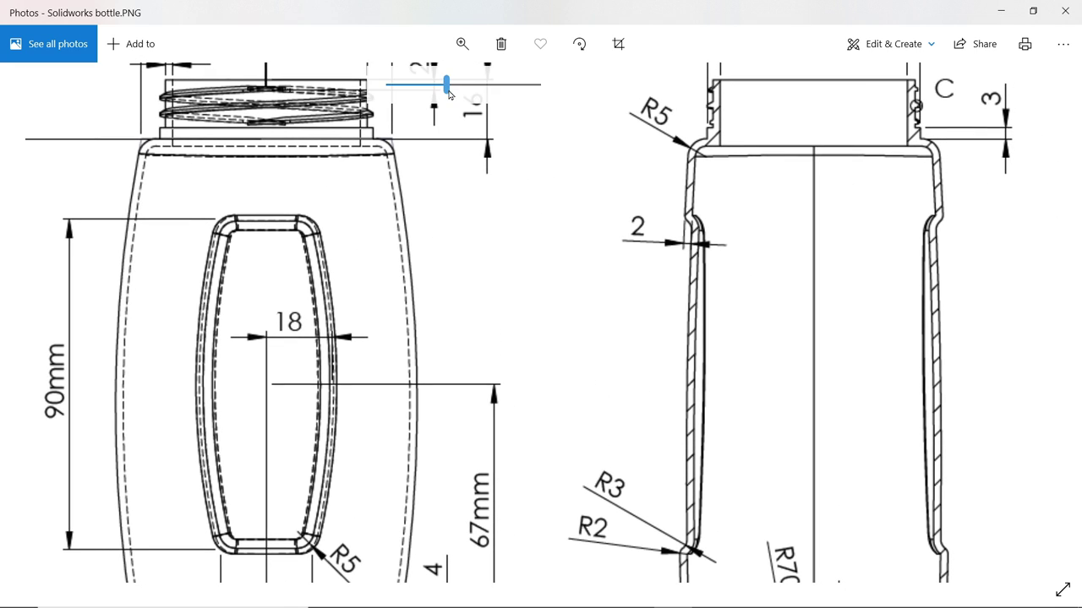
drag(446, 81, 387, 88)
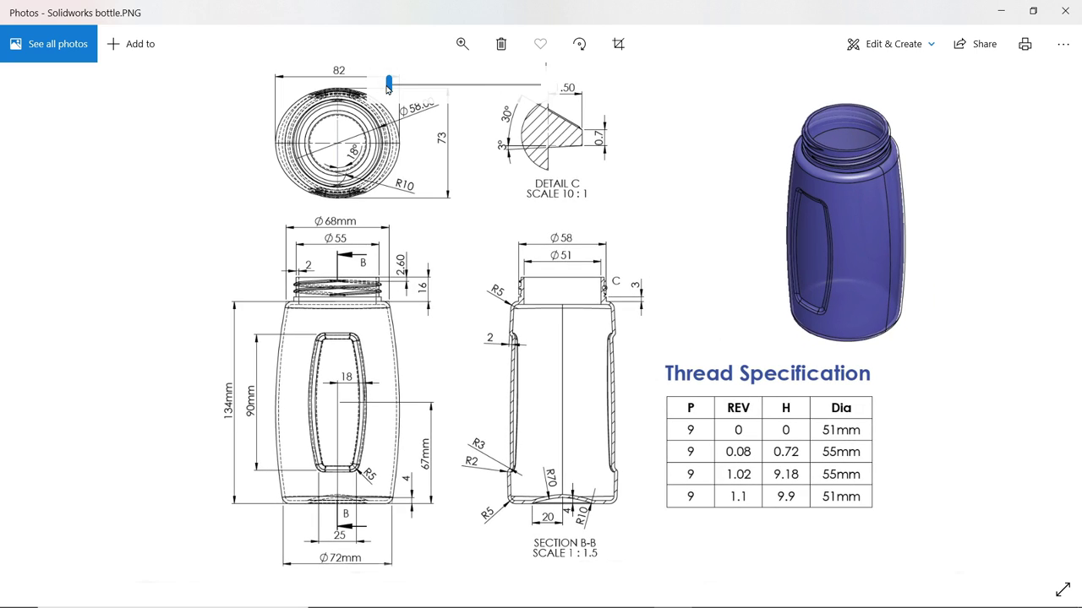
click(1000, 11)
Sketch two concentric circles of 58 mm and 55 mm diameter, centred on the origin, on the flat ledge around the neck's base.
click(625, 345)
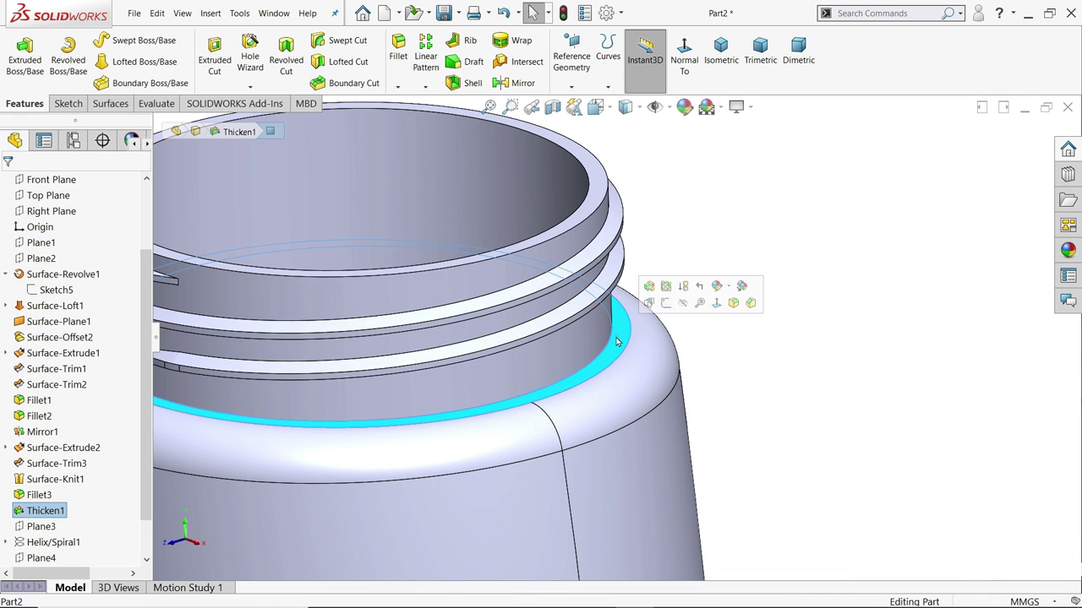
click(666, 306)
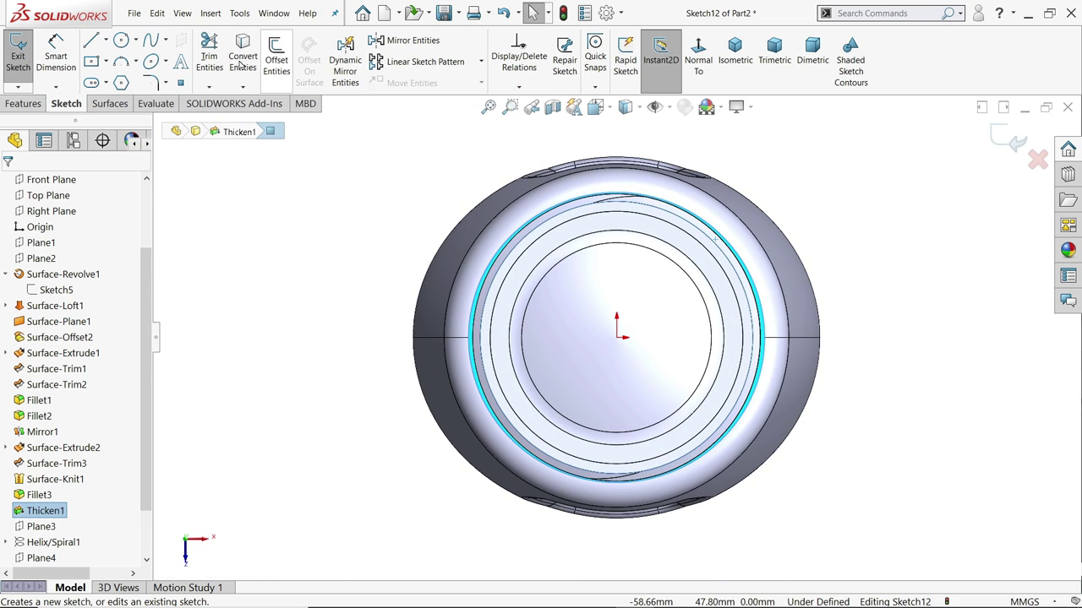
click(121, 40)
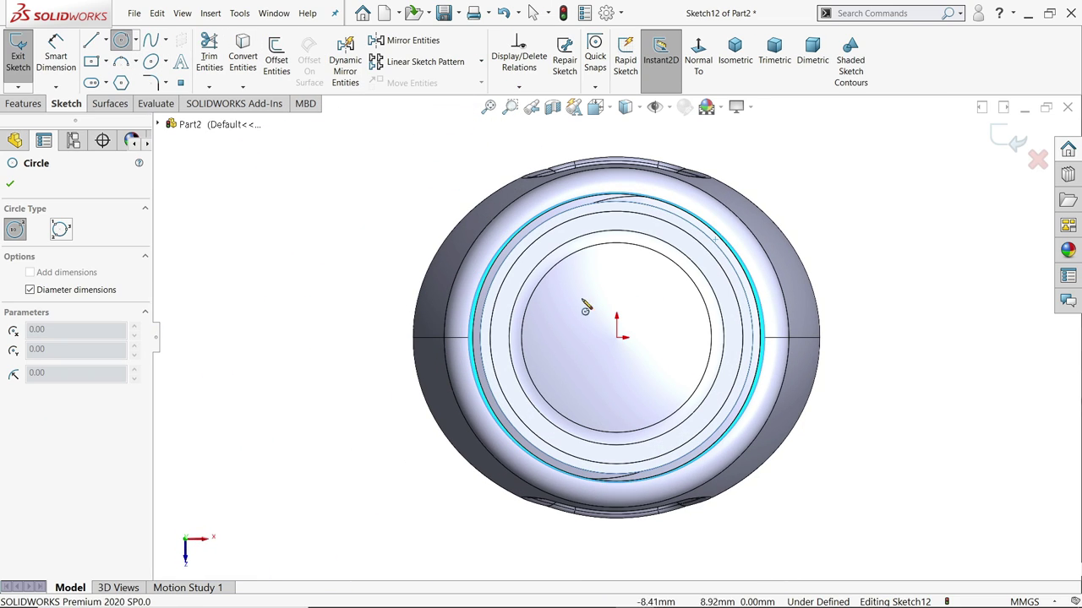
click(619, 337)
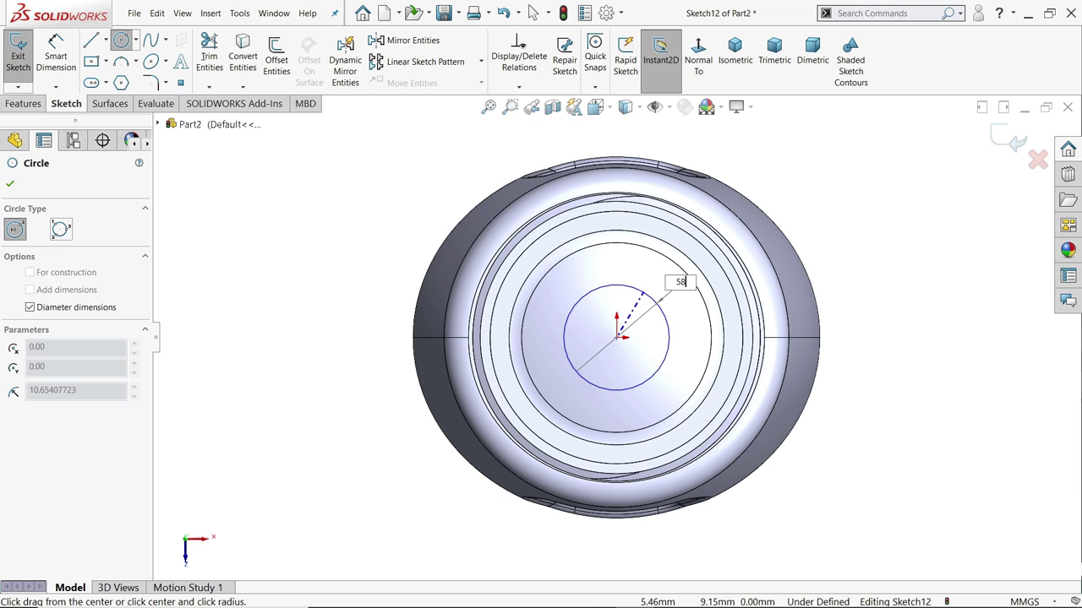
text(58)
key(Return)
scroll(625, 338, up, 3)
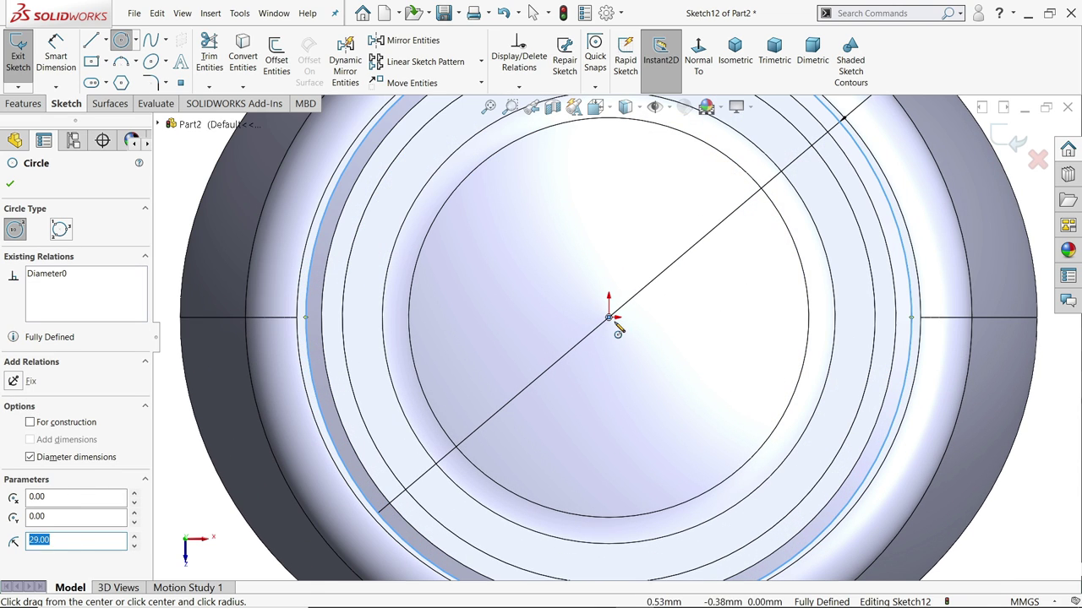
click(613, 323)
text(55)
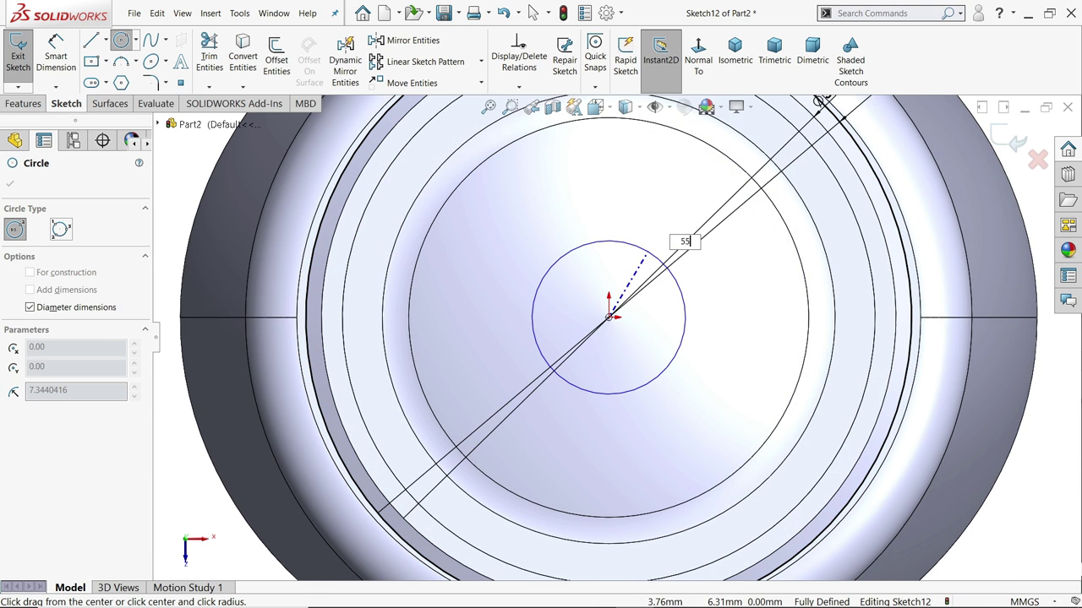
key(Return)
Extrude the ring between the two circles upward as a 3 mm blind boss merged with the bottle.
click(734, 51)
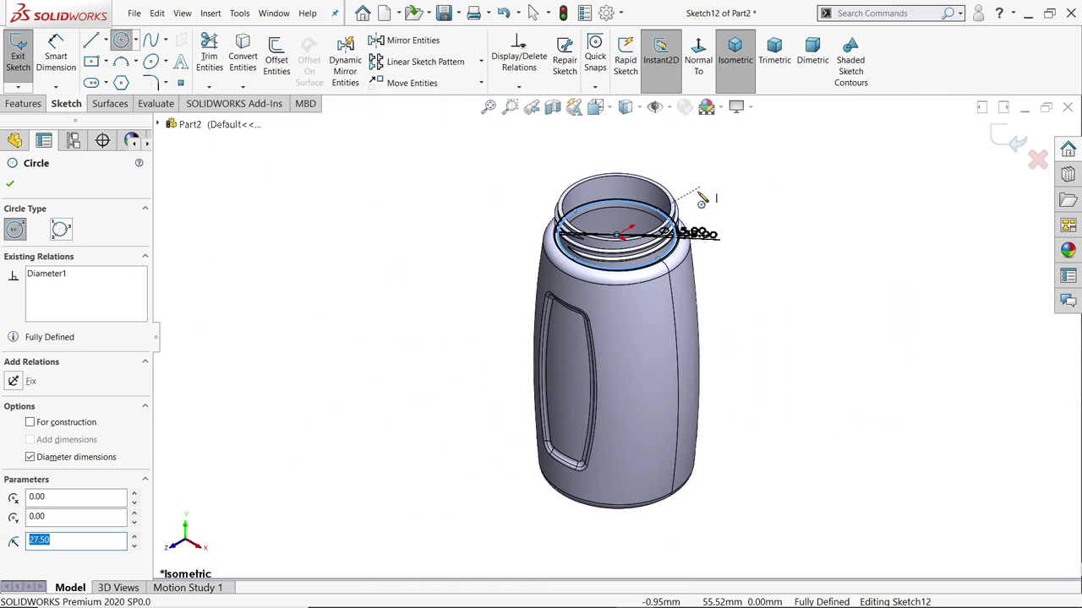
scroll(701, 200, down, 5)
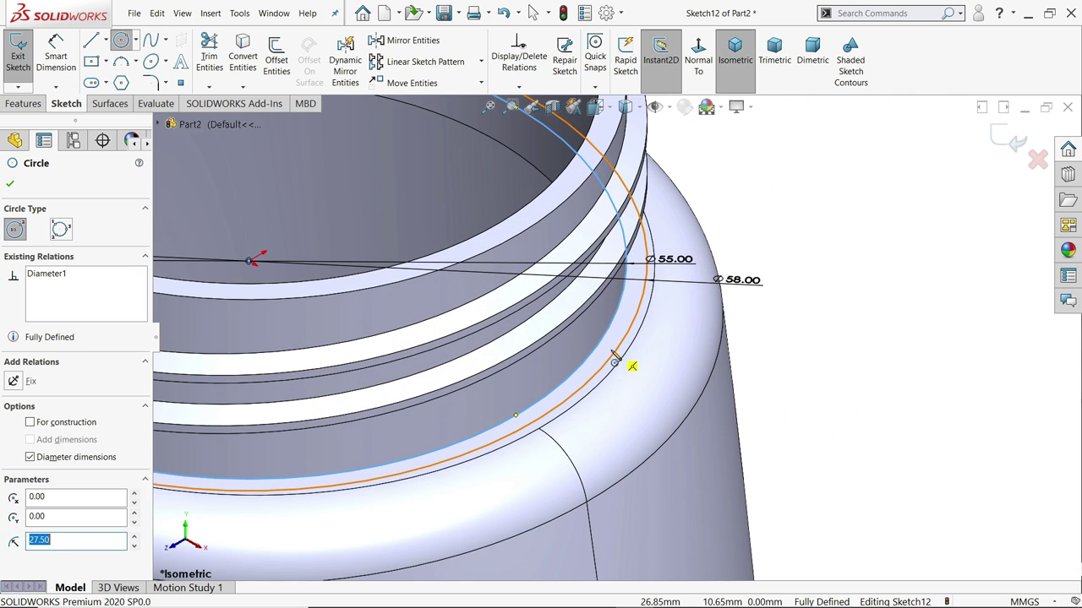
click(22, 103)
click(24, 58)
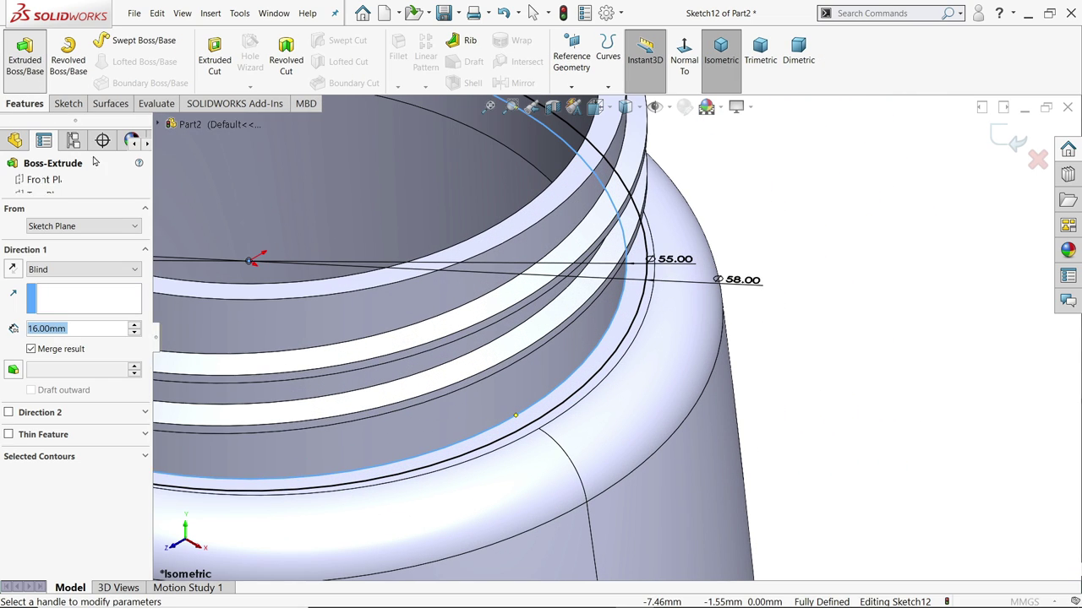
text(3)
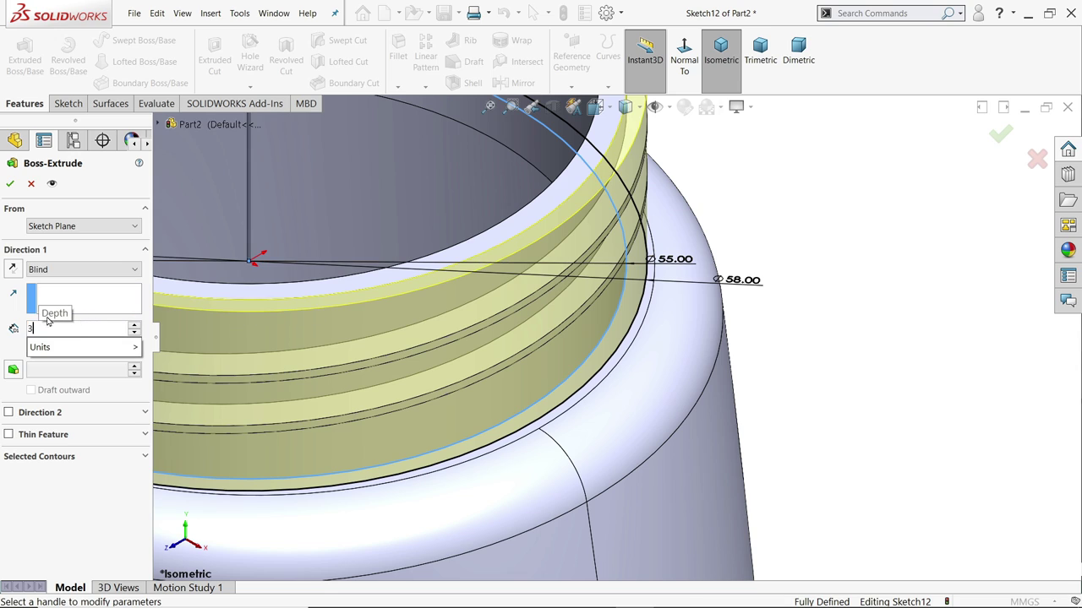
click(11, 185)
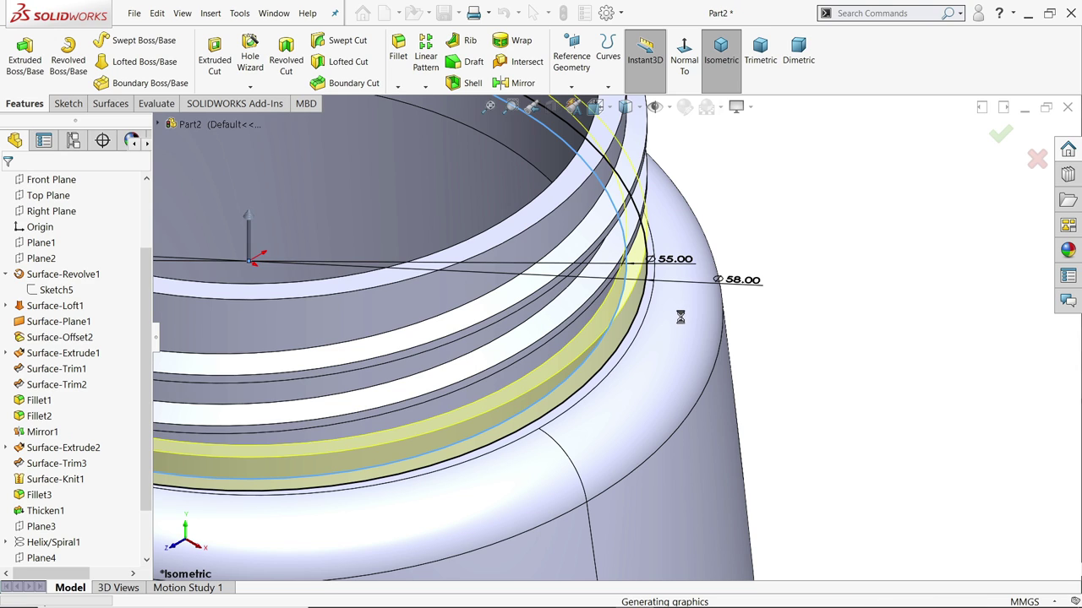
Start saving the bottle part to the Desktop with 1.BOTTLE as the file name.
scroll(681, 321, up, 6)
scroll(619, 382, up, 5)
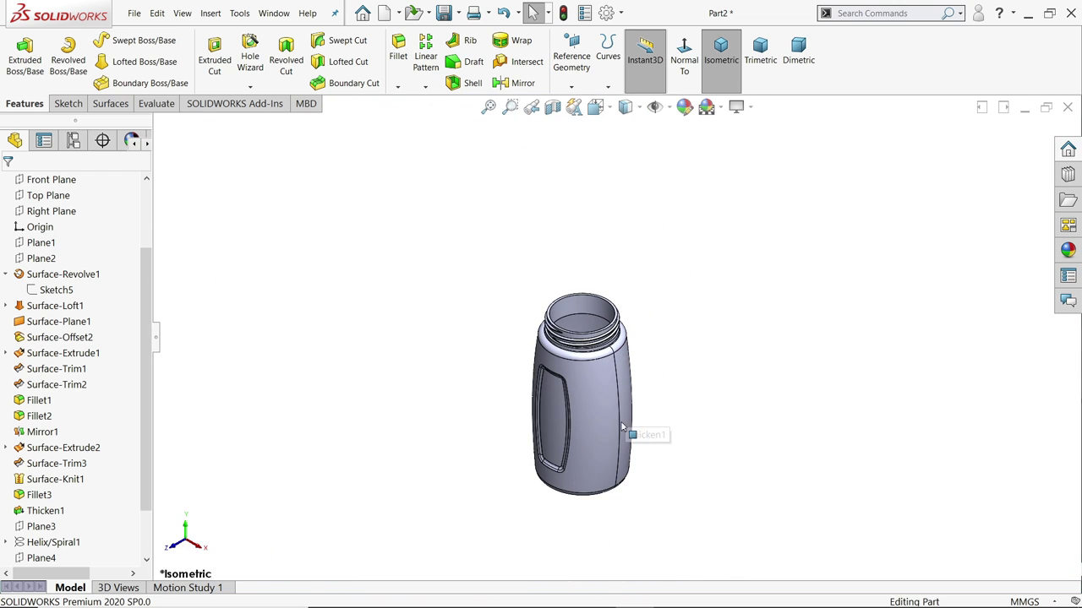
scroll(622, 426, down, 5)
scroll(142, 222, up, 2)
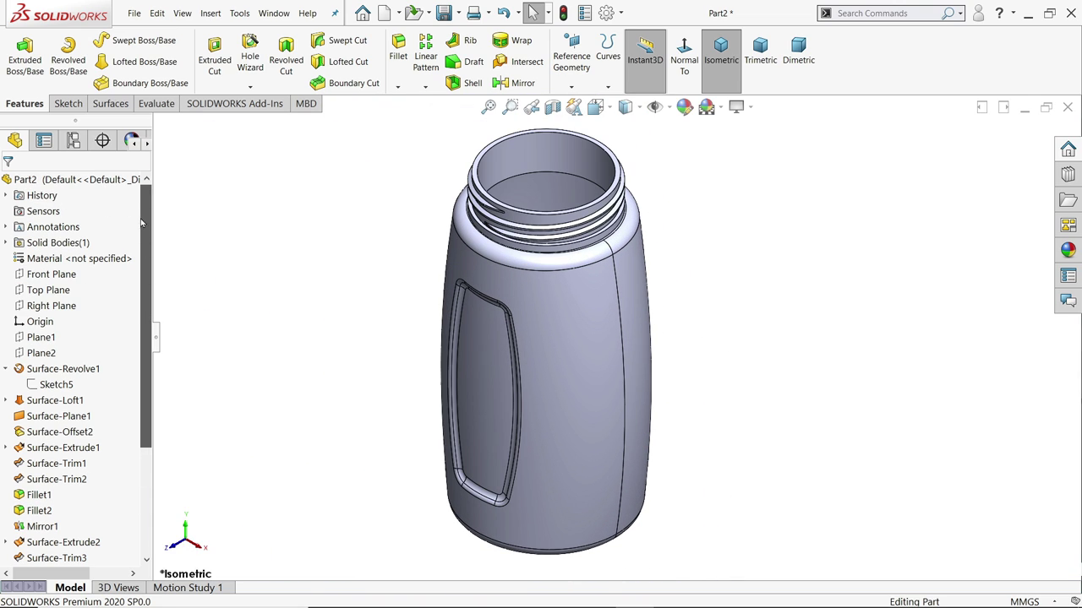
click(106, 182)
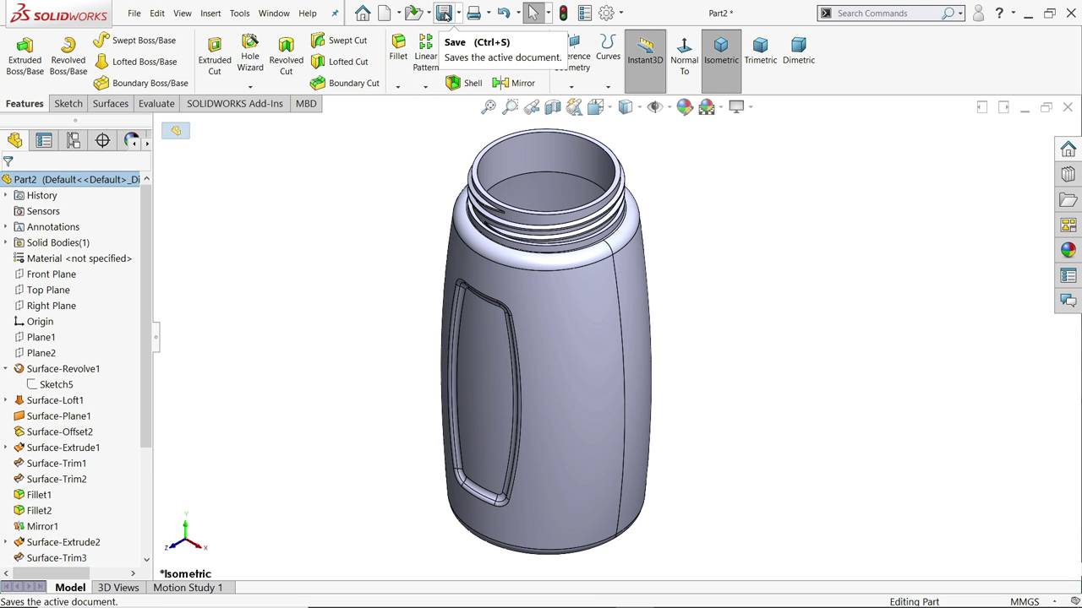
click(443, 15)
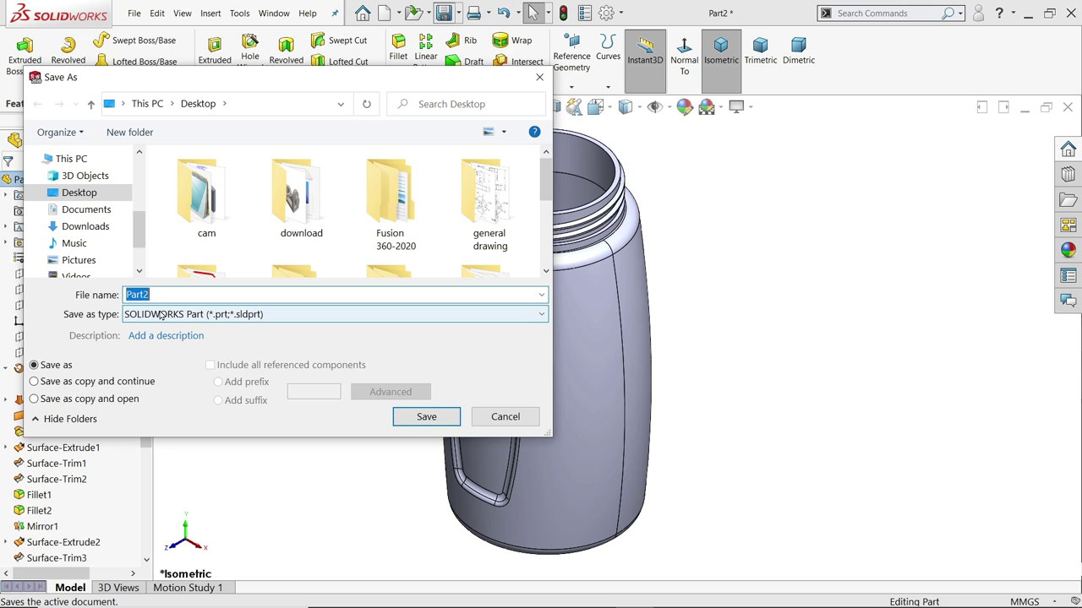
text(BOTTLE)
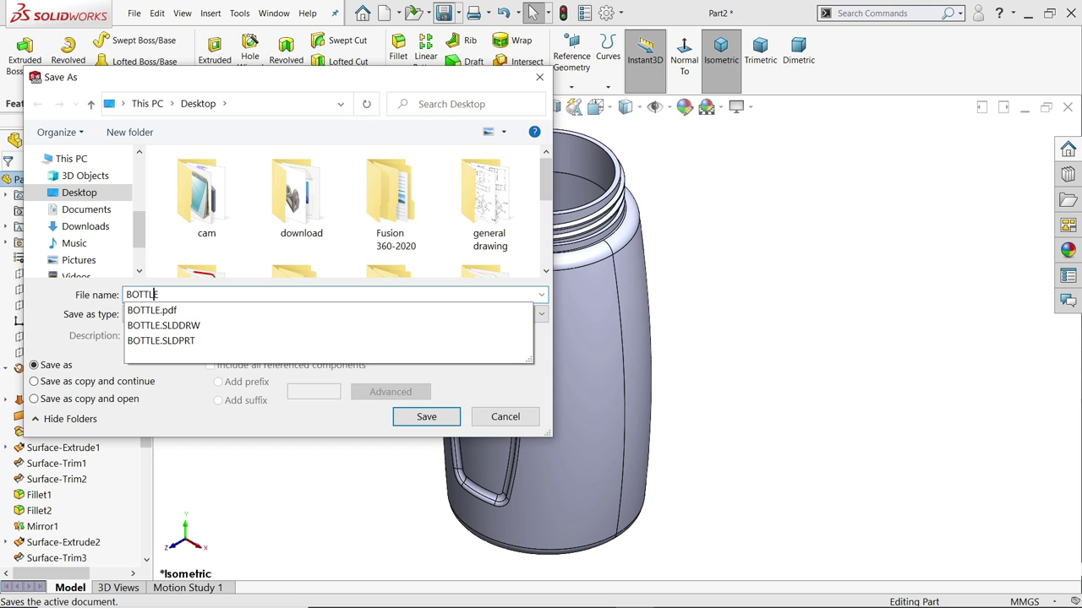
text(1)
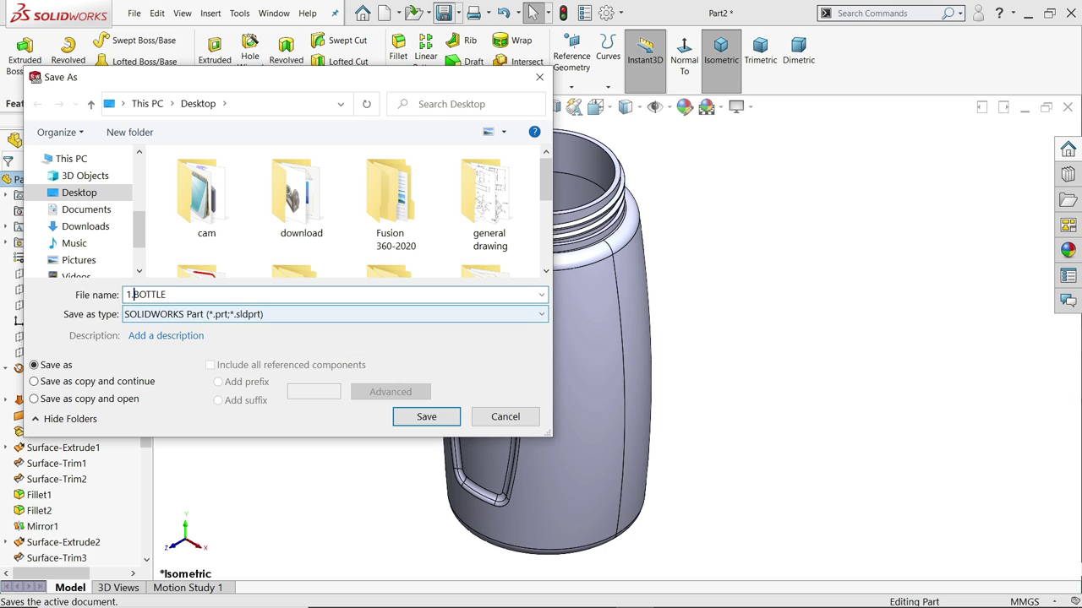
Create a folder named BOTTLE on the Desktop and open it as the save location.
click(131, 133)
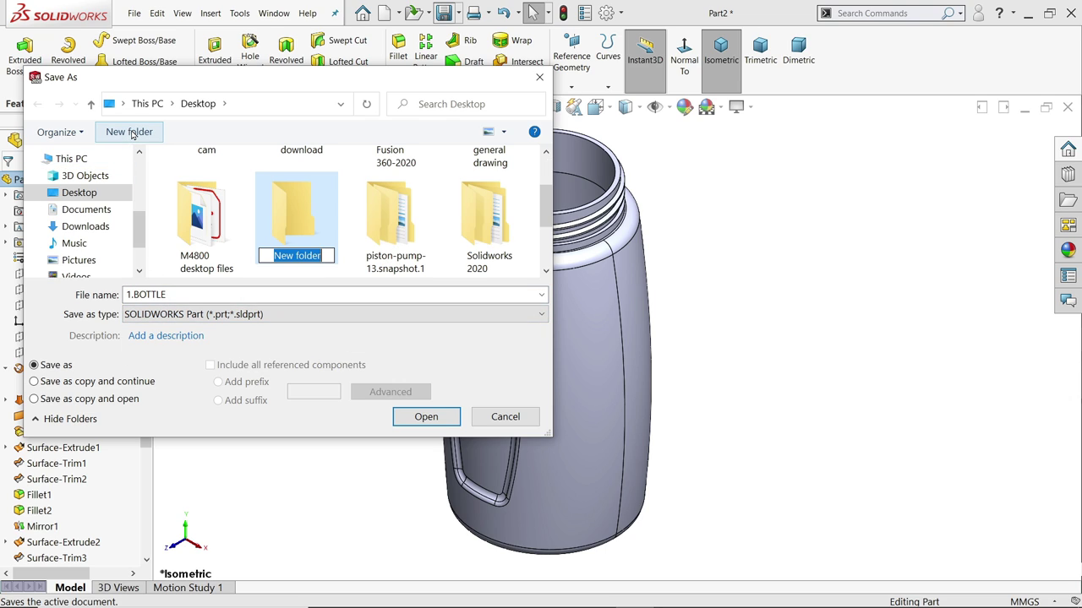
text(BOTTLE)
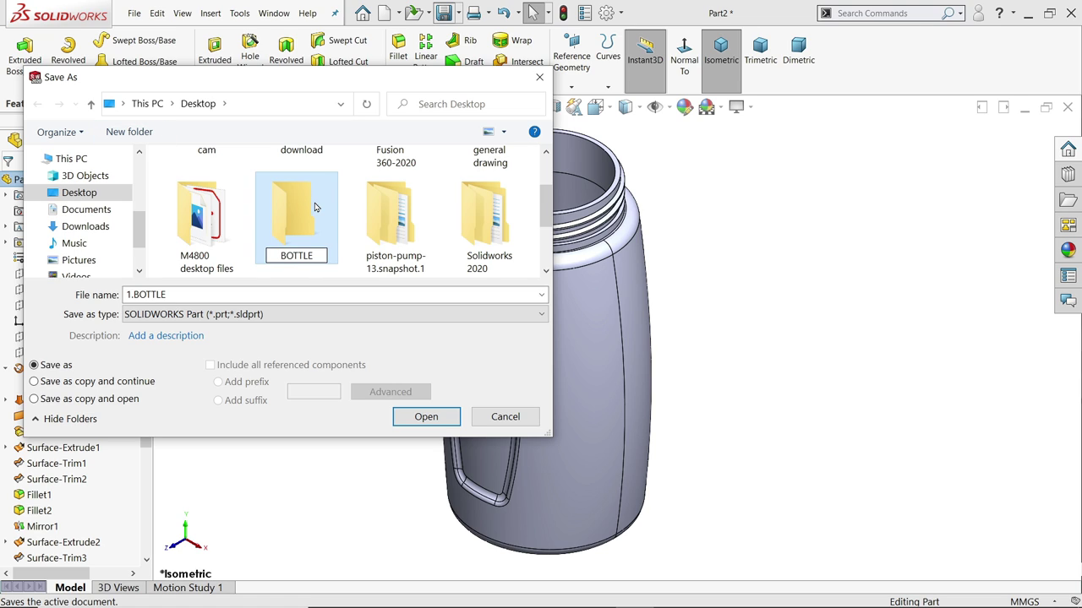
key(Return)
click(201, 215)
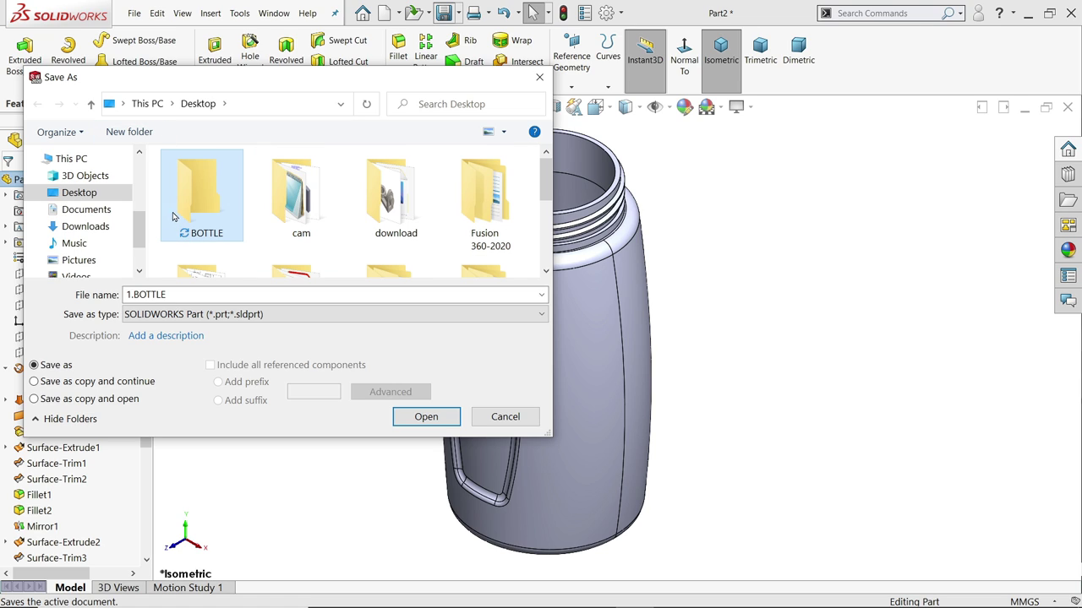
double_click(200, 215)
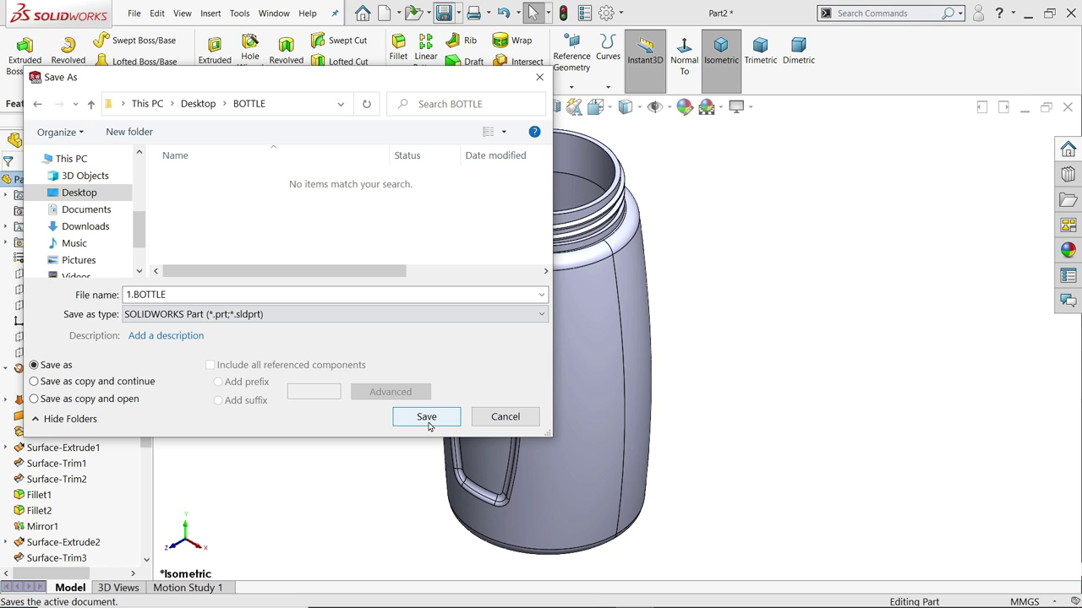
Change the file name to 2.BOTTLE BODY and save the part in the BOTTLE folder.
click(228, 296)
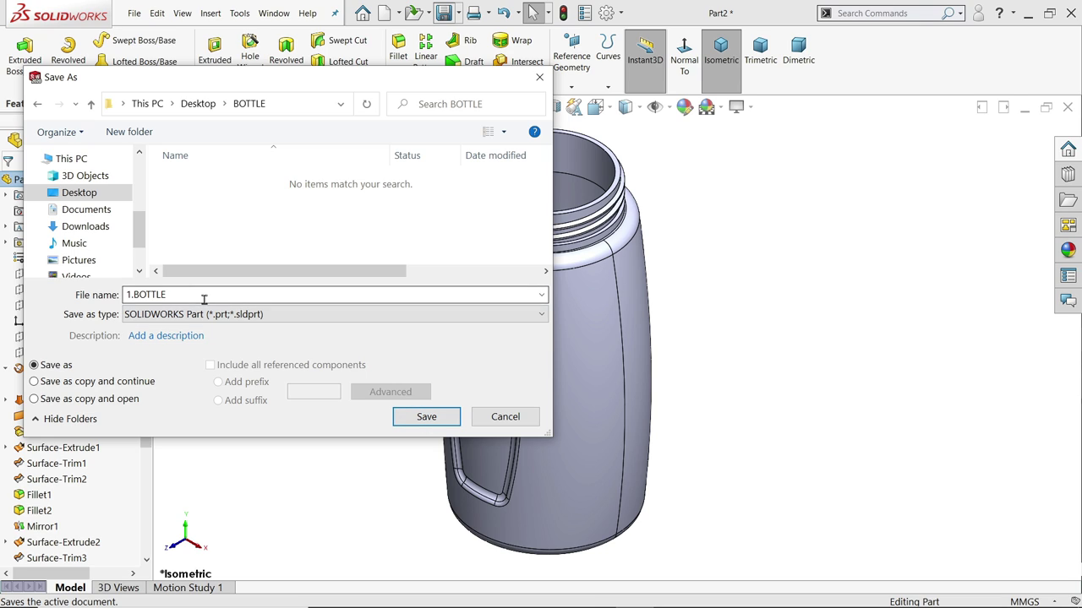
double_click(205, 295)
key(BackSpace)
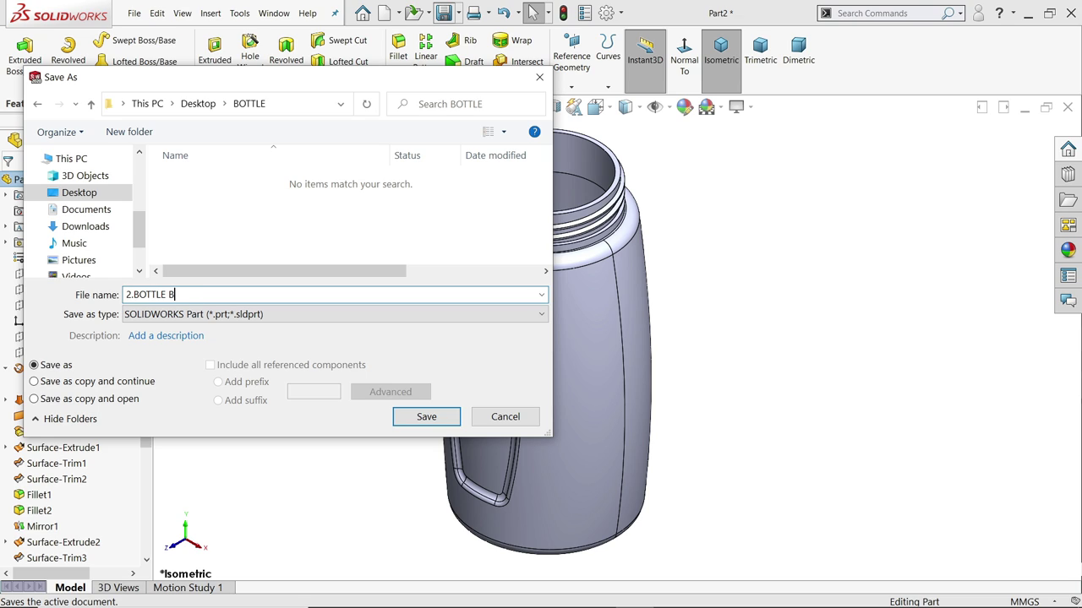
text(2.BOTTLE BODY)
key(Return)
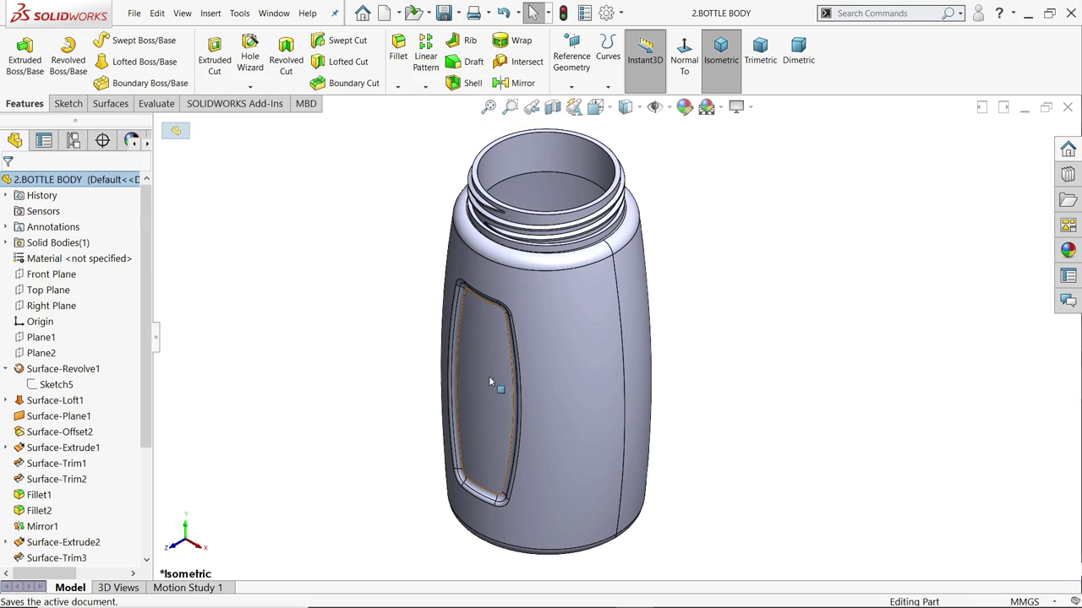
Apply the blue thick glass appearance from the Thick Gloss glass category to the bottle and save the part.
click(1055, 252)
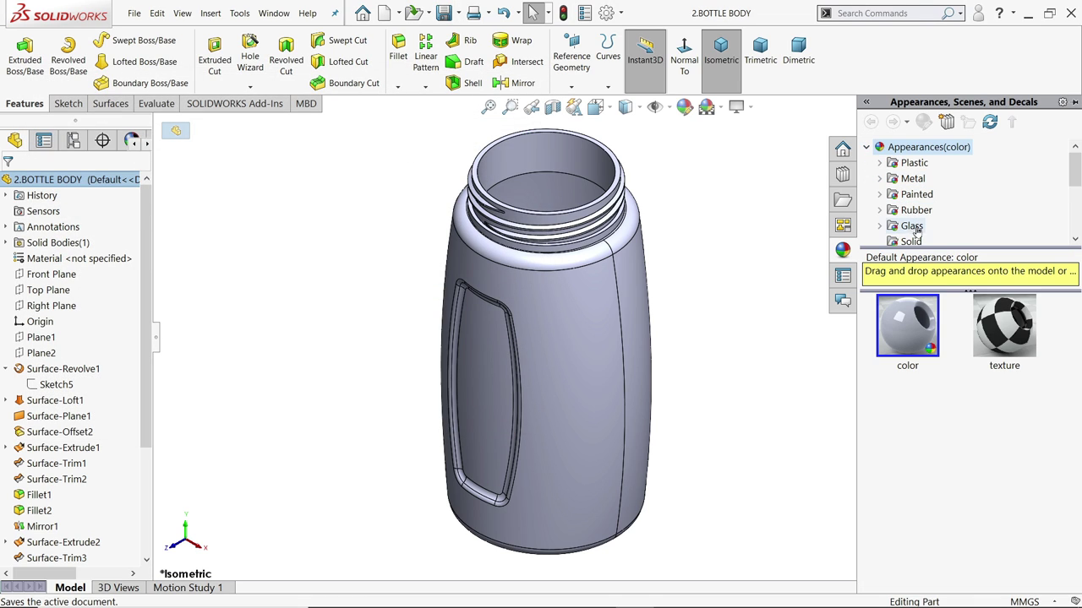
click(914, 227)
scroll(905, 229, down, 2)
scroll(906, 228, up, 2)
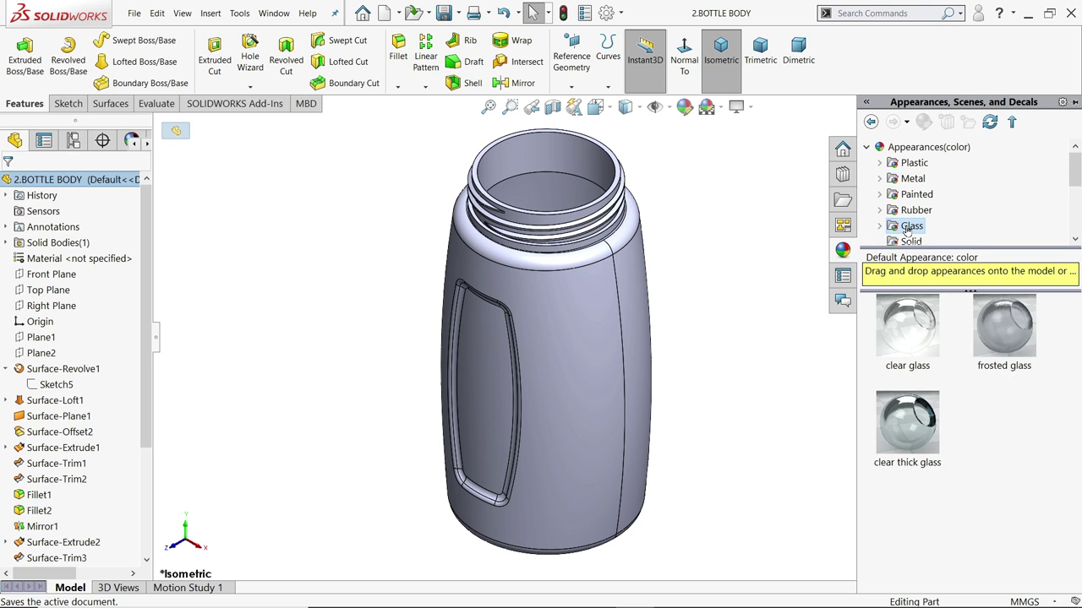
click(880, 226)
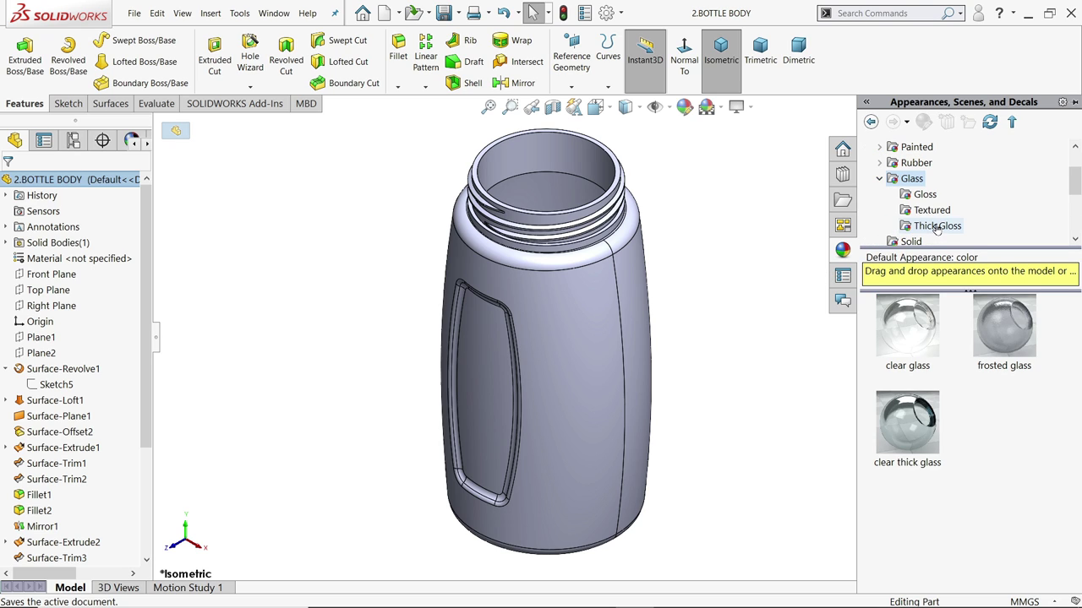
click(937, 227)
double_click(1000, 341)
middle_drag(724, 381, 743, 354)
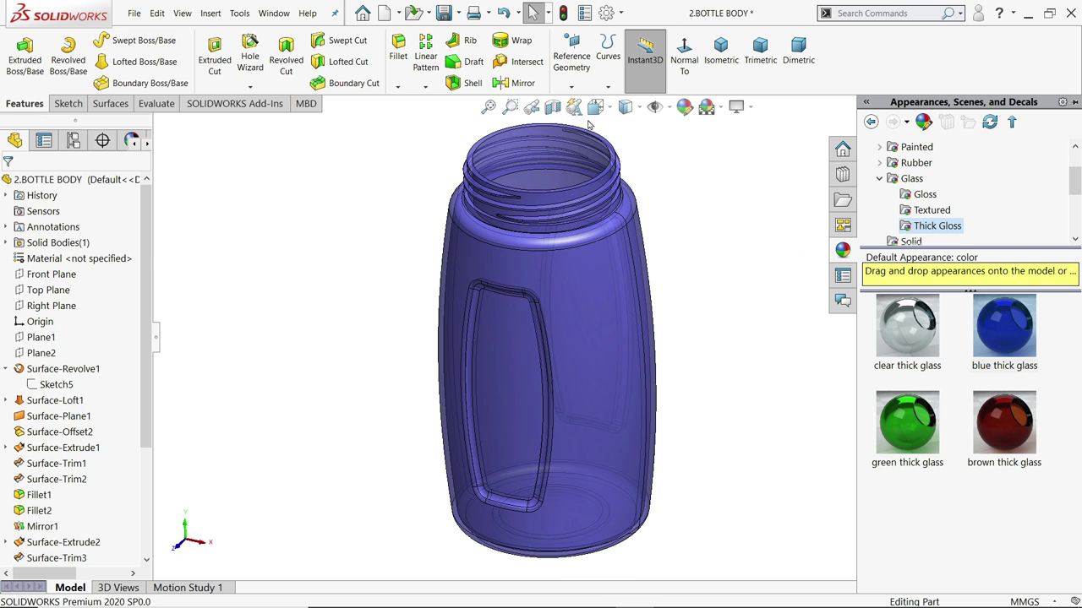
click(443, 12)
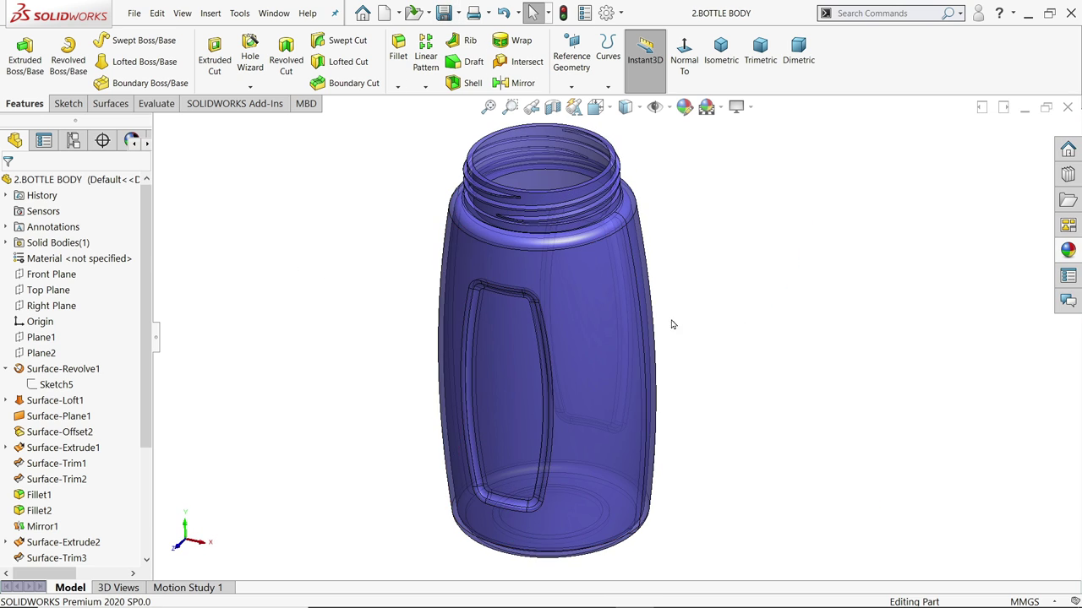
Switch to Photos and examine the dimensions in the front, top and section views of the cap drawing.
middle_drag(699, 311, 700, 270)
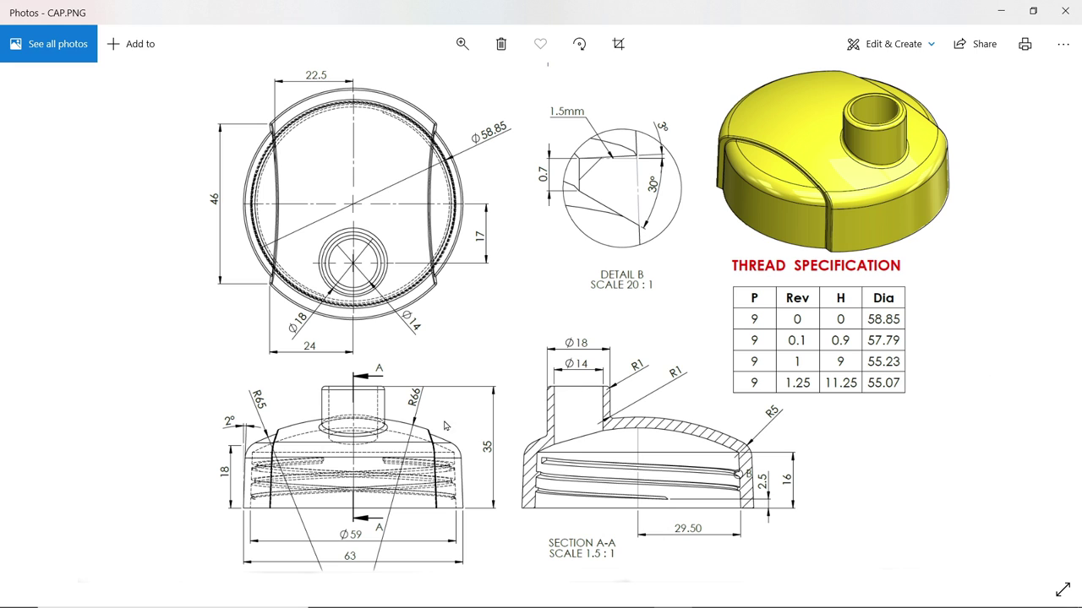
click(463, 44)
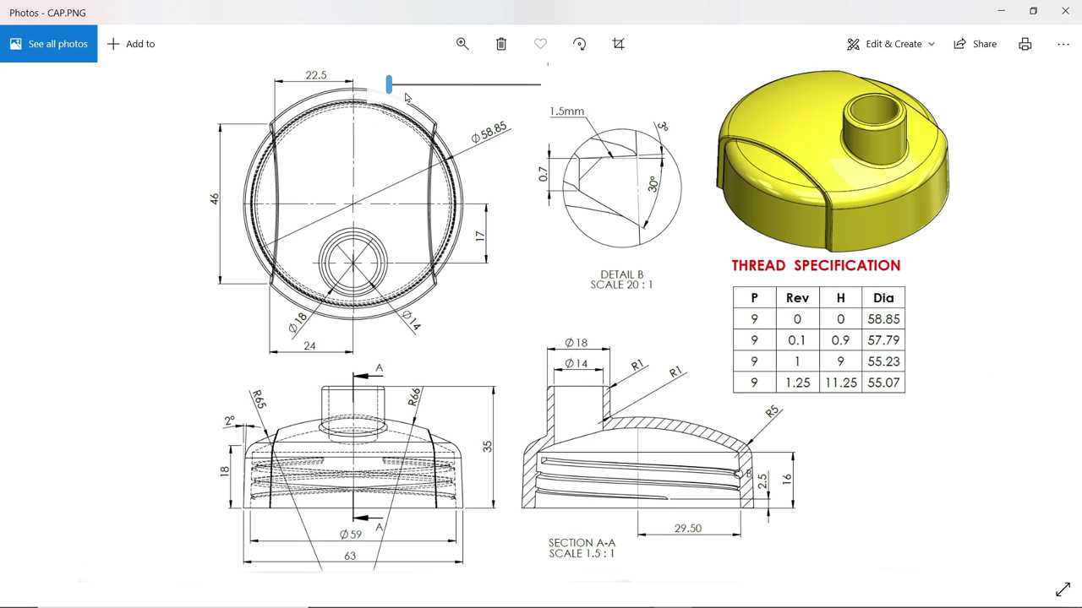
drag(389, 85, 444, 99)
drag(478, 293, 820, 90)
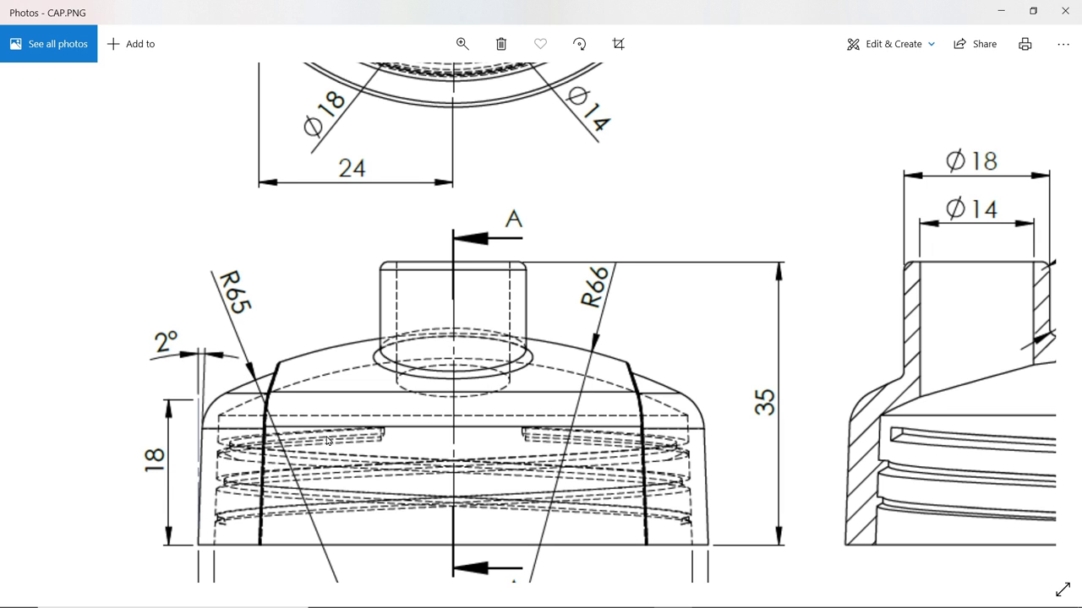
drag(327, 441, 279, 304)
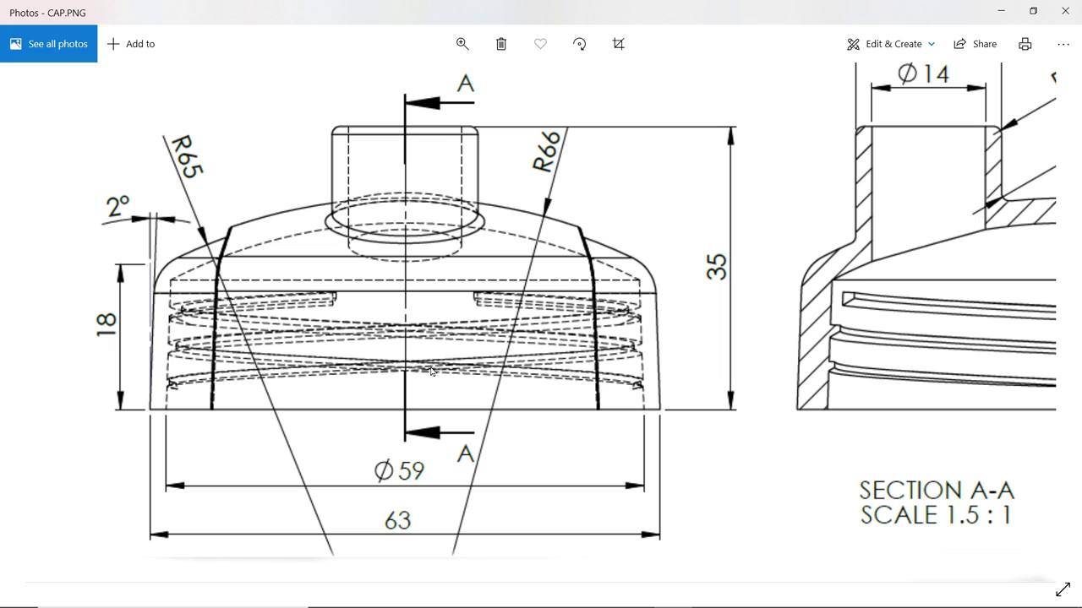
mouse_move(625, 347)
mouse_down()
mouse_move(551, 342)
mouse_move(565, 364)
mouse_up()
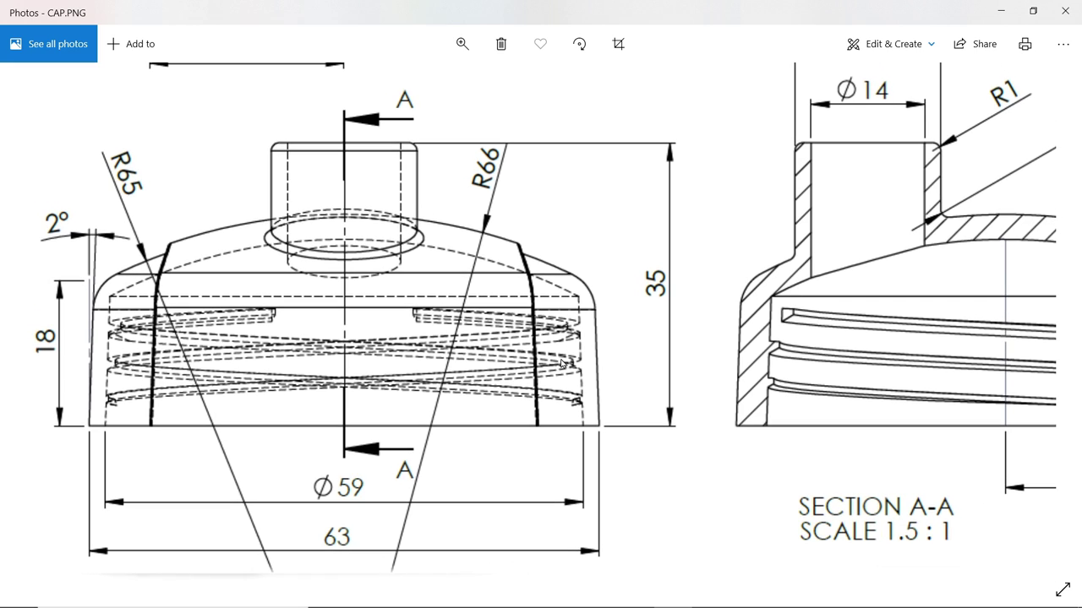
mouse_move(541, 181)
mouse_down()
mouse_move(587, 447)
mouse_move(618, 290)
mouse_up()
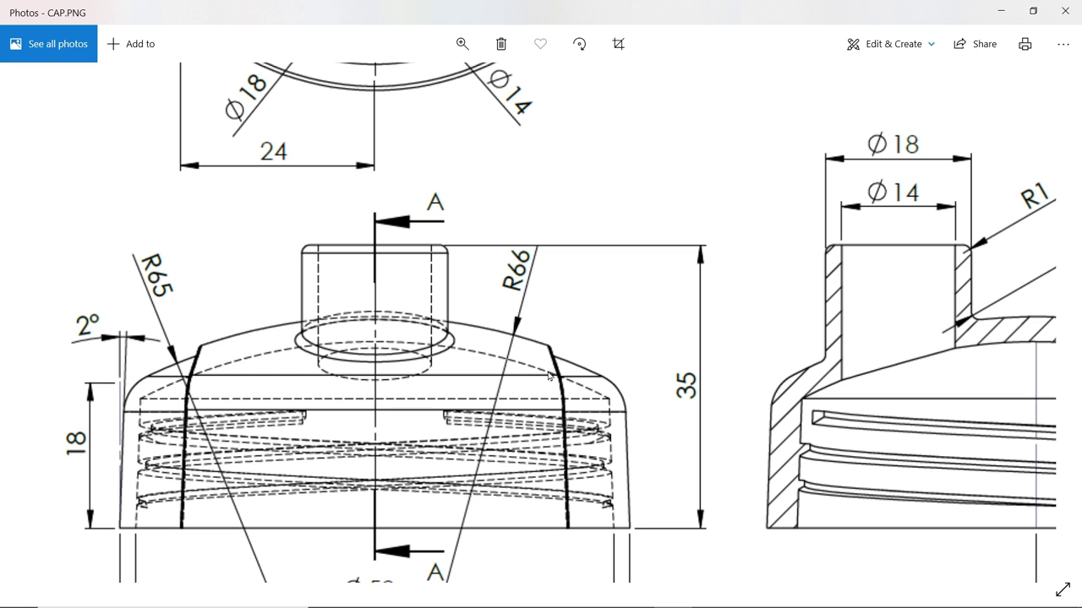
drag(572, 143, 633, 474)
drag(507, 253, 511, 417)
click(456, 54)
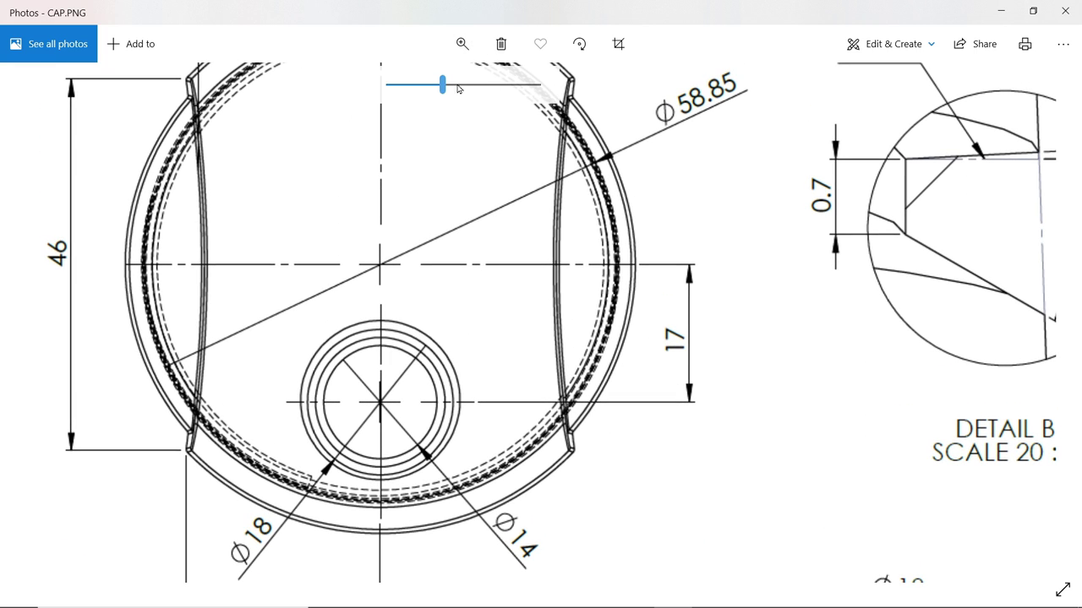
drag(444, 85, 411, 82)
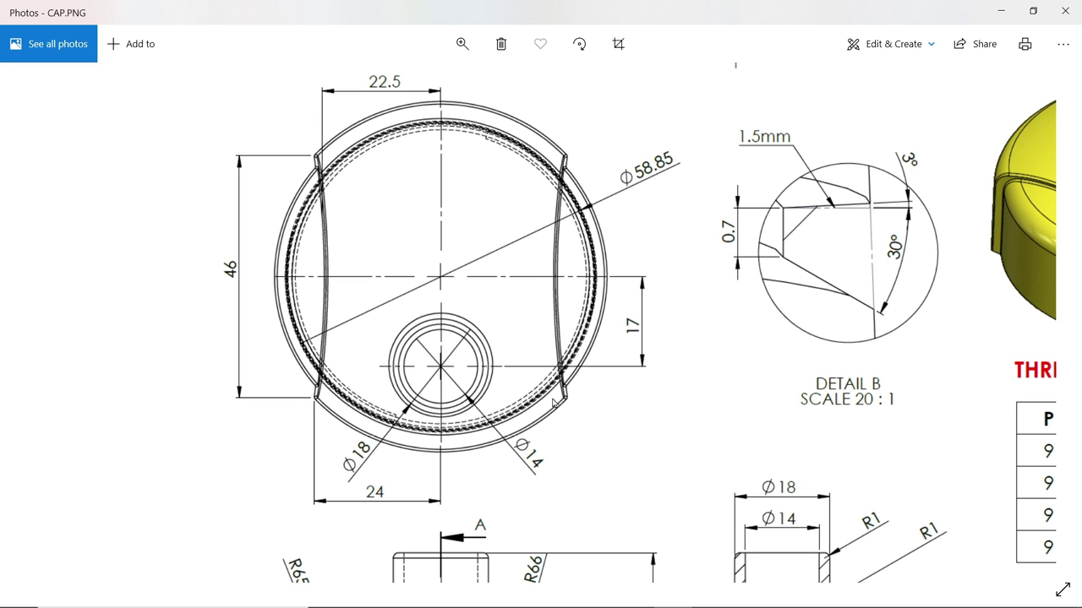
scroll(554, 404, down, 3)
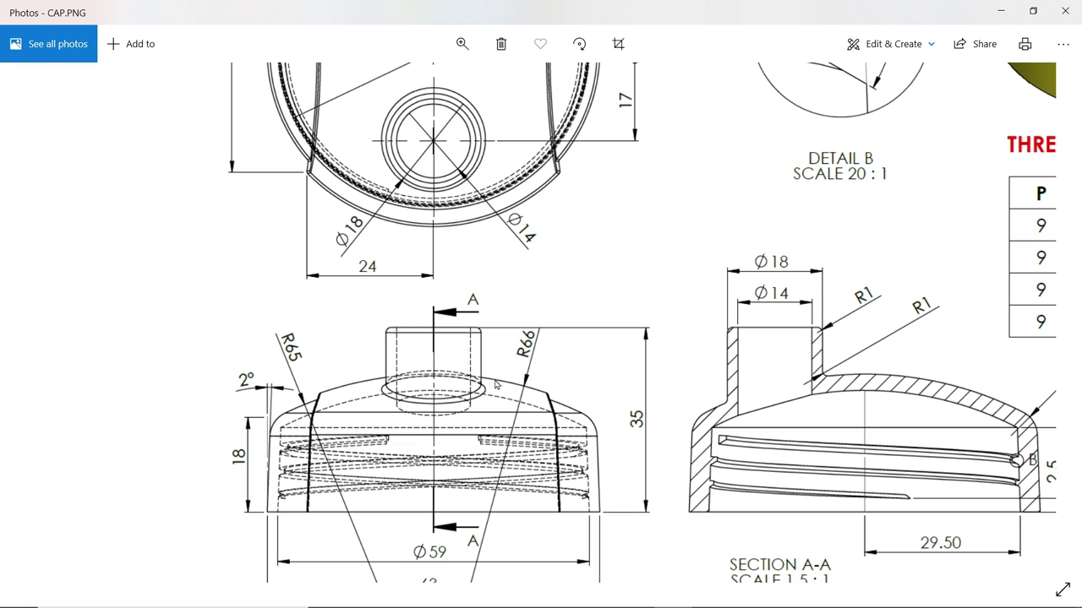
scroll(546, 258, up, 1)
scroll(558, 295, down, 2)
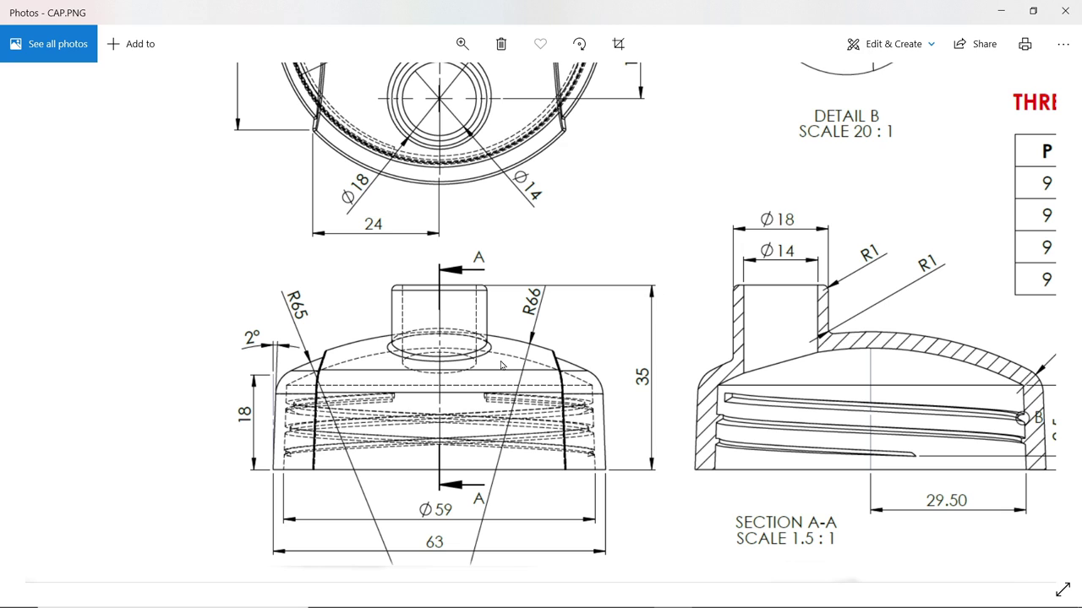
Switch to SOLIDWORKS and sketch a closed Front Plane profile from the origin, about 36 mm wide and 41 mm high, topped by an arc of about 75.5 mm radius.
click(1001, 11)
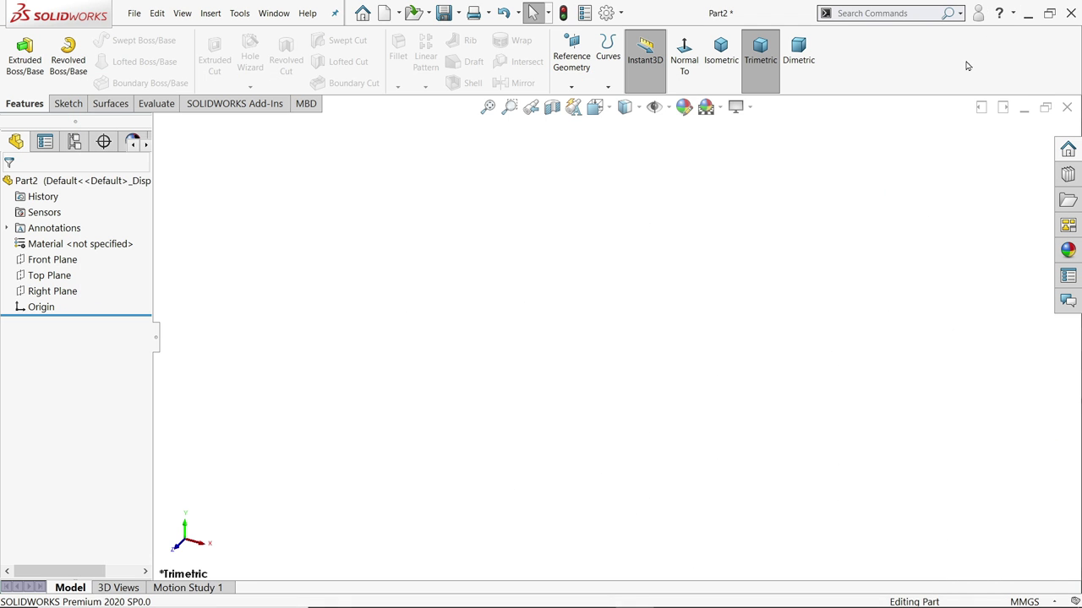
click(52, 260)
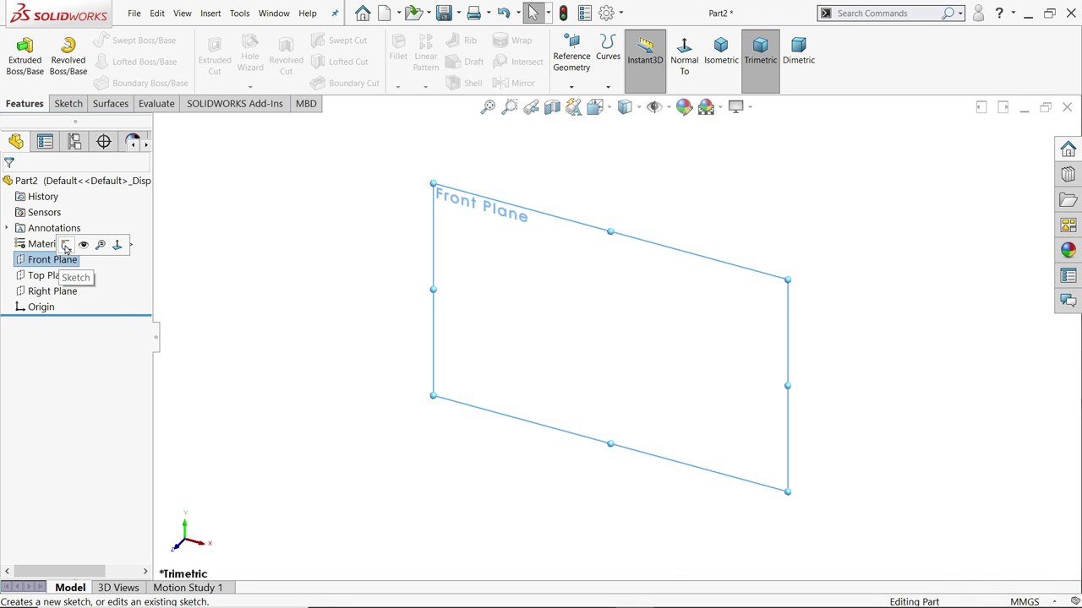
click(74, 245)
click(91, 41)
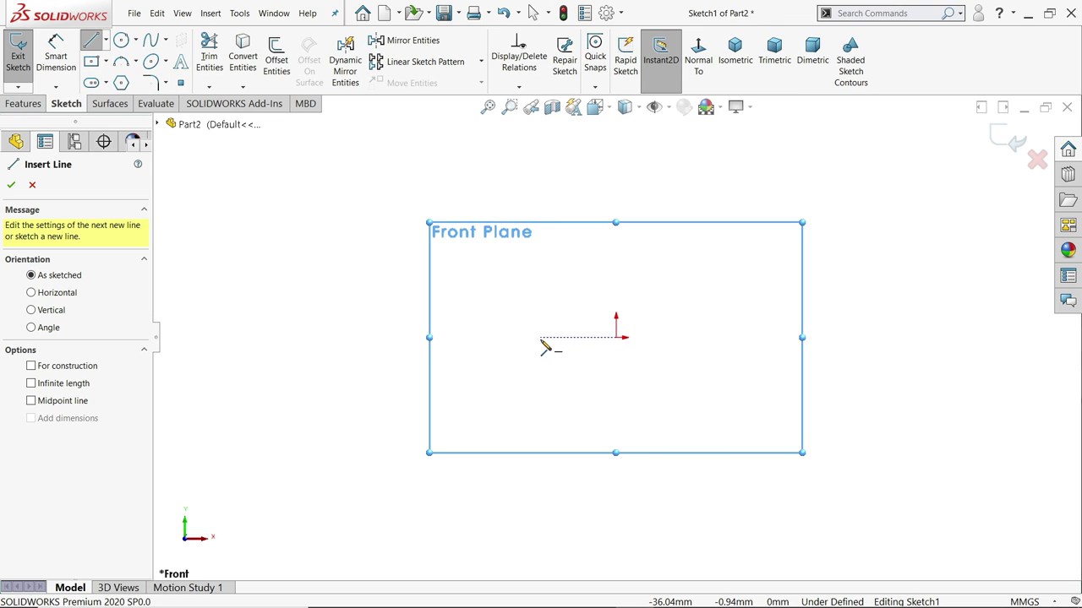
click(540, 338)
click(615, 337)
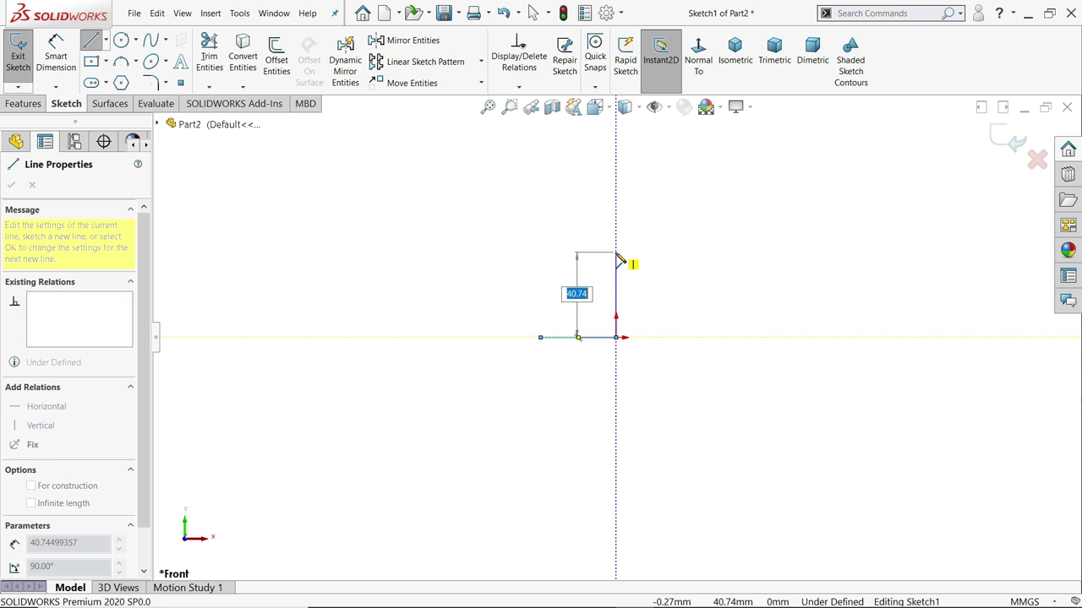
scroll(609, 259, down, 4)
click(635, 271)
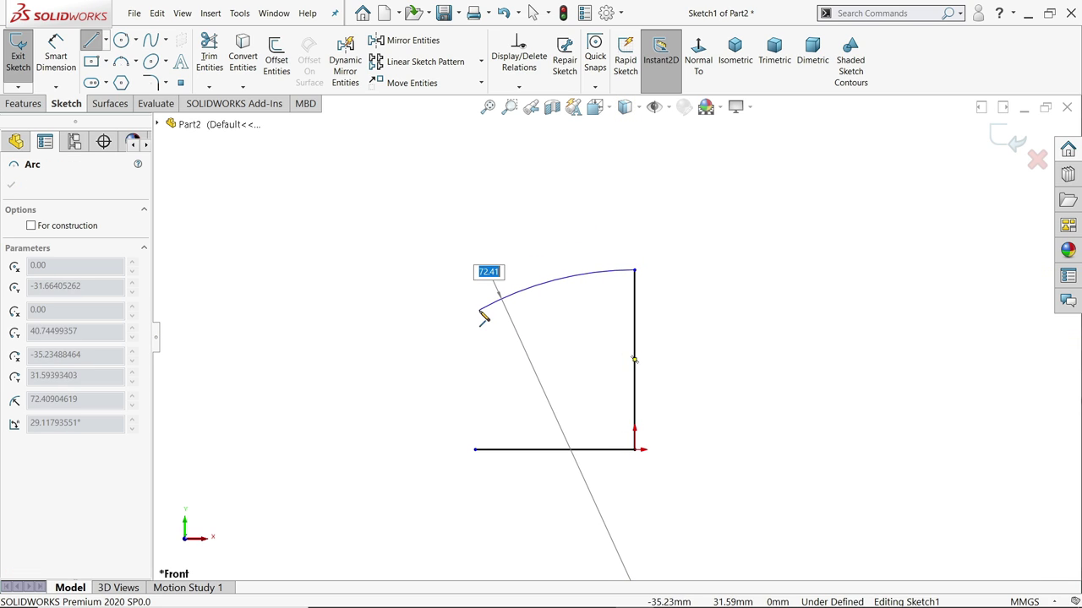
click(477, 310)
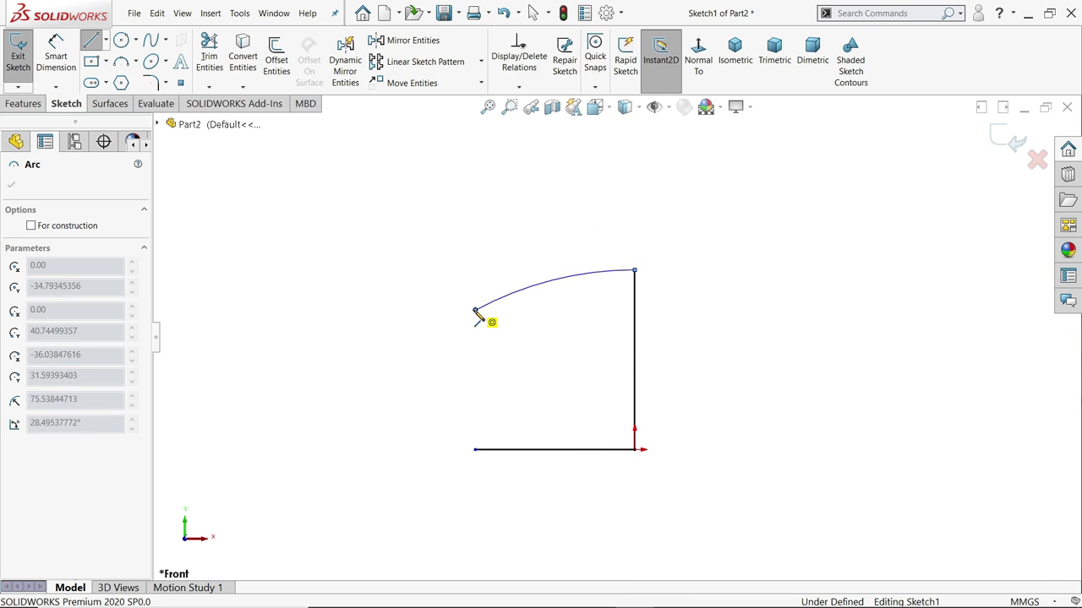
click(476, 450)
click(56, 56)
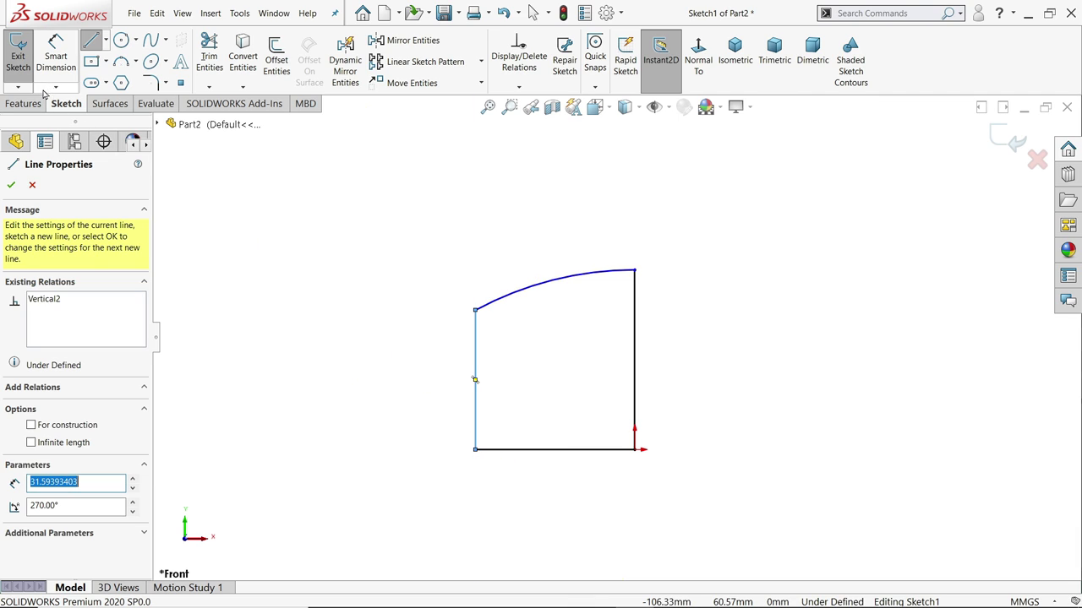
Dimension the profile's base at 31.5 mm and its outer vertical side at 18 mm.
click(571, 456)
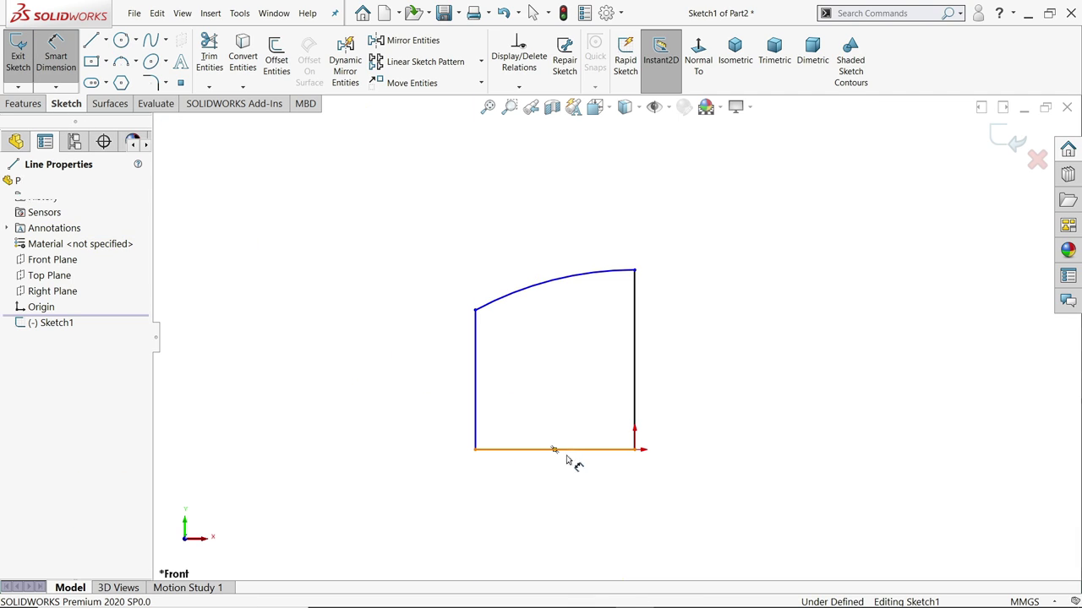
click(563, 483)
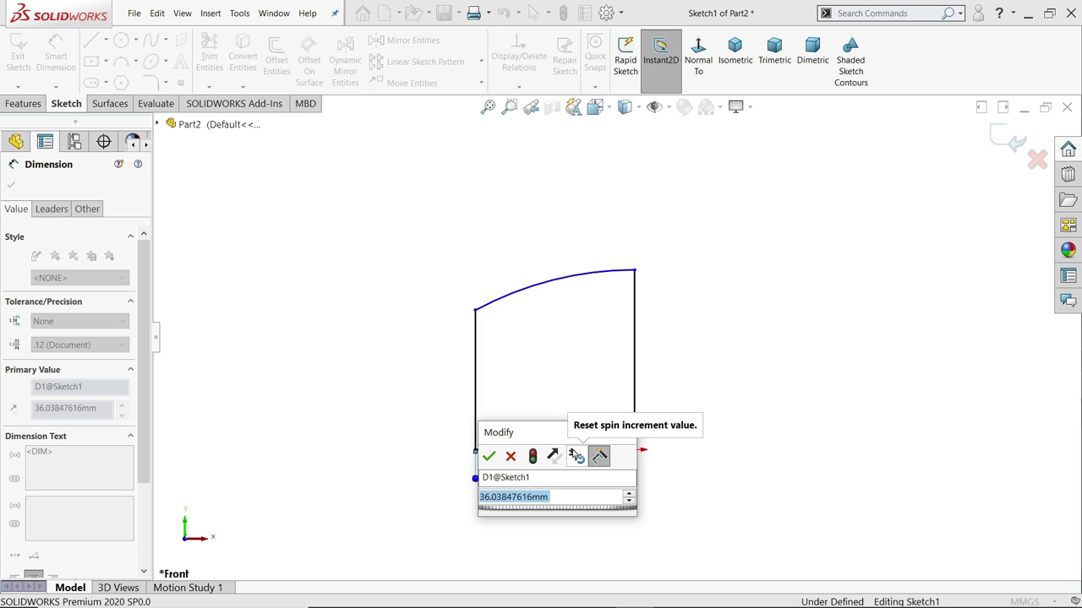
text(31.5)
key(Return)
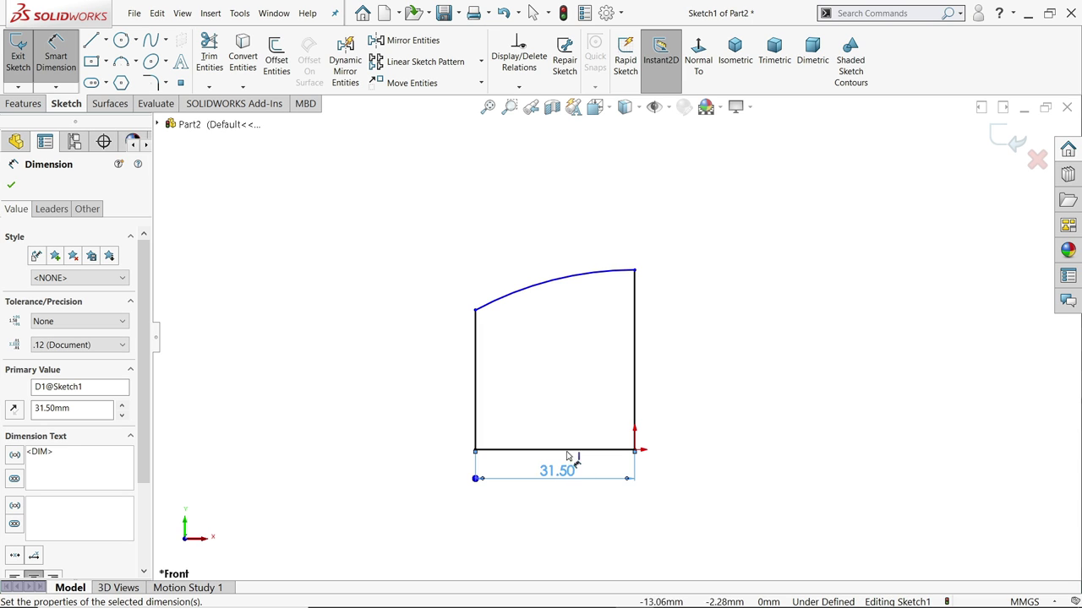
click(447, 369)
click(379, 359)
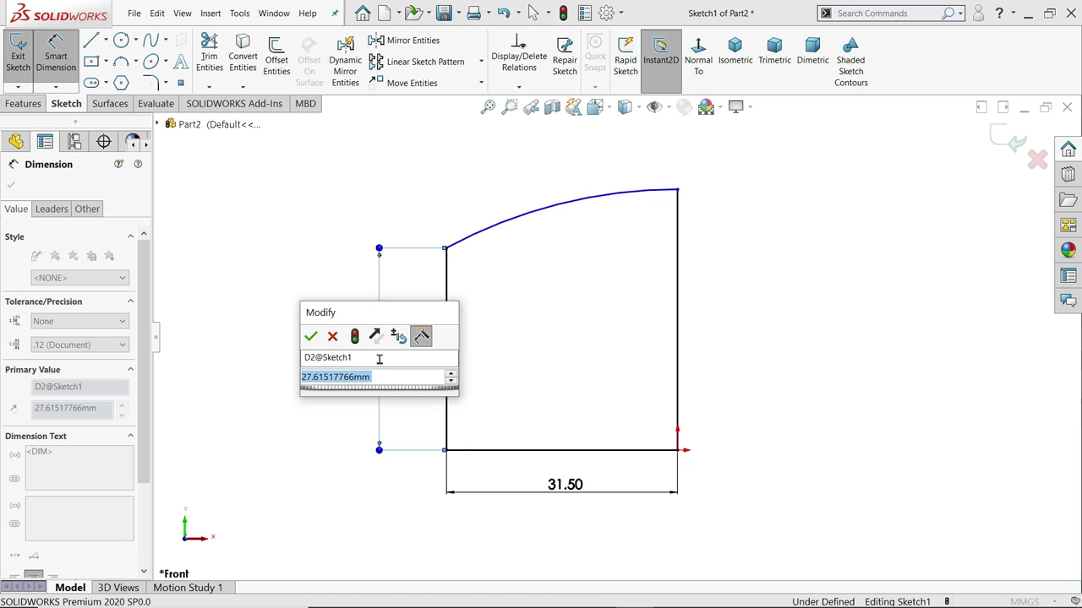
text(18)
key(Return)
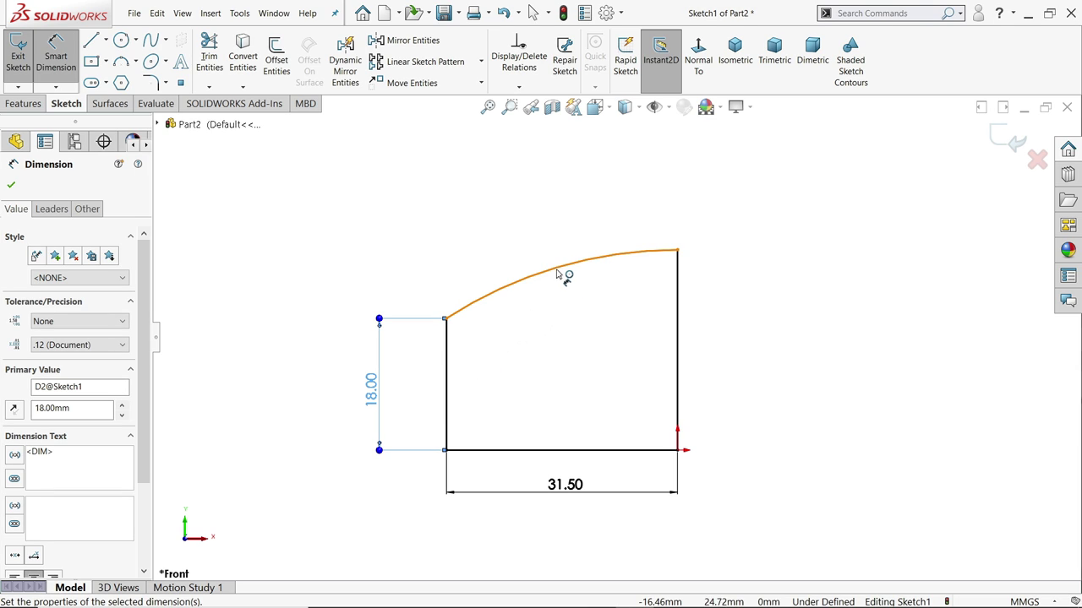
Dimension the arc on top of the profile with a 65 mm radius.
click(557, 275)
click(531, 231)
text(65)
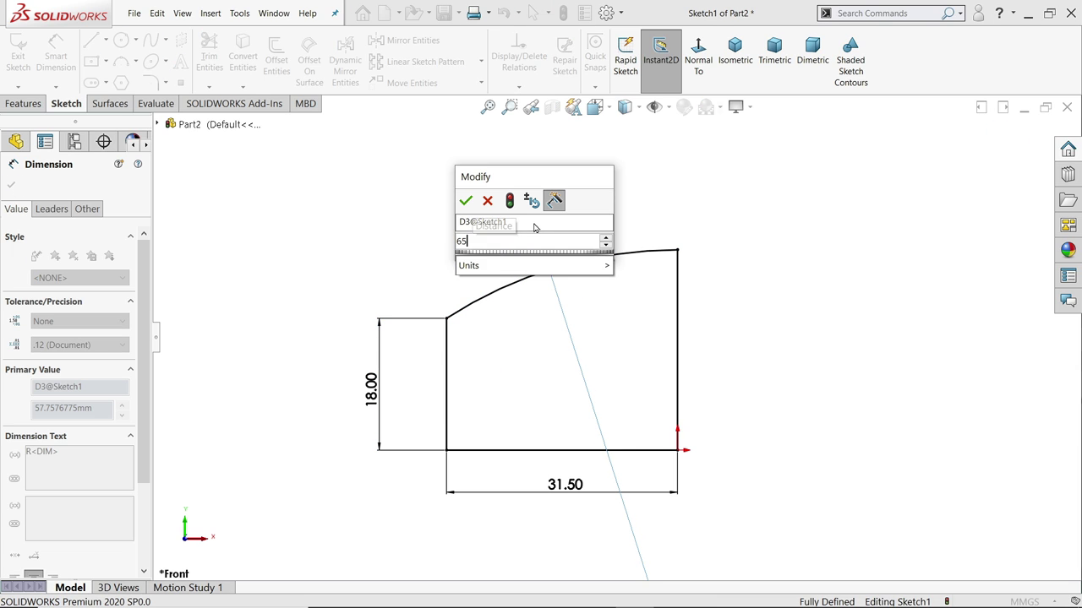
key(Return)
click(10, 186)
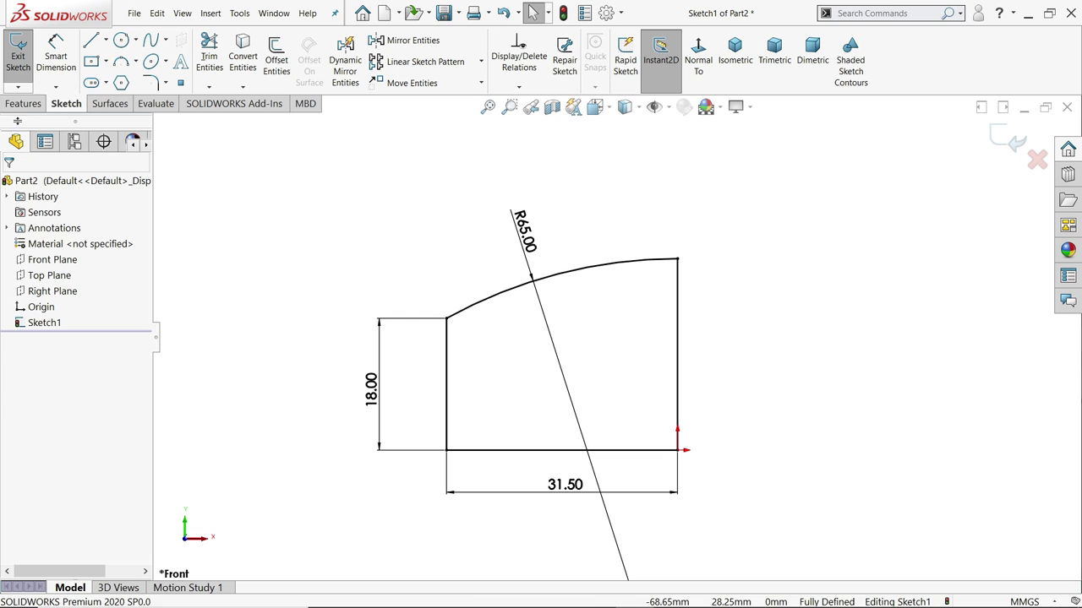
Revolve the profile 360 degrees about its vertical line through the origin.
click(25, 103)
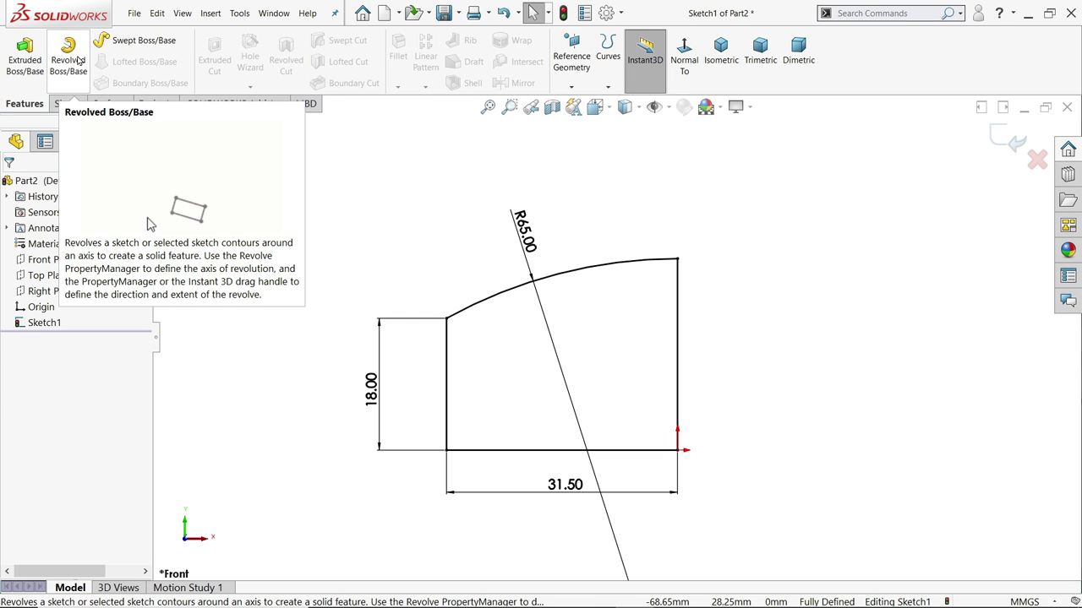
click(71, 60)
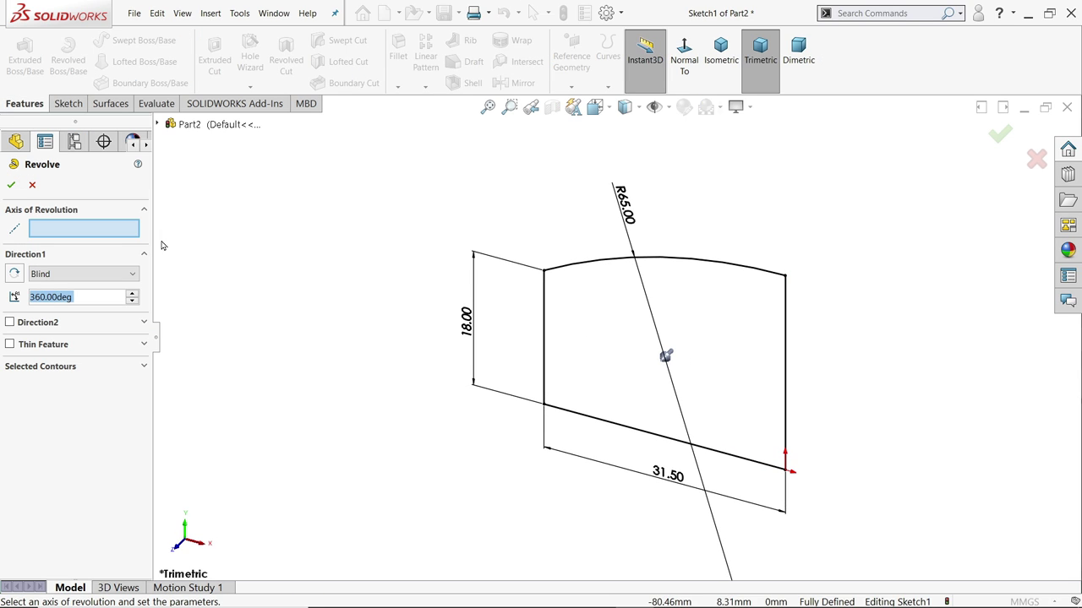
click(786, 376)
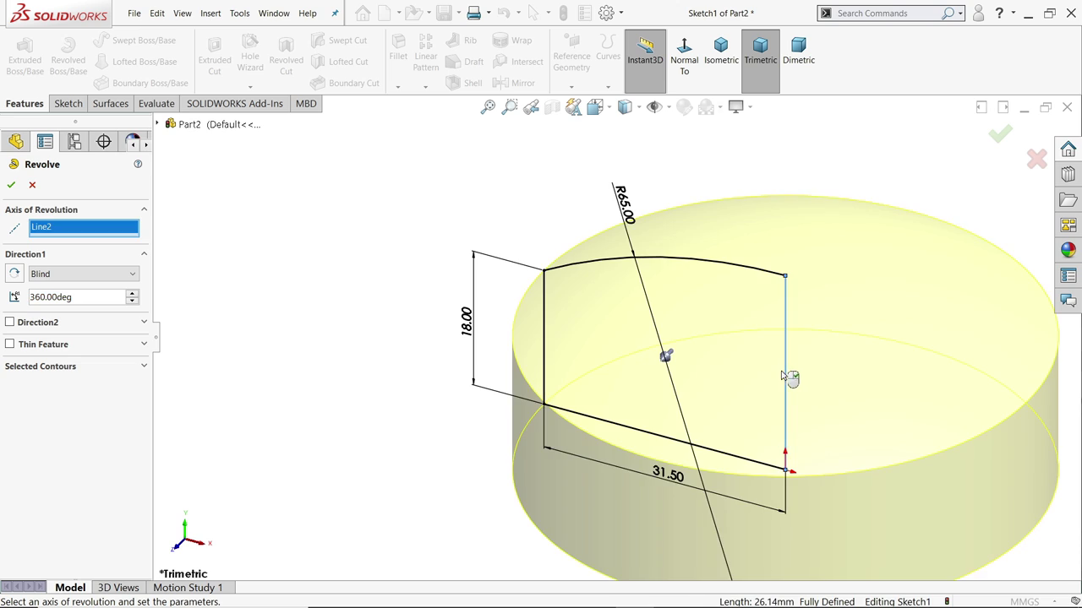
click(11, 184)
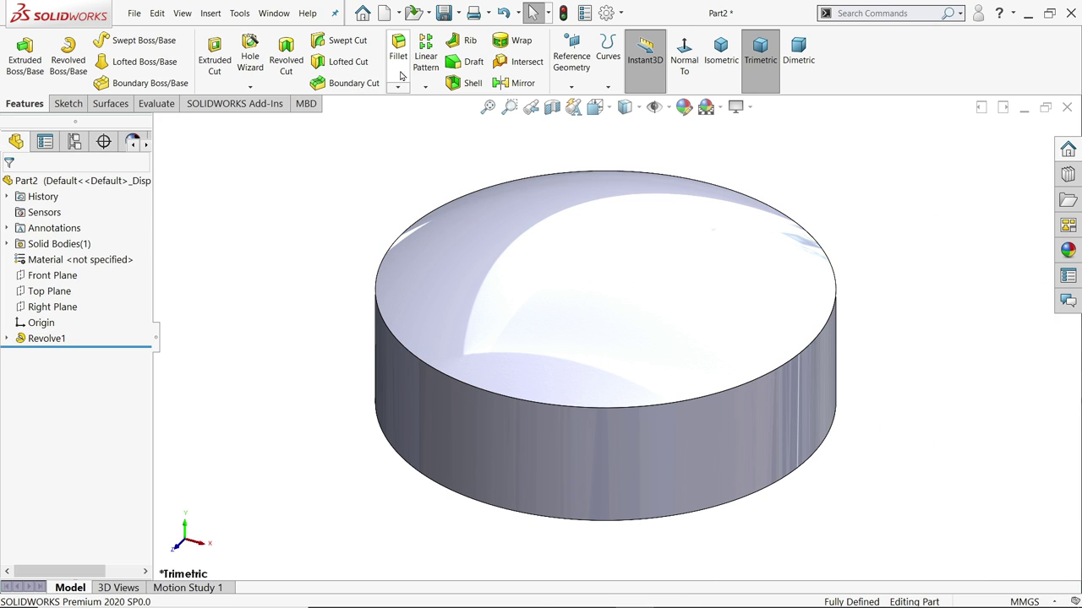
Create an offset surface 1 mm above the cap's domed top face.
click(108, 104)
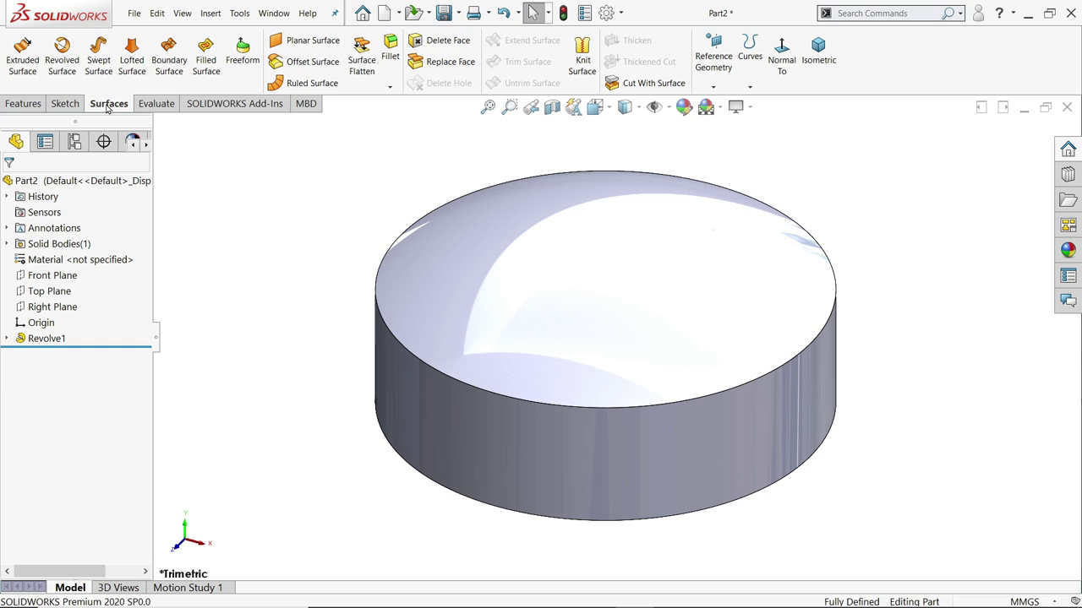
click(312, 62)
click(488, 278)
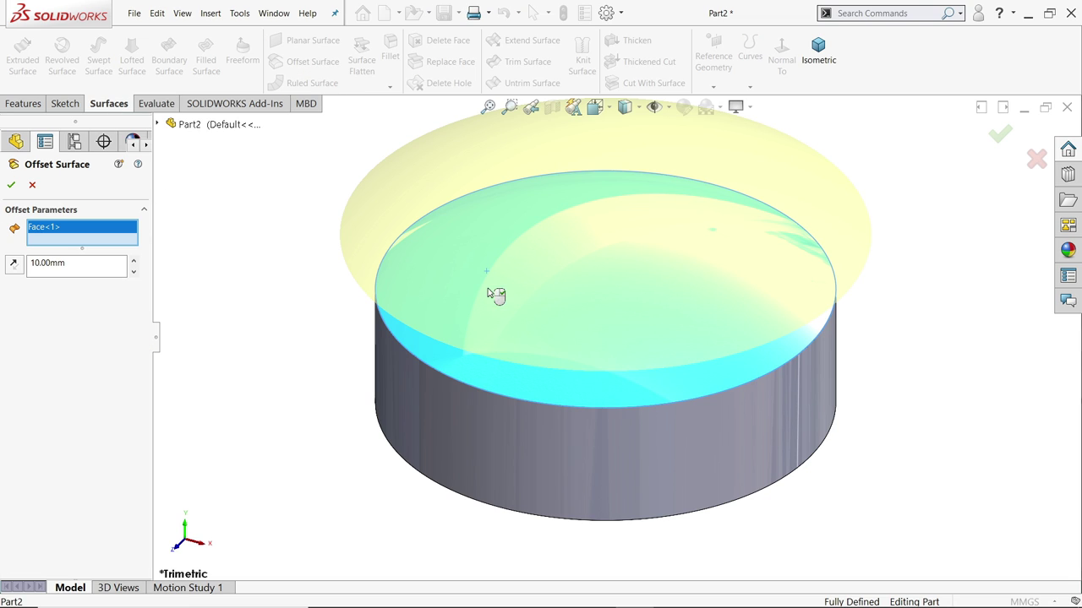
click(78, 268)
key(Return)
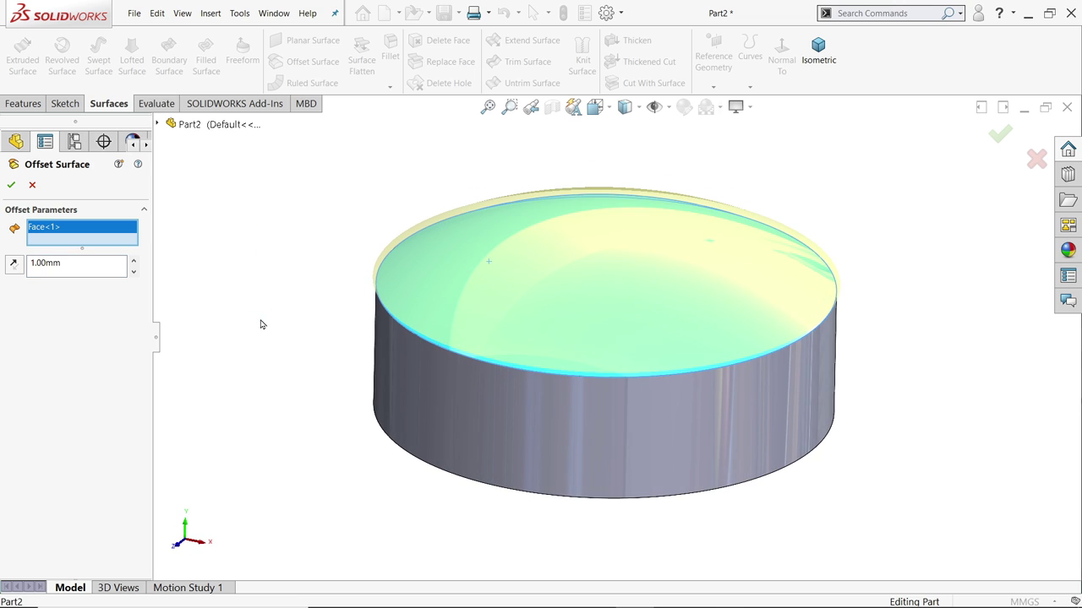
scroll(514, 375, down, 2)
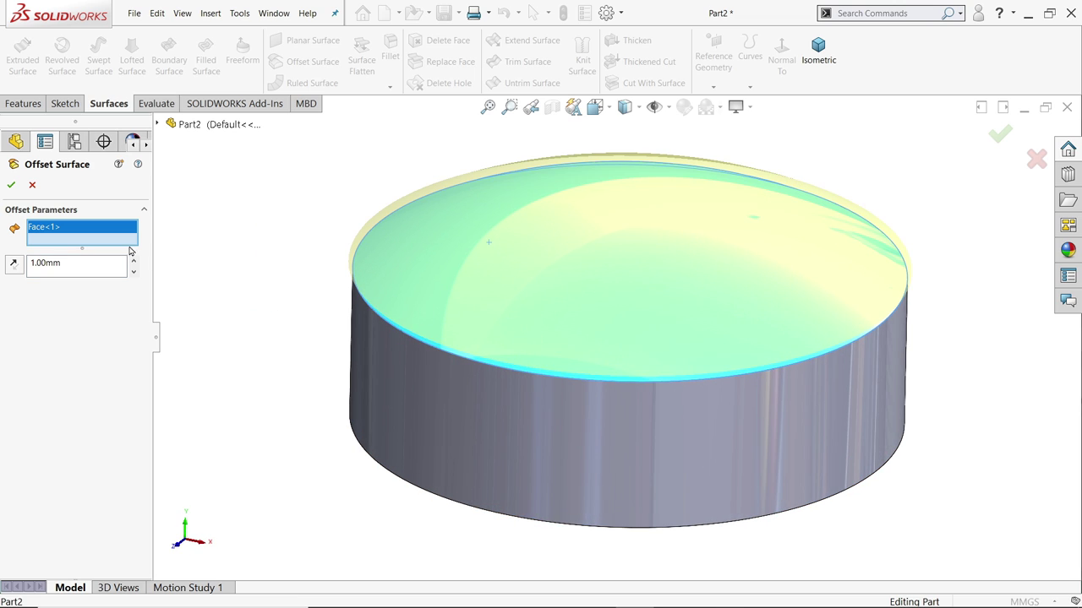
click(11, 186)
Start a sketch on the cap's flat bottom face and draw vertical and horizontal centerlines between the origin and the circular edge.
middle_drag(253, 341, 398, 316)
click(498, 300)
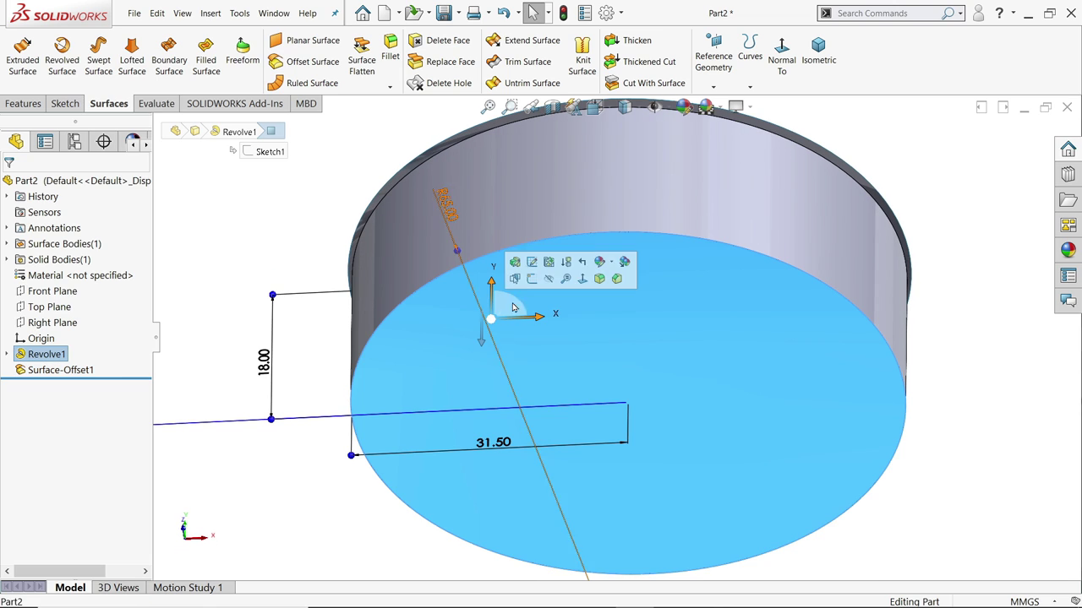
click(533, 286)
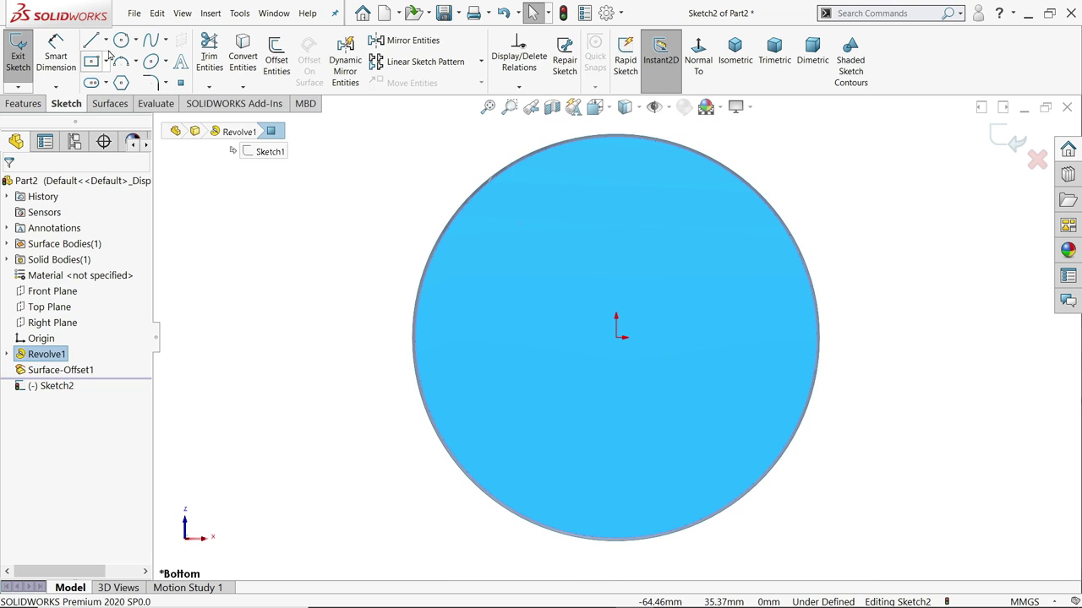
click(105, 40)
click(109, 60)
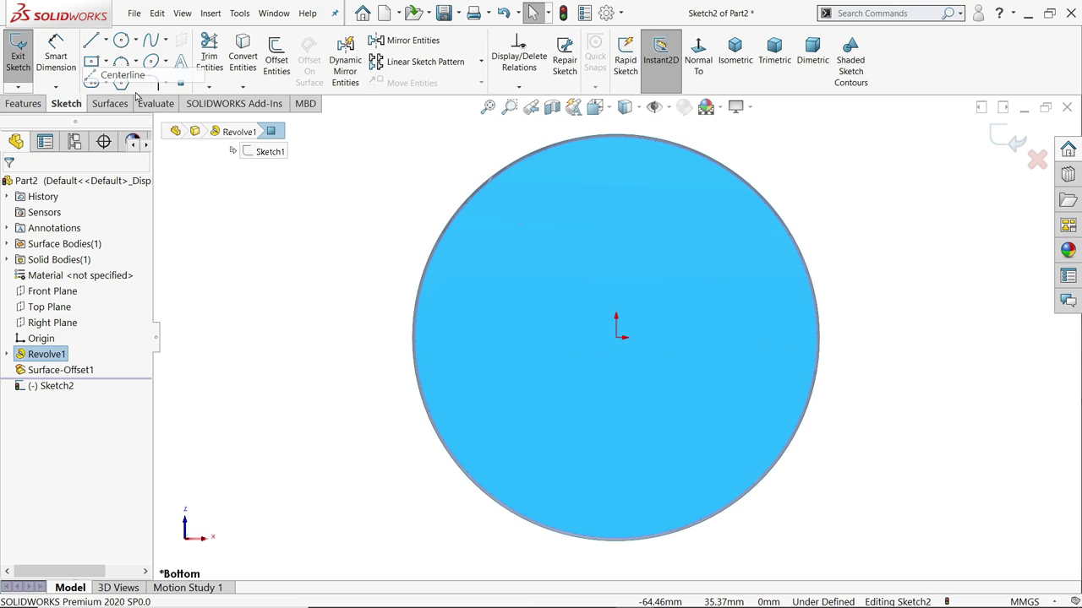
click(616, 136)
click(616, 337)
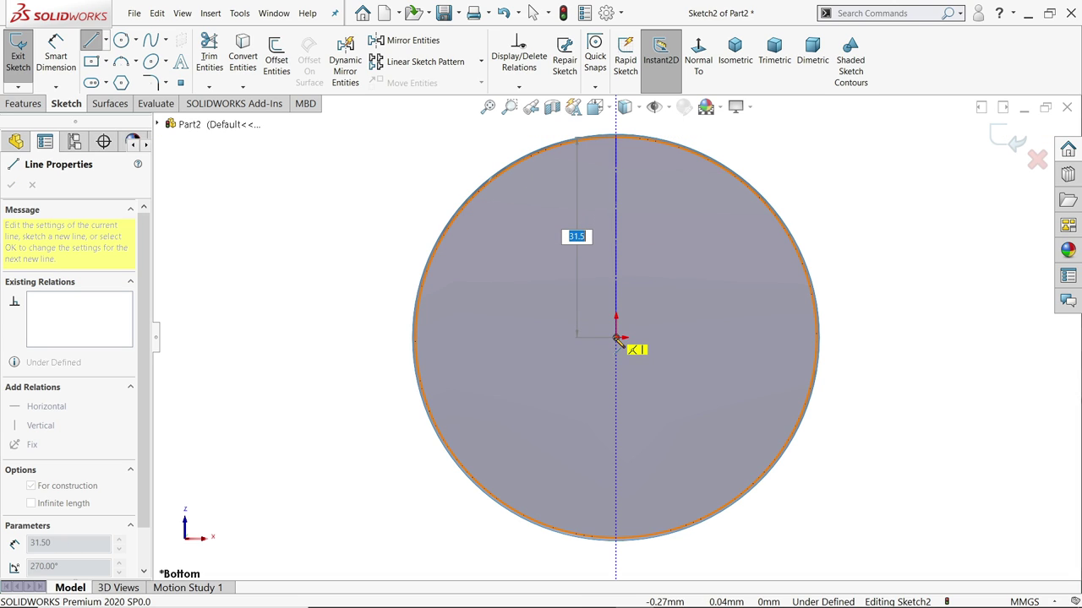
click(416, 338)
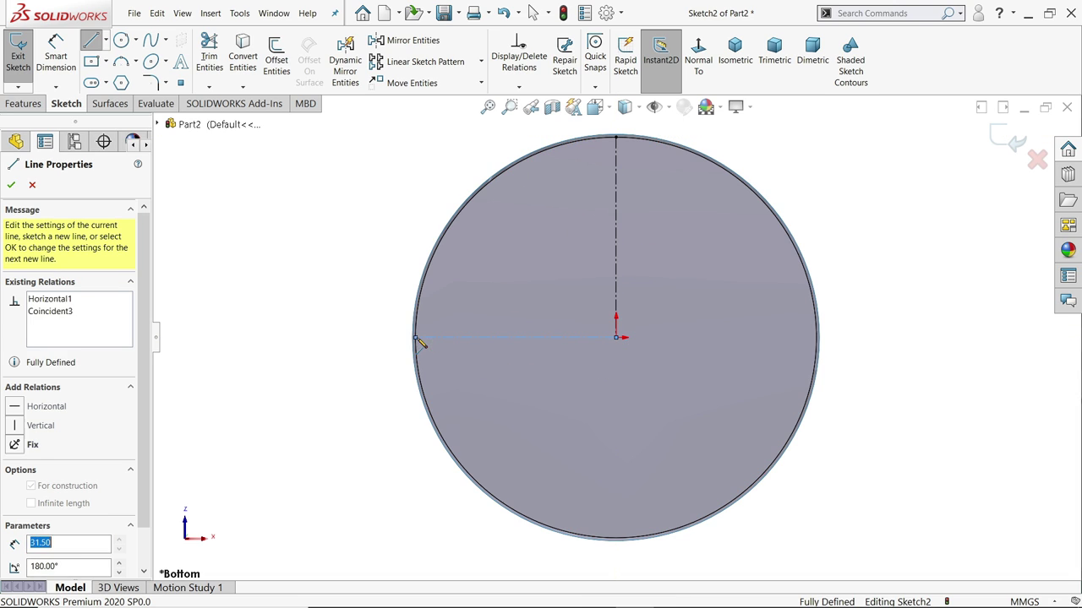
right_click(331, 282)
click(364, 293)
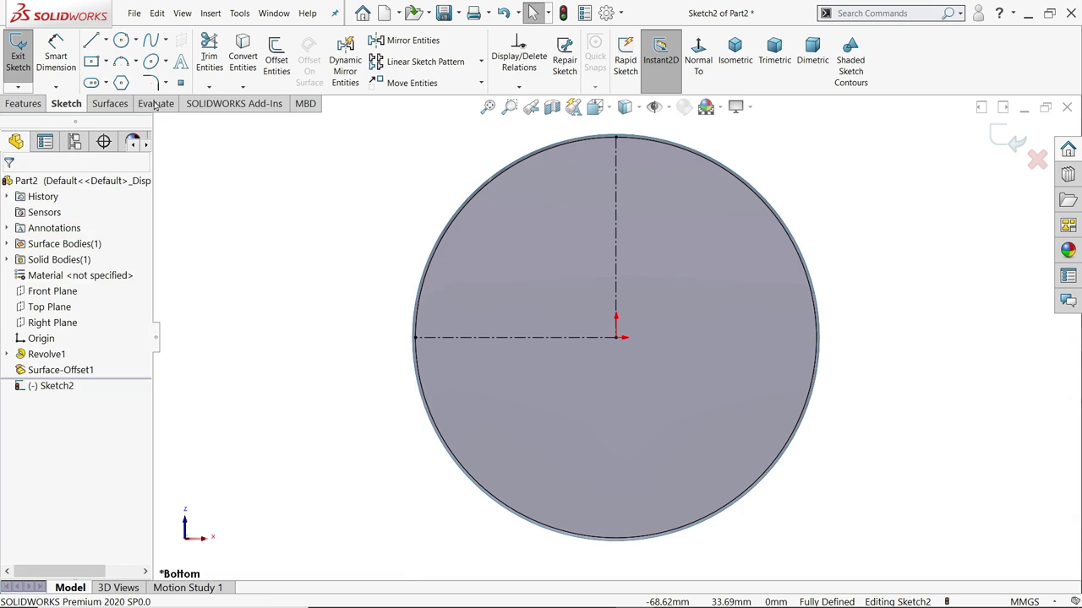
Draw a horizontal line about 28.7 mm long across the vertical centerline near the upper edge and make it construction geometry.
click(91, 42)
click(513, 187)
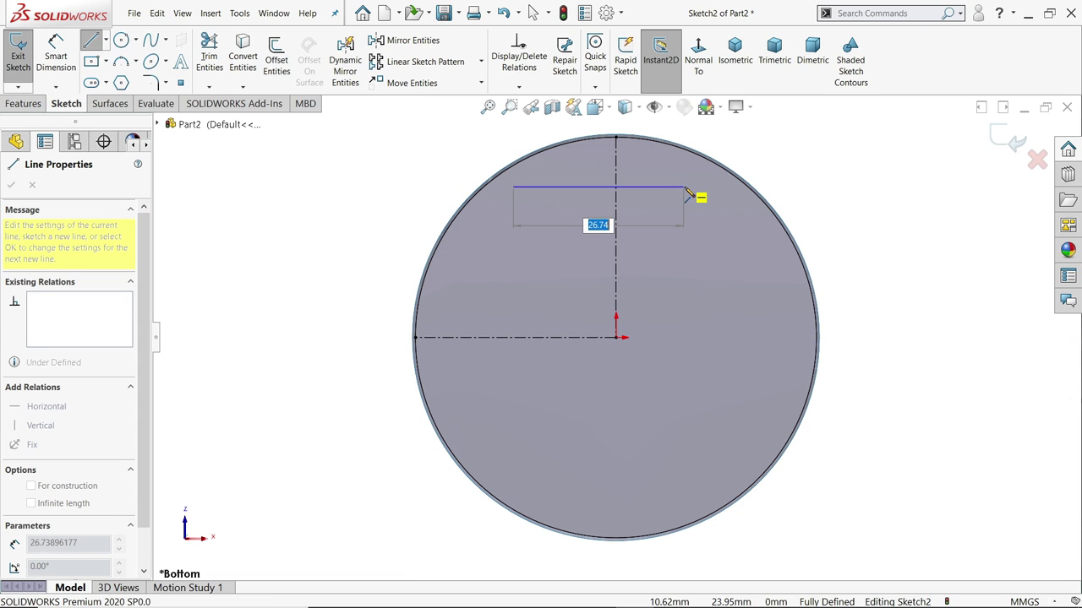
right_click(718, 191)
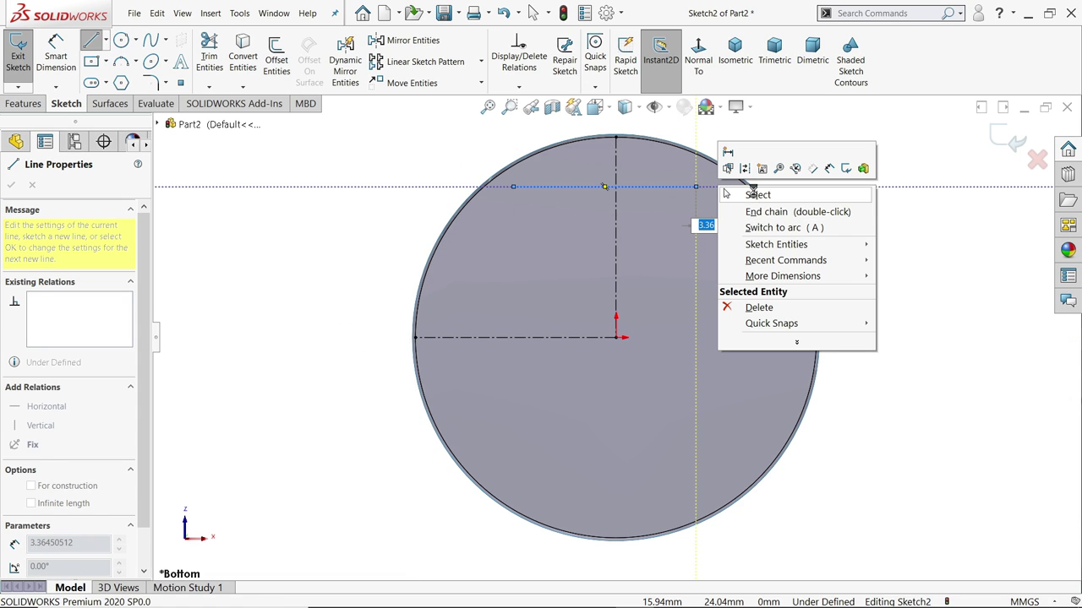
click(754, 194)
click(680, 187)
click(705, 153)
click(651, 229)
Sketch a shallow downward-bulging three-point arc above the horizontal construction line, spanning about 36.7 mm with both ends outside the circular edge.
scroll(652, 220, up, 3)
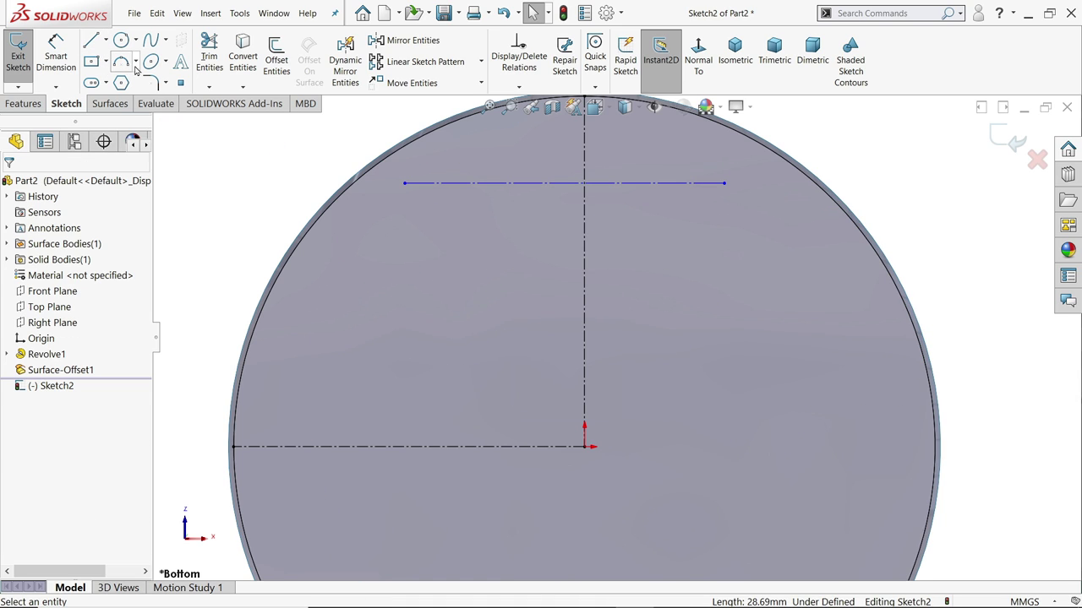
click(136, 61)
click(152, 108)
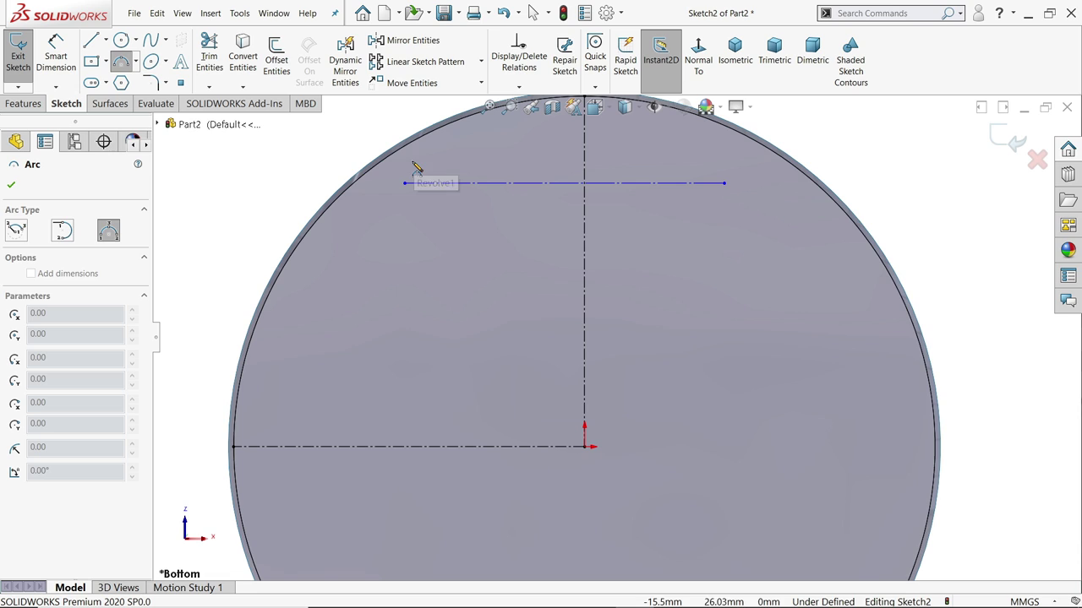
click(374, 142)
scroll(549, 165, down, 3)
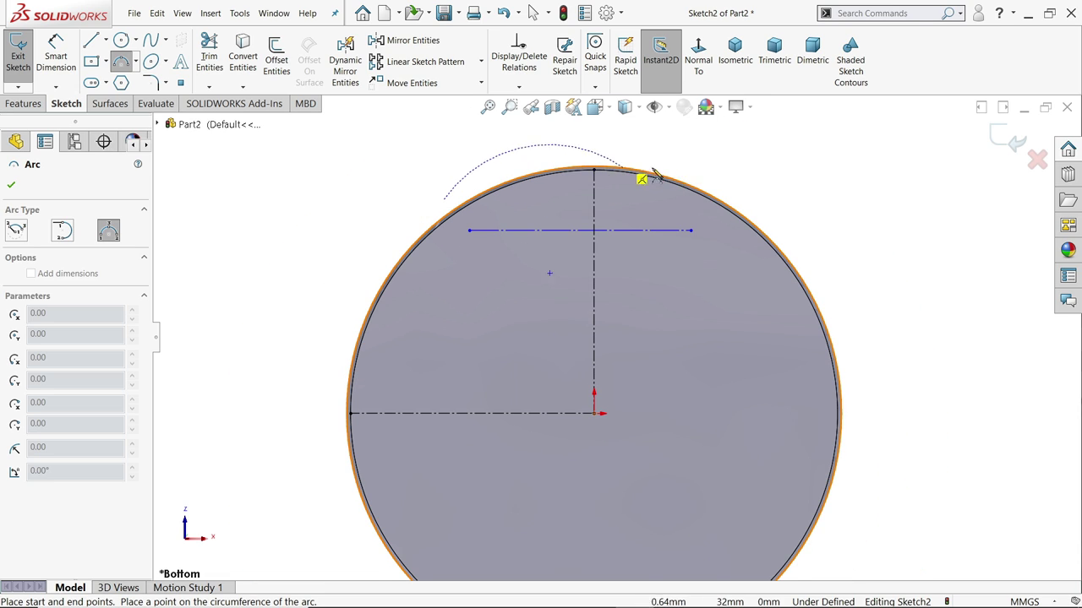
click(727, 191)
click(592, 210)
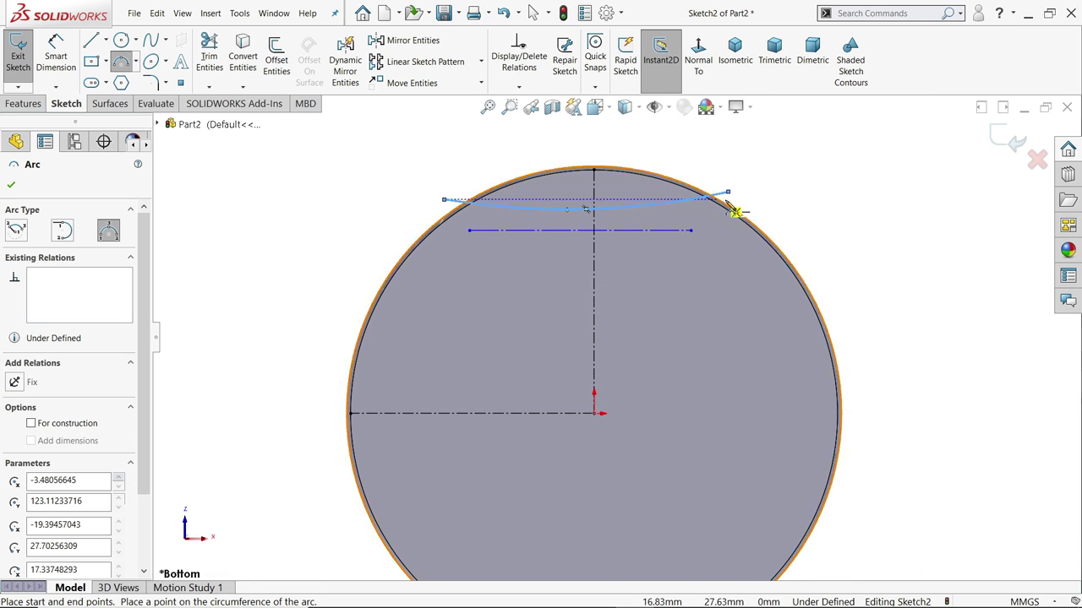
right_click(802, 182)
click(815, 187)
Align the arc's endpoints horizontally and make them symmetric about the vertical centerline.
scroll(585, 223, down, 3)
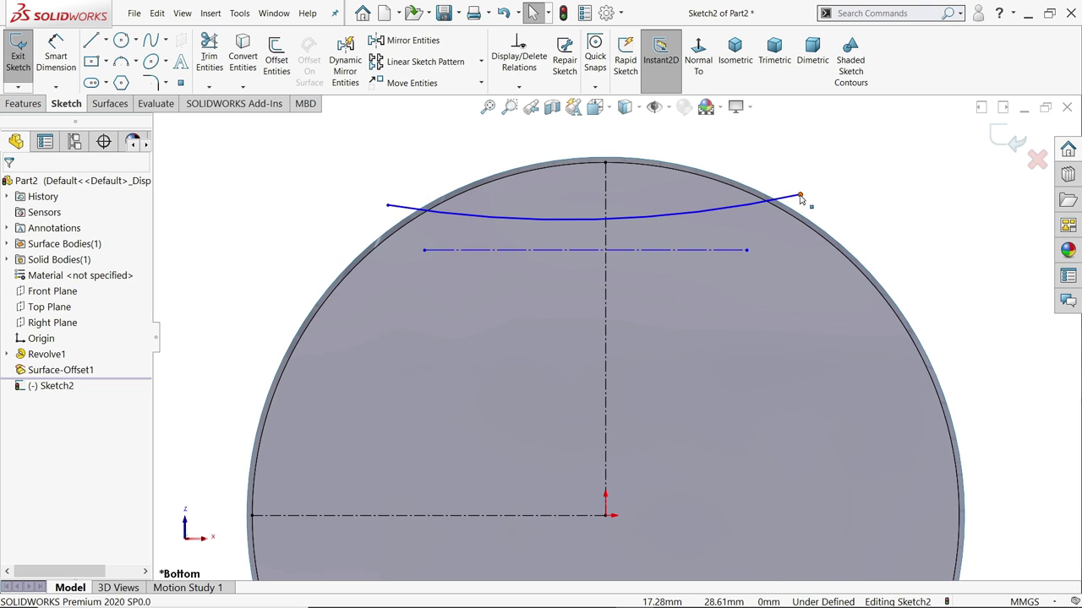
click(799, 196)
ctrl+click(388, 205)
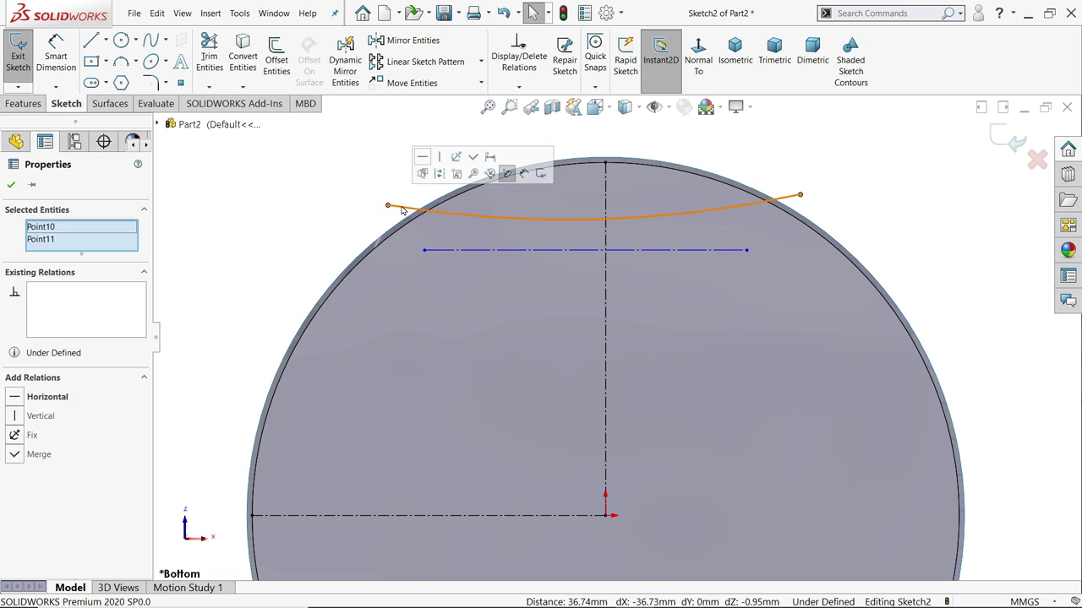
click(423, 158)
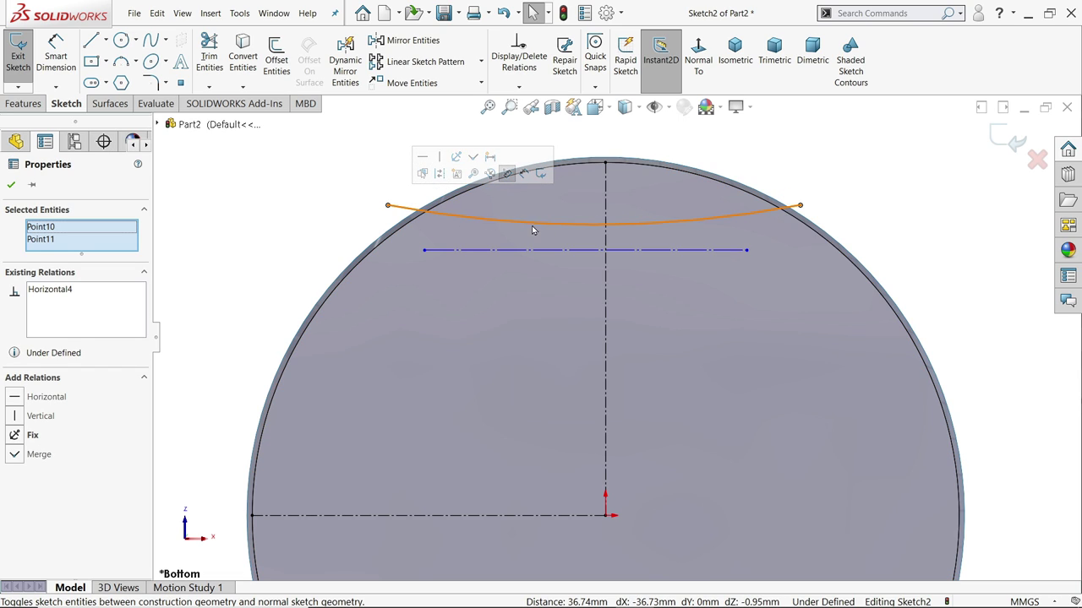
click(606, 242)
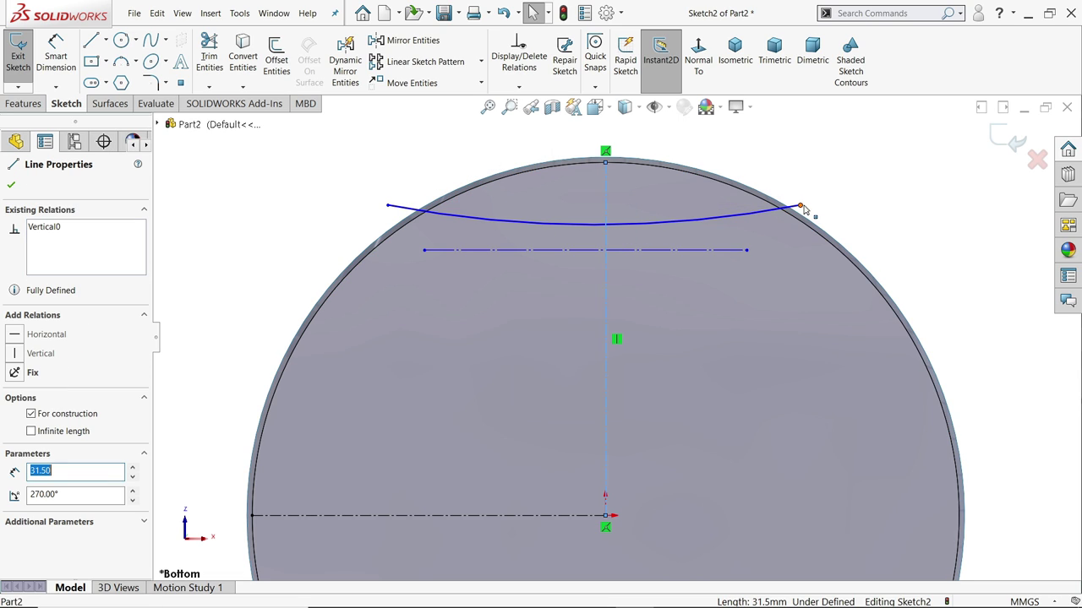
ctrl+click(800, 206)
ctrl+click(388, 207)
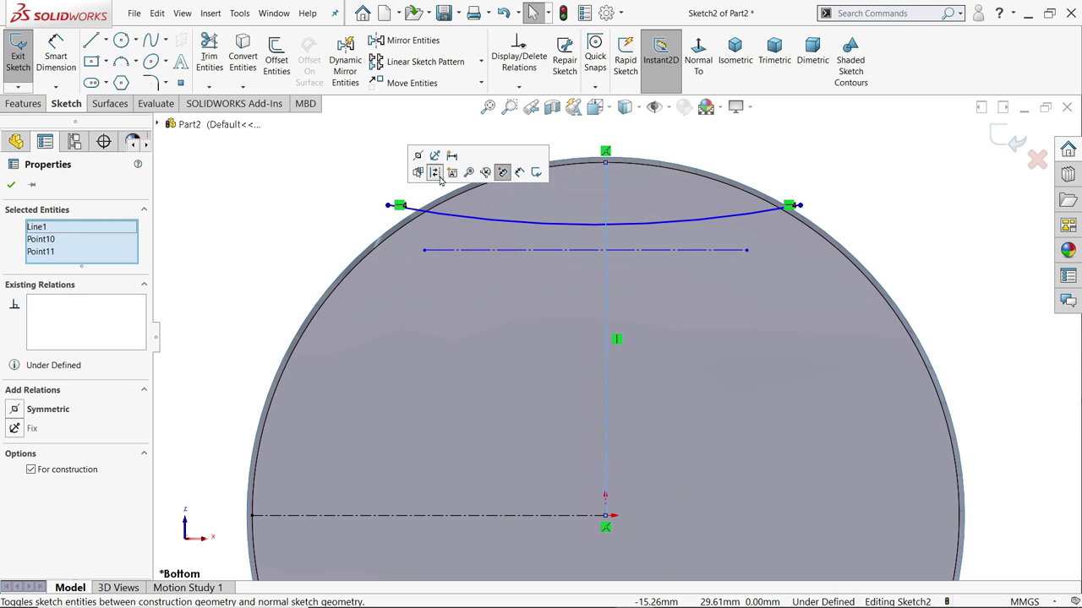
click(418, 158)
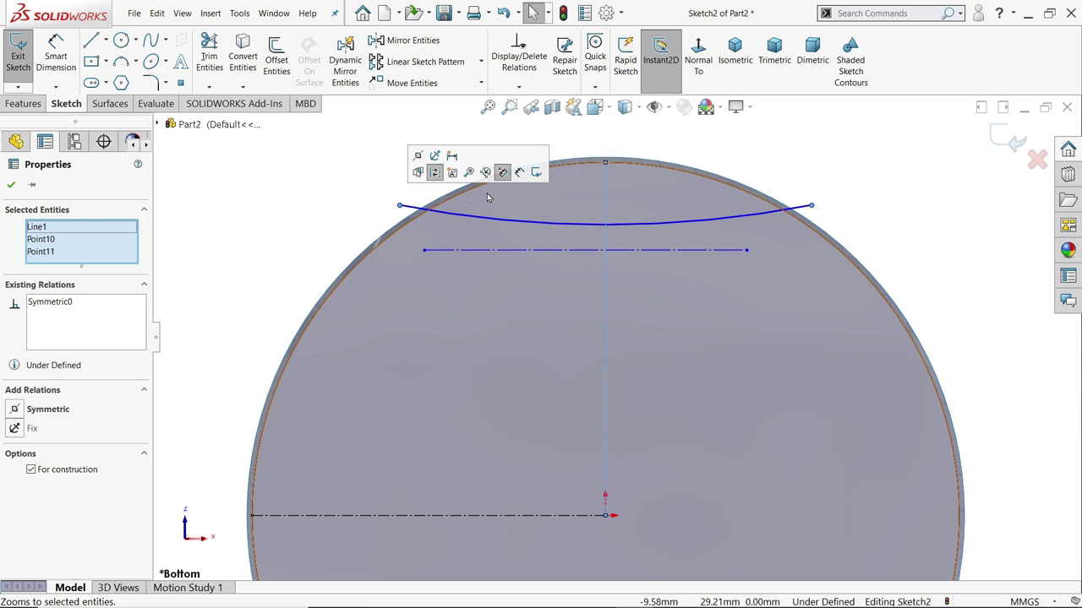
Make the arc tangent to the horizontal construction line.
click(592, 251)
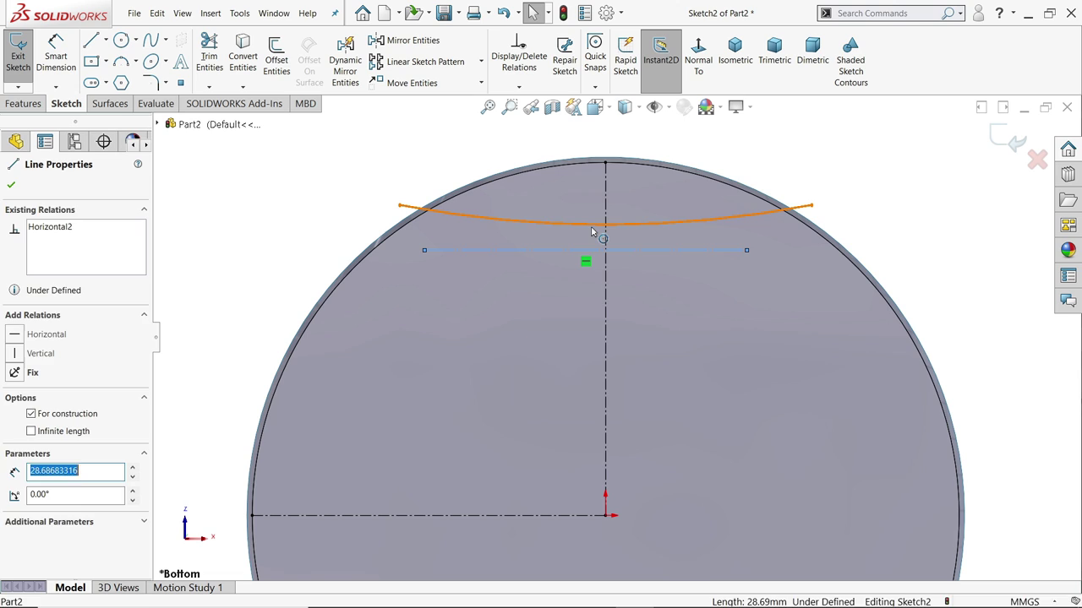
ctrl+click(597, 225)
click(624, 179)
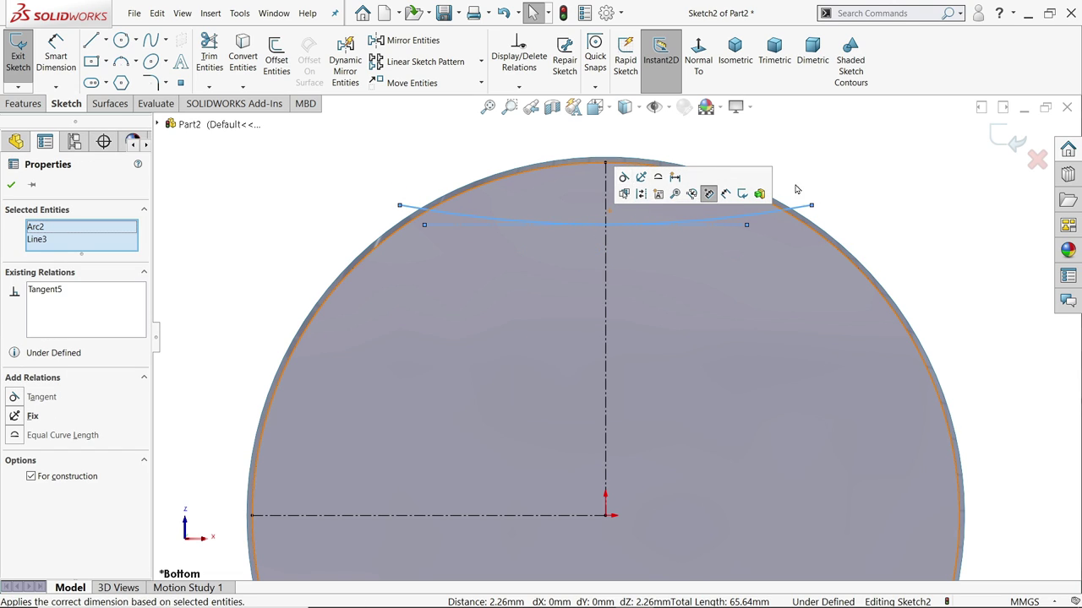
Dimension the horizontal construction line 22.5 mm above the horizontal centerline.
click(859, 161)
scroll(831, 182, up, 4)
key(f)
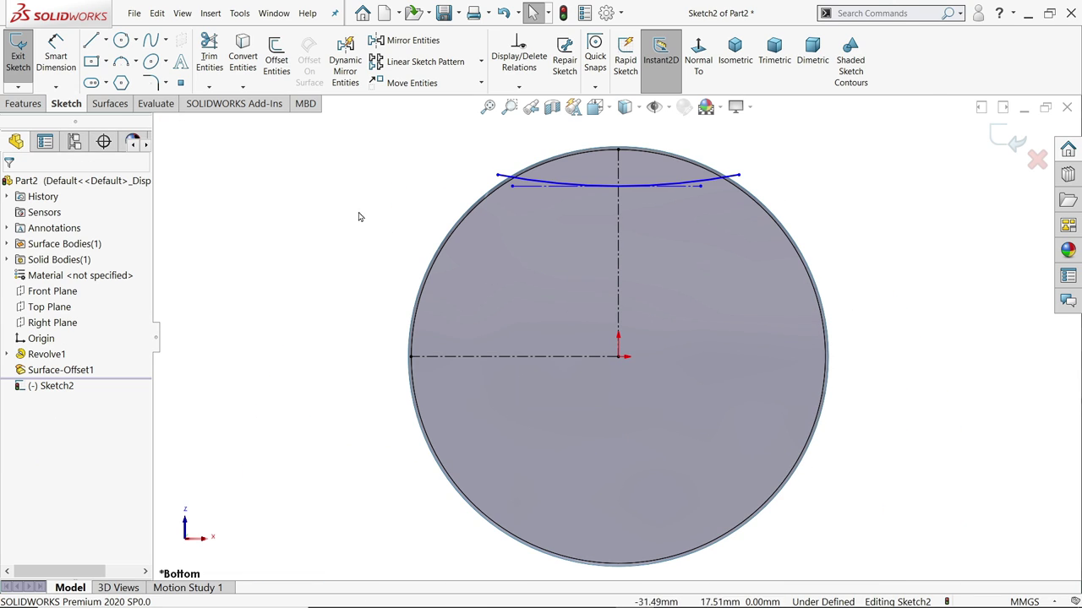
click(56, 55)
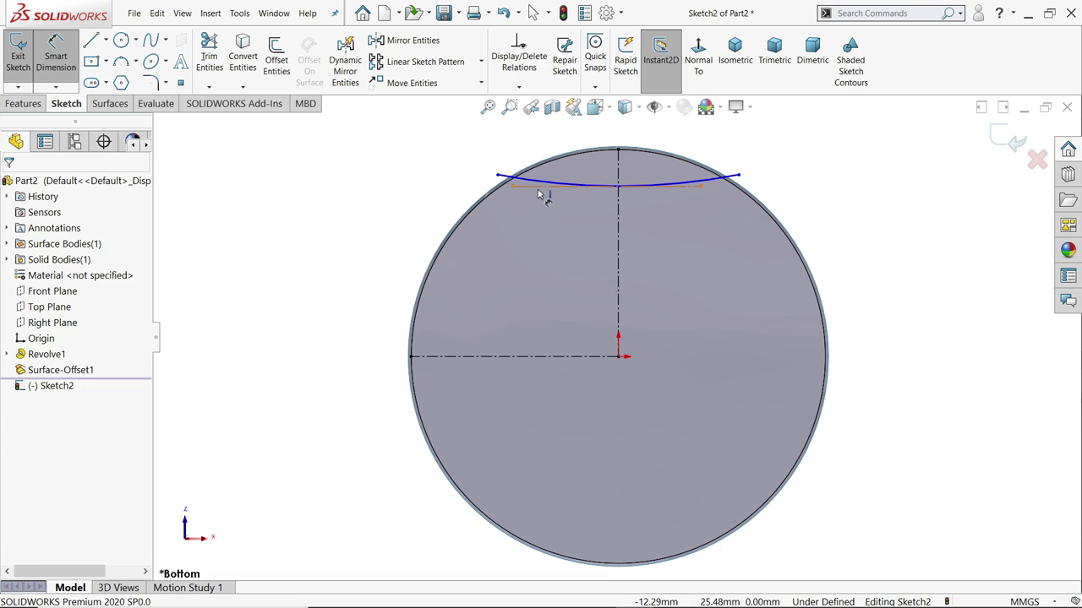
click(537, 194)
click(543, 356)
click(380, 290)
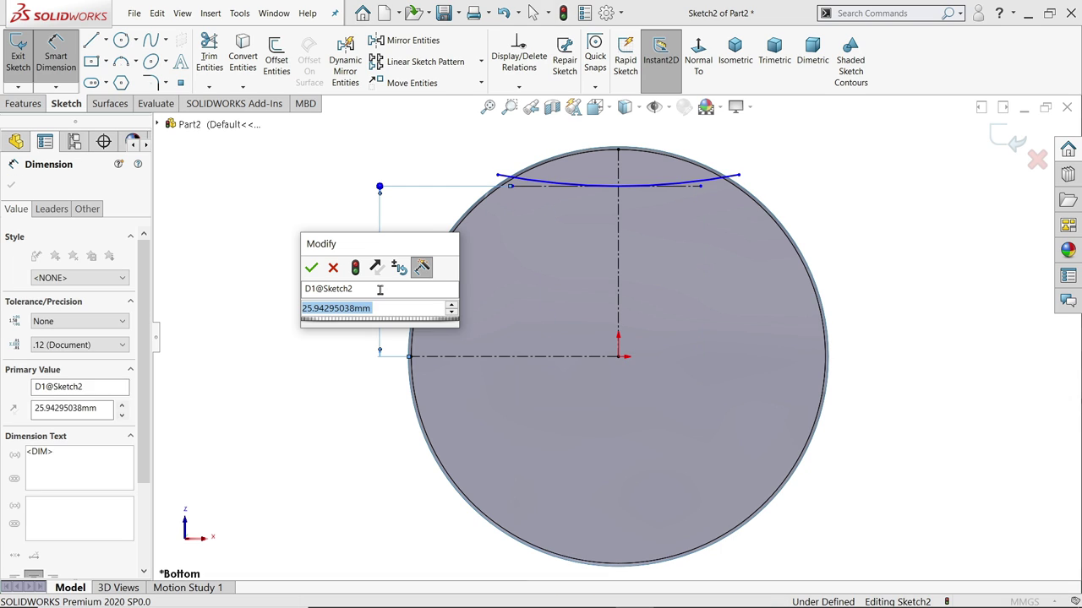
text(22.5)
key(Return)
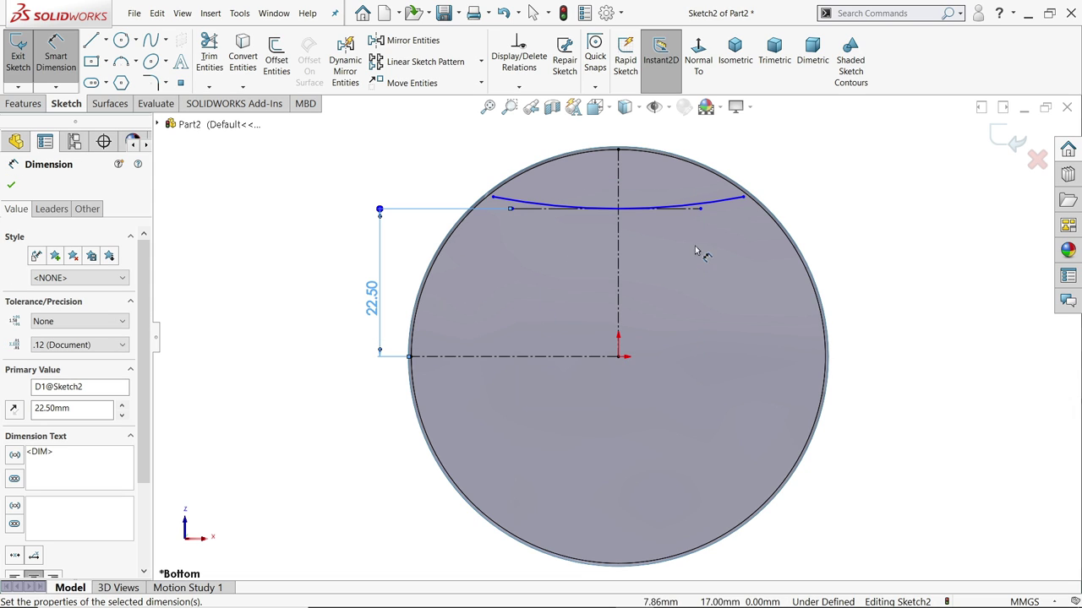
Dimension the distance between the upper arc's two endpoints as 46 mm.
click(744, 199)
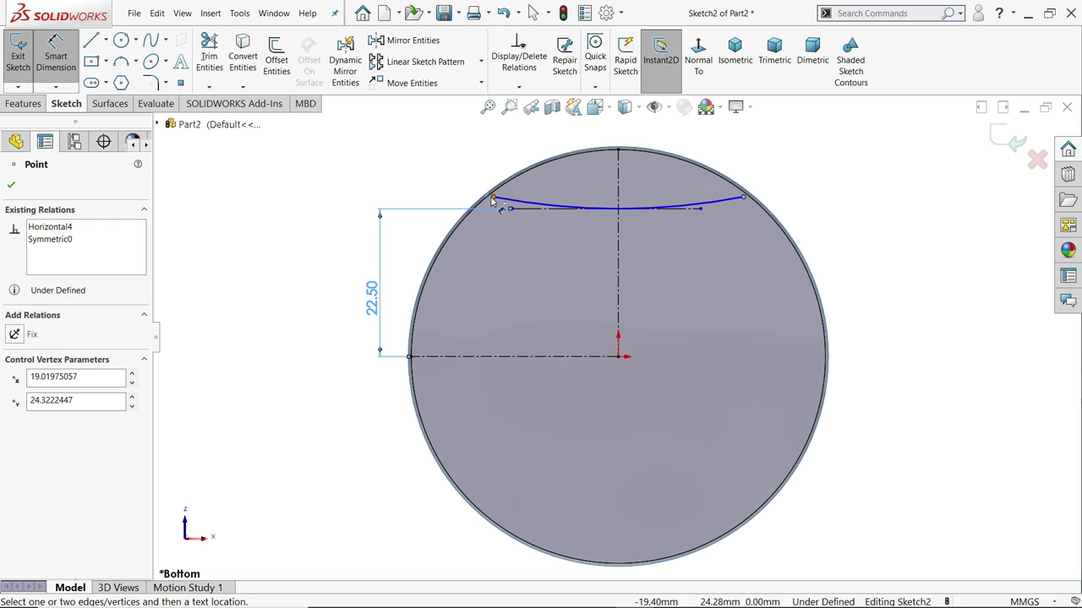
click(494, 199)
click(606, 138)
text(46)
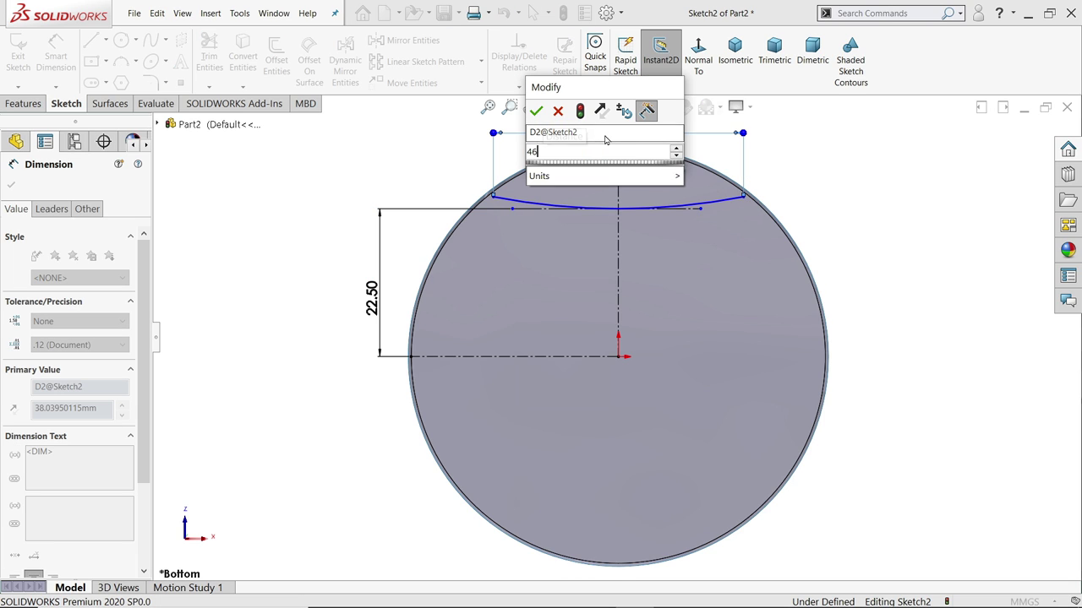
key(Return)
Dimension the vertical distance from the origin to the upper arc's right endpoint as 24 mm.
key(z)
scroll(609, 375, down, 4)
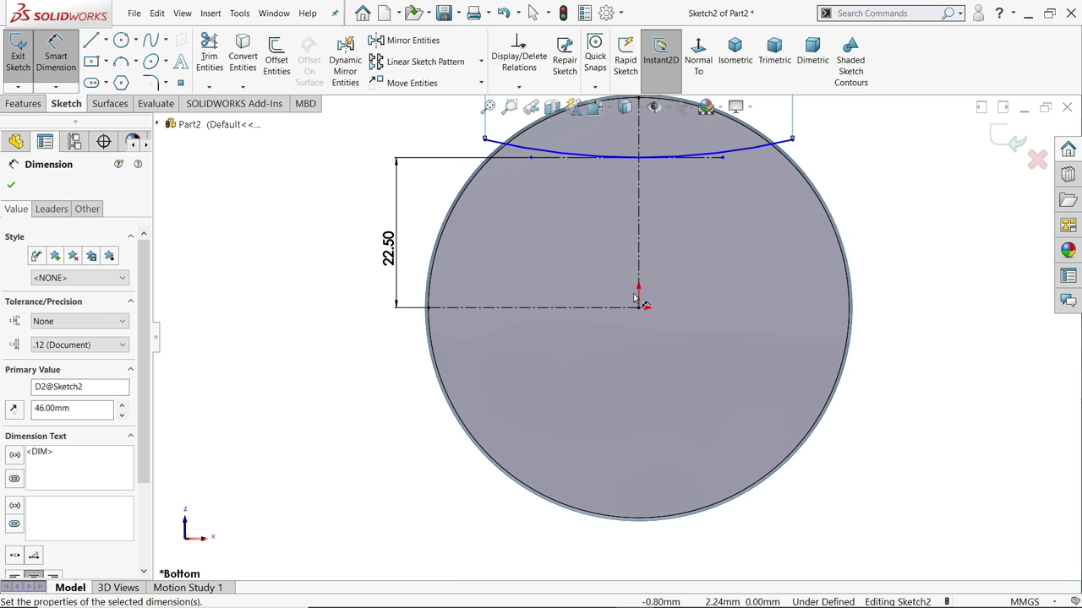
click(816, 152)
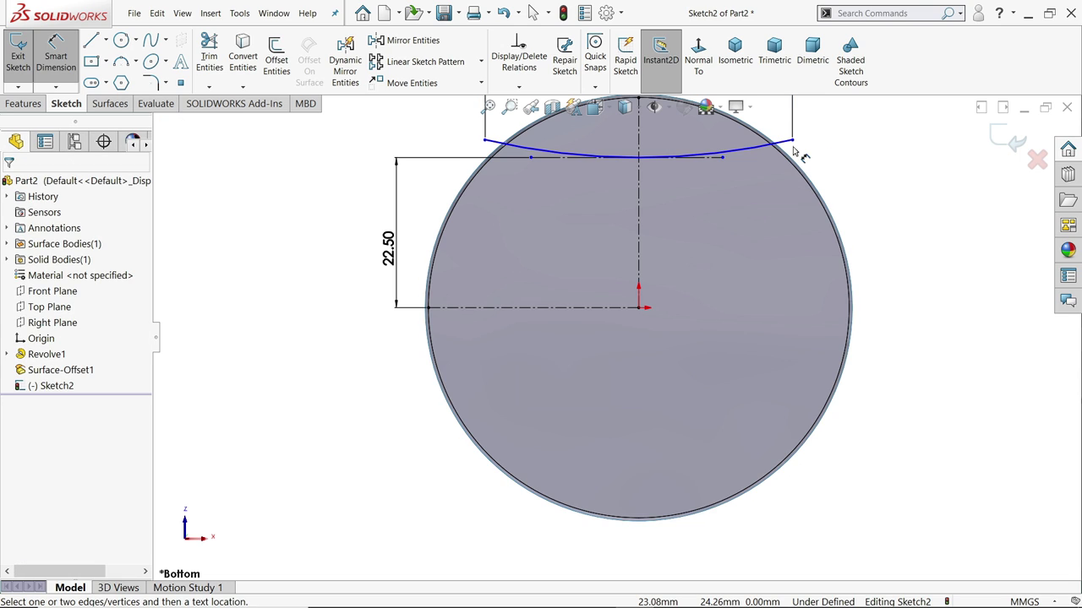
click(792, 140)
click(640, 309)
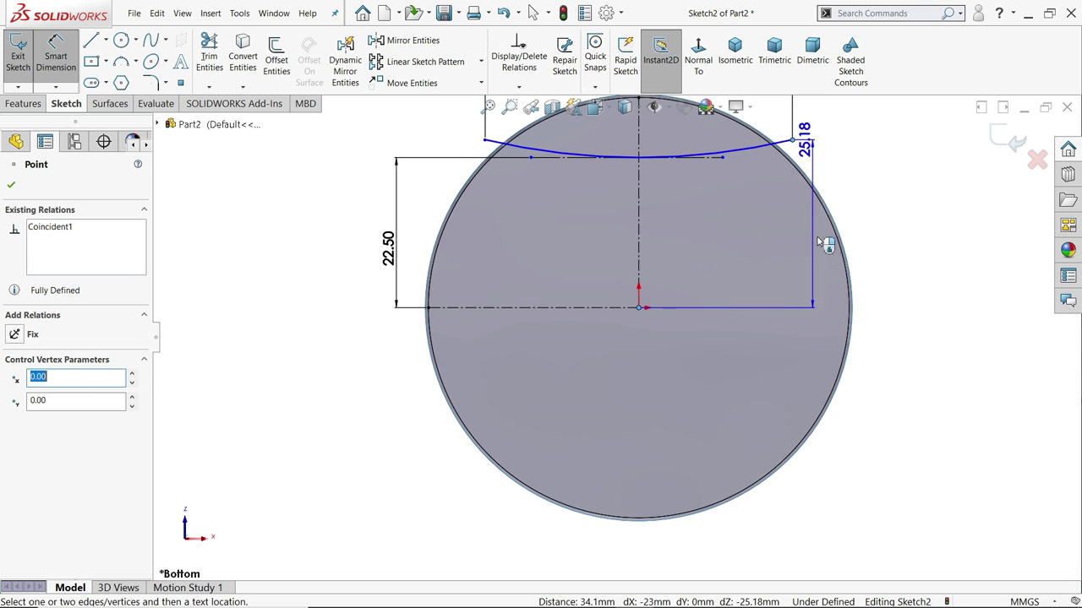
click(870, 226)
text(24)
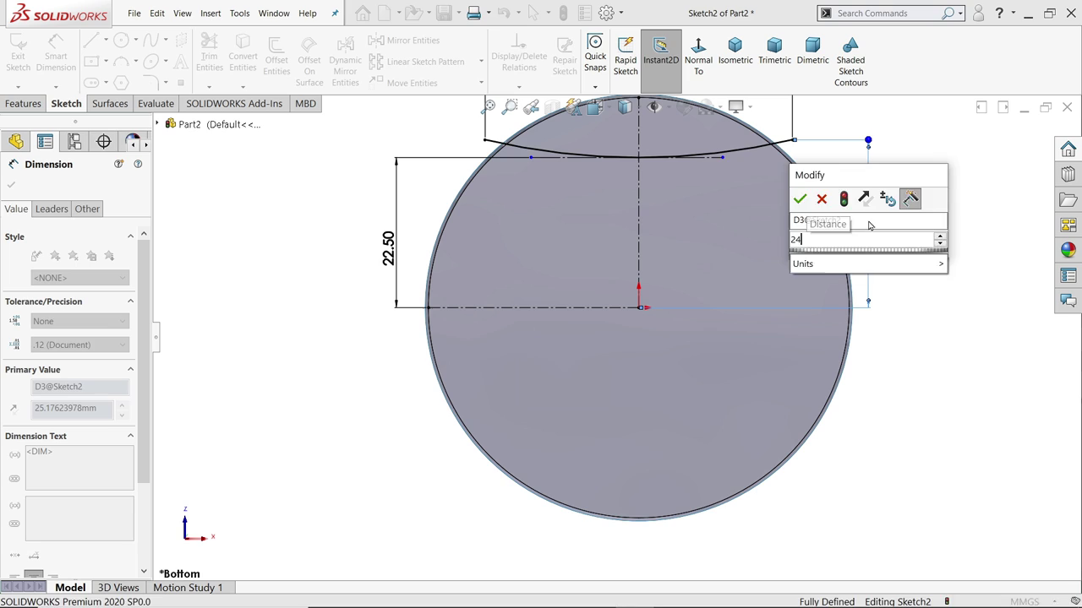
key(Return)
Mirror the upper arc about the horizontal centerline, keeping the original.
click(406, 47)
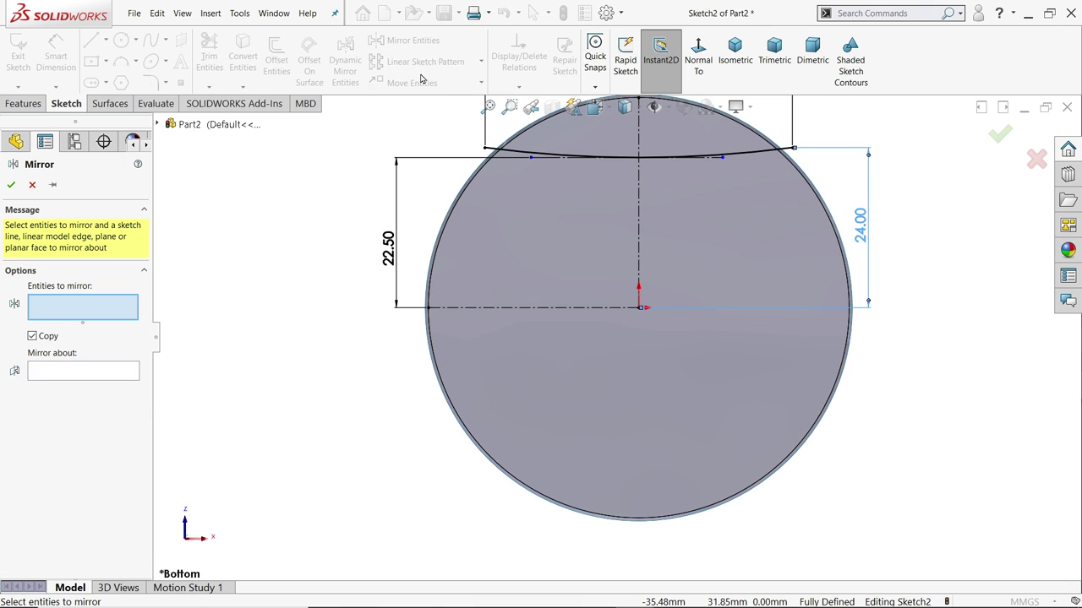
click(513, 153)
click(107, 379)
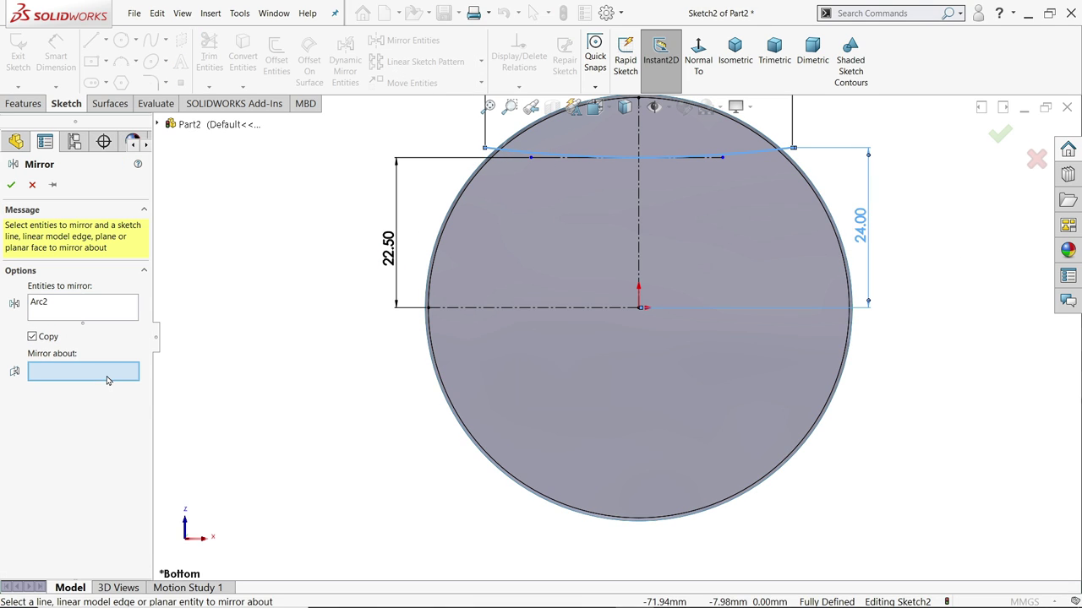
click(544, 309)
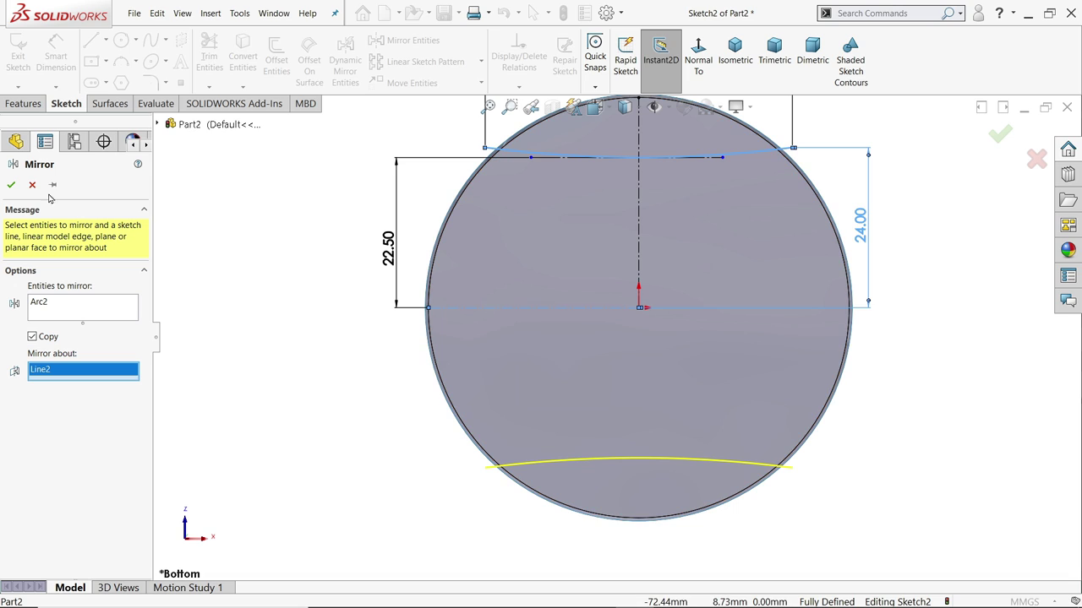
click(11, 186)
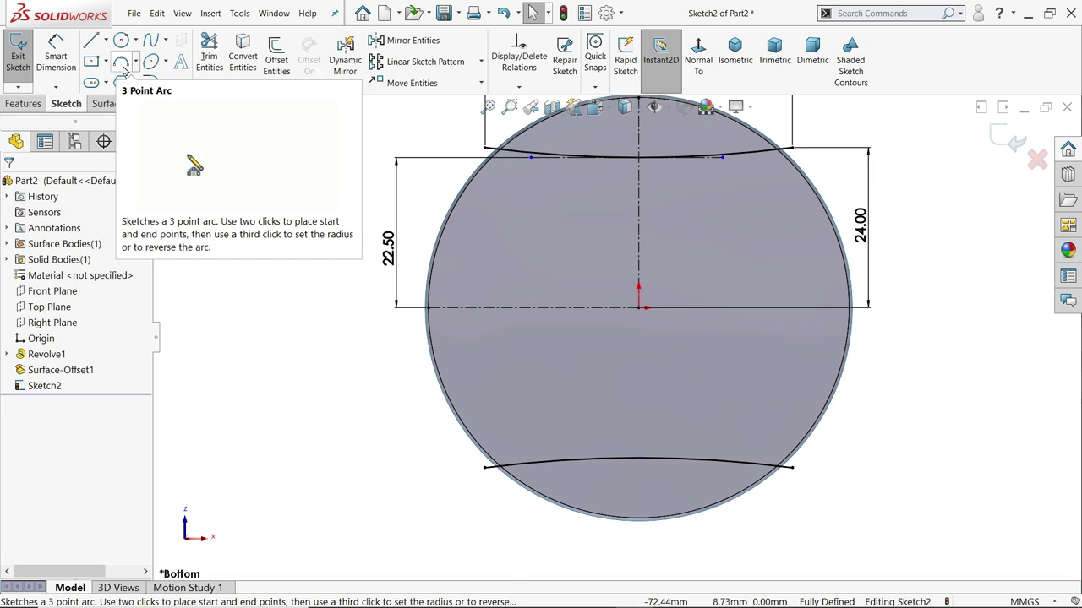
Sketch an outward-bulging three-point arc of about 28 mm radius joining the right endpoints of the upper and lower arcs.
click(121, 61)
click(793, 152)
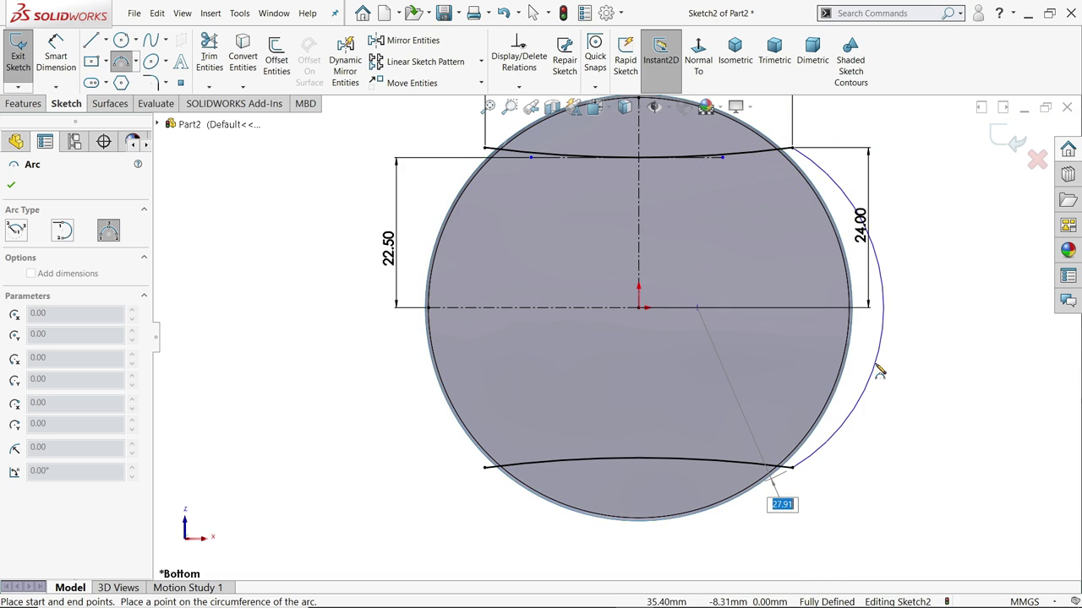
click(793, 468)
click(883, 307)
right_click(924, 311)
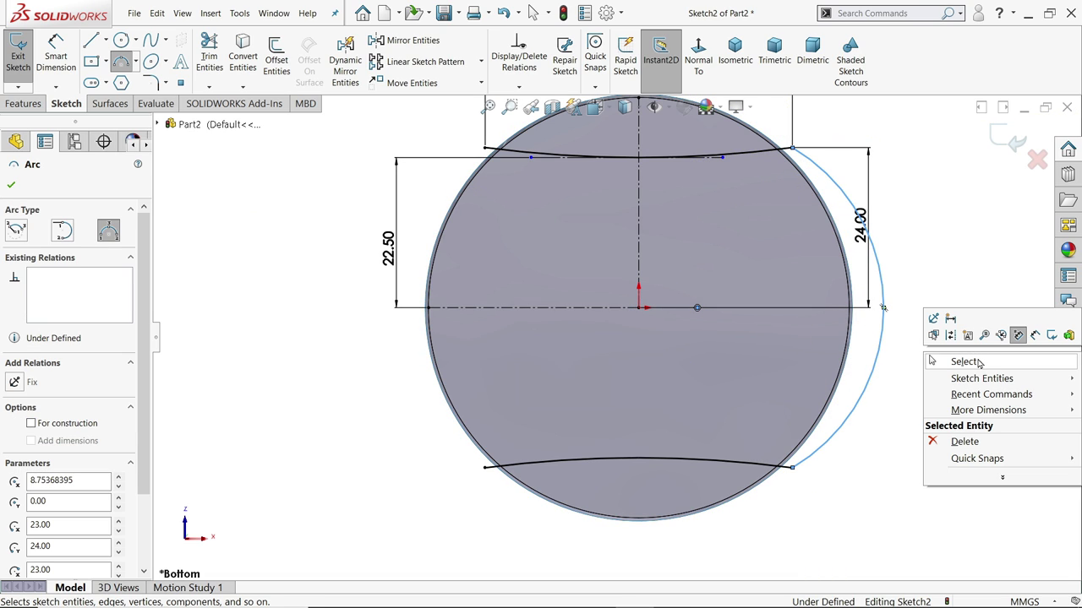
click(977, 363)
Make the right-hand side arc concentric with the cap's circular edge.
scroll(972, 359, down, 3)
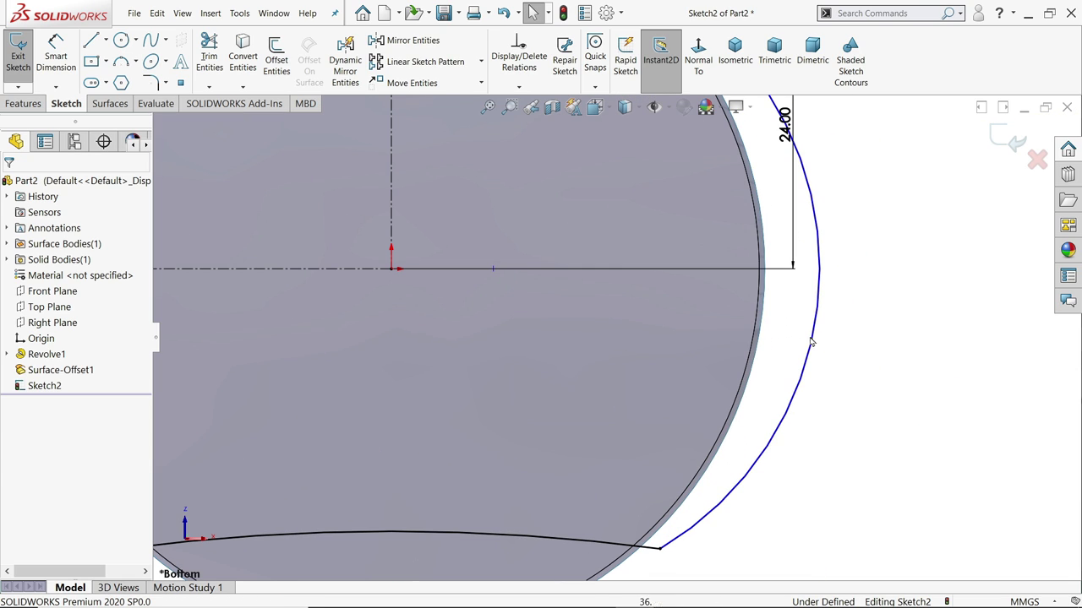
click(760, 340)
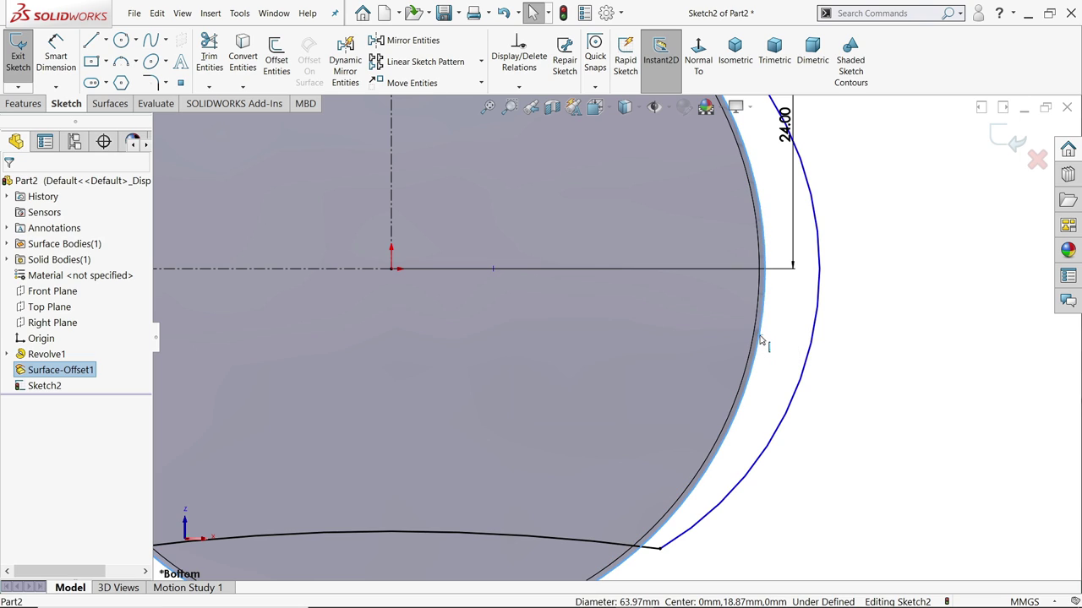
ctrl+click(809, 361)
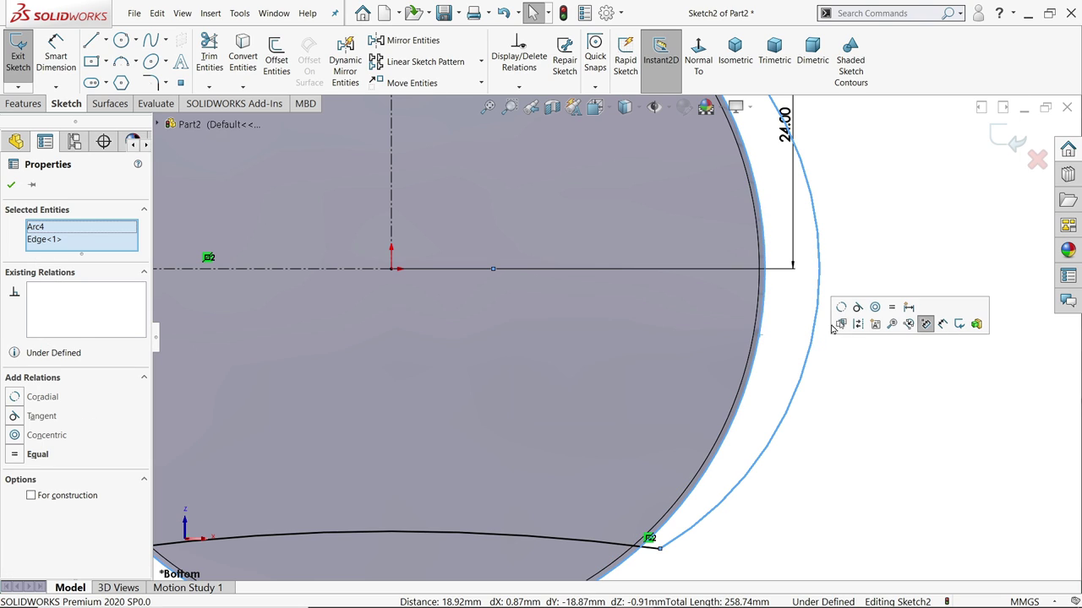
click(874, 309)
click(817, 385)
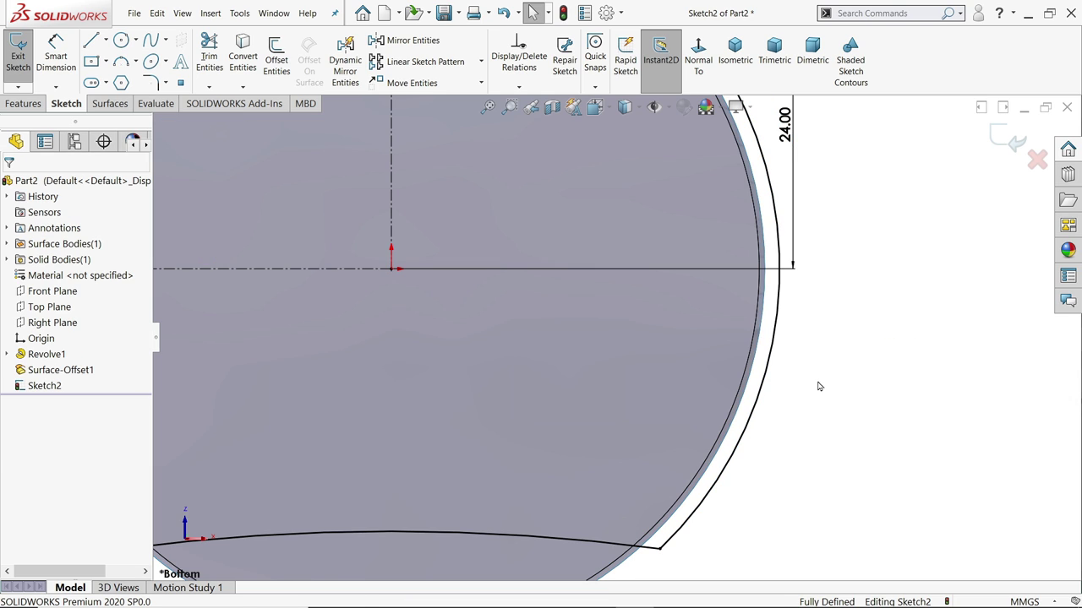
Mirror the right-hand side arc about the vertical centerline to close the profile on the left.
key(f)
scroll(577, 377, down, 3)
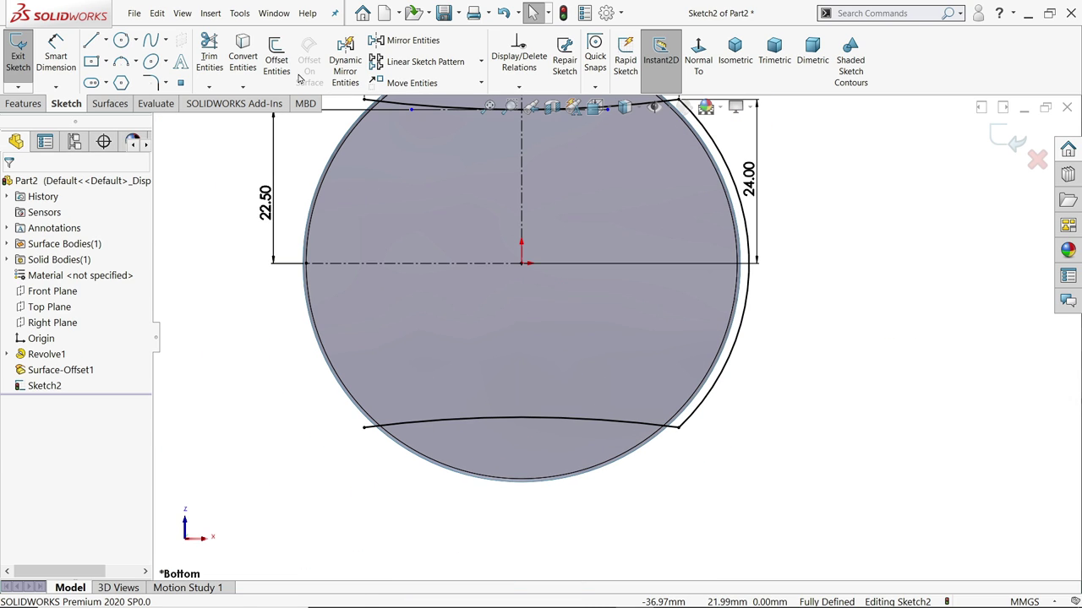
click(376, 40)
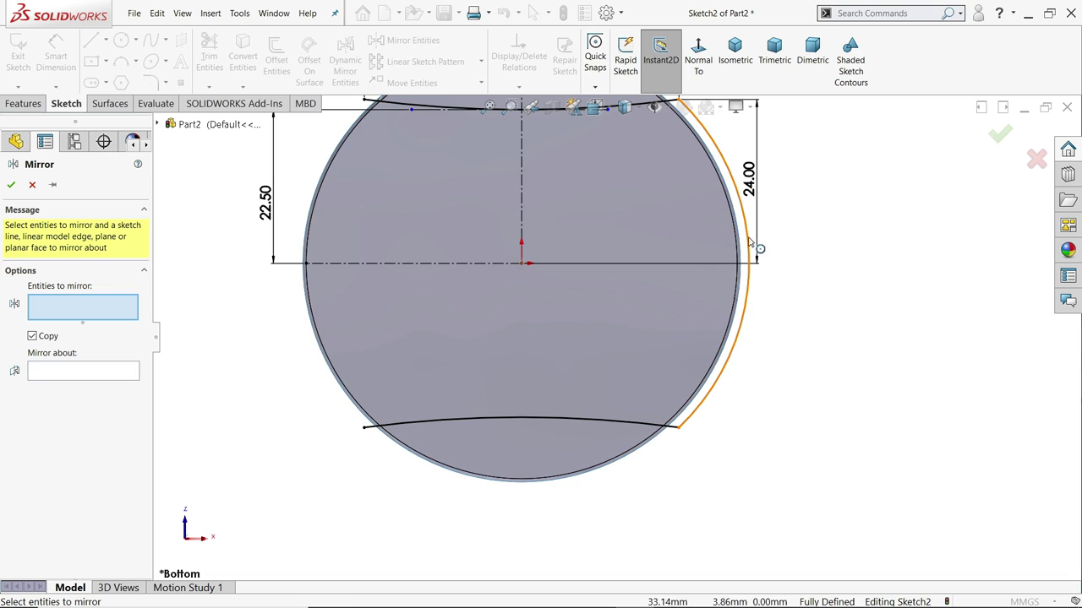
click(749, 246)
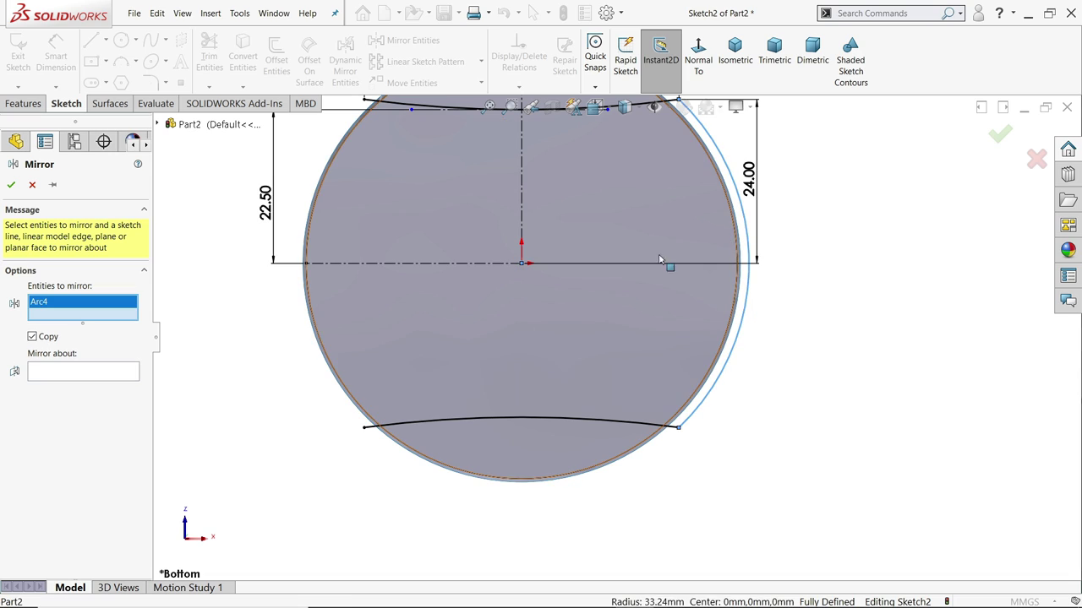
click(92, 378)
click(523, 203)
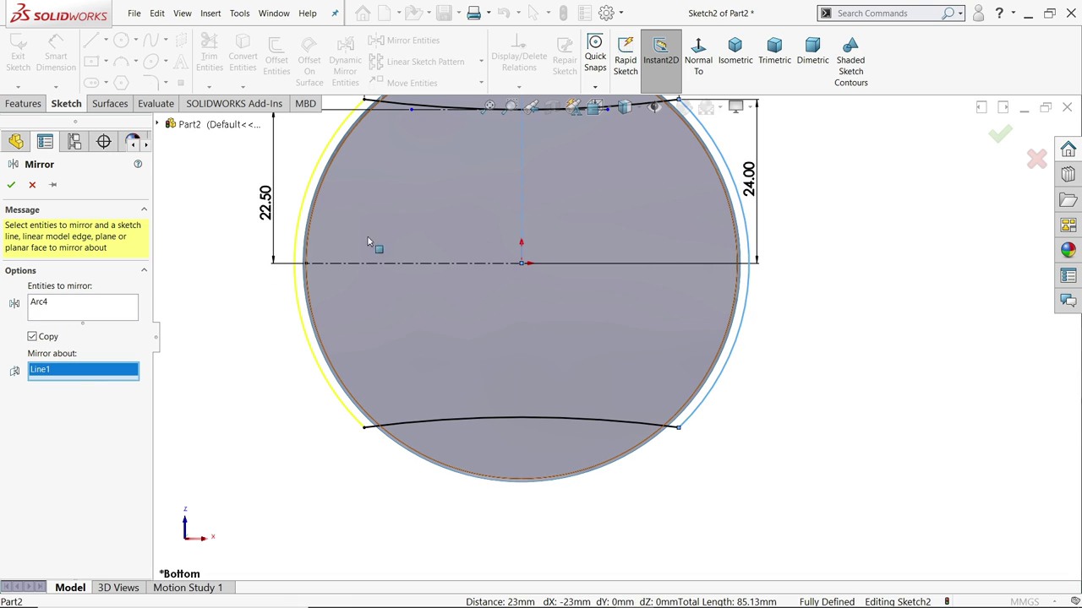
click(11, 184)
Extrude the closed profile upward as a boss up to the offset dome surface, merging it with the cap body.
key(z)
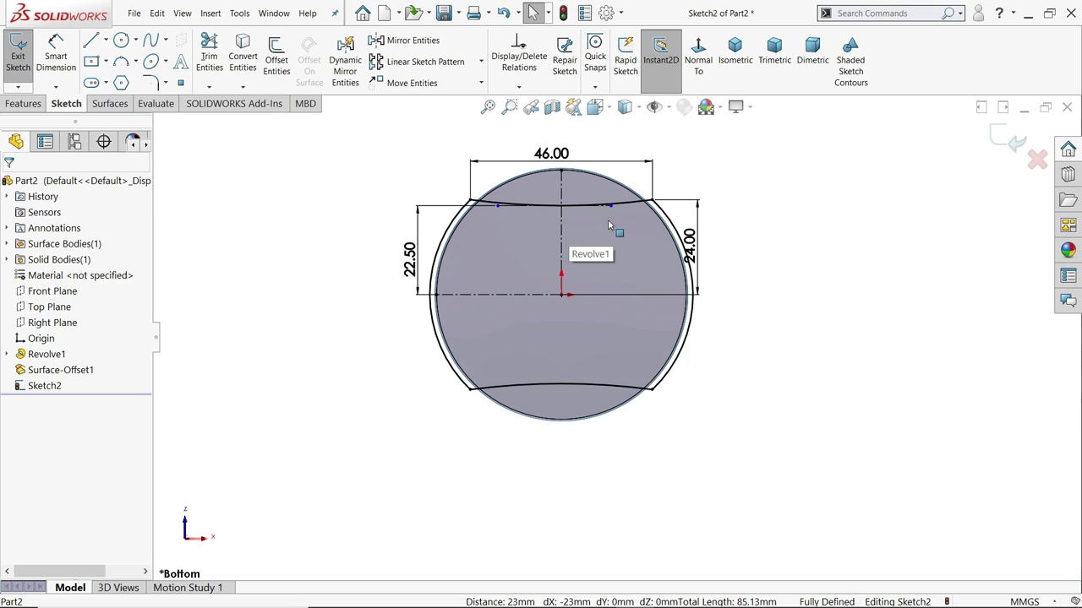
click(734, 55)
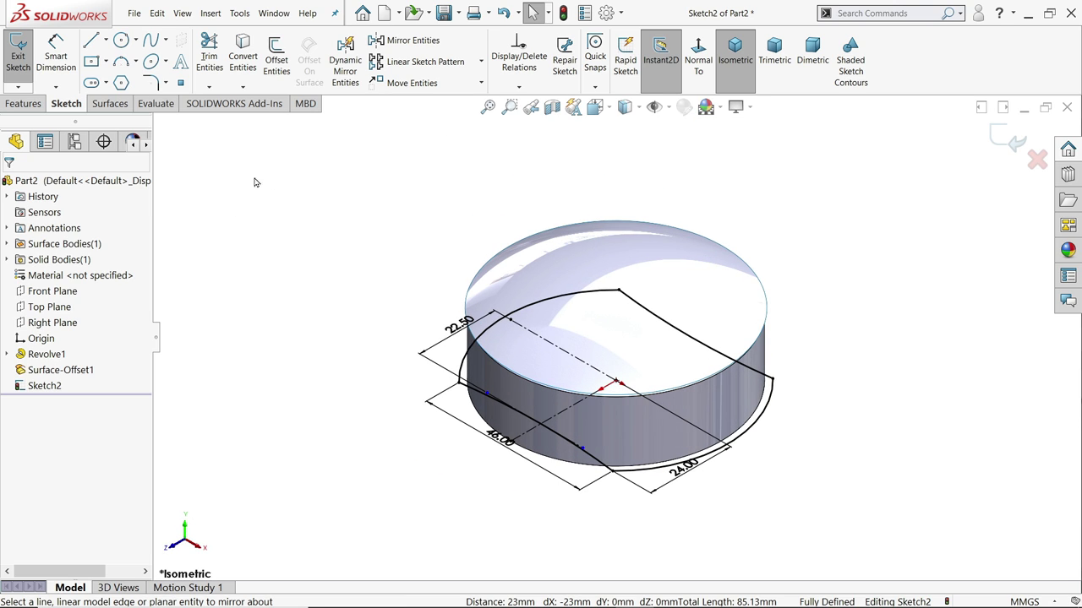
click(24, 103)
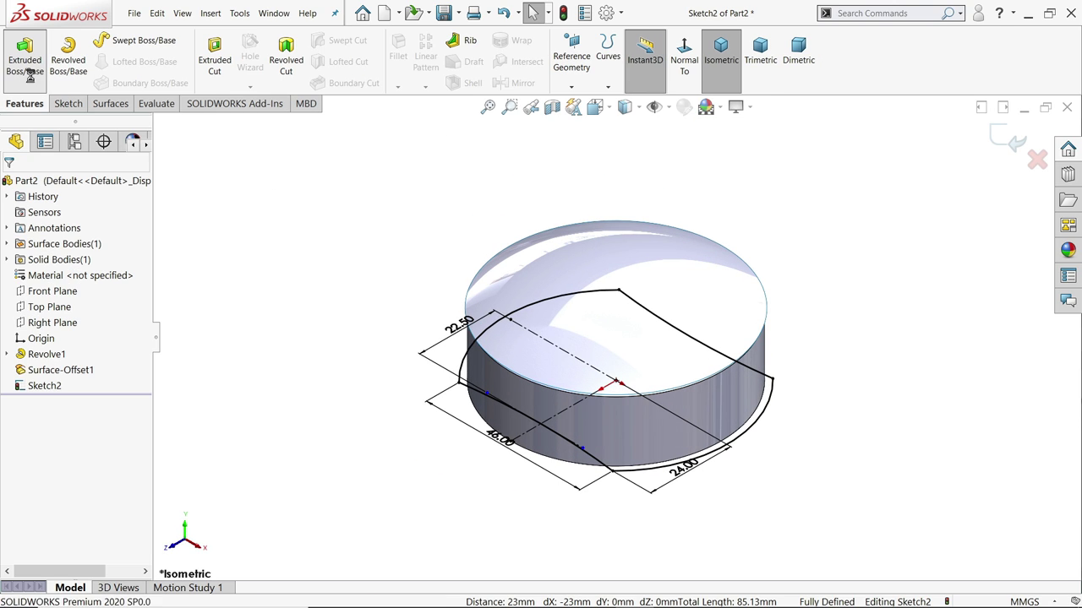
click(29, 74)
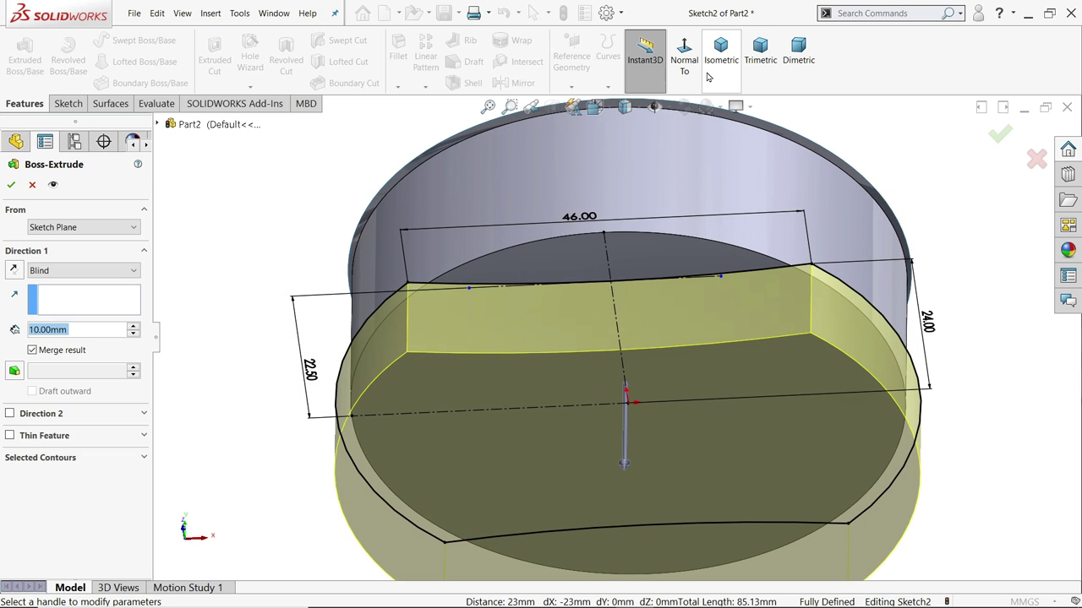
click(709, 74)
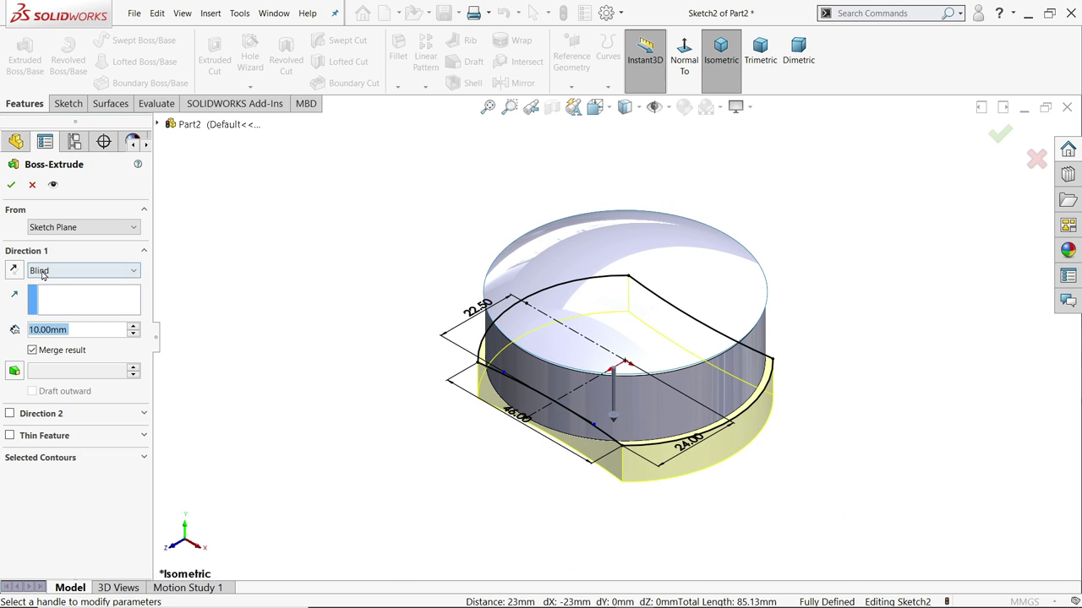
click(41, 271)
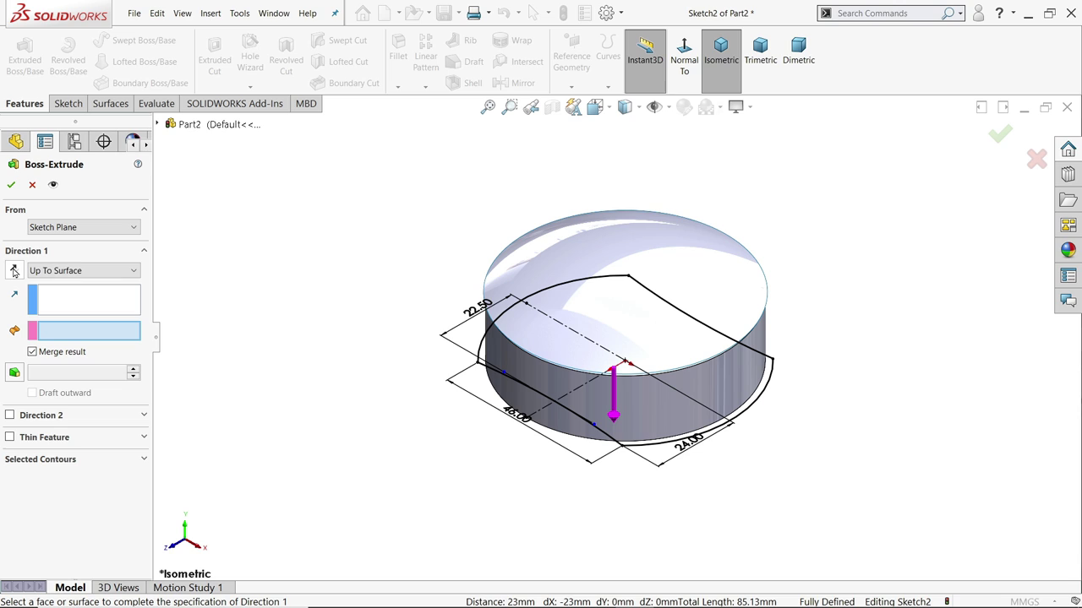
click(676, 245)
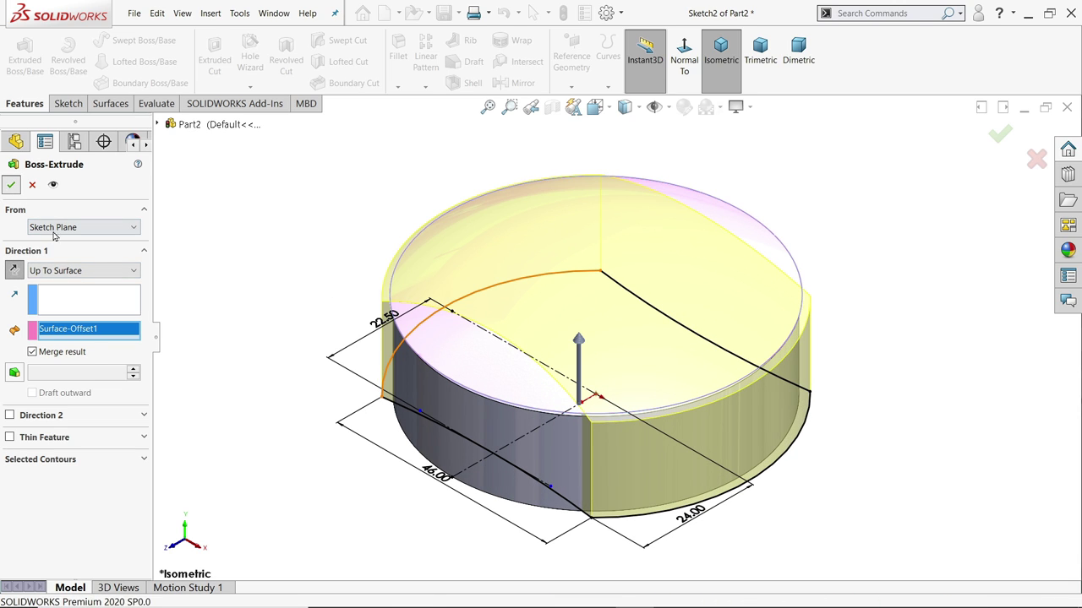
click(11, 184)
Hide the offset dome surface on top of the cap.
scroll(626, 348, down, 5)
click(286, 369)
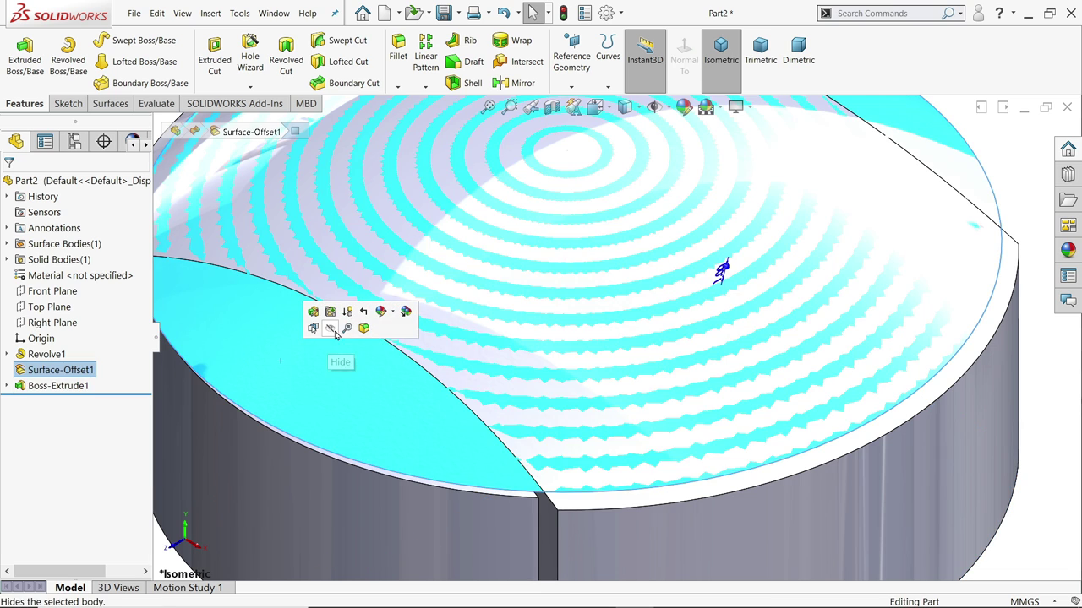
click(331, 329)
scroll(568, 358, up, 4)
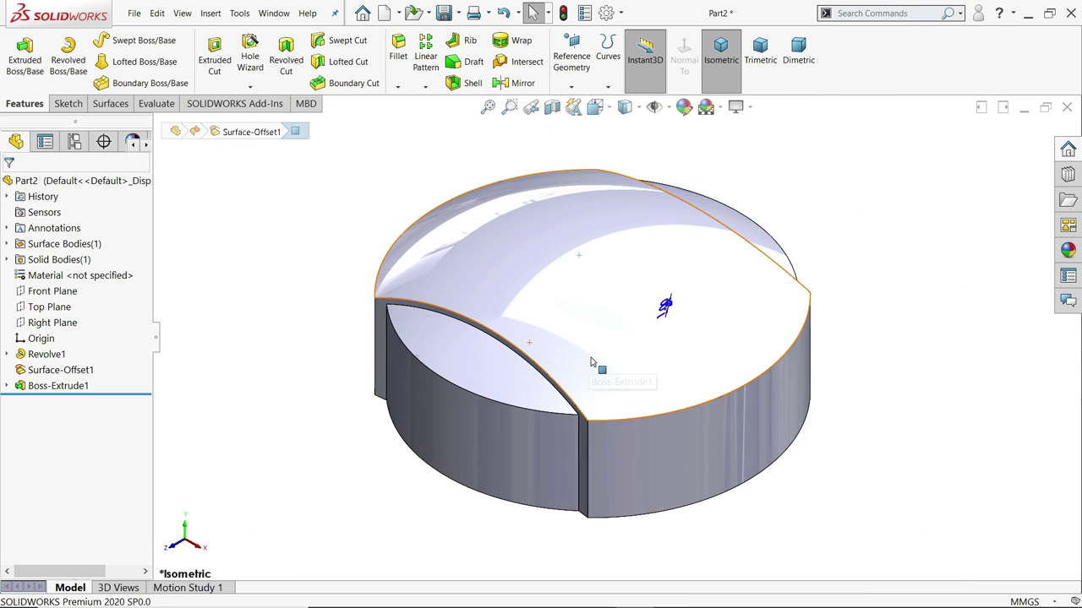
middle_drag(592, 362, 701, 355)
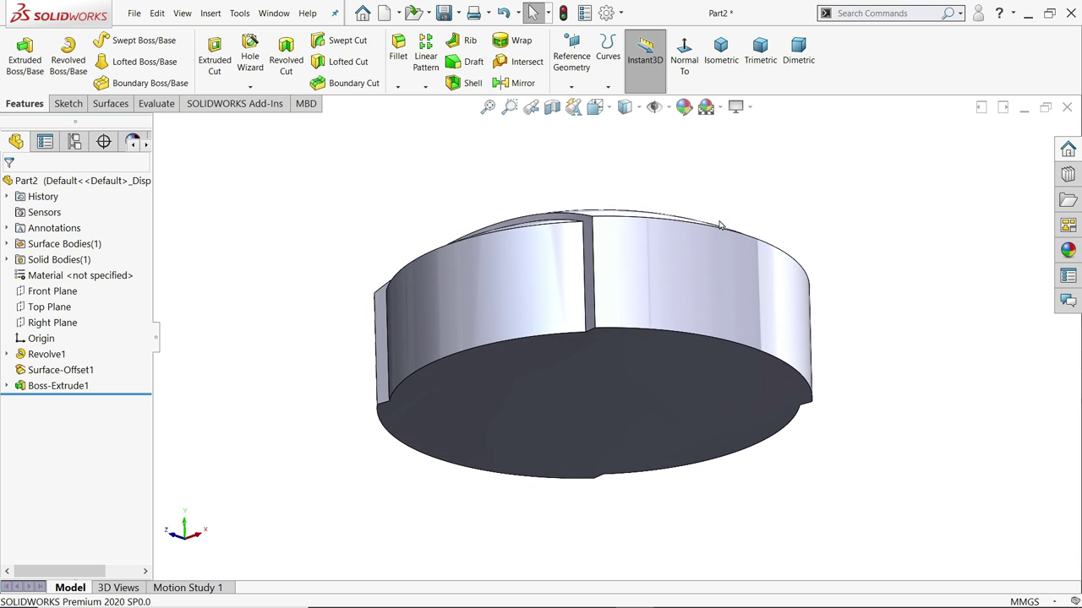
click(677, 403)
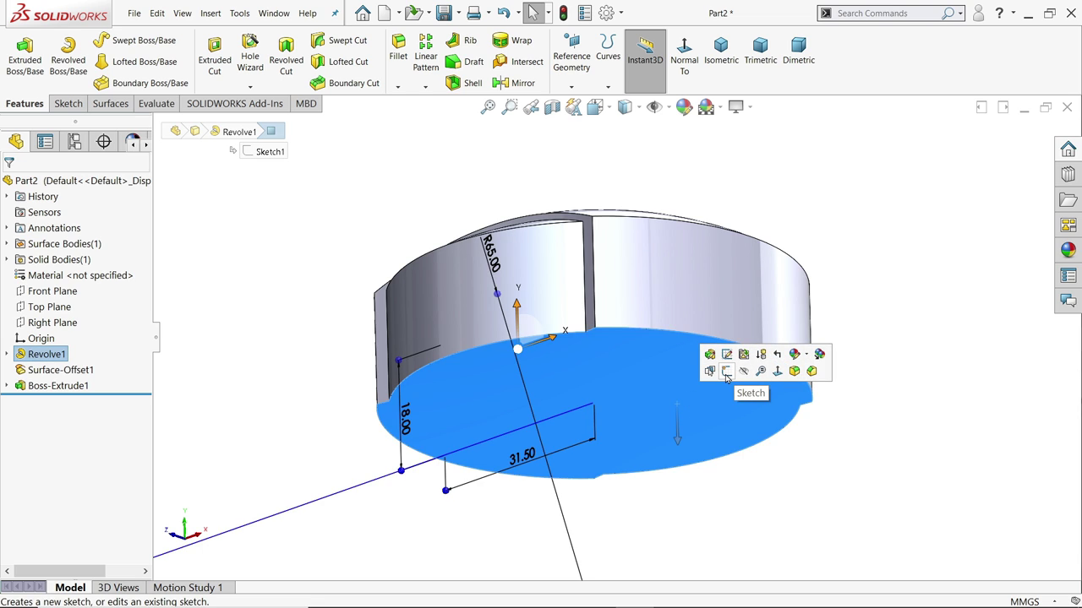
click(726, 372)
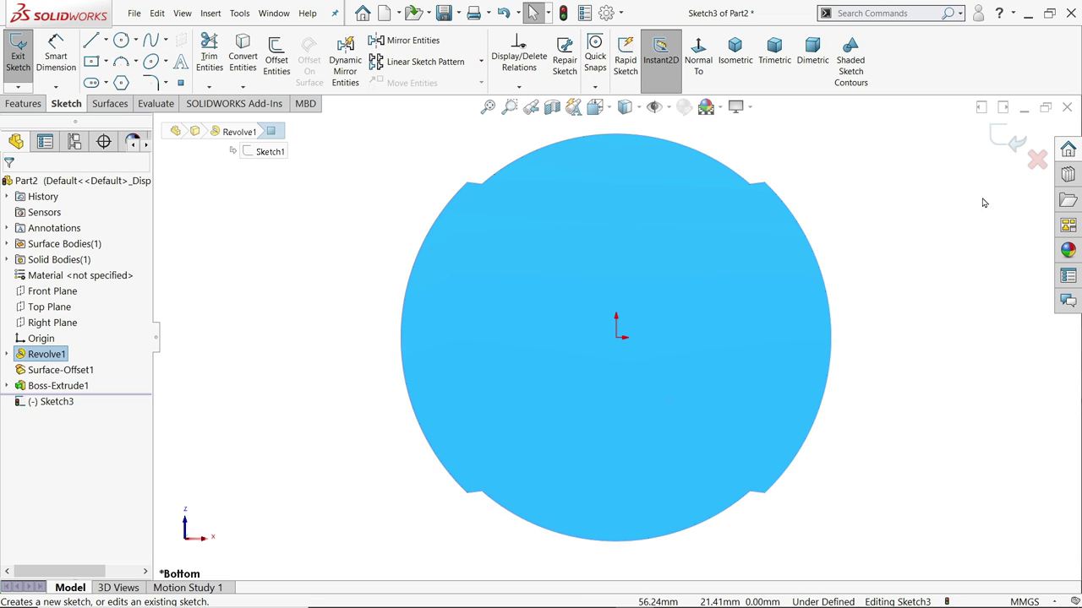
click(1037, 161)
click(575, 324)
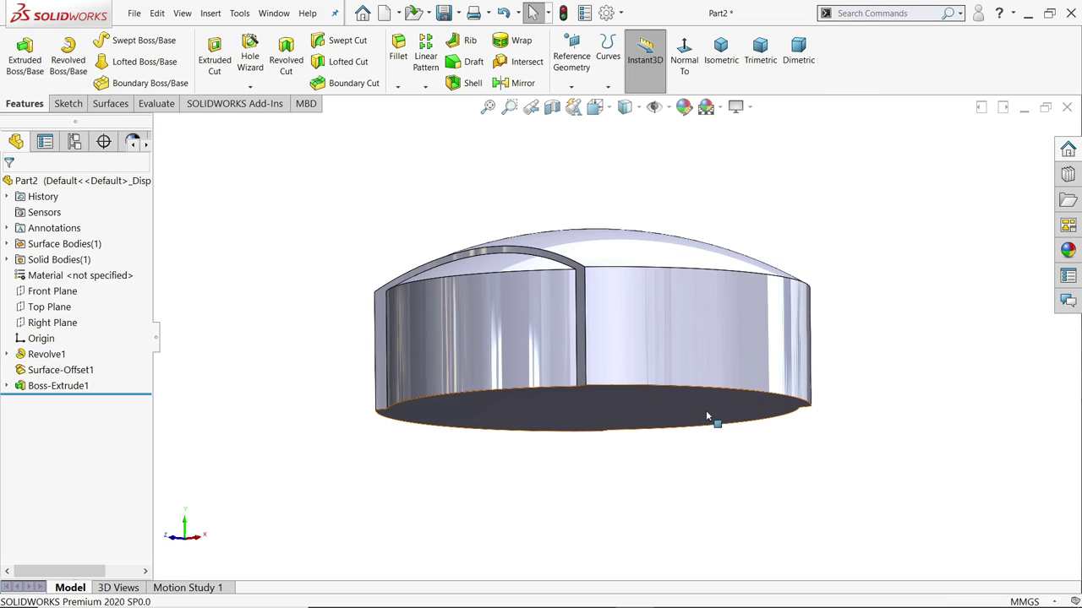
Create a reference plane offset 35 mm from the cap's flat underside, with the offset flipped upward above the dome.
click(707, 416)
click(572, 87)
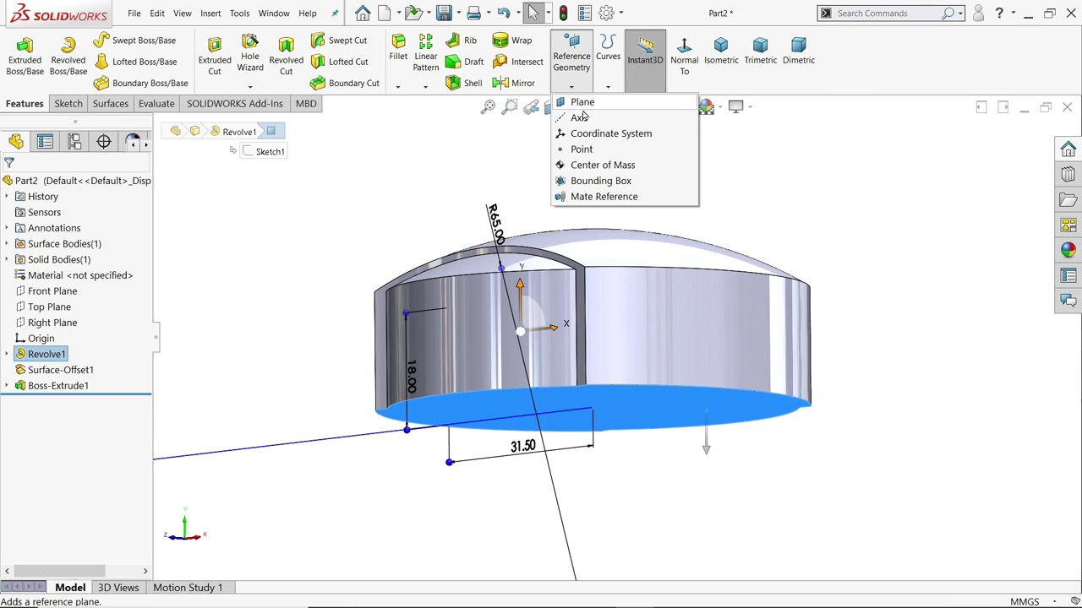
click(584, 102)
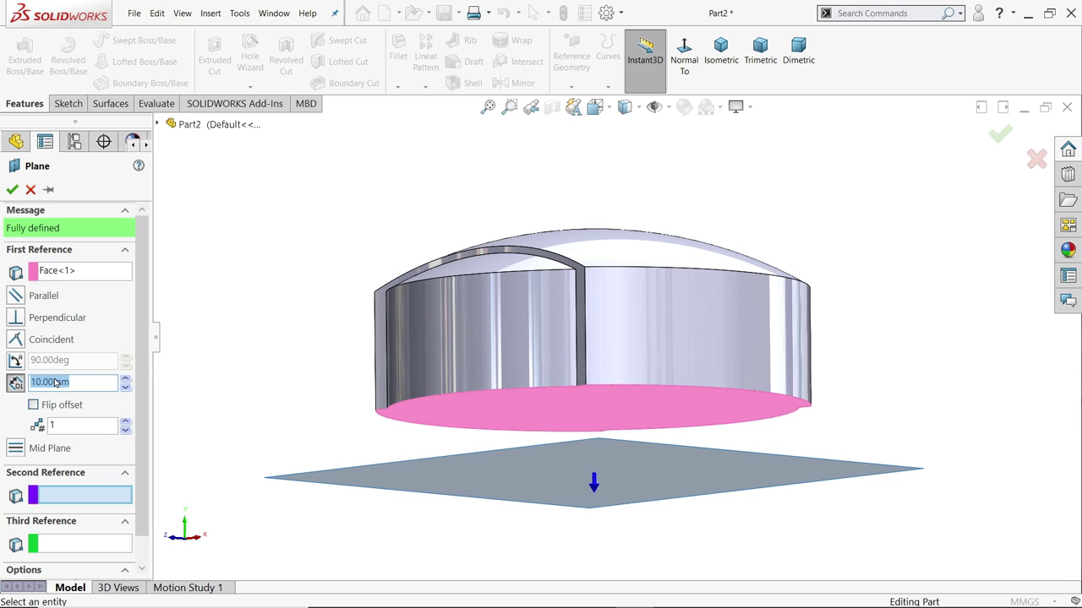
text(35)
key(Return)
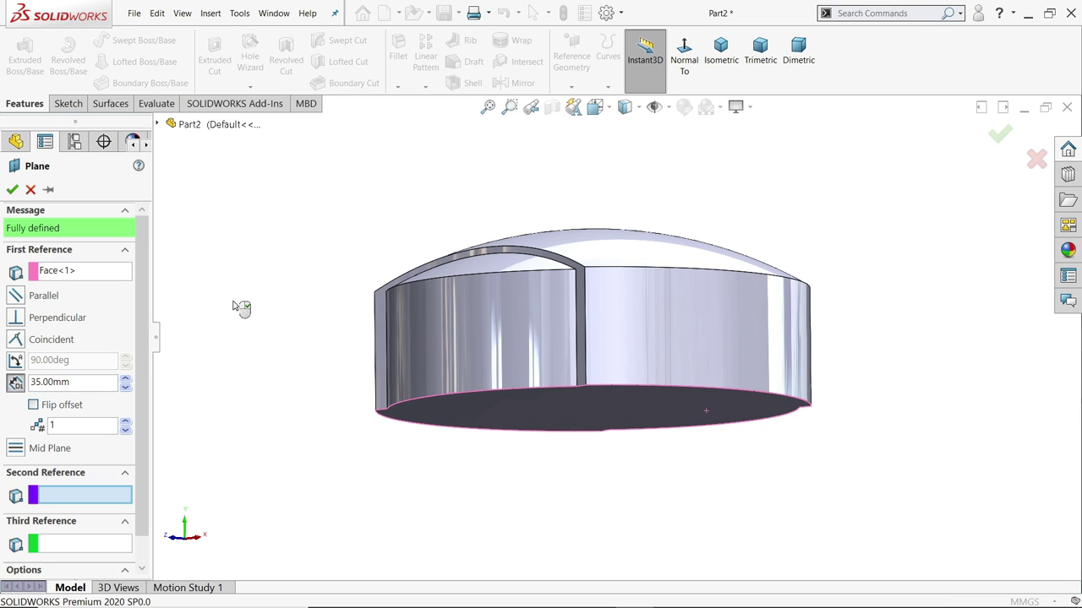
middle_drag(276, 297, 282, 375)
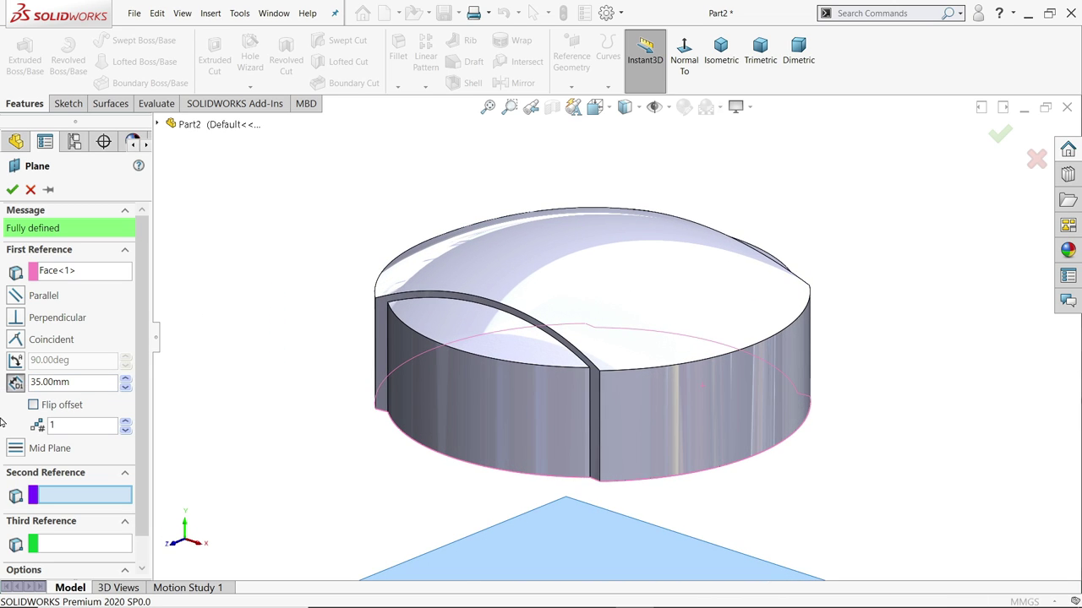
click(34, 405)
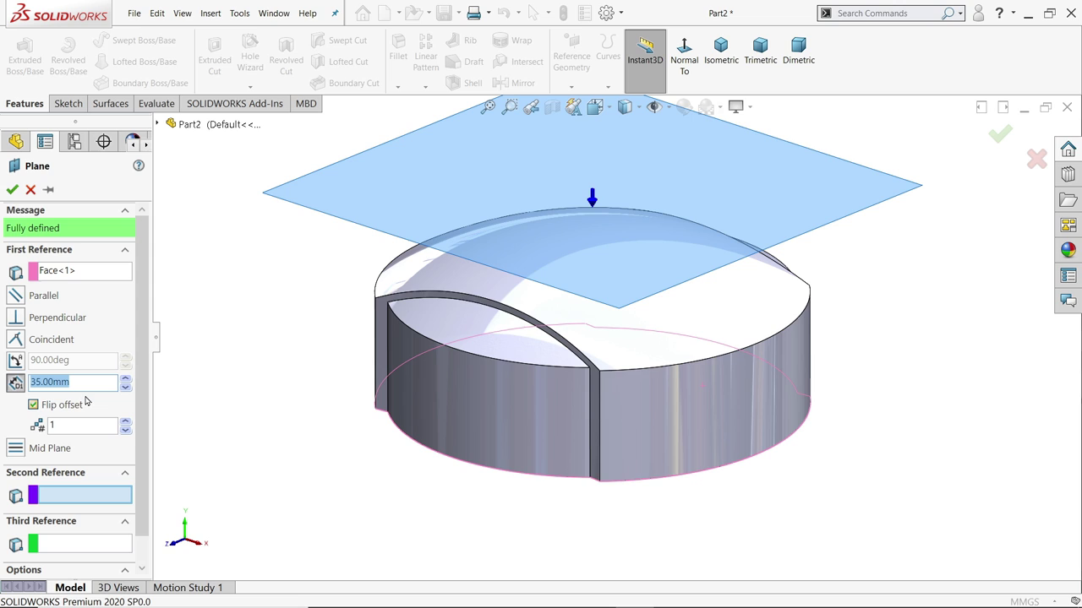
click(12, 191)
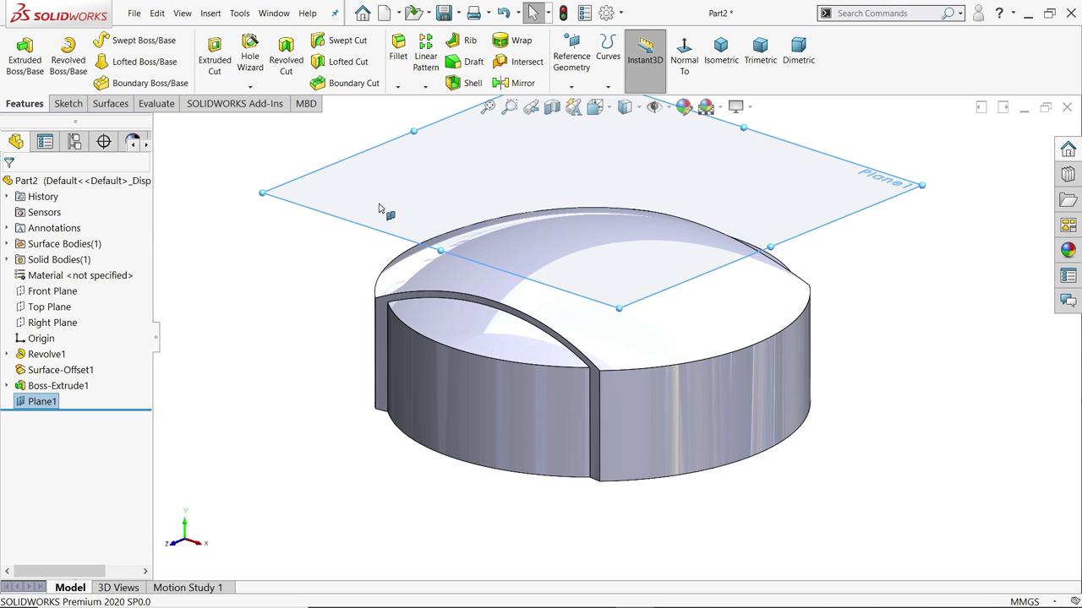
Start a sketch on Plane1 and draw an 18 mm diameter circle beside the origin, over the domed surface.
click(69, 104)
click(17, 55)
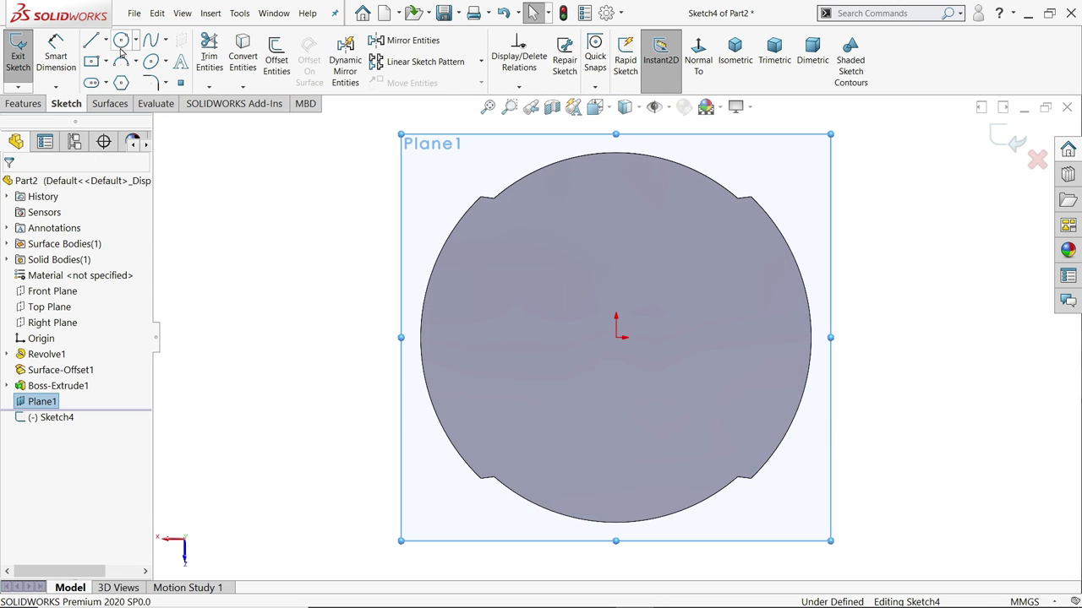
click(698, 52)
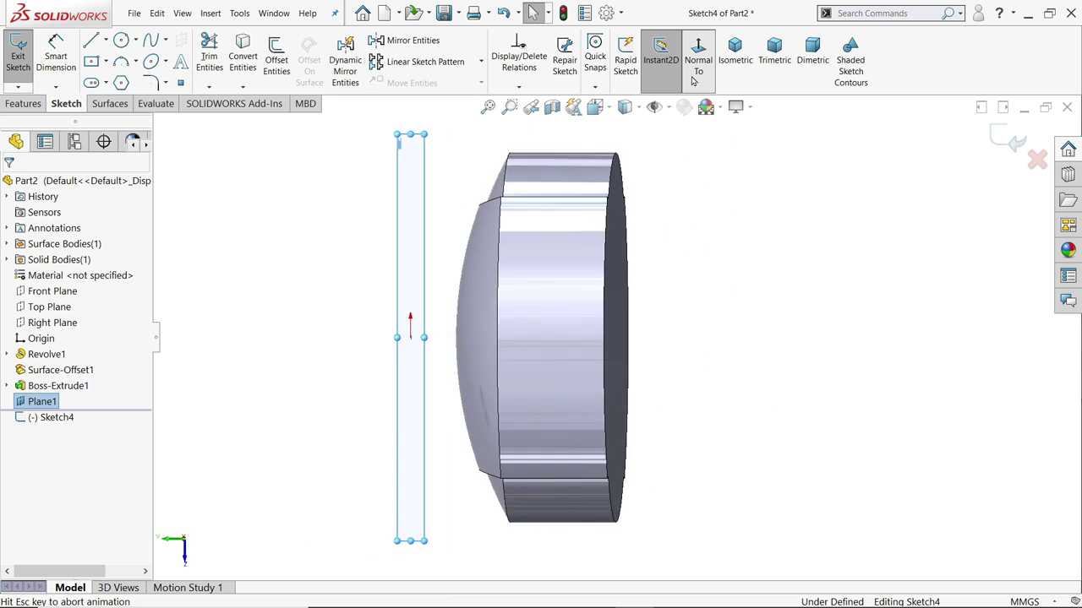
click(121, 39)
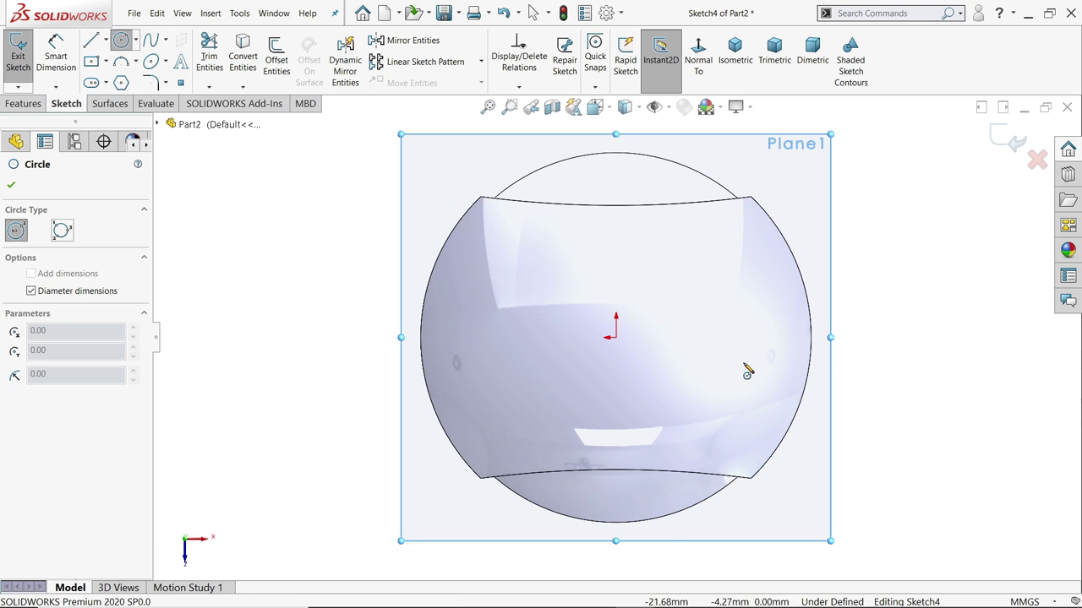
scroll(743, 368, down, 3)
click(714, 318)
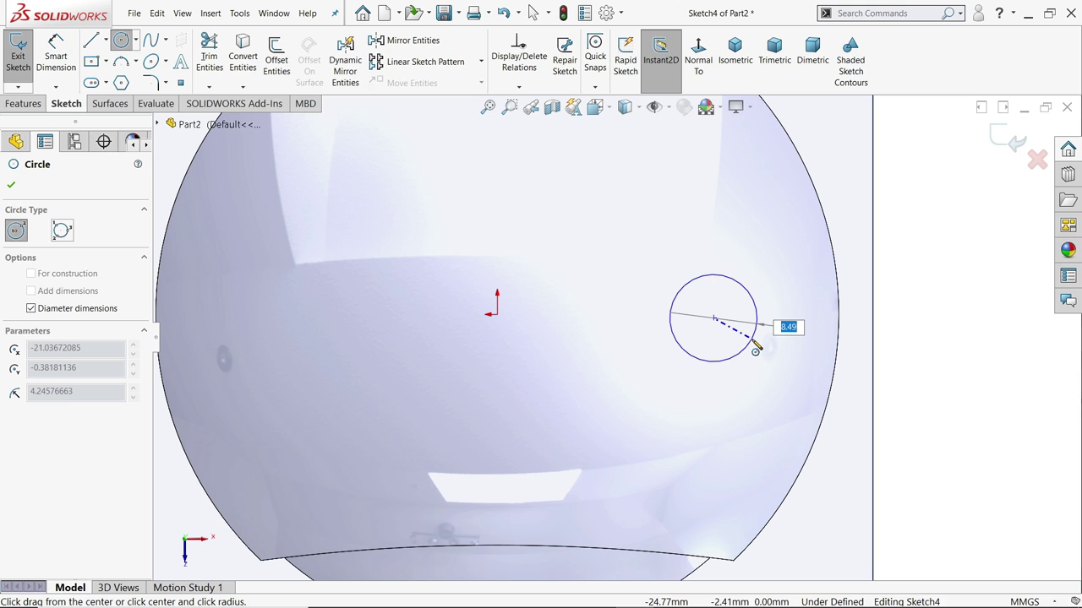
text(18)
key(Return)
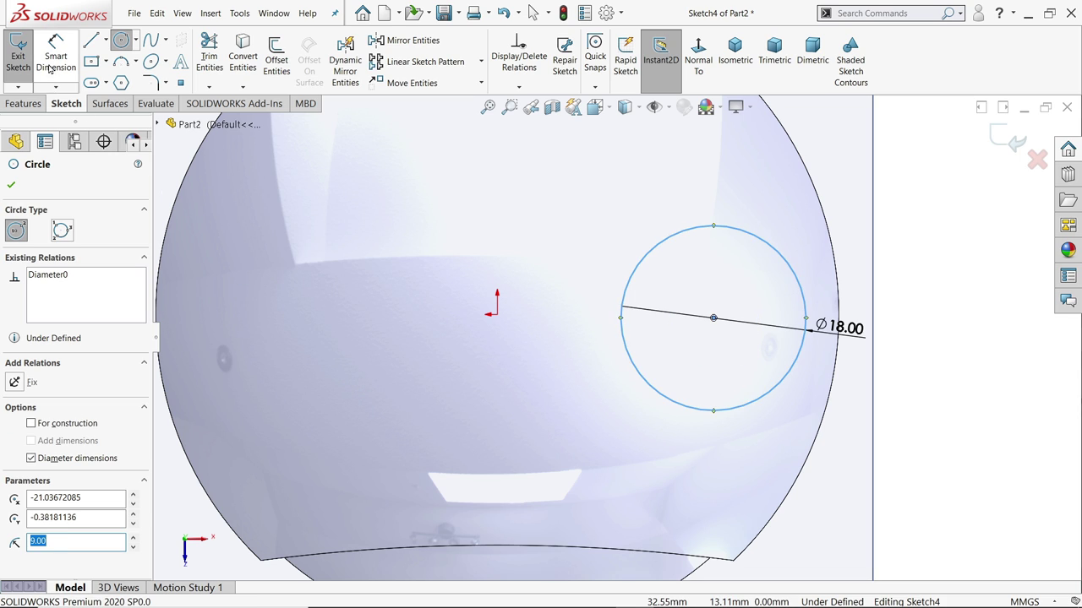
Dimension the circle's centre 17 mm horizontally from the origin.
click(56, 53)
click(714, 319)
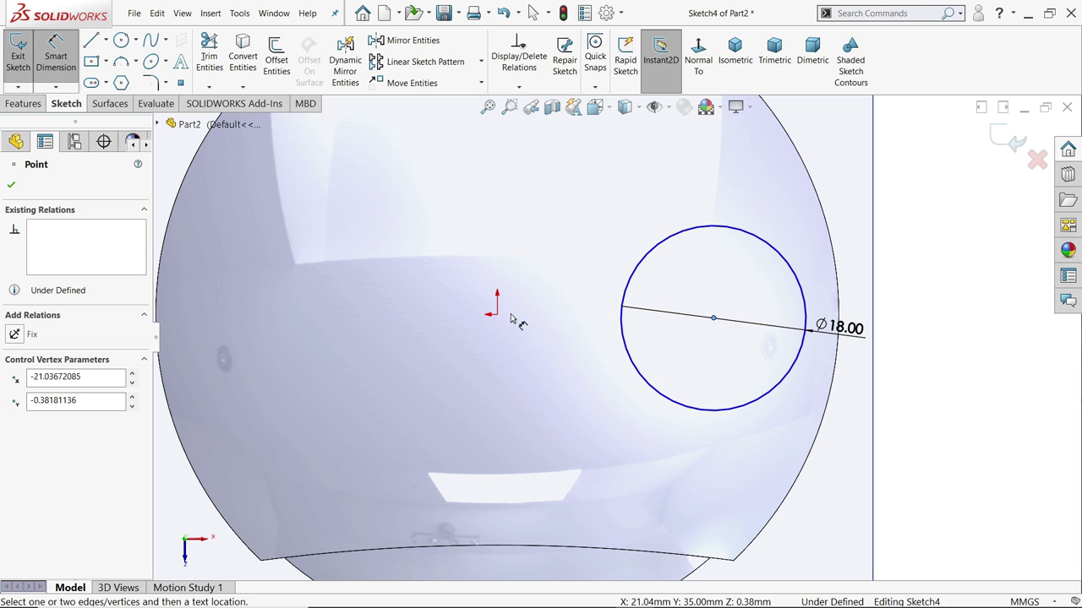
click(497, 315)
click(606, 188)
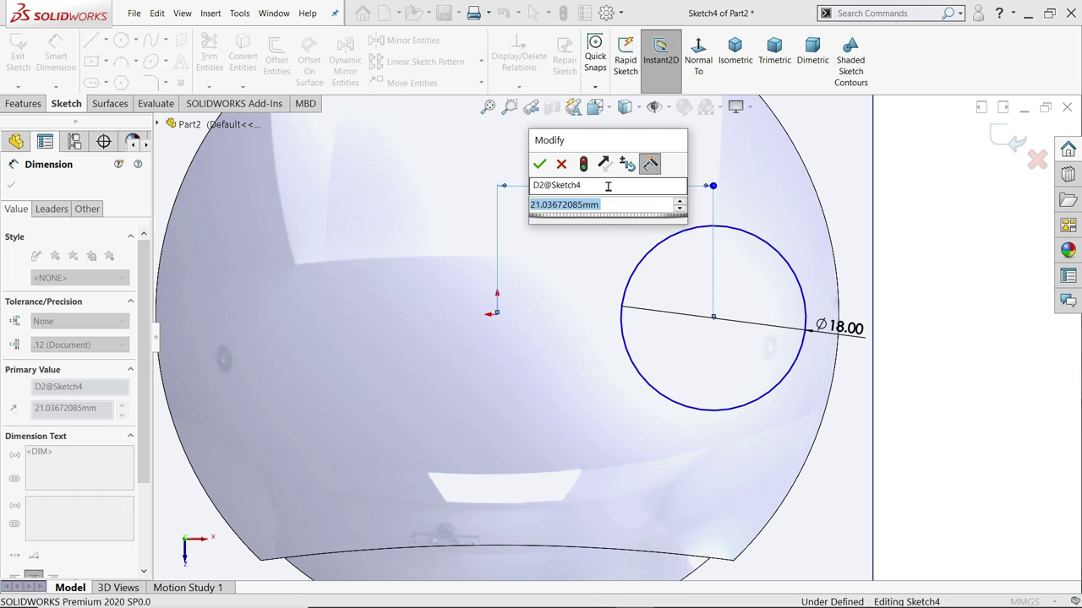
text(17)
key(Return)
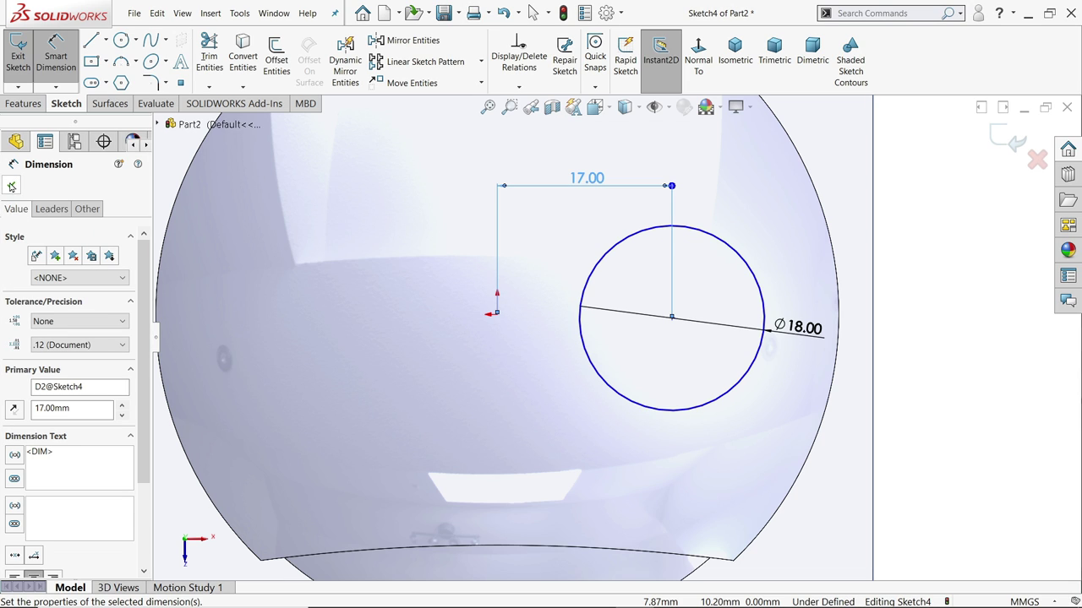
key(Escape)
Add a horizontal relation between the circle's centre and the origin.
click(672, 318)
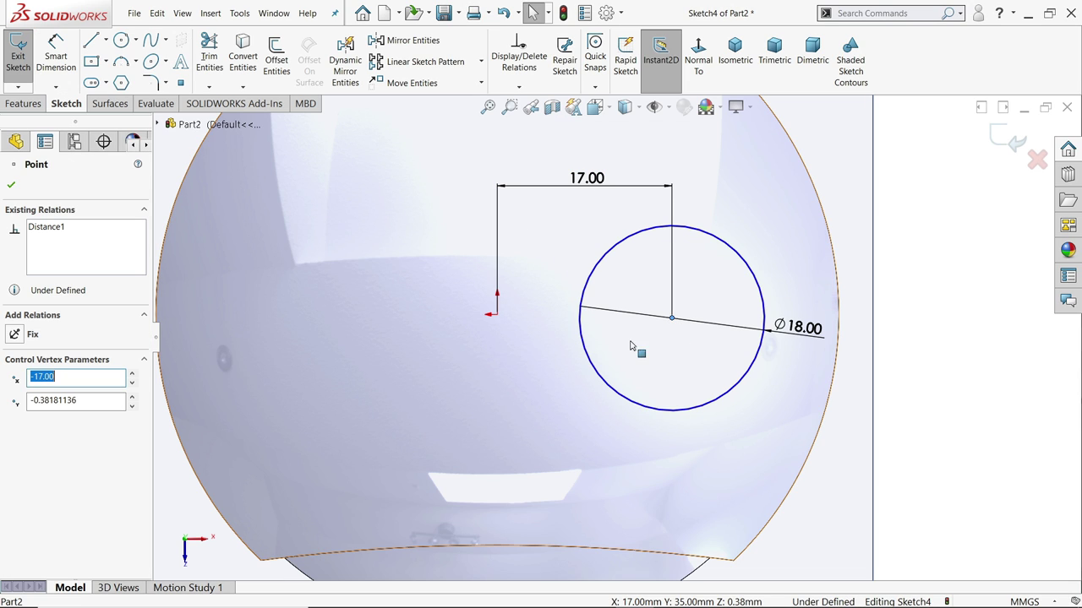
ctrl+click(497, 315)
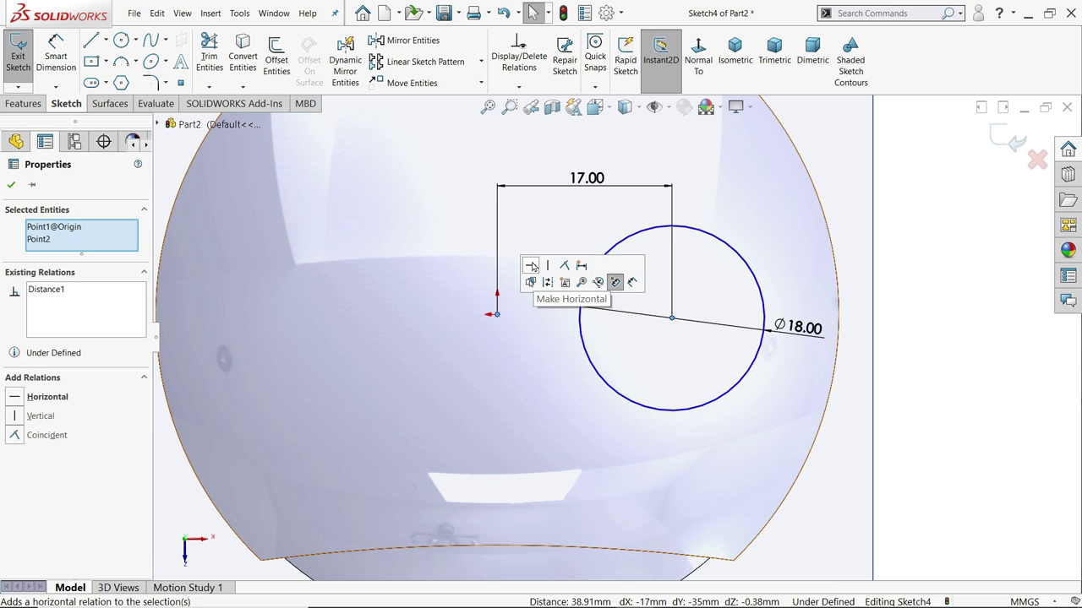
click(530, 266)
click(12, 185)
key(ctrl+7)
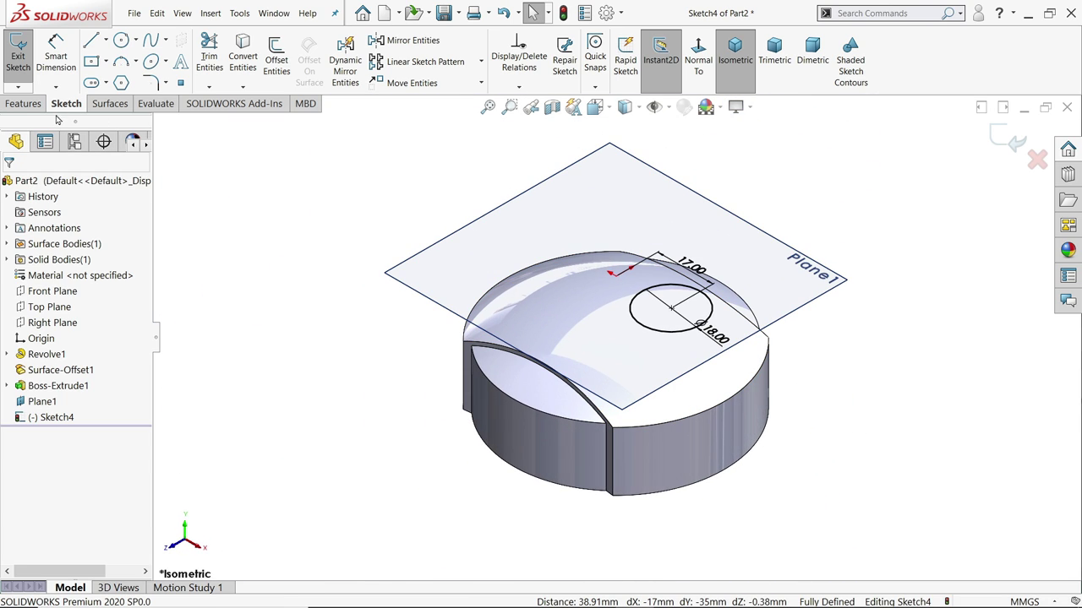
Extrude the 18 mm circle with Up To Surface, ending on the cap's domed top face.
click(24, 103)
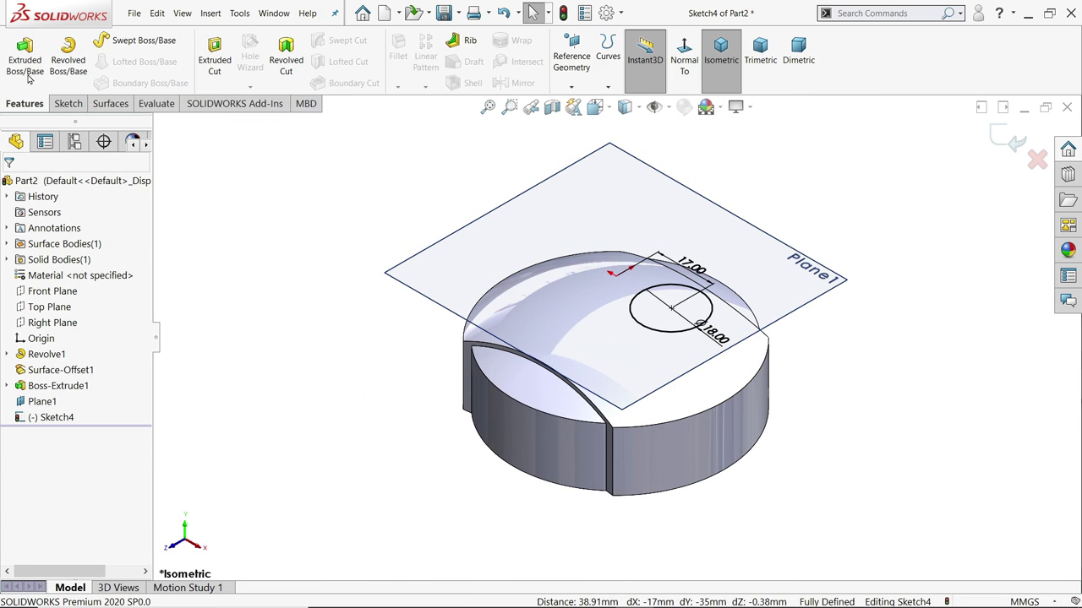
click(24, 59)
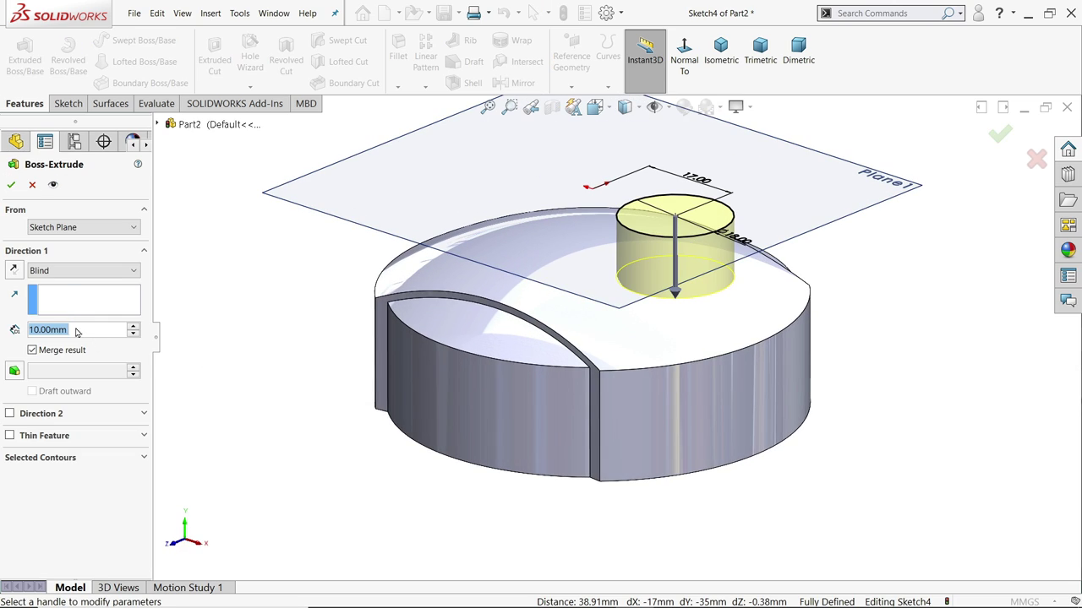
click(76, 270)
click(76, 332)
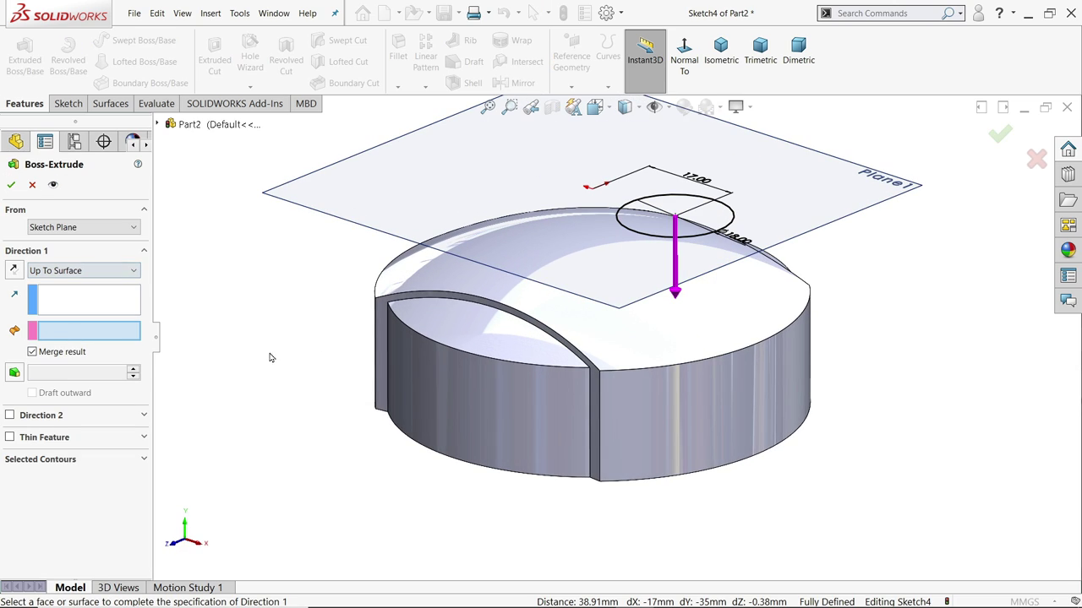
click(687, 332)
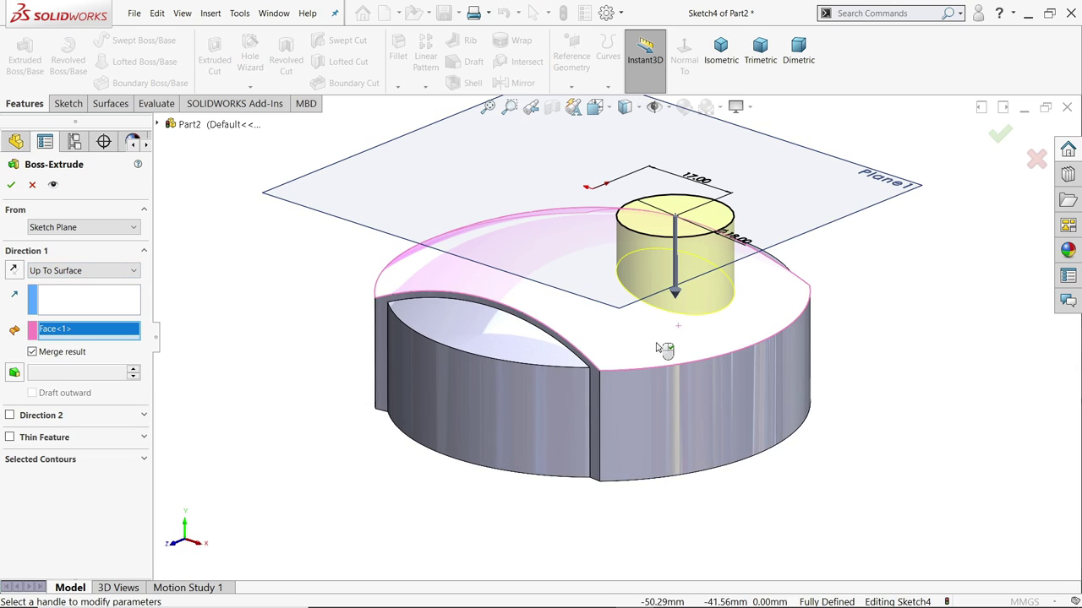
click(11, 185)
Hide the reference plane above the cap, Plane1.
click(835, 210)
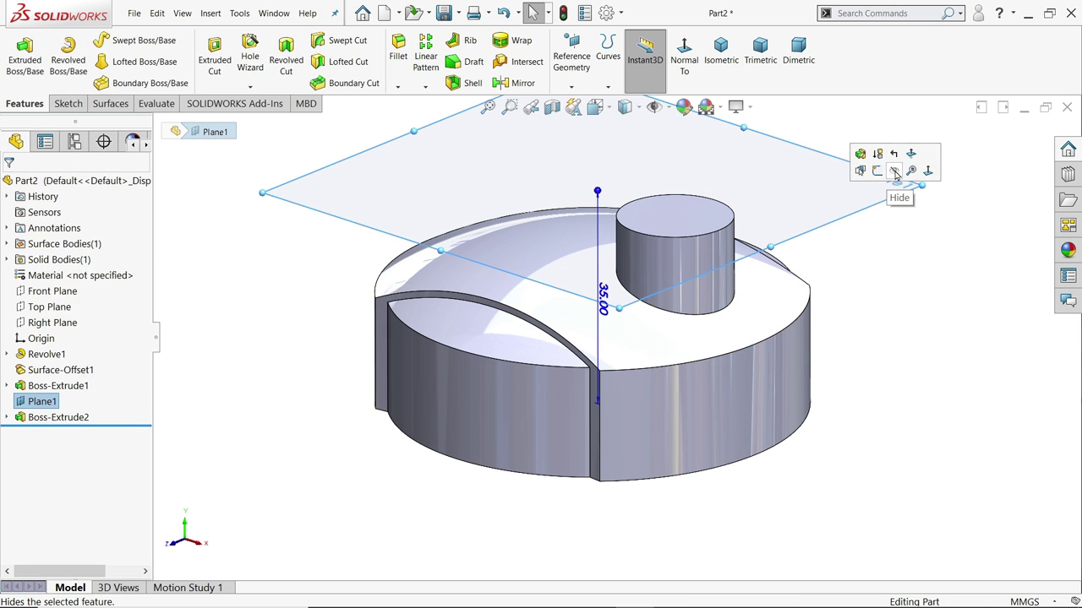
click(889, 219)
middle_drag(892, 347, 766, 273)
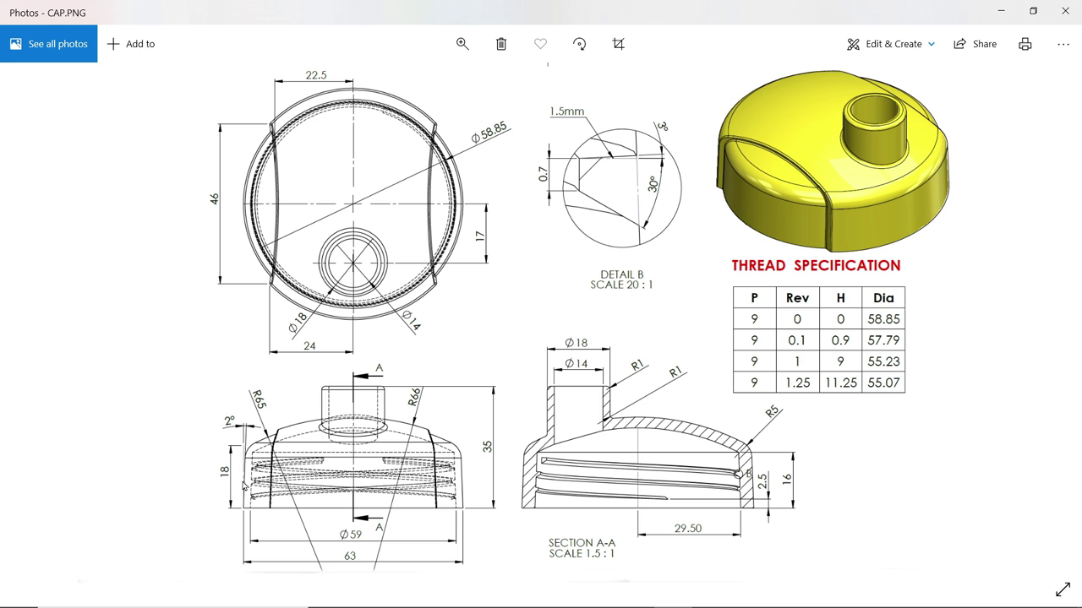
Examine the front view and section A-A in the CAP.PNG drawing for the draft angle and fillet radii, and return to SOLIDWORKS.
click(462, 44)
drag(392, 88, 421, 96)
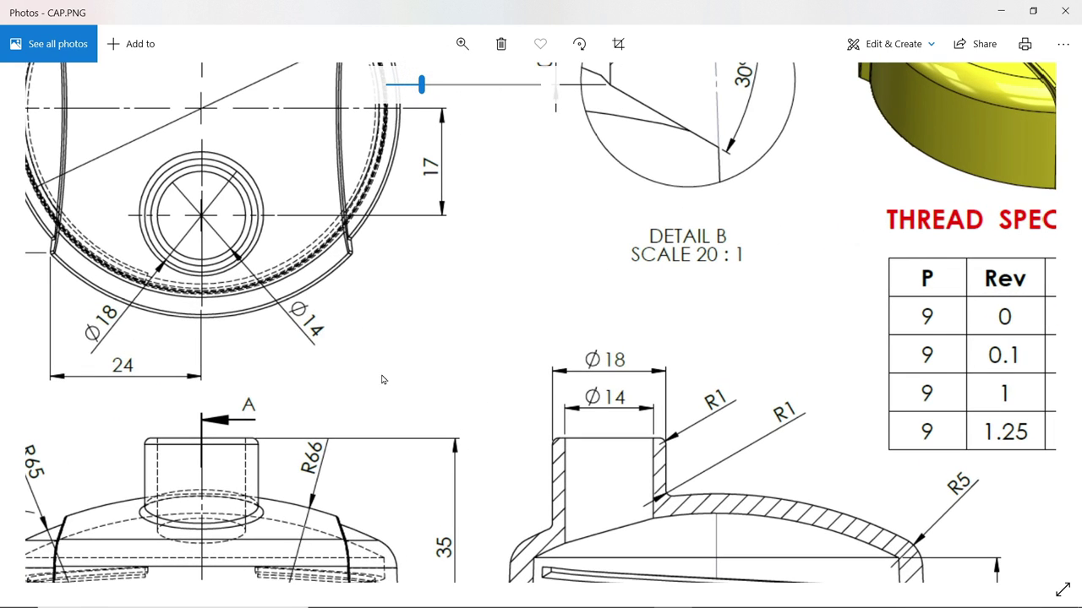
drag(382, 378, 560, 207)
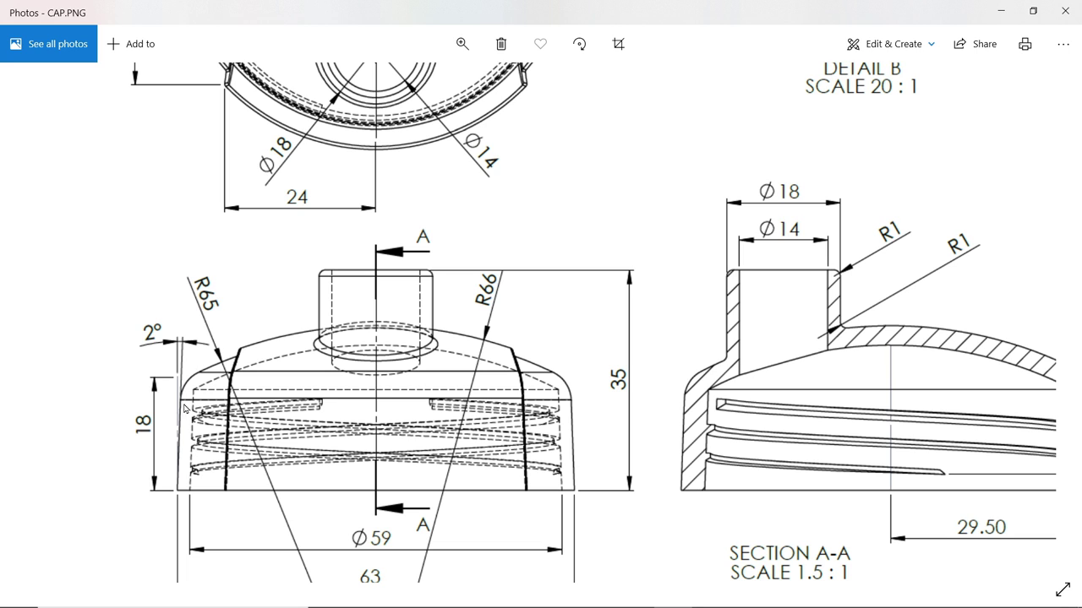
drag(582, 417, 450, 398)
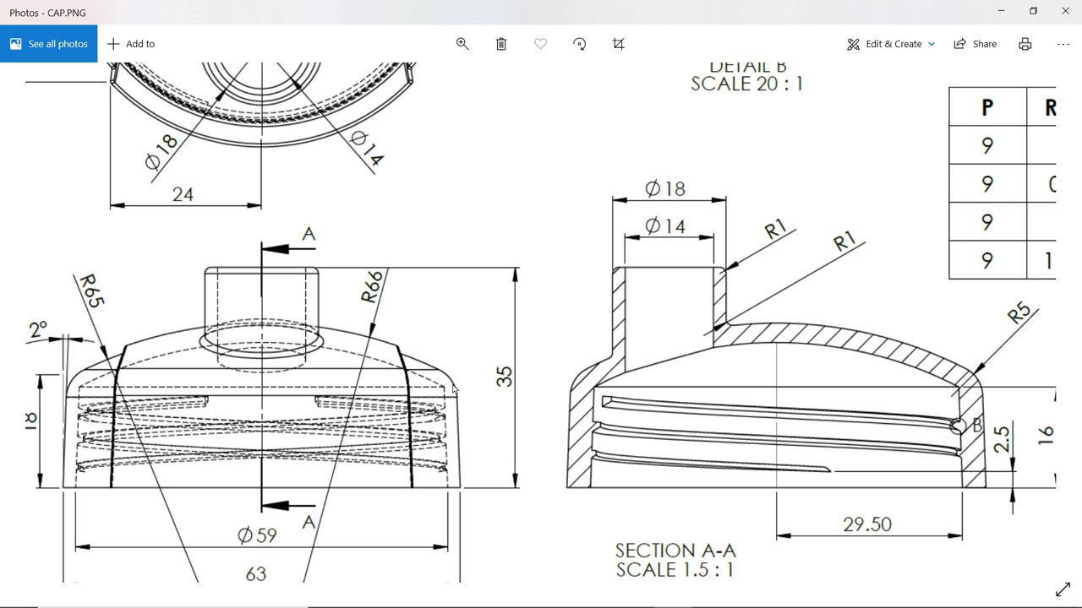
drag(1031, 335, 989, 330)
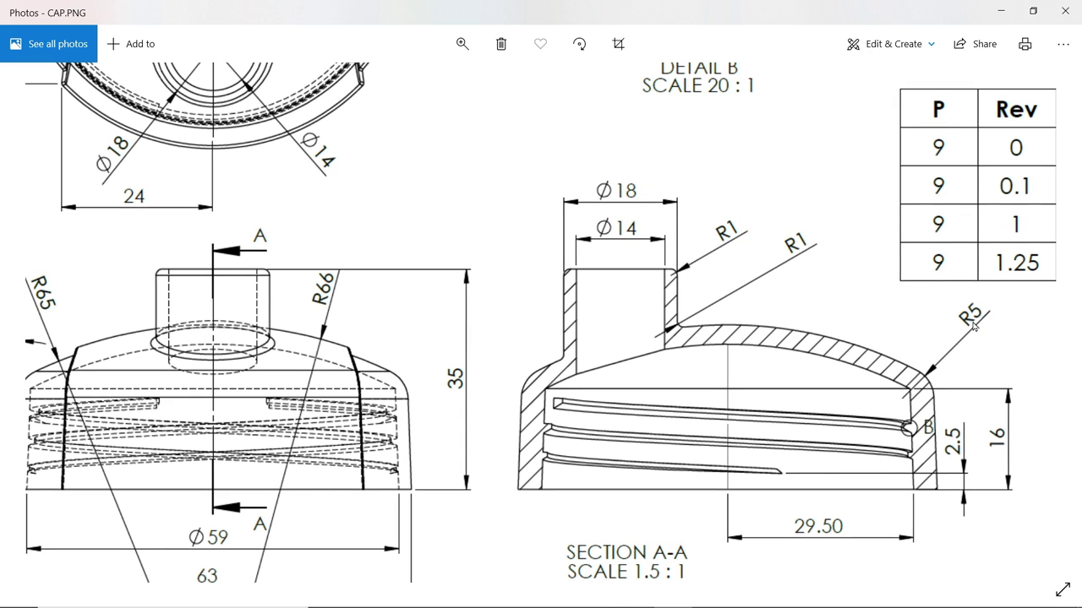
mouse_move(773, 382)
mouse_down()
mouse_move(730, 316)
mouse_move(698, 318)
mouse_up()
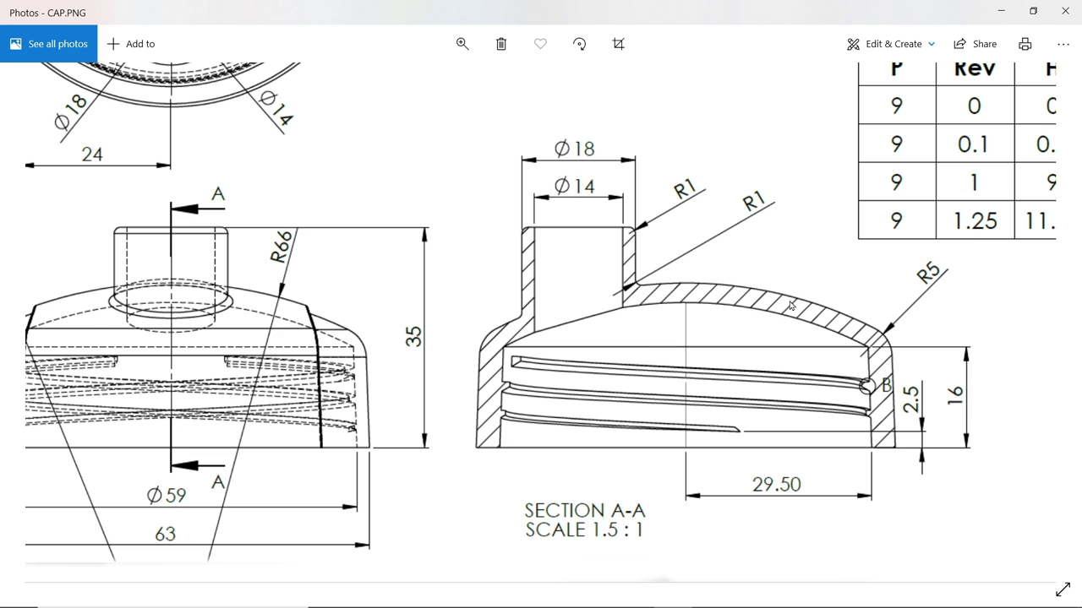
scroll(799, 357, down, 3)
click(1001, 11)
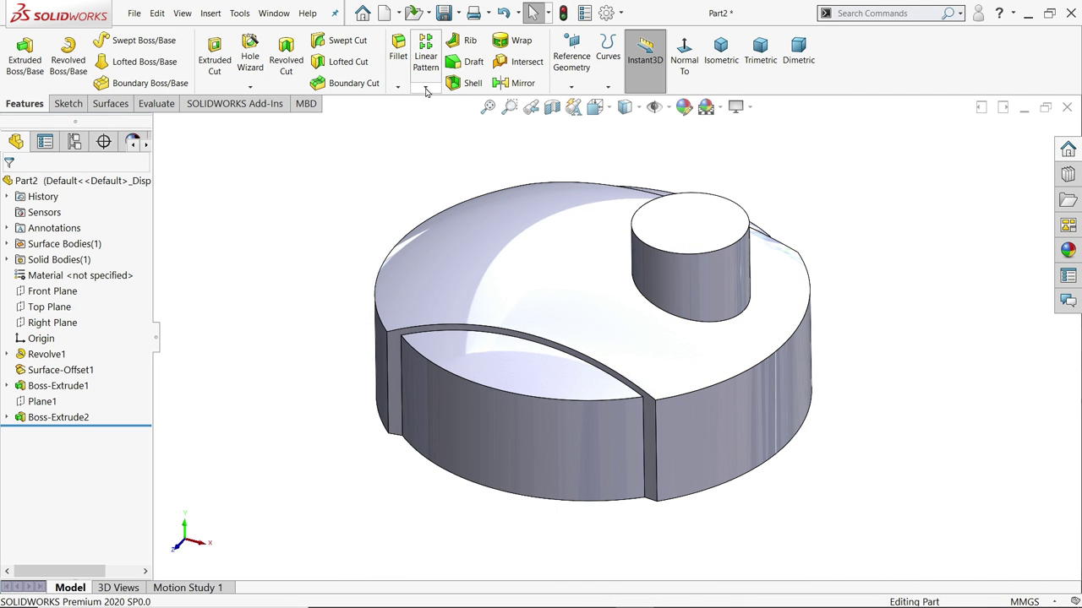
Set up a 2° draft with the cap's bottom face as neutral plane and the outer side walls and narrow step faces as draft faces.
click(473, 62)
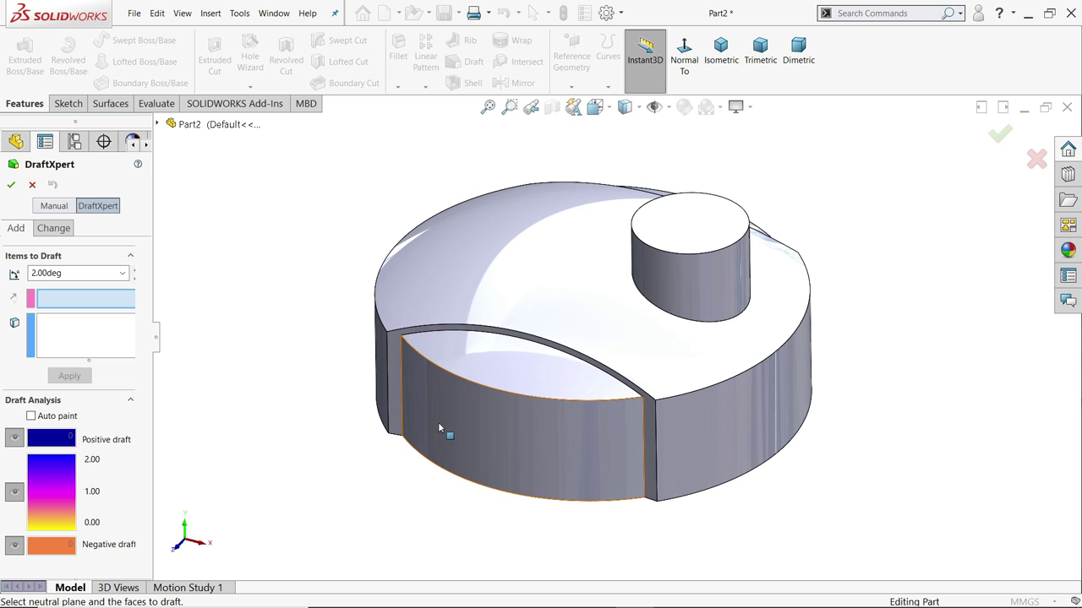
middle_drag(322, 464, 316, 370)
click(558, 387)
click(510, 330)
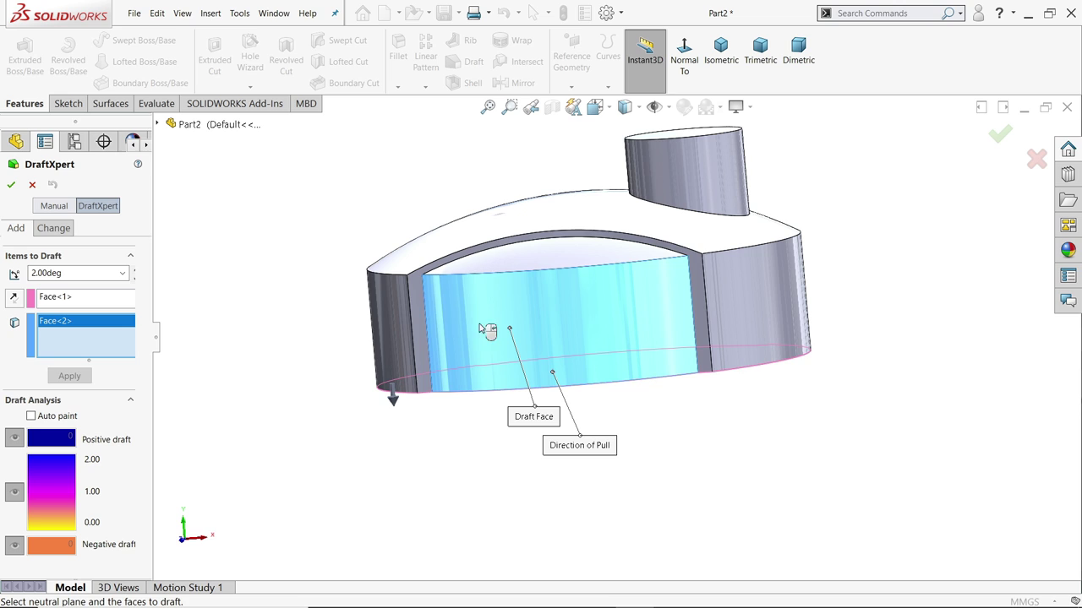
click(423, 328)
click(768, 331)
middle_drag(768, 331, 651, 375)
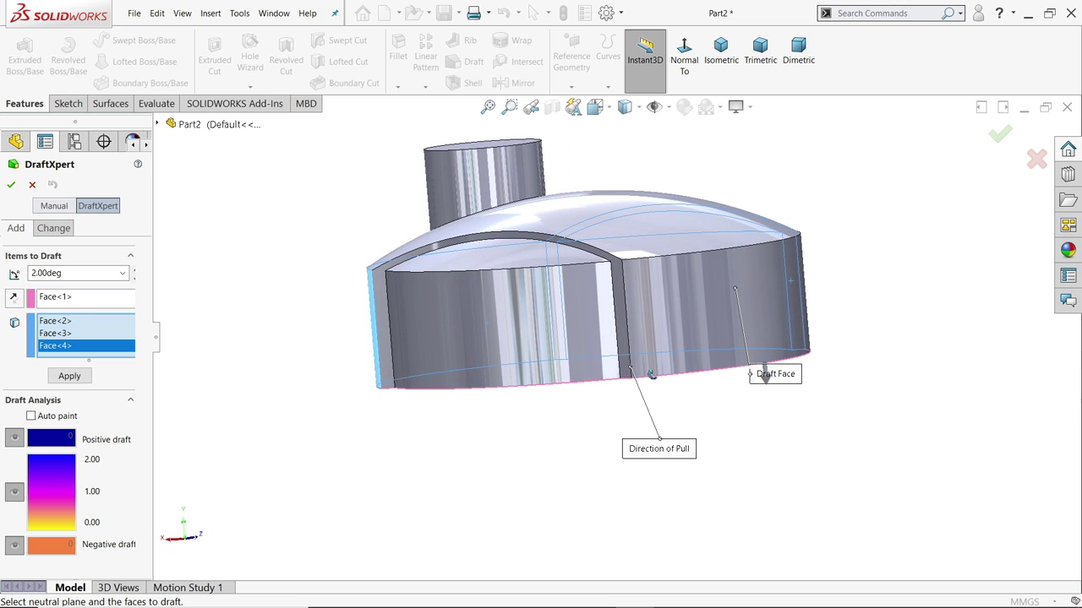
click(504, 321)
click(744, 326)
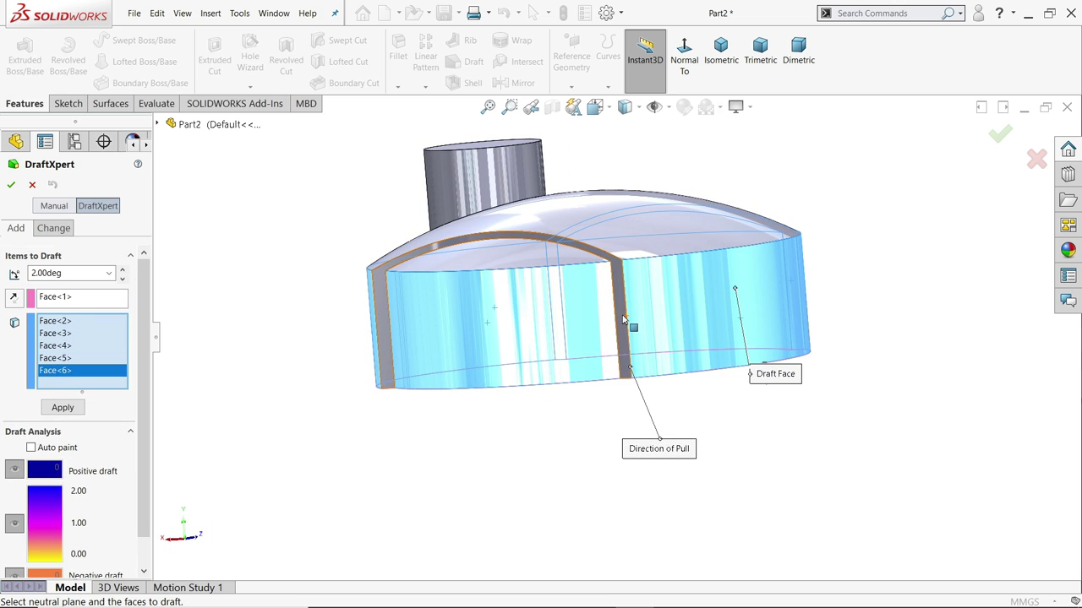
click(626, 321)
middle_drag(764, 333, 487, 347)
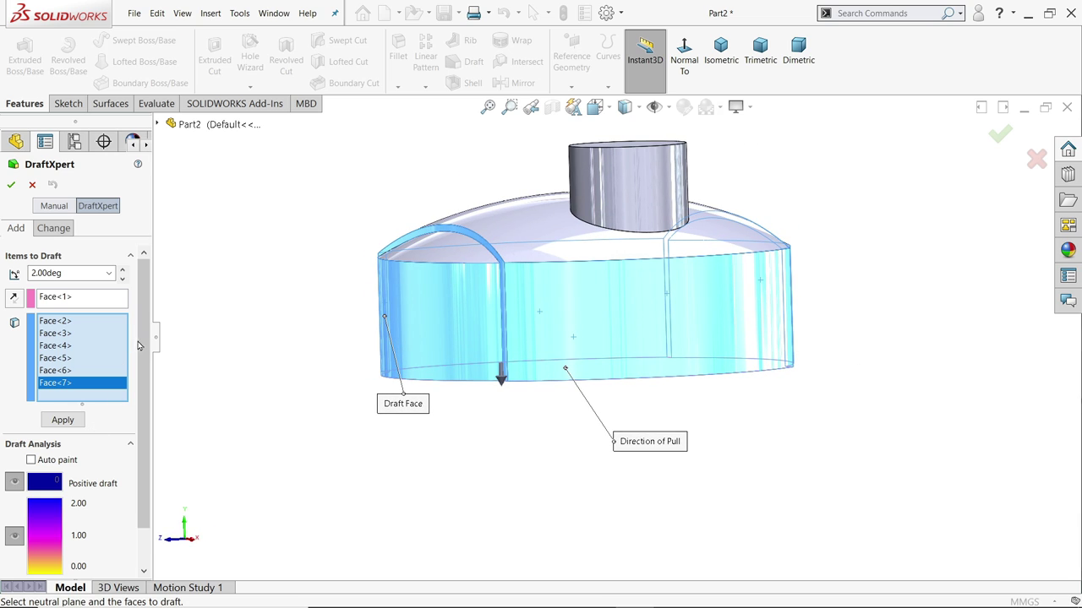
Reverse the draft's direction of pull so it points up the cap, and create the draft.
scroll(146, 351, down, 2)
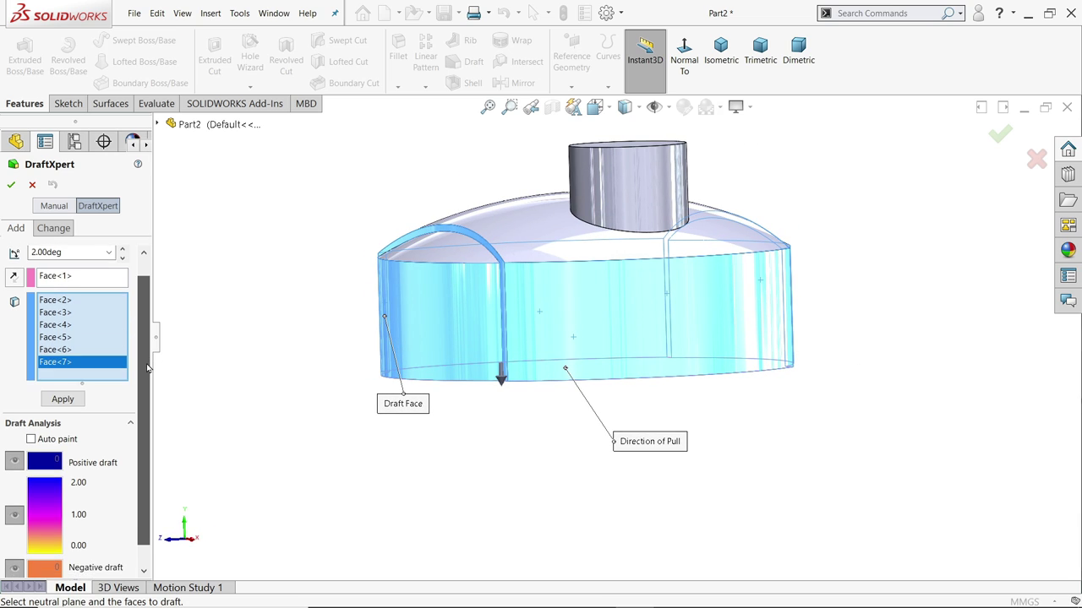
scroll(527, 397, down, 3)
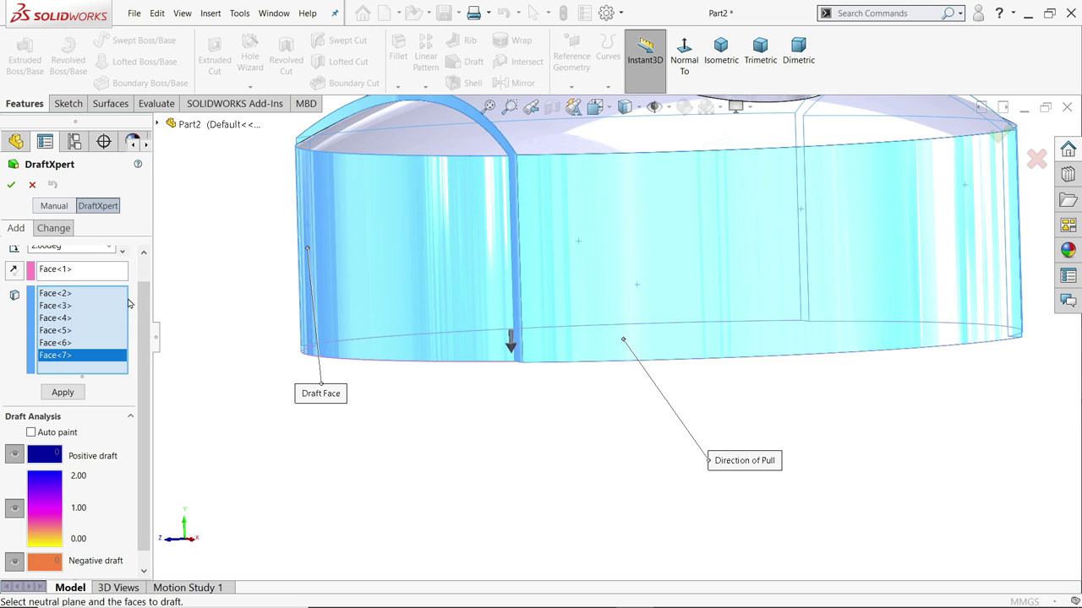
scroll(140, 337, up, 2)
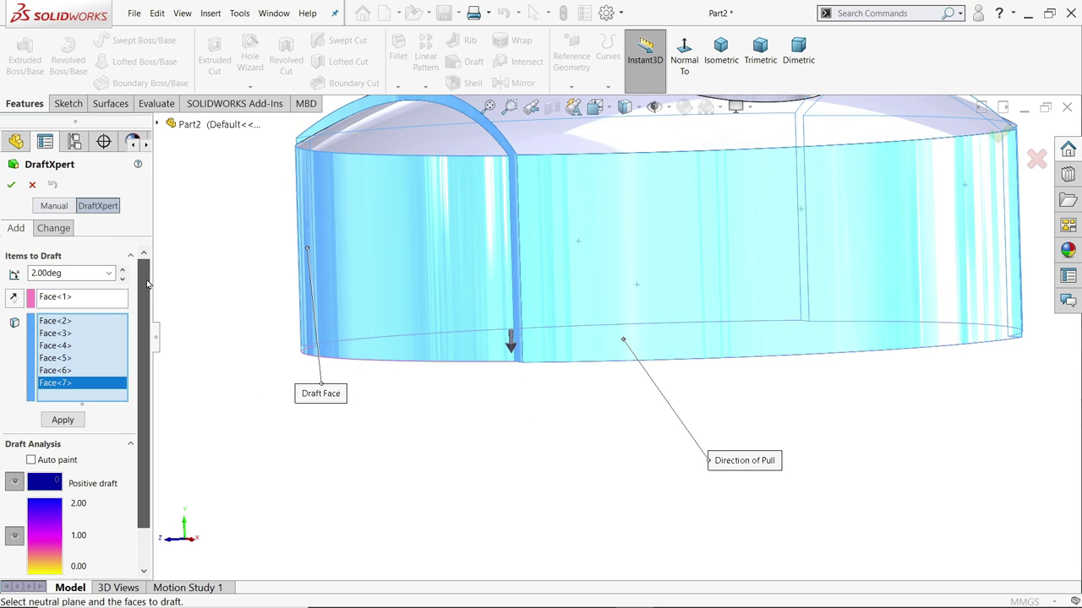
click(15, 300)
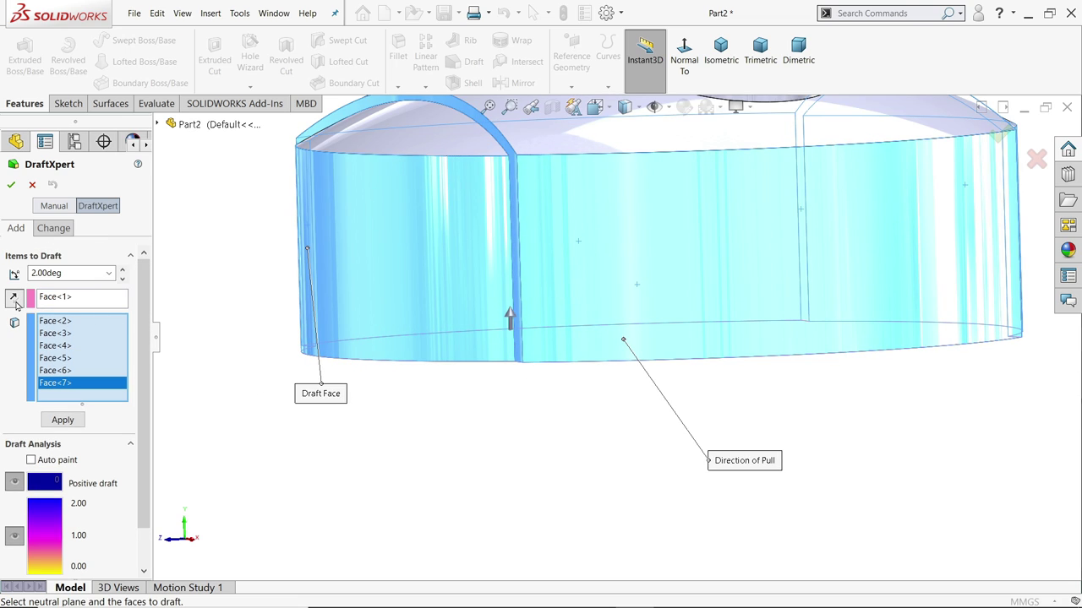
click(11, 186)
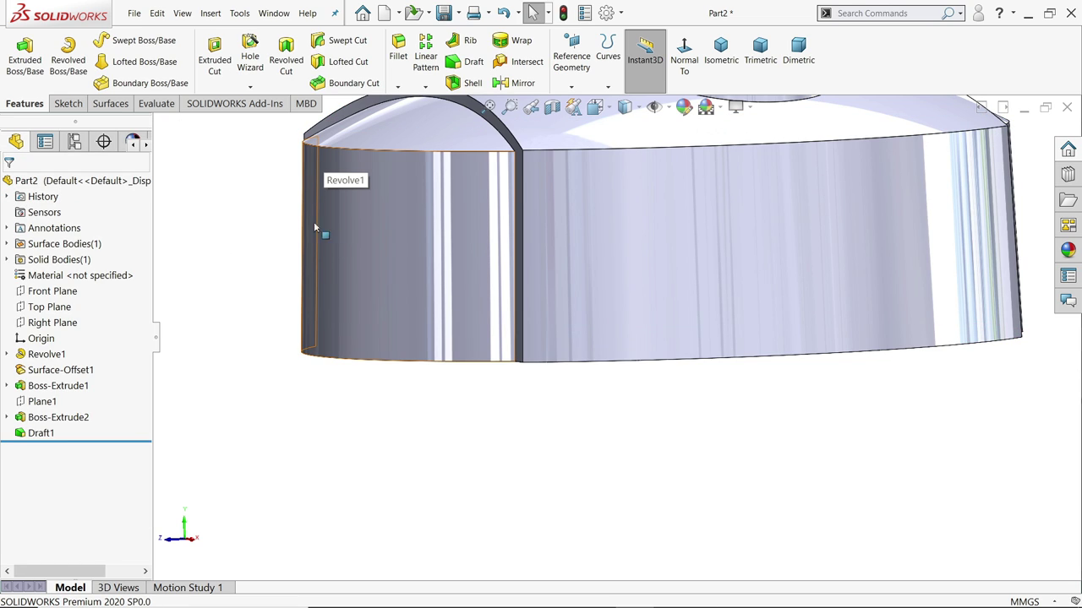
Fillet the four upper edges where the cap's side walls meet its domed top with a 5 mm radius.
scroll(367, 264, up, 4)
middle_drag(379, 272, 391, 322)
scroll(580, 249, down, 1)
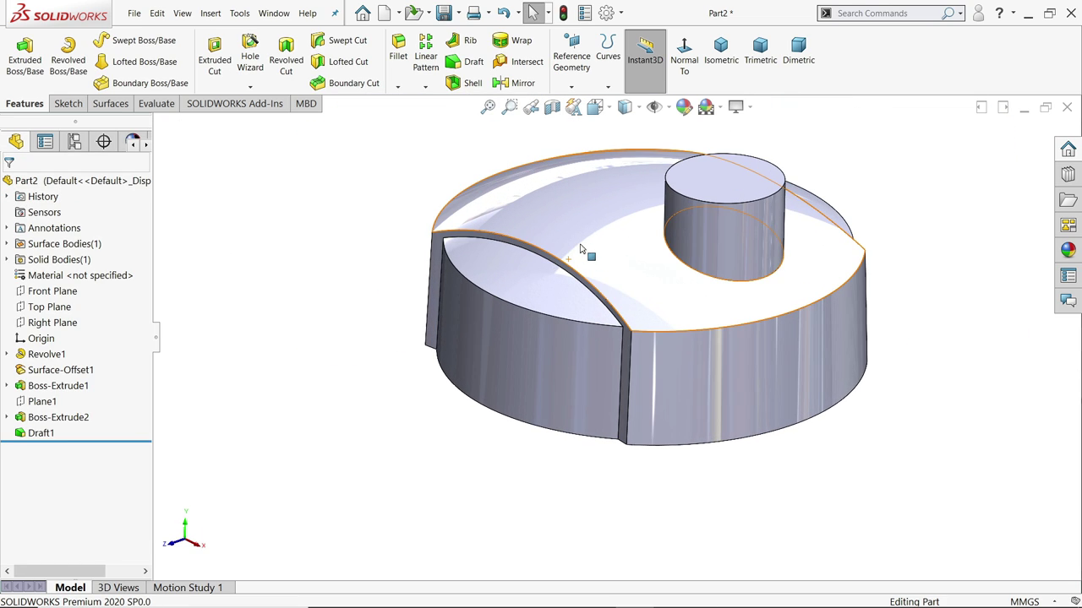
click(398, 51)
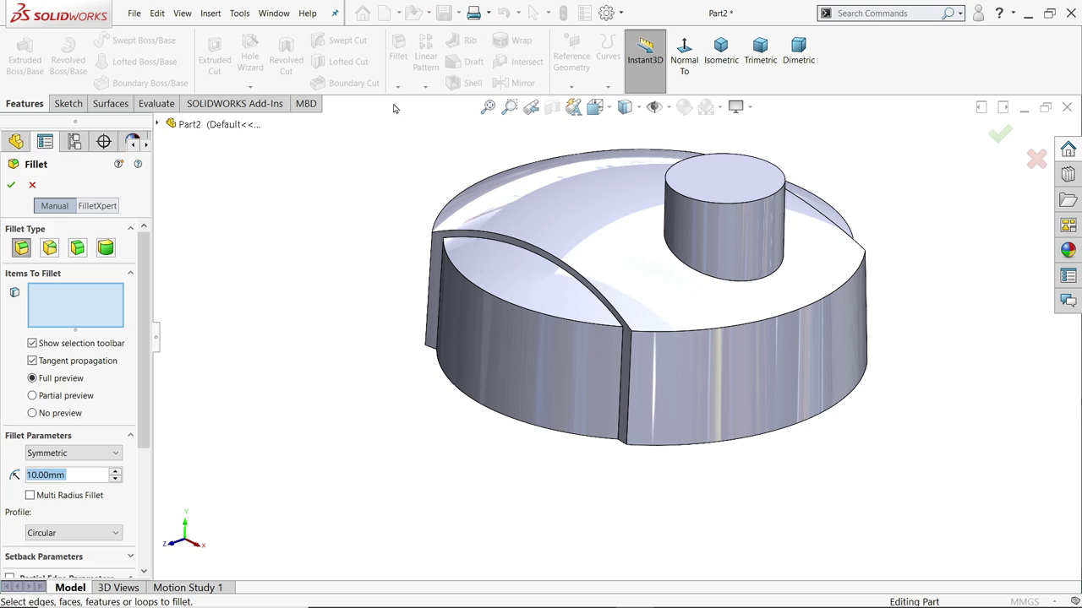
text(5)
key(Return)
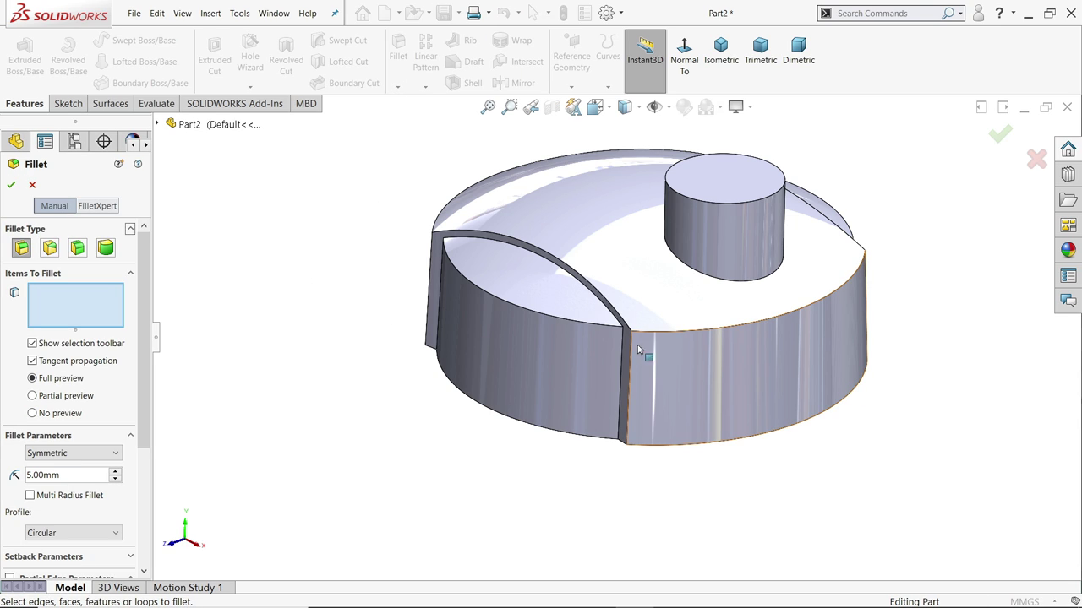
click(581, 331)
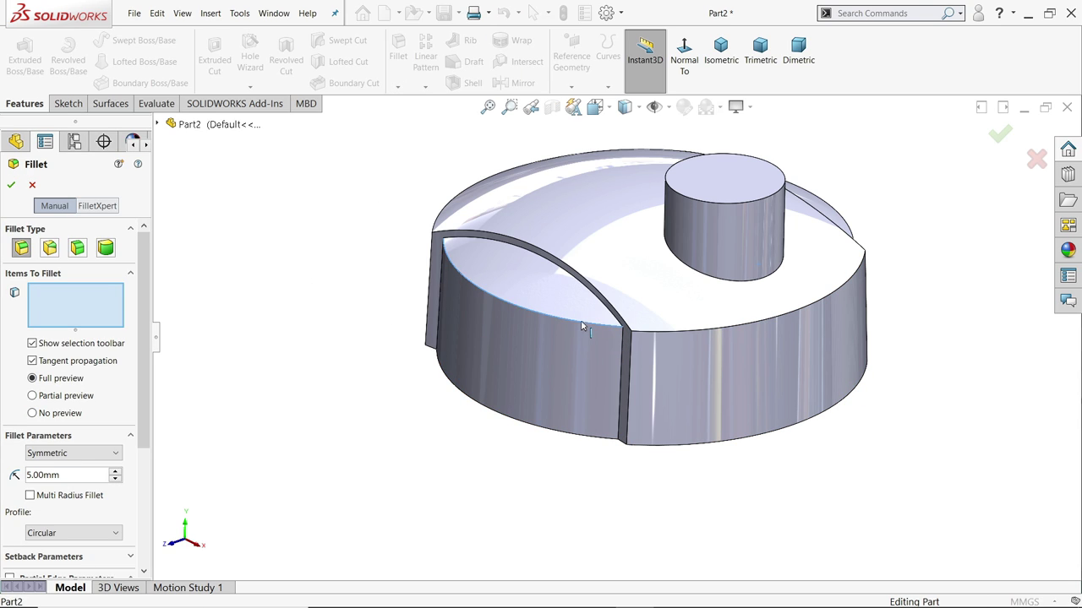
click(689, 335)
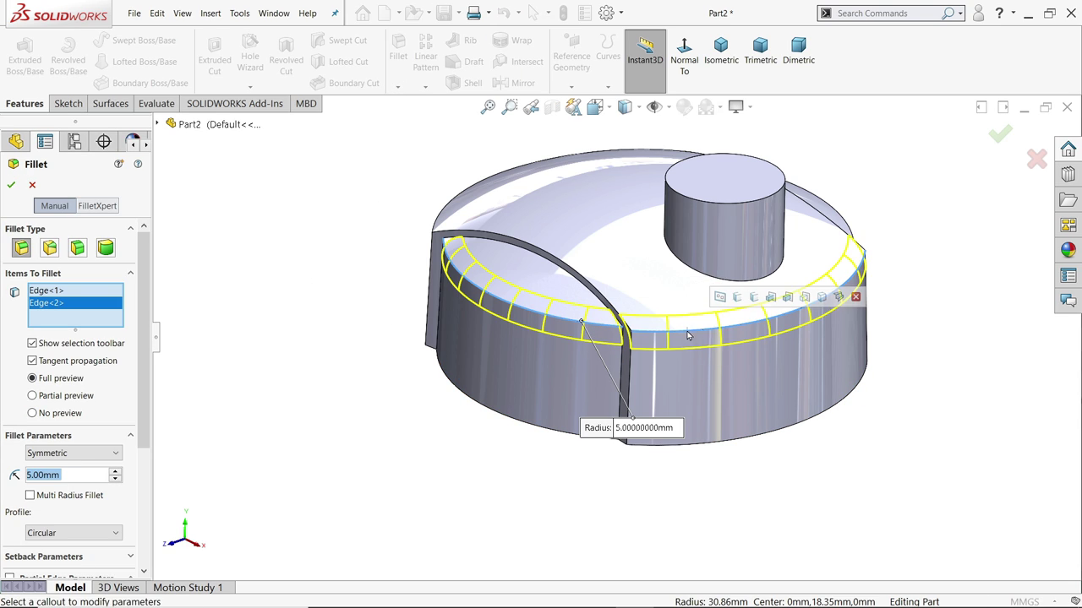
click(849, 230)
click(495, 182)
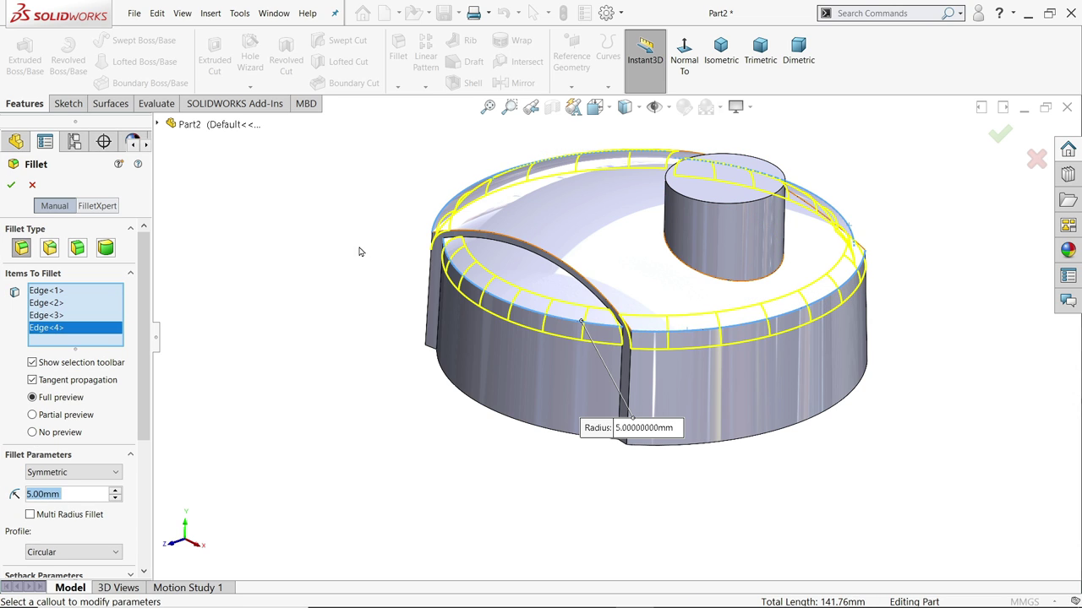
mouse_move(360, 251)
middle_down()
mouse_move(499, 257)
mouse_move(349, 237)
mouse_move(359, 253)
middle_up()
click(11, 187)
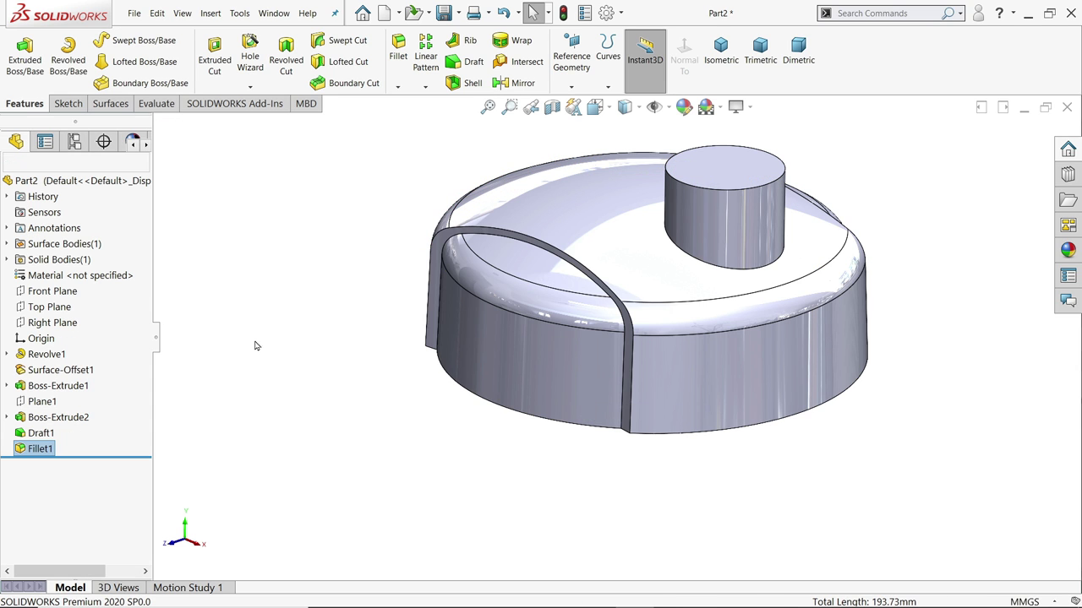
Sketch on the Front Plane a horizontal line from the origin along the cap's bottom and a slightly inward-leaning side line about 16 mm long.
middle_drag(253, 343, 333, 224)
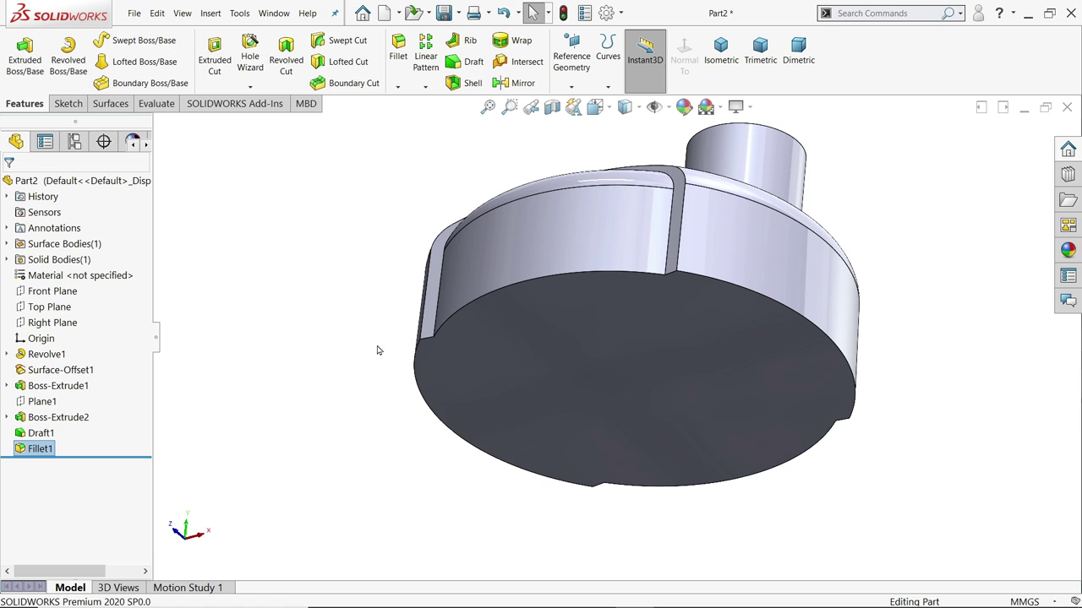
middle_drag(569, 386, 541, 473)
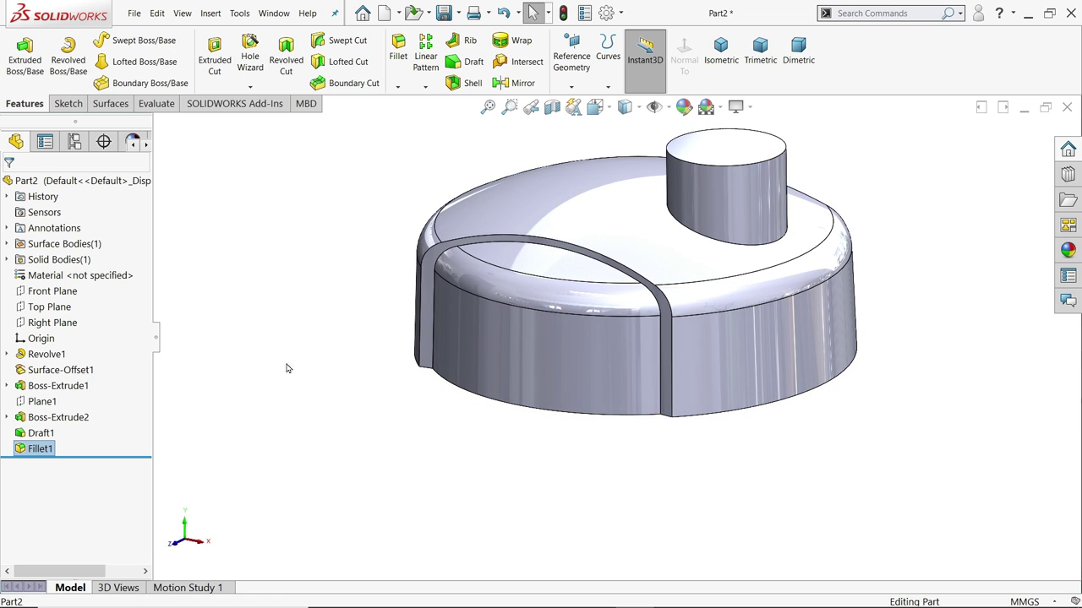
click(52, 291)
click(87, 277)
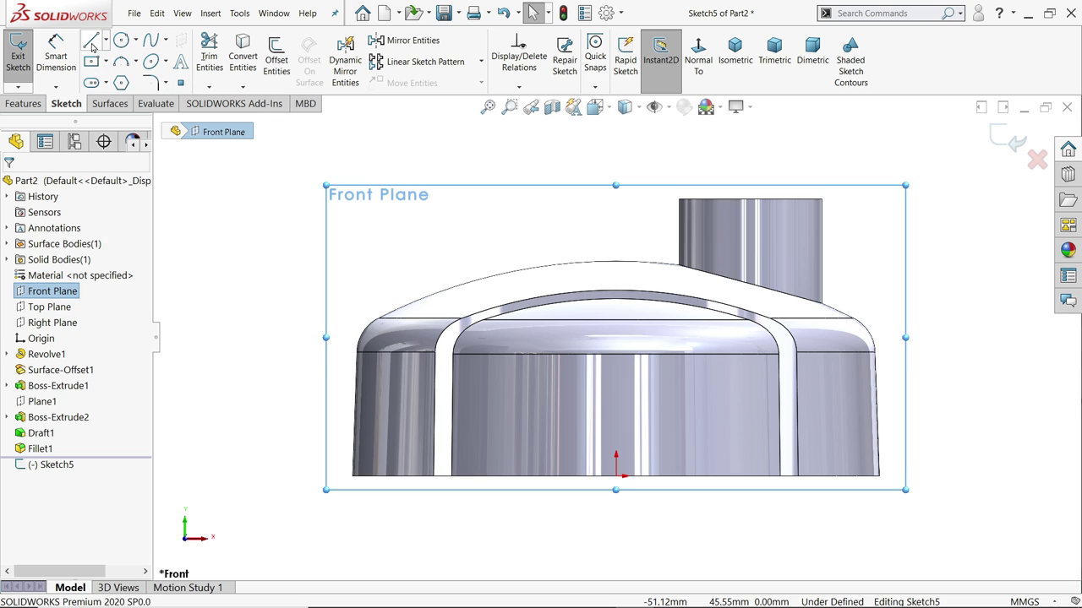
click(91, 42)
scroll(609, 480, down, 3)
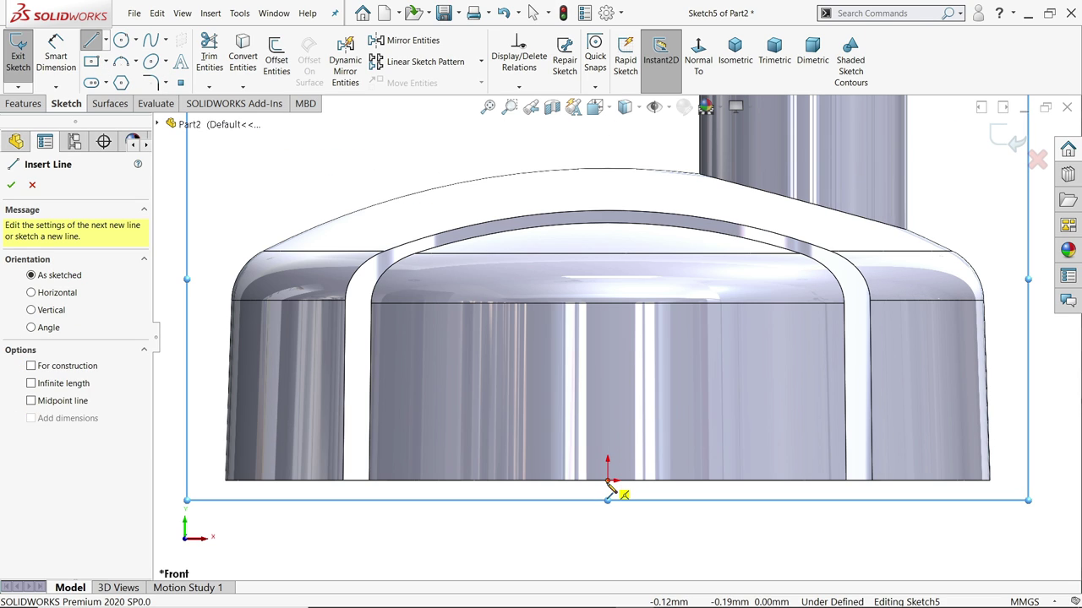
click(607, 481)
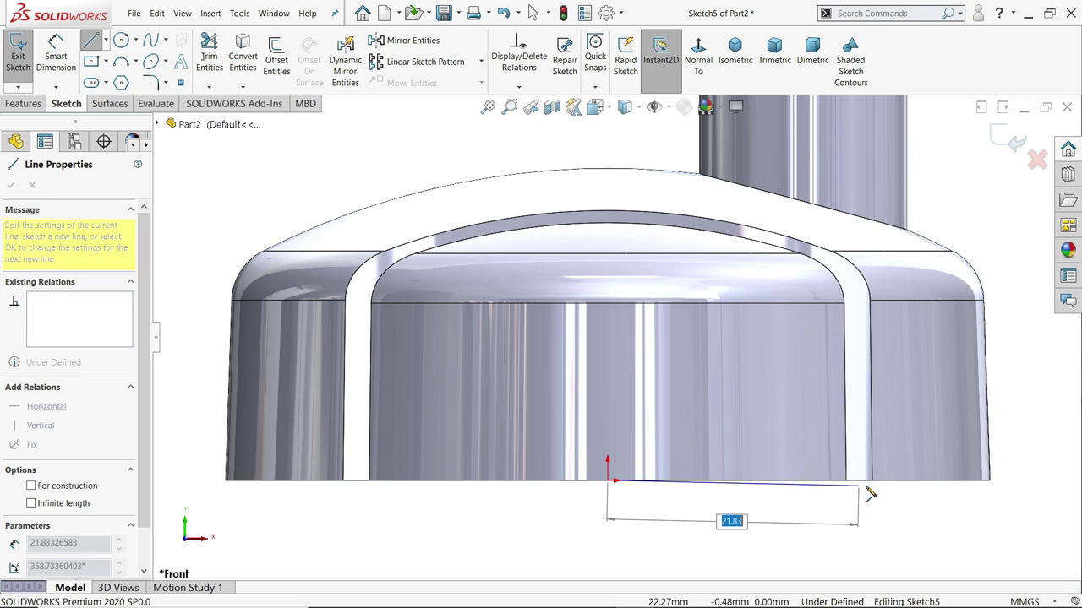
click(949, 481)
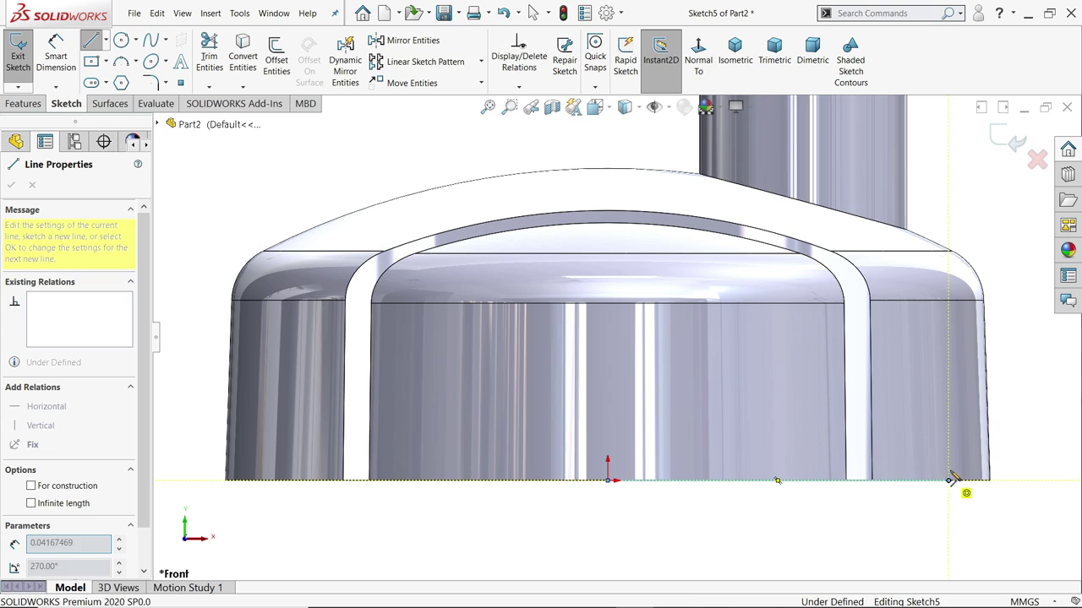
click(940, 295)
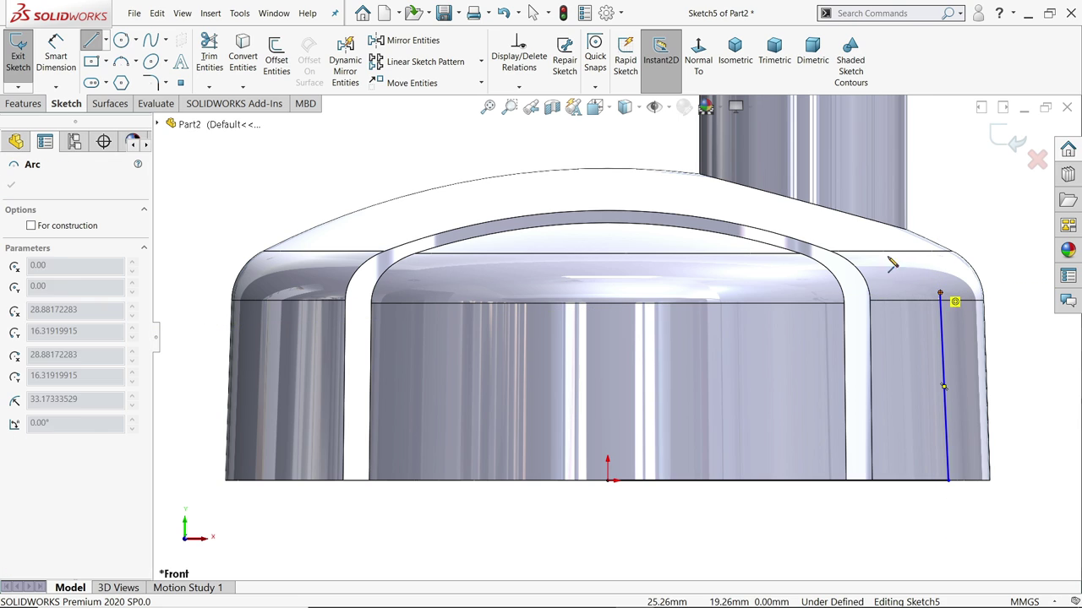
key(Escape)
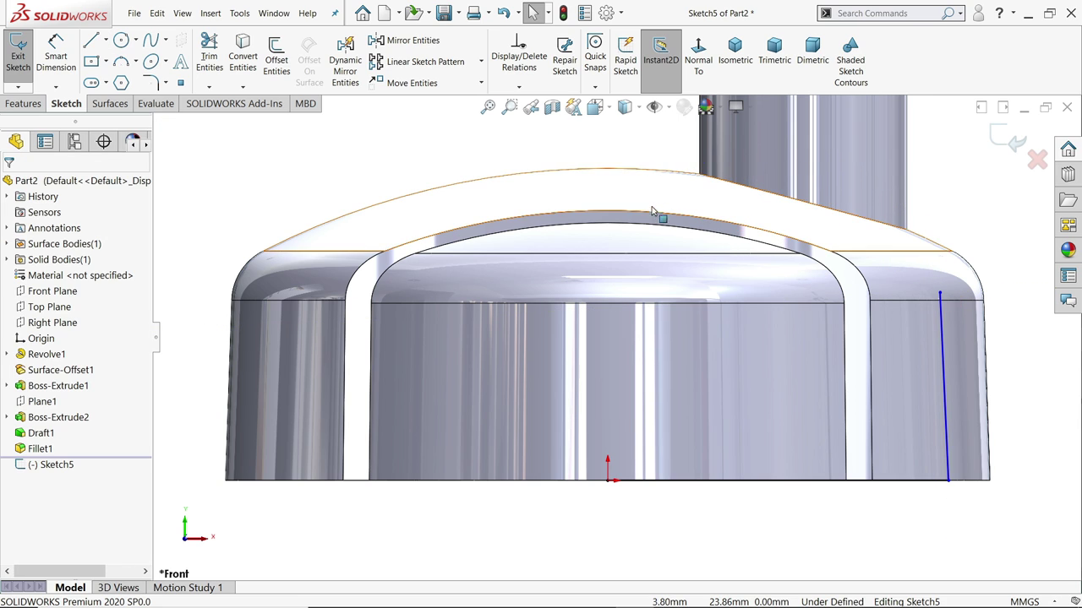
Sketch a vertical line about 24 mm long from the origin up towards the cap's domed top.
click(92, 40)
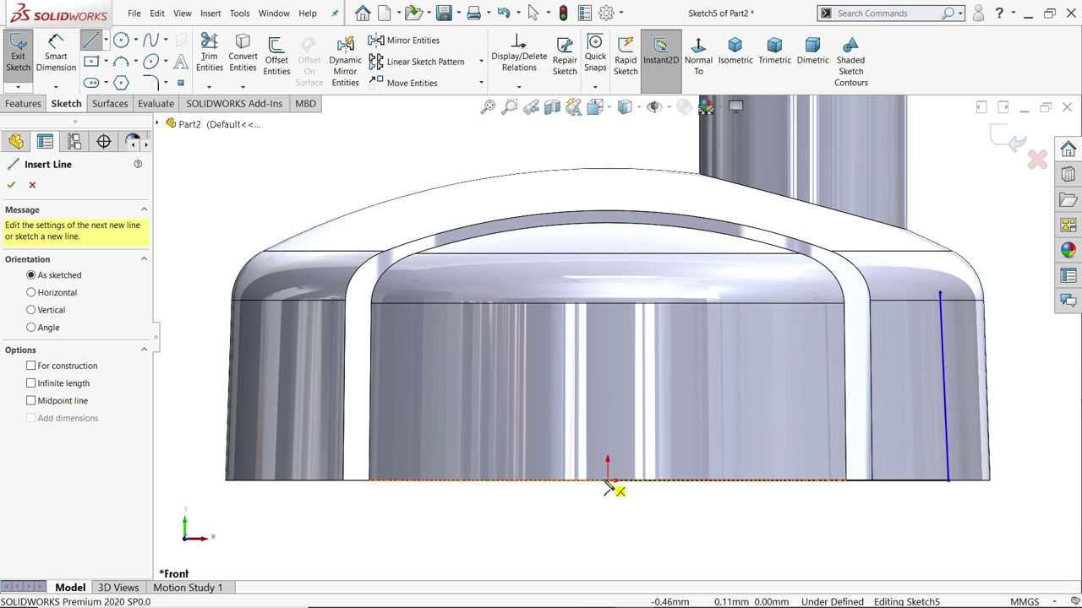
click(607, 482)
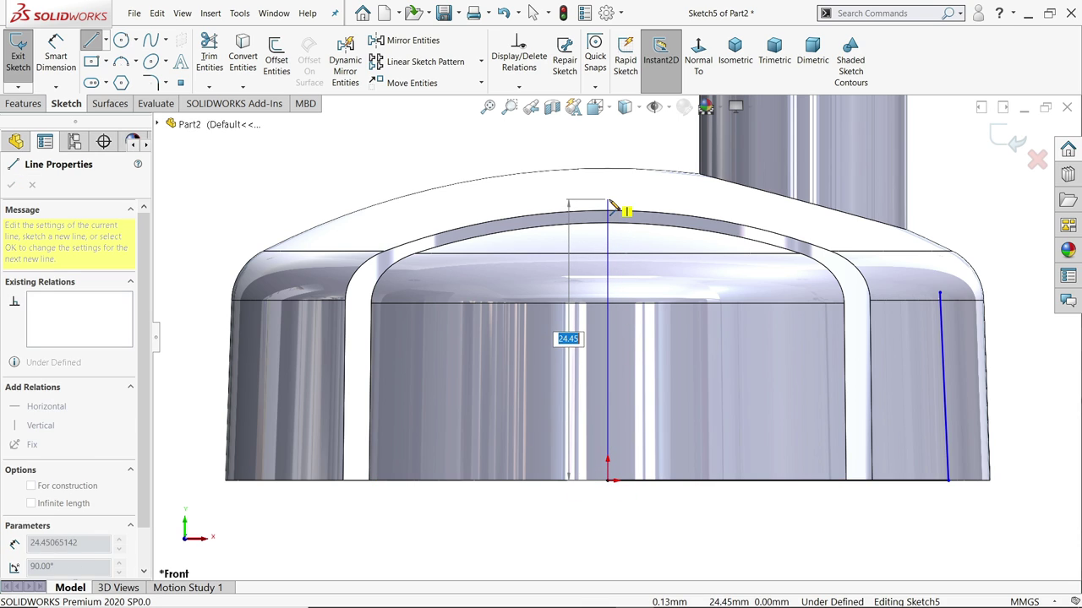
click(607, 200)
right_click(634, 201)
click(658, 205)
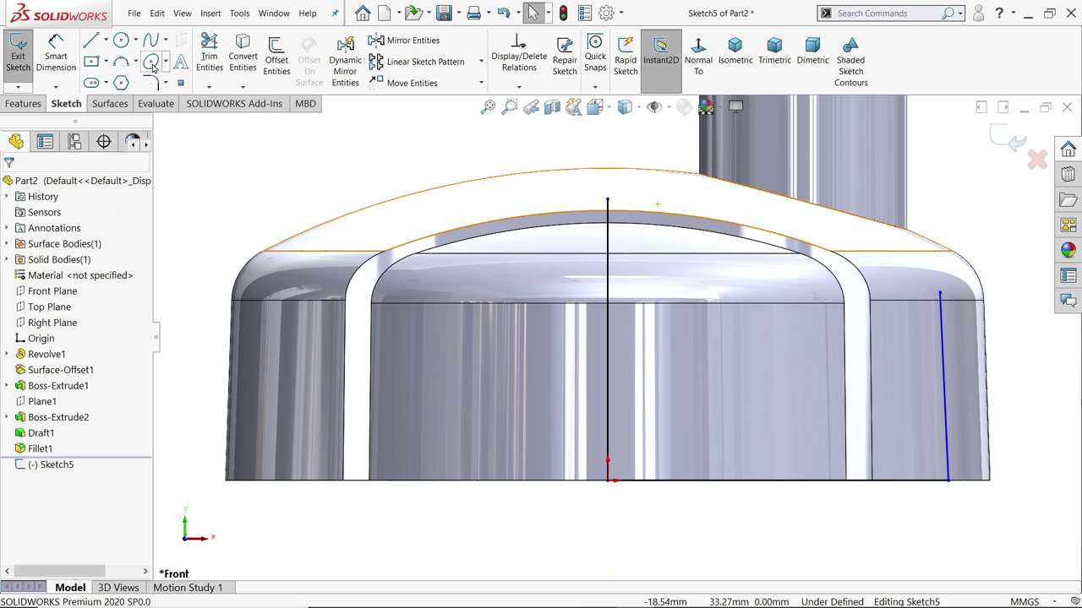
click(120, 62)
click(607, 201)
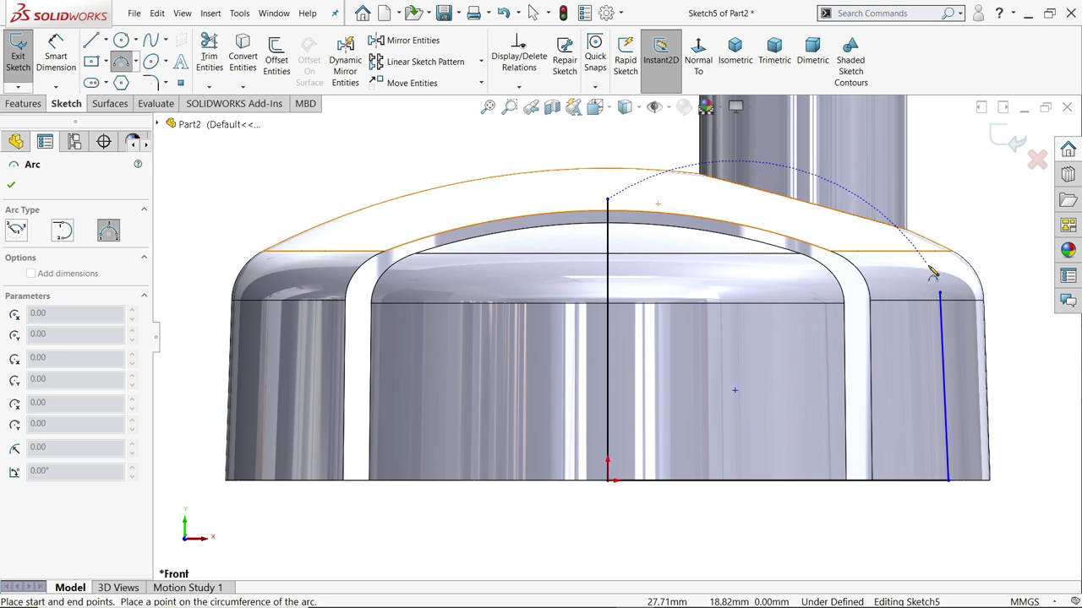
click(940, 291)
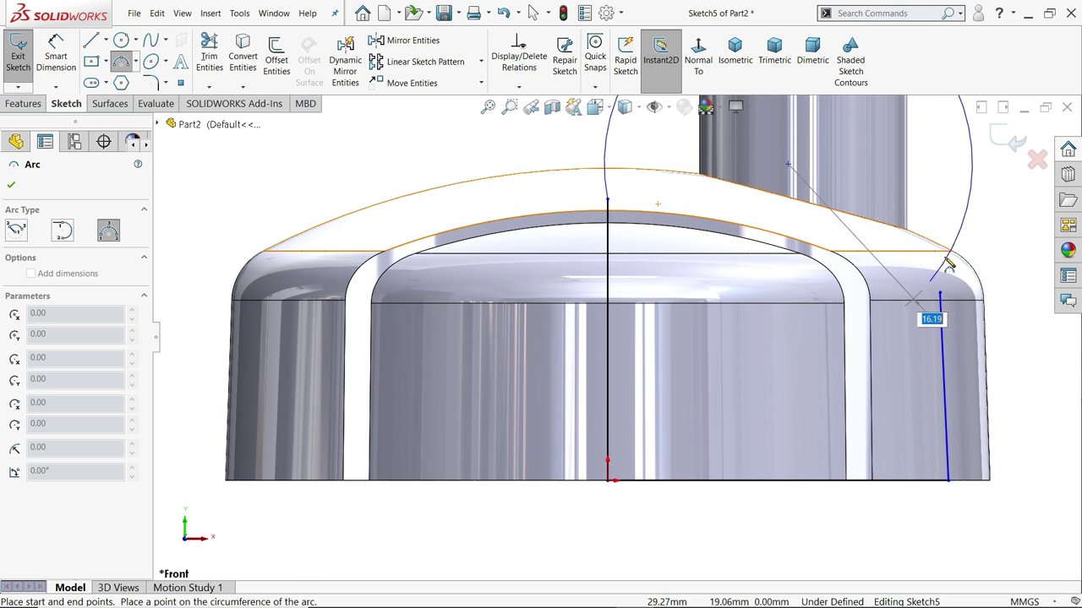
key(Escape)
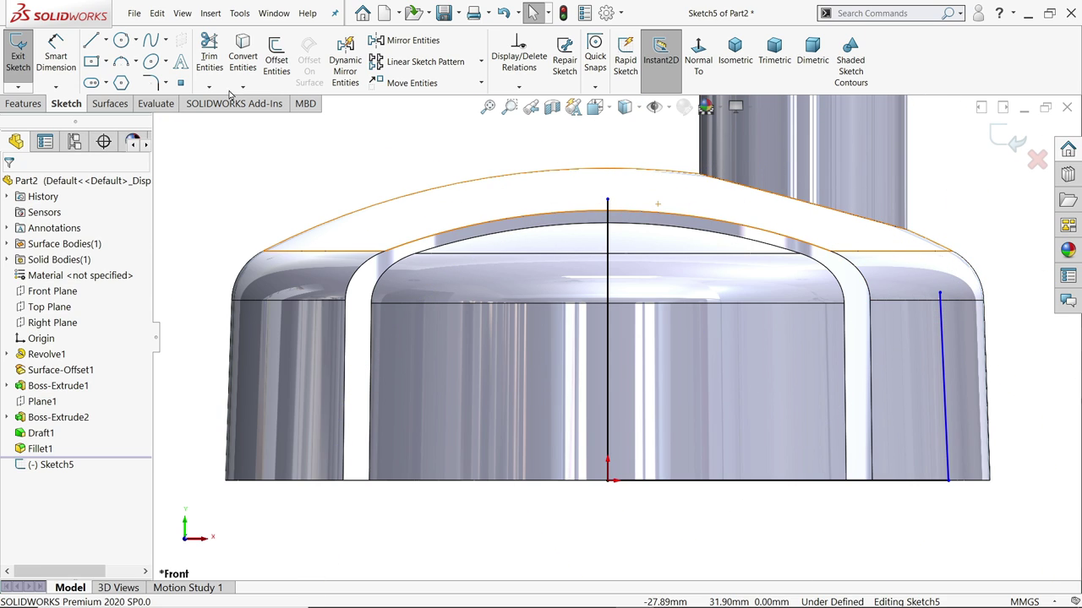
Close the profile with a three-point arc of about 44 mm radius from the vertical line's top to the slanted side line's top.
click(121, 61)
click(607, 200)
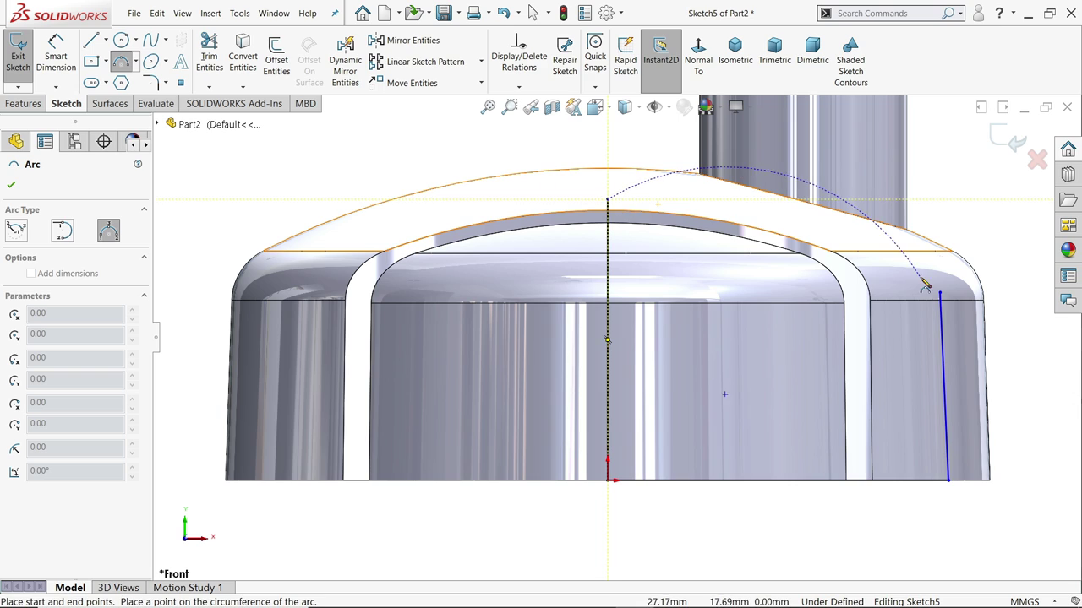
click(940, 293)
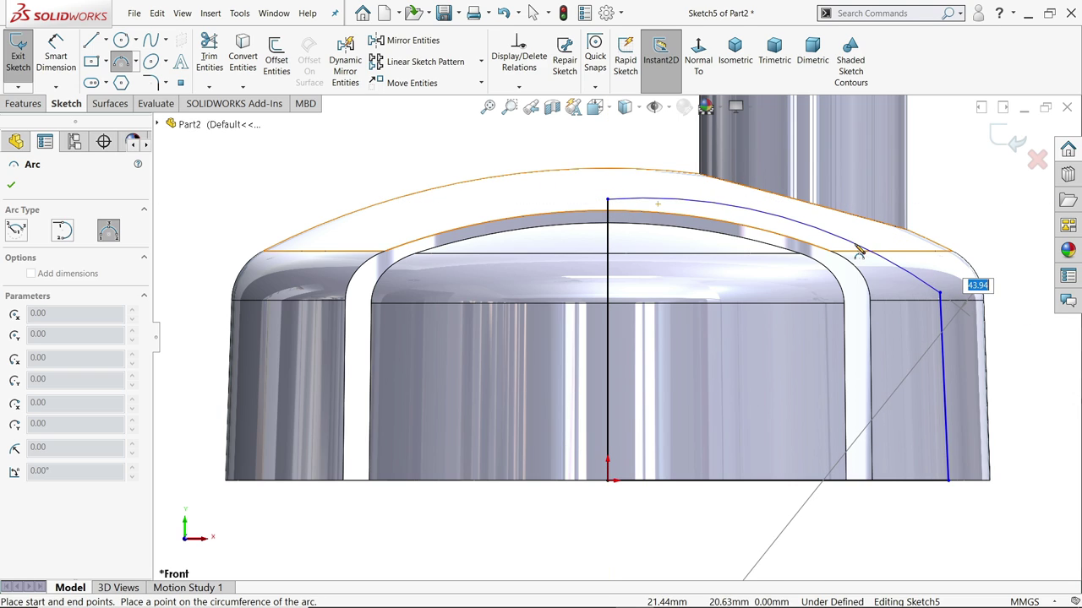
click(859, 252)
right_click(922, 212)
click(945, 222)
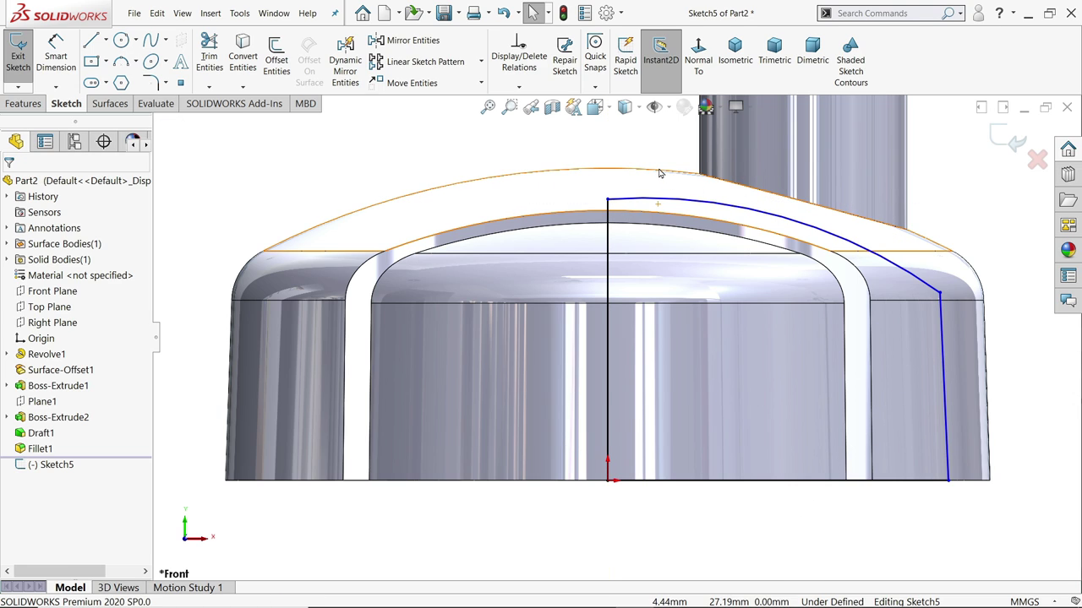
Make the profile's upper arc concentric with the silhouette edge of the cap's domed top.
scroll(652, 179, down, 2)
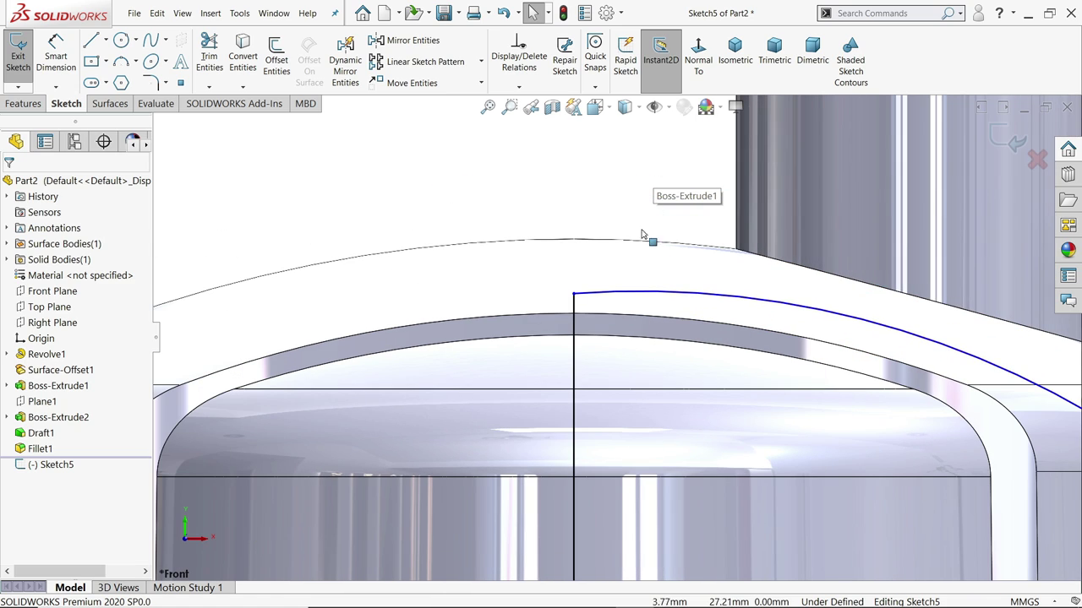
scroll(648, 236, down, 2)
click(618, 244)
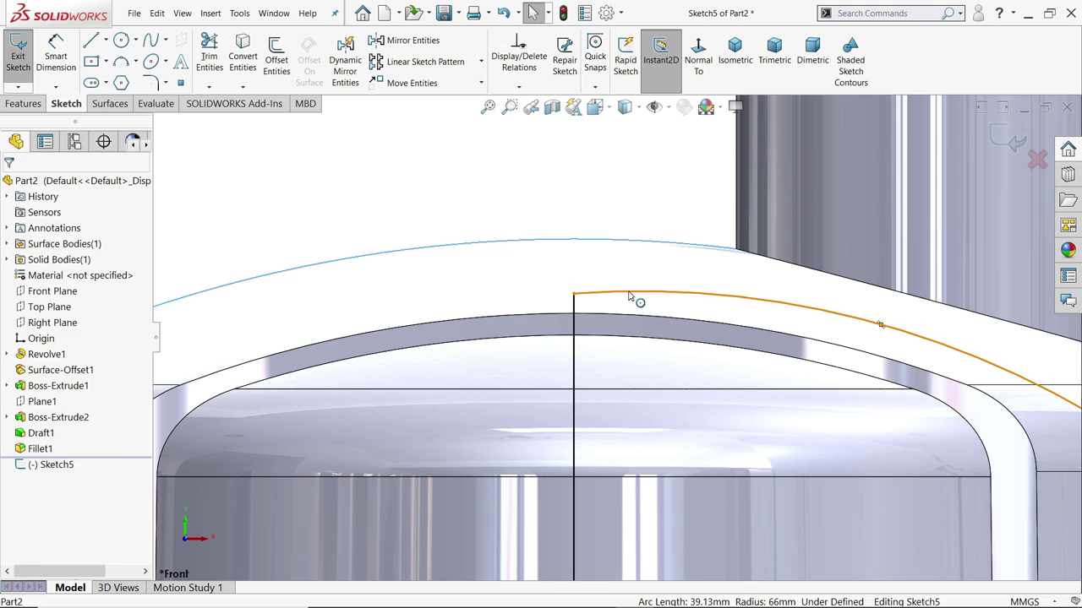
ctrl+click(629, 297)
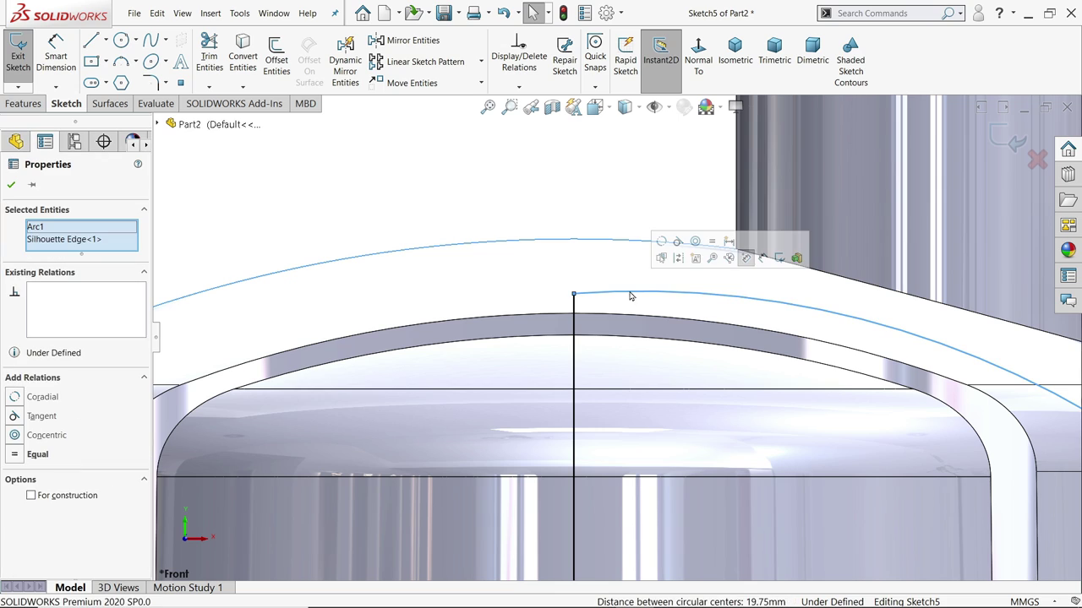
click(696, 244)
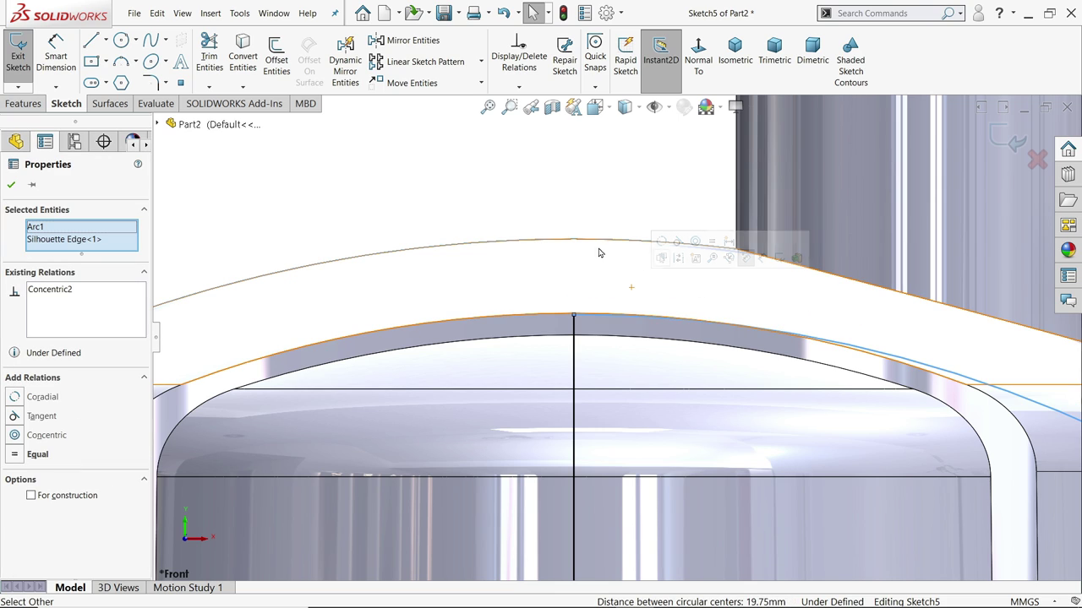
click(14, 186)
Make the profile's slanted side line parallel to the silhouette edge of the cap's drafted outer wall.
scroll(591, 305, up, 3)
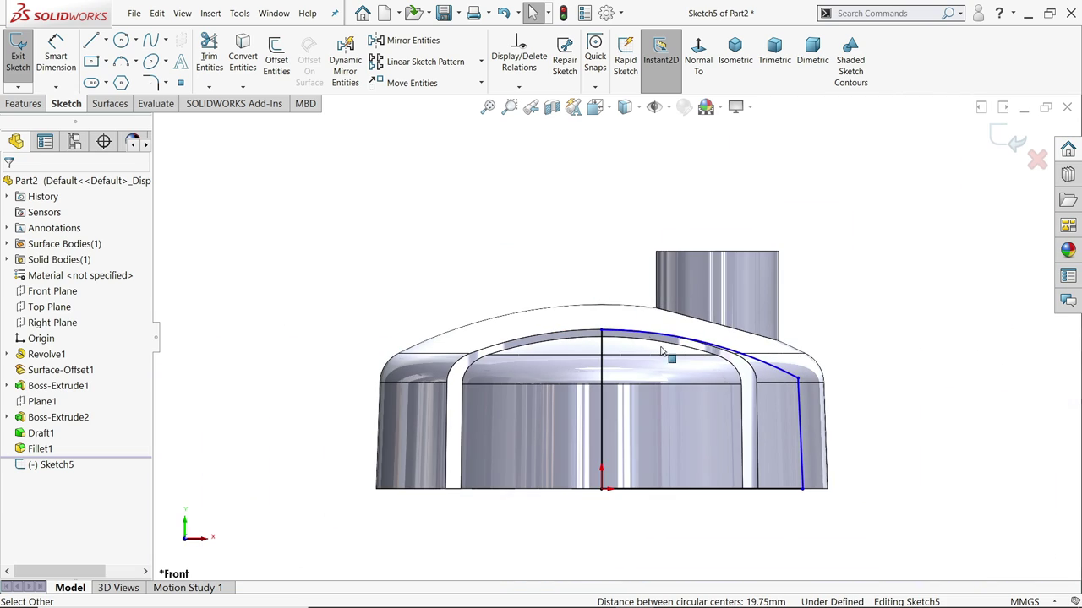
click(810, 435)
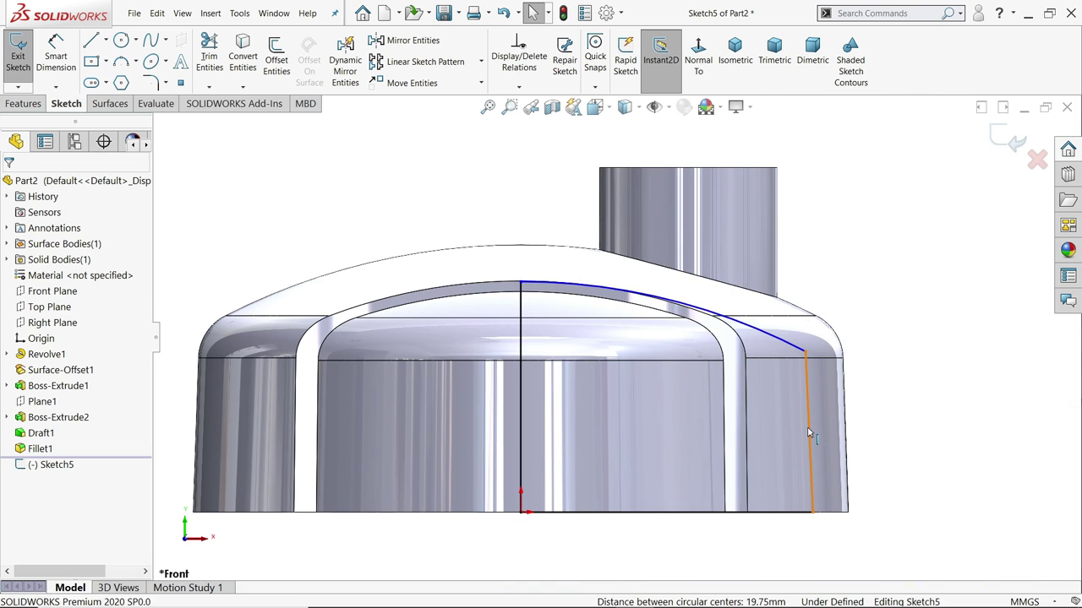
scroll(816, 438, up, 3)
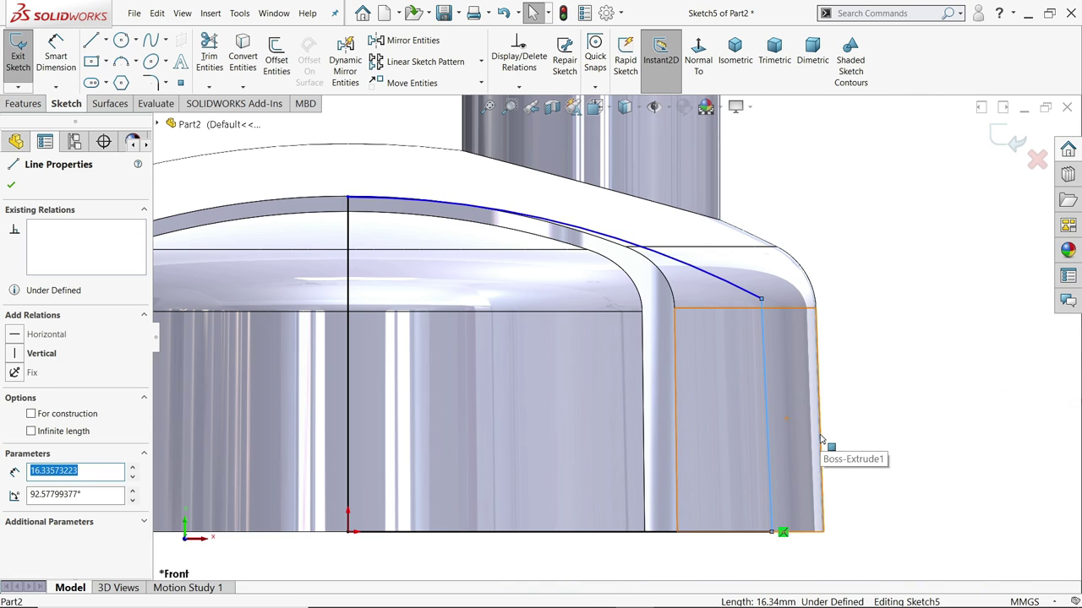
click(857, 433)
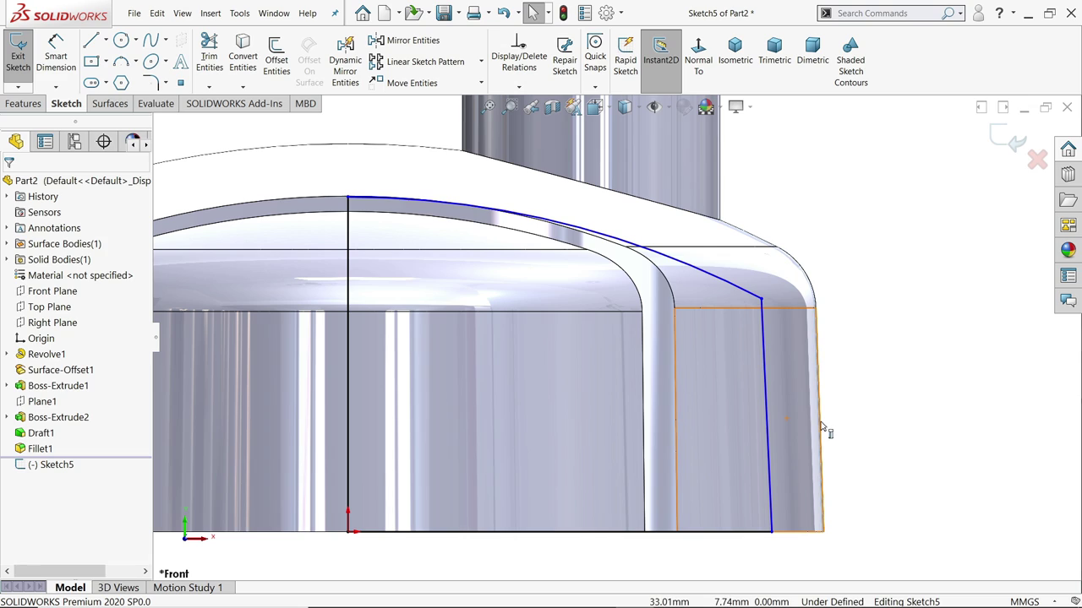
click(821, 427)
click(857, 406)
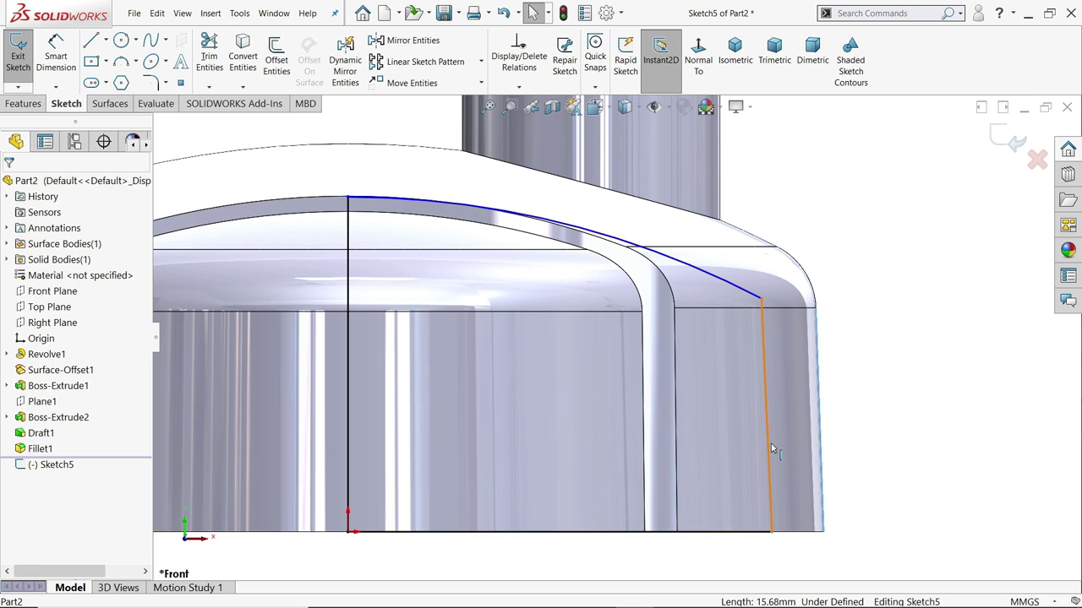
click(770, 448)
ctrl+click(816, 404)
click(888, 411)
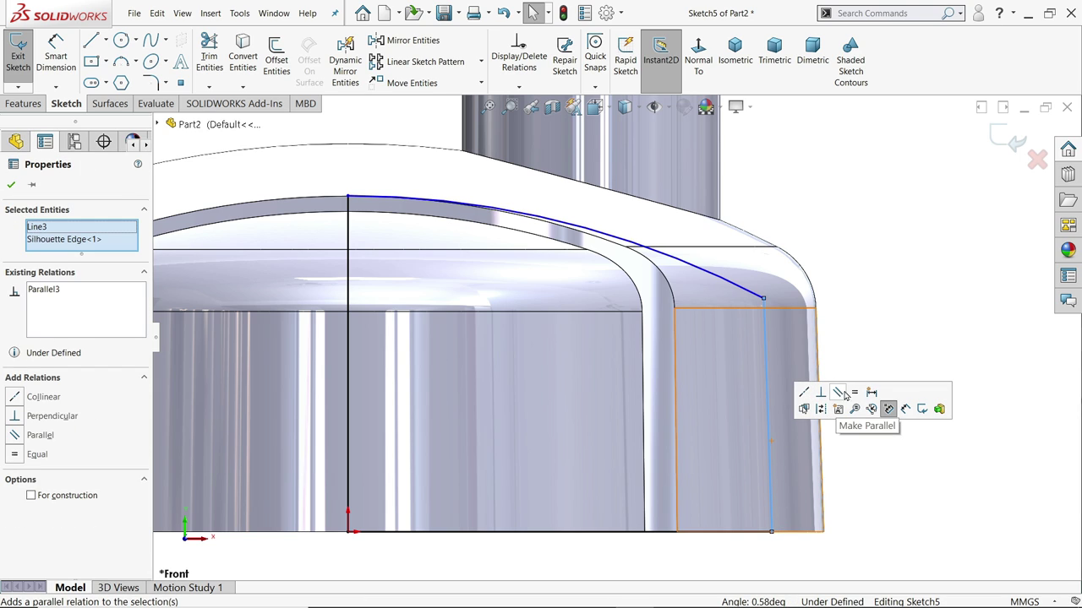
click(870, 345)
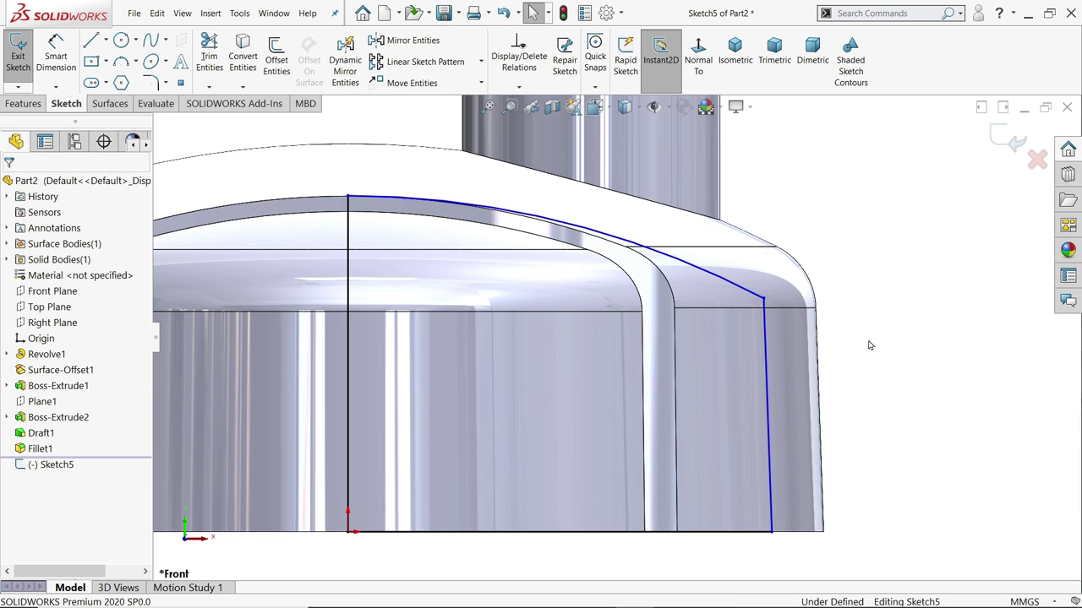
Dimension the inner profile's base from the origin to the slanted side line's lower end at 59/2 (29.50 mm).
click(77, 68)
scroll(609, 330, up, 3)
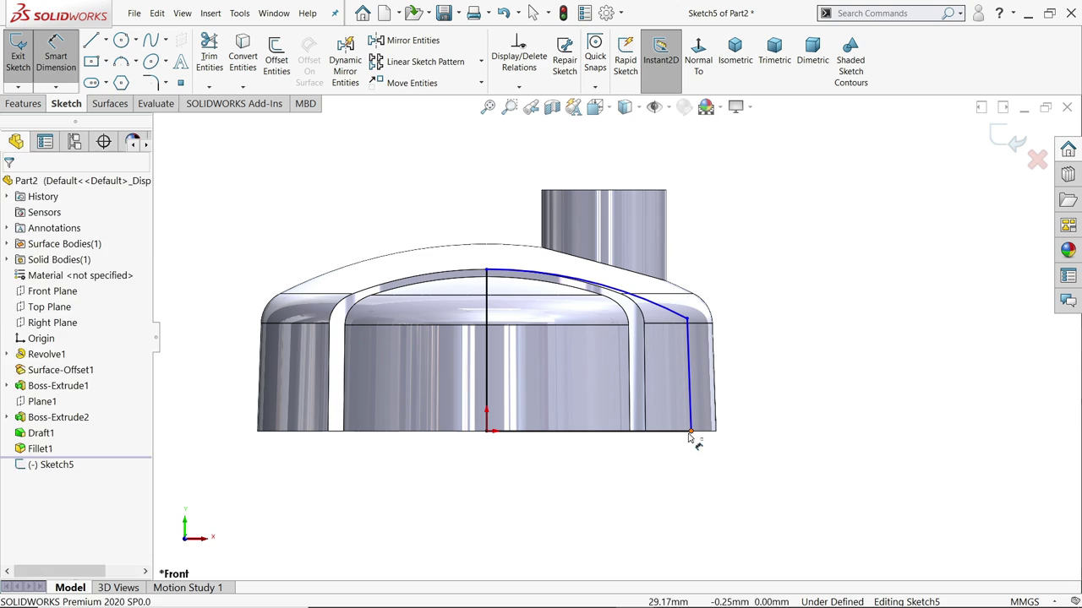
click(690, 434)
click(488, 434)
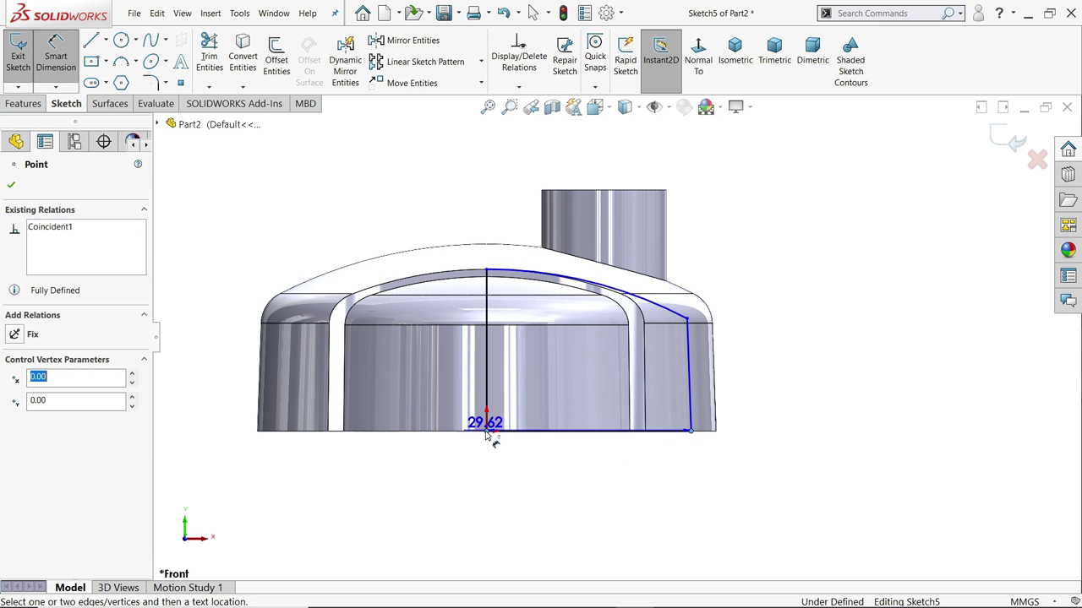
scroll(556, 462, down, 2)
click(597, 453)
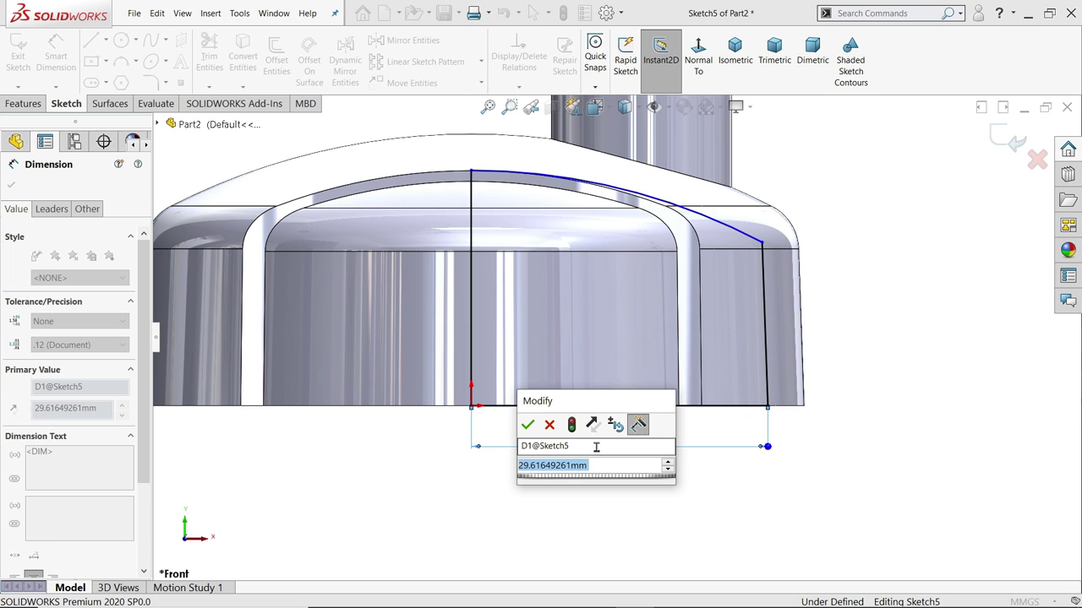
text(59/2)
key(Return)
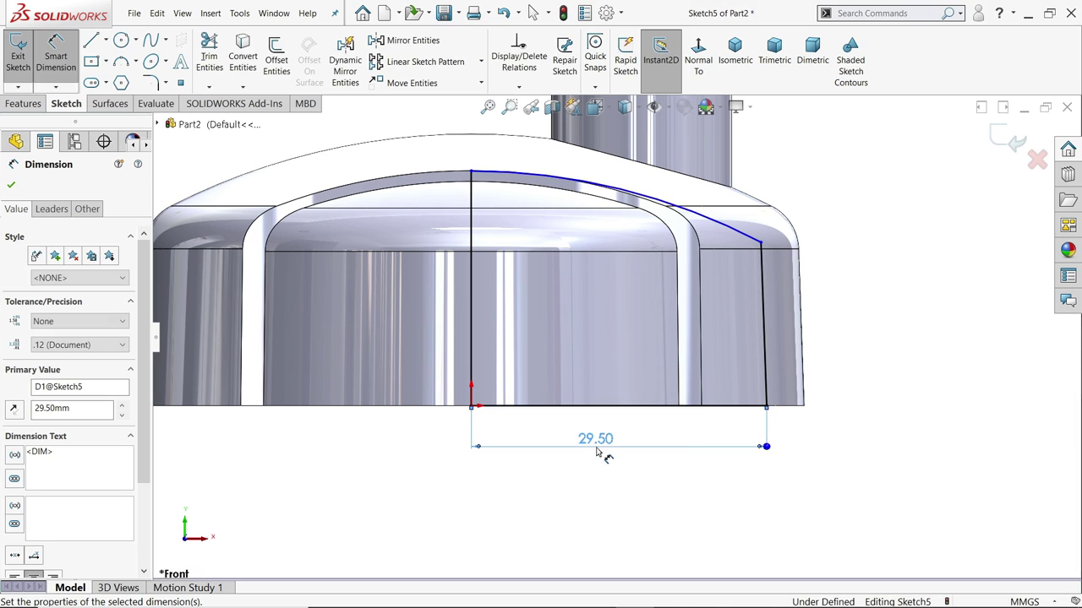
Dimension the vertical height of the profile's slanted side line at 16 mm.
click(767, 345)
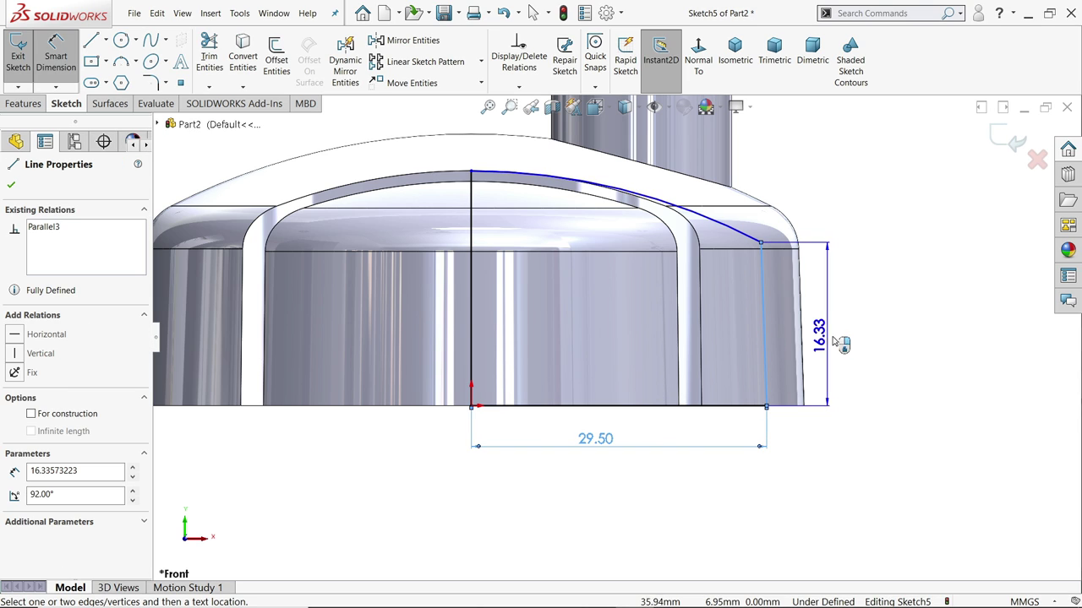
click(856, 319)
text(16)
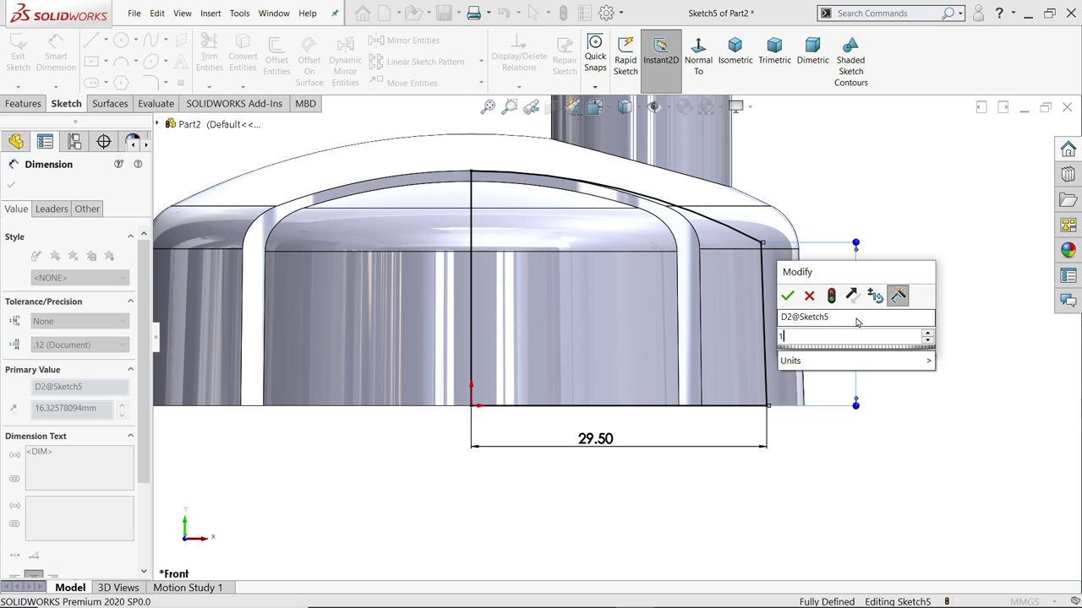
key(Return)
scroll(590, 222, down, 2)
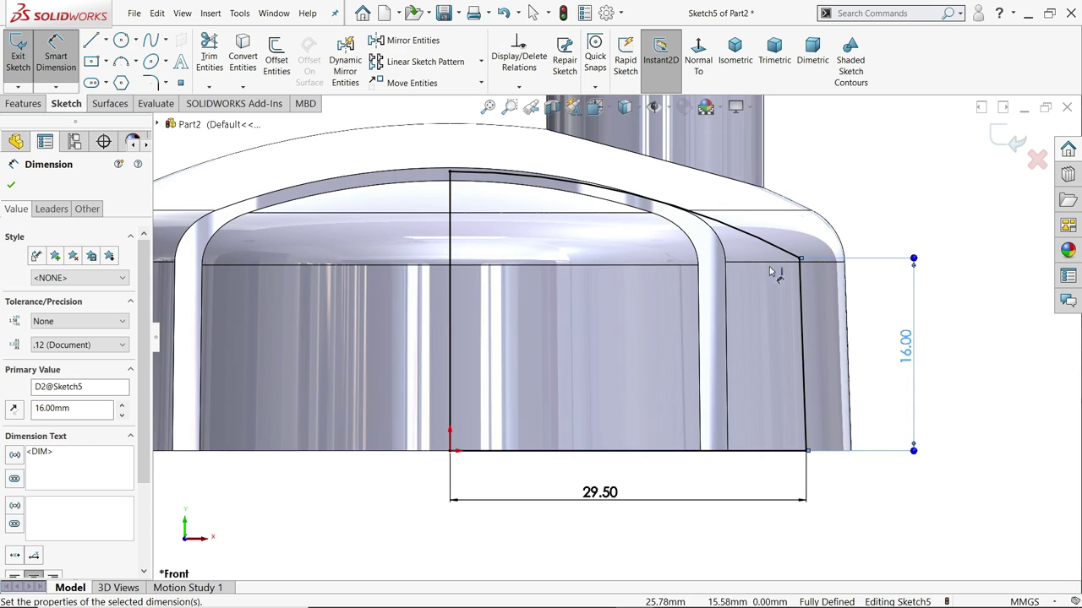
click(10, 188)
key(z)
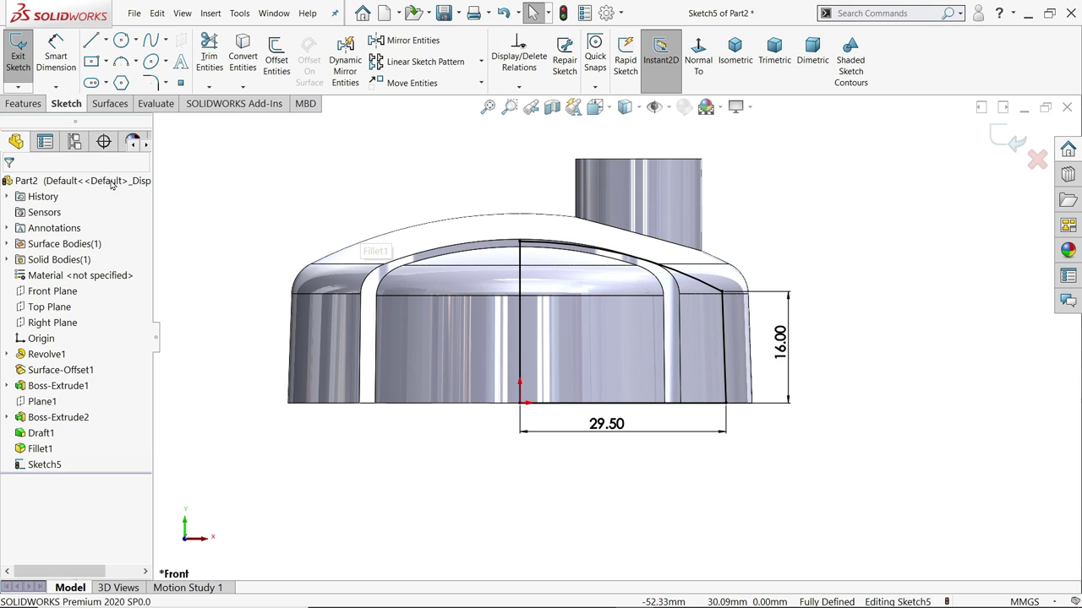
Cut the inner profile out of the cap with a 360-degree Revolved Cut about the profile's vertical line.
click(23, 103)
click(285, 59)
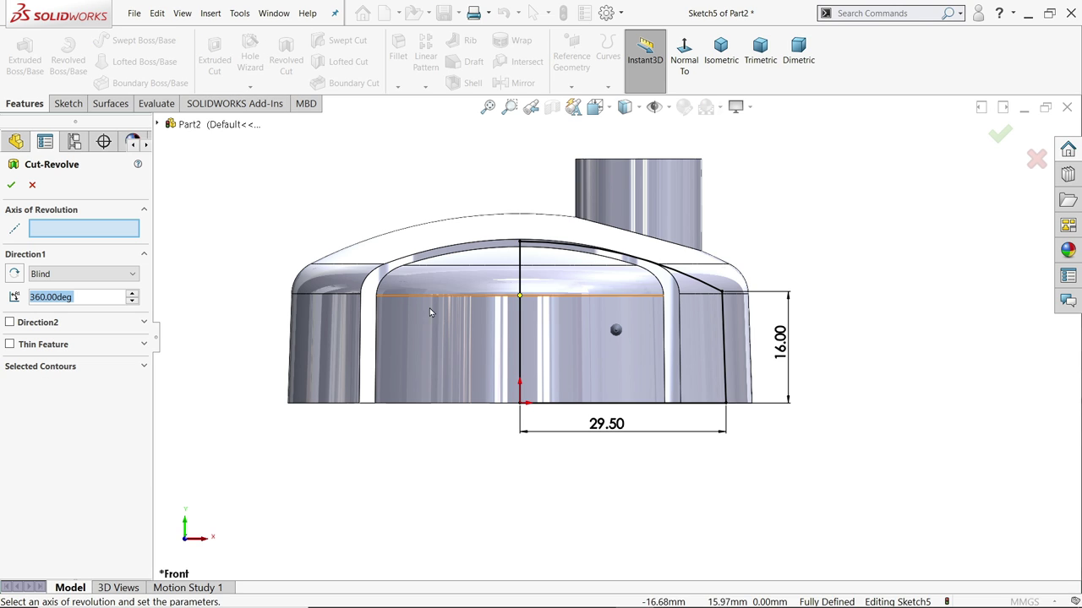
click(521, 350)
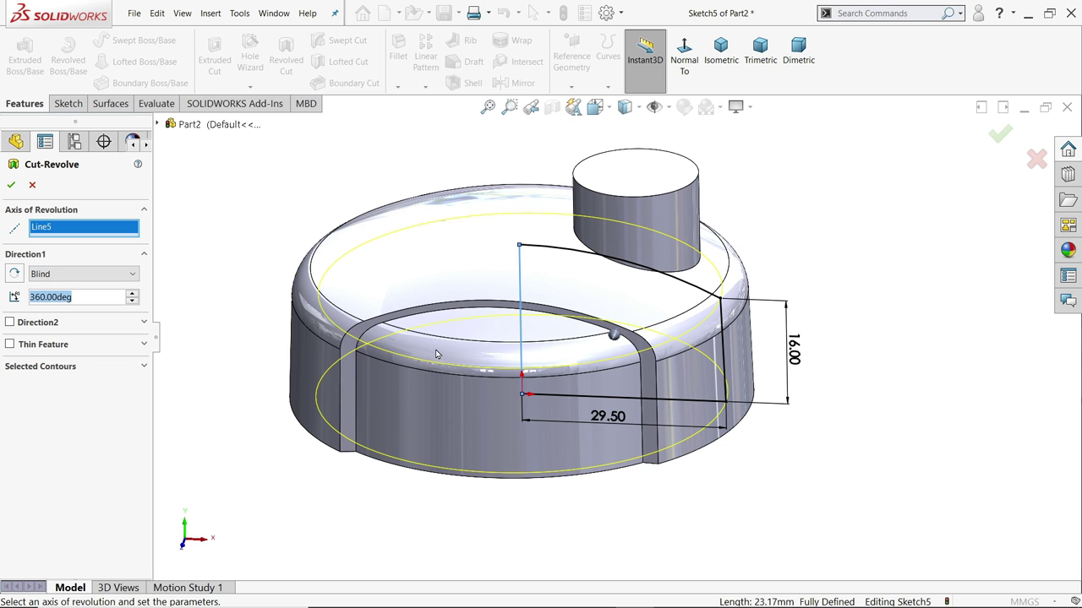
click(11, 187)
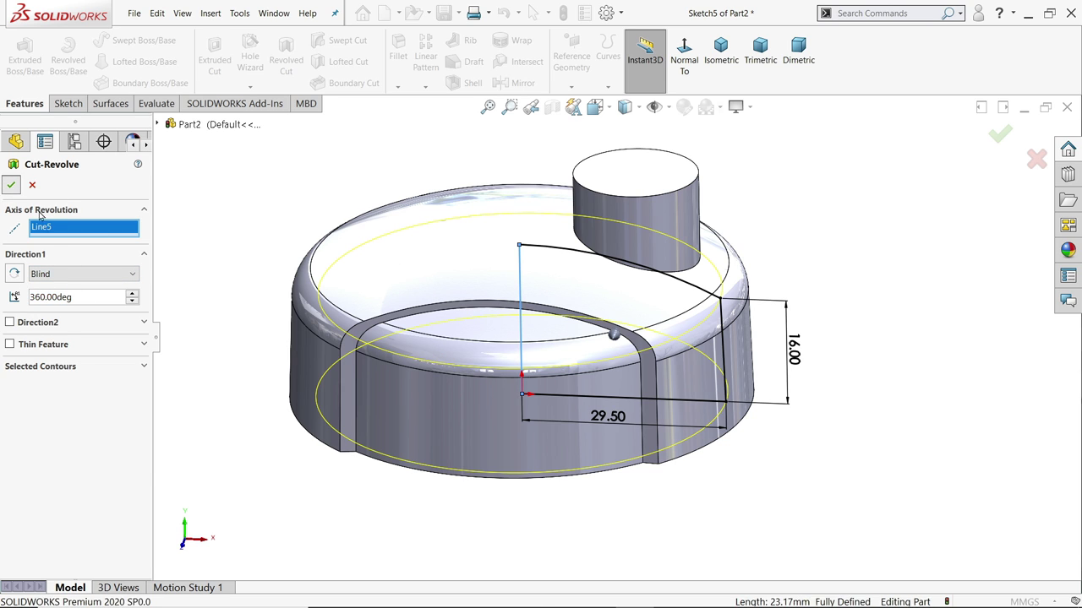
Sketch a 14 mm diameter circle on the cylindrical spout's top face, centred on the spout.
middle_drag(280, 360, 261, 423)
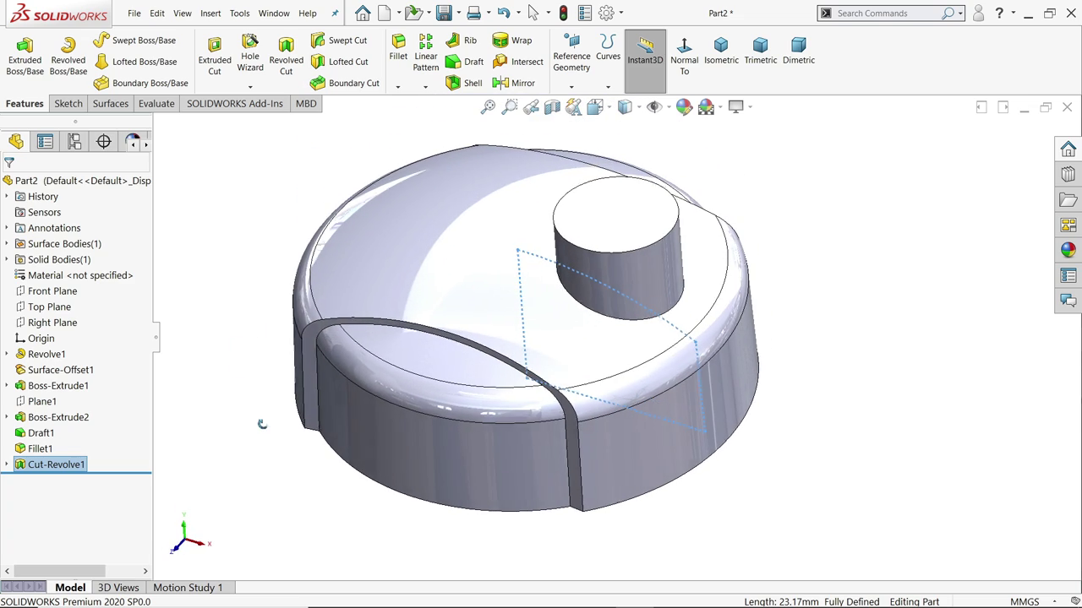
click(625, 226)
click(672, 191)
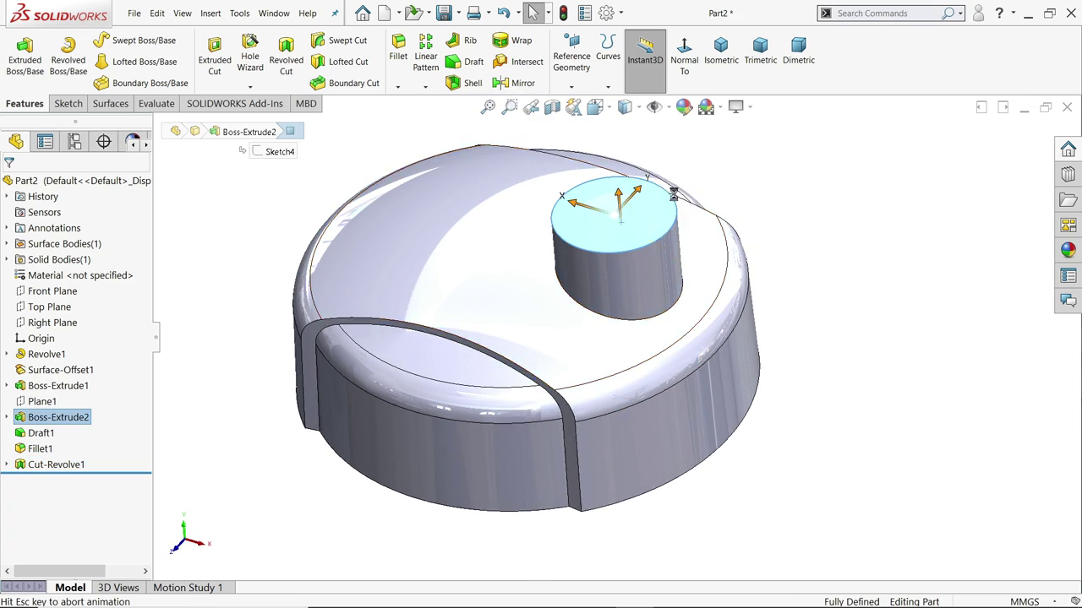
click(121, 42)
scroll(737, 322, down, 5)
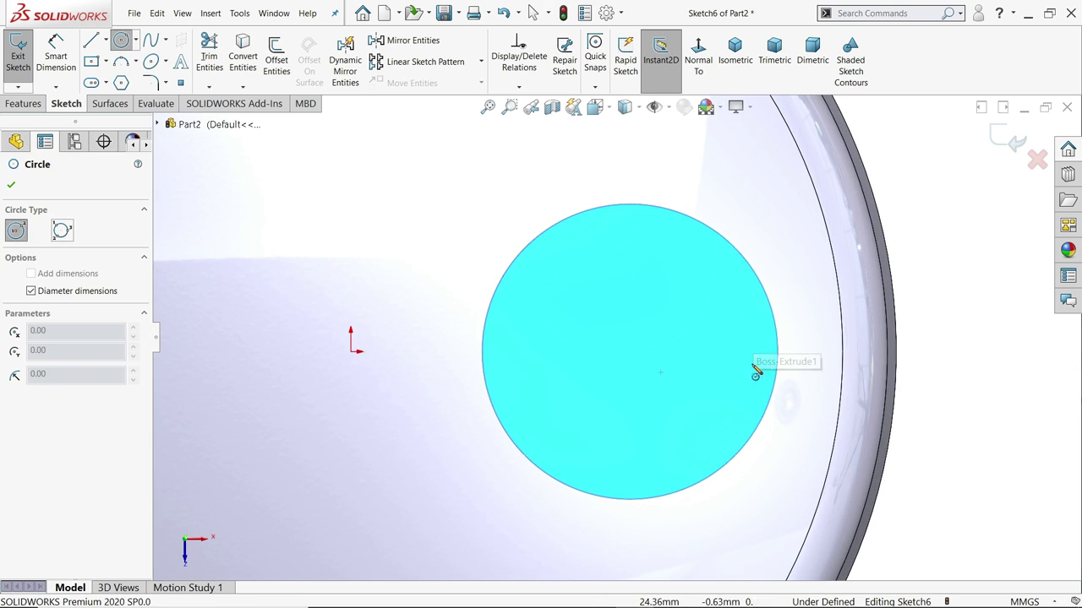
click(630, 352)
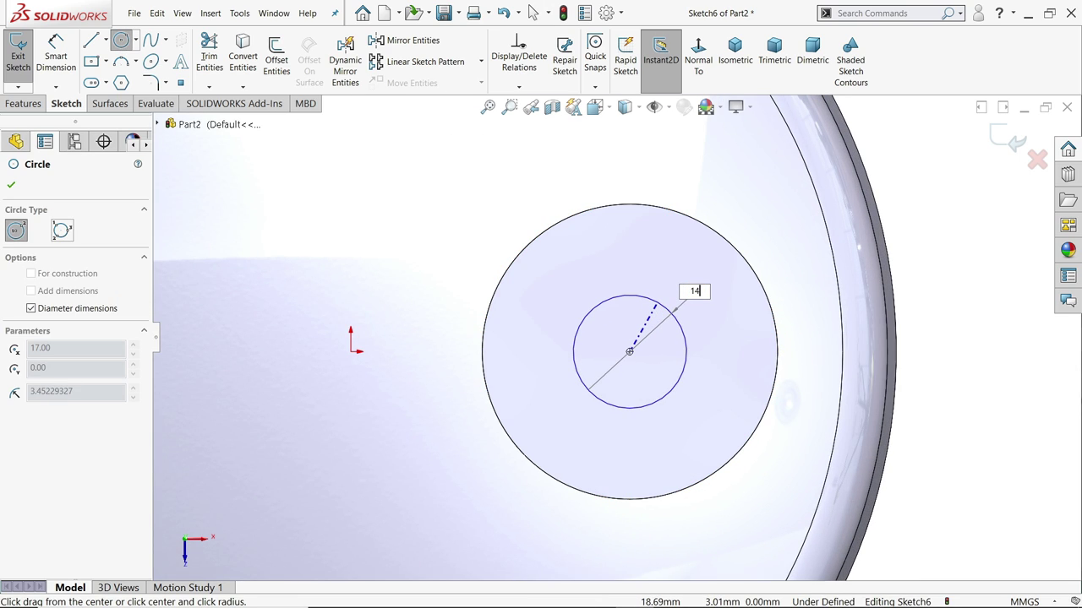
key(Return)
Cut the 14 mm circle through the spout with an Extruded Cut using the Up To Next end condition.
click(23, 104)
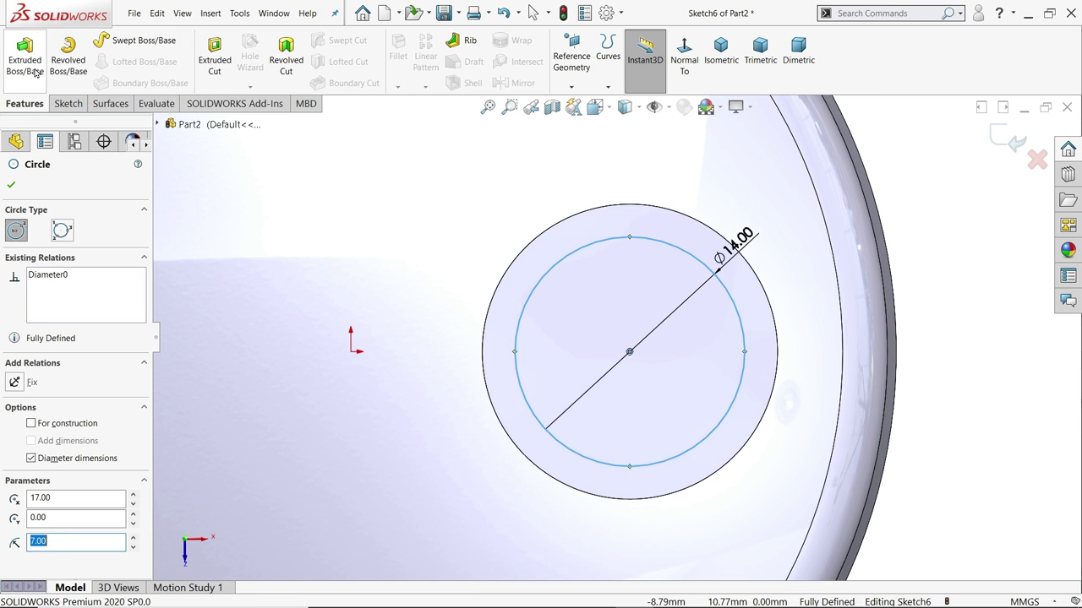
click(215, 66)
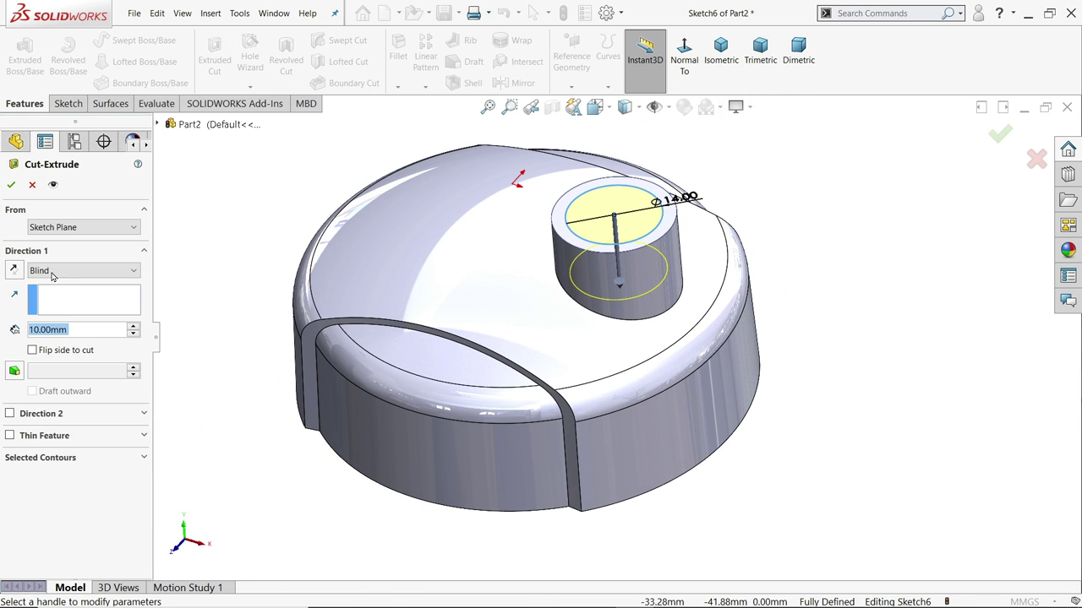
click(52, 272)
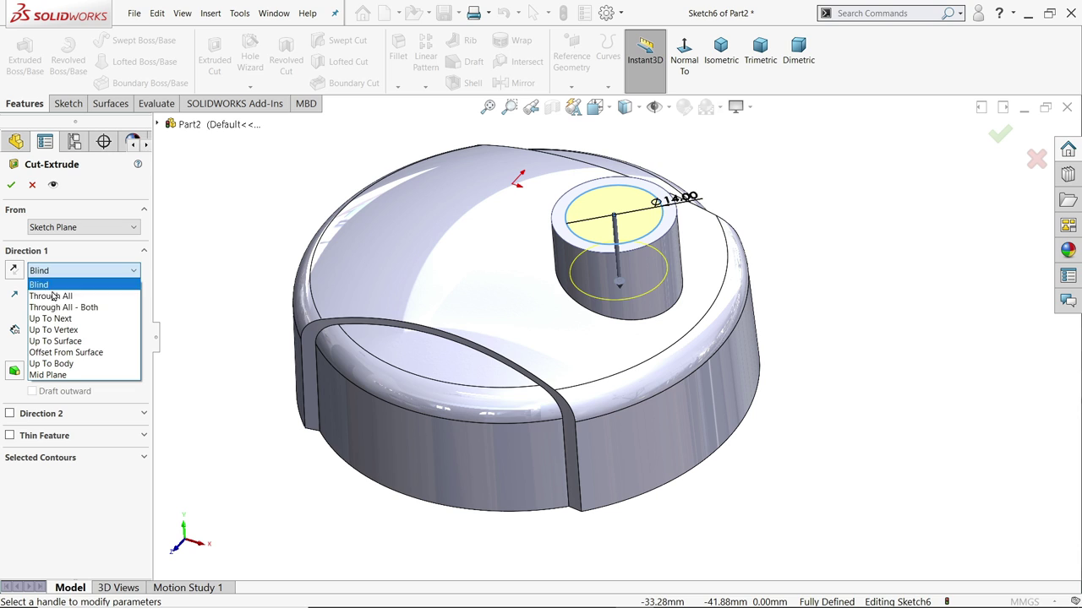
click(73, 321)
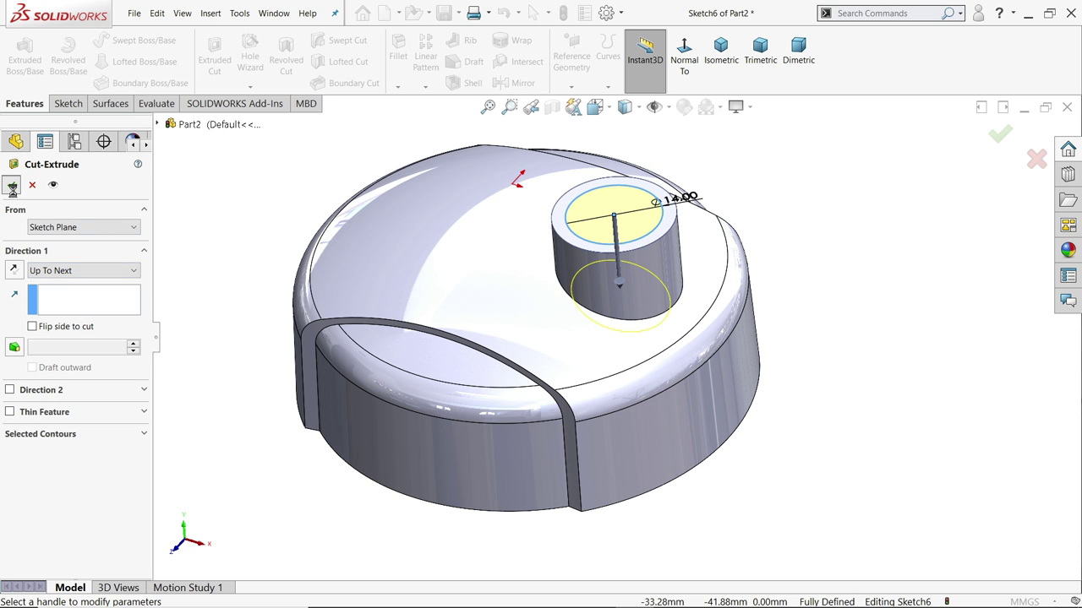
click(12, 186)
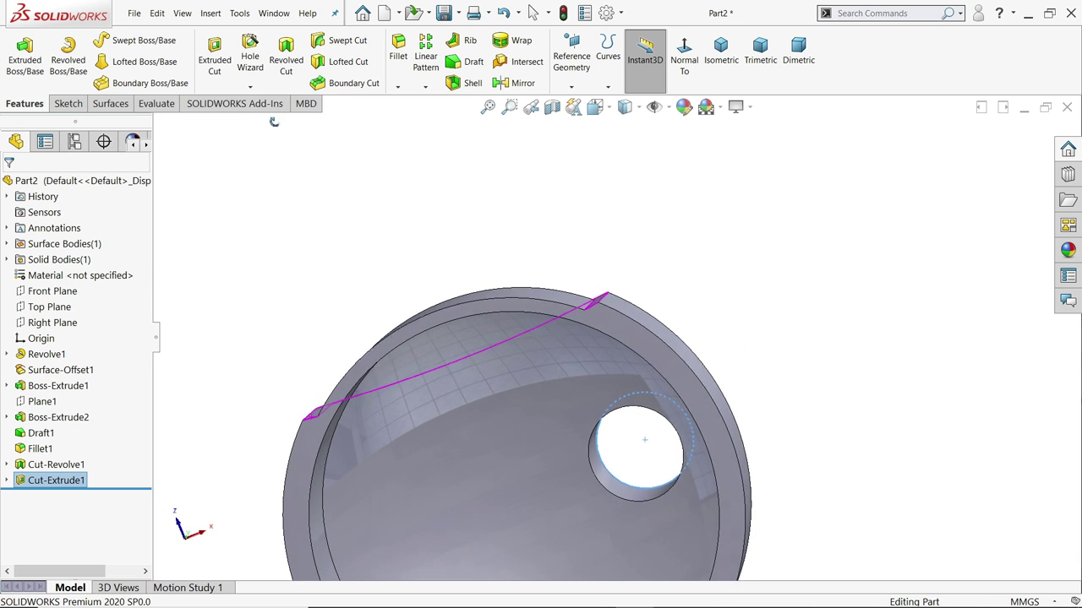
Examine the hollowed cap and spout hole from inside and outside, and switch to the CAP.PNG drawing to check the thread specification.
middle_drag(274, 121, 277, 126)
scroll(613, 342, up, 3)
scroll(593, 433, down, 3)
middle_drag(600, 420, 620, 442)
scroll(687, 273, up, 3)
click(782, 411)
middle_drag(782, 411, 785, 410)
scroll(647, 459, down, 5)
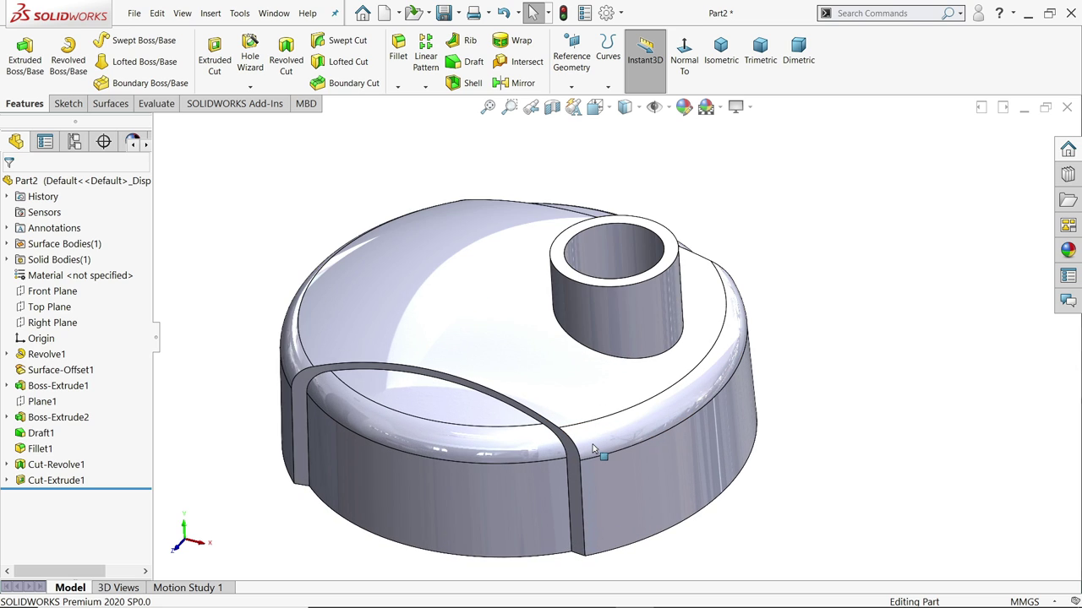
mouse_move(594, 448)
middle_down()
mouse_move(611, 352)
mouse_move(568, 326)
middle_up()
scroll(611, 353, up, 3)
scroll(579, 361, down, 5)
key(alt+Tab)
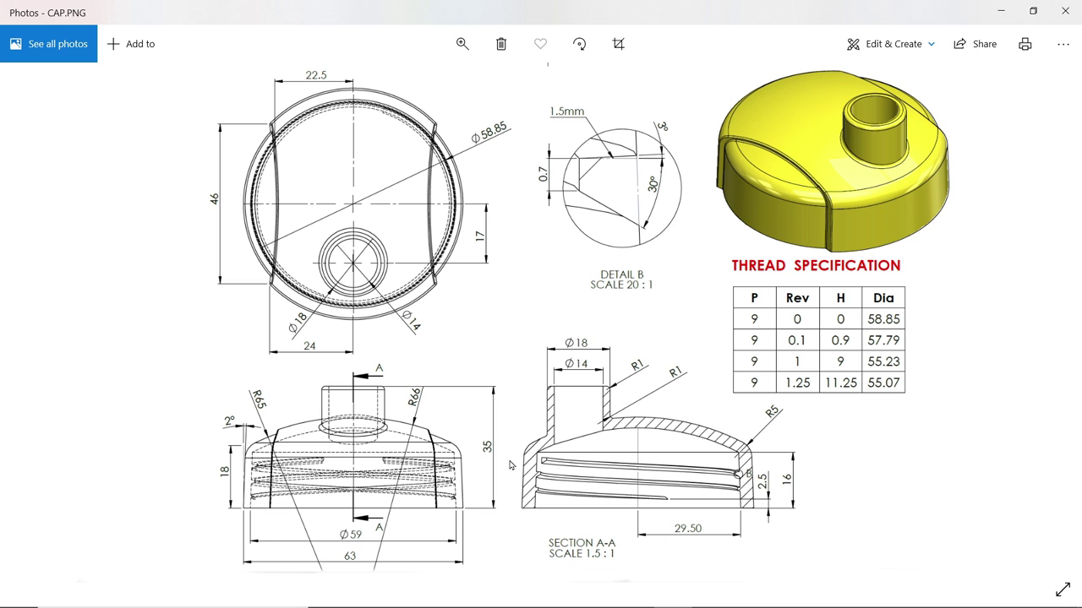
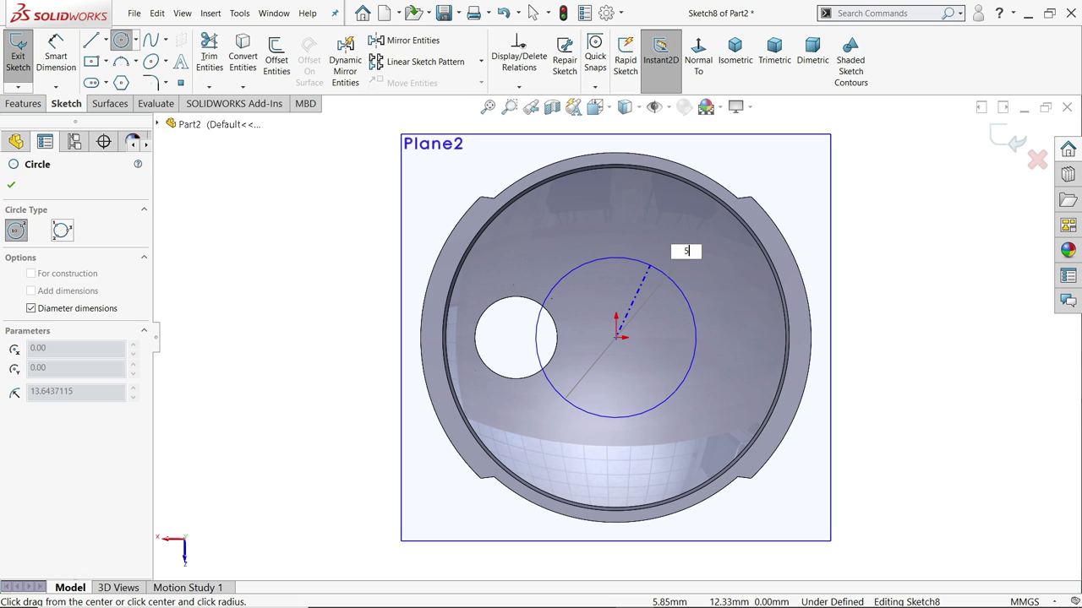
Complete a circle of 58.85 mm diameter centred on the origin on Plane2.
key(Return)
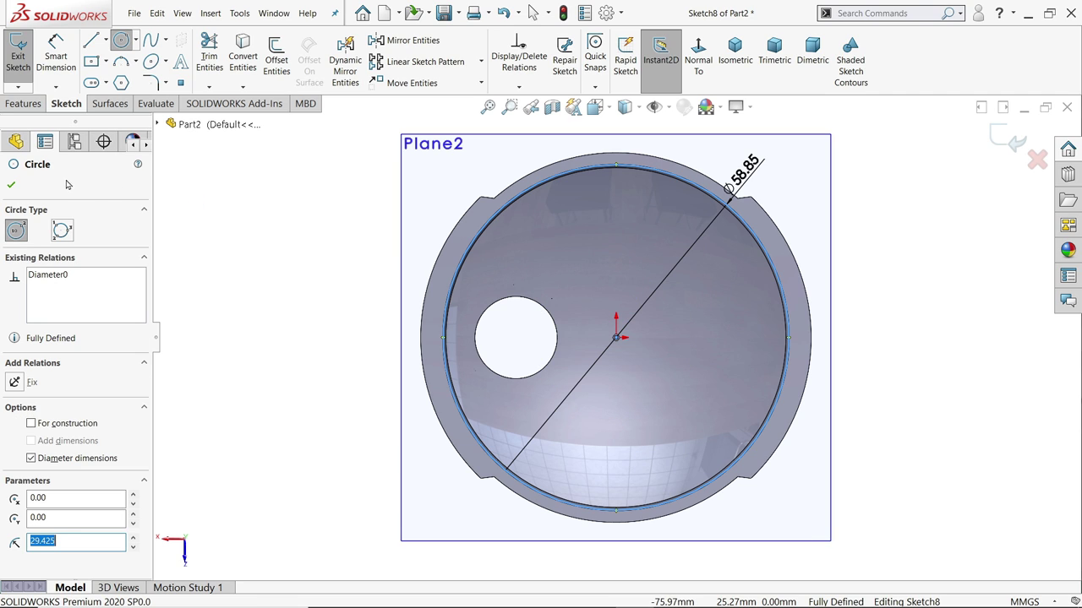
click(17, 189)
Start a variable-pitch Helix/Spiral from the 58.85 mm circle and set the first region's pitch to 9 mm.
click(24, 103)
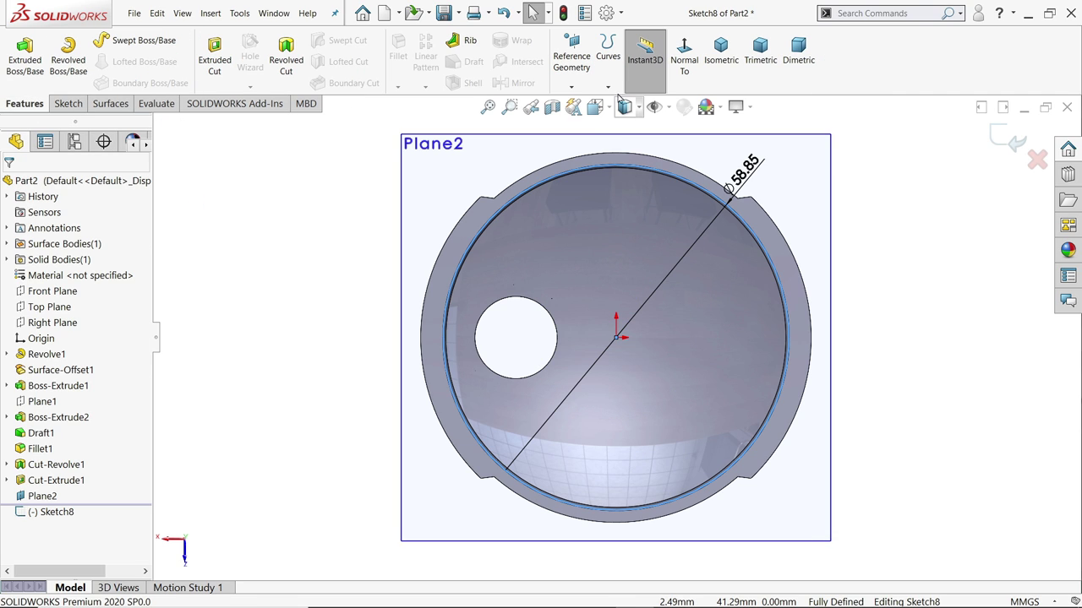
click(608, 51)
click(646, 118)
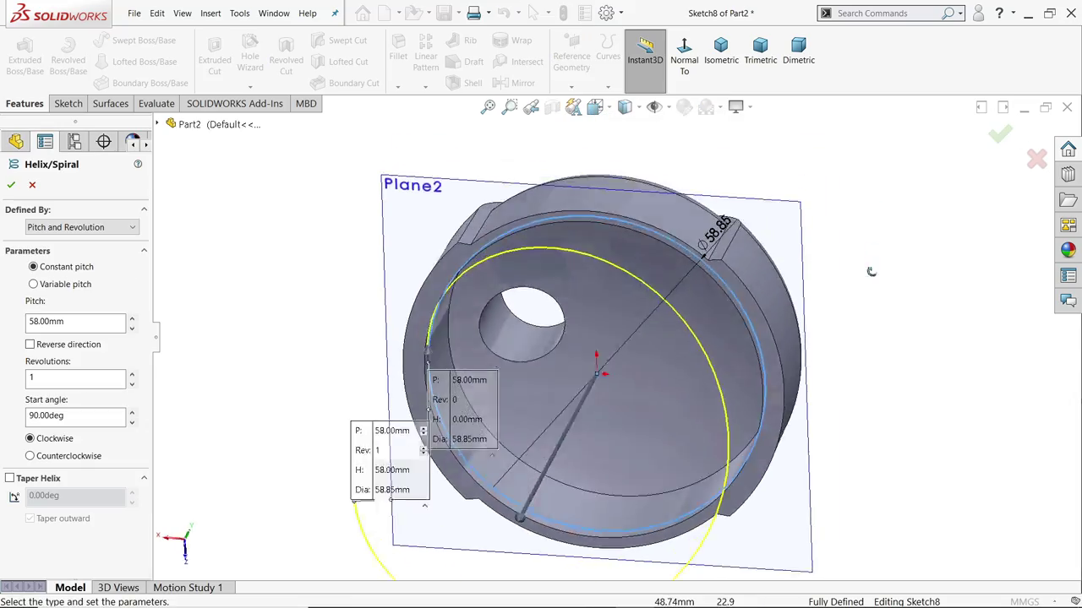
middle_drag(862, 340, 722, 457)
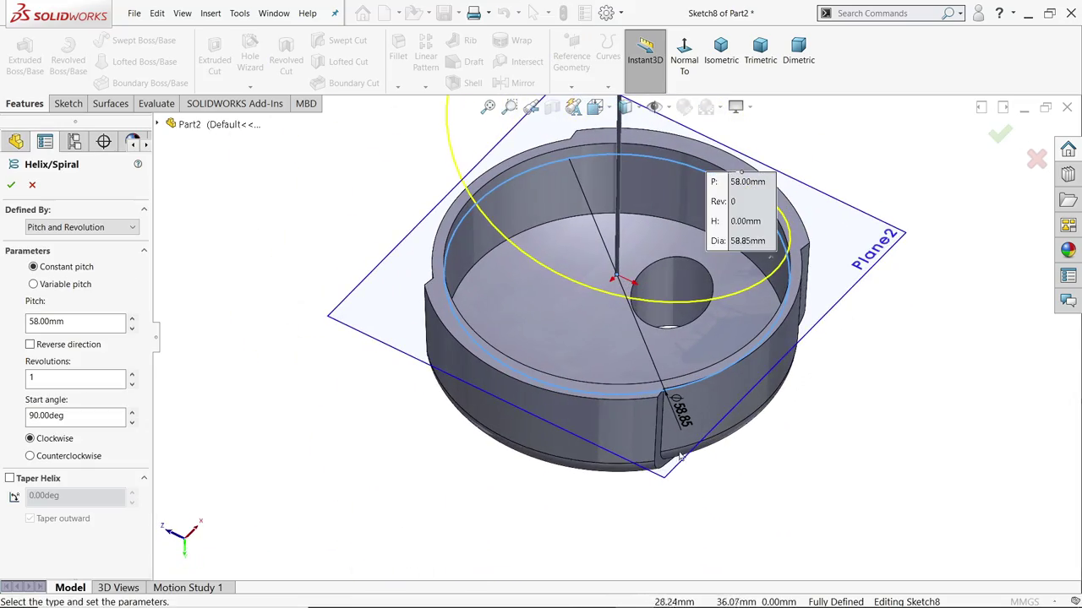
click(34, 285)
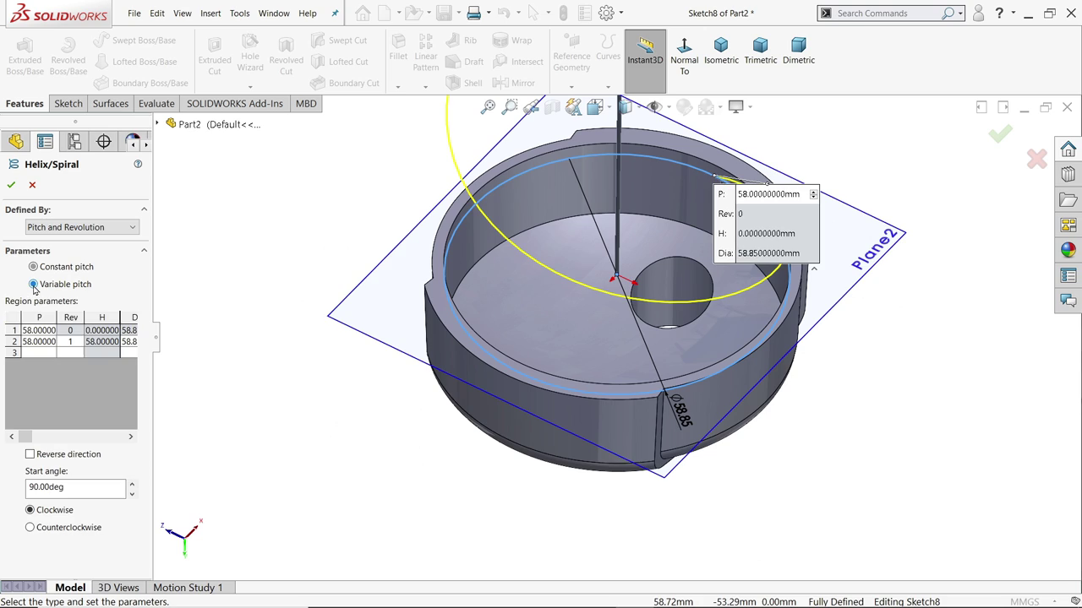
double_click(40, 330)
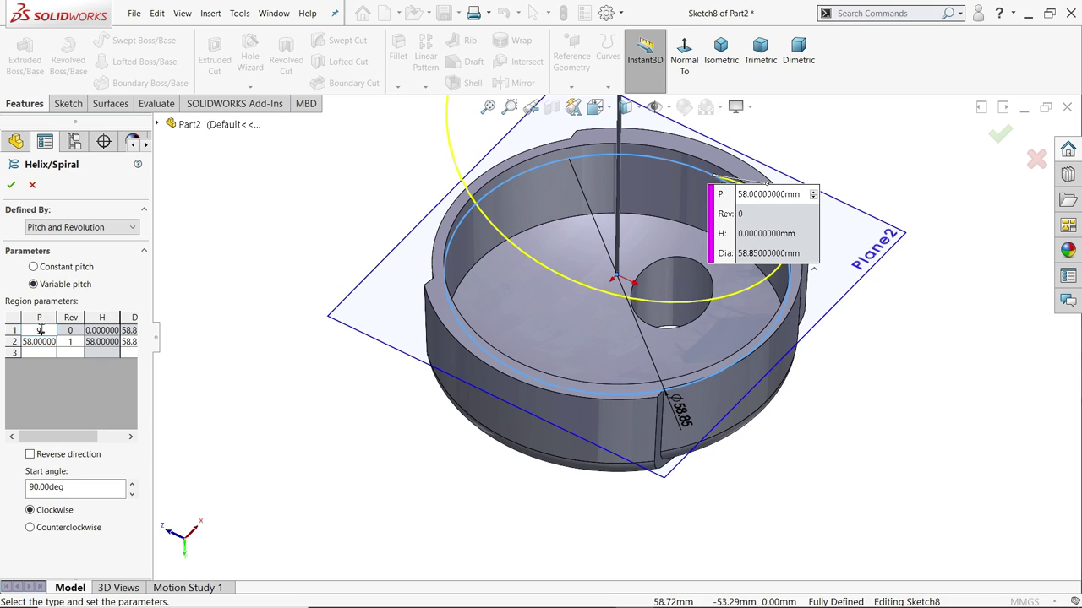
key(Return)
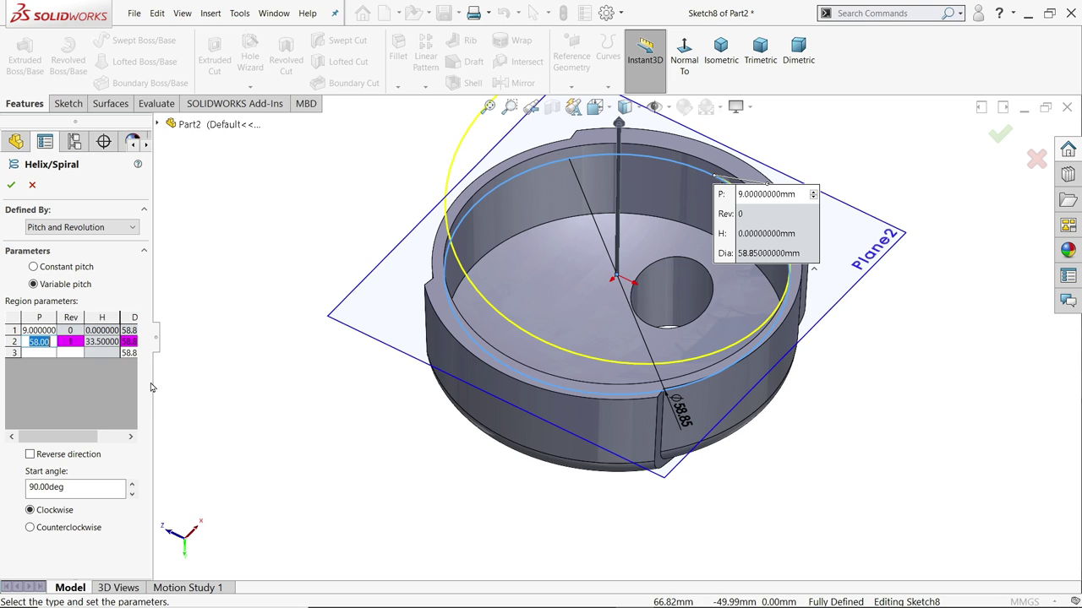
Set the helix's second region to a 9 mm pitch, 0.1 revolutions and a 57.79 mm diameter.
drag(152, 383, 200, 383)
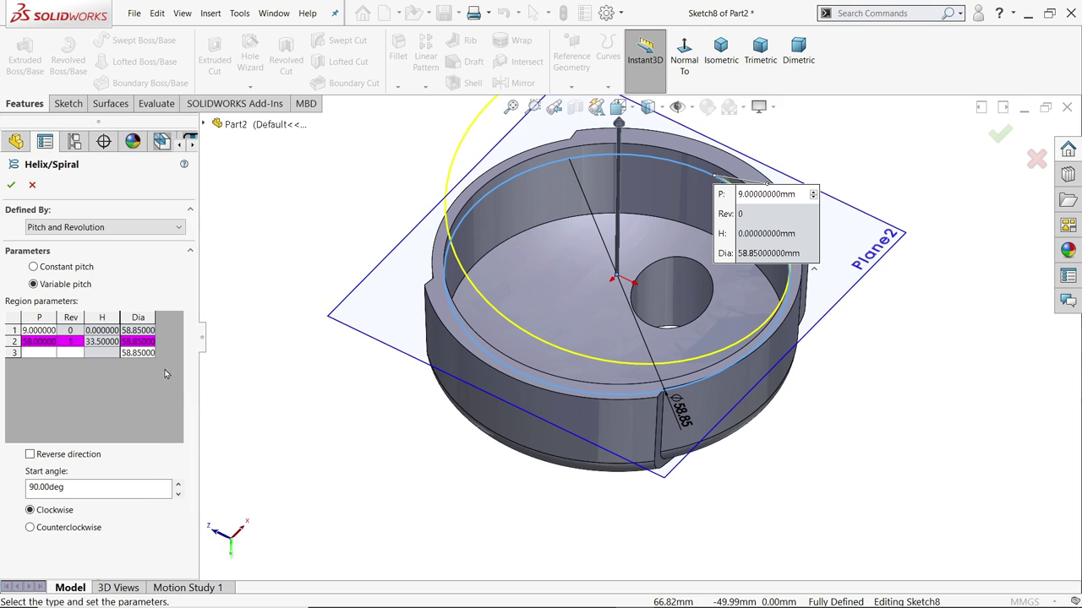
click(39, 342)
text(9)
key(Tab)
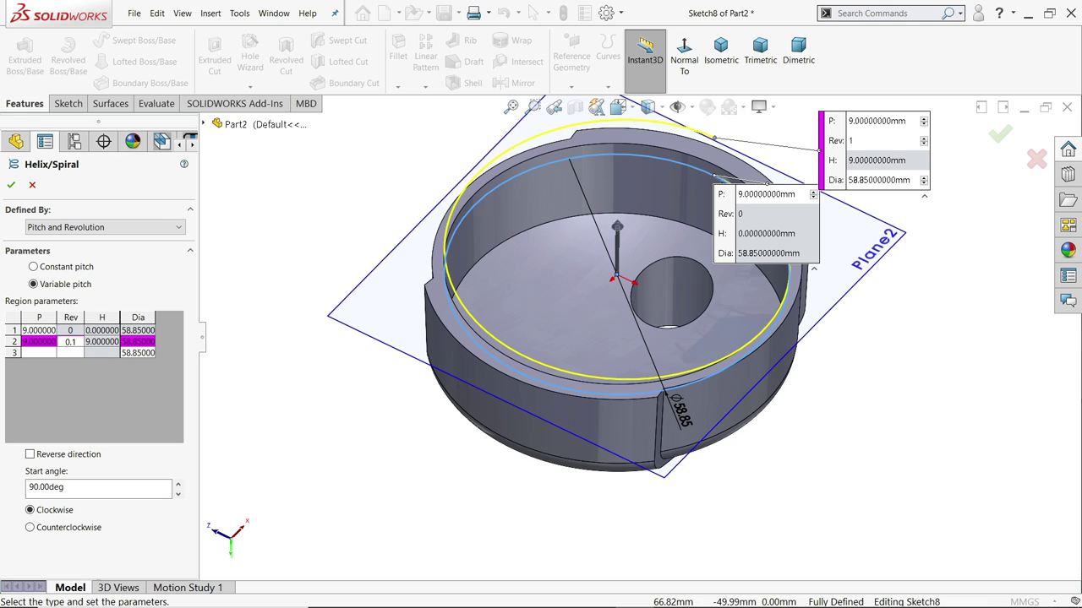
key(Tab)
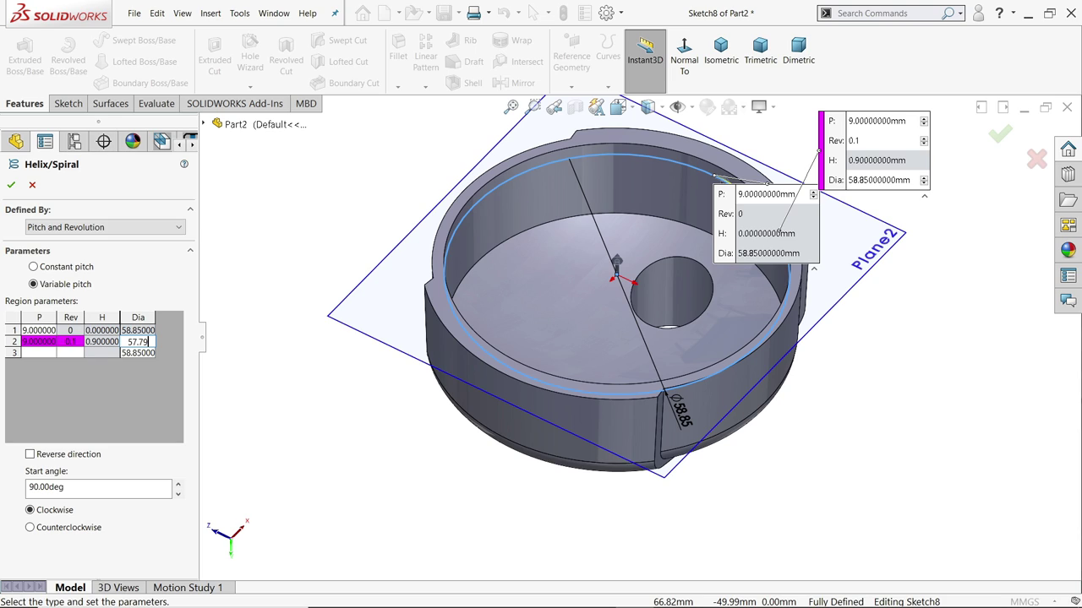
key(Tab)
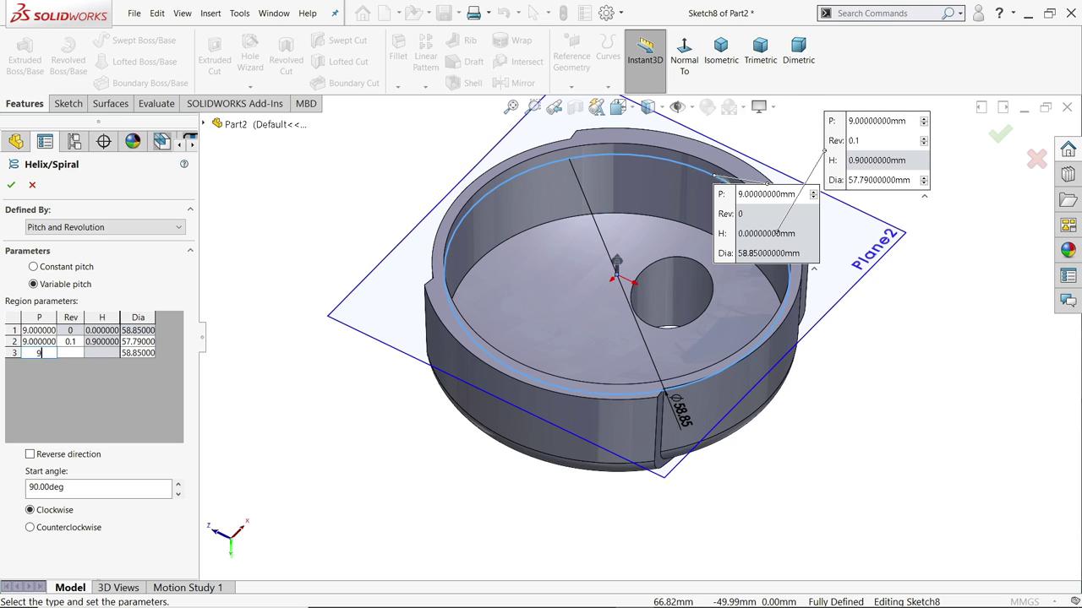
Define the helix's third region with a 9 mm pitch, 1 revolution and a 55.23 mm diameter.
key(Tab)
key(Tab)
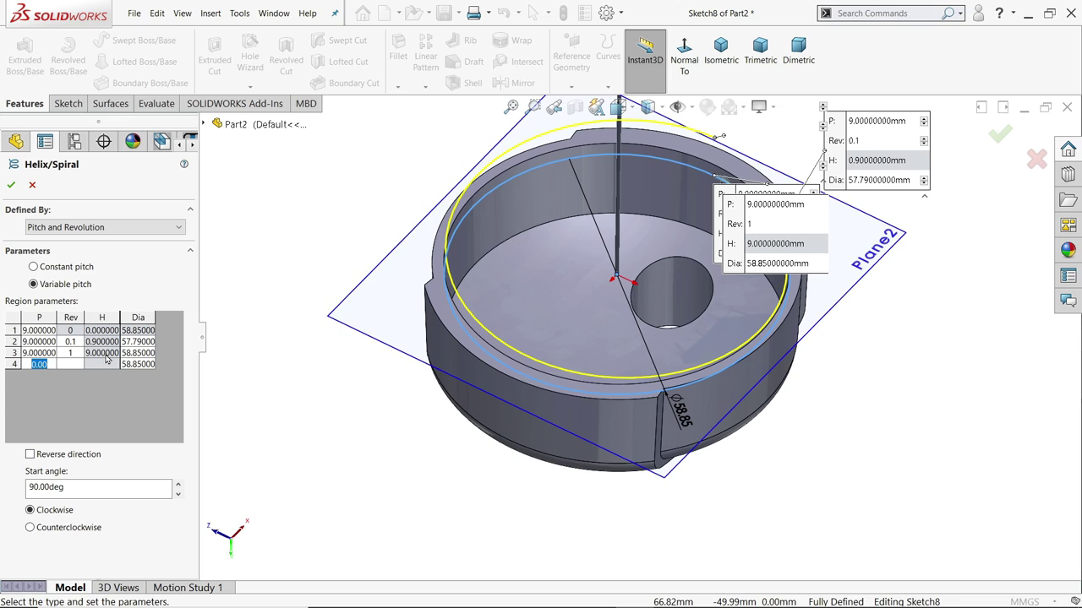
key(BackSpace)
click(137, 354)
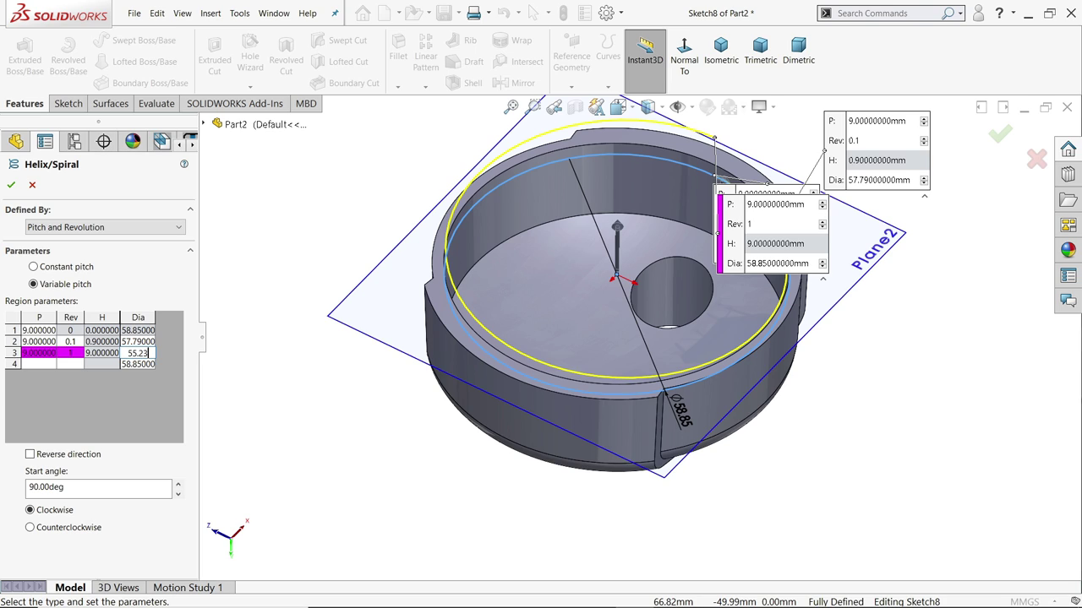
key(Tab)
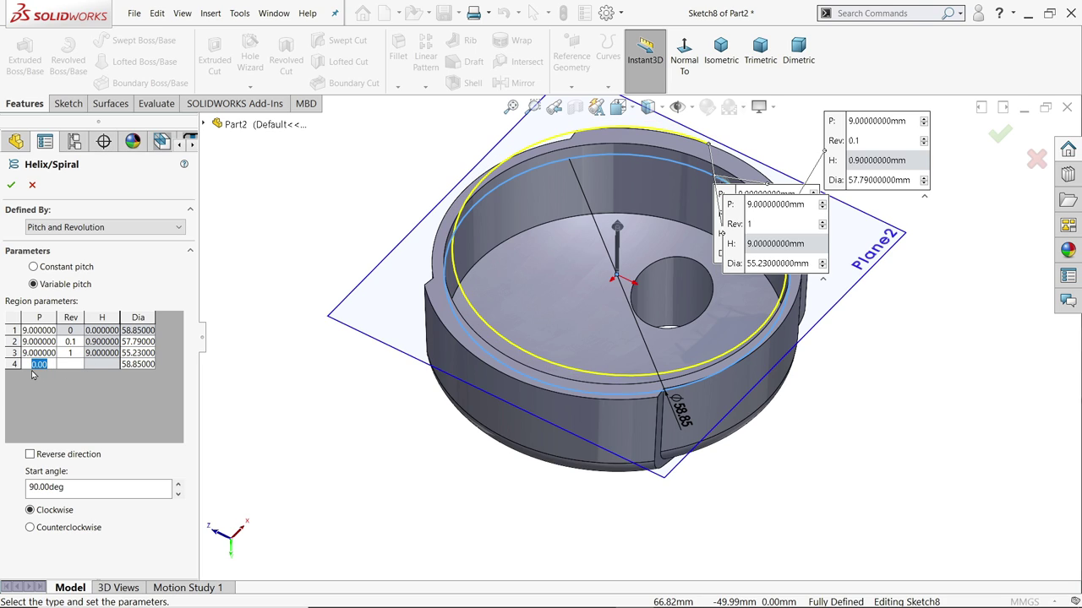
Define the helix's fourth region with a 9 mm pitch, 1.25 revolutions and a 55.07 mm diameter.
key(Tab)
click(32, 371)
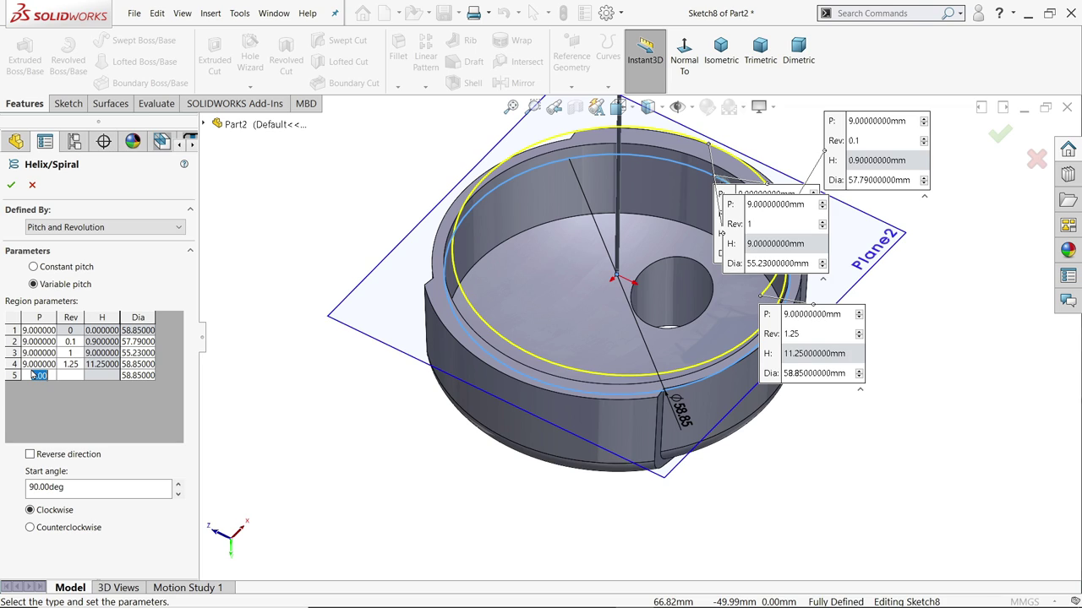
click(135, 365)
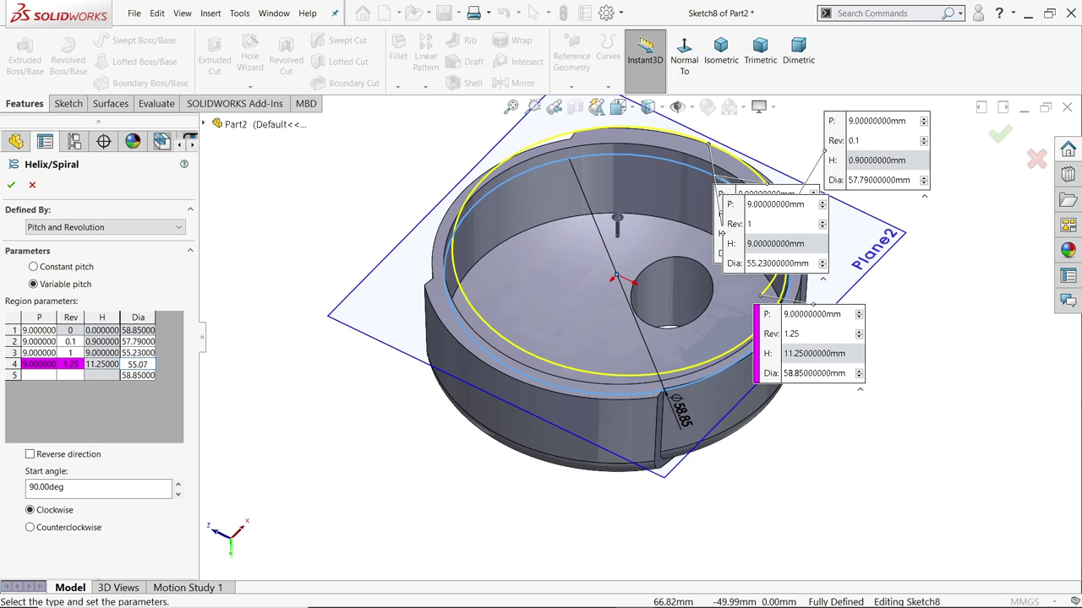
text(55.07)
key(Return)
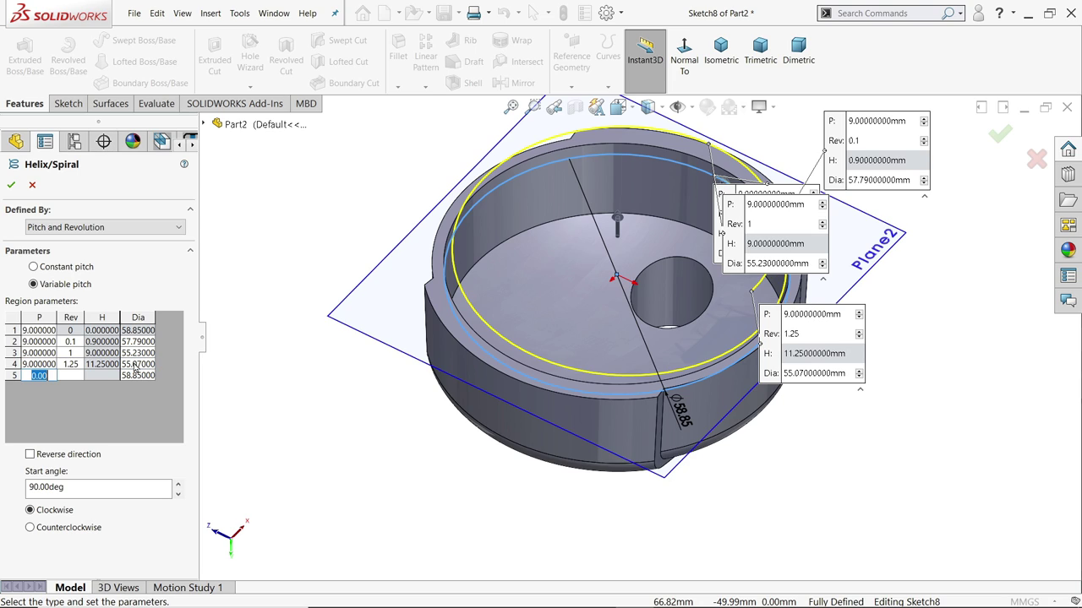
Reverse the helix direction into the cap, set the start angle to 18 degrees and finish the clockwise helix.
click(29, 456)
middle_drag(342, 460, 341, 401)
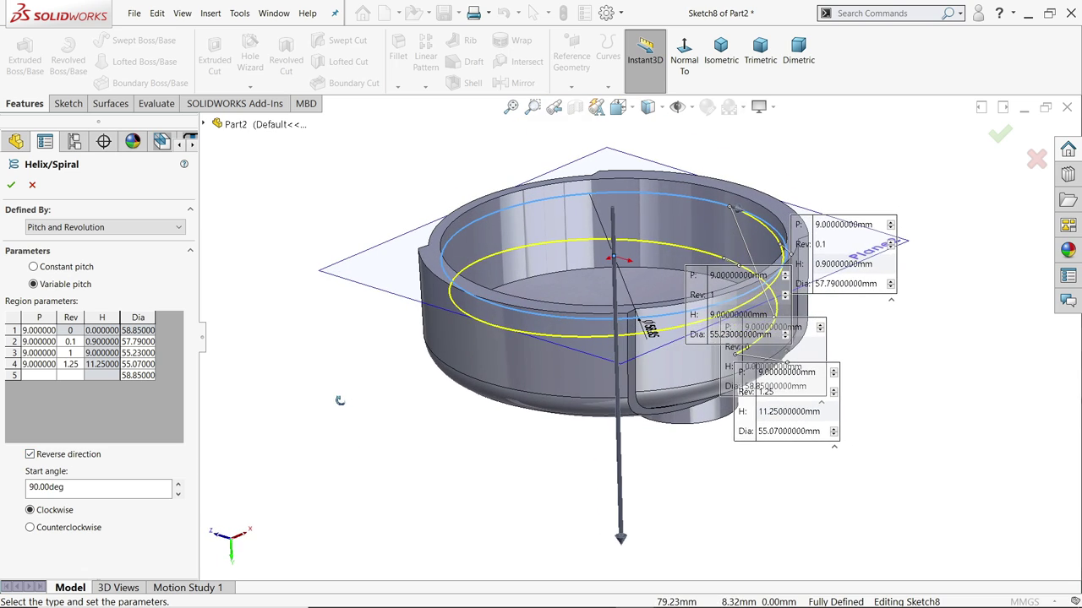
drag(107, 487, 3, 489)
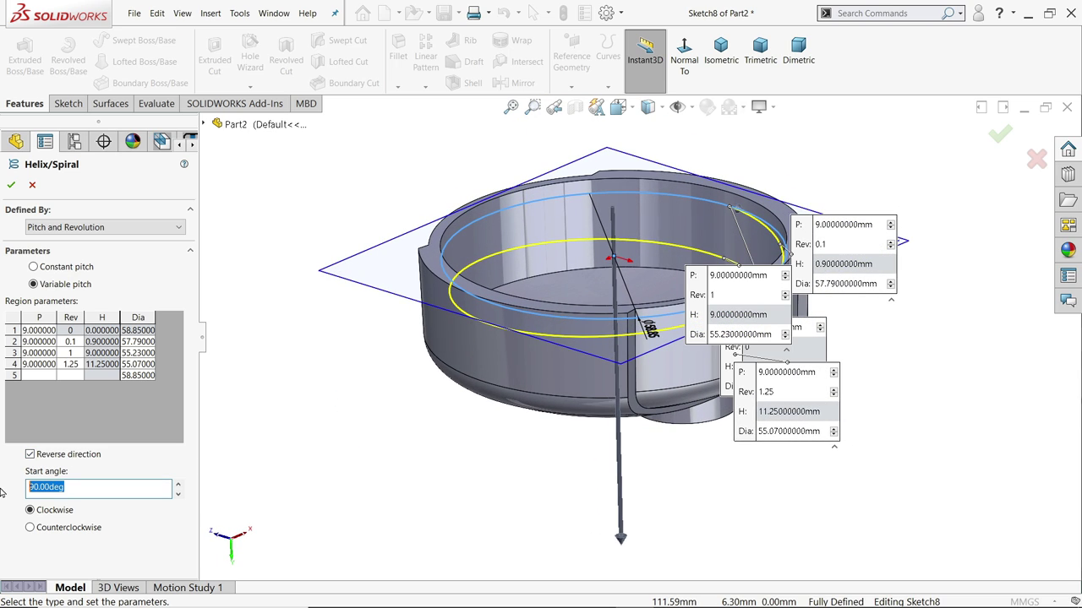
text(18)
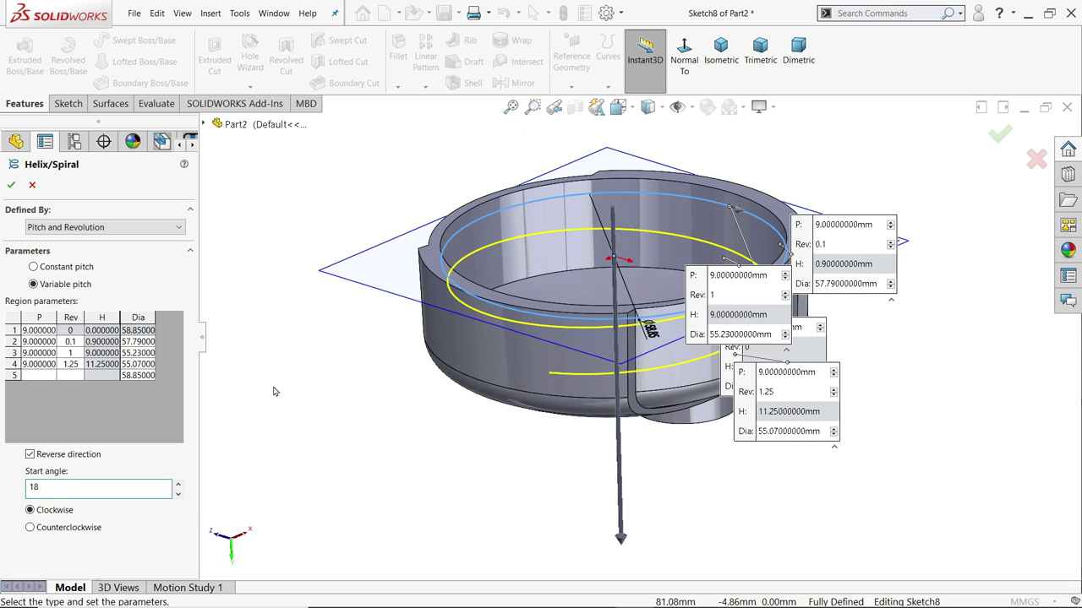
mouse_move(309, 384)
middle_down()
mouse_move(321, 384)
mouse_move(304, 379)
middle_up()
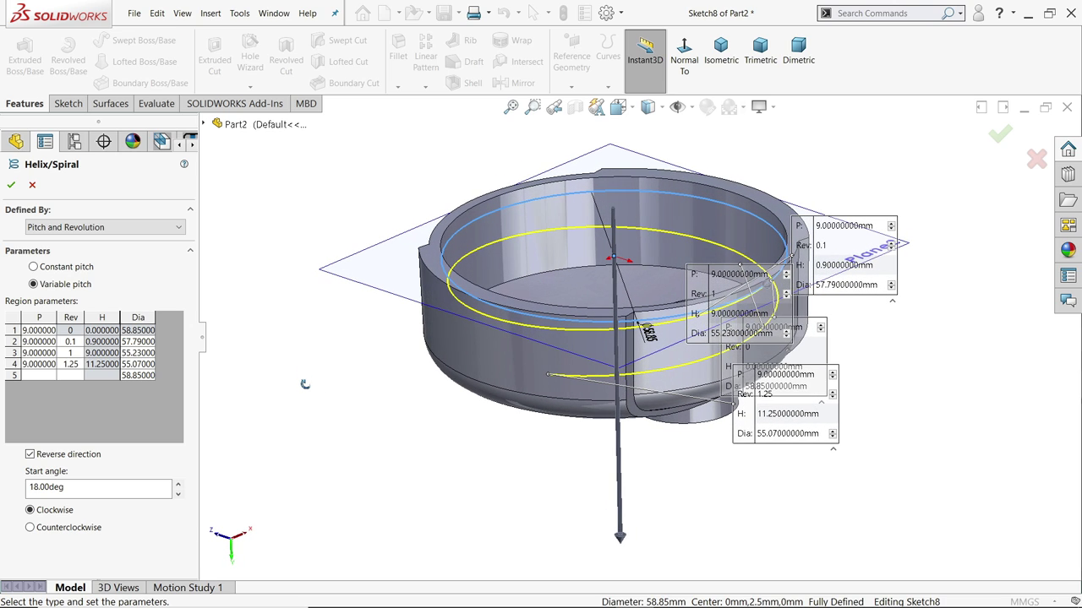
click(11, 185)
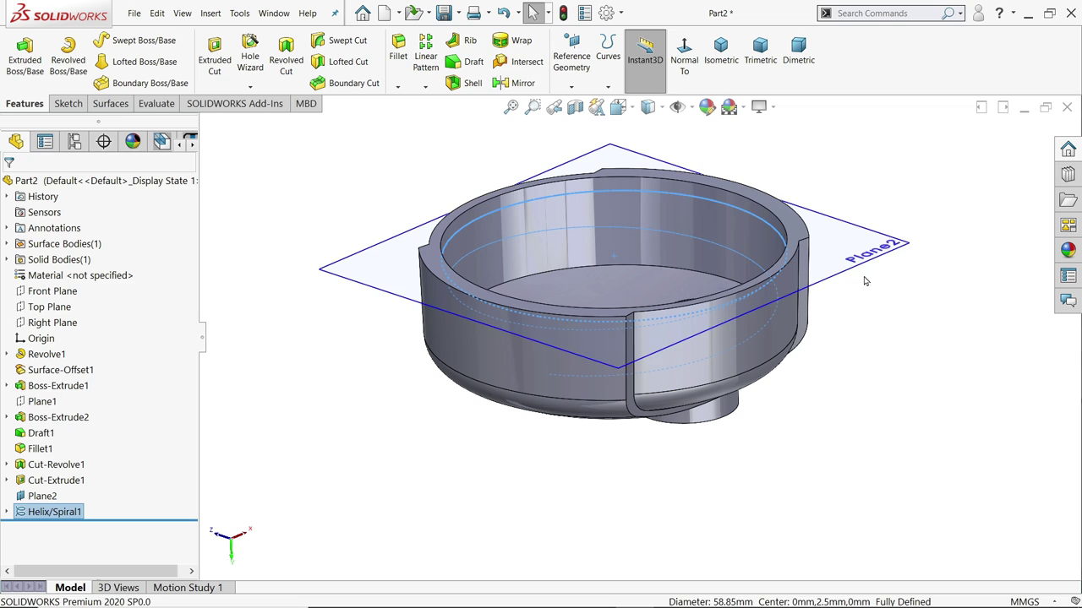
Hide Plane2 and view the finished helix from the side of the cap.
click(865, 281)
click(934, 222)
middle_drag(845, 254, 778, 275)
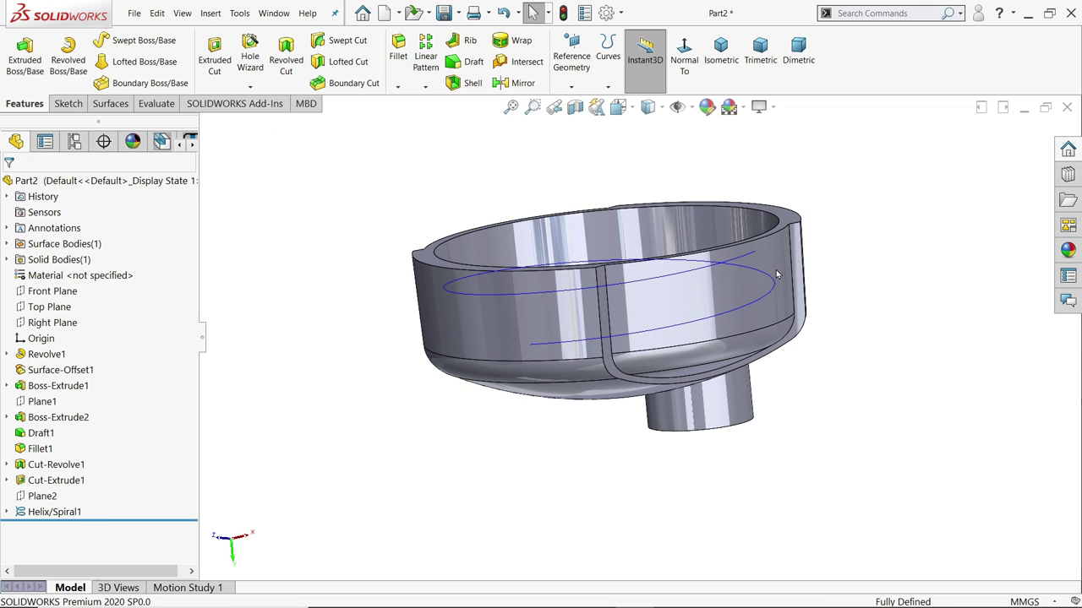
Show the temporary axes and create a reference plane through the helix's rim-side endpoint and the cap's central axis.
click(754, 258)
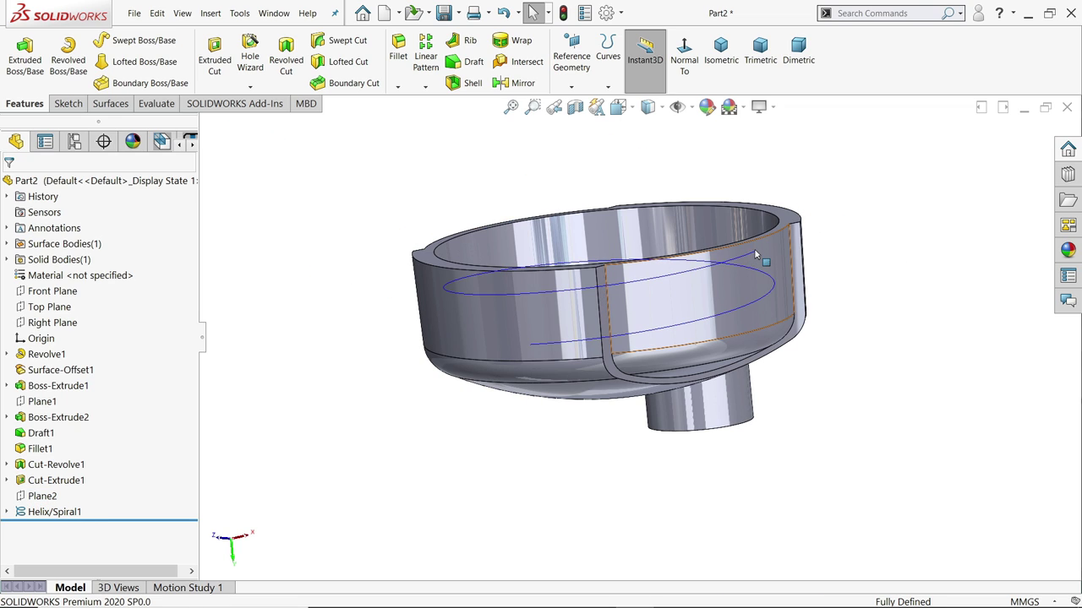
scroll(754, 258, down, 3)
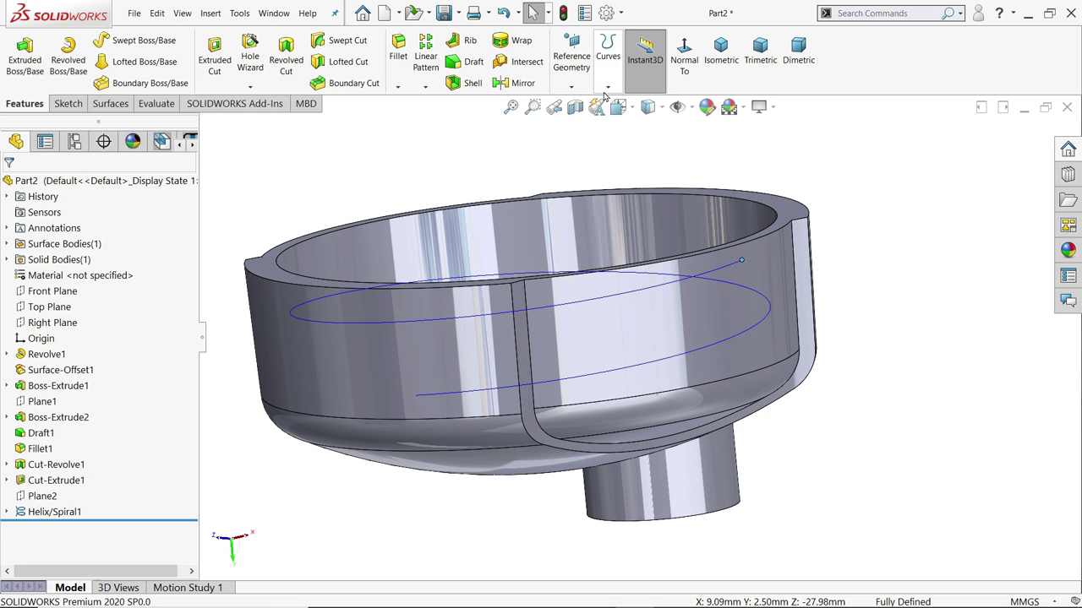
click(662, 108)
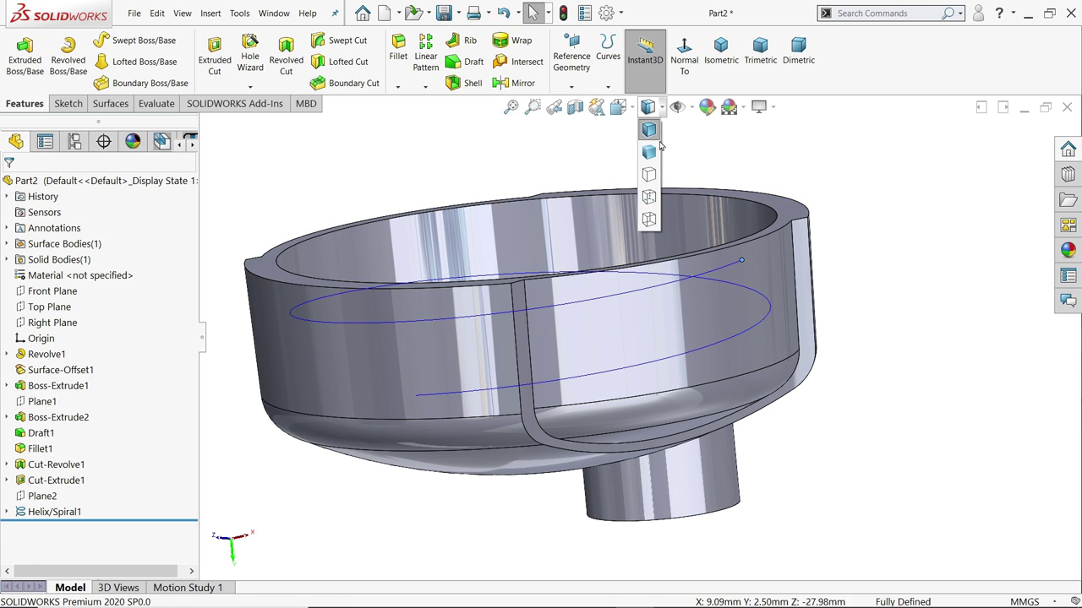
click(690, 106)
click(705, 154)
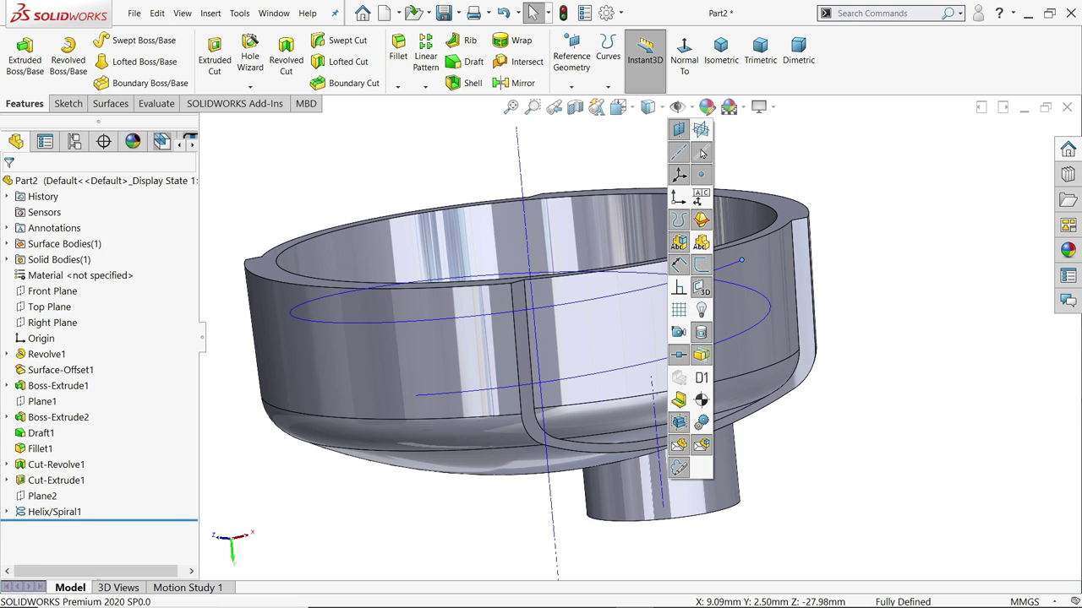
click(572, 90)
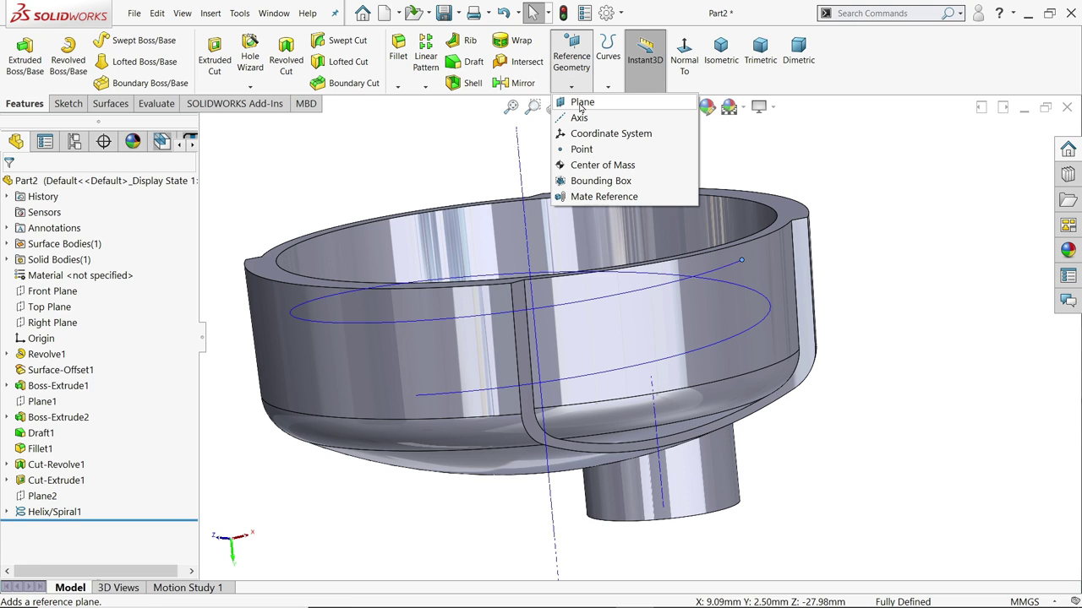
click(581, 103)
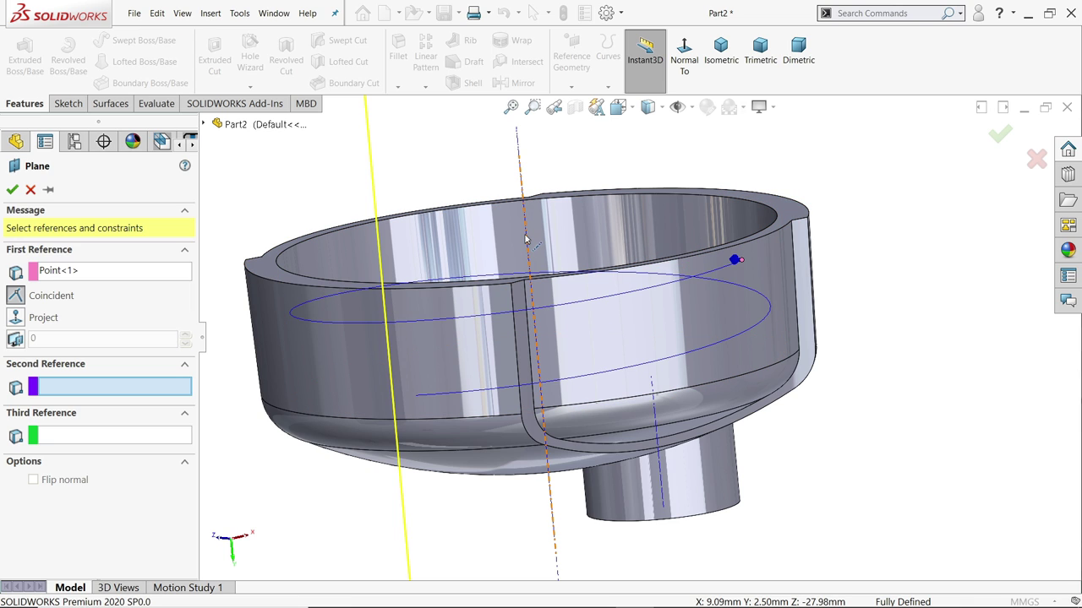
click(523, 178)
middle_drag(660, 239, 672, 270)
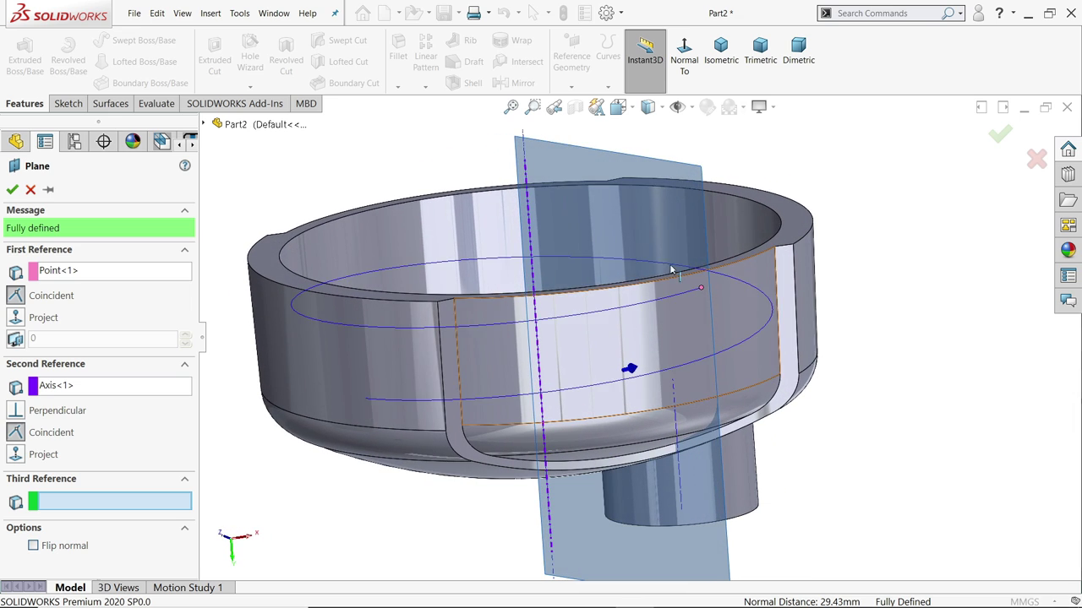
click(12, 189)
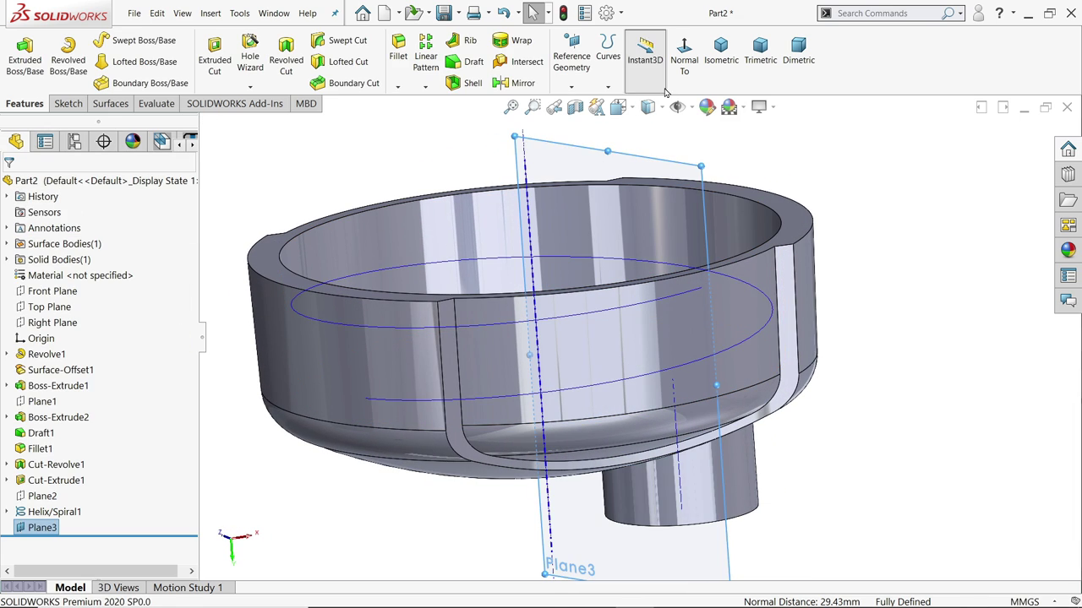
Sketch a closed four-sided thread profile on Plane3 outside the cap's rim, about 3.8 mm wide, with vertical ends and two sloped sides.
click(64, 104)
click(18, 54)
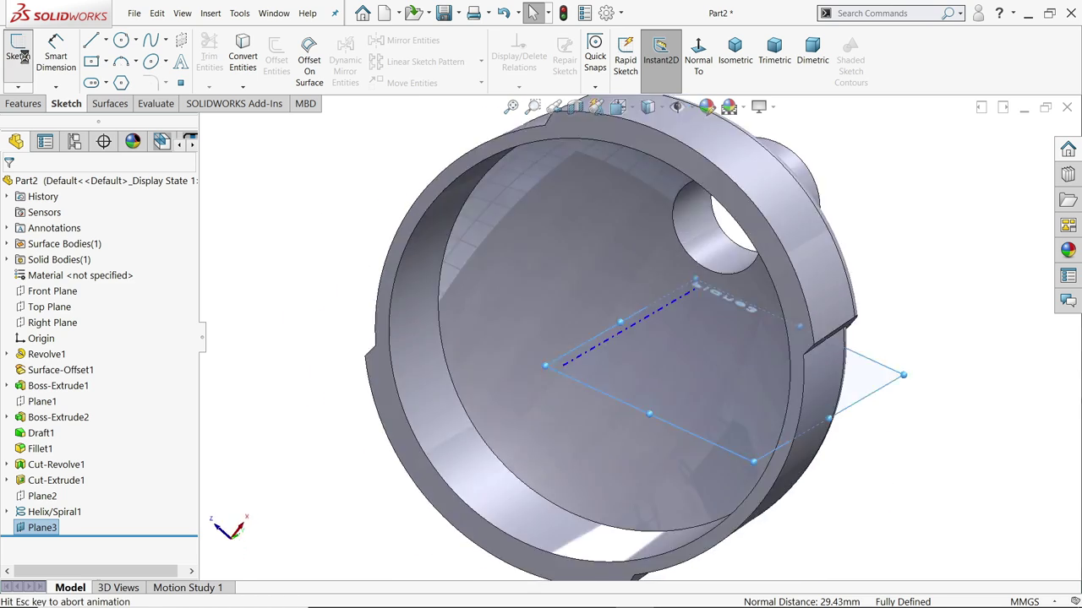
click(90, 40)
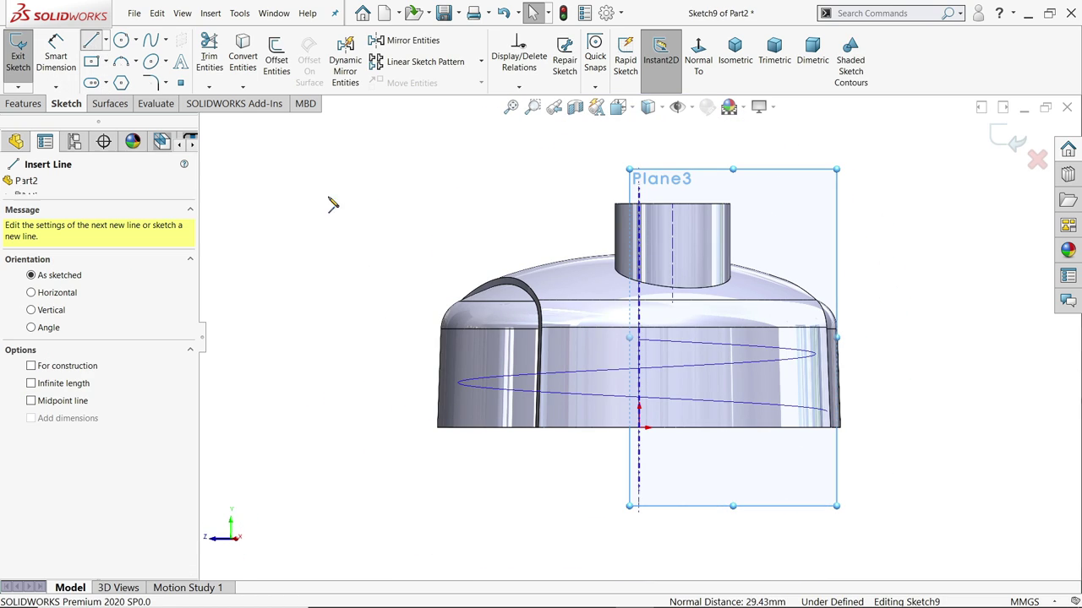
scroll(966, 512, down, 4)
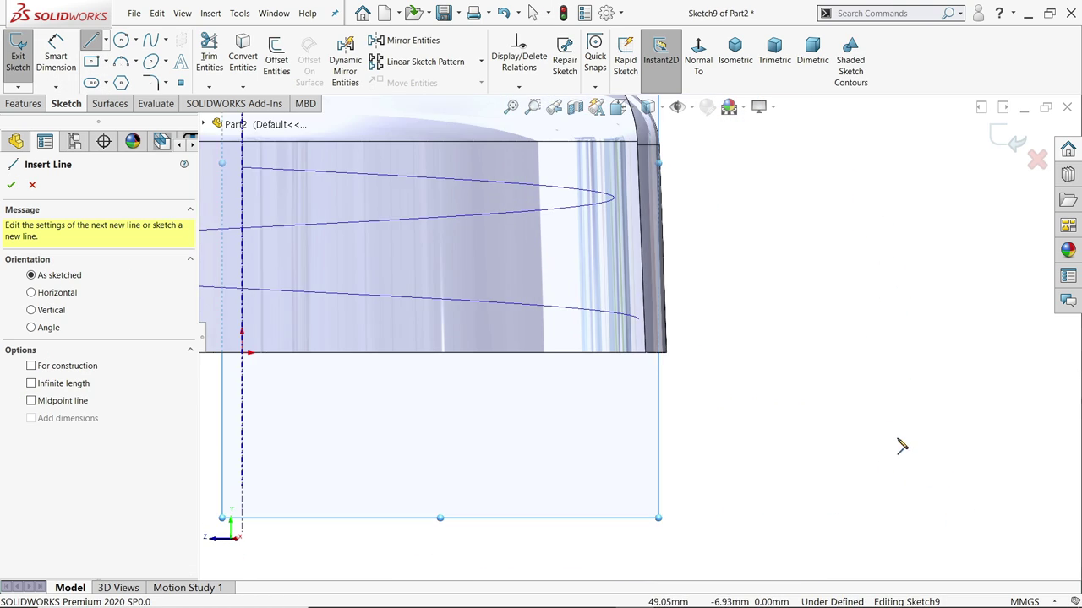
scroll(730, 290, down, 2)
scroll(708, 283, down, 2)
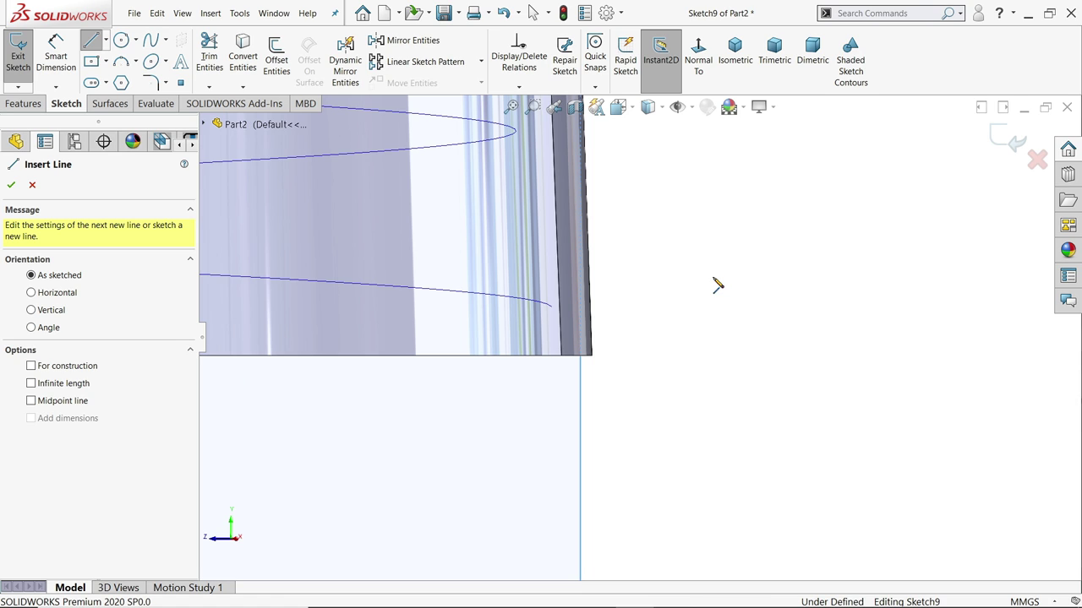
click(712, 277)
click(713, 313)
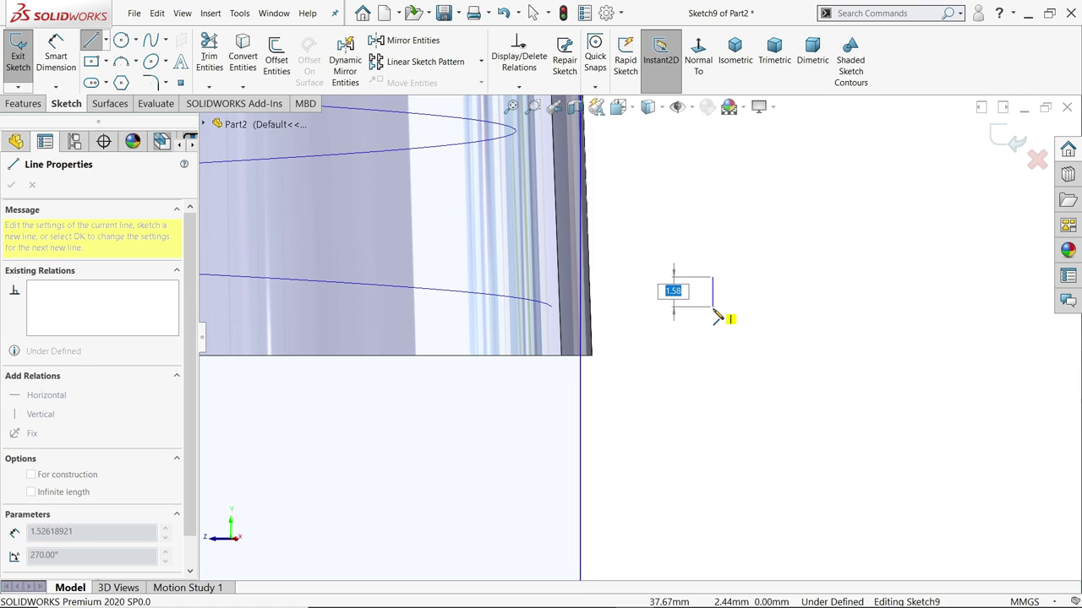
click(785, 341)
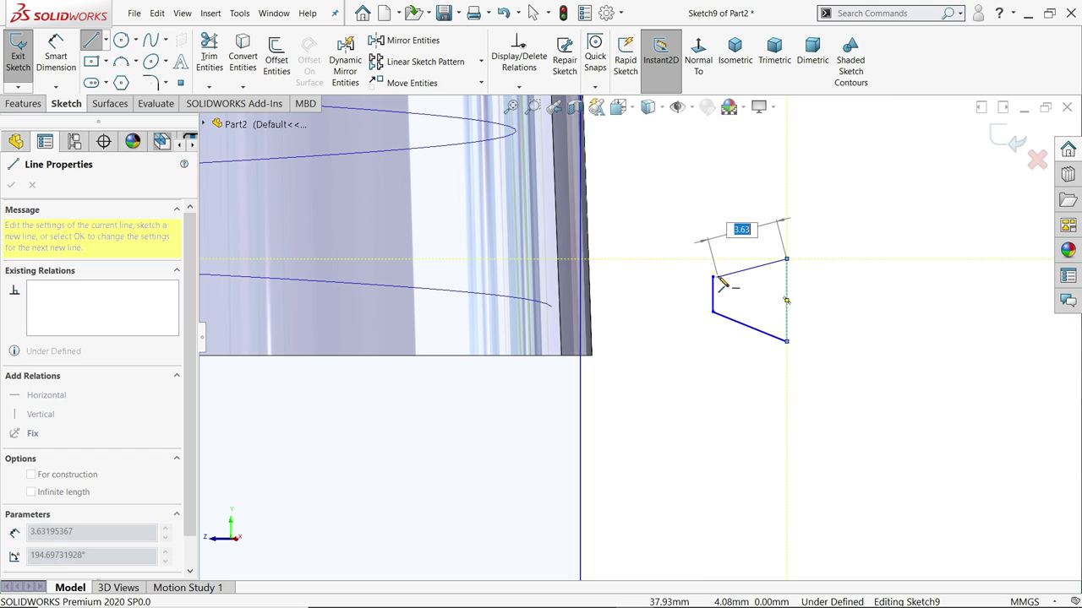
click(786, 259)
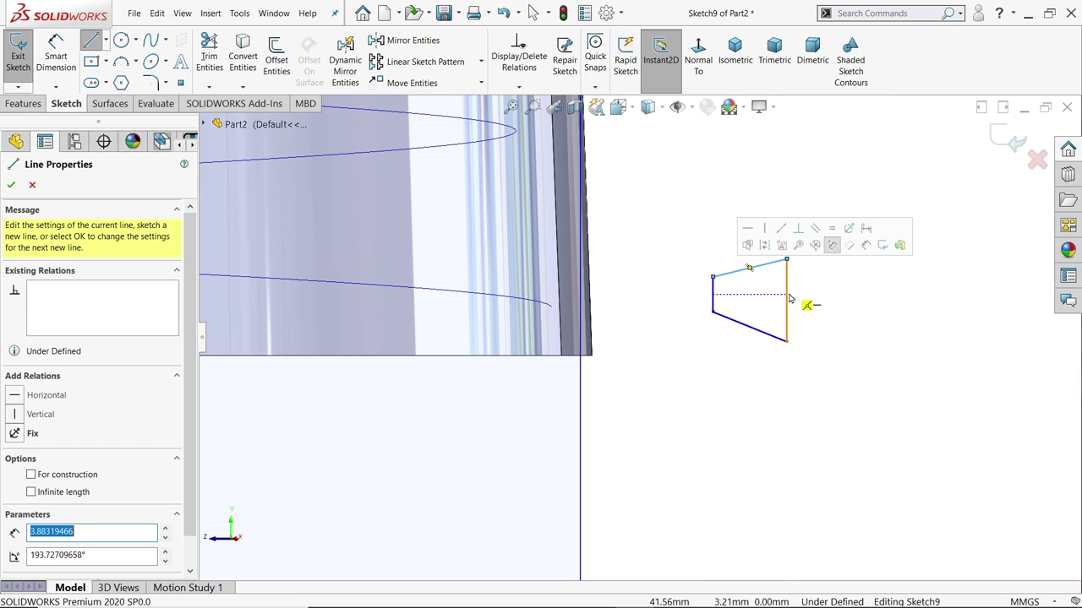
Add a horizontal construction line about 3.77 mm long from the short side's upper corner to the profile's long vertical side.
scroll(794, 283, down, 5)
click(534, 310)
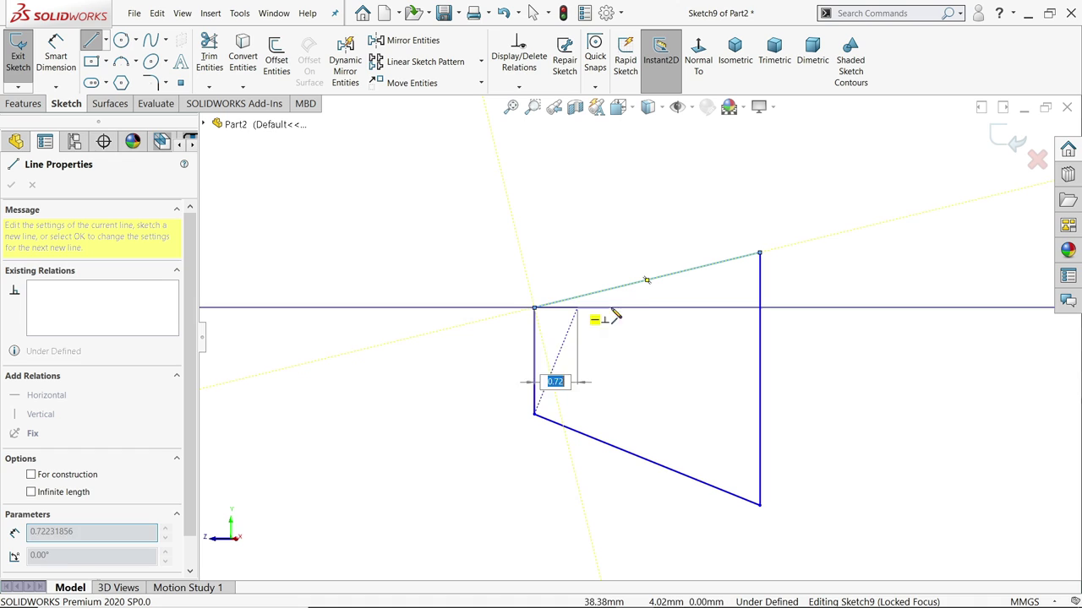
click(760, 309)
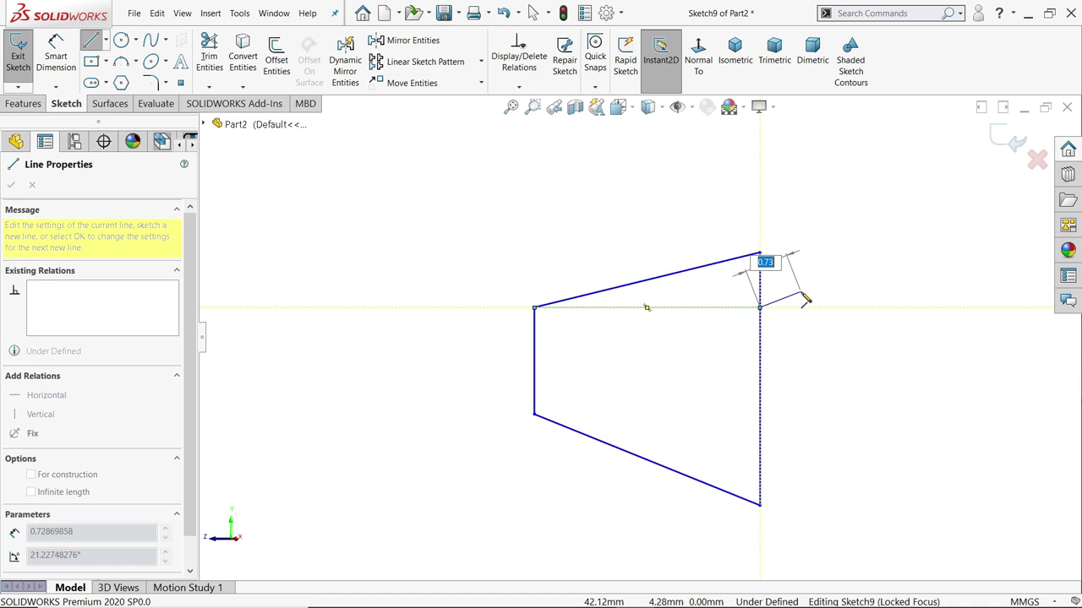
right_click(804, 252)
click(828, 302)
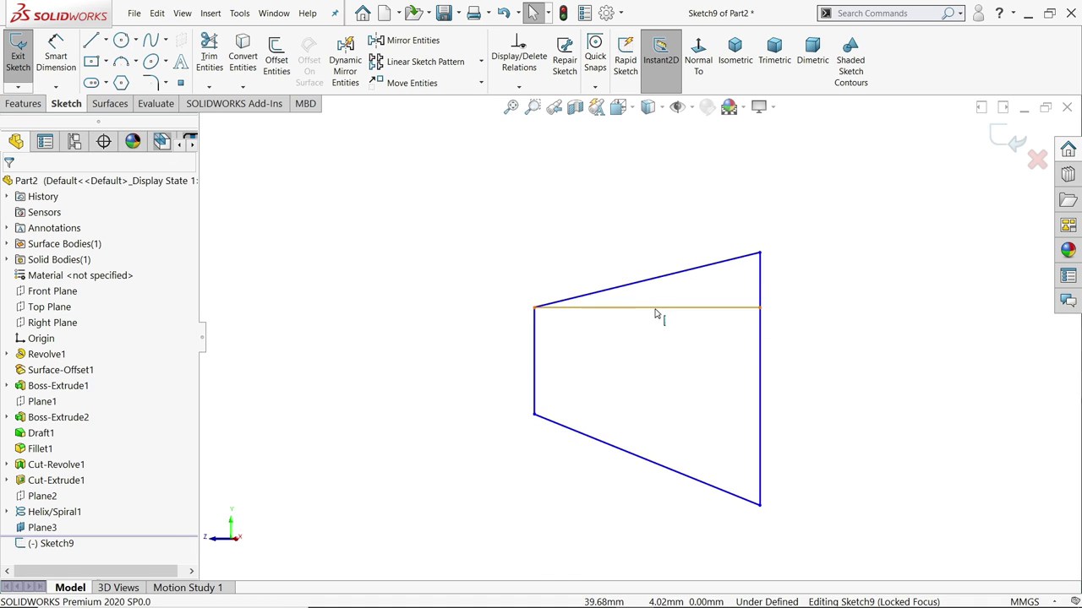
click(680, 308)
click(703, 278)
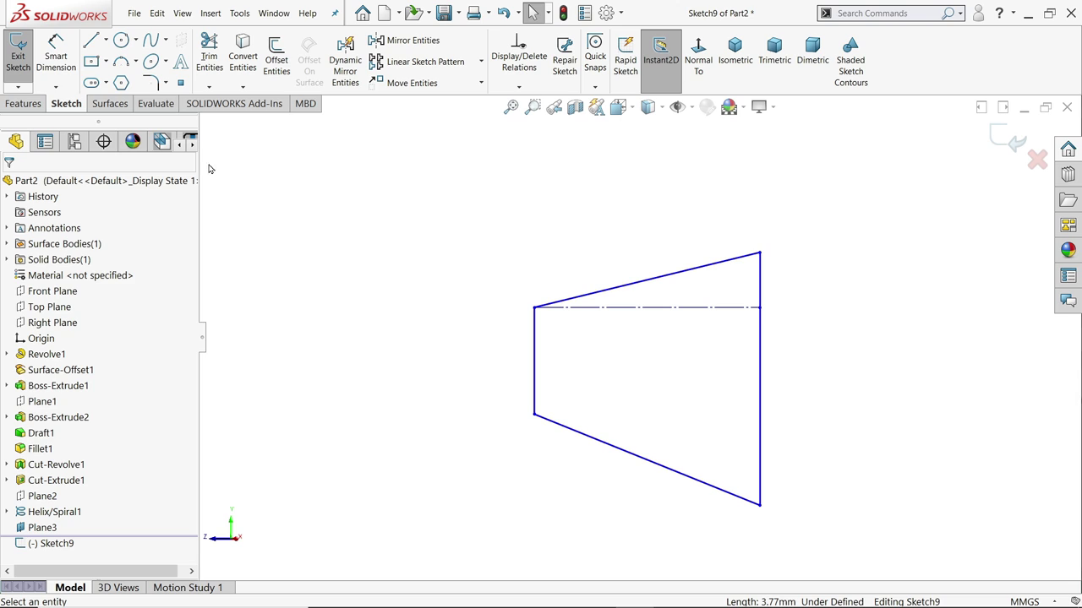
Dimension the angle between the profile's upper sloped side and the construction line as 3 degrees.
click(55, 59)
click(679, 274)
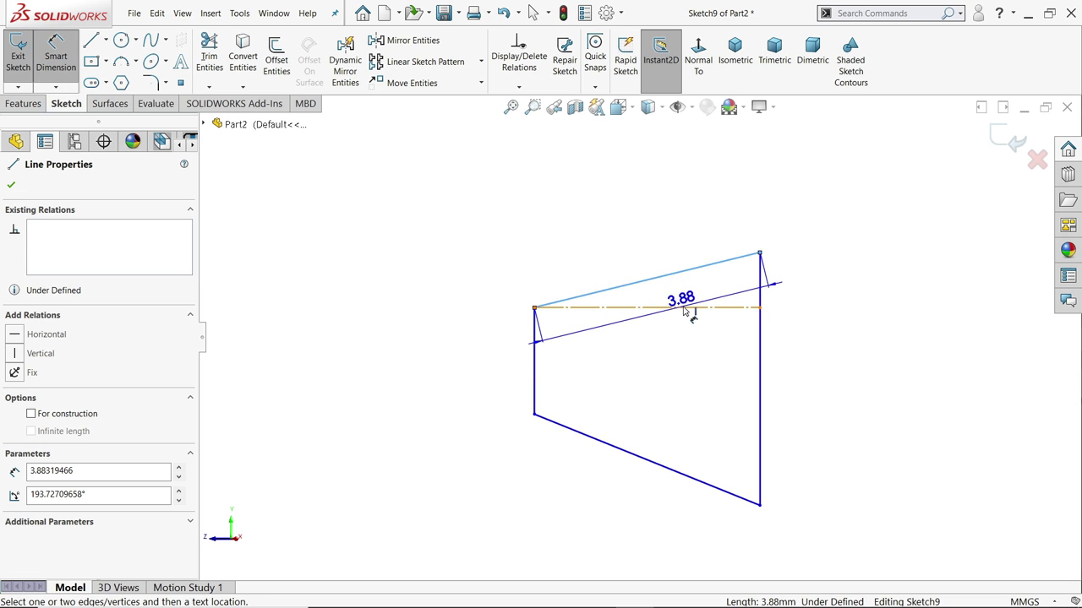
click(687, 309)
click(788, 295)
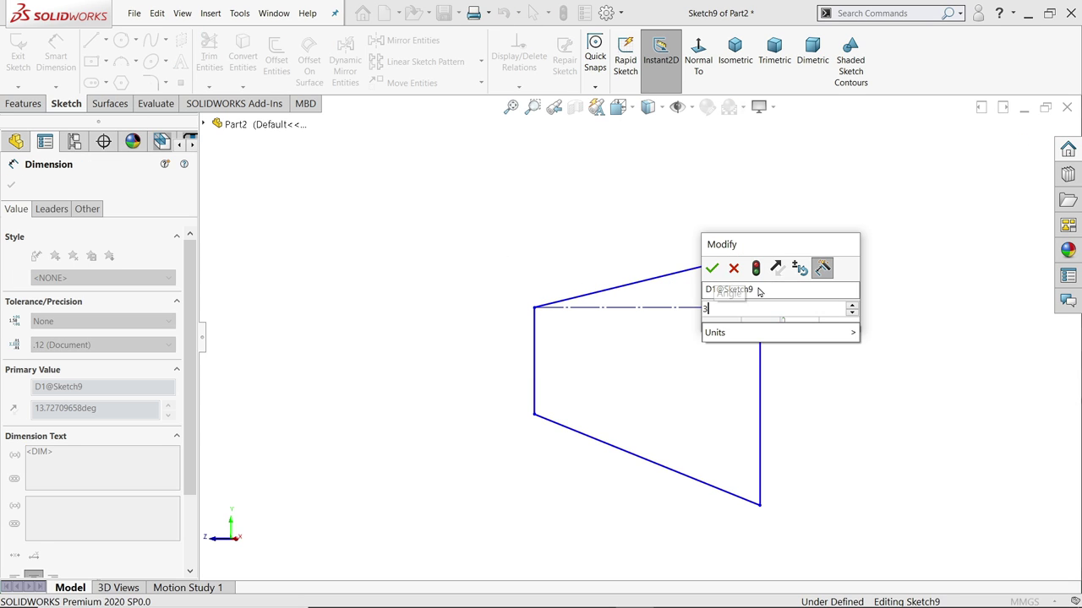
text(3)
key(Return)
Dimension the angle between the construction line and the profile's lower sloped side as 30 degrees.
click(725, 307)
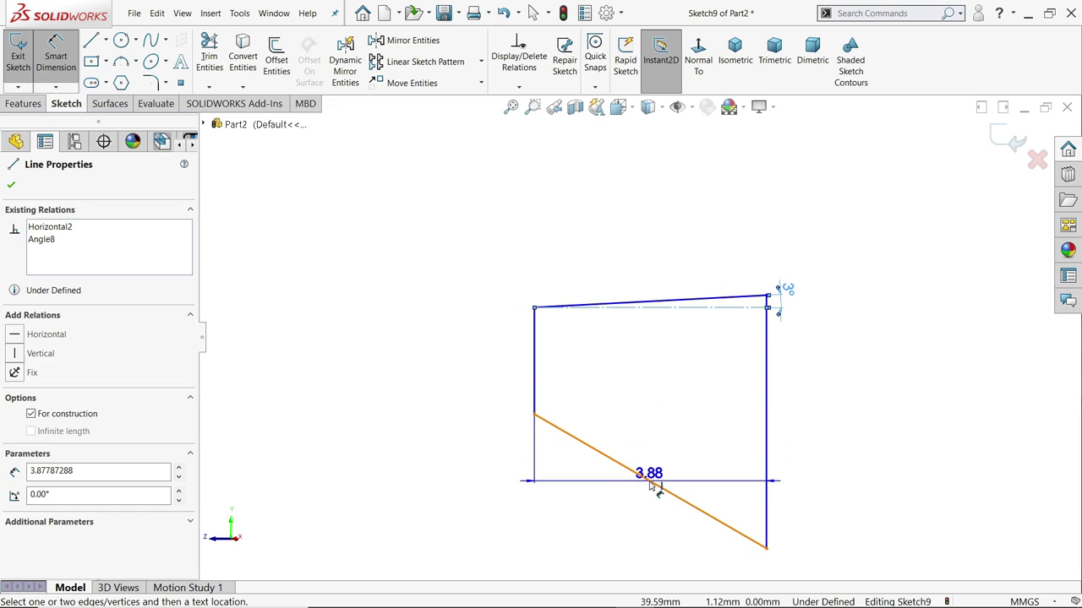
click(651, 482)
click(845, 418)
text(30)
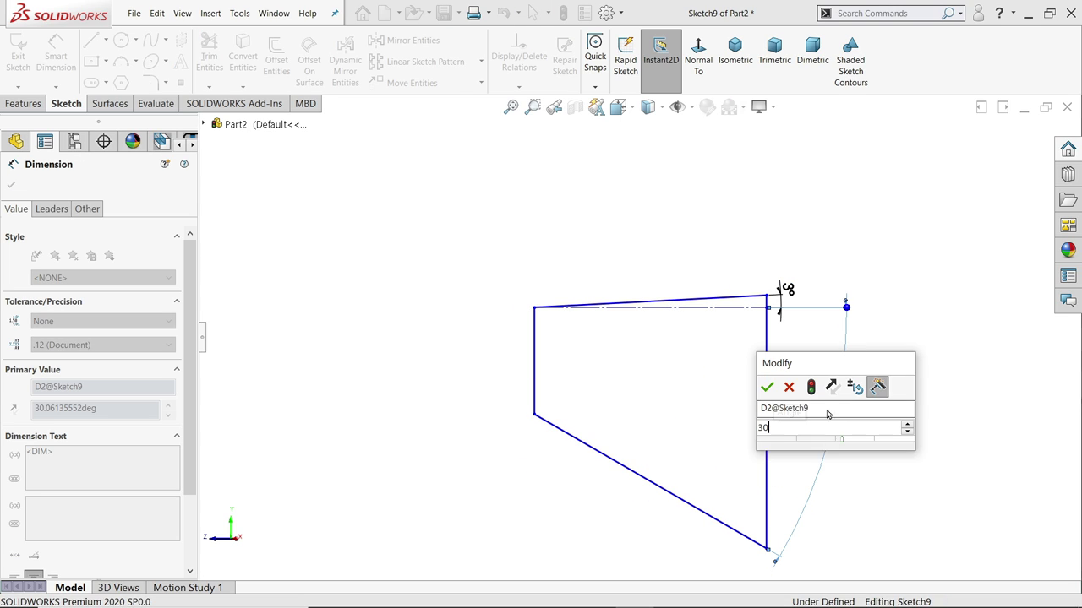
key(Return)
Dimension the thread profile's short vertical side as 0.7 mm.
click(534, 370)
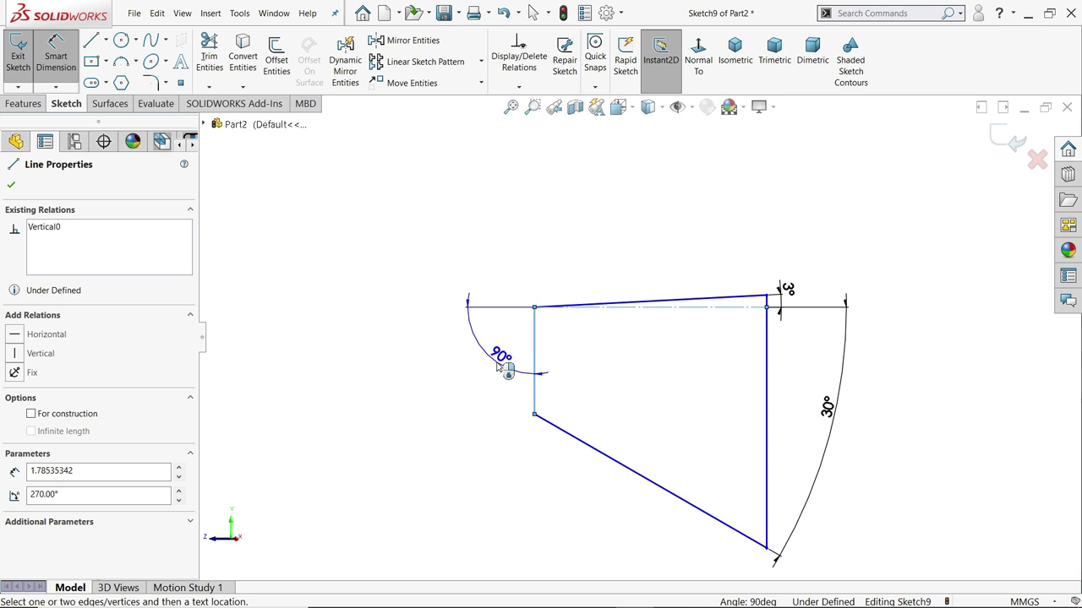
click(533, 387)
click(514, 383)
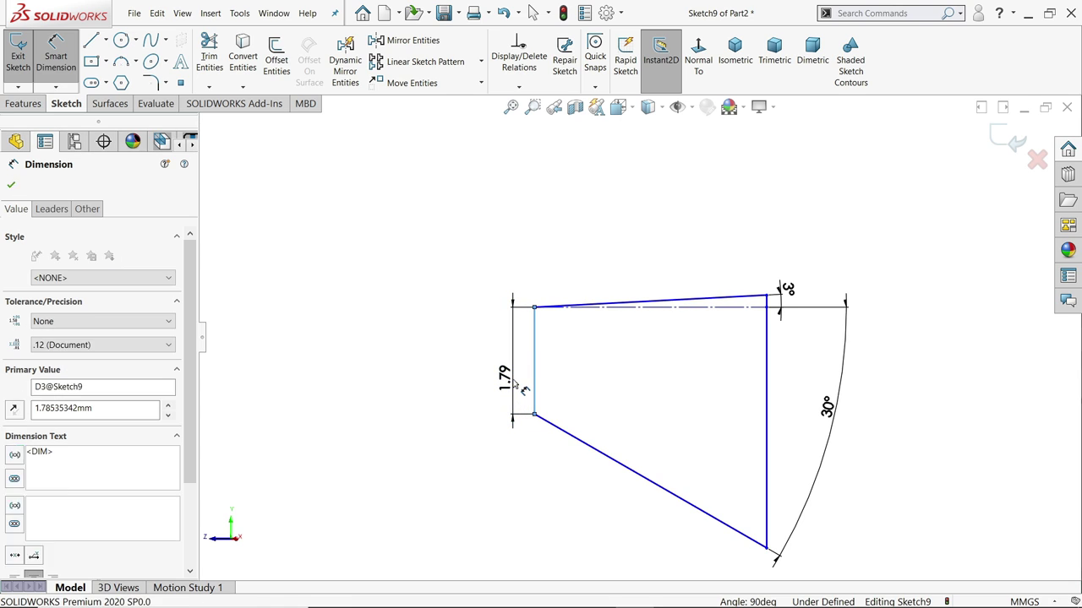
text(0.7)
key(Return)
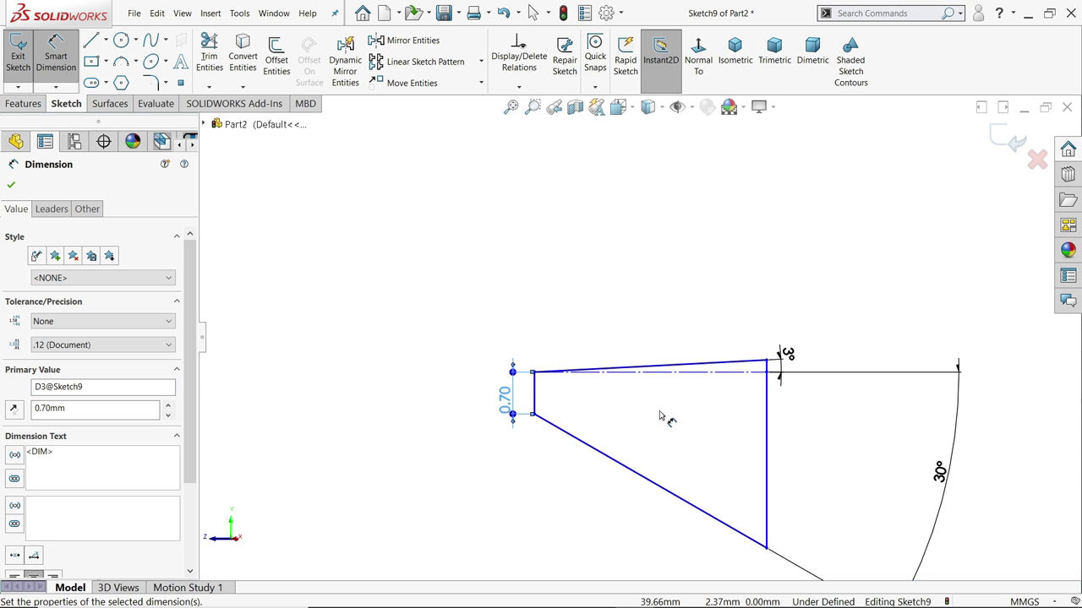
Dimension the horizontal construction line as 1.5 mm to set the thread profile's width.
click(692, 371)
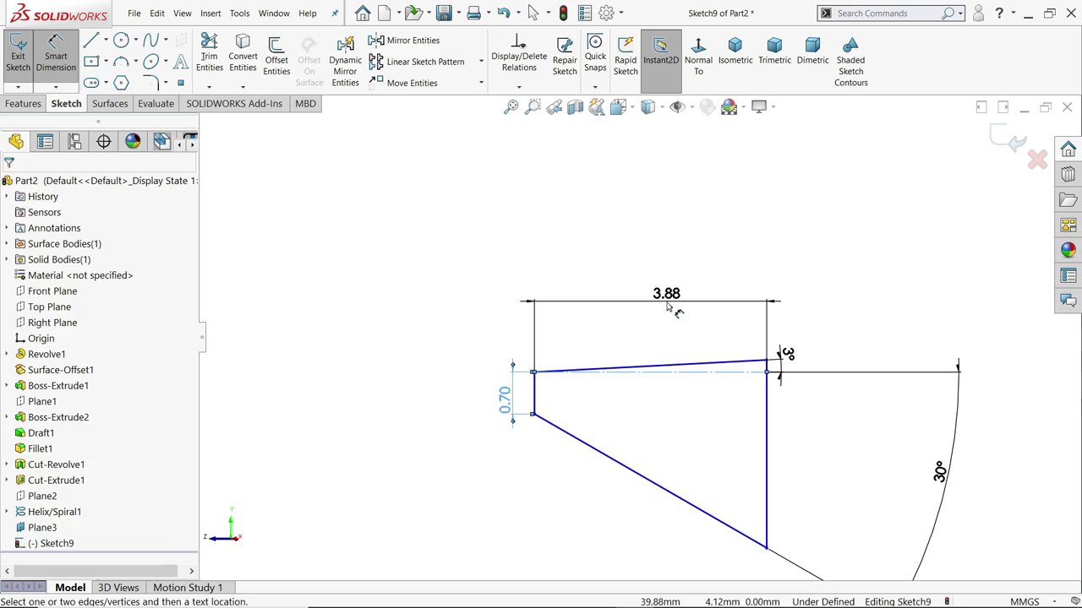
click(673, 306)
text(1.5)
key(Return)
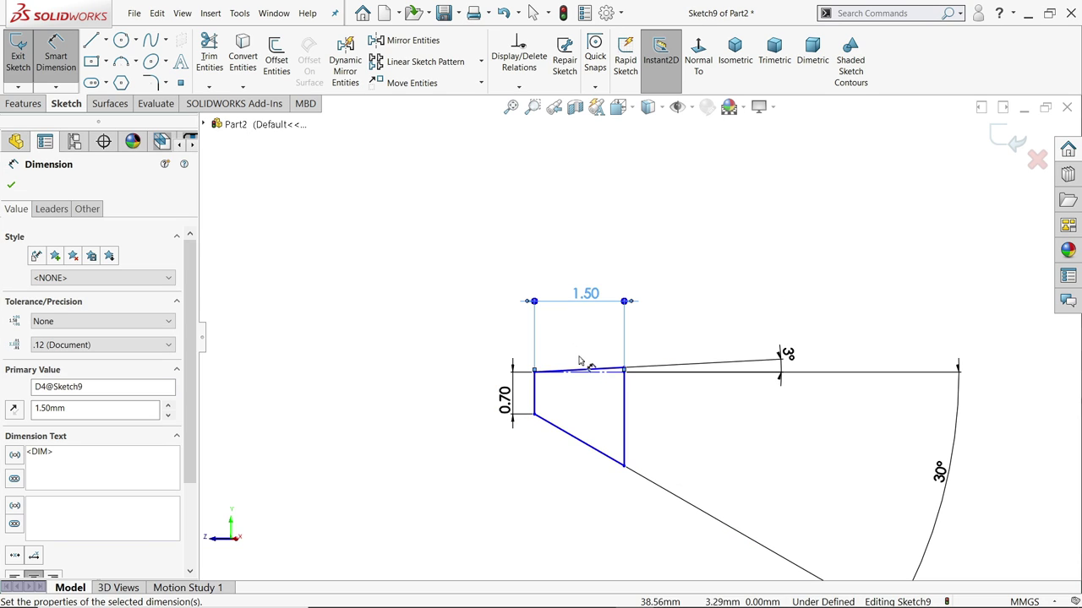
key(Escape)
Add a pierce relation between the lower corner of the profile's short side and the helix.
key(z)
scroll(583, 387, down, 3)
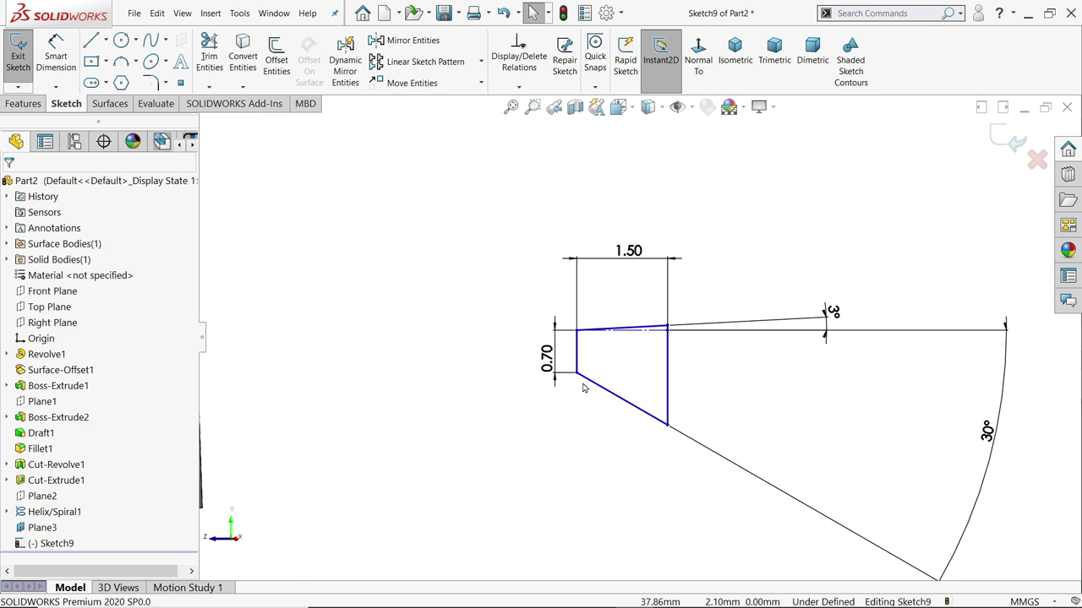
click(577, 374)
scroll(623, 375, up, 3)
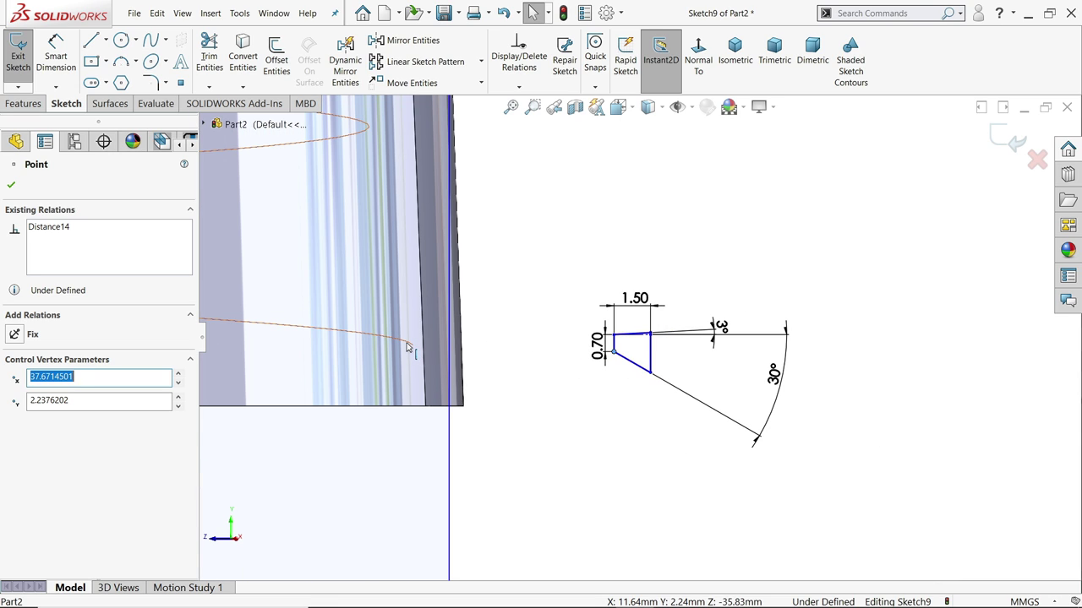
ctrl+click(406, 346)
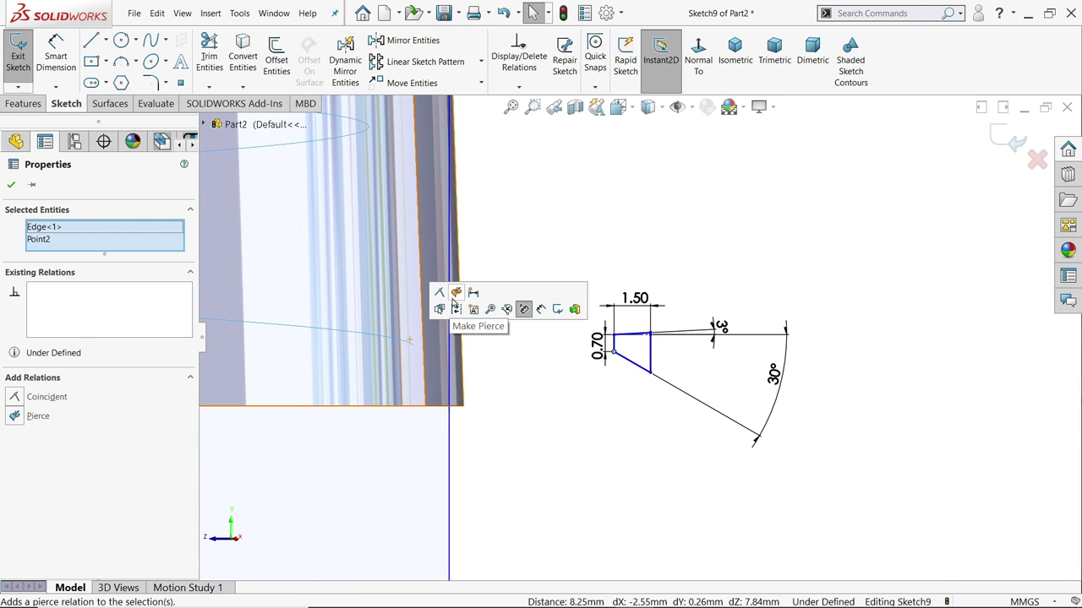
click(458, 294)
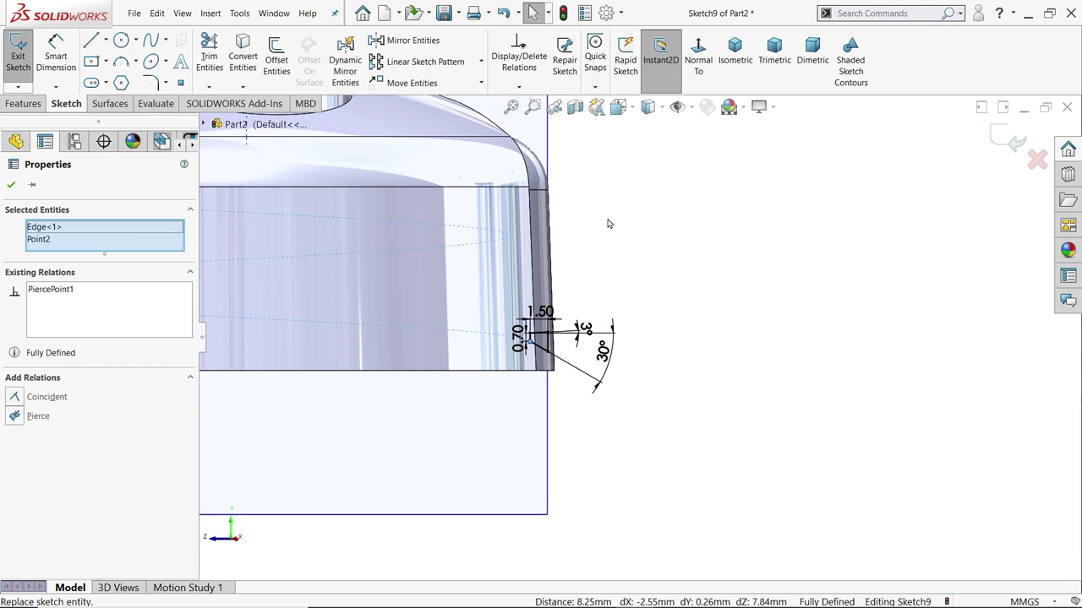
Create a swept boss using the thread profile Sketch9 and Helix/Spiral1 as the path.
click(24, 103)
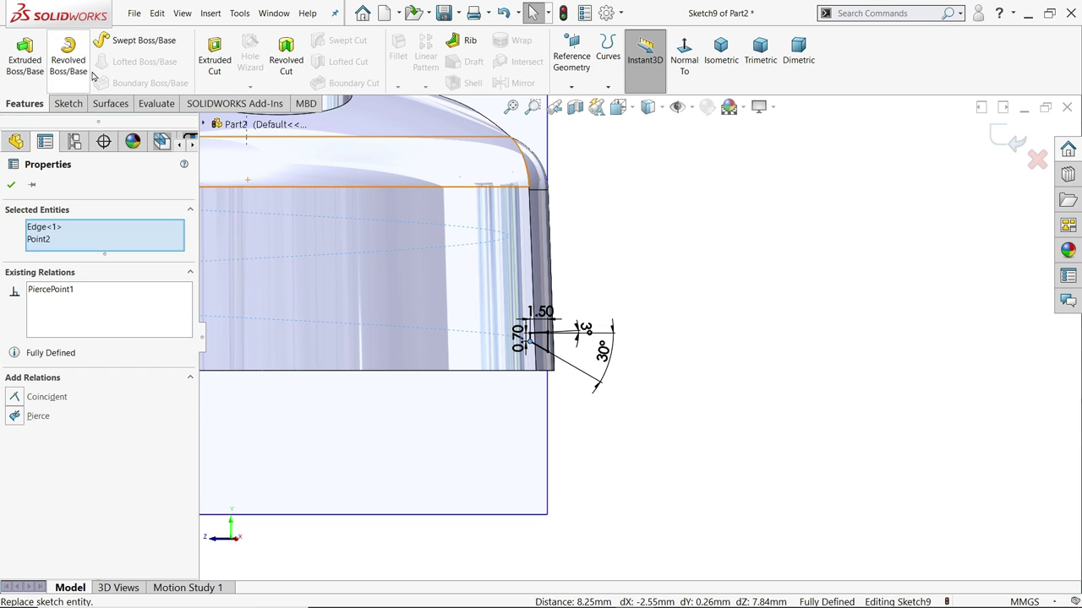
click(144, 43)
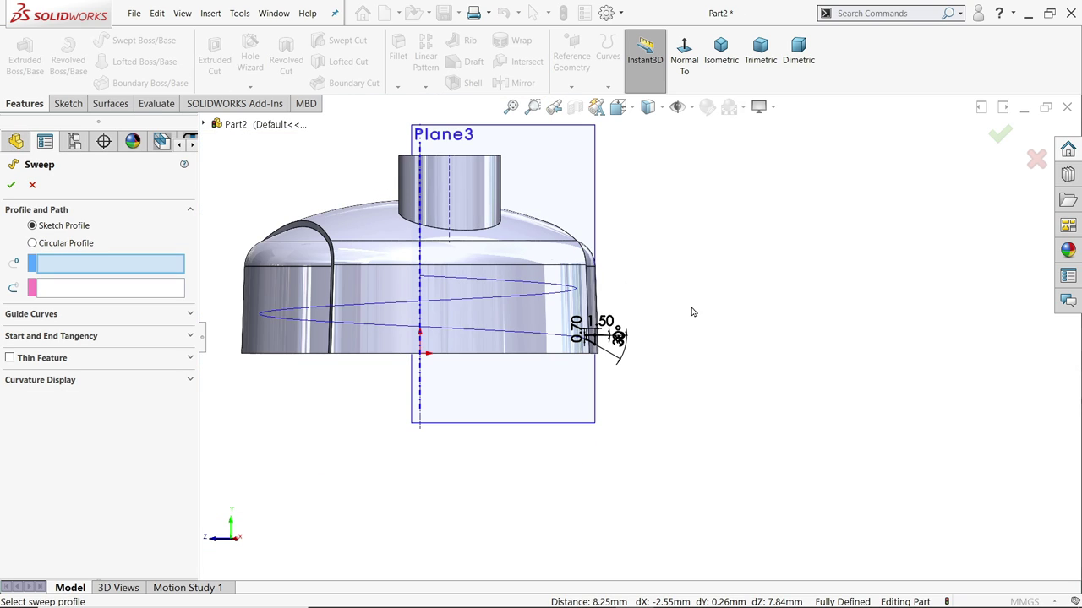
scroll(528, 333, down, 3)
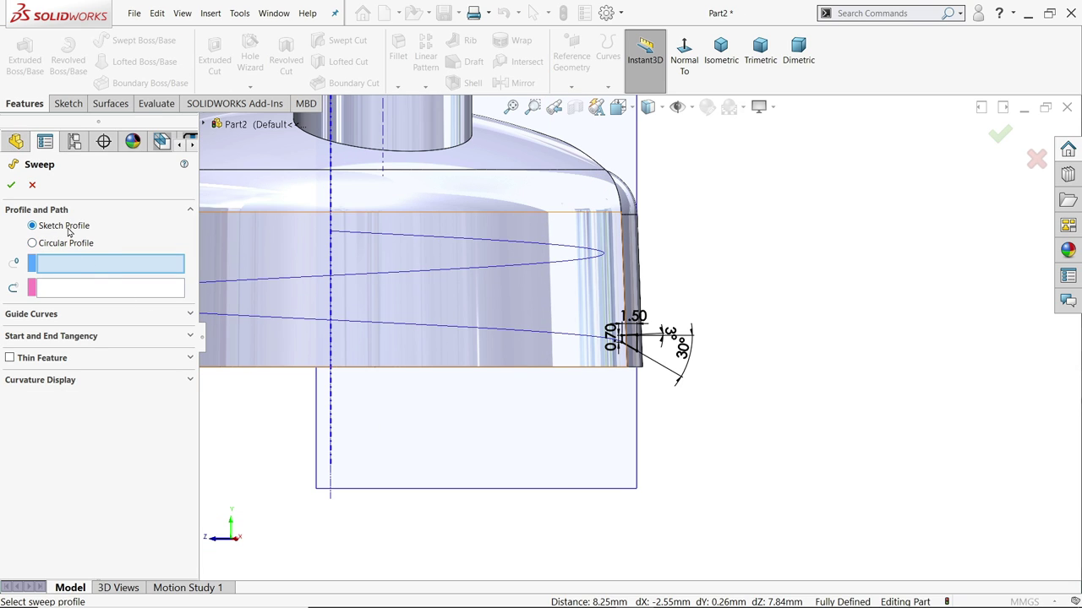
scroll(667, 343, down, 3)
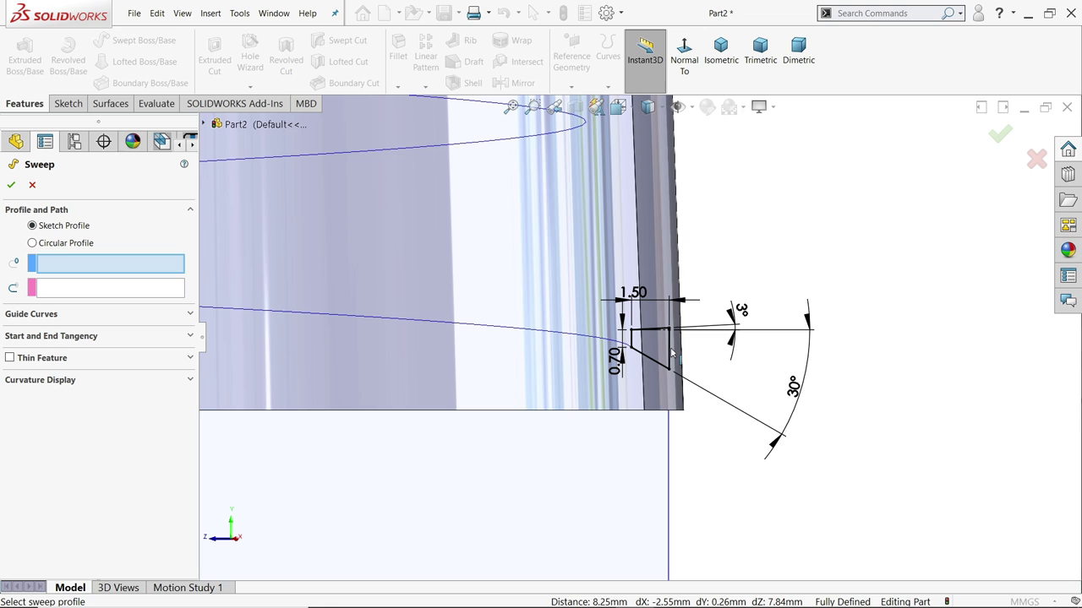
click(668, 353)
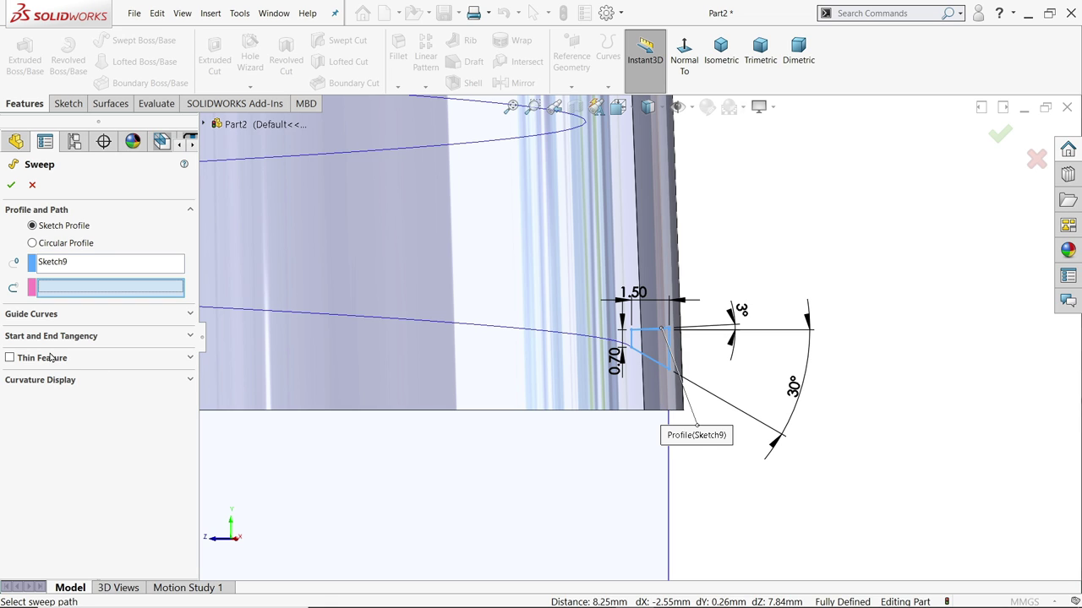
click(357, 319)
scroll(547, 369, up, 5)
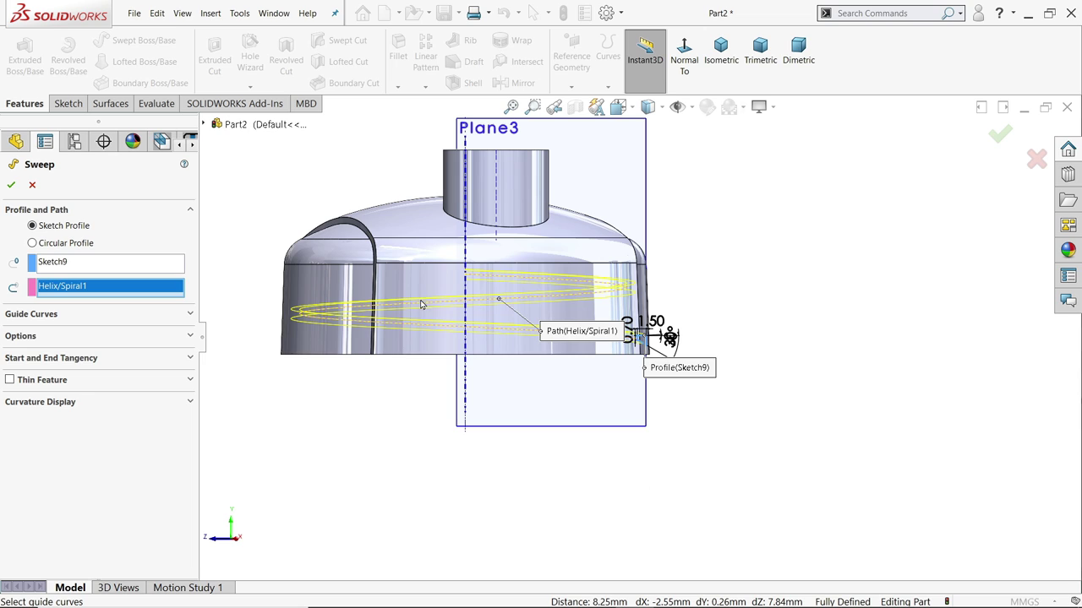
click(11, 186)
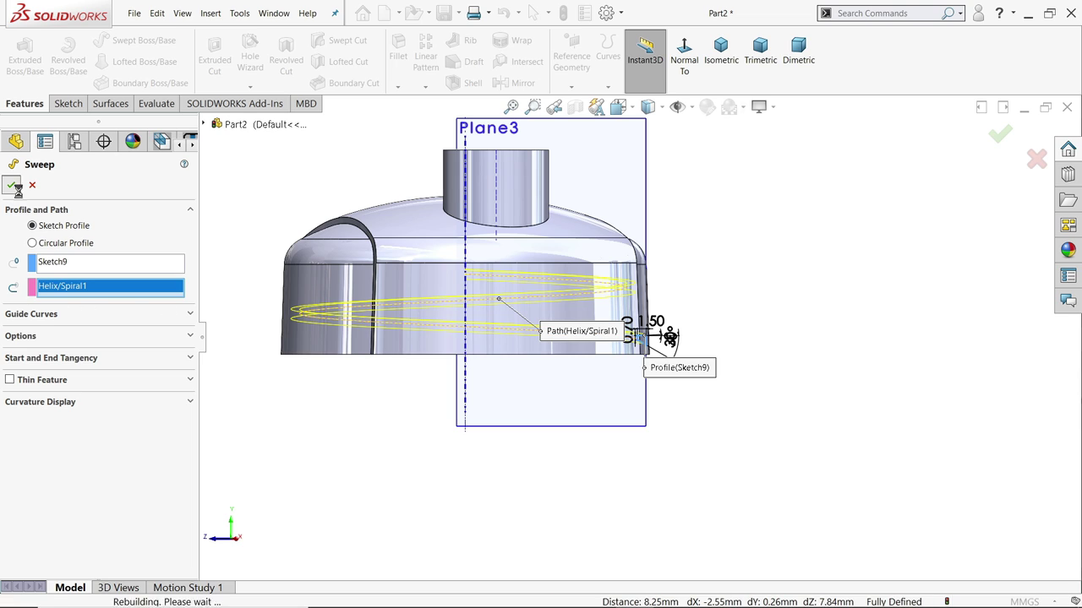
Hide Plane3, the helix curve and the temporary axes.
click(648, 199)
click(679, 138)
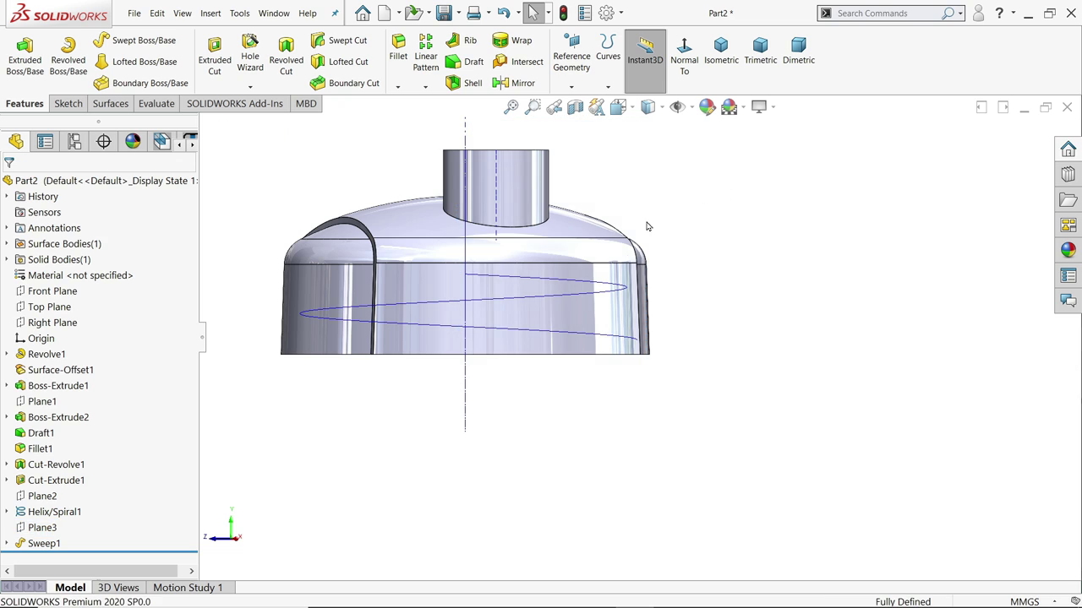
click(616, 294)
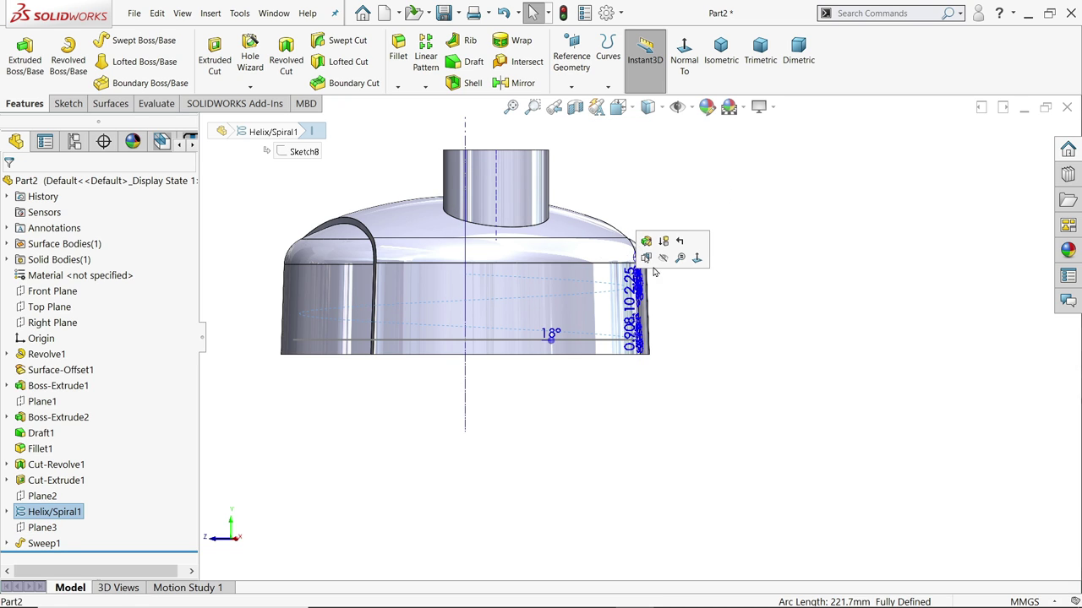
click(662, 264)
middle_drag(705, 323, 651, 297)
scroll(648, 296, down, 5)
scroll(648, 291, up, 10)
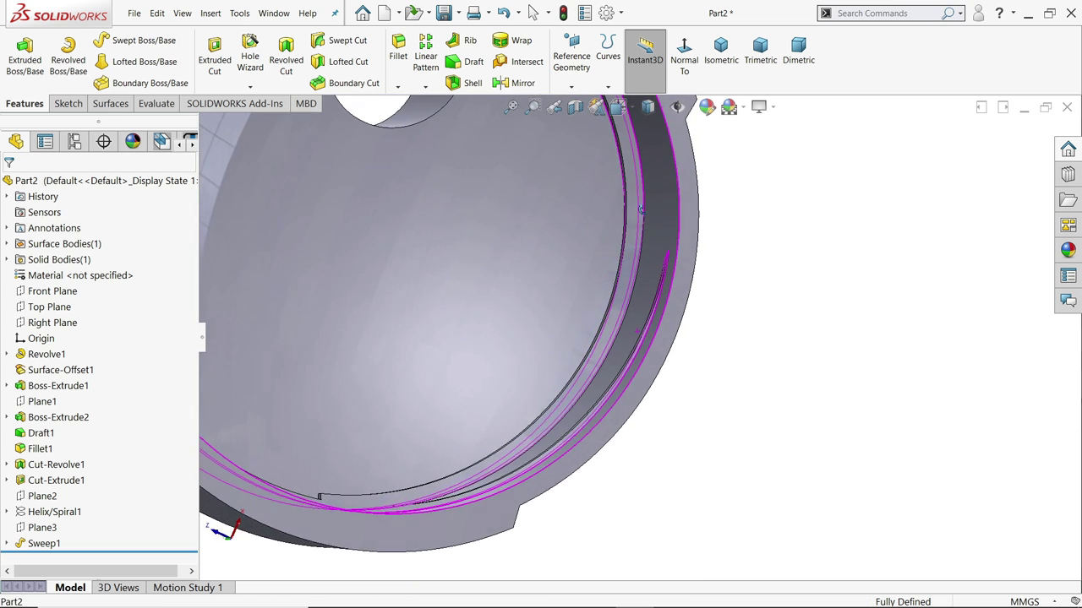
middle_drag(563, 314, 613, 245)
click(689, 109)
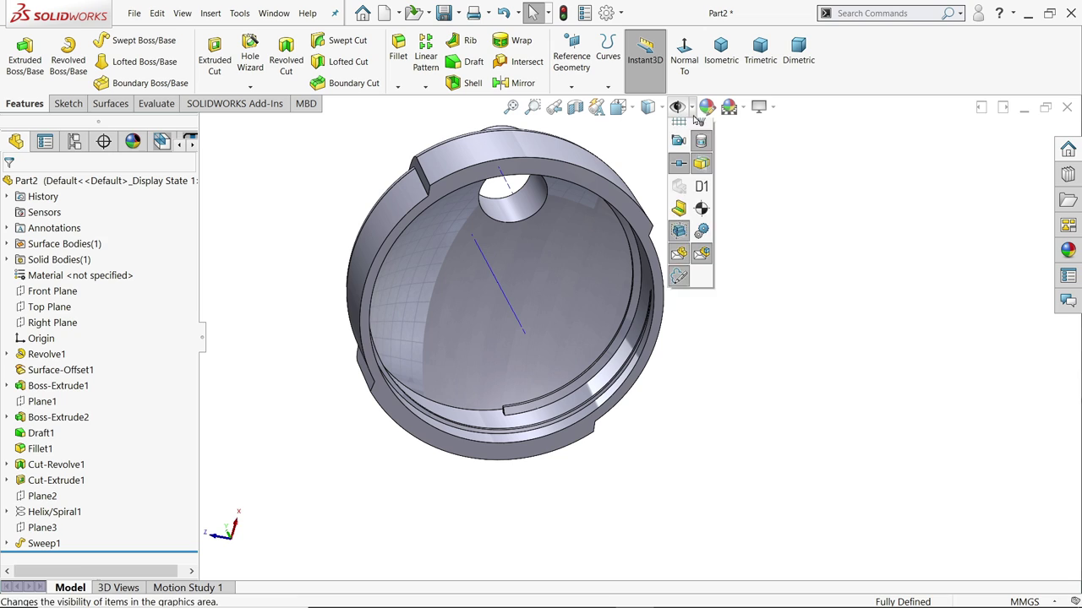
click(702, 154)
middle_drag(664, 331, 616, 329)
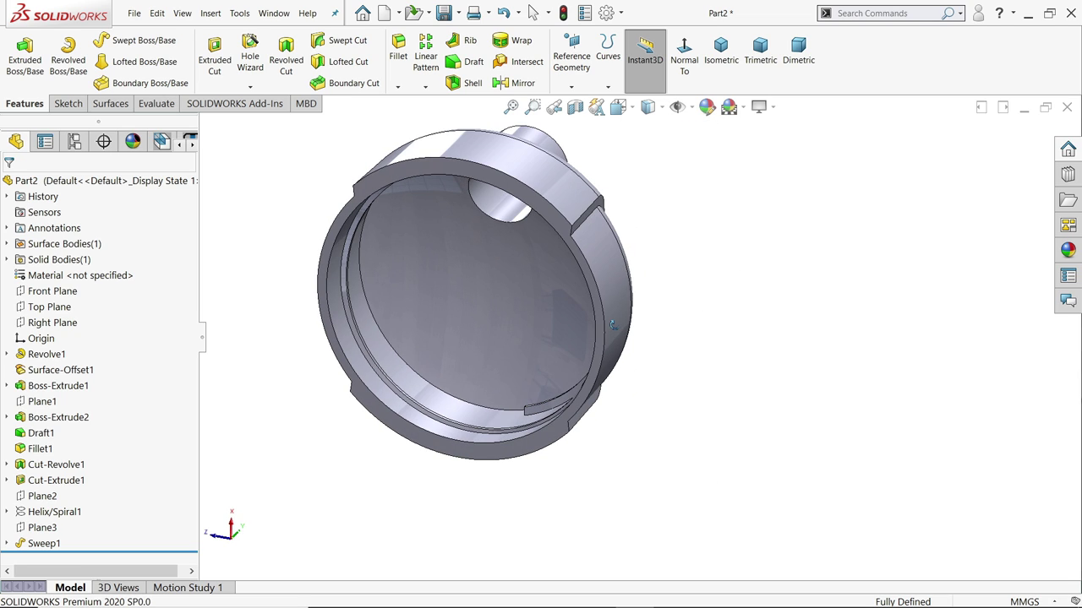
Circular-pattern the thread sweep around the cap's inner wall face with 2 equally spaced instances over 360 degrees.
scroll(358, 392, down, 5)
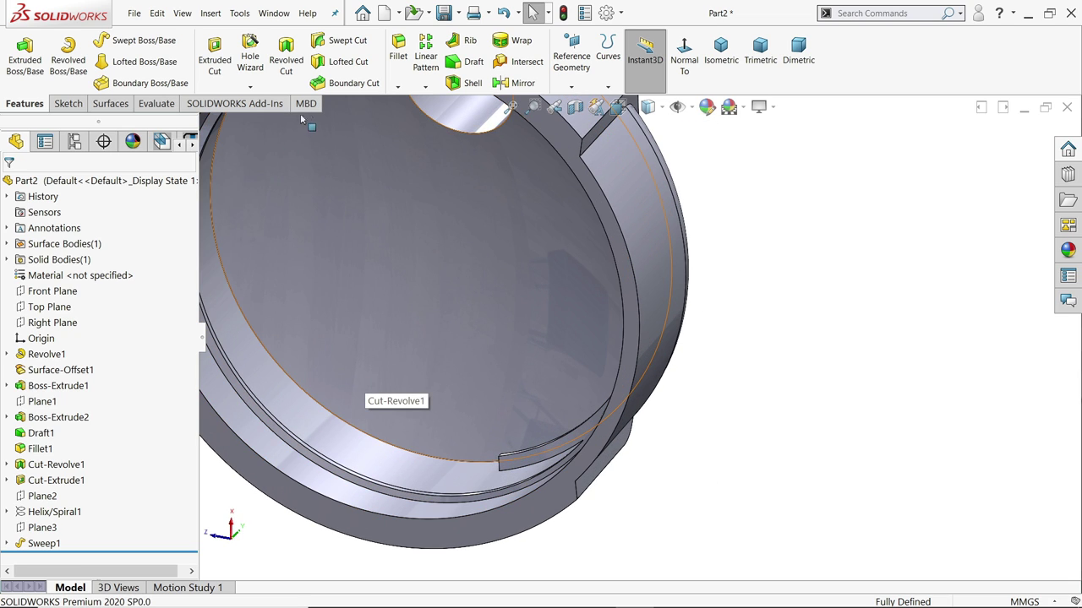
click(426, 87)
click(457, 118)
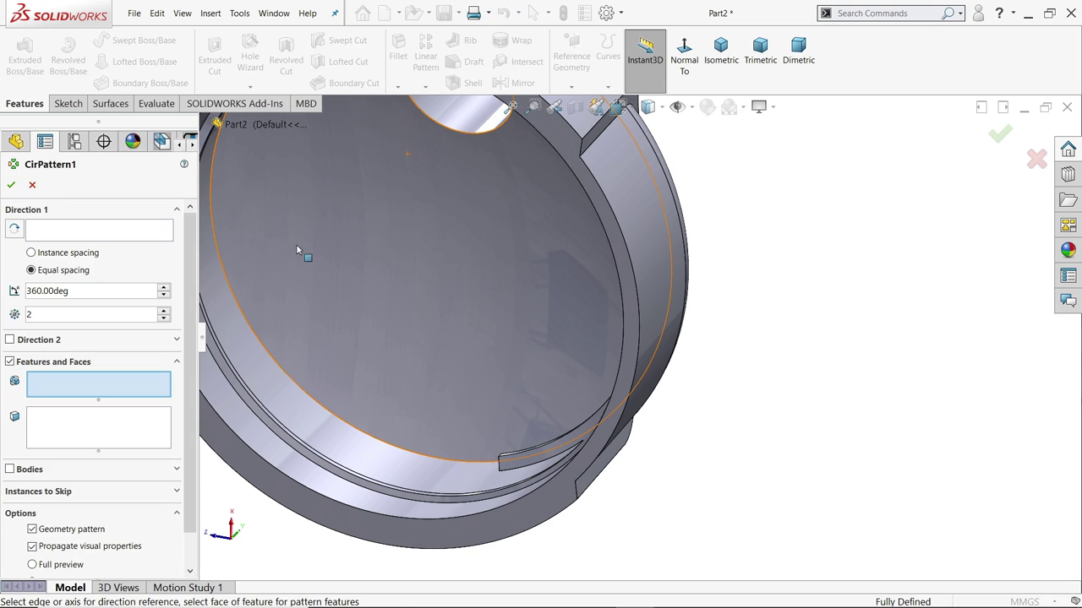
click(241, 393)
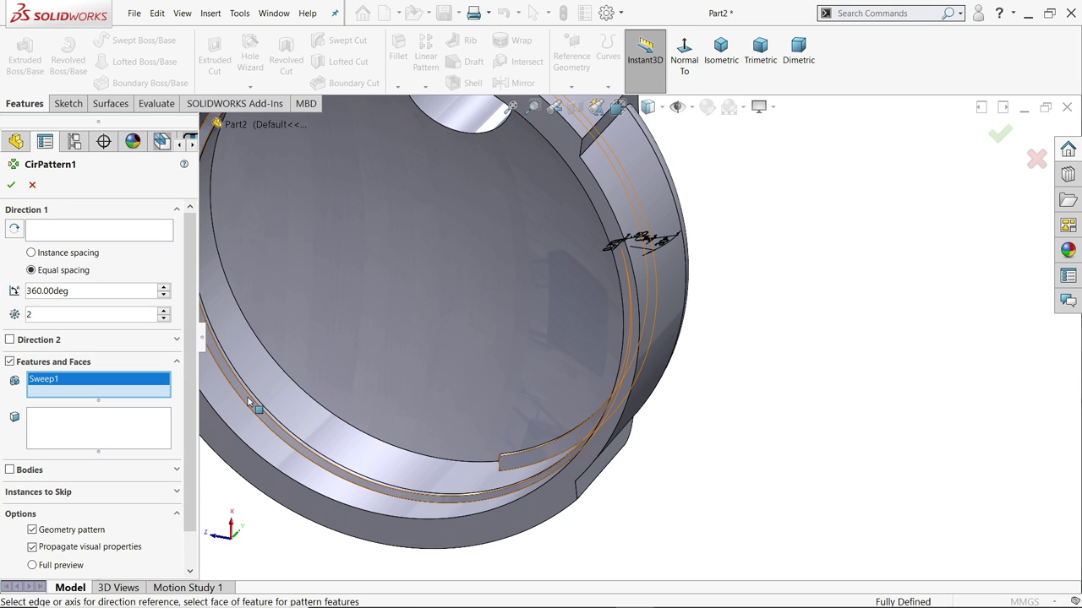
click(98, 230)
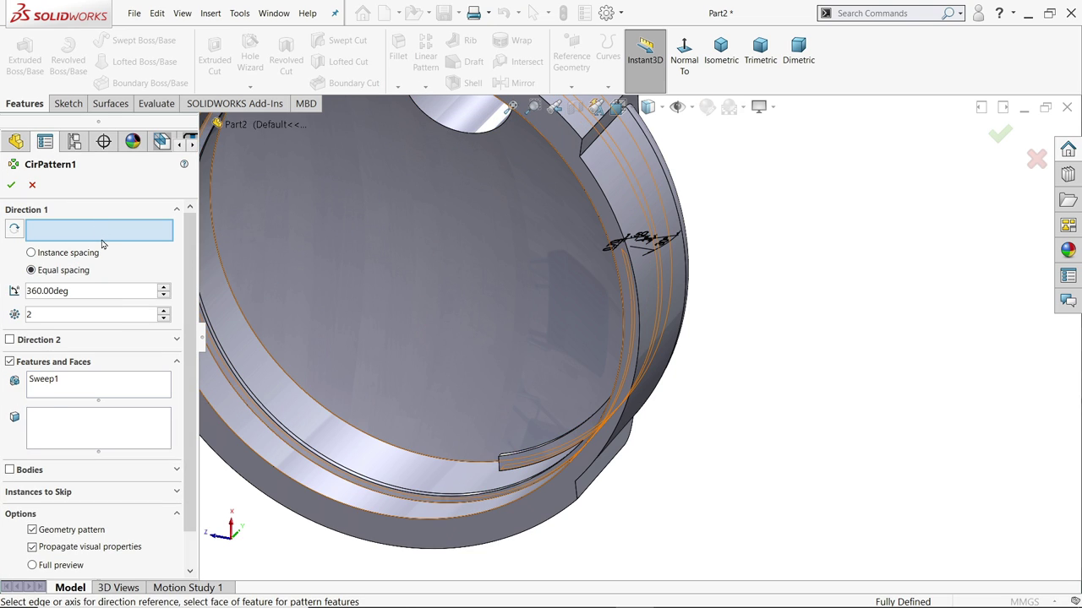
key(f)
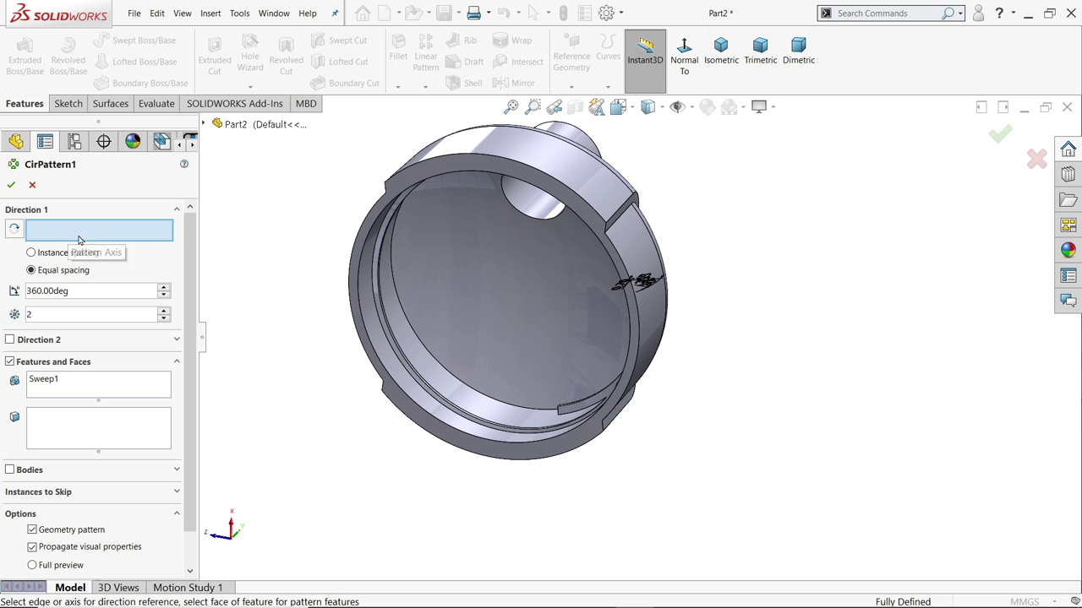
click(429, 408)
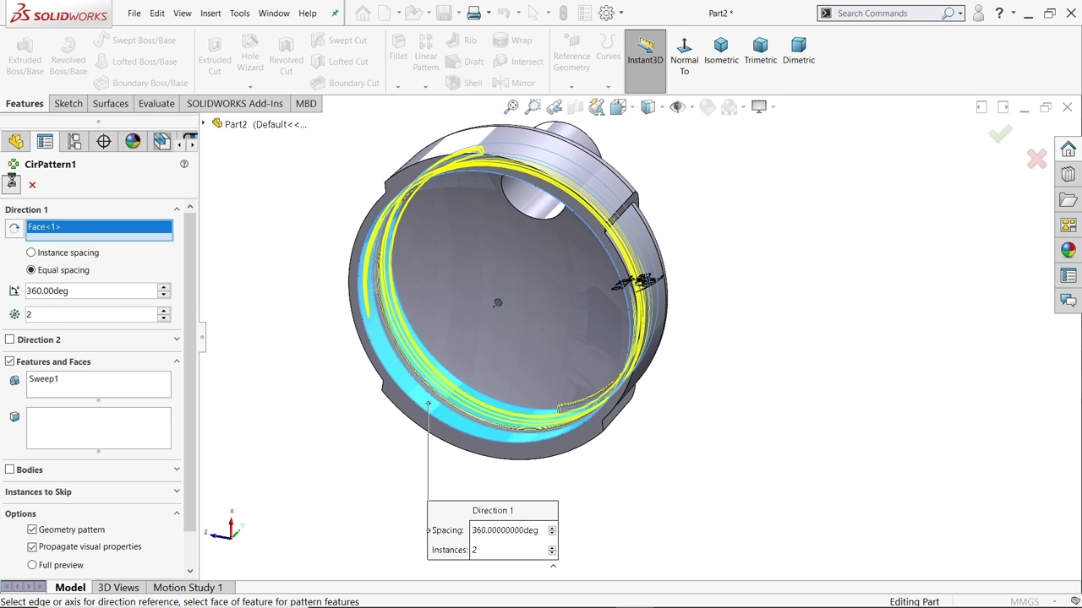
key(Return)
Inspect the patterned internal thread in a section view on the Front Plane and turn the section off.
middle_drag(279, 217, 365, 481)
click(575, 106)
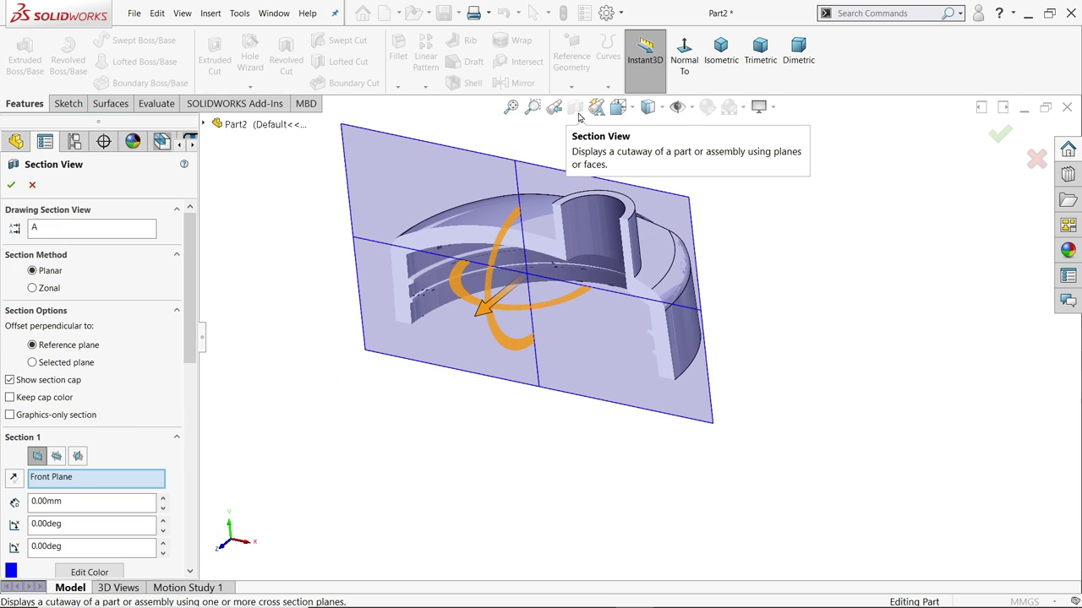
click(11, 186)
middle_drag(479, 411, 517, 350)
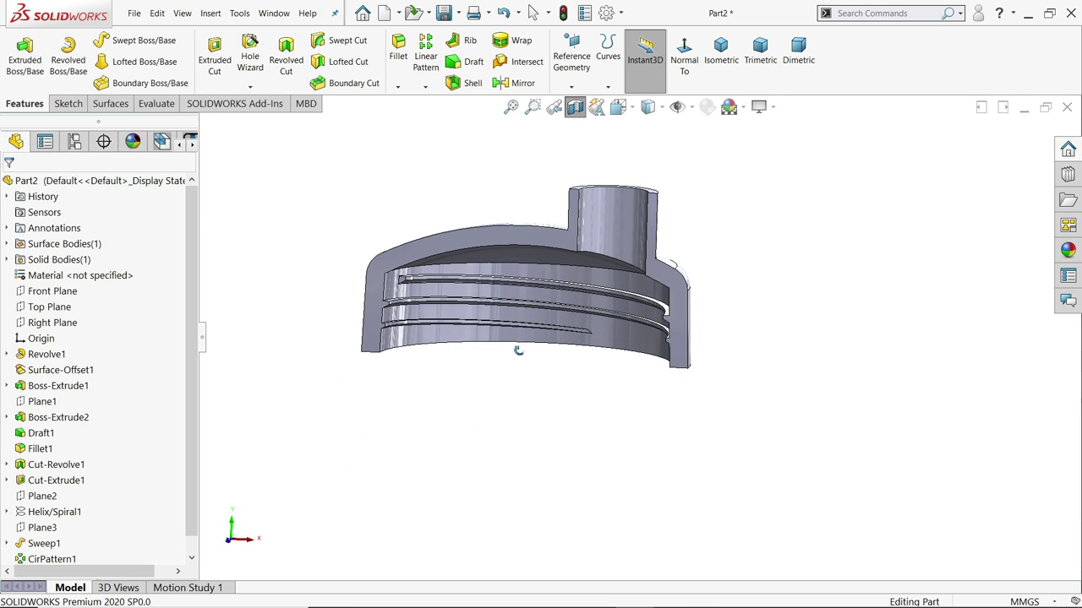
scroll(613, 330, down, 5)
mouse_move(605, 337)
middle_down()
mouse_move(600, 393)
mouse_move(595, 344)
middle_up()
middle_drag(513, 365, 512, 380)
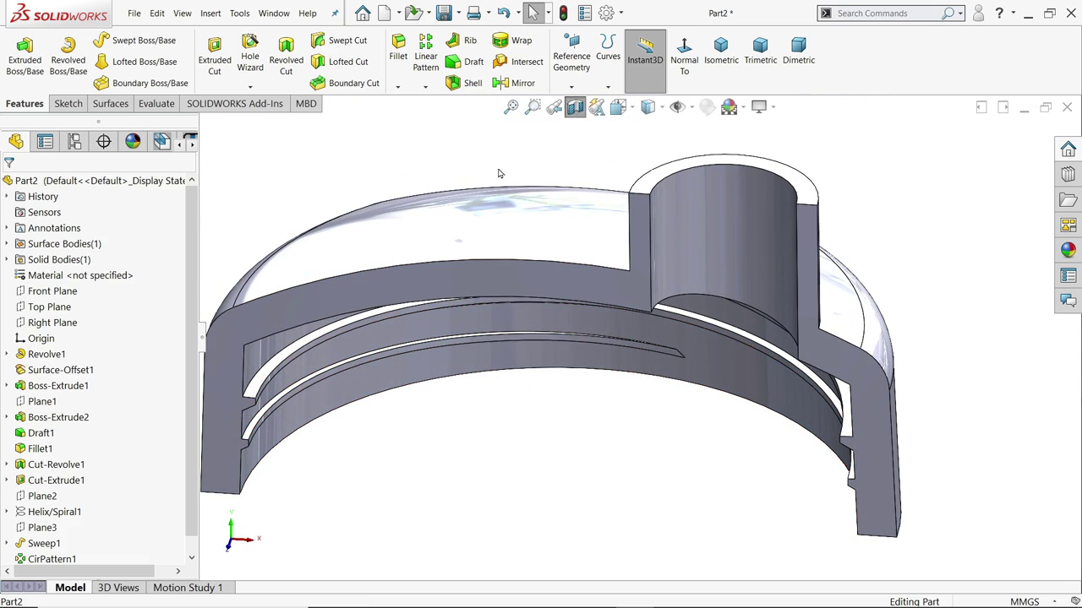
click(575, 107)
Fillet the spout's base edge and its outer top rim edge with a 1 mm radius.
click(398, 54)
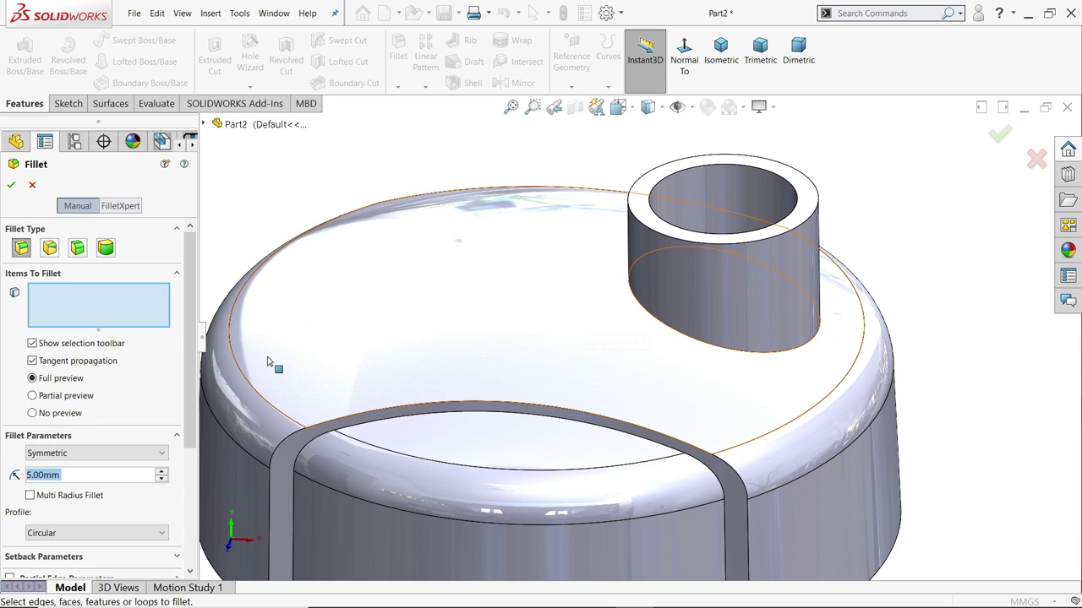
text(1)
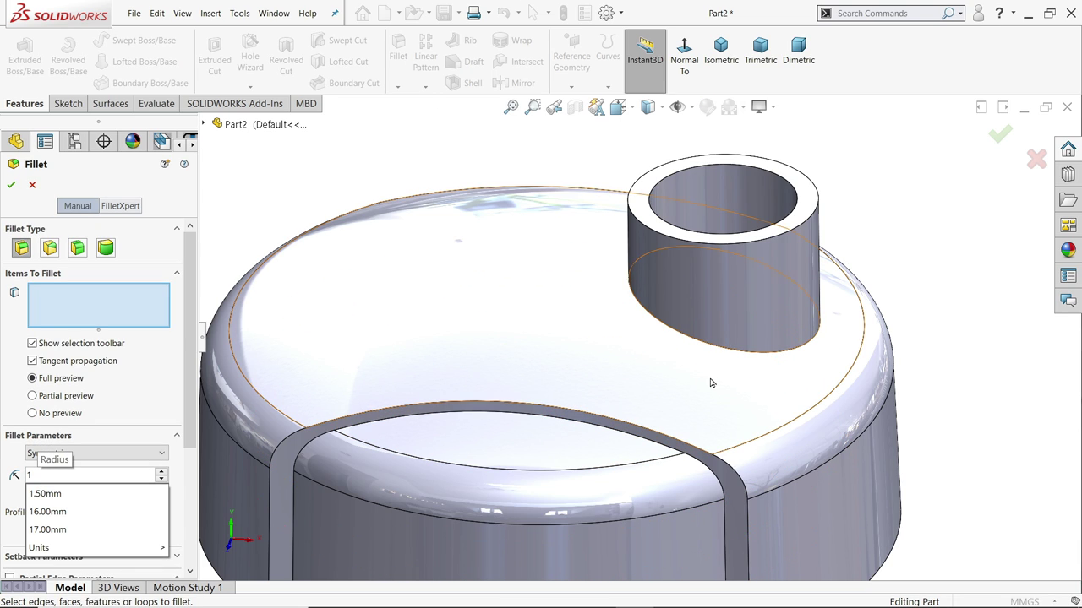
click(748, 354)
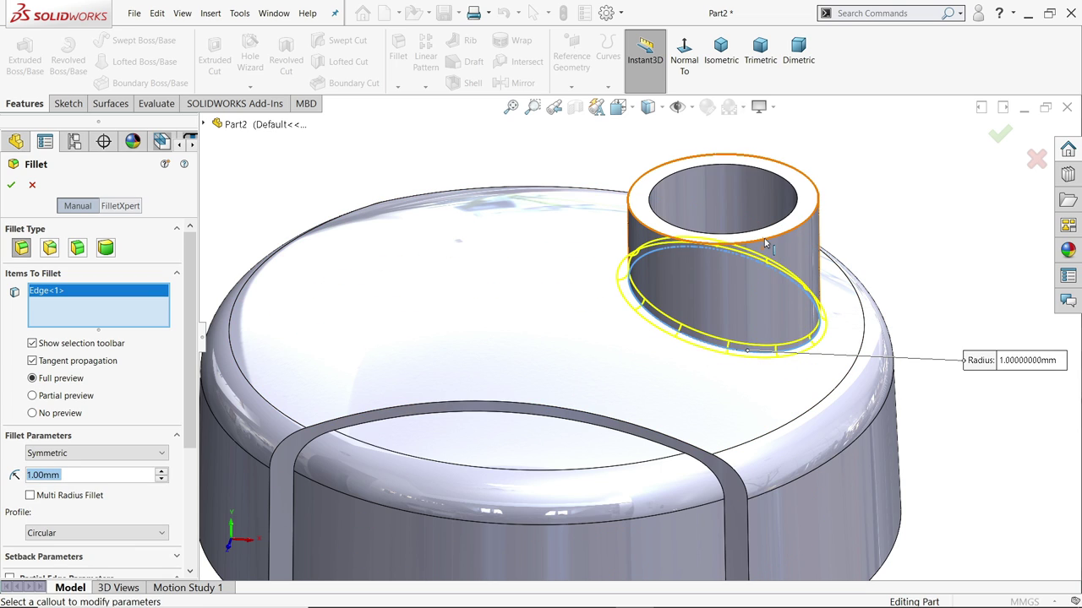
click(245, 262)
click(11, 185)
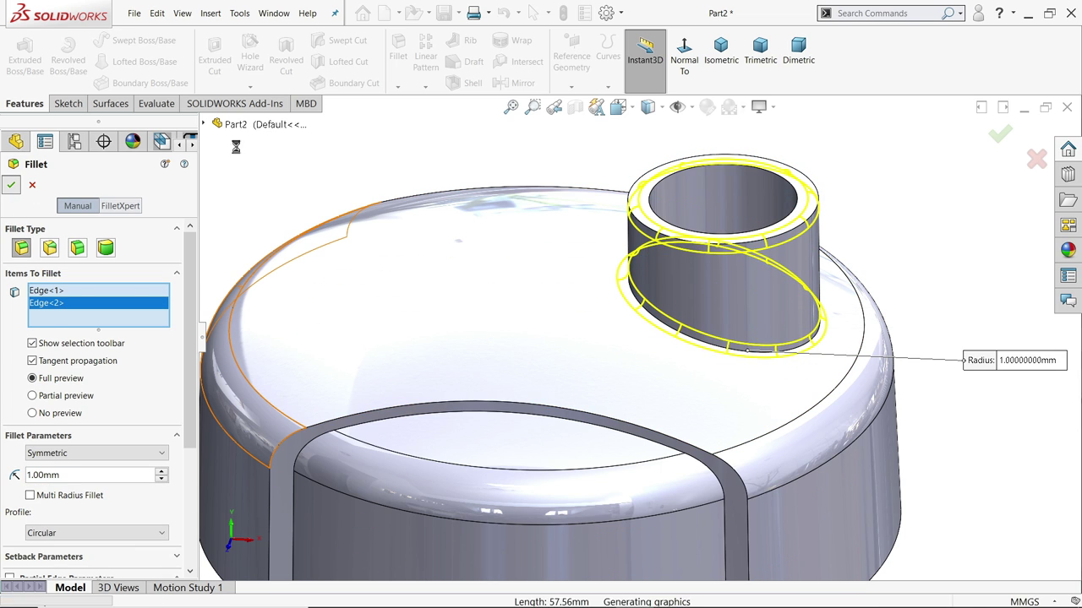
Fillet the inner and outer arched edges of the side recesses on both sides of the cap with a 0.5 mm radius.
click(398, 53)
text(0.5)
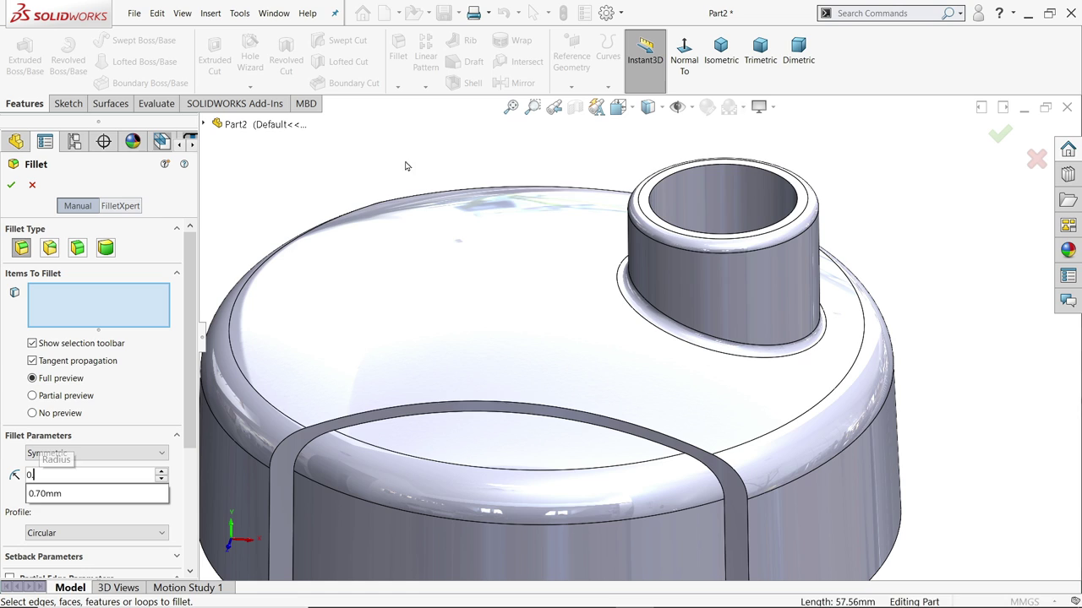
click(471, 416)
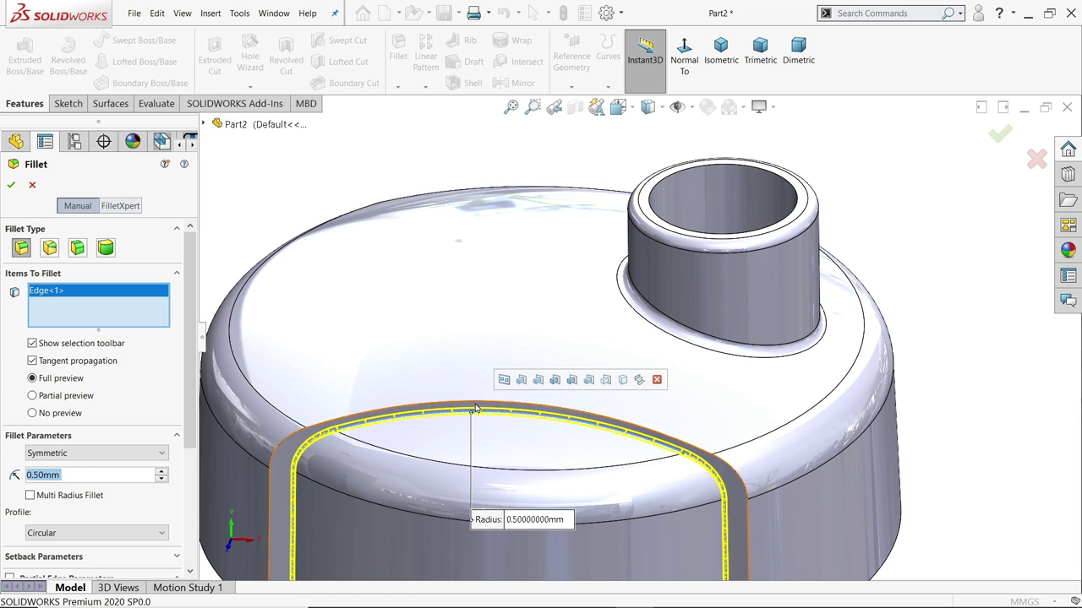
click(477, 407)
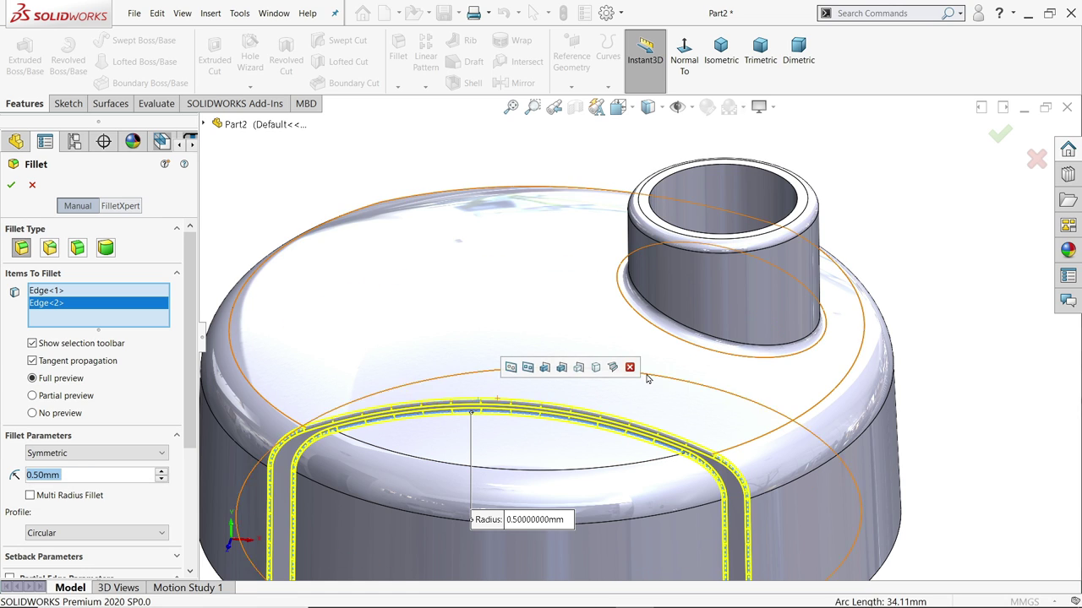
scroll(507, 423, up, 5)
middle_drag(507, 423, 530, 484)
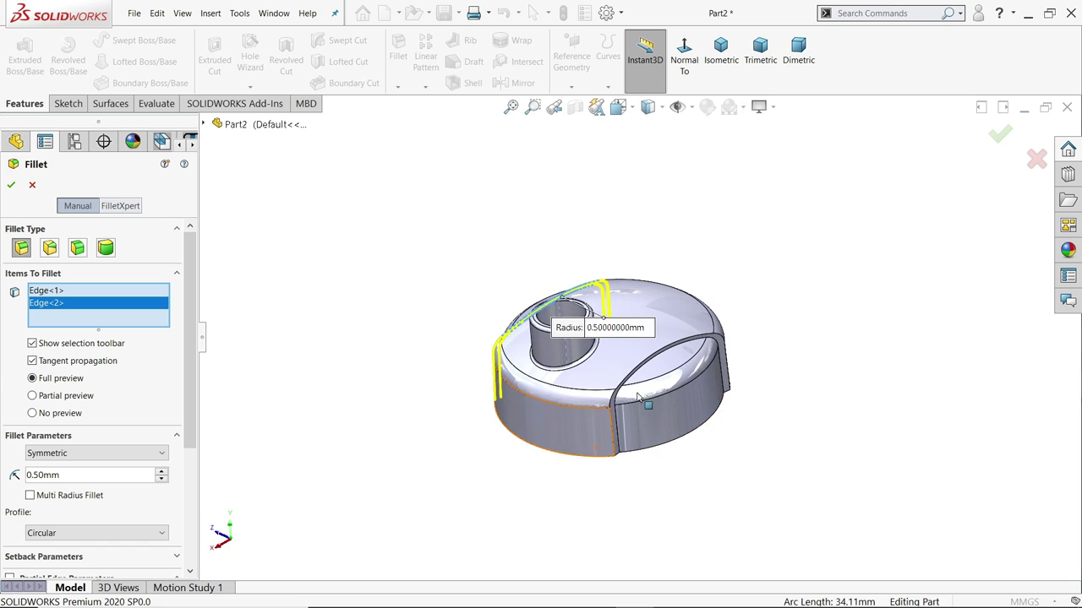
scroll(618, 365, down, 5)
click(599, 337)
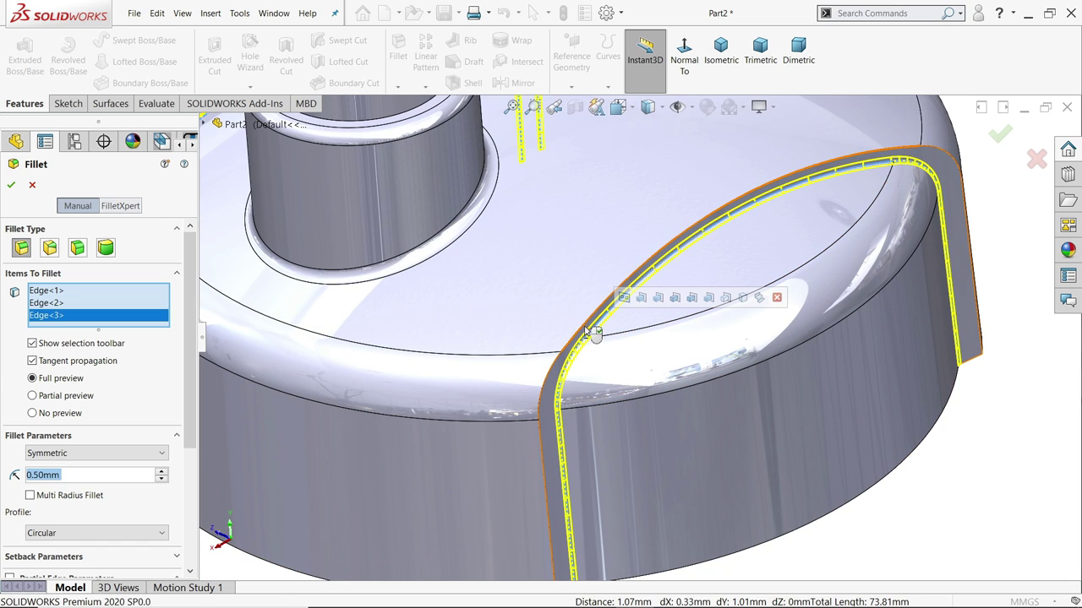
click(582, 332)
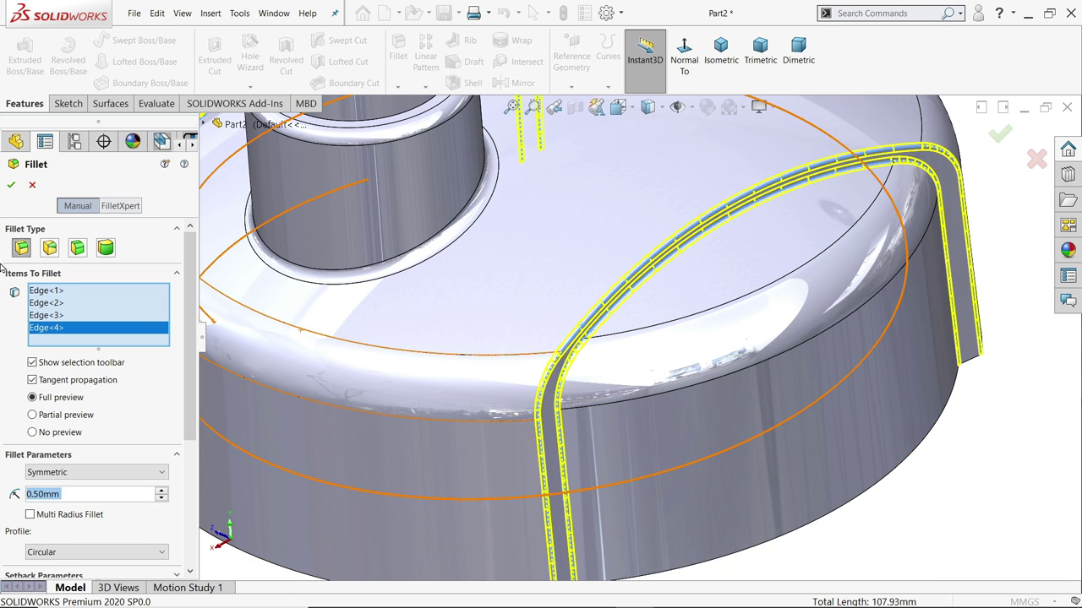
click(10, 186)
scroll(634, 371, up, 5)
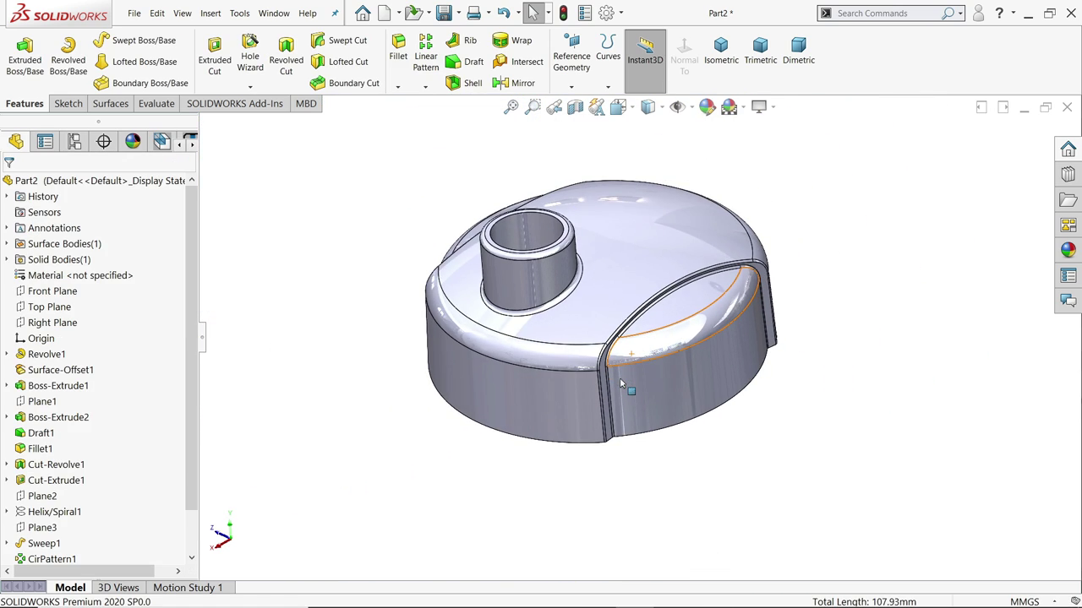
middle_drag(634, 372, 754, 459)
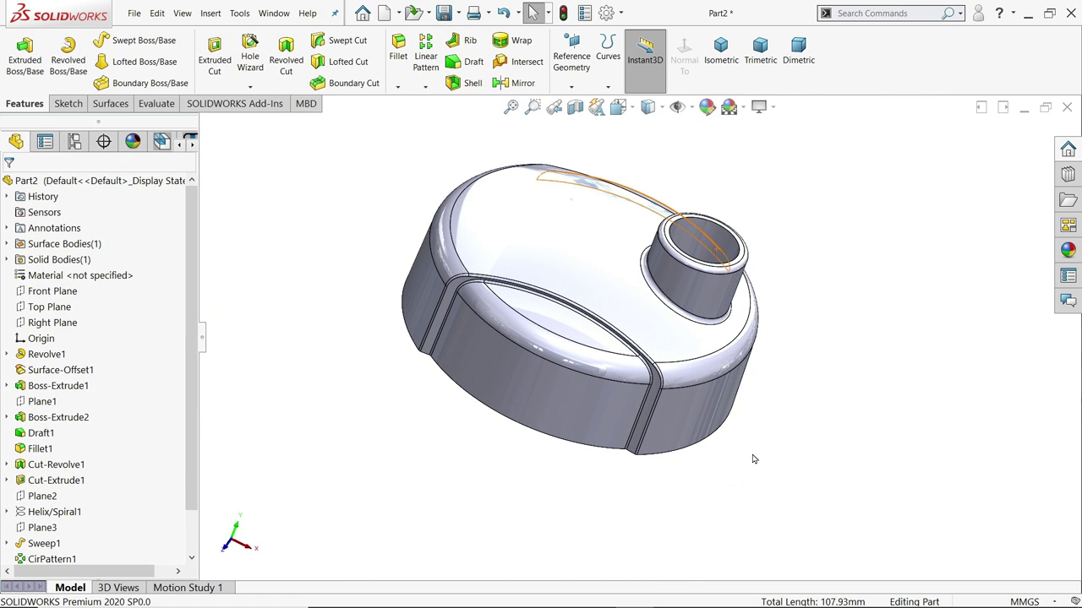
scroll(727, 286, up, 1)
scroll(728, 284, down, 3)
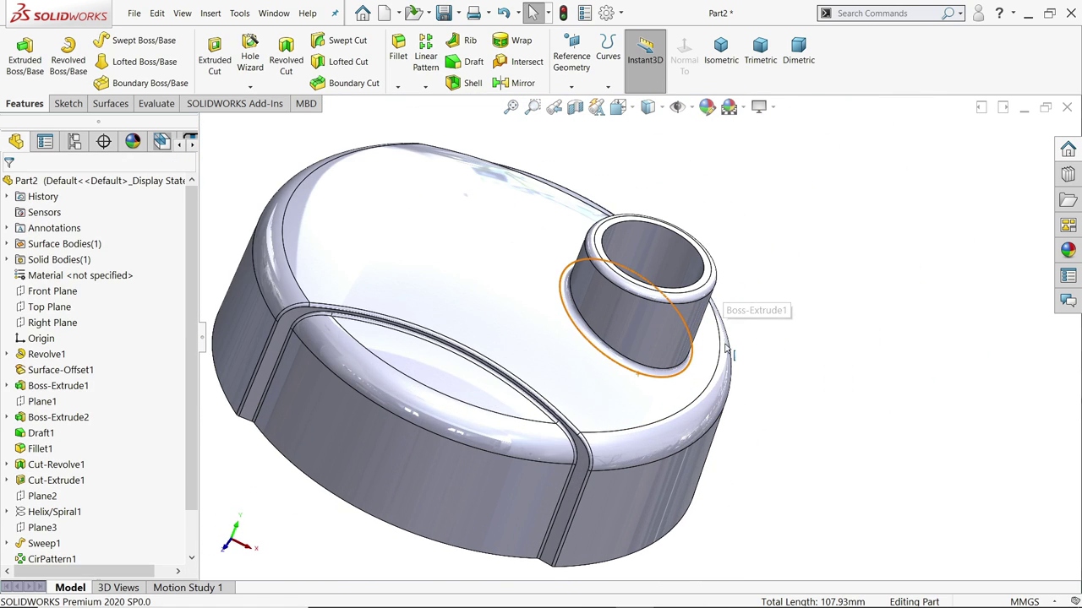
middle_drag(724, 344, 651, 348)
scroll(651, 348, up, 3)
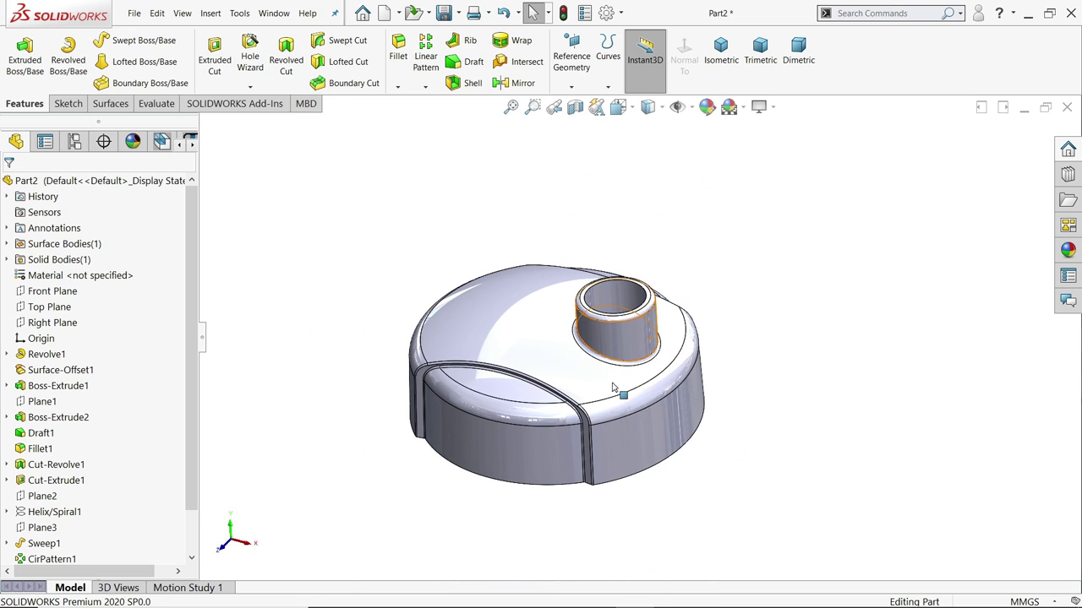
Apply the yellow high gloss plastic appearance to the whole cap.
click(1067, 251)
click(868, 148)
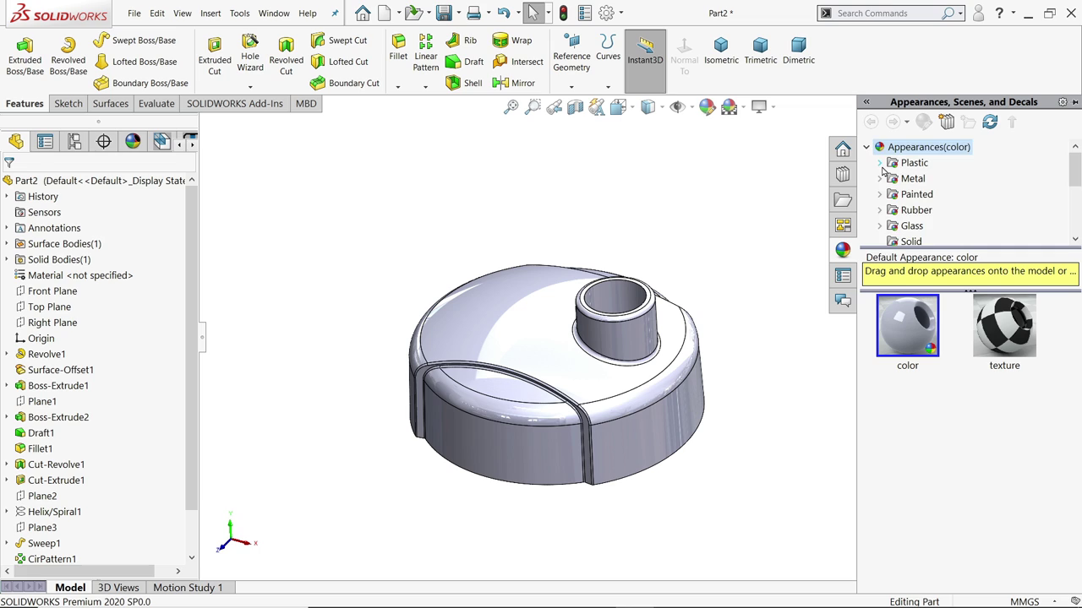
click(879, 163)
click(934, 167)
scroll(1003, 439, down, 2)
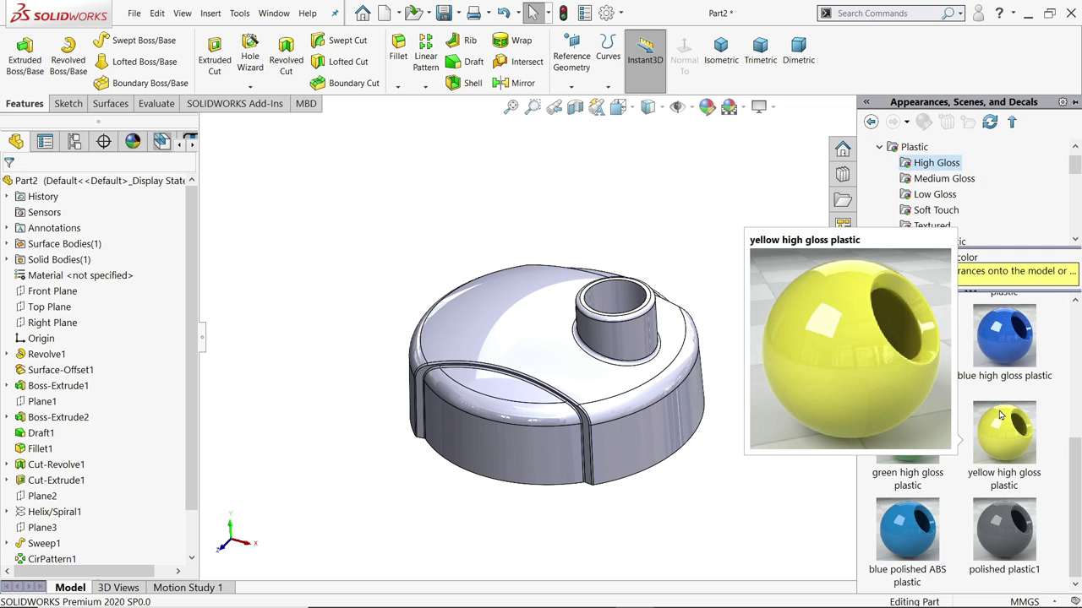
click(1002, 448)
double_click(1002, 452)
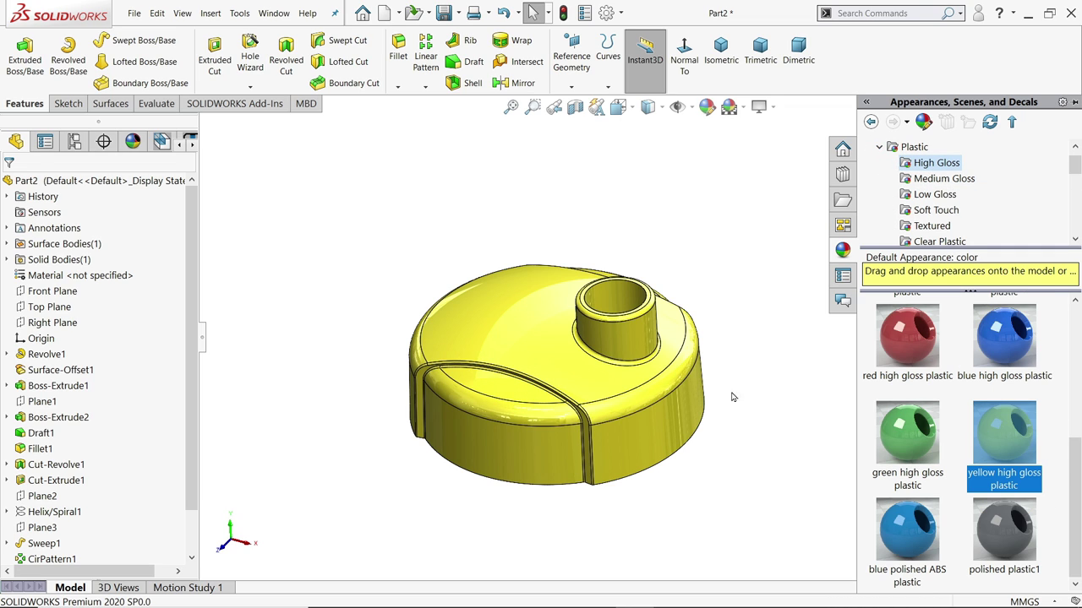
Save the part as 2.CAP in the BOTTLE folder on the Desktop.
scroll(623, 447, down, 2)
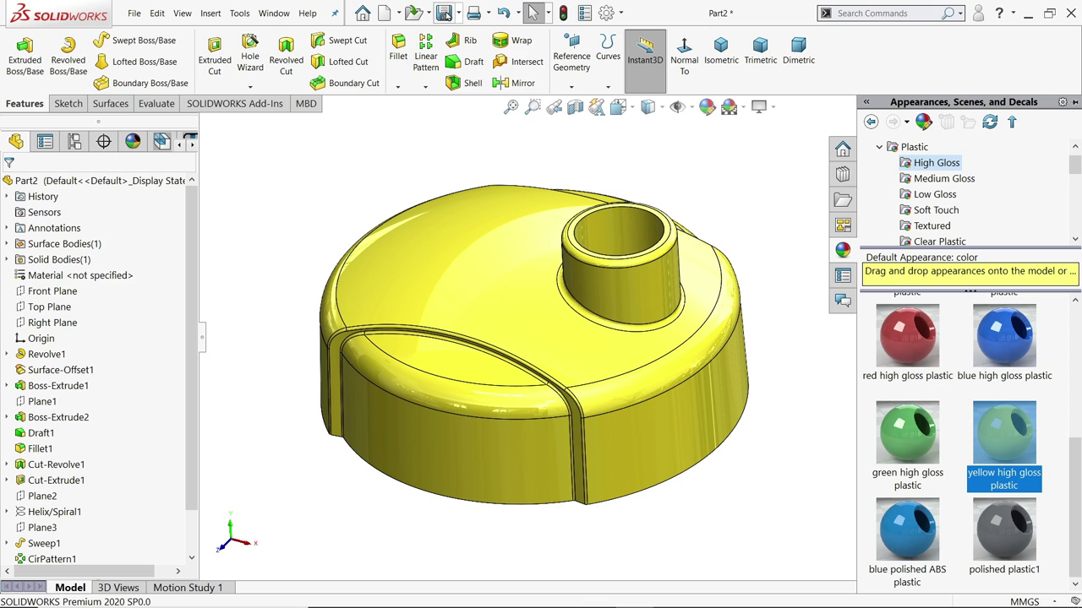
click(443, 13)
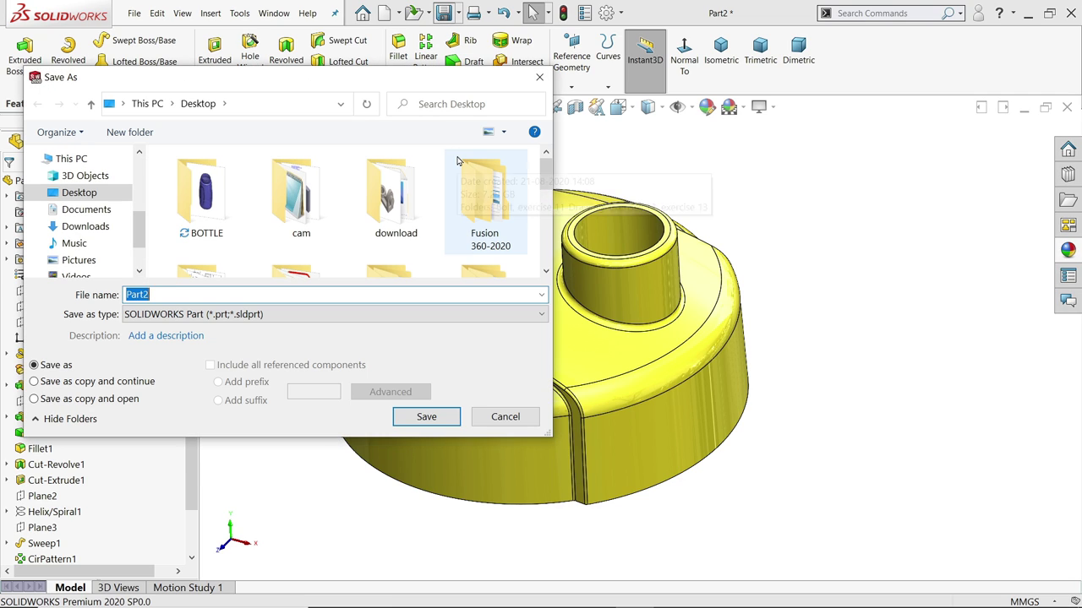
text(2.CA)
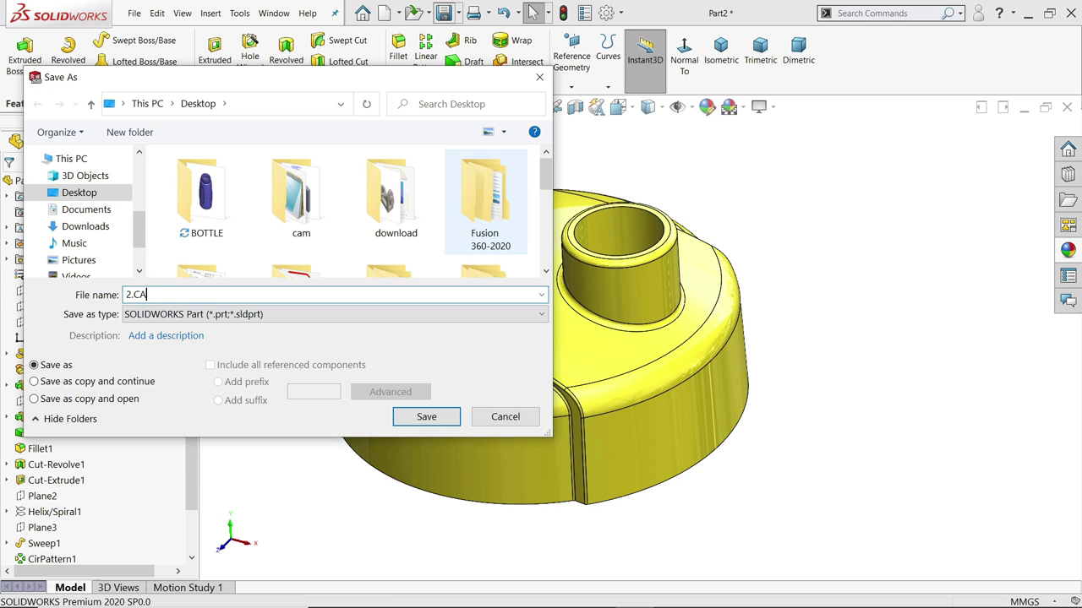
text(P)
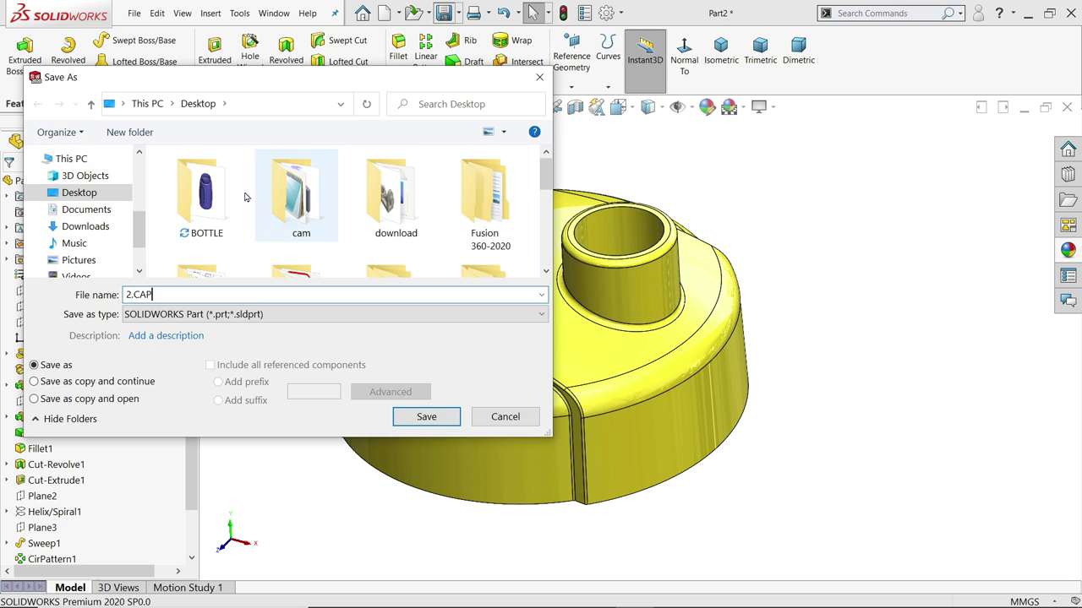
double_click(238, 217)
click(426, 417)
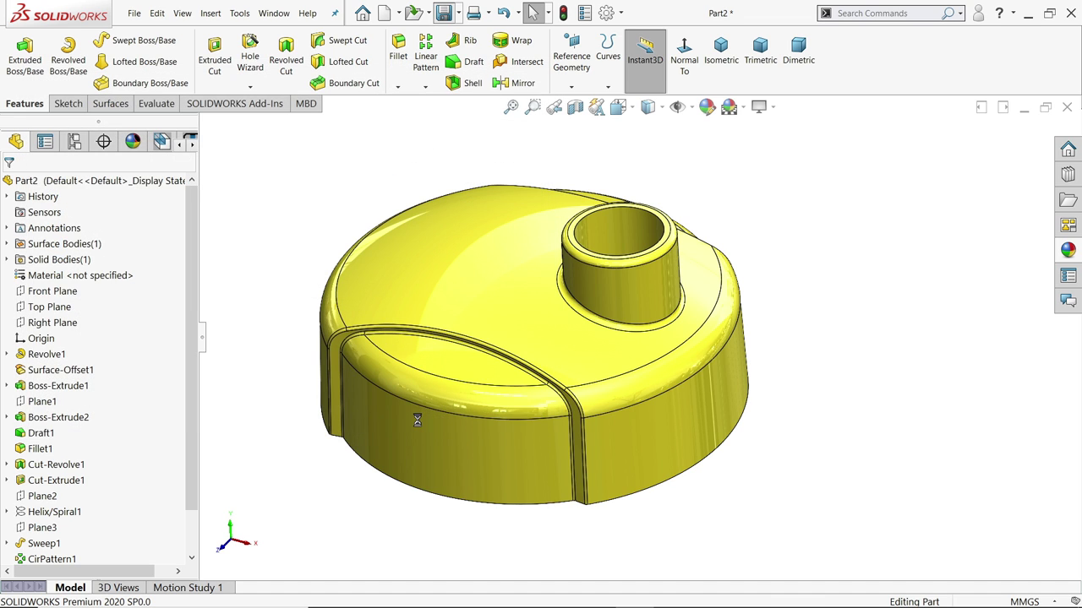
Make a new assembly from the cap part, place 2.CAP in it, and switch the scene to a plain white background.
scroll(592, 389, up, 3)
scroll(586, 389, down, 5)
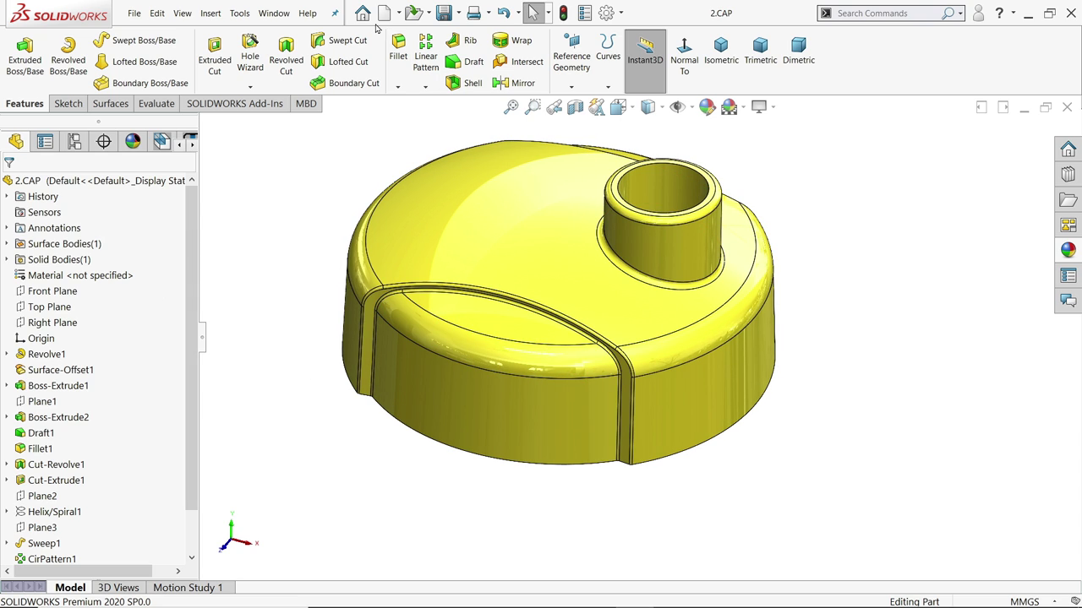
click(398, 14)
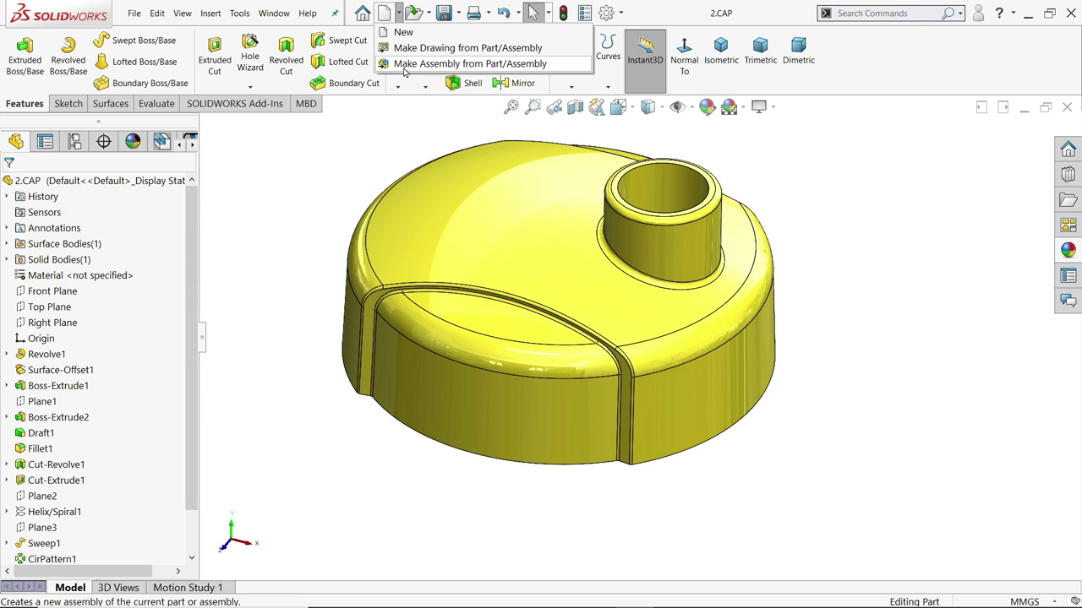
click(405, 66)
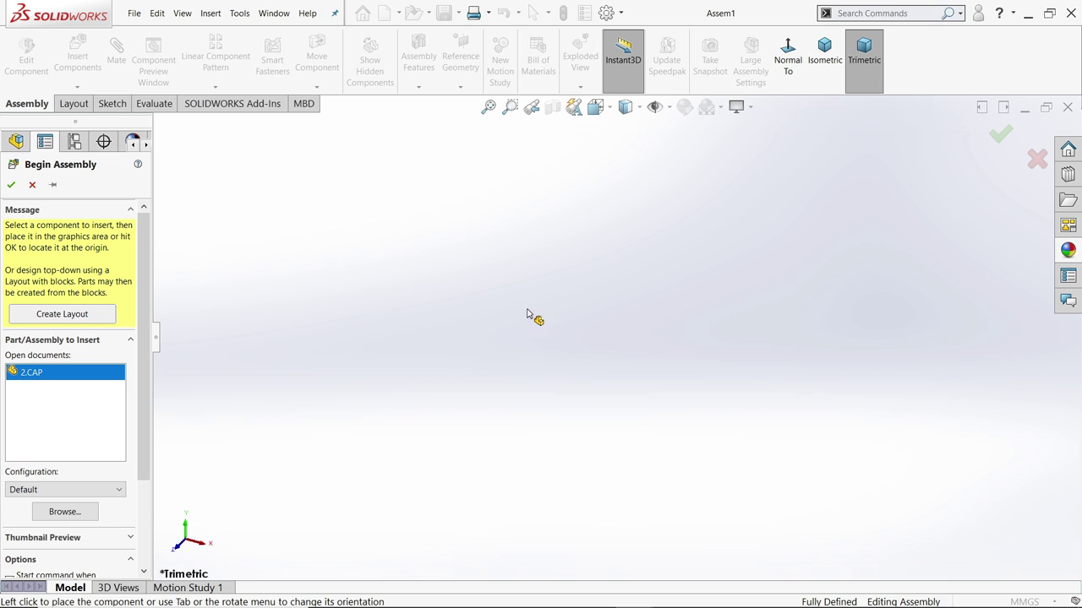
click(524, 279)
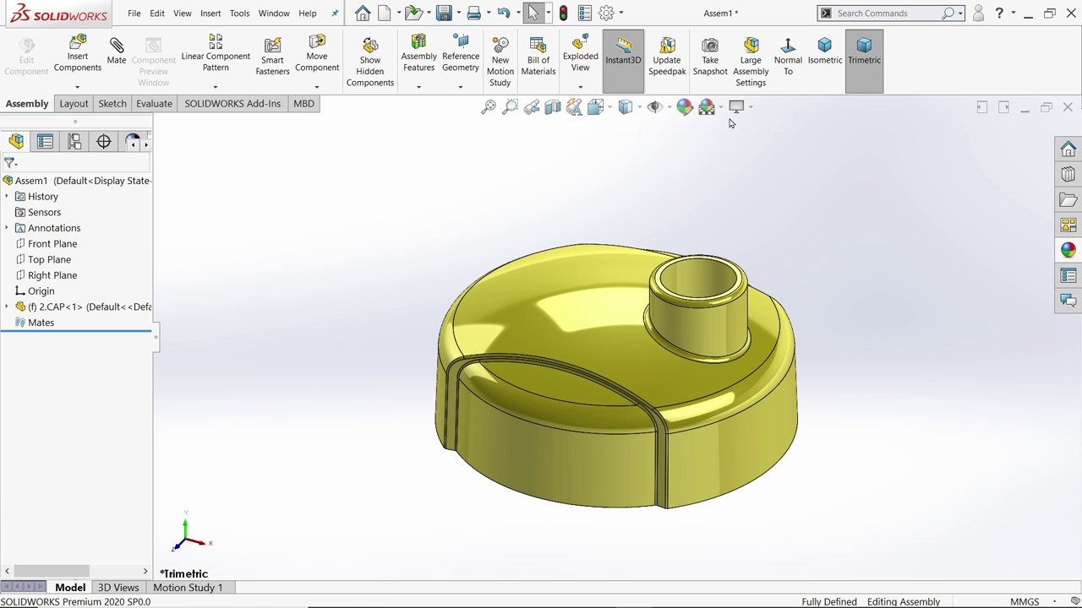
click(694, 106)
click(741, 45)
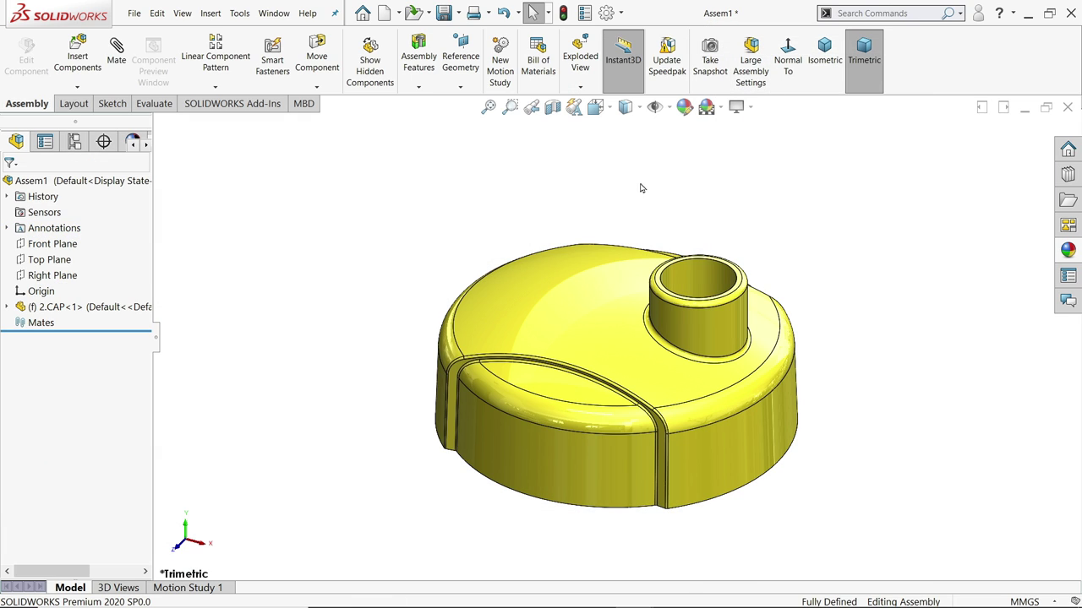
Raise both the shaded and the wireframe image quality resolutions of the assembly document into the high red zone.
click(606, 13)
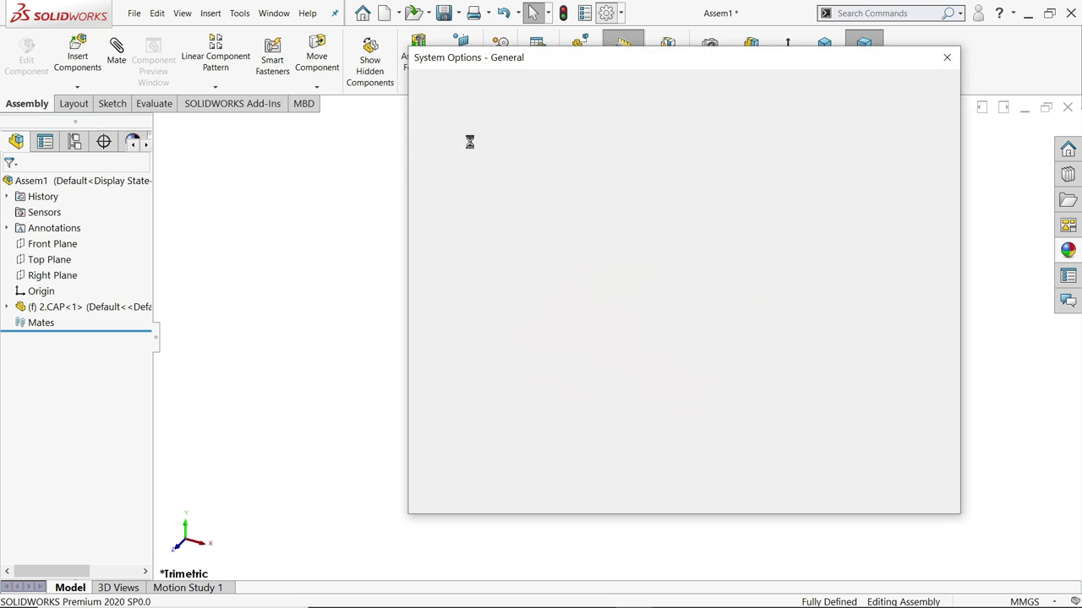
click(531, 88)
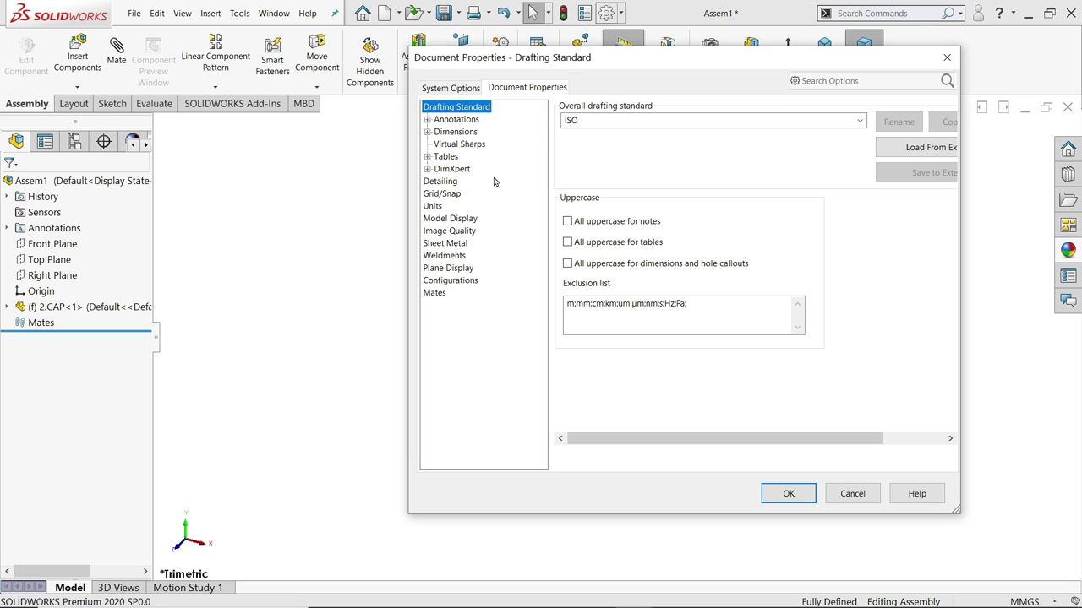
click(450, 231)
drag(688, 136, 833, 145)
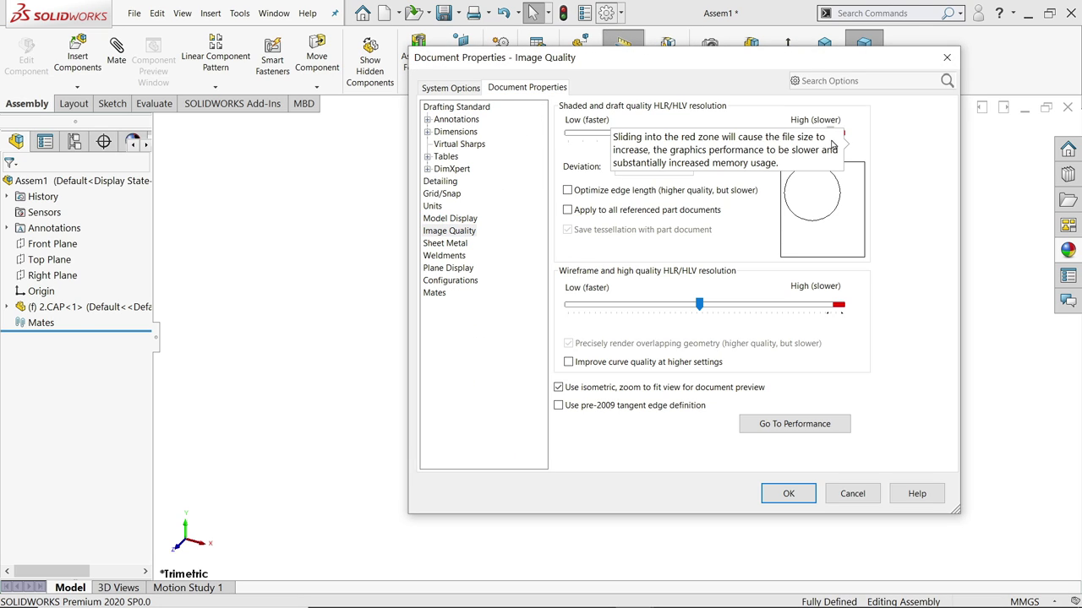
drag(700, 305, 840, 336)
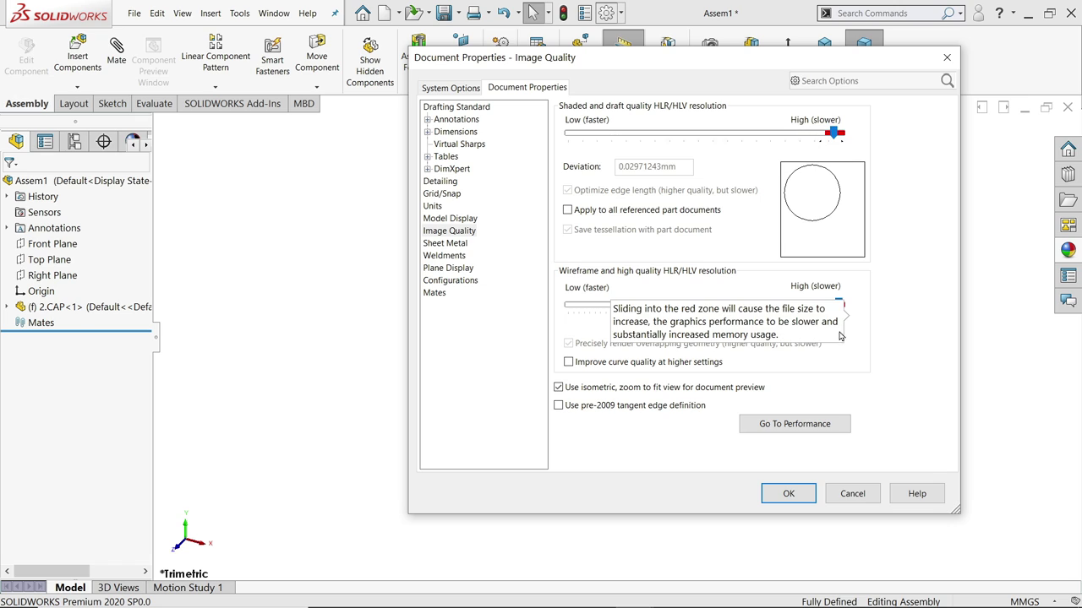
click(783, 497)
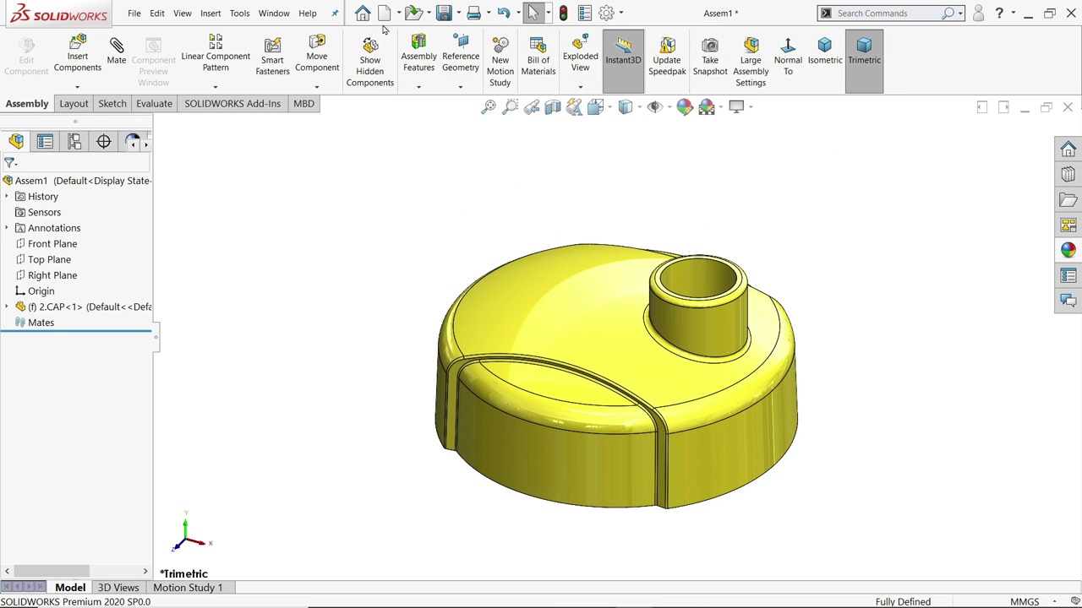
Insert the 2.BOTTLE BODY part from the BOTTLE folder beside the cap, with the file listing set to extra large icons.
click(76, 50)
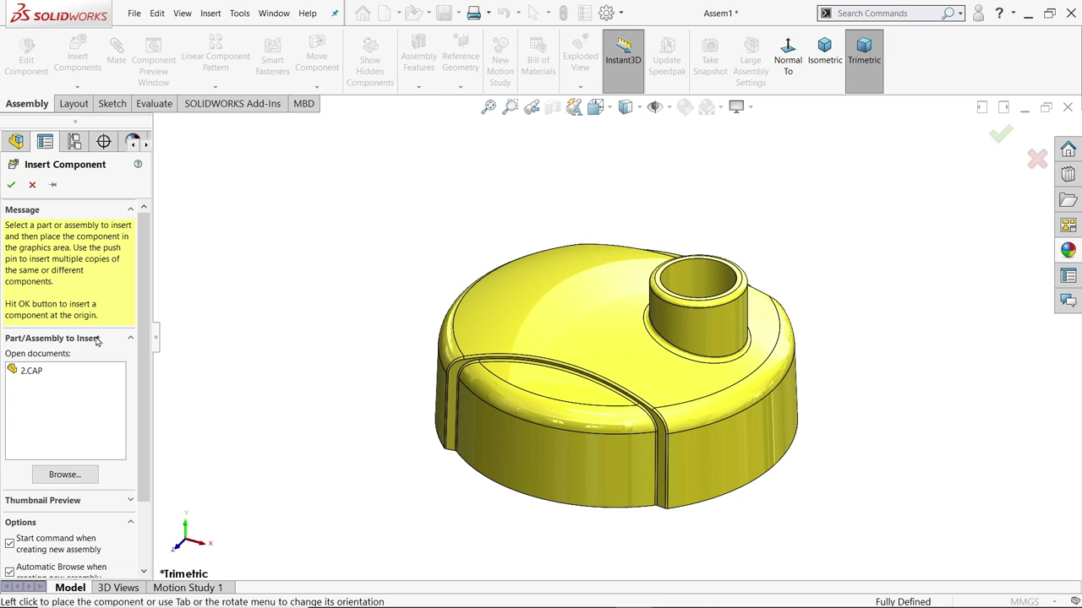
click(65, 475)
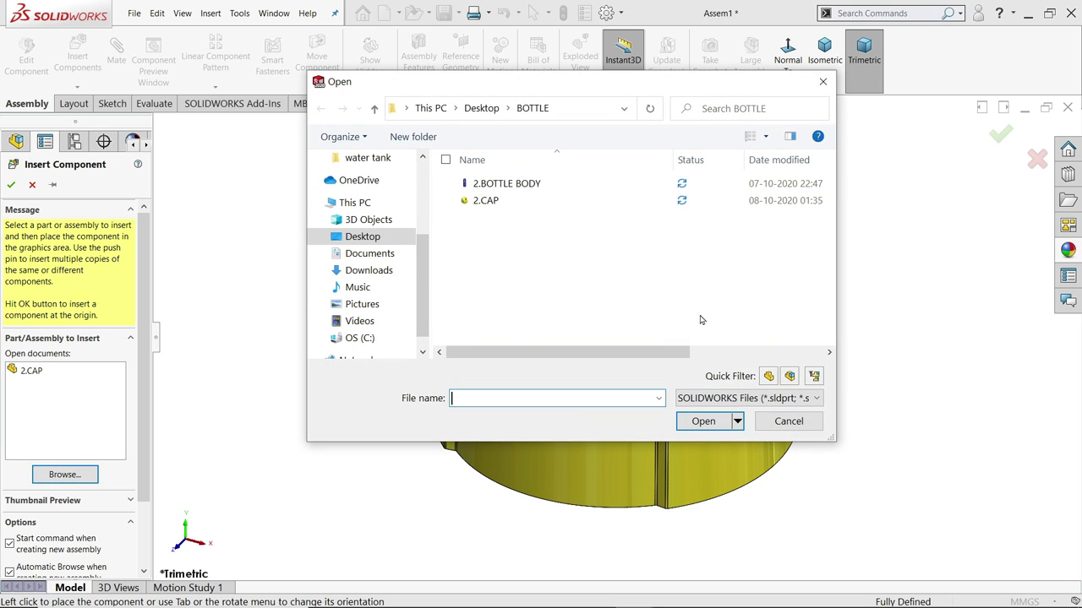
click(766, 136)
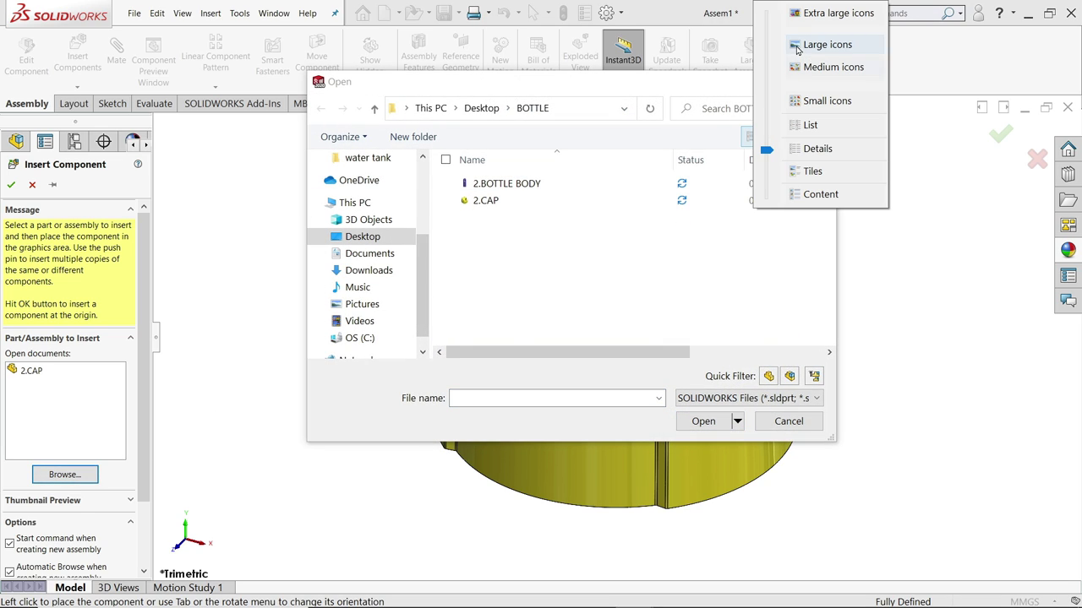
click(825, 15)
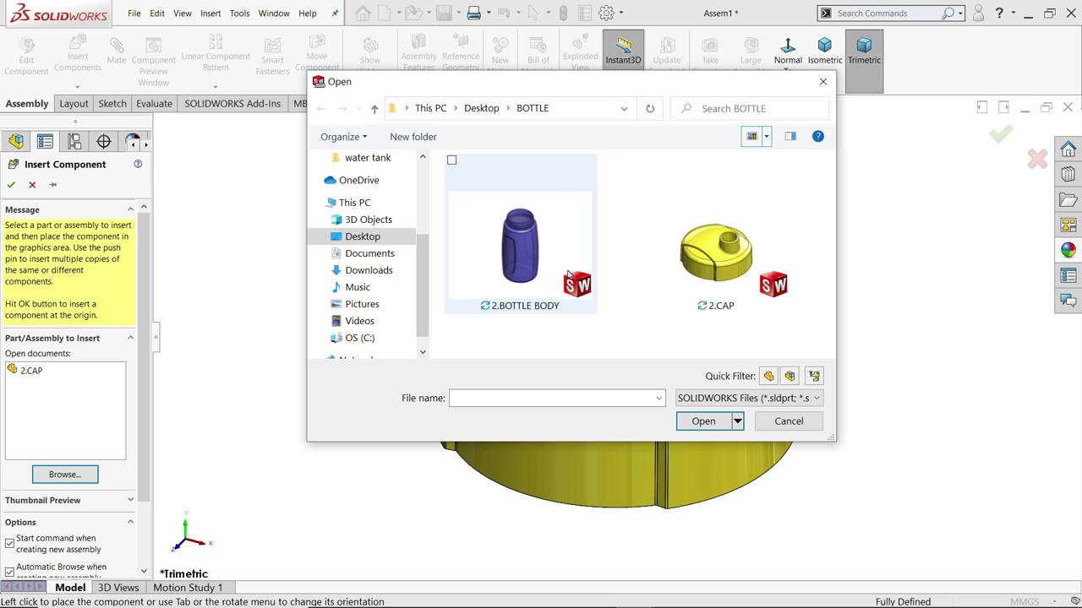
click(537, 253)
click(704, 422)
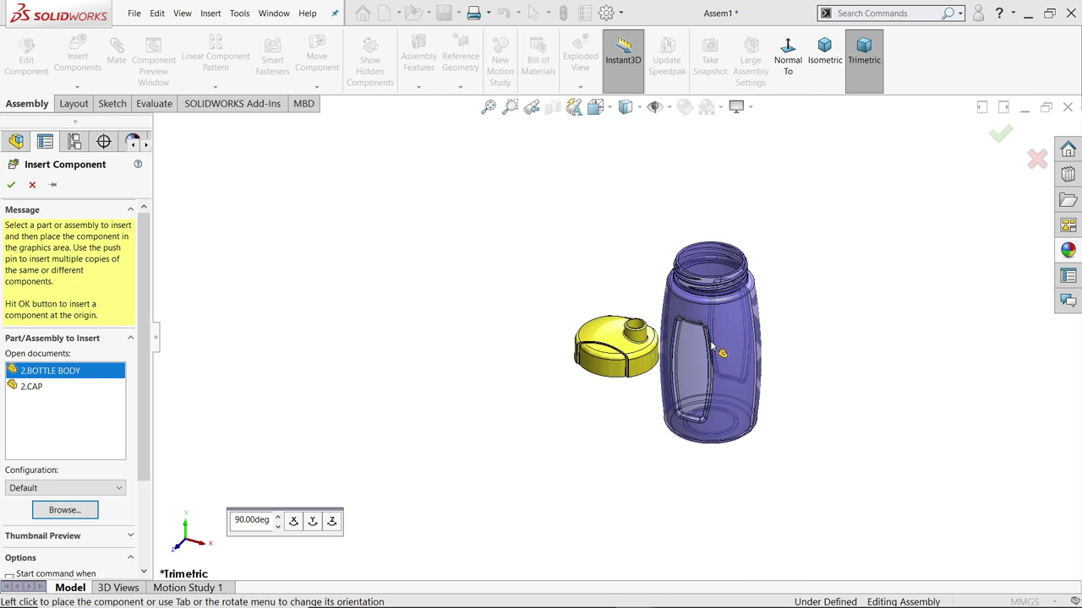
click(733, 357)
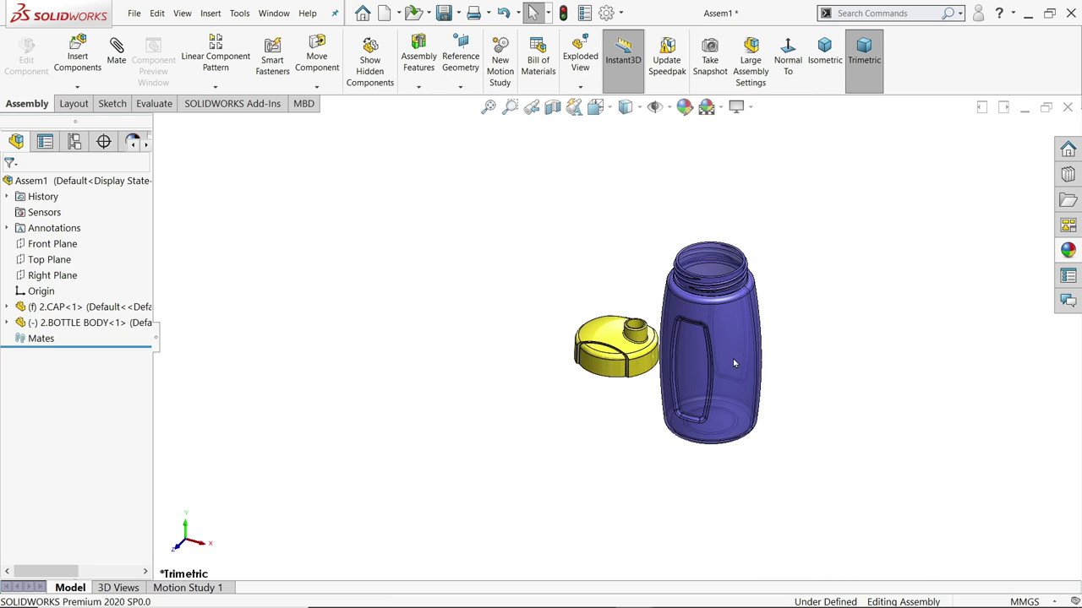
Open the bottle body component in its own window and bring up the high gloss plastic appearances.
scroll(733, 358, down, 5)
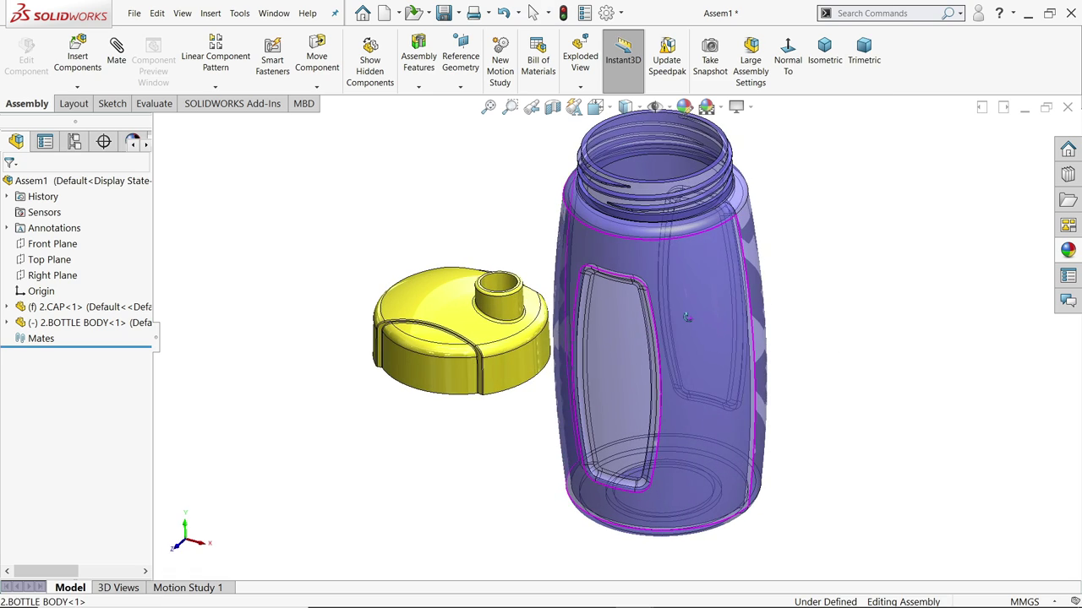
click(689, 318)
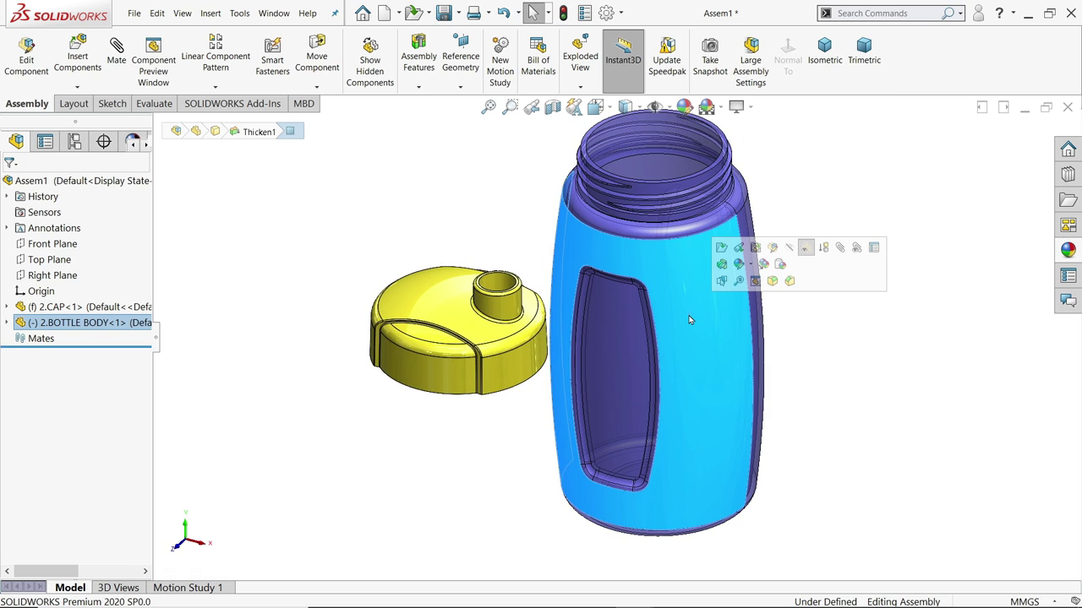
click(721, 248)
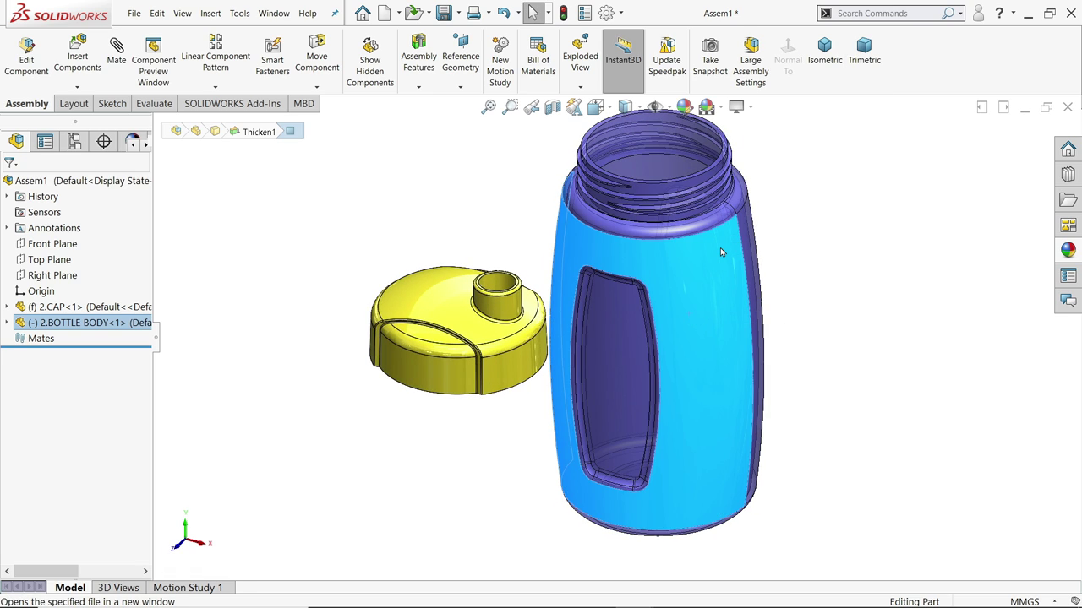
click(1066, 251)
mouse_move(1031, 354)
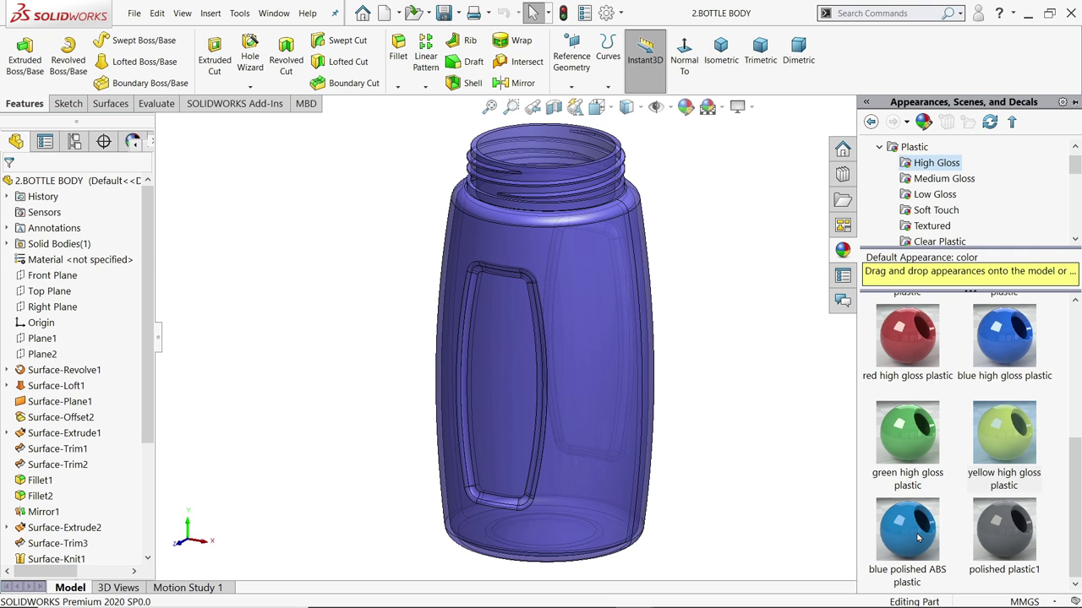
mouse_move(919, 539)
Try the green and the blue high gloss plastic appearances on the bottle body.
double_click(909, 457)
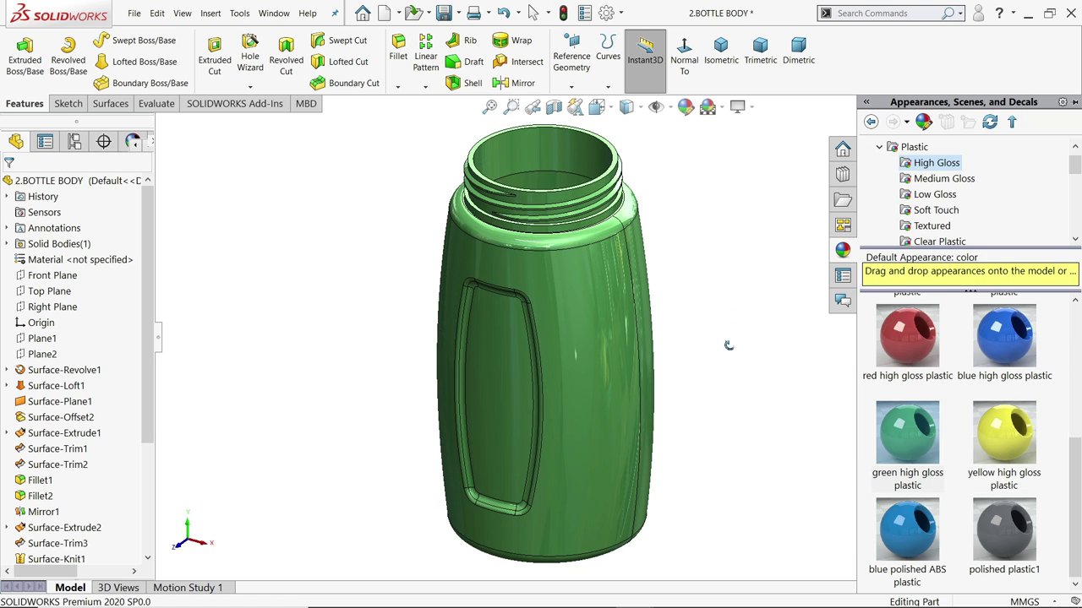
scroll(728, 345, up, 1)
double_click(1006, 338)
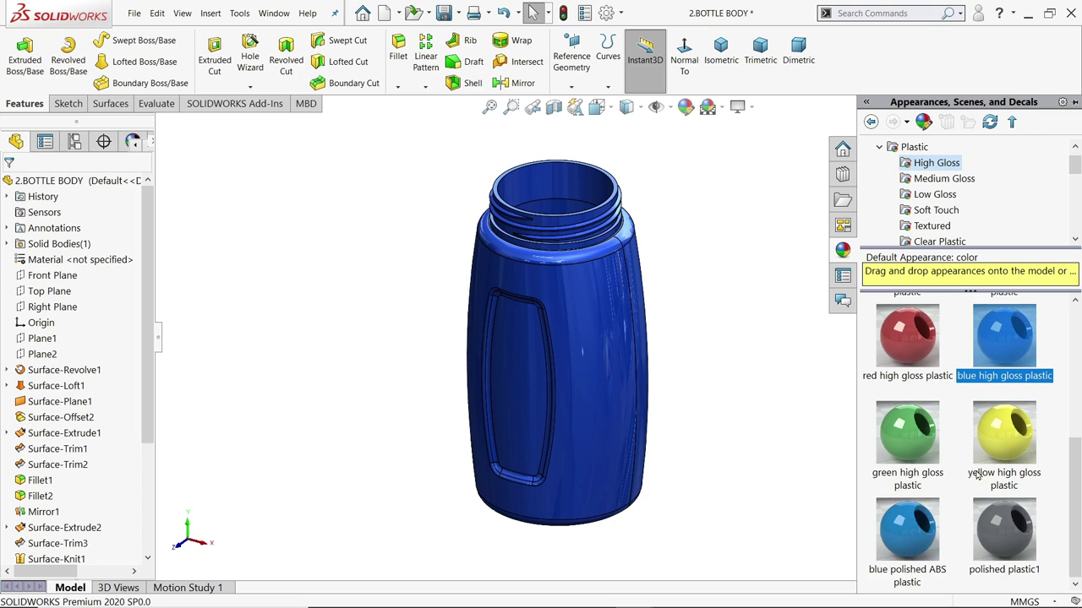
Apply the blue polished ABS plastic appearance to the bottle body, save the part and close it.
double_click(908, 528)
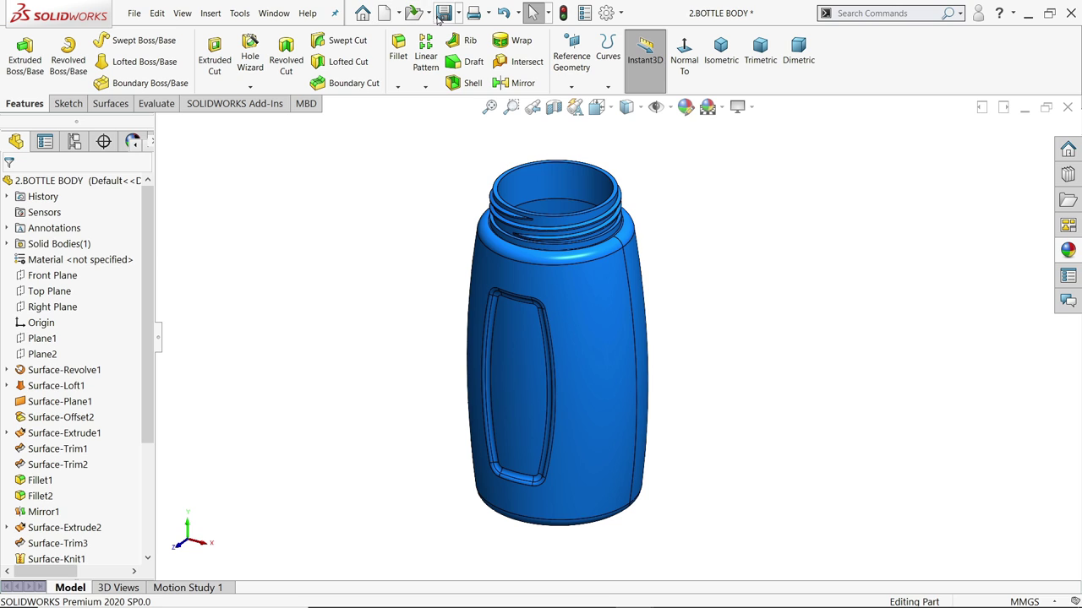
click(1066, 107)
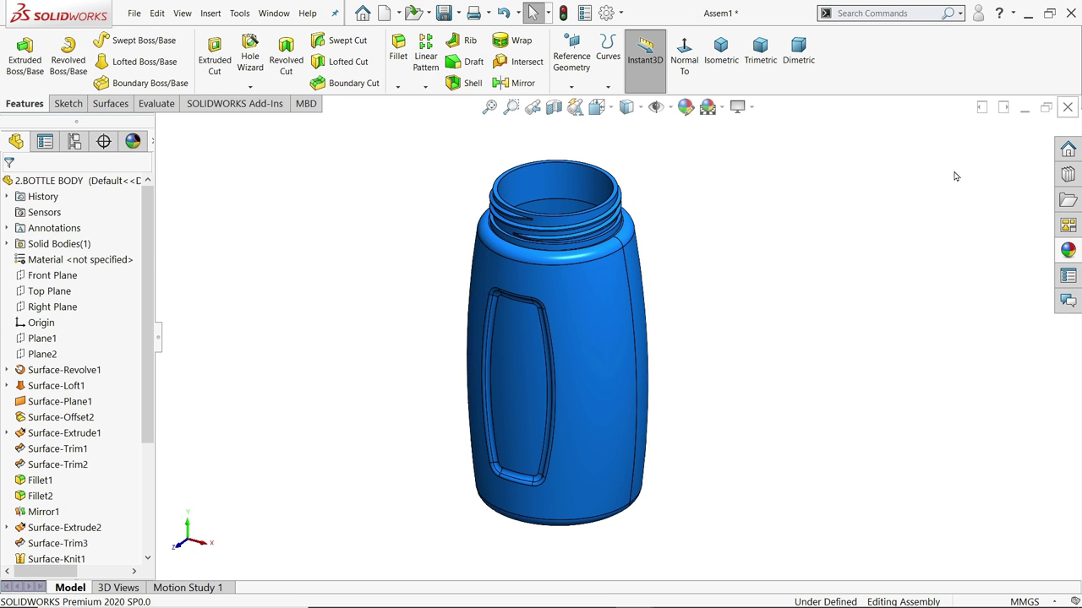
Add a concentric mate between the cylindrical face at the bottle's neck and the cap's outer side face.
middle_drag(642, 315, 617, 323)
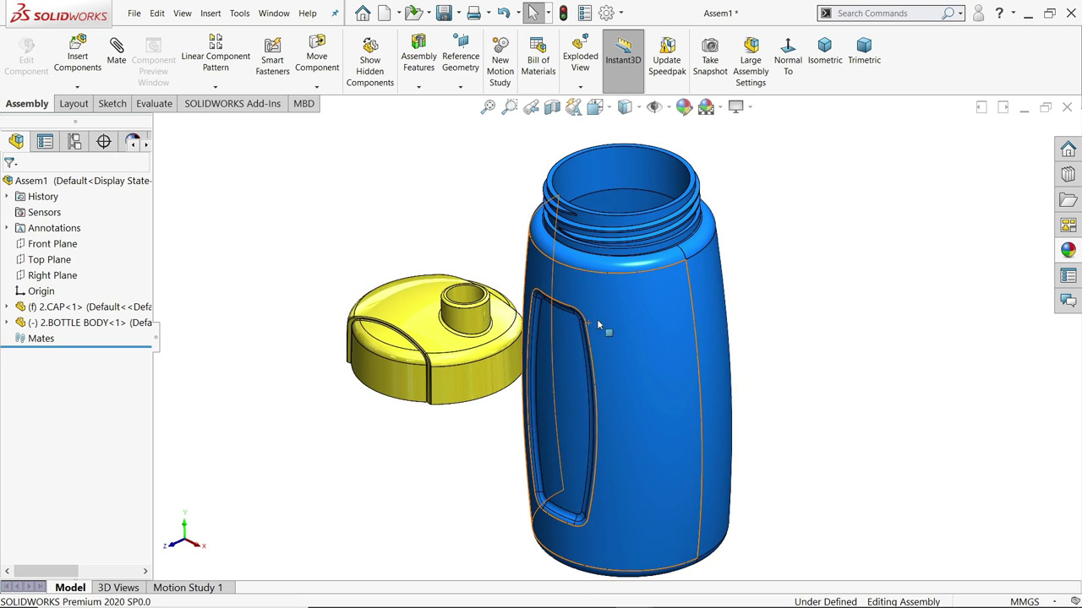
click(116, 51)
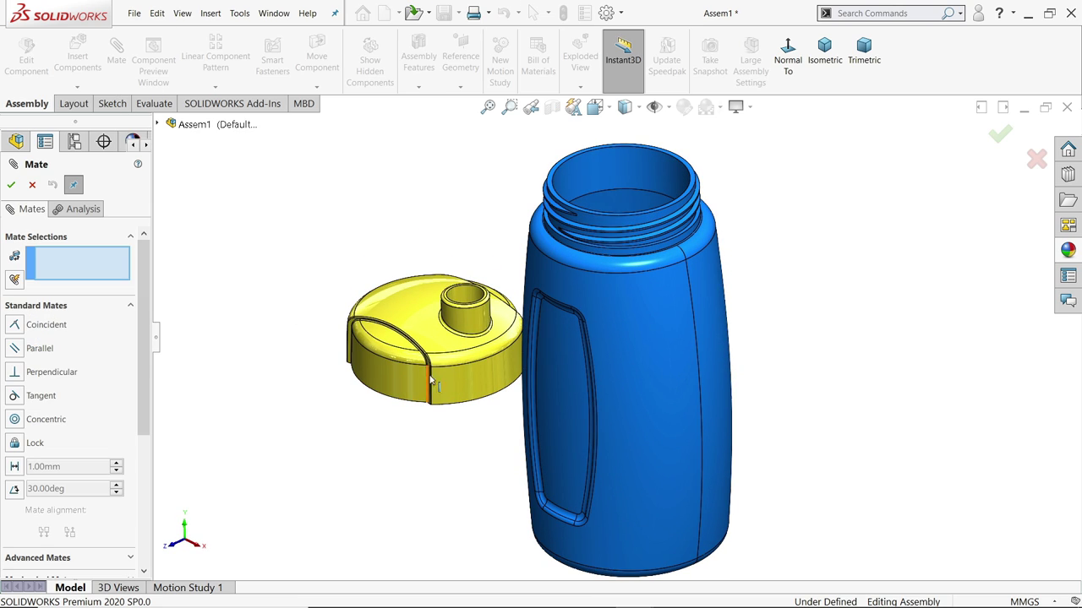
scroll(622, 280, down, 4)
click(592, 286)
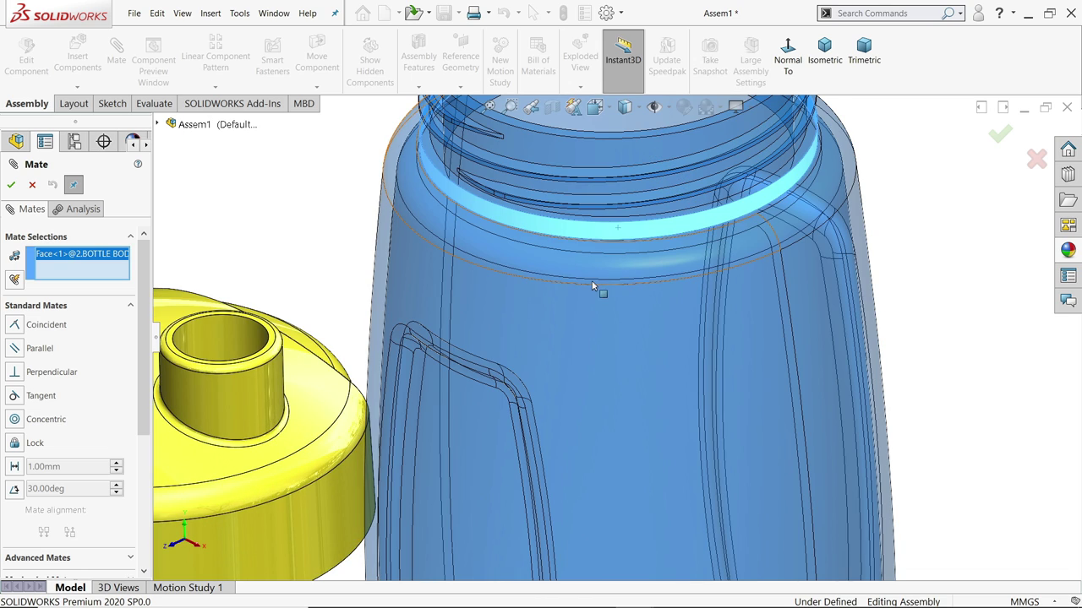
scroll(592, 286, up, 4)
click(358, 450)
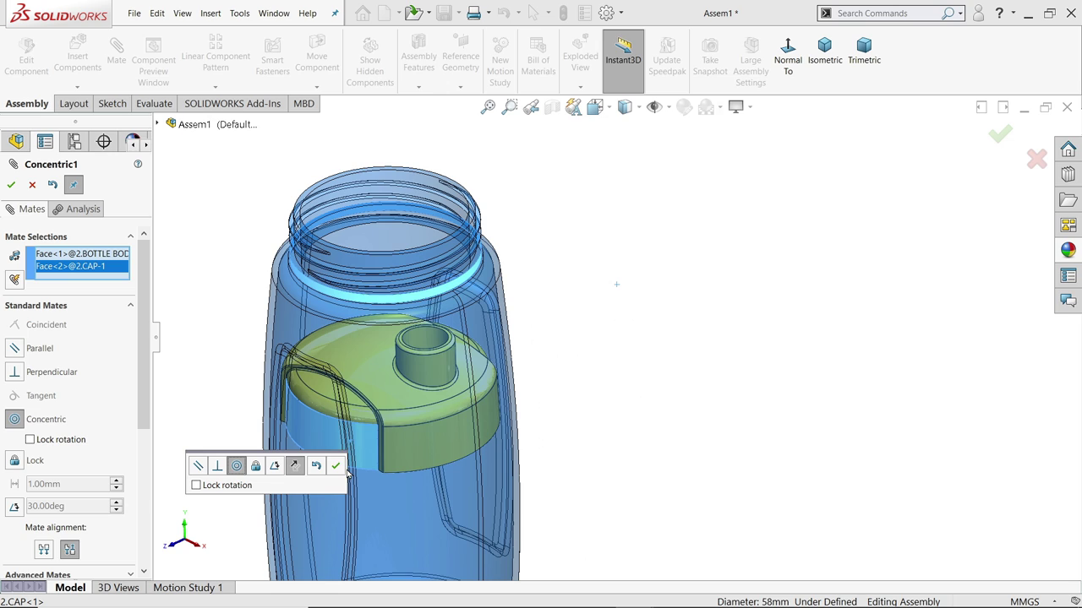
click(337, 469)
Move the bottle body down along the shared axis until its threaded neck sits below the cap.
scroll(489, 390, up, 3)
middle_drag(490, 391, 500, 492)
middle_drag(561, 217, 489, 171)
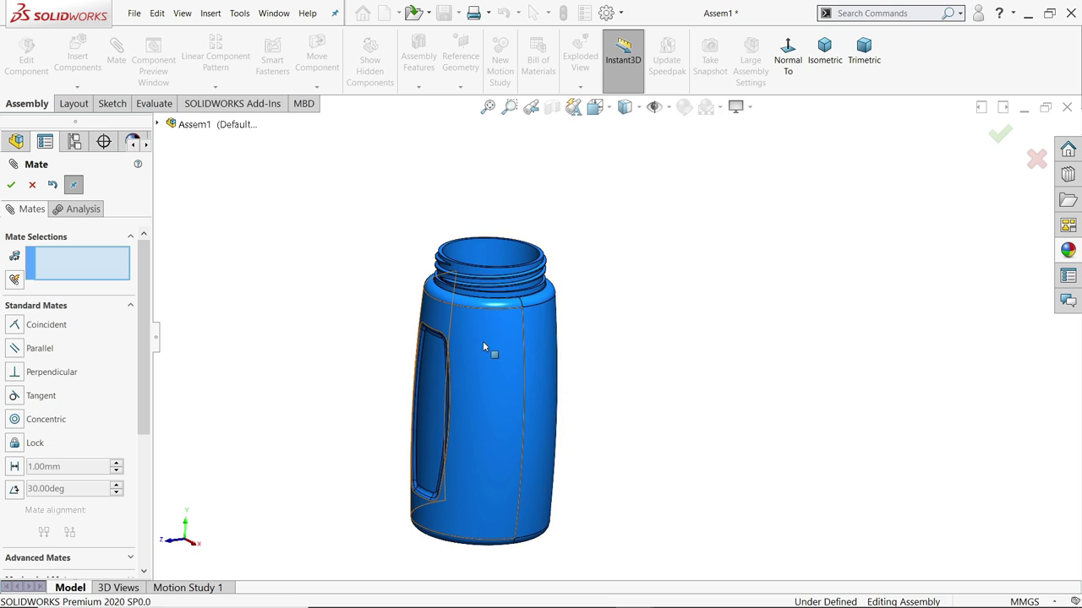
drag(483, 341, 490, 527)
Close the Mate command, set the fixed cap to float and lift it well above the bottle neck.
right_click(502, 395)
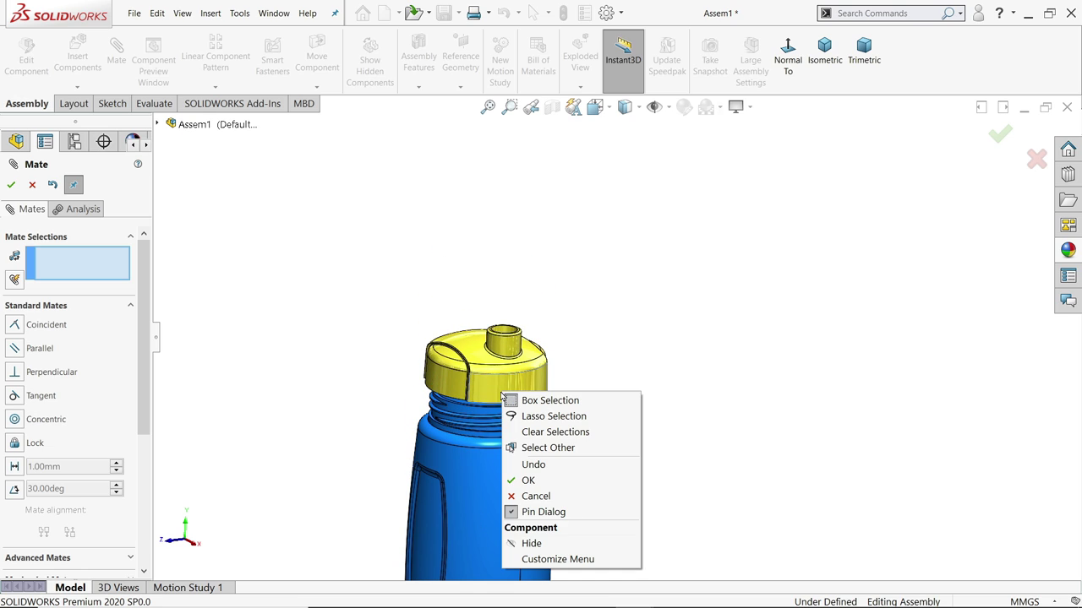
click(35, 190)
right_click(511, 394)
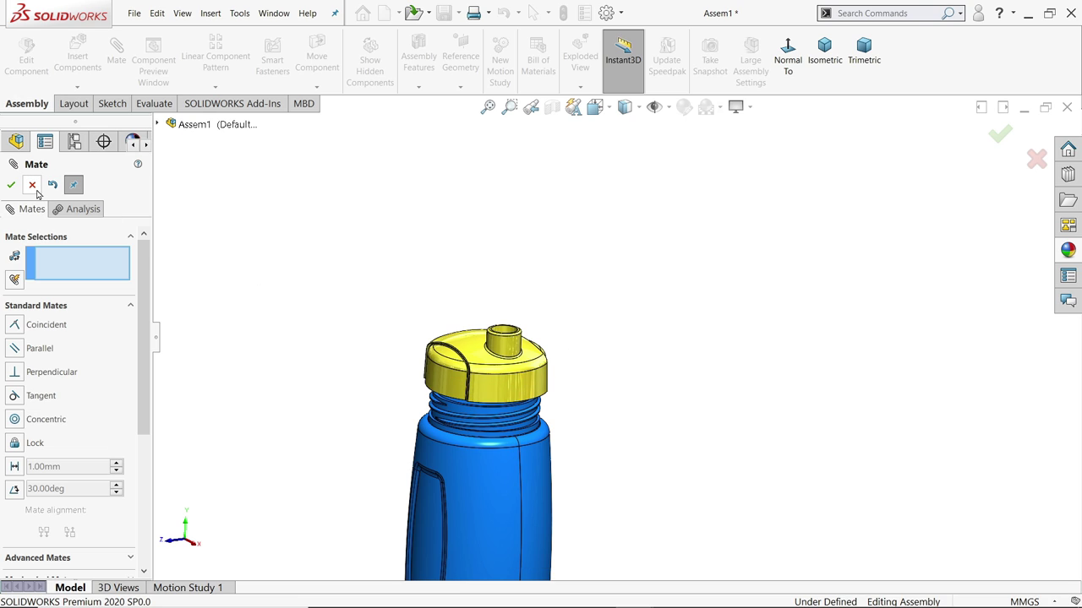
click(34, 187)
right_click(508, 388)
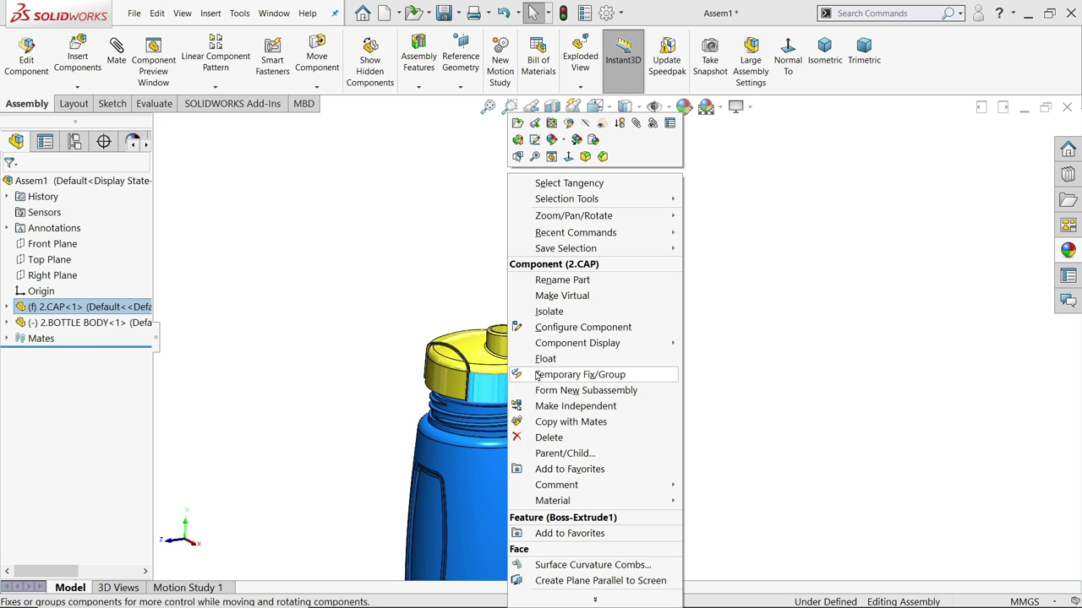
click(538, 357)
drag(537, 358, 593, 155)
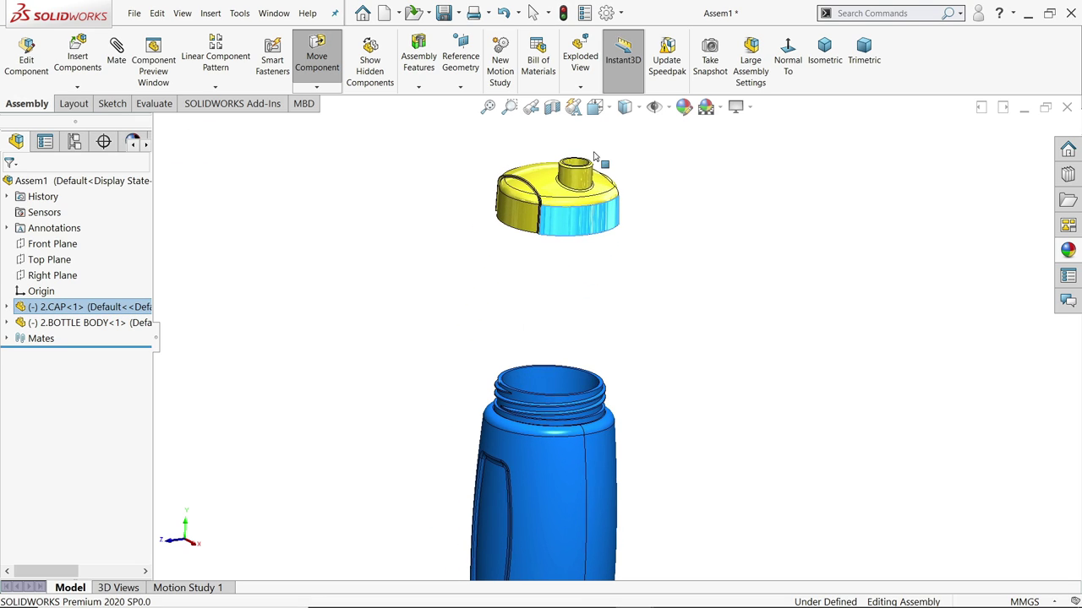
Move the bottle body up until its neck is just under the cap, and fix it in place.
drag(583, 468, 669, 224)
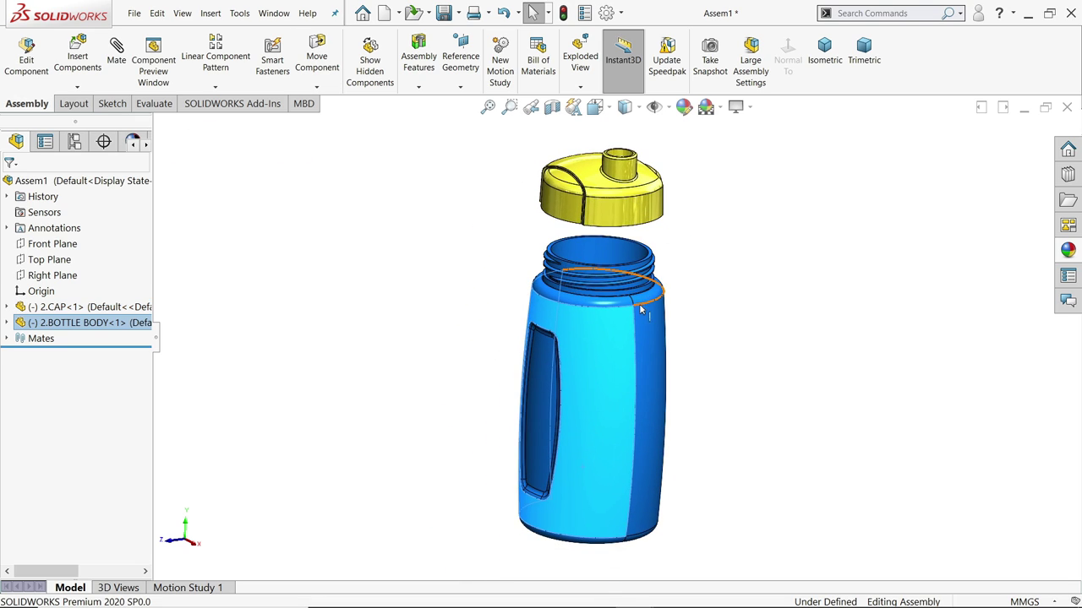
right_click(605, 330)
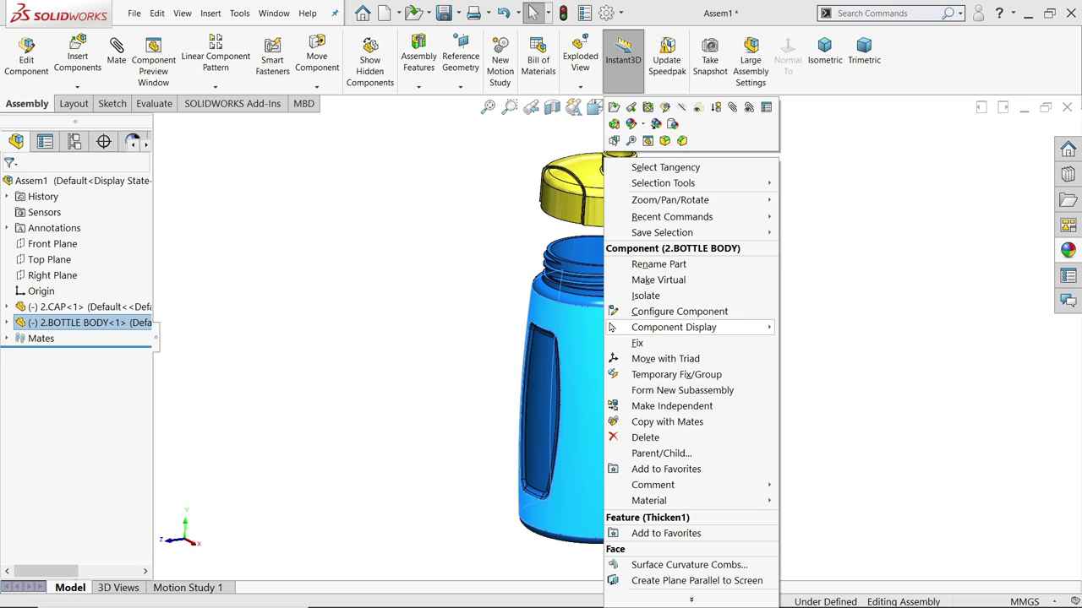
click(646, 345)
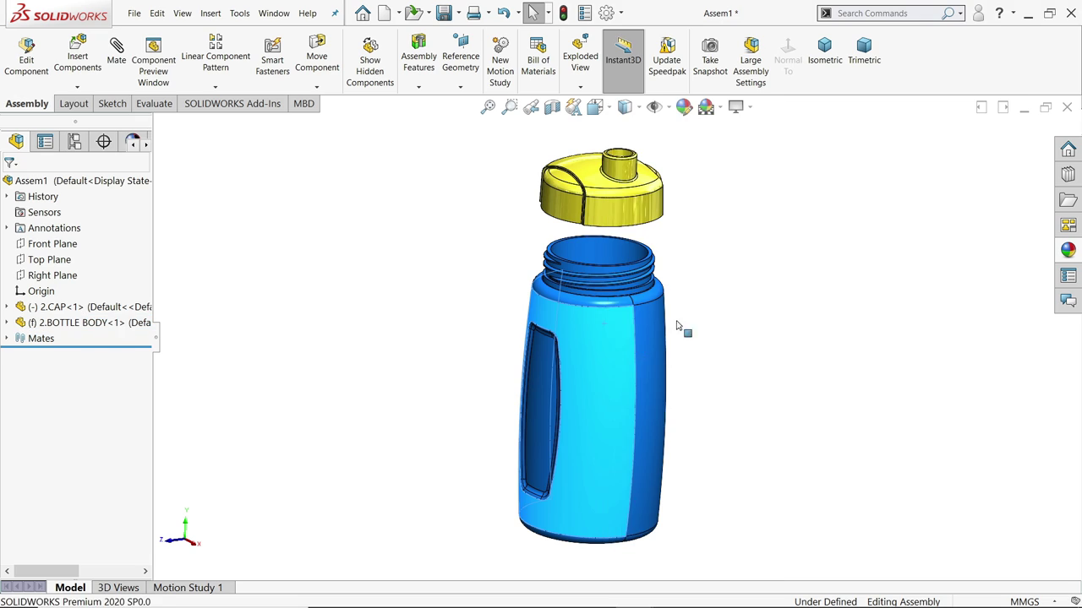
Start an advanced limit distance mate with the narrow ring face at the base of the bottle's neck as first selection.
click(824, 51)
scroll(629, 408, down, 2)
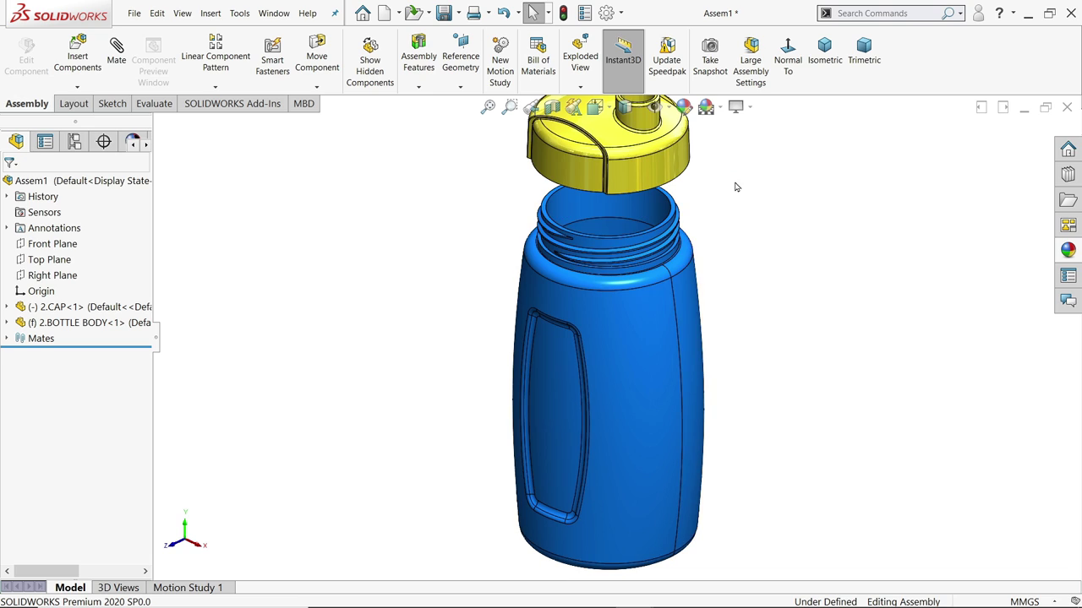
scroll(695, 191, down, 2)
scroll(607, 216, down, 1)
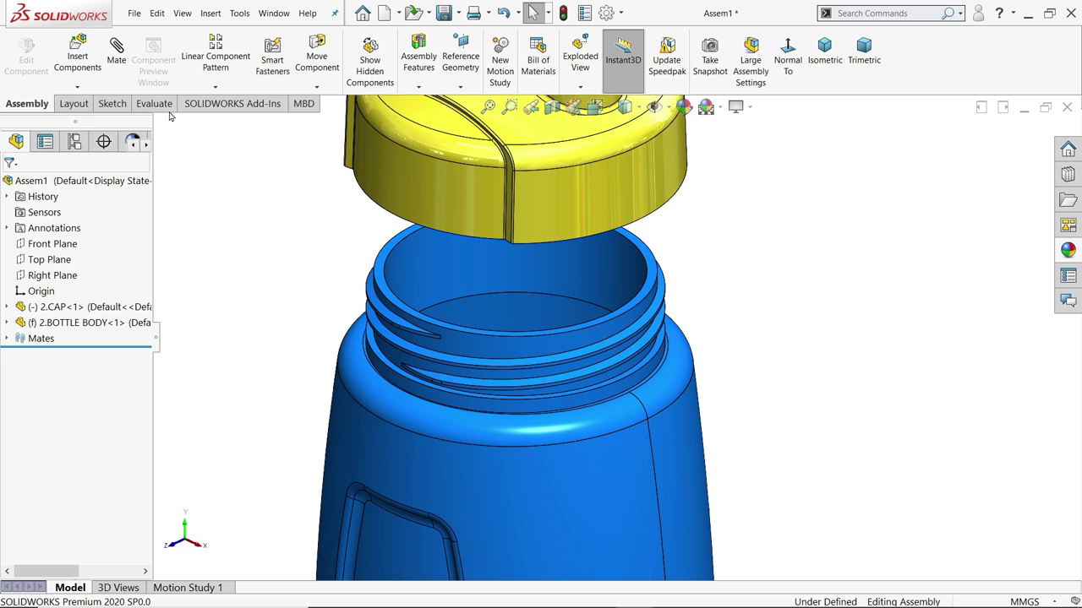
click(117, 50)
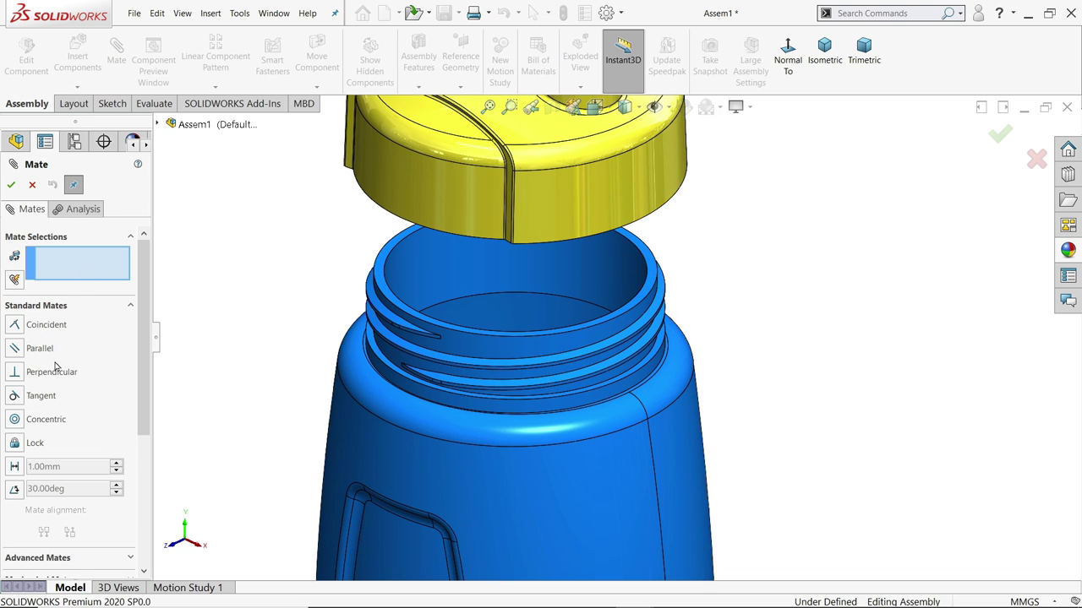
click(129, 306)
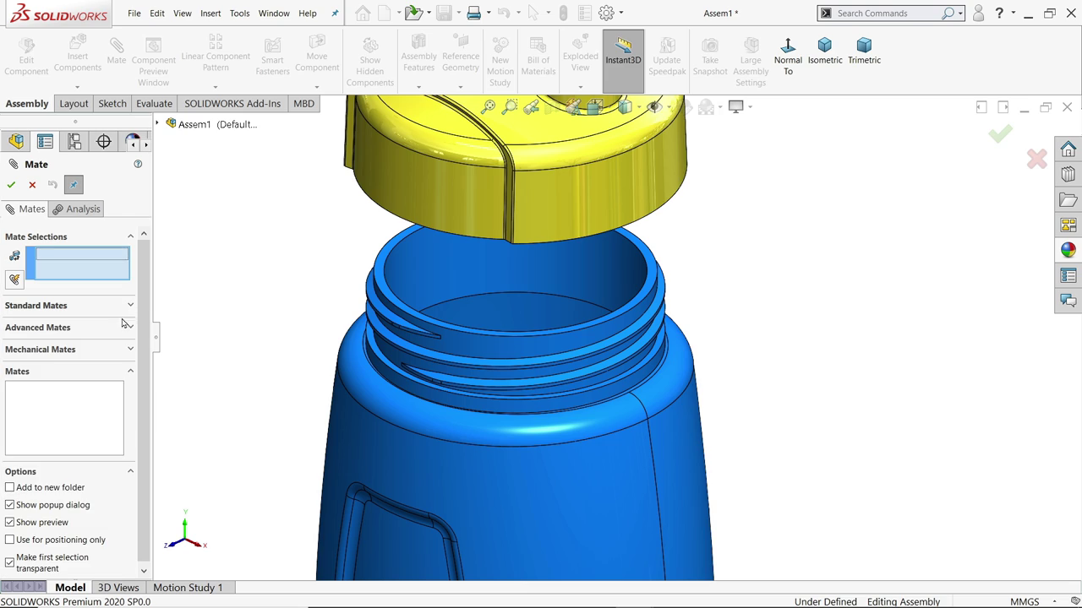
click(46, 328)
click(15, 456)
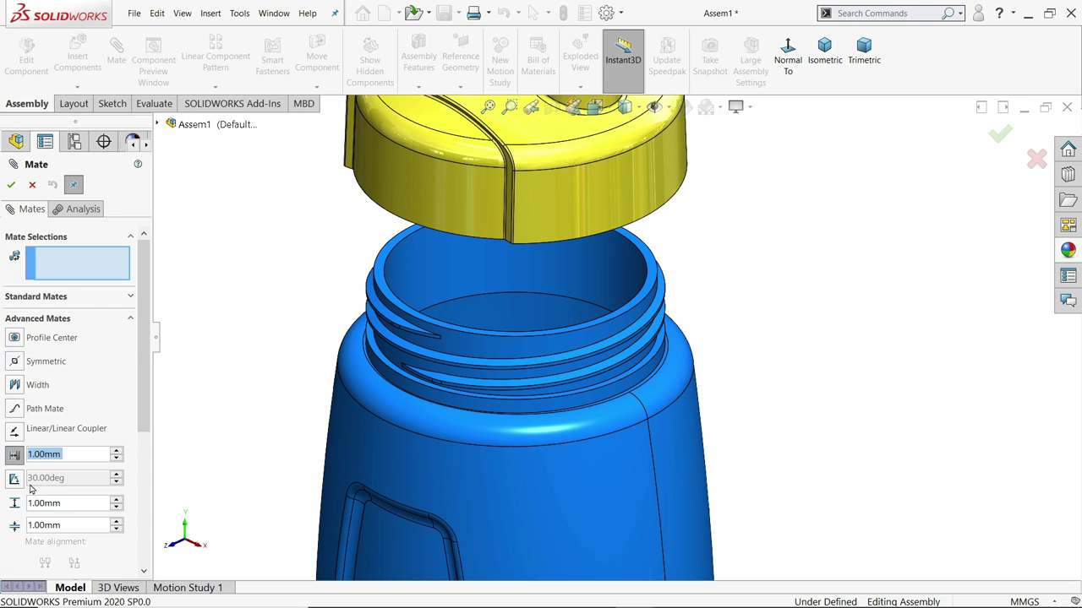
scroll(667, 370, down, 5)
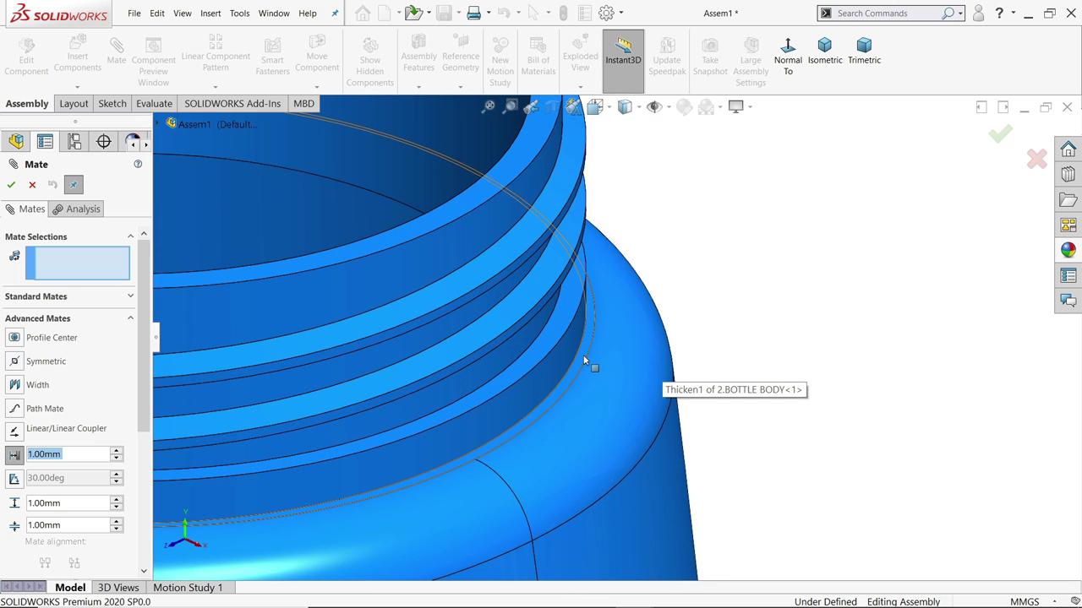
scroll(598, 333, down, 3)
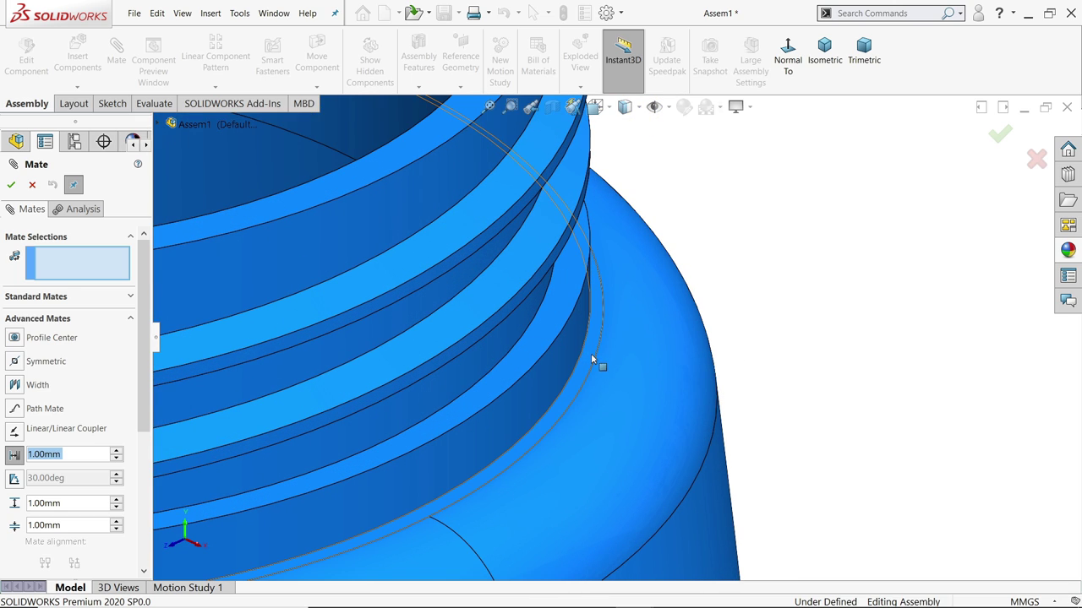
click(591, 358)
Complete the limit distance mate with the cap's bottom rim face, using a 40 mm maximum and 0 mm minimum, and leave the Mate command.
scroll(744, 334, up, 8)
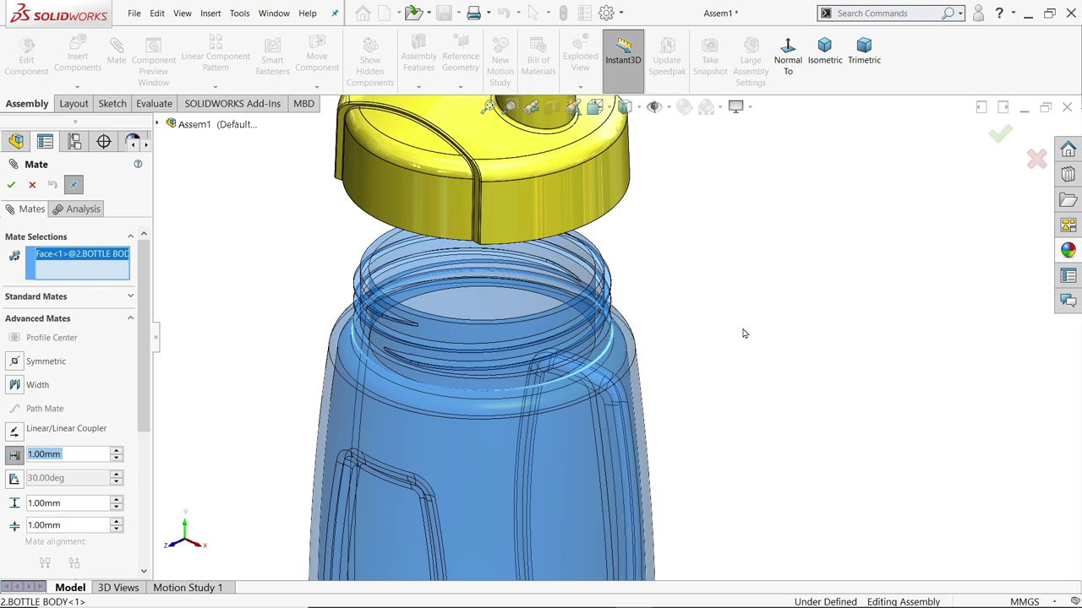
scroll(744, 334, up, 4)
middle_drag(638, 294, 628, 244)
scroll(638, 250, down, 5)
click(641, 250)
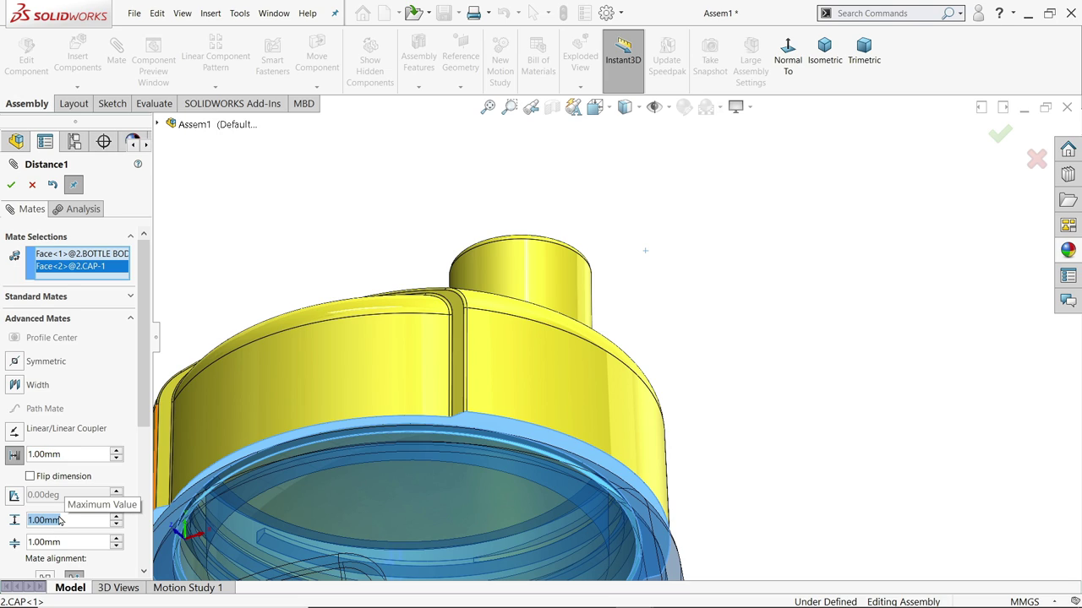
text(40)
key(Return)
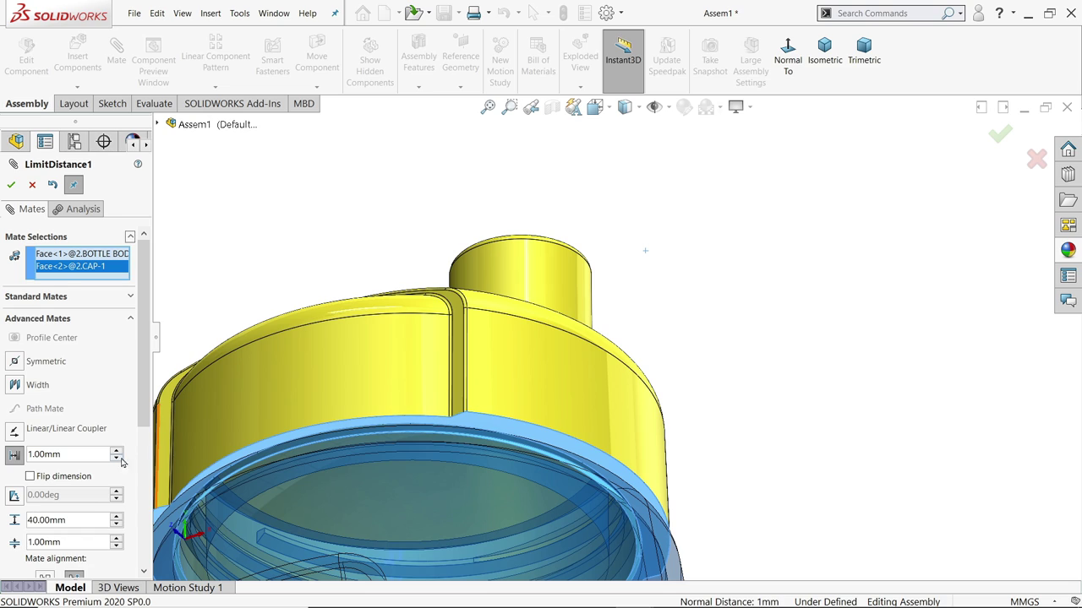
text(0)
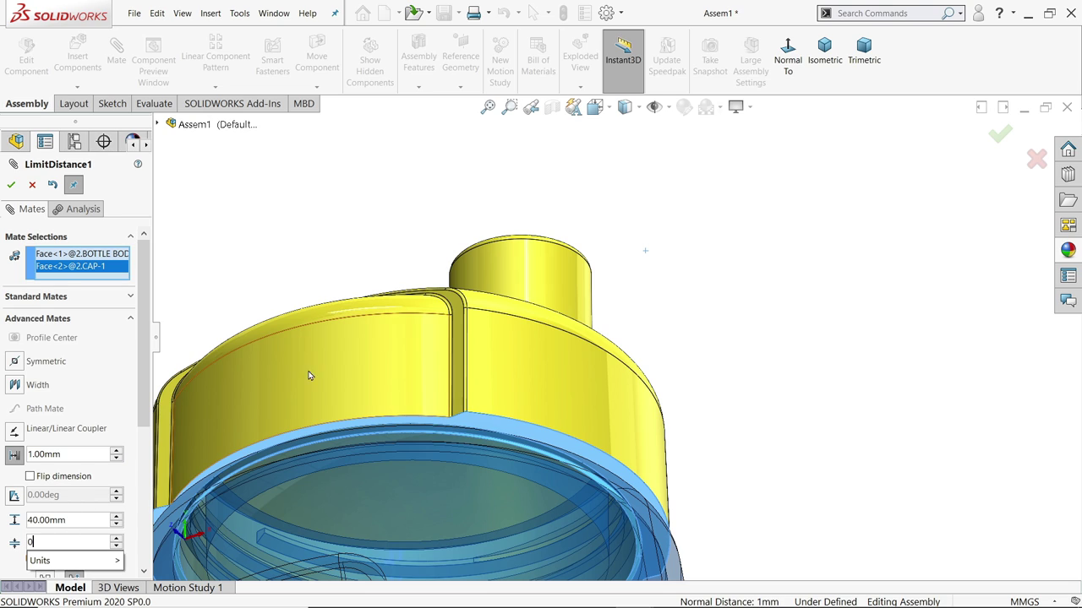
key(Return)
click(11, 185)
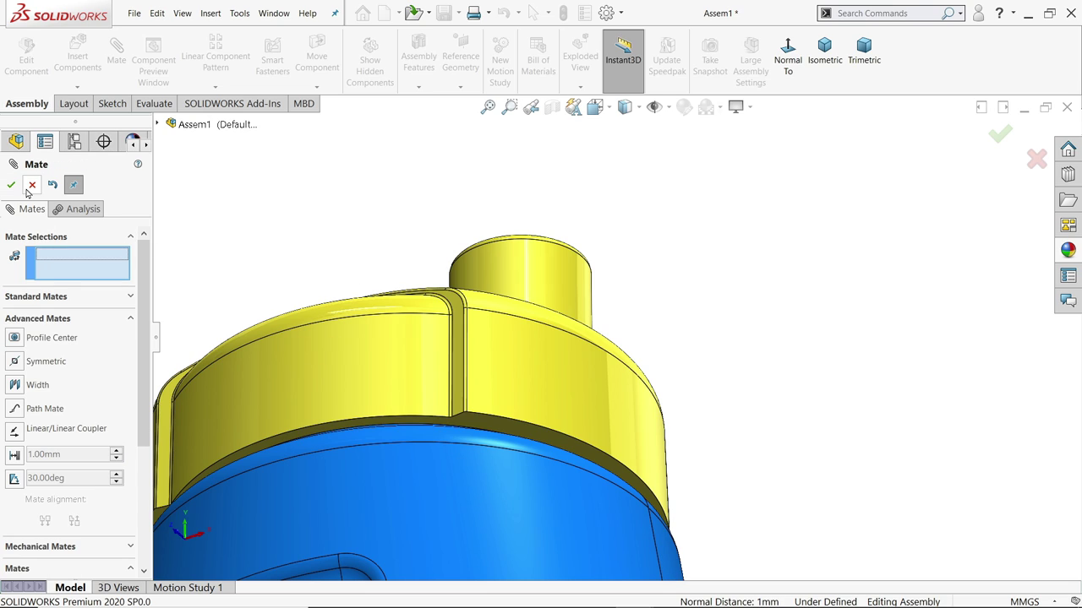
click(11, 185)
Turn the cap about the bottle's axis and lift it slightly off the shoulder to try its remaining freedom.
middle_drag(462, 183, 427, 317)
scroll(632, 357, up, 4)
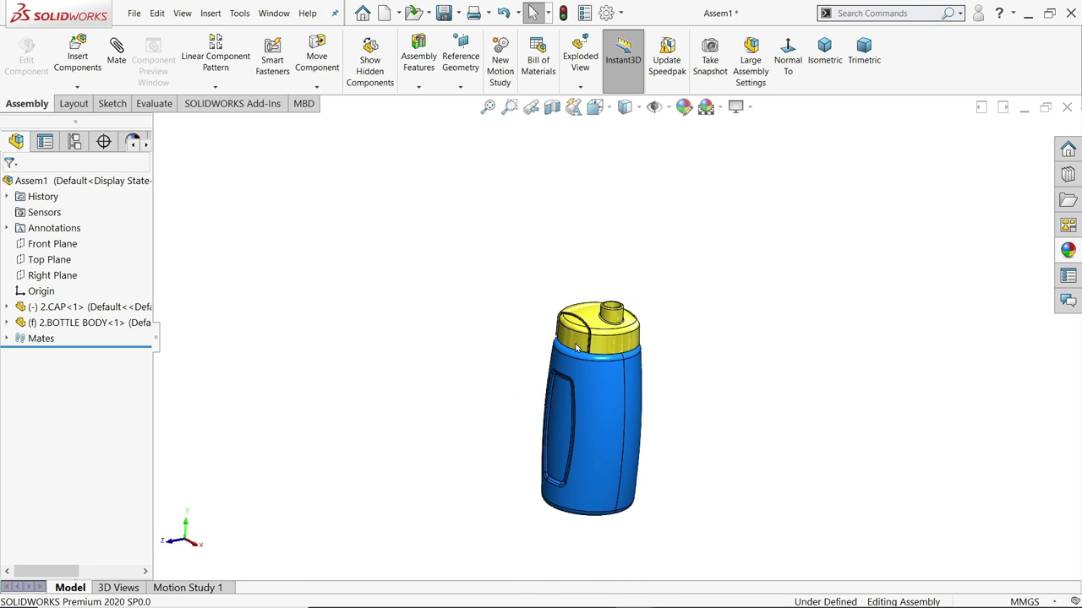
scroll(633, 358, down, 4)
drag(579, 323, 400, 246)
key(Escape)
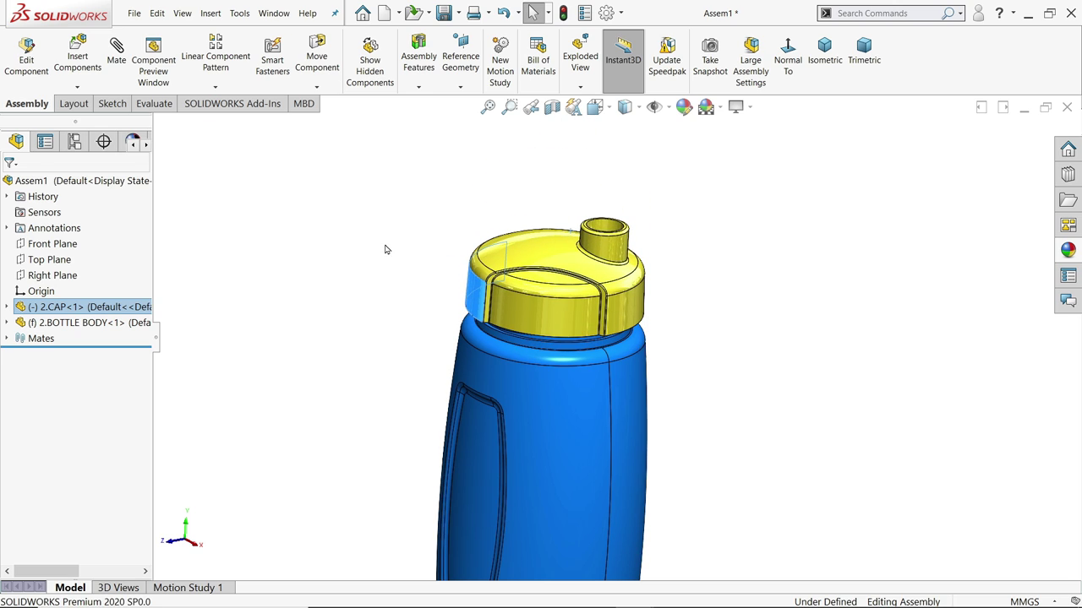
Add a coincident mate between the Front Plane of the bottle body and the Front Plane of the cap.
click(8, 325)
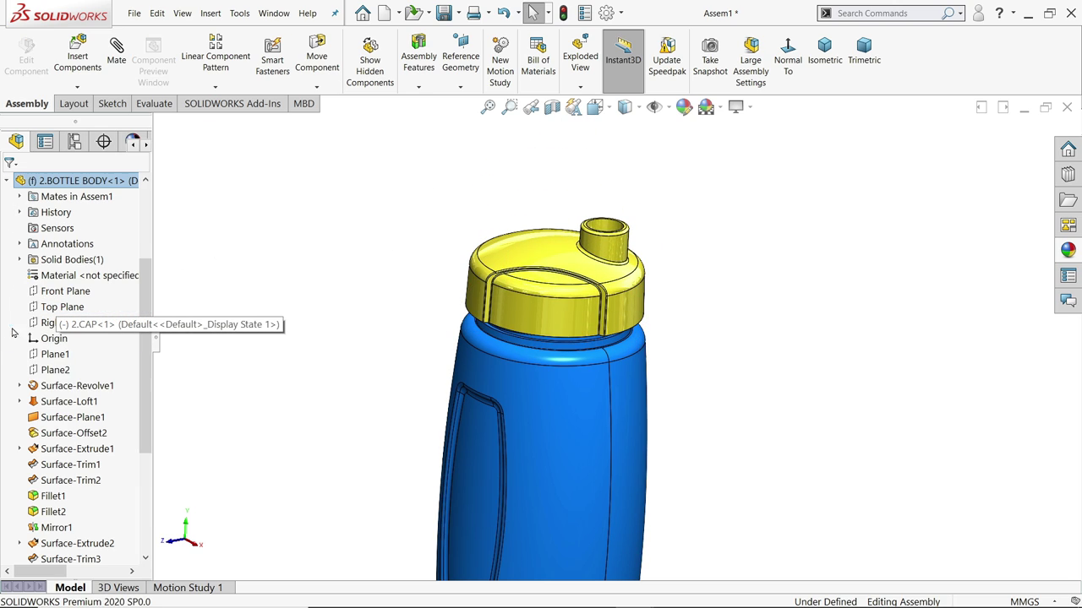
click(59, 291)
drag(146, 365, 153, 301)
click(8, 307)
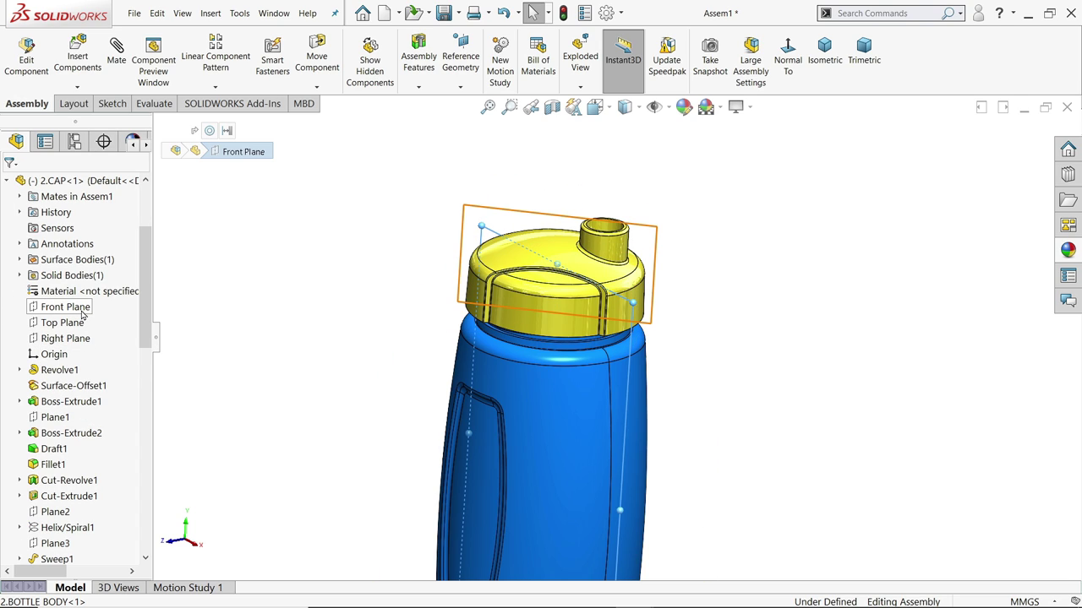
click(66, 307)
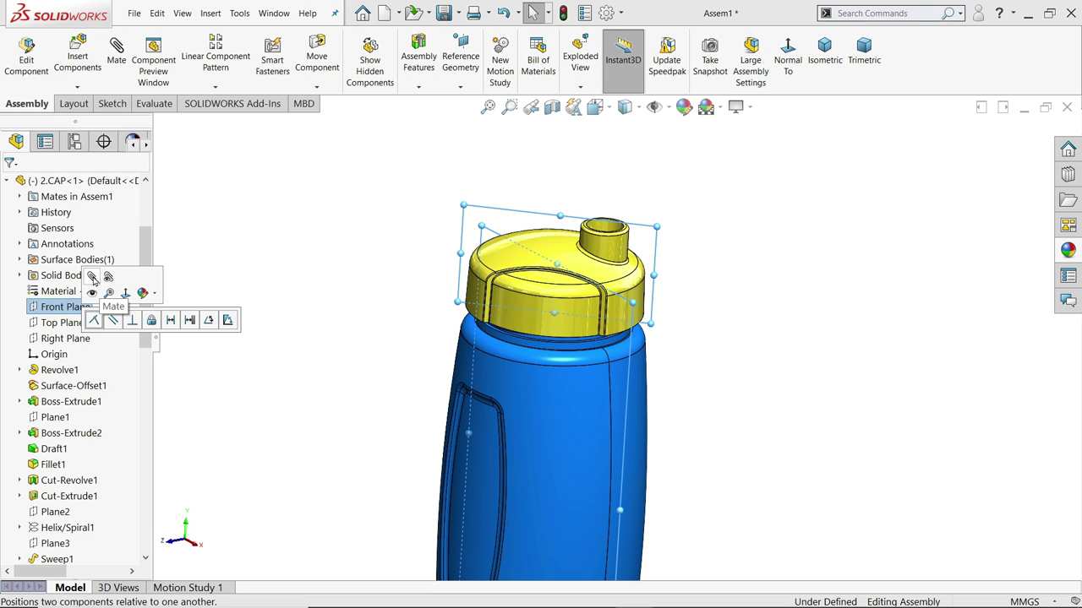
click(92, 277)
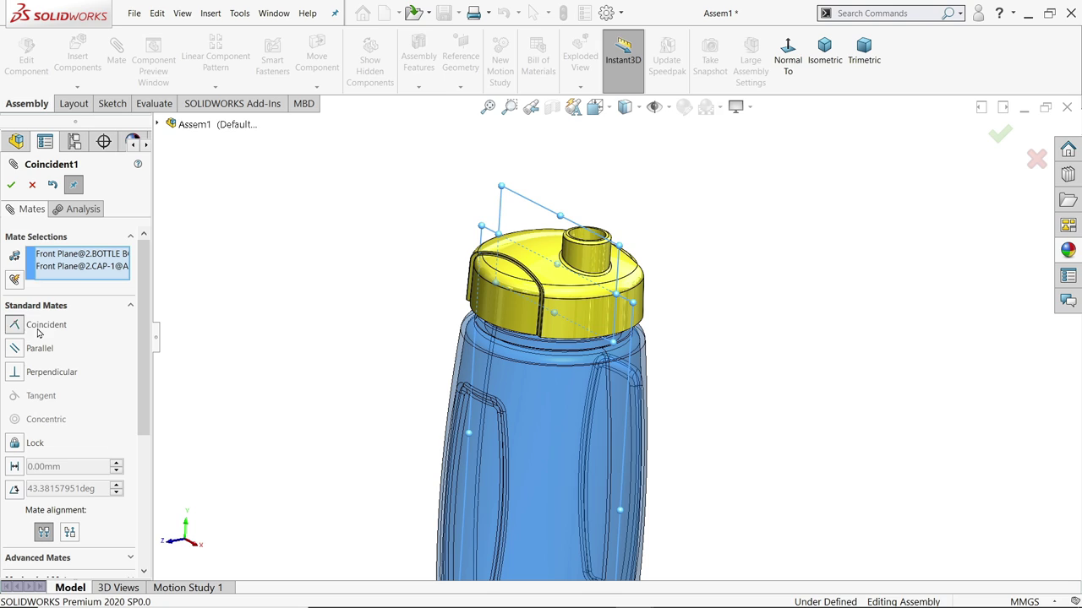
click(11, 183)
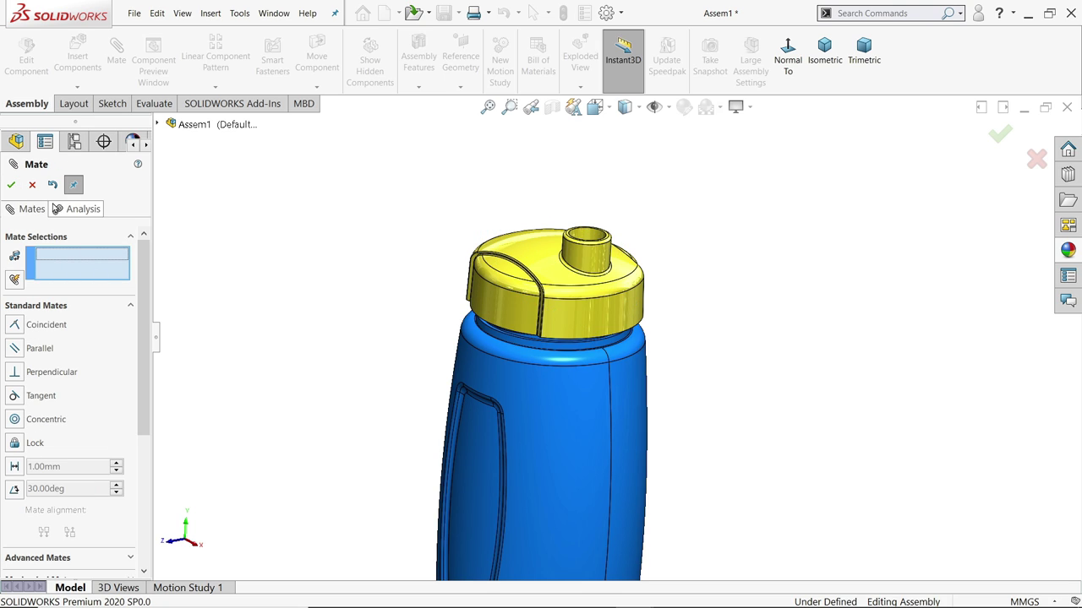
key(Escape)
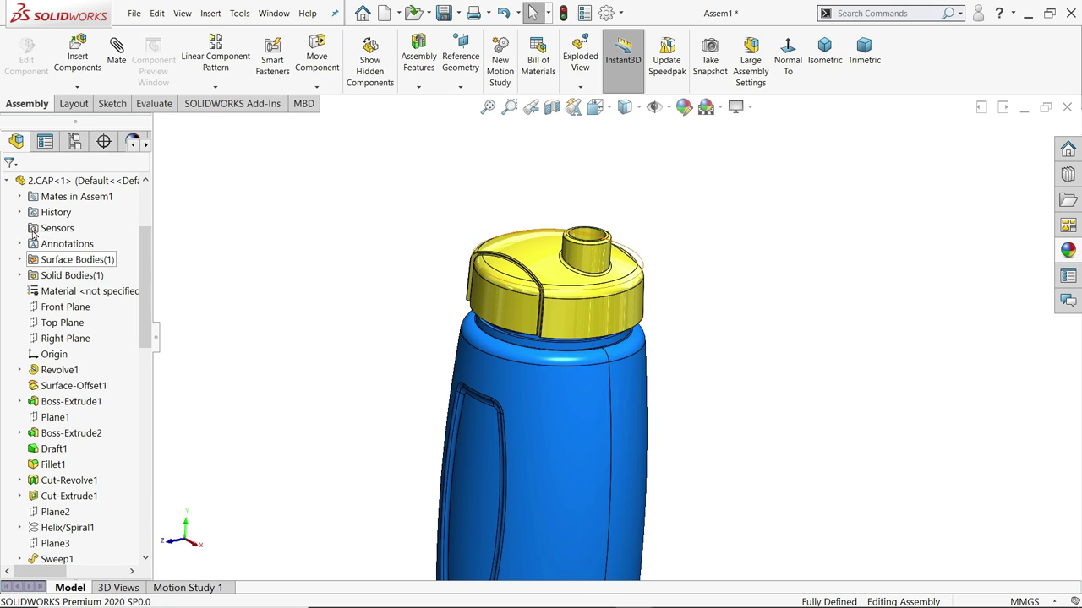
Collapse the cap's feature list and suppress the coincident mate between the cap and the bottle body.
click(9, 182)
click(7, 197)
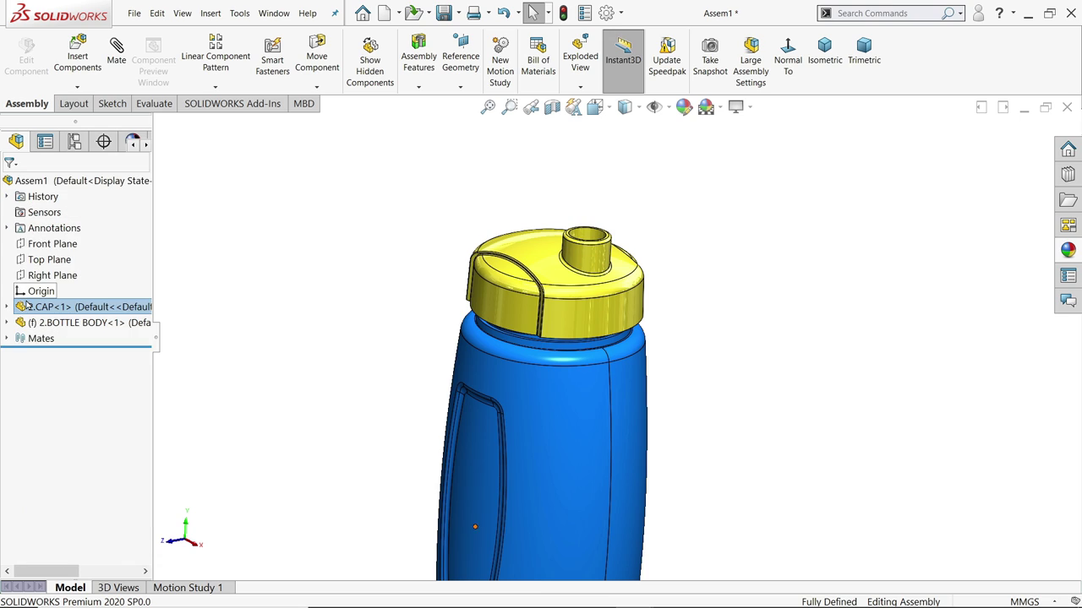
click(7, 338)
click(61, 387)
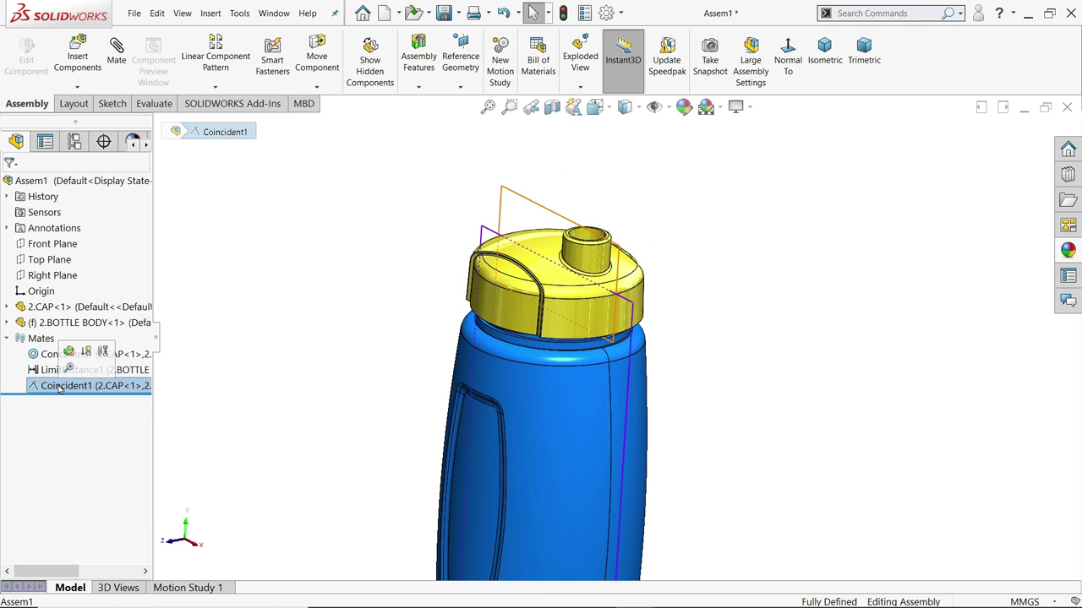
click(85, 351)
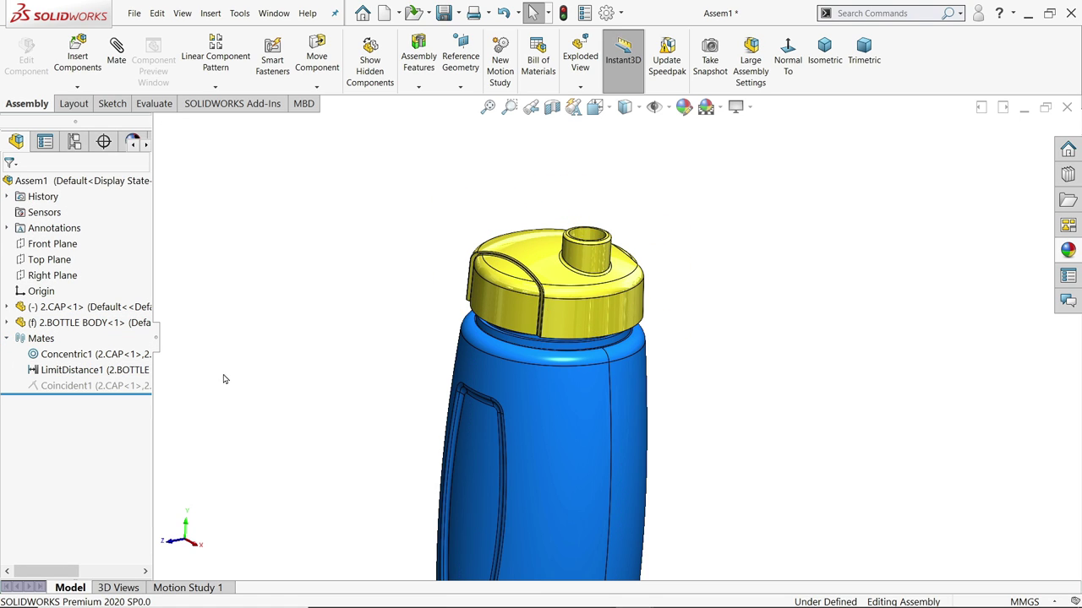
Move the cap straight down until its rim rests on the bottle's shoulder.
middle_drag(314, 356, 316, 364)
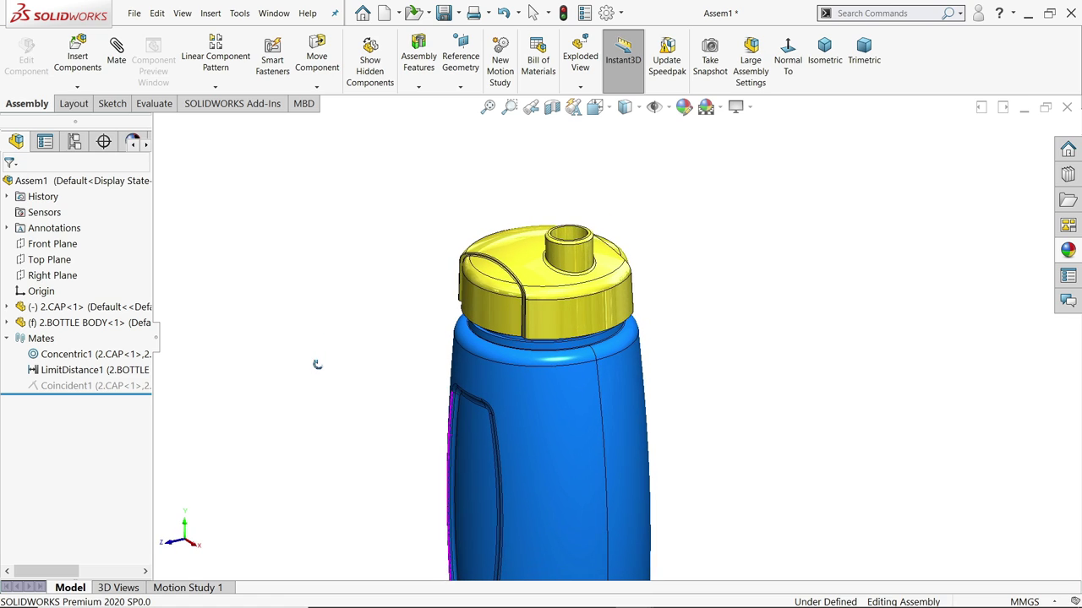
scroll(322, 370, up, 2)
scroll(495, 409, down, 2)
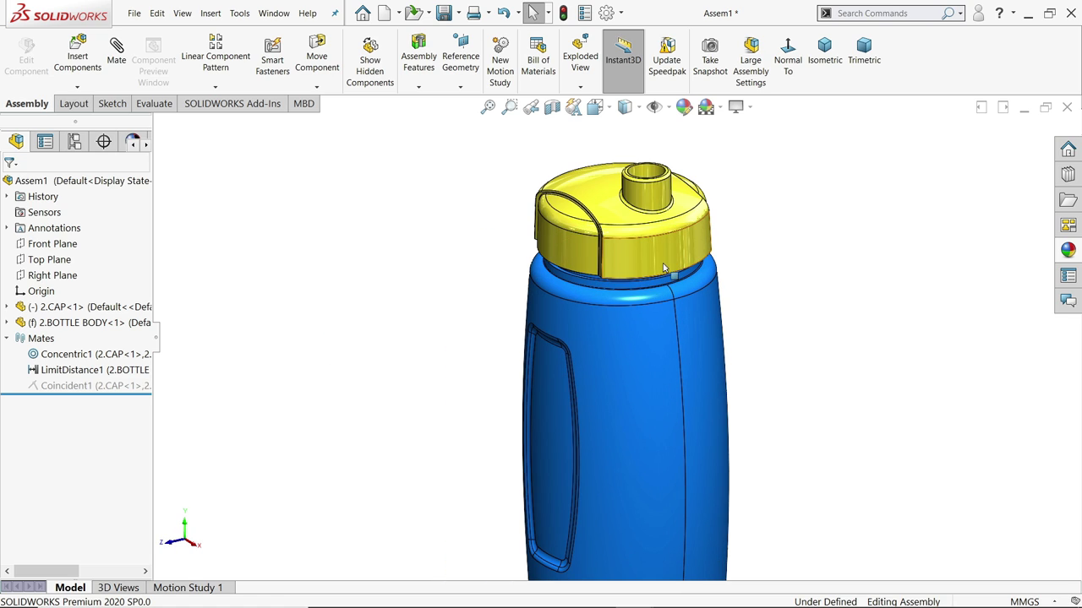
drag(663, 269, 667, 293)
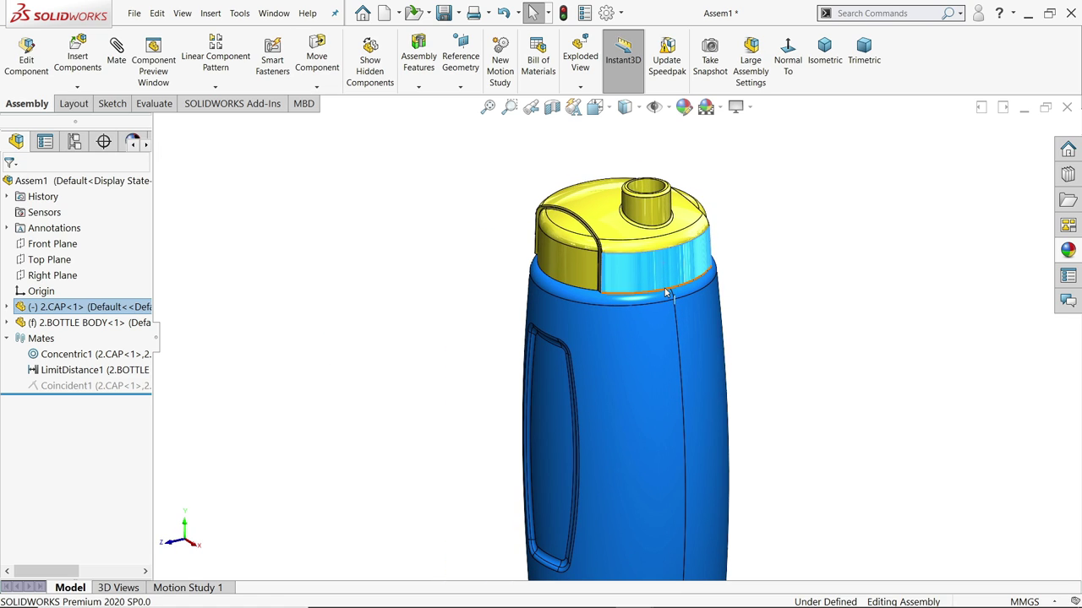
click(691, 173)
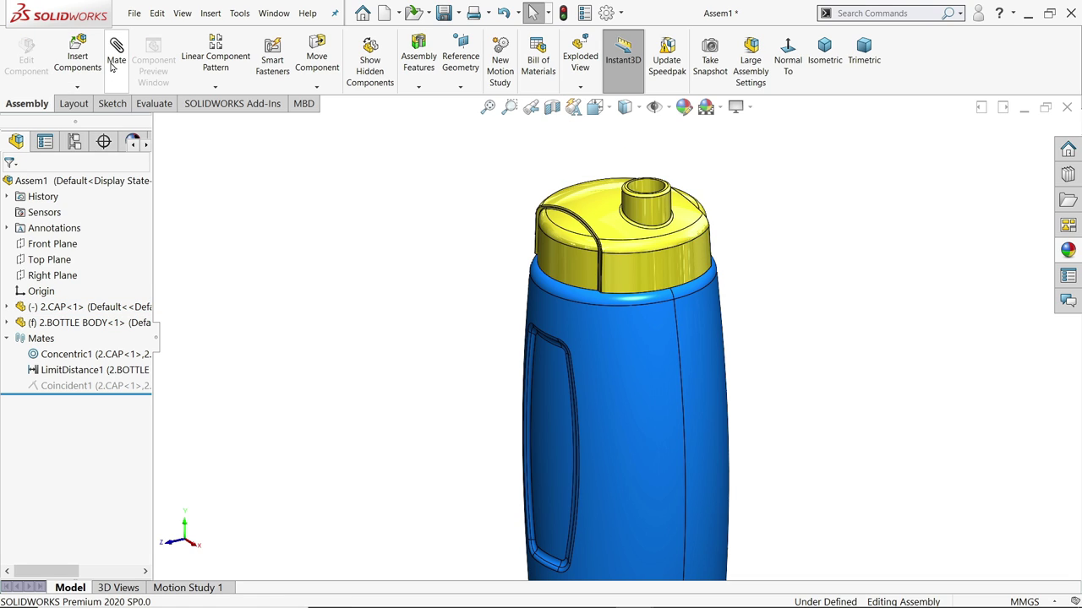
Section the assembly view along the cap's own Front Plane instead of the default assembly plane.
click(554, 109)
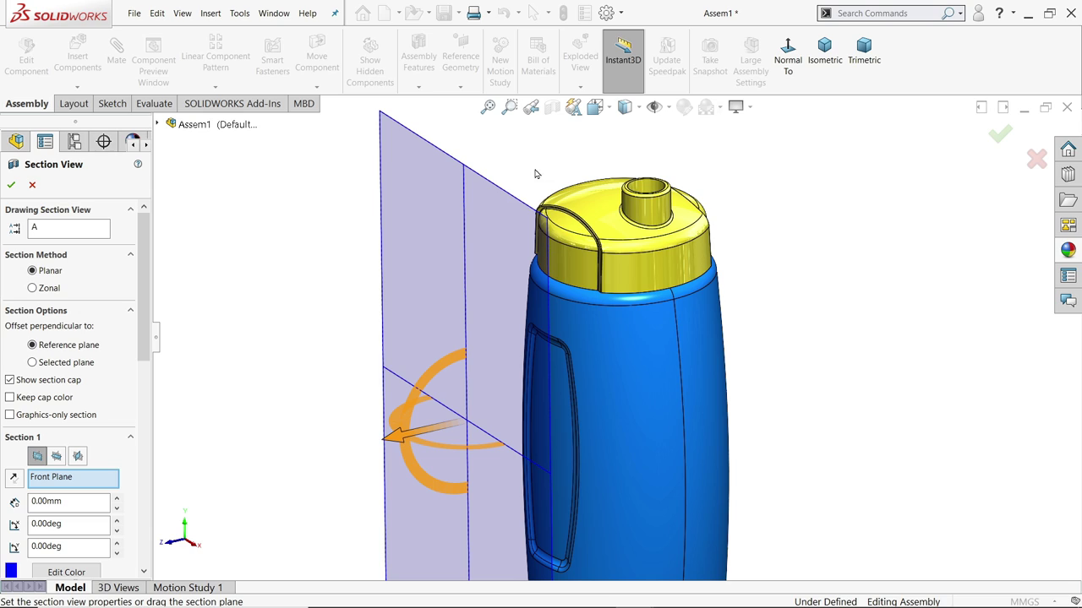
right_click(60, 481)
click(88, 489)
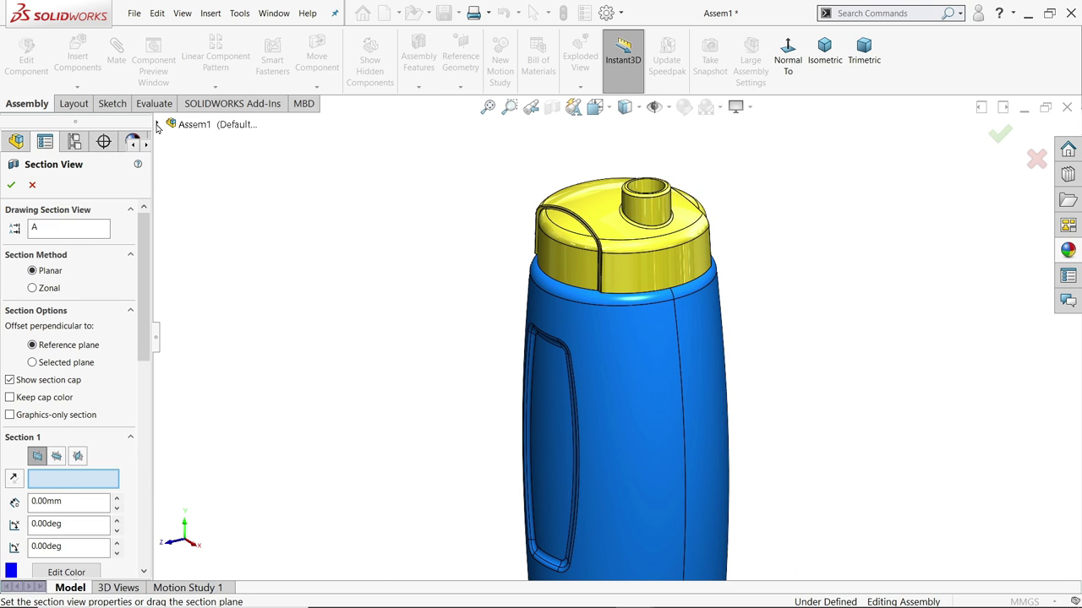
click(157, 124)
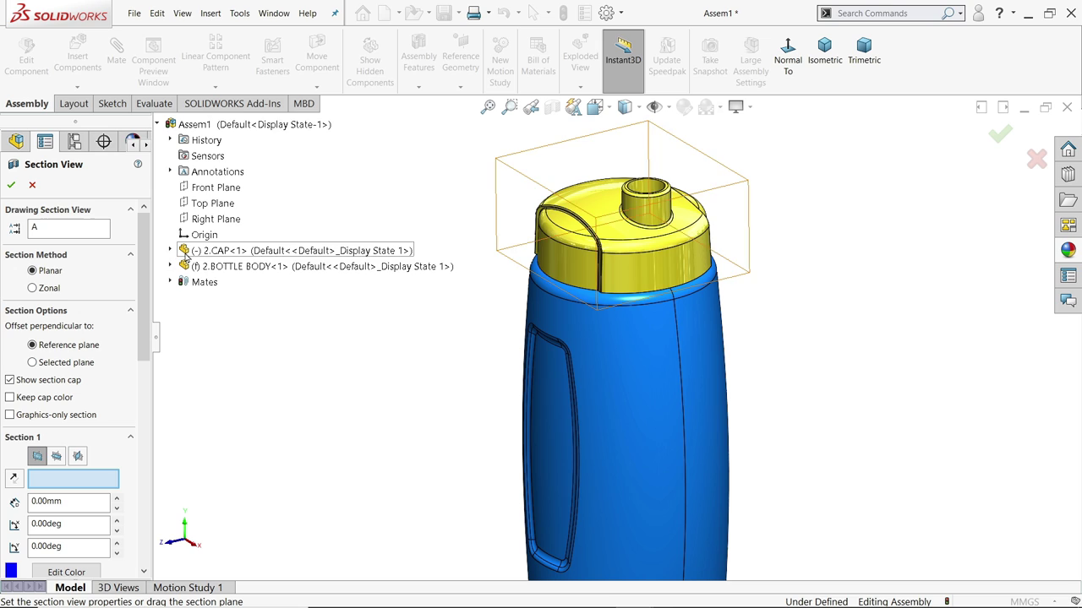
click(172, 251)
click(234, 269)
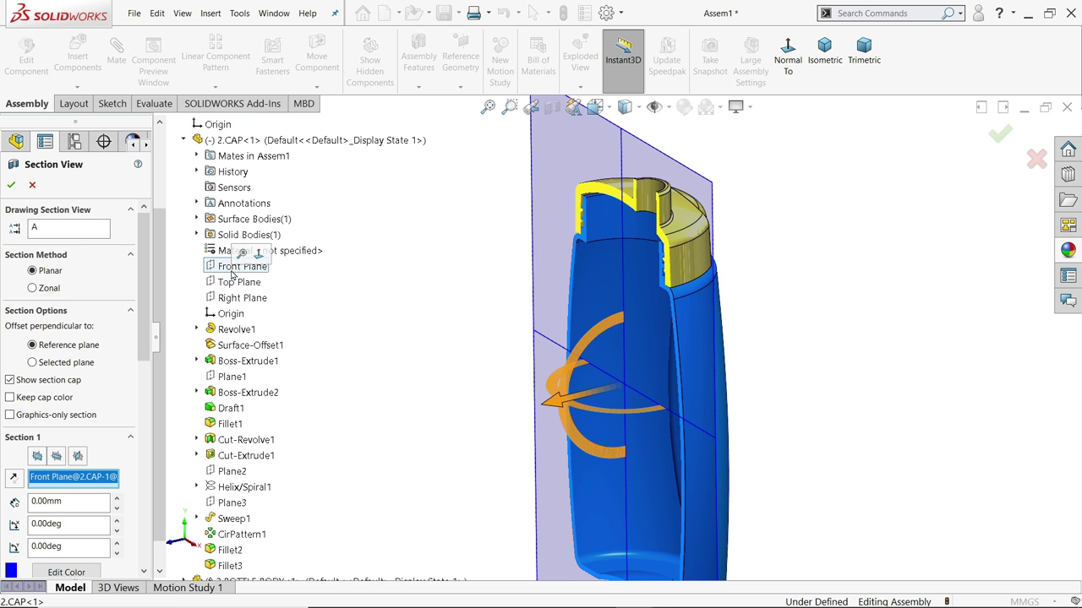
click(12, 186)
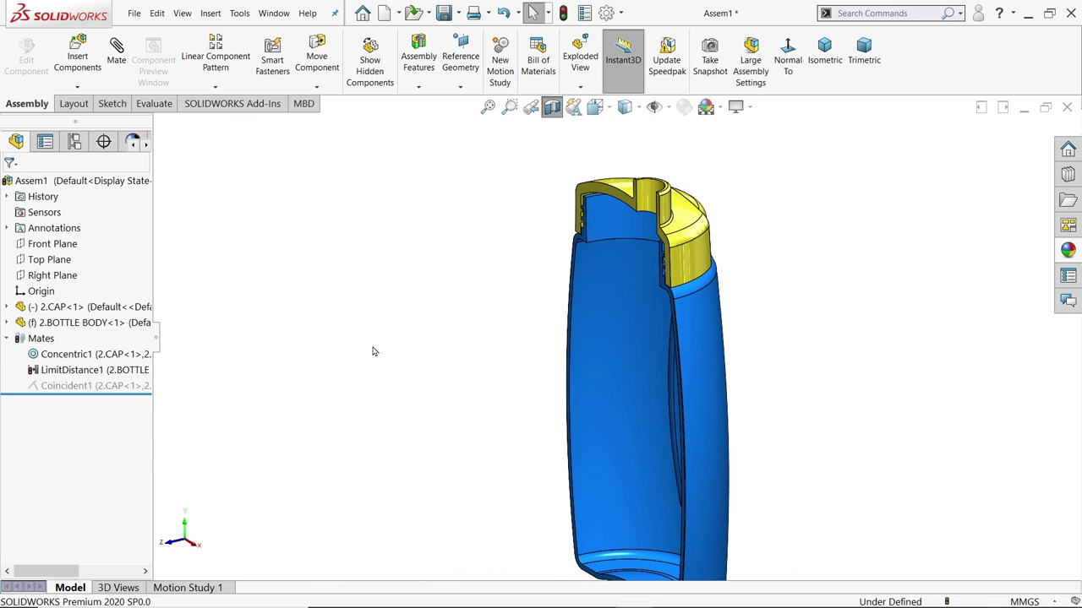
Examine in the section how the cap's inner threads sit against the bottle neck's threads on both sides.
middle_drag(401, 362, 530, 321)
scroll(753, 236, down, 8)
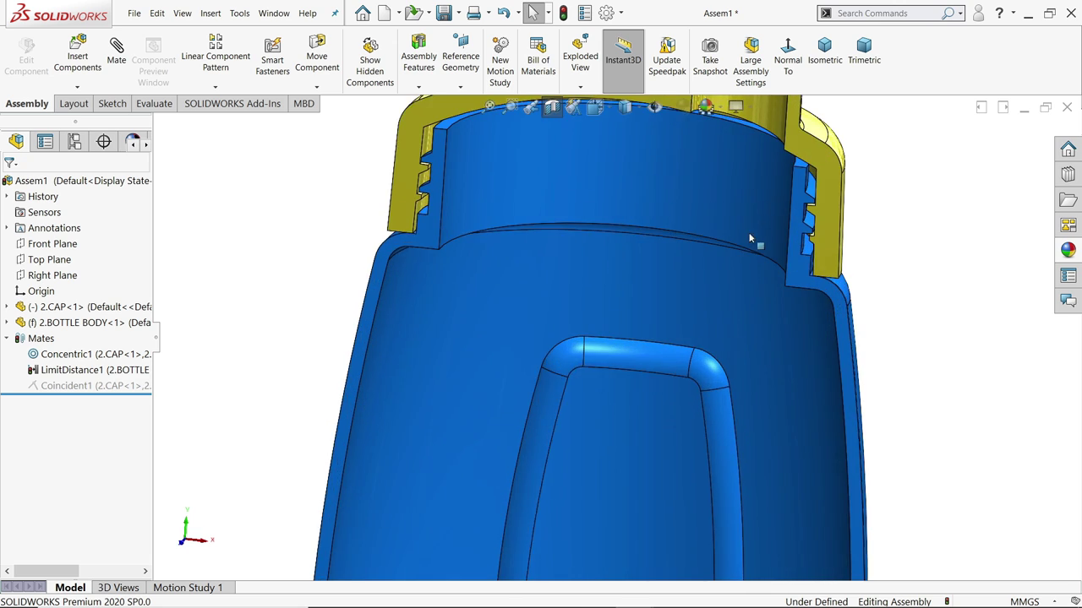
middle_drag(934, 305, 931, 243)
scroll(912, 252, up, 4)
scroll(516, 241, down, 3)
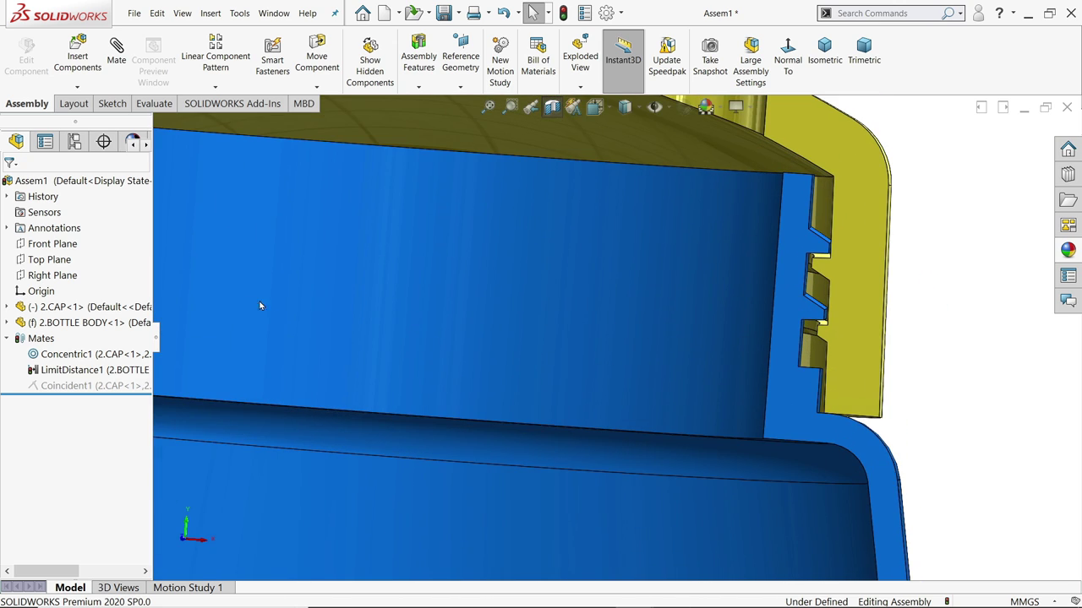
scroll(591, 331, up, 4)
scroll(375, 307, down, 6)
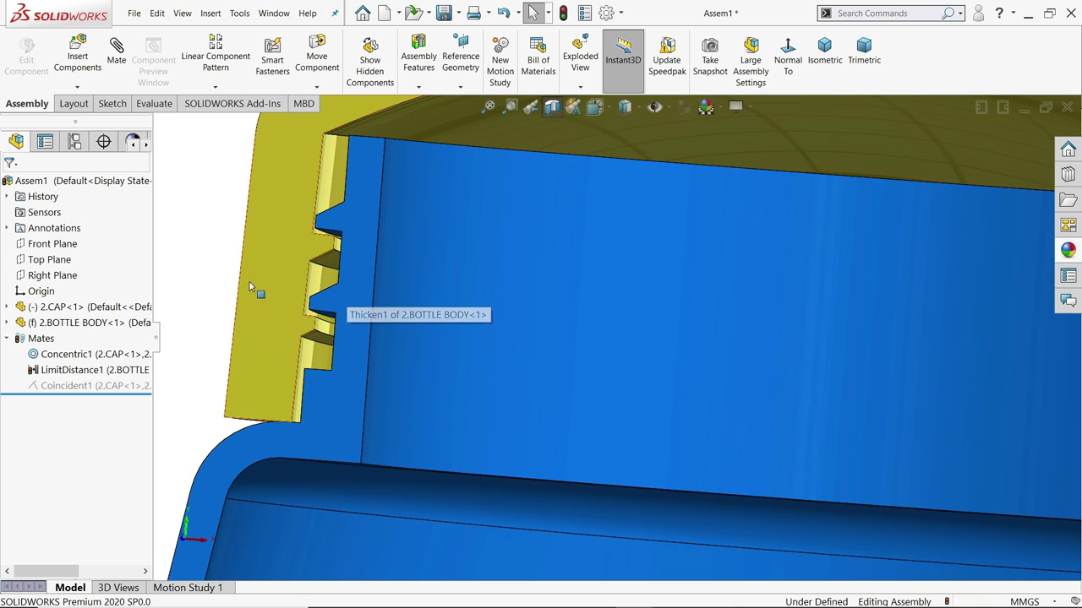
middle_drag(253, 289, 232, 304)
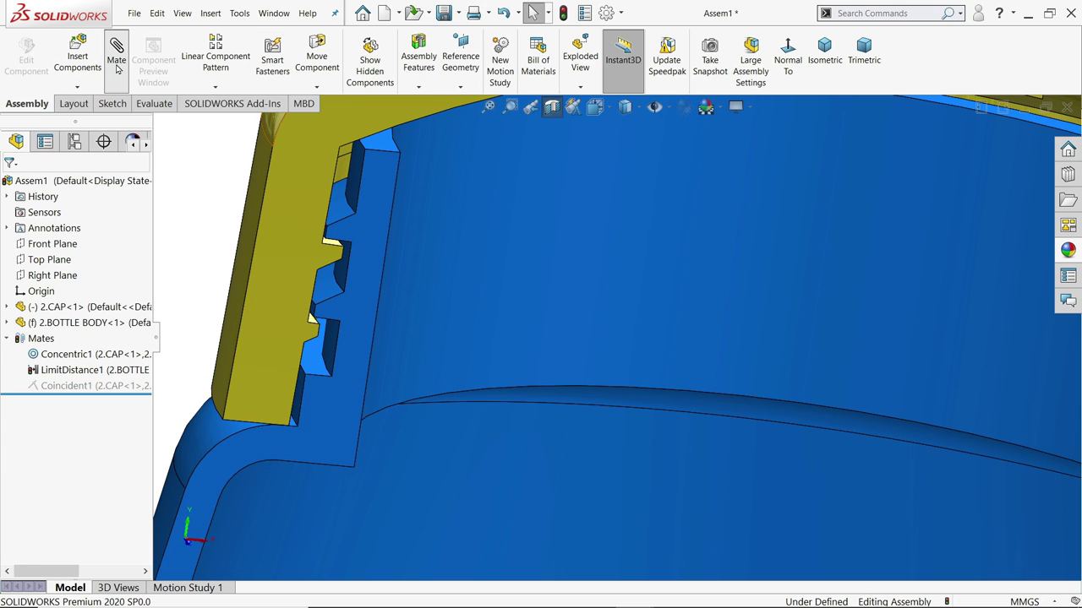
Add a mechanical screw mate between the bottle neck's cylindrical face and the cap's inner face, with 9 mm distance per revolution.
click(96, 308)
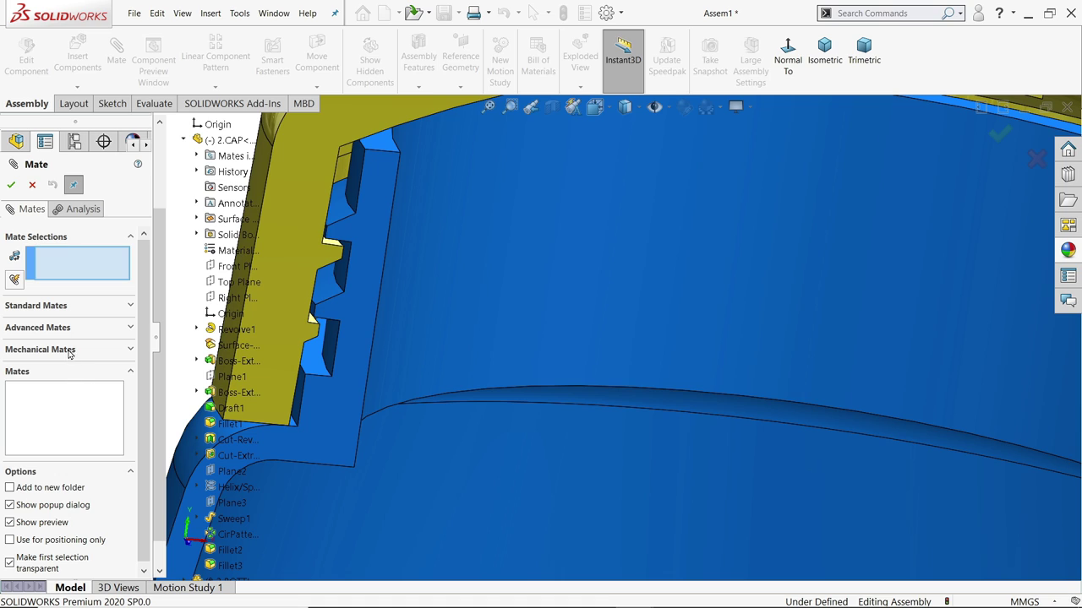
click(69, 351)
click(15, 479)
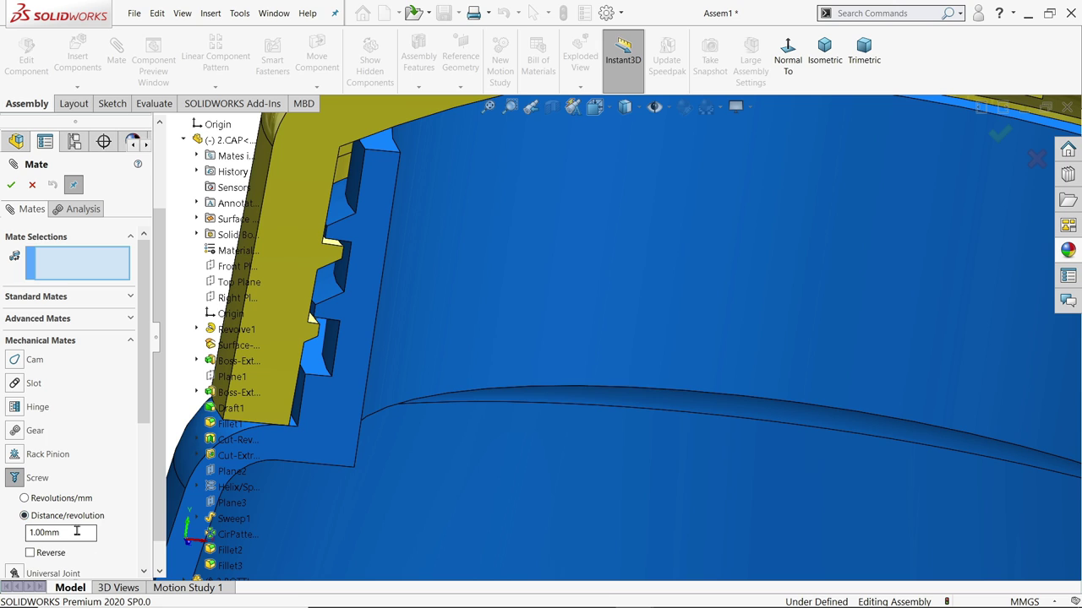
click(331, 357)
scroll(323, 361, up, 3)
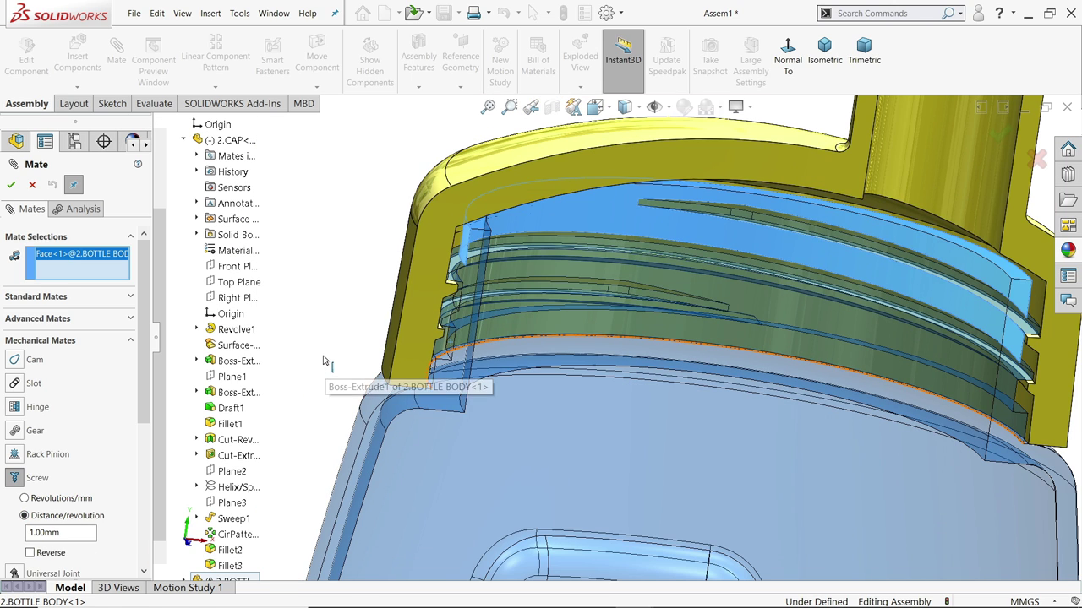
middle_drag(323, 361, 332, 340)
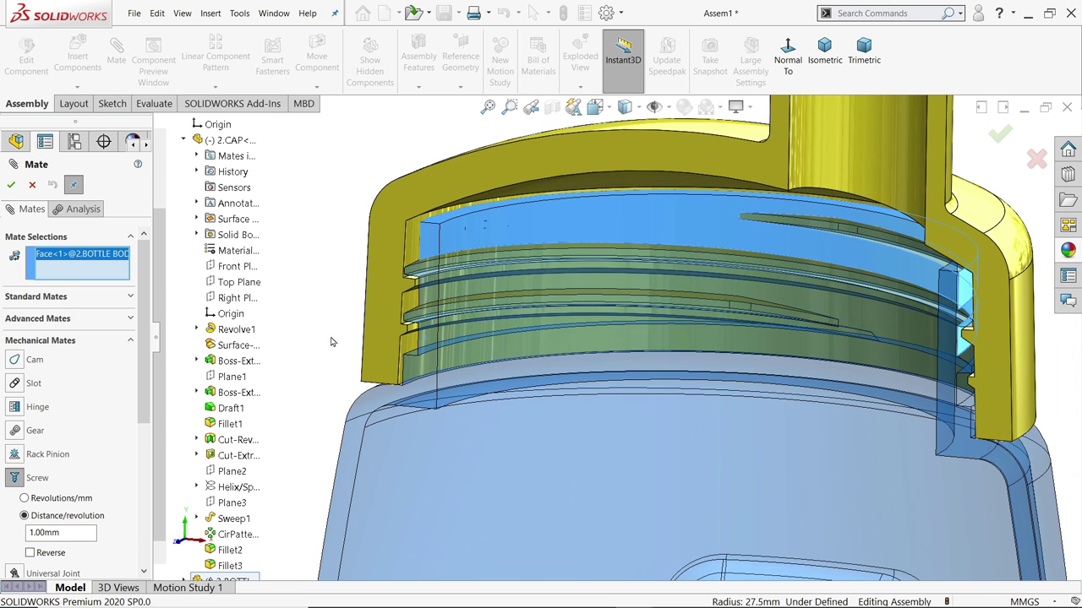
click(412, 347)
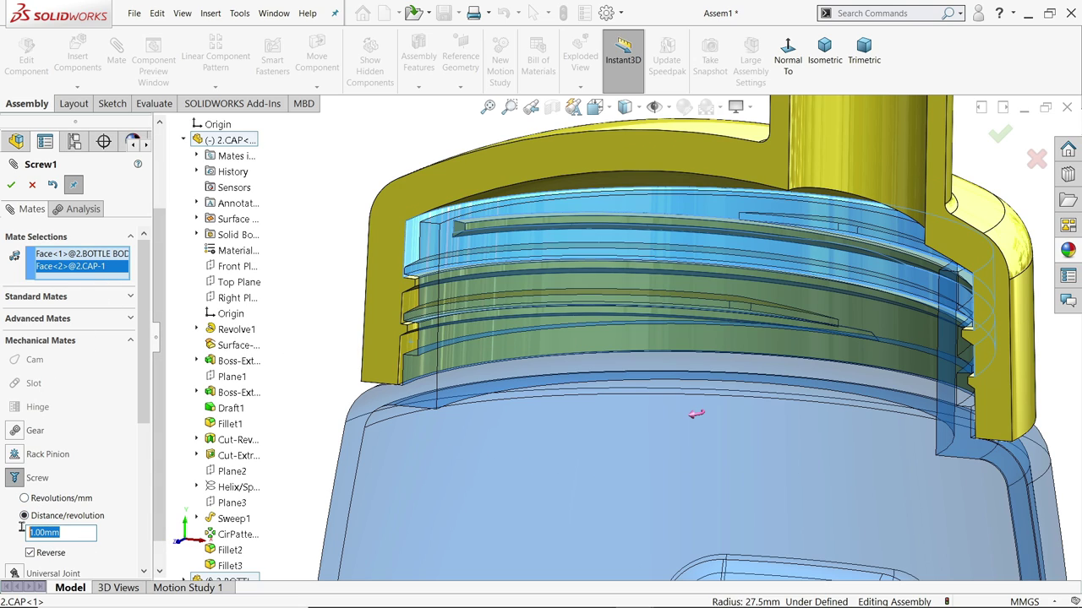
text(9)
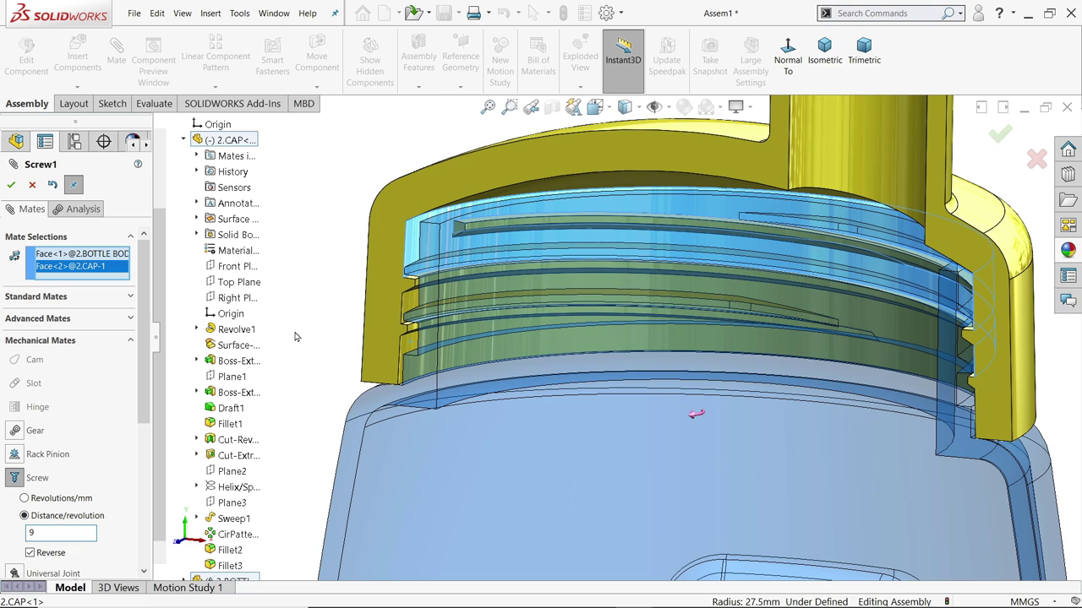
key(Return)
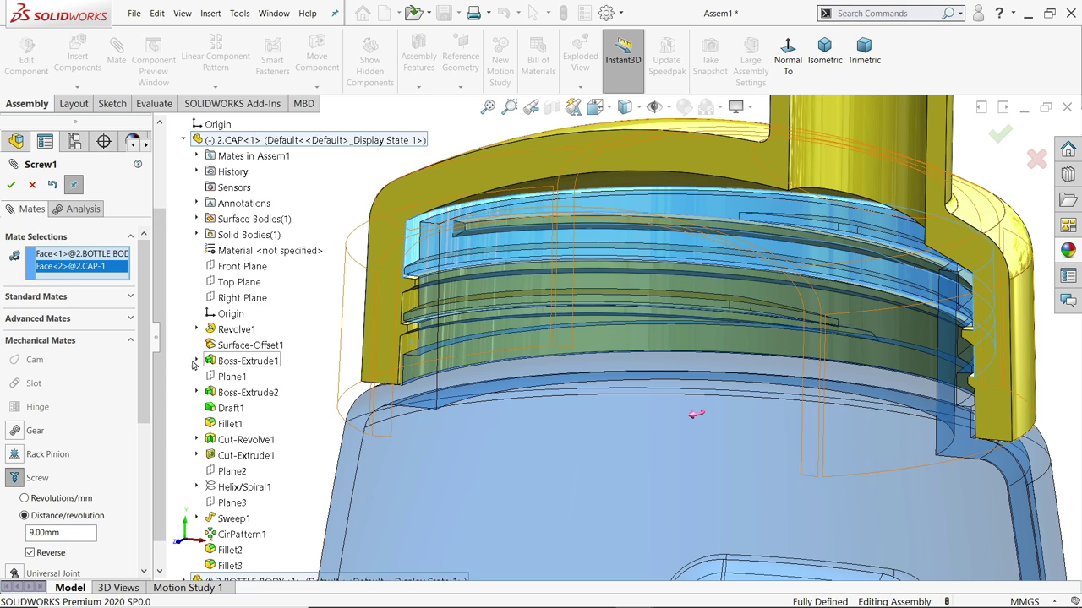
click(11, 186)
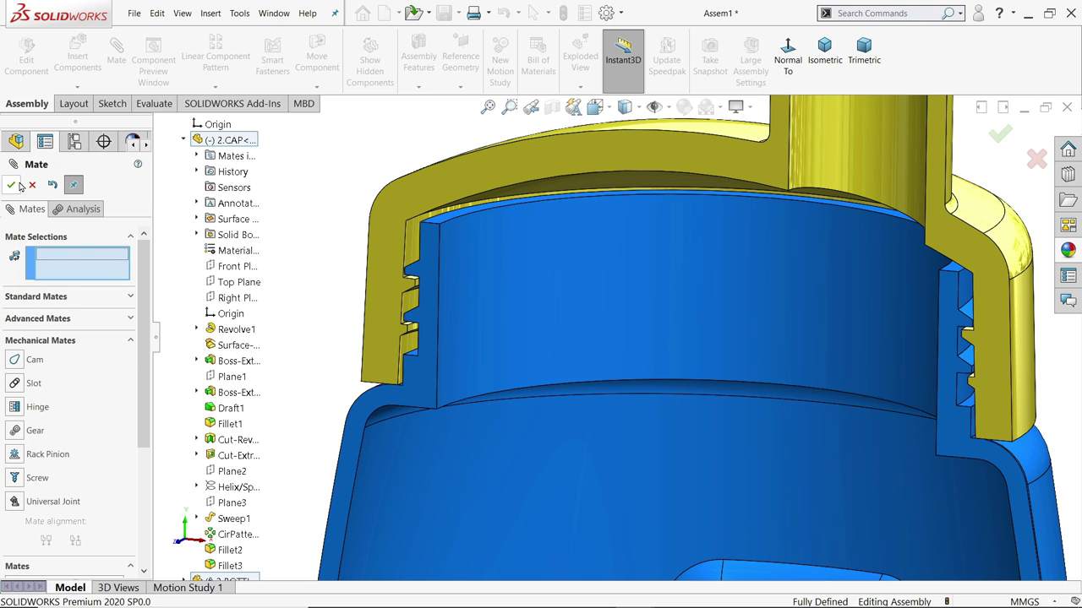
click(31, 186)
Unscrew the cap upward until it clears the bottle neck and turn off the section view.
scroll(598, 294, up, 3)
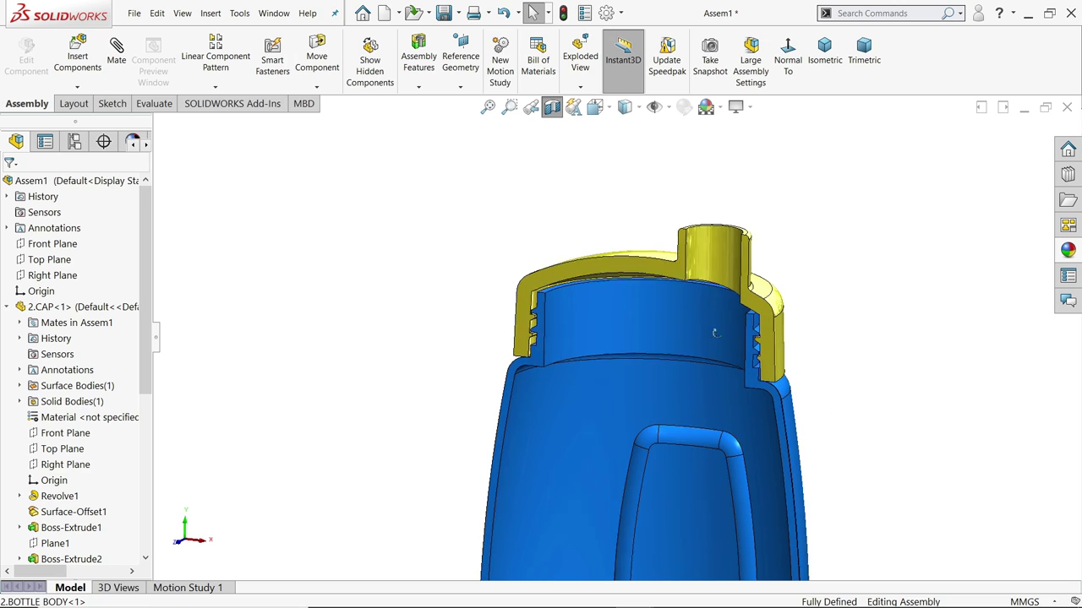
scroll(591, 304, up, 2)
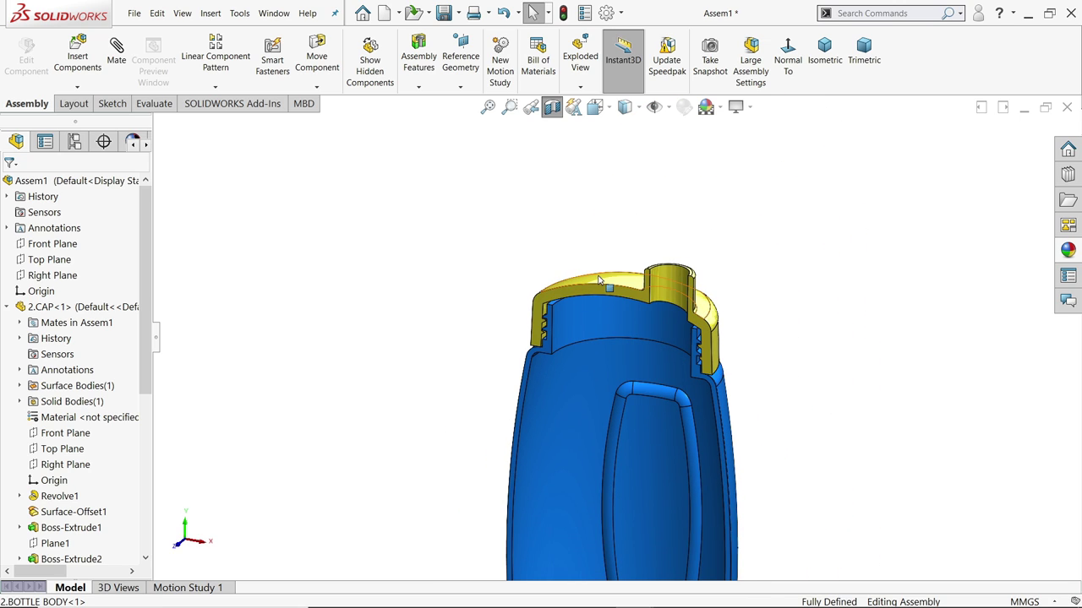
drag(598, 280, 625, 149)
key(Escape)
click(551, 106)
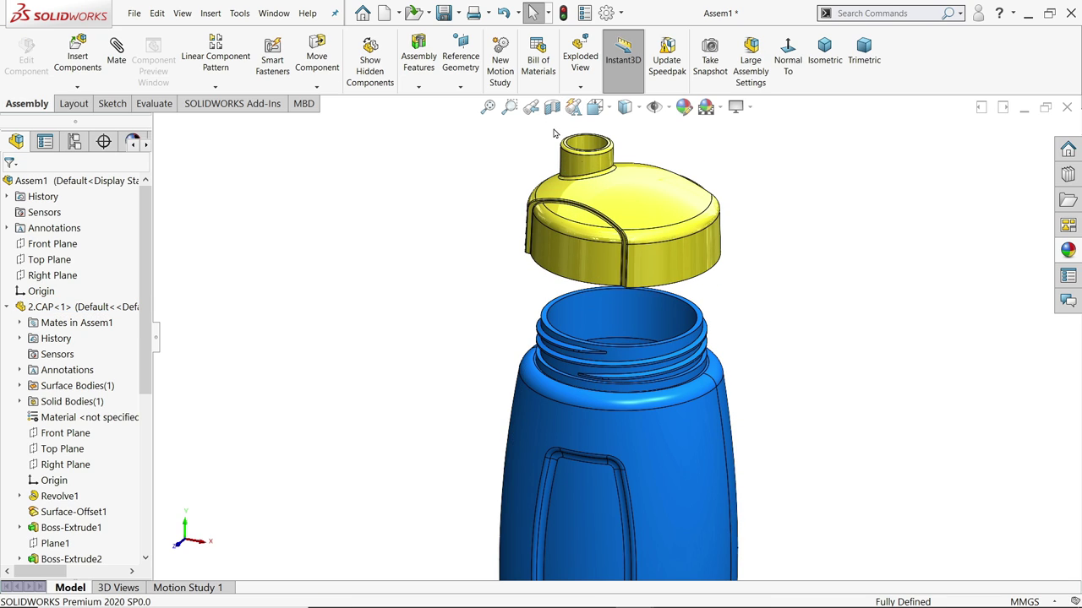
Screw the cap back down onto the bottle neck and show the assembly in isometric view.
drag(683, 254, 577, 382)
click(824, 82)
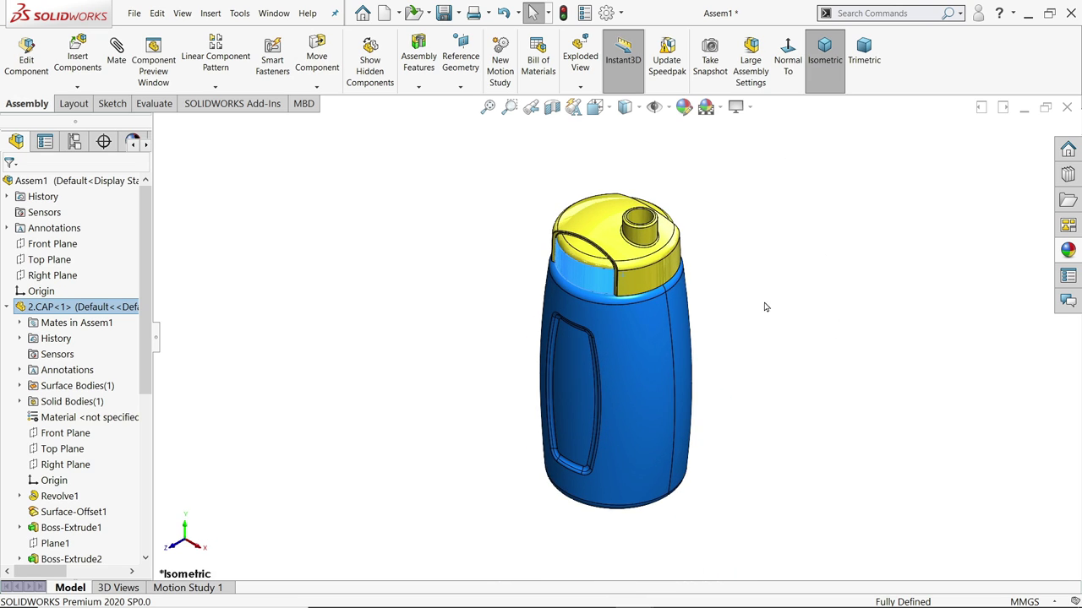
click(765, 305)
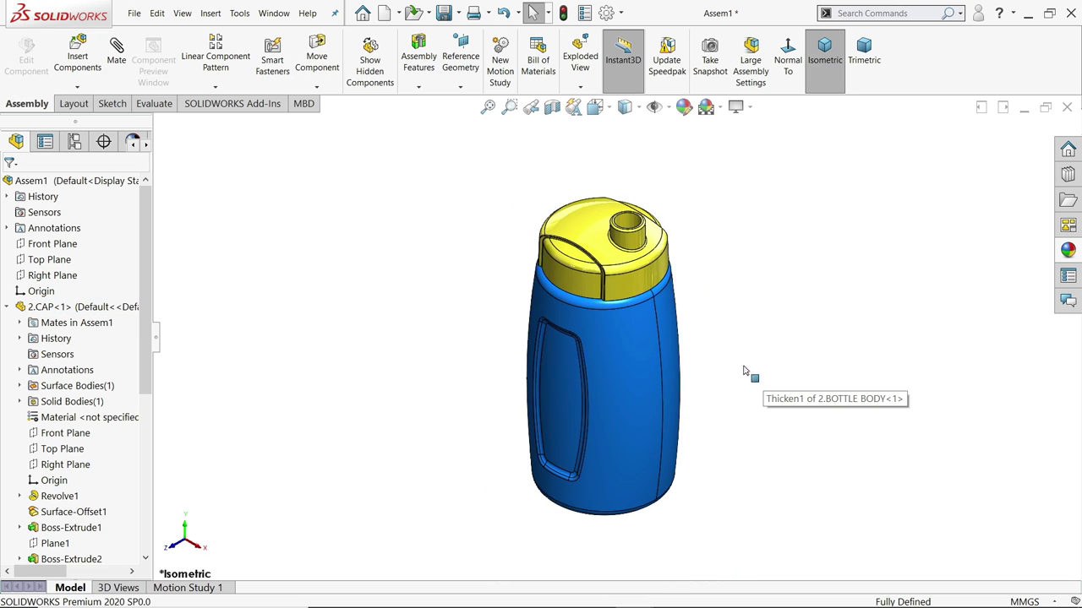
scroll(752, 374, down, 2)
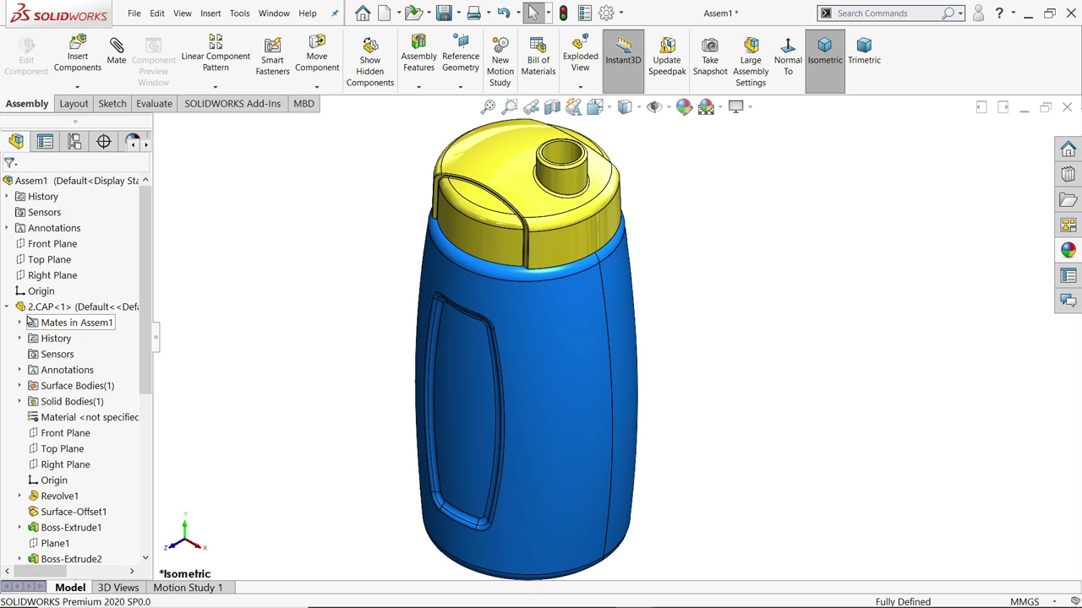
Collapse the cap's feature list and save the assembly as Assem1 in the BOTTLE folder.
click(67, 323)
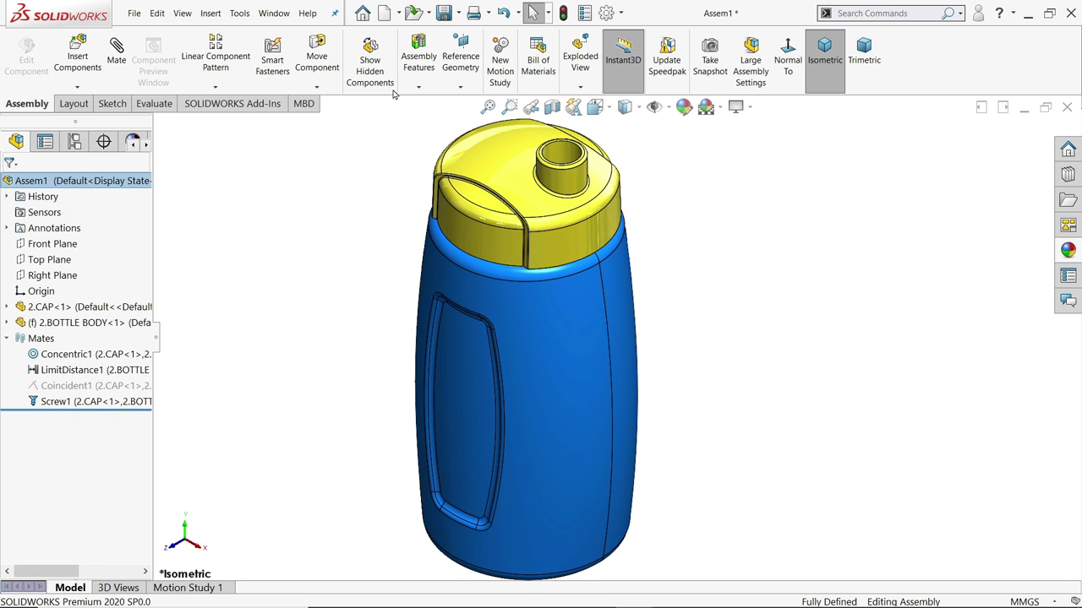
click(446, 14)
click(479, 262)
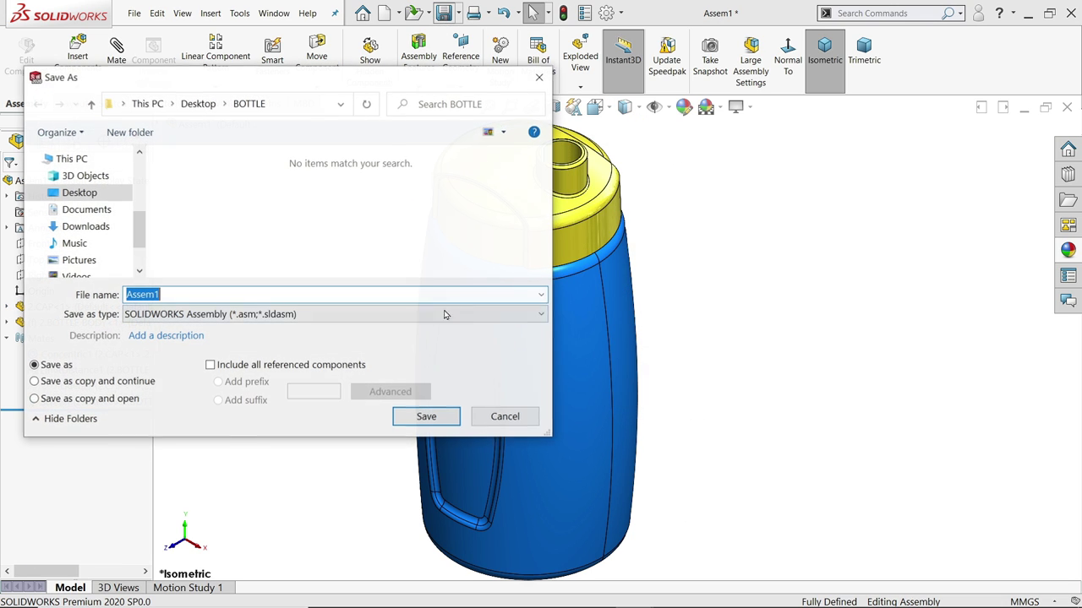
click(414, 422)
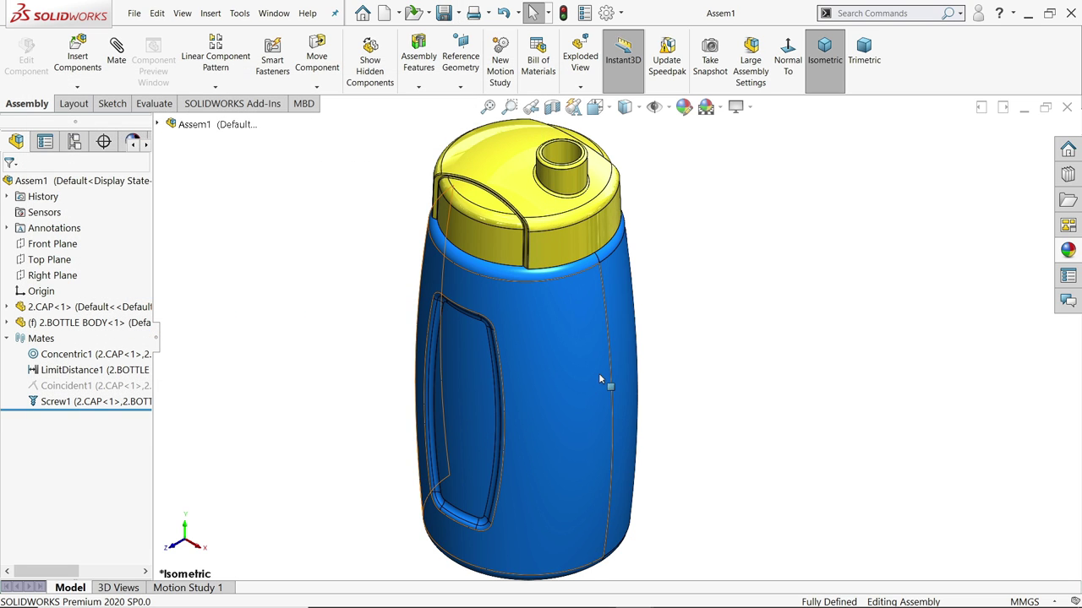
scroll(600, 379, up, 2)
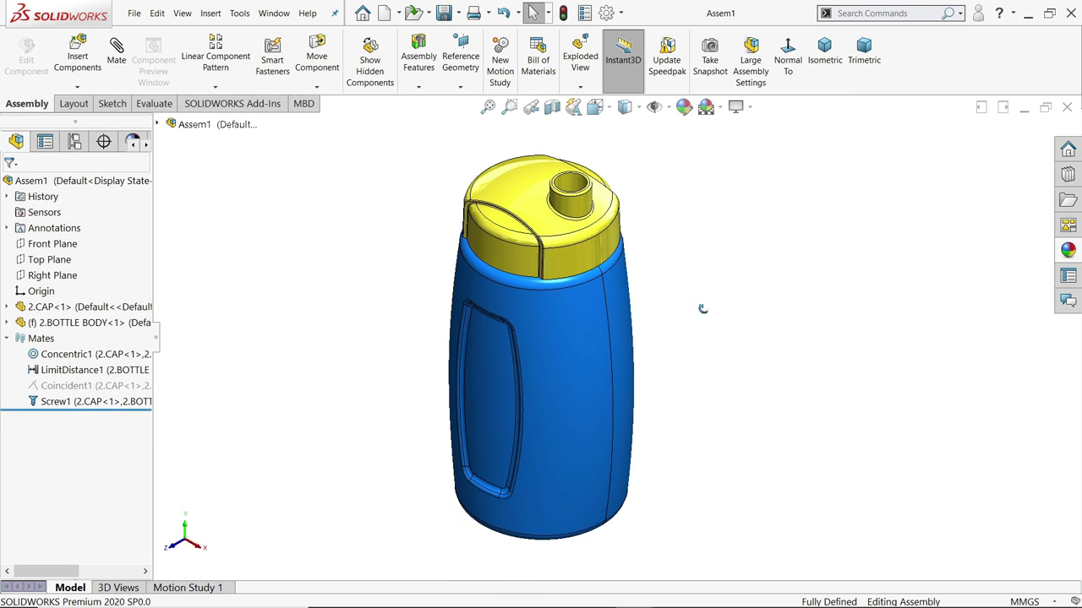
mouse_move(700, 307)
middle_down()
mouse_move(677, 315)
mouse_move(715, 263)
mouse_move(695, 292)
mouse_move(706, 301)
middle_up()
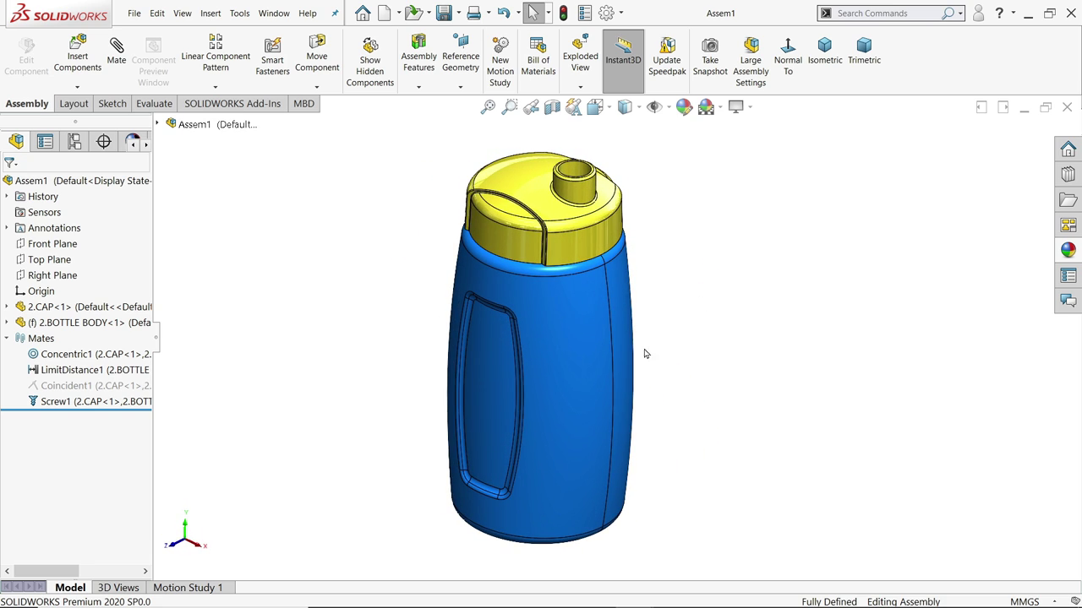
middle_drag(644, 353, 701, 364)
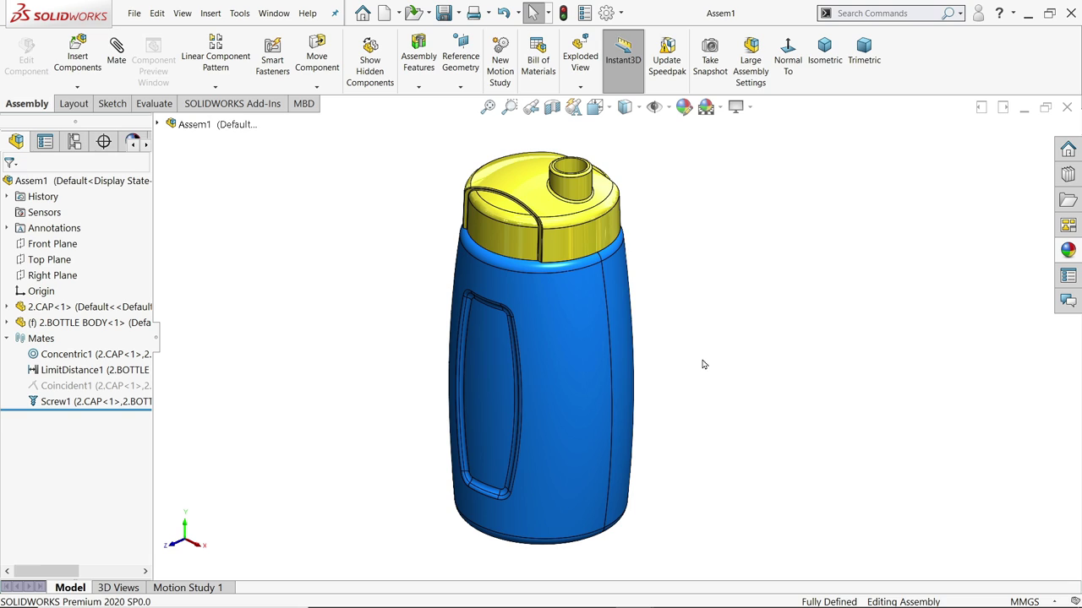